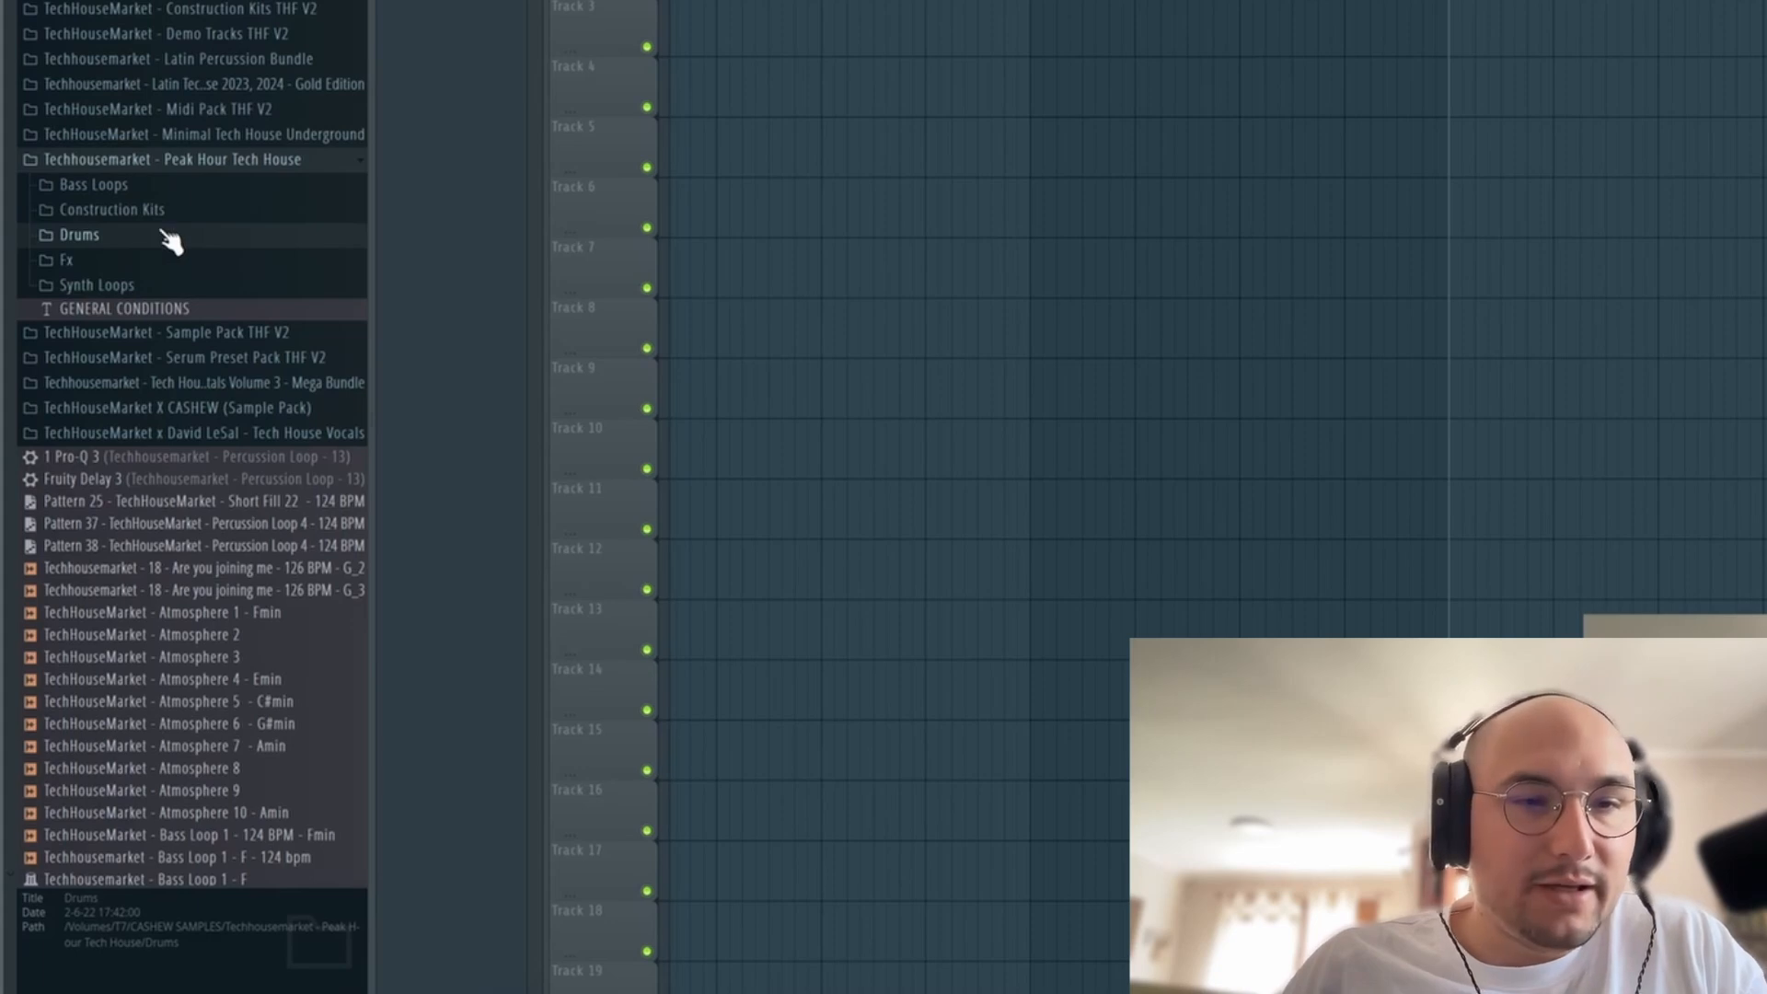
- Audition the Peak Hour Tech House one-shot kicks and place Kick 6 on Track 2 at bar 9
left_click(167, 238)
left_click(124, 283)
scroll(198, 275, "down", 2)
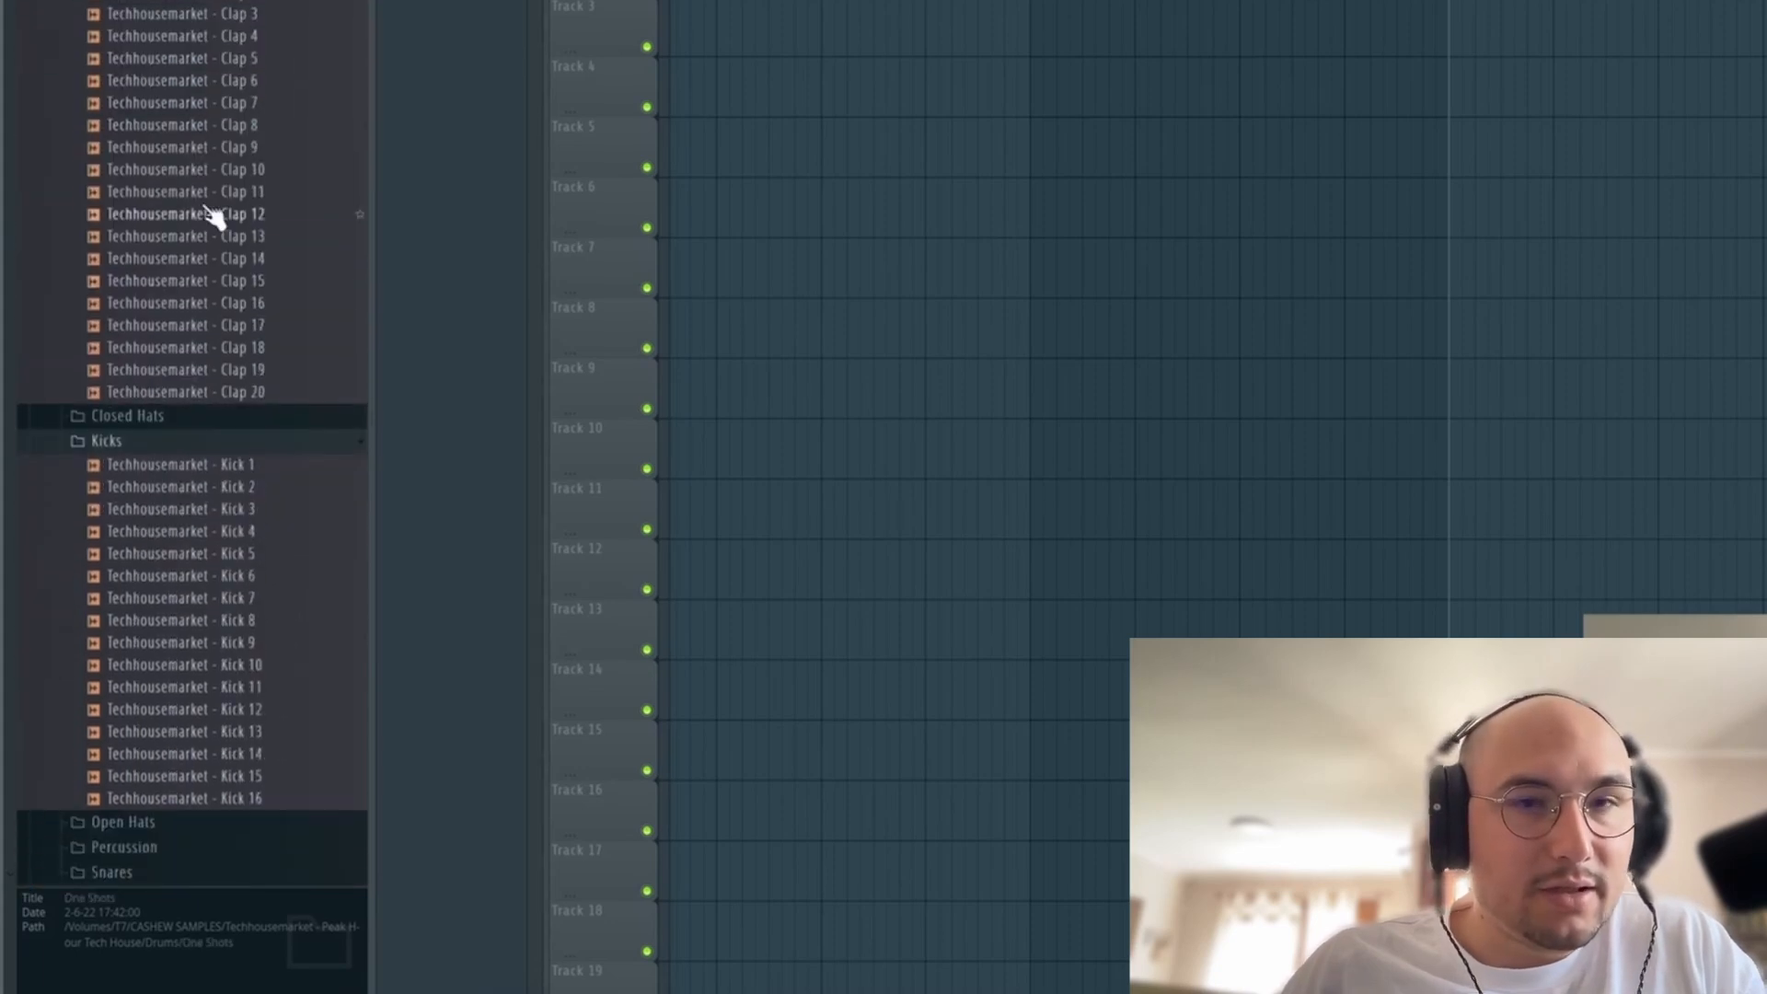
left_click(189, 511)
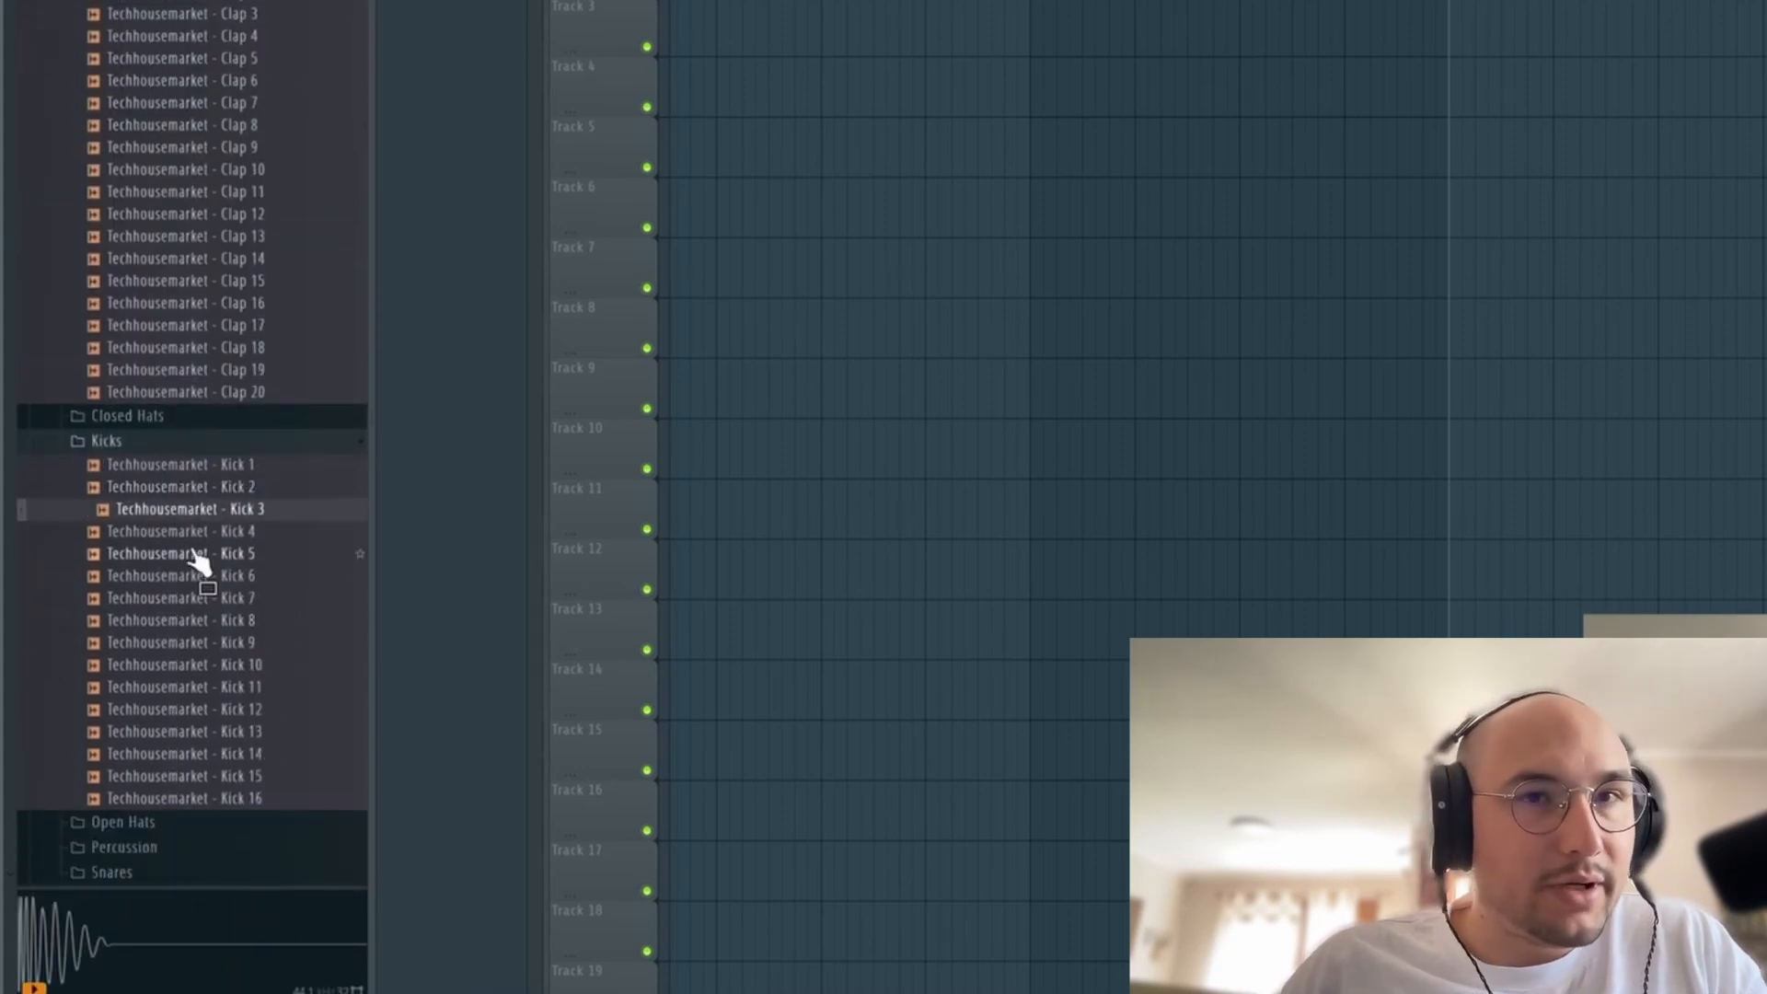
key("Down")
key("Down")
key("Down")
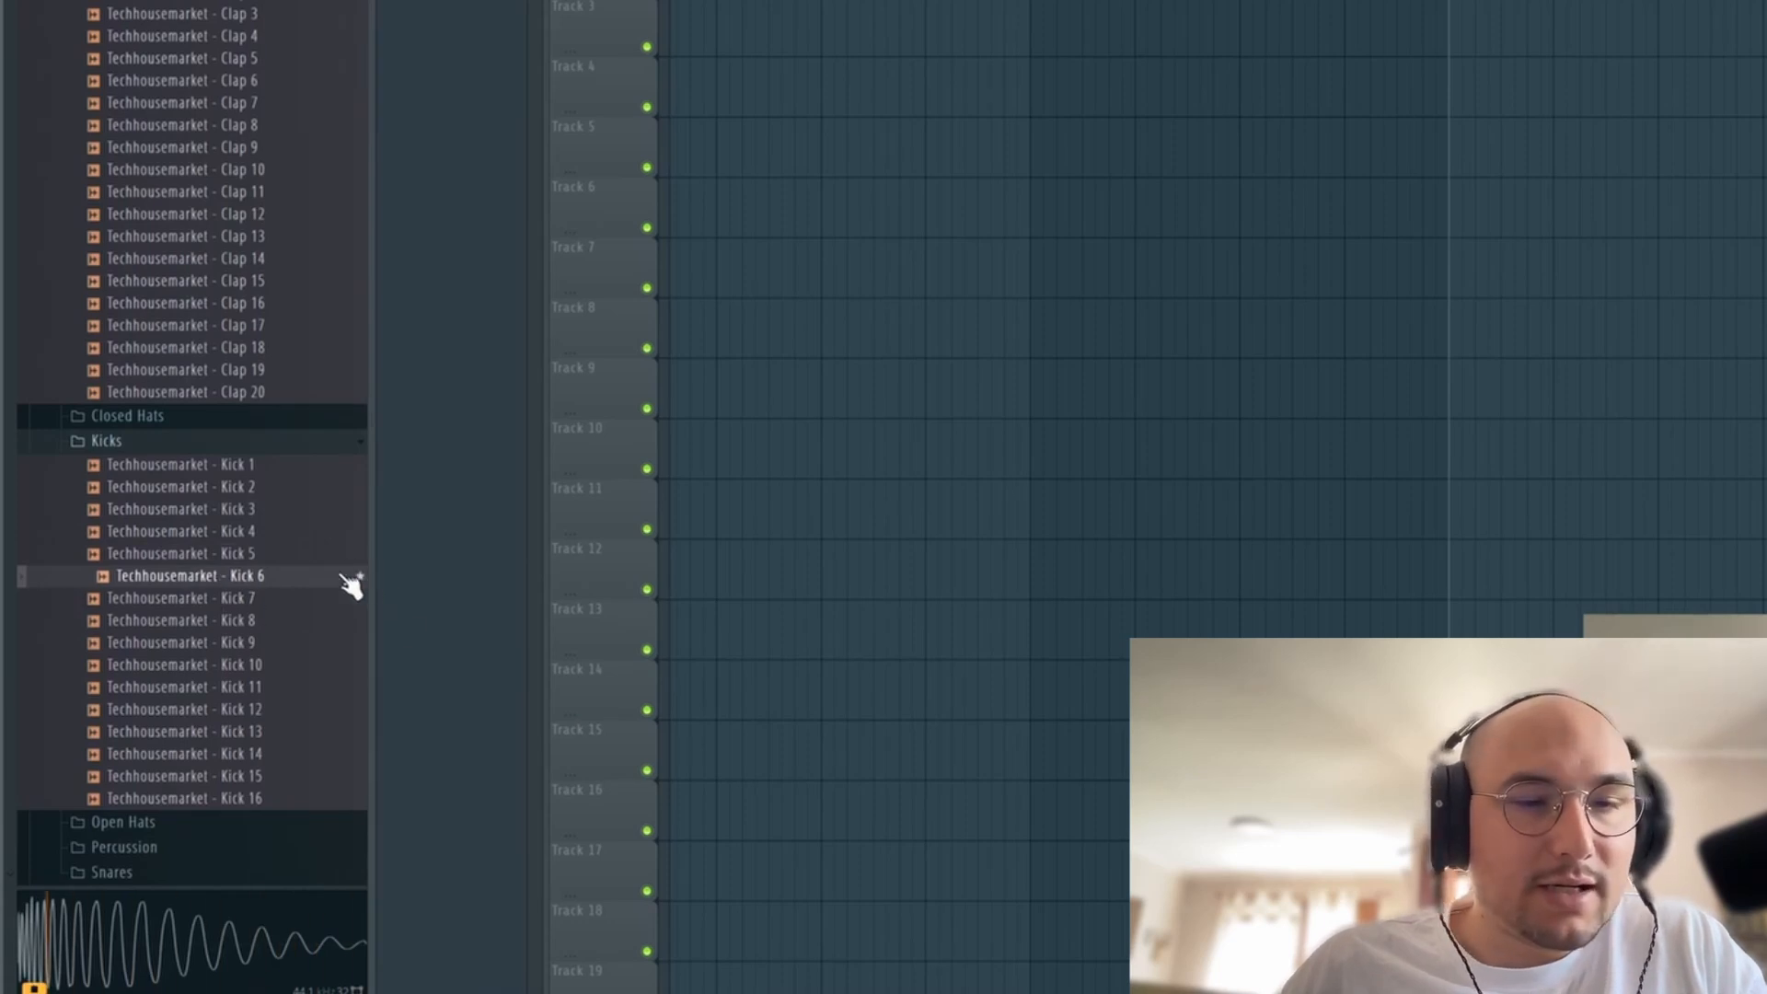
left_click_drag(1754, 111, 1522, 31)
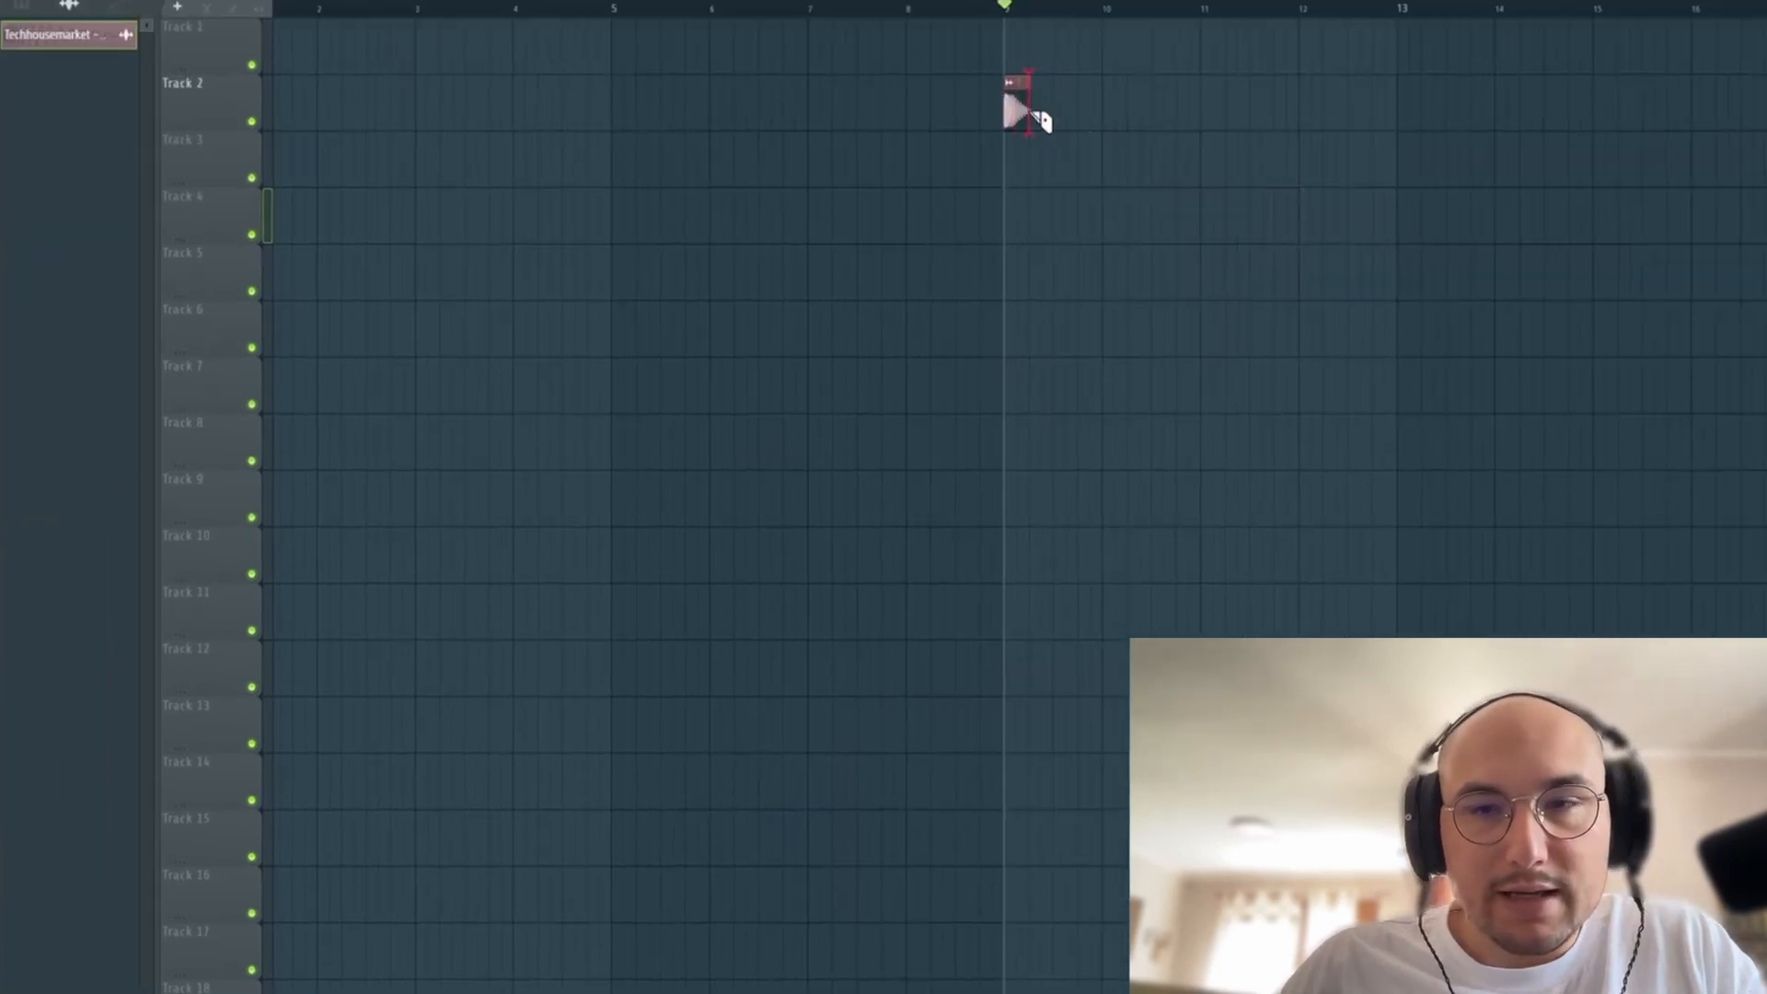
- Repeat the kick on every beat of Track 2 up to bar 17, with extra hits at the end of bar 12
scroll(1079, 134, "up", 4)
left_click(830, 87, "ctrl")
key("ctrl+b")
scroll(831, 90, "down", 3)
key("ctrl+b")
key("ctrl+b")
key("ctrl+b")
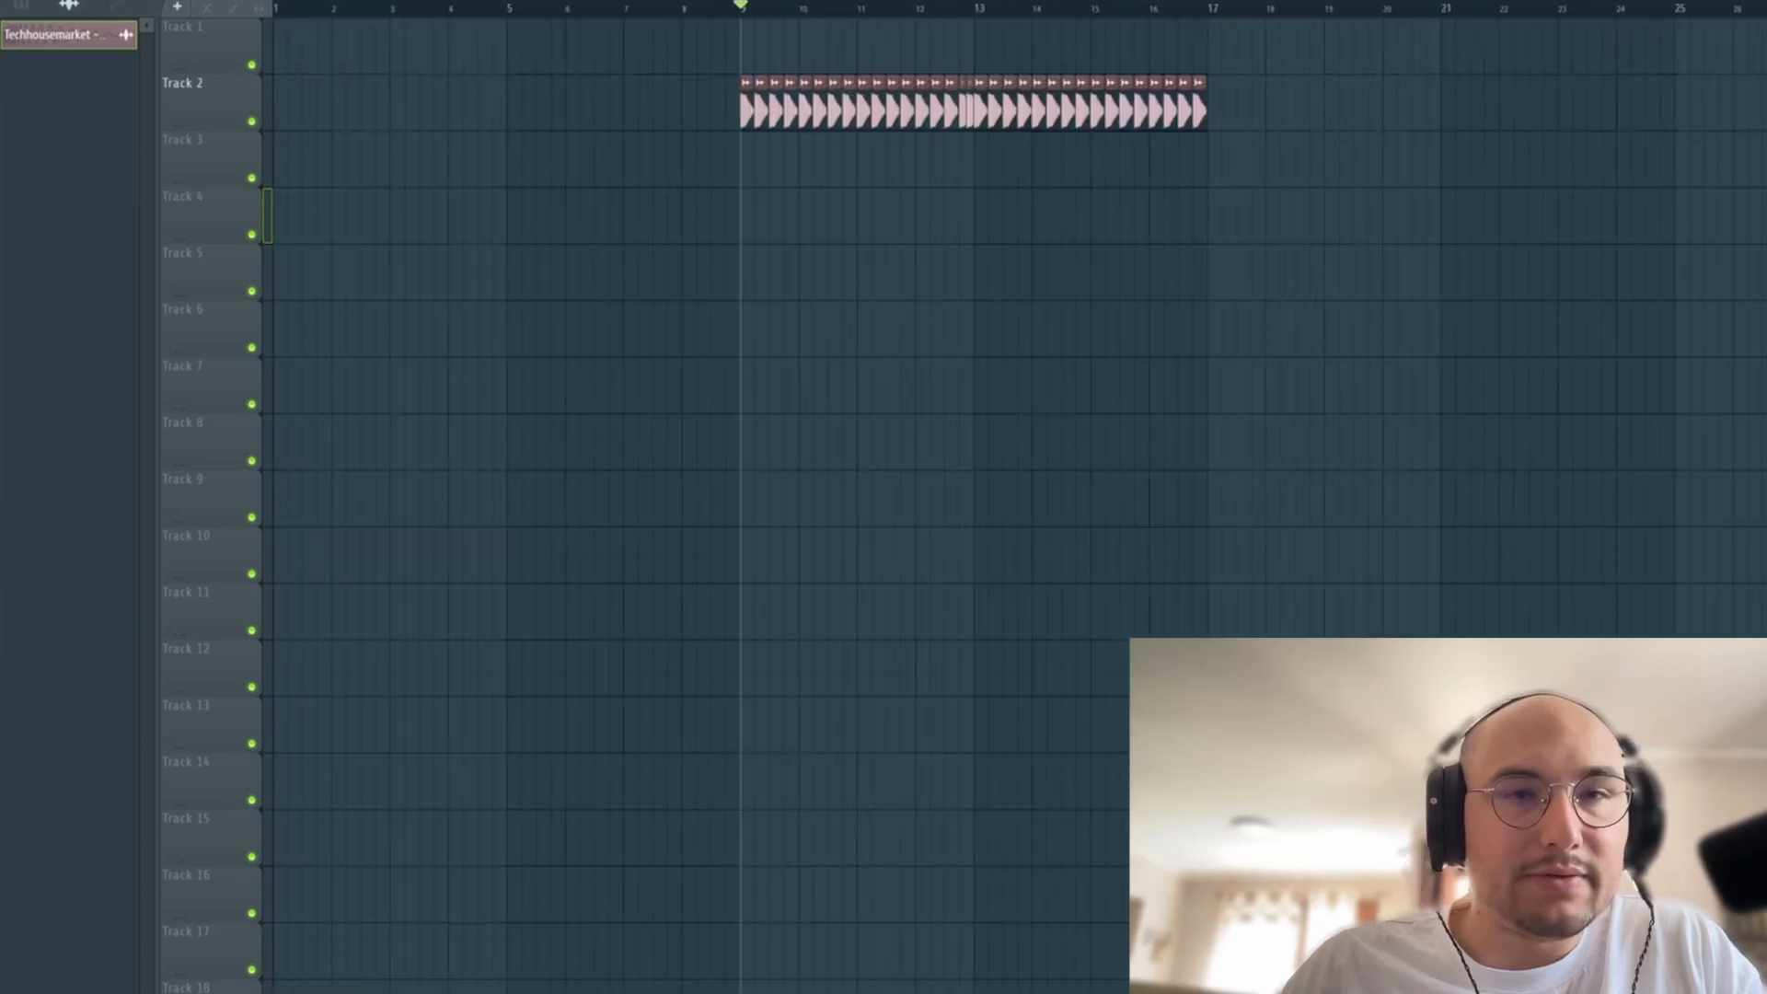
- Route the Kick 6 audio clip to mixer track 1 and lower its fader slightly during playback
key("space")
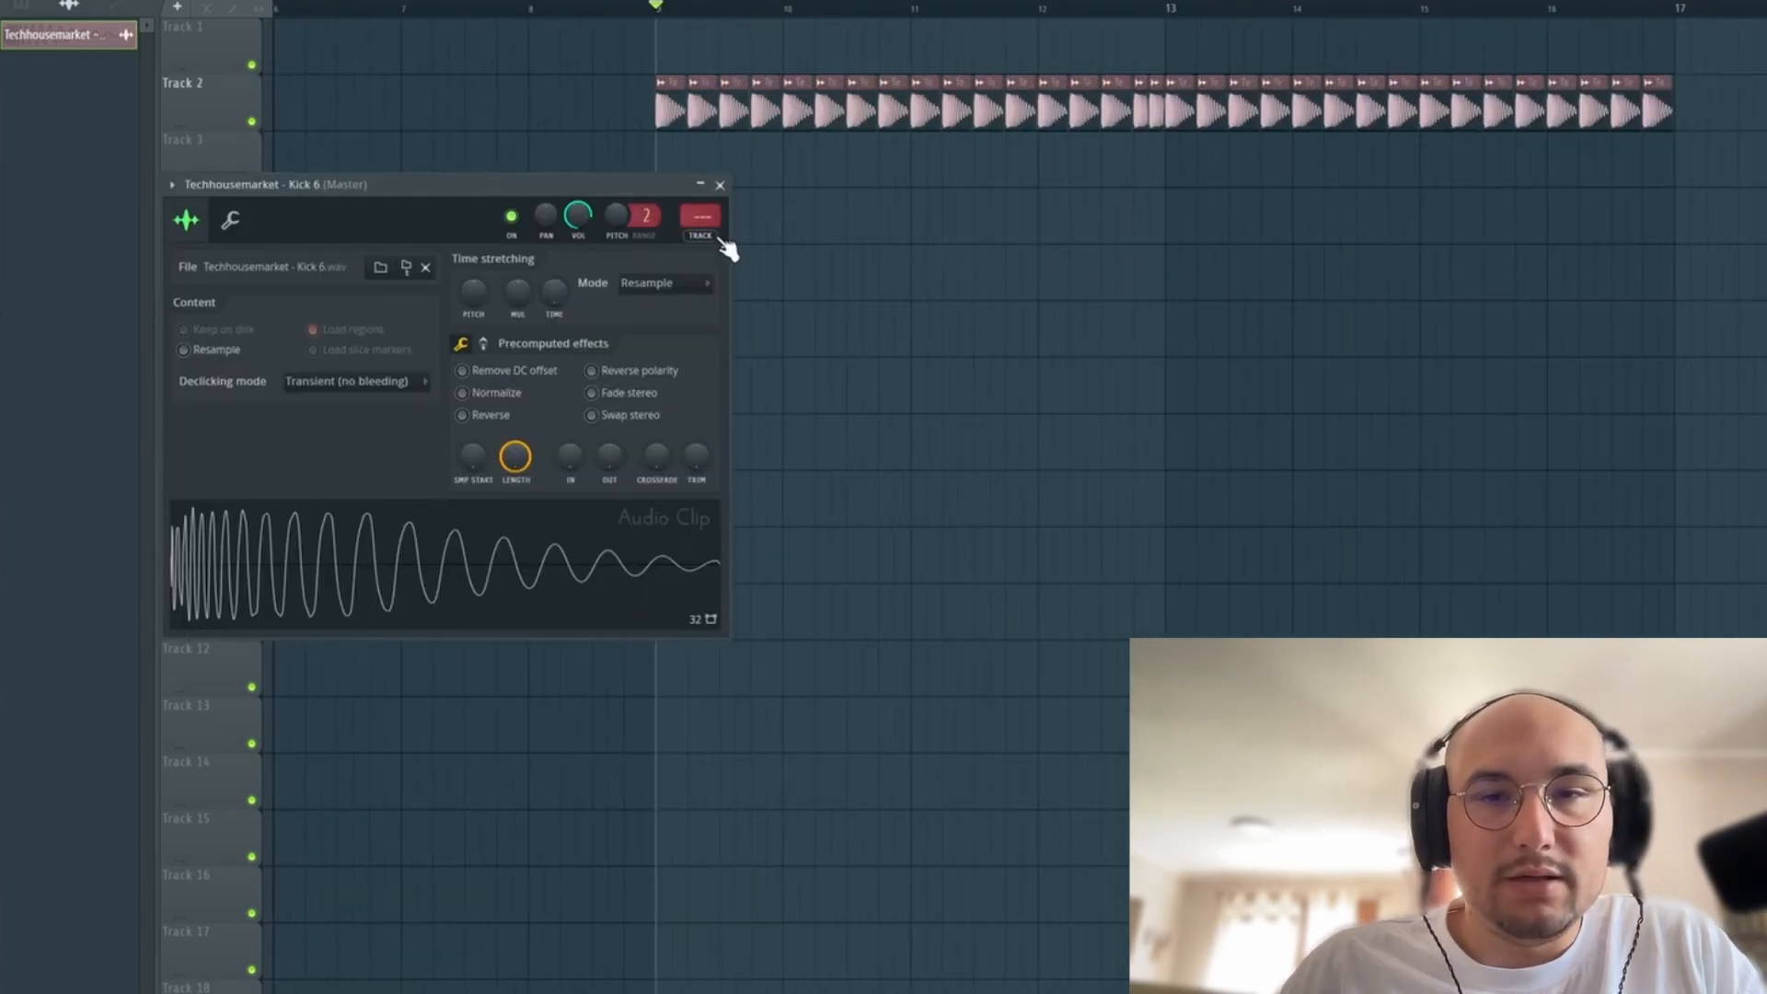
left_click(717, 235)
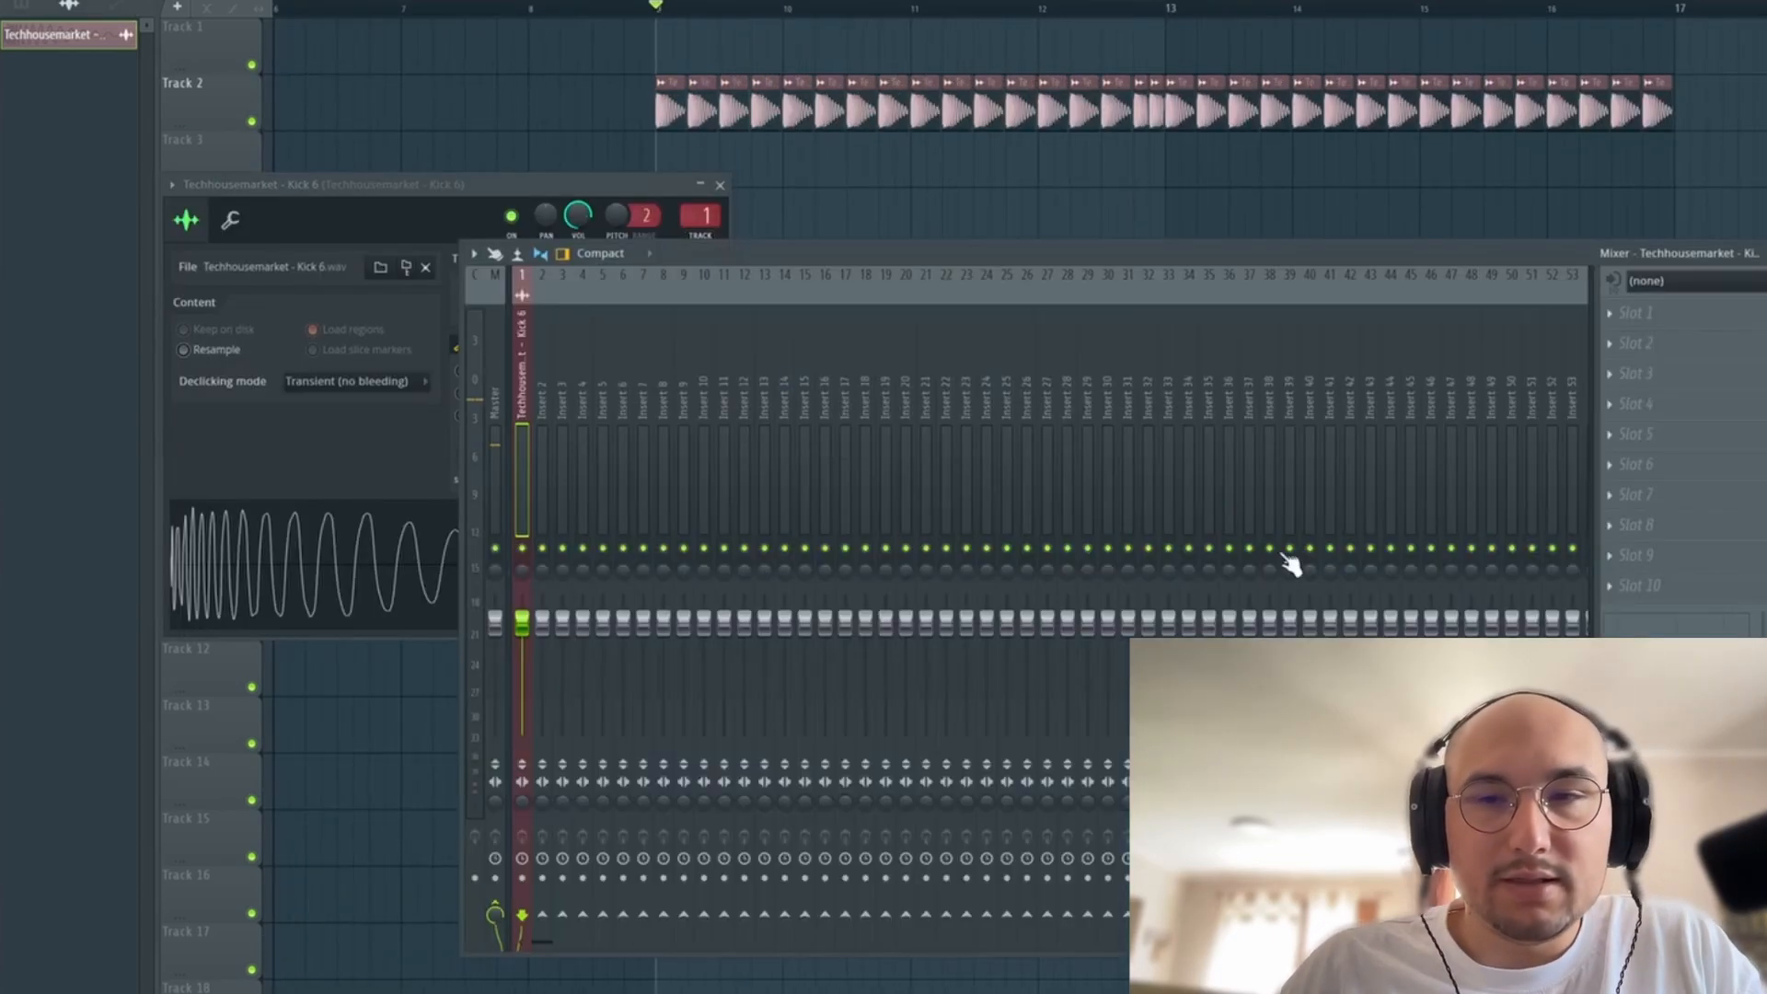
key("space")
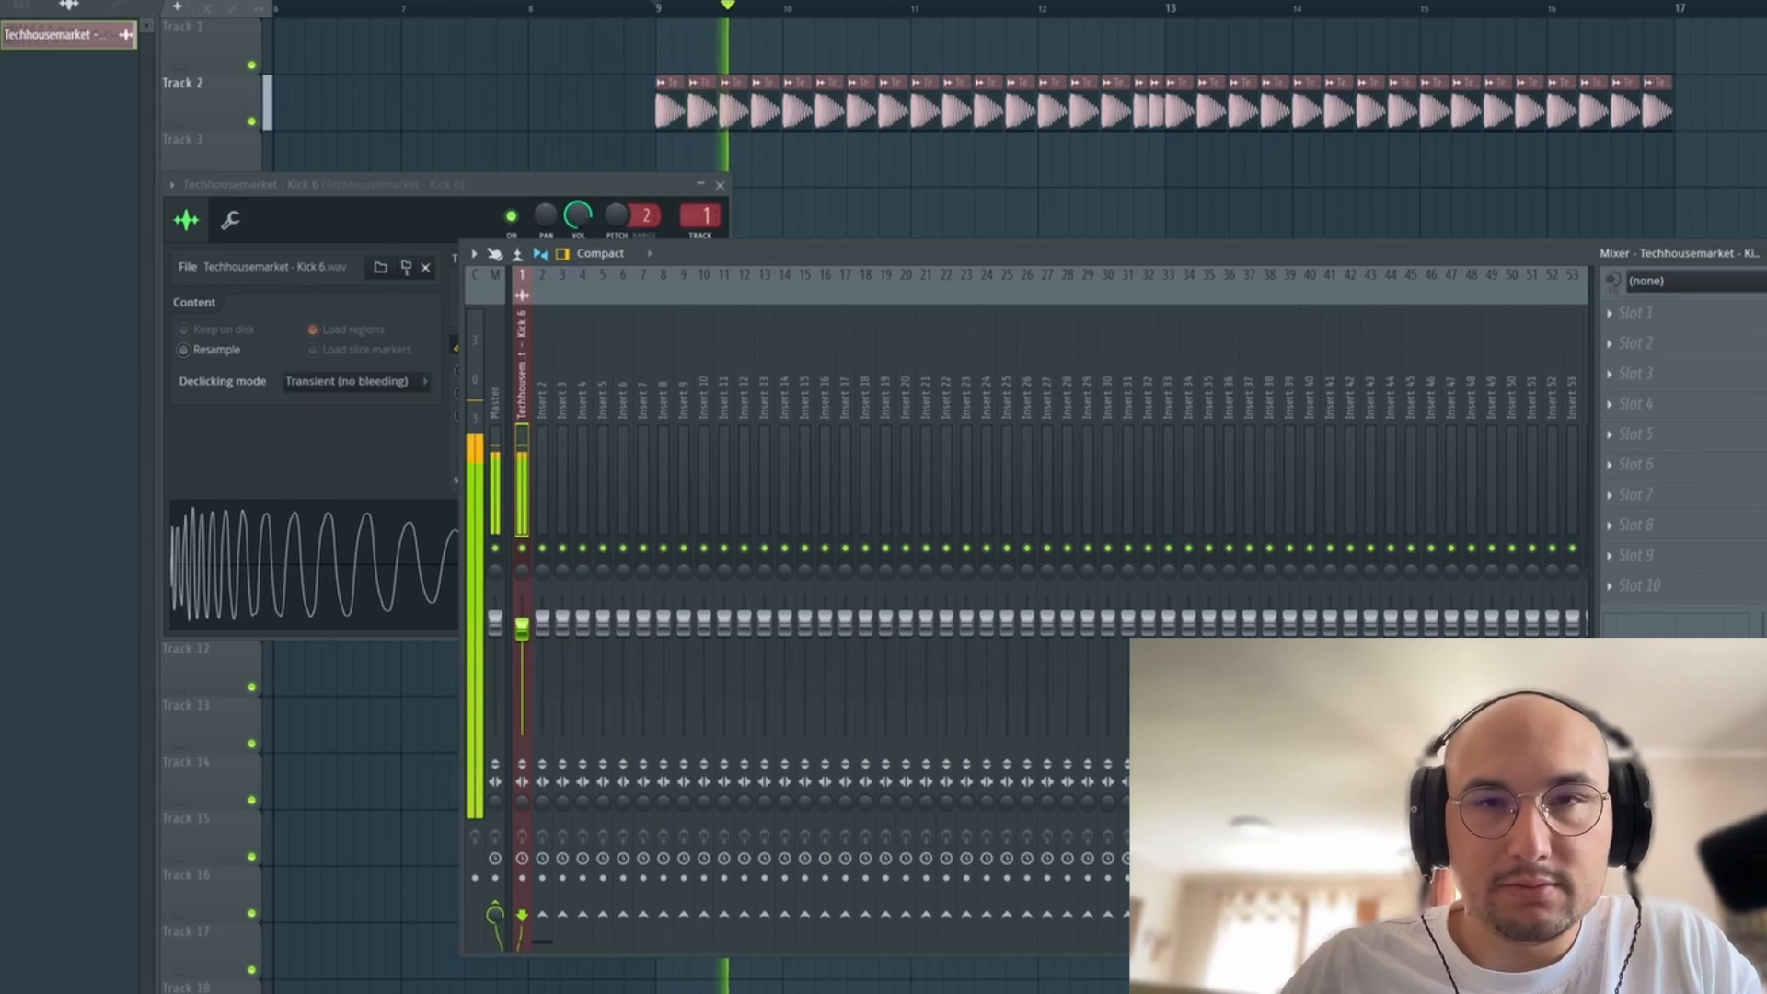
left_click(719, 185)
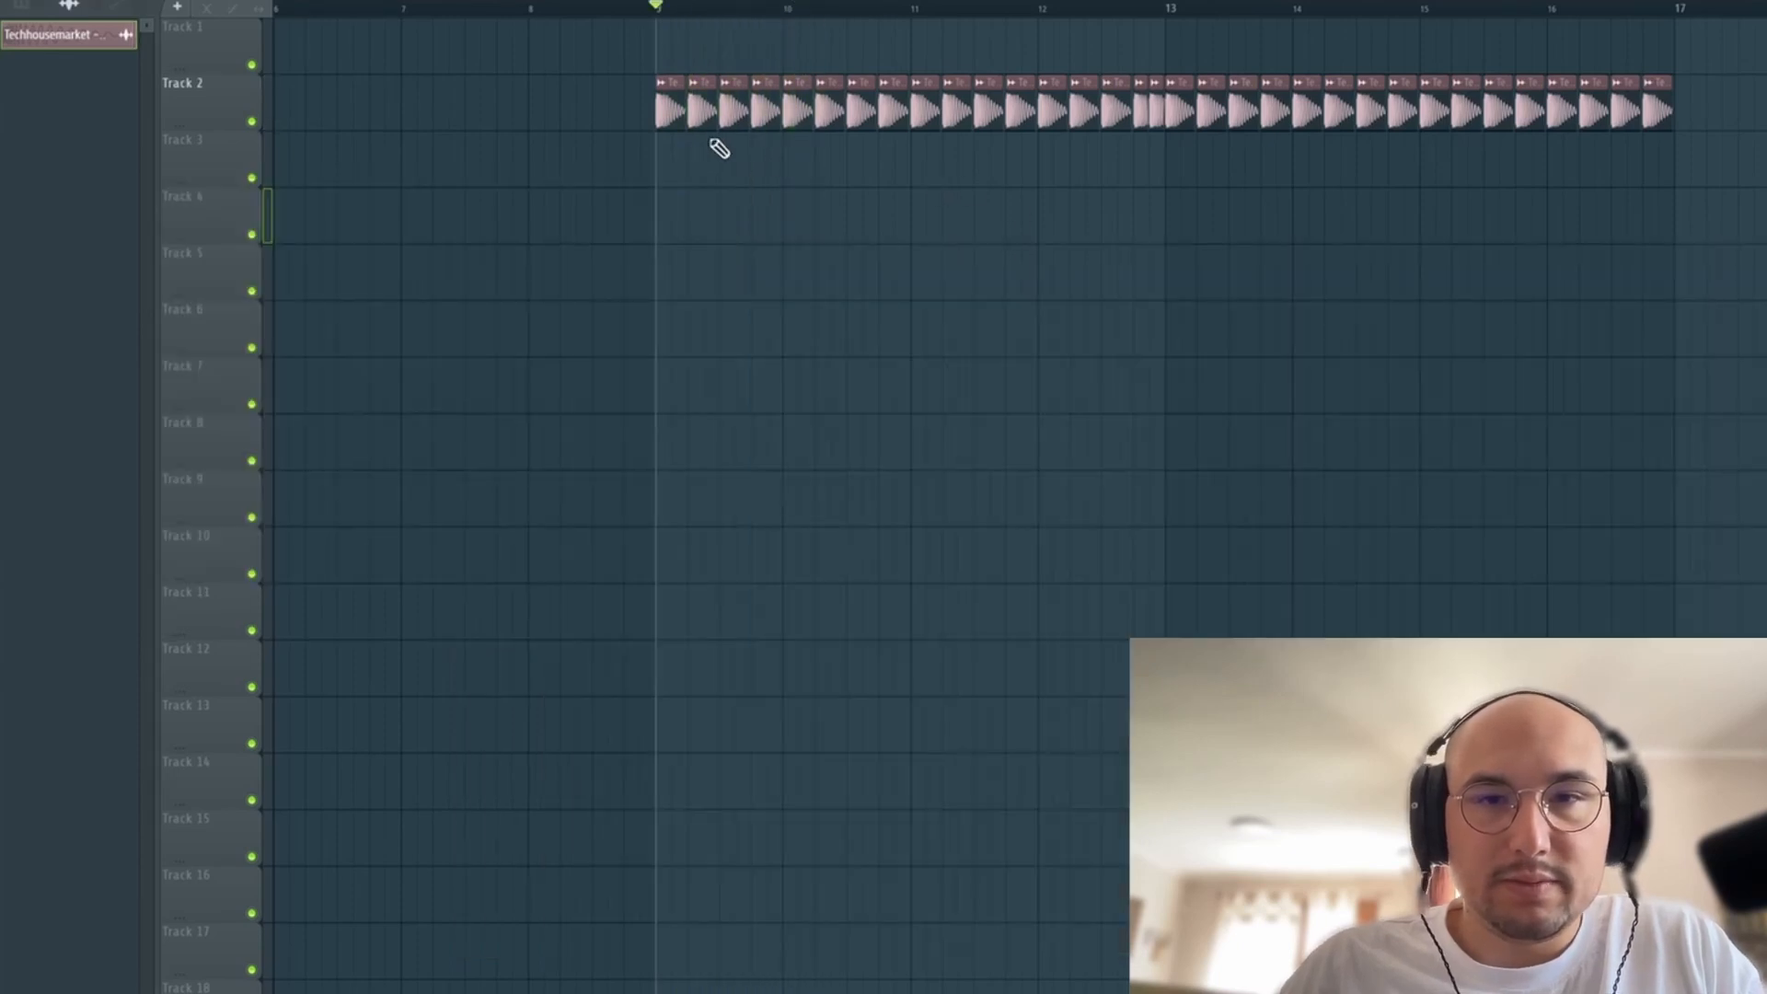
- Shorten all the kick clips on Track 2 with a fade-out and play them back
left_click_drag(676, 112, 1714, 107)
scroll(625, 117, "up", 5)
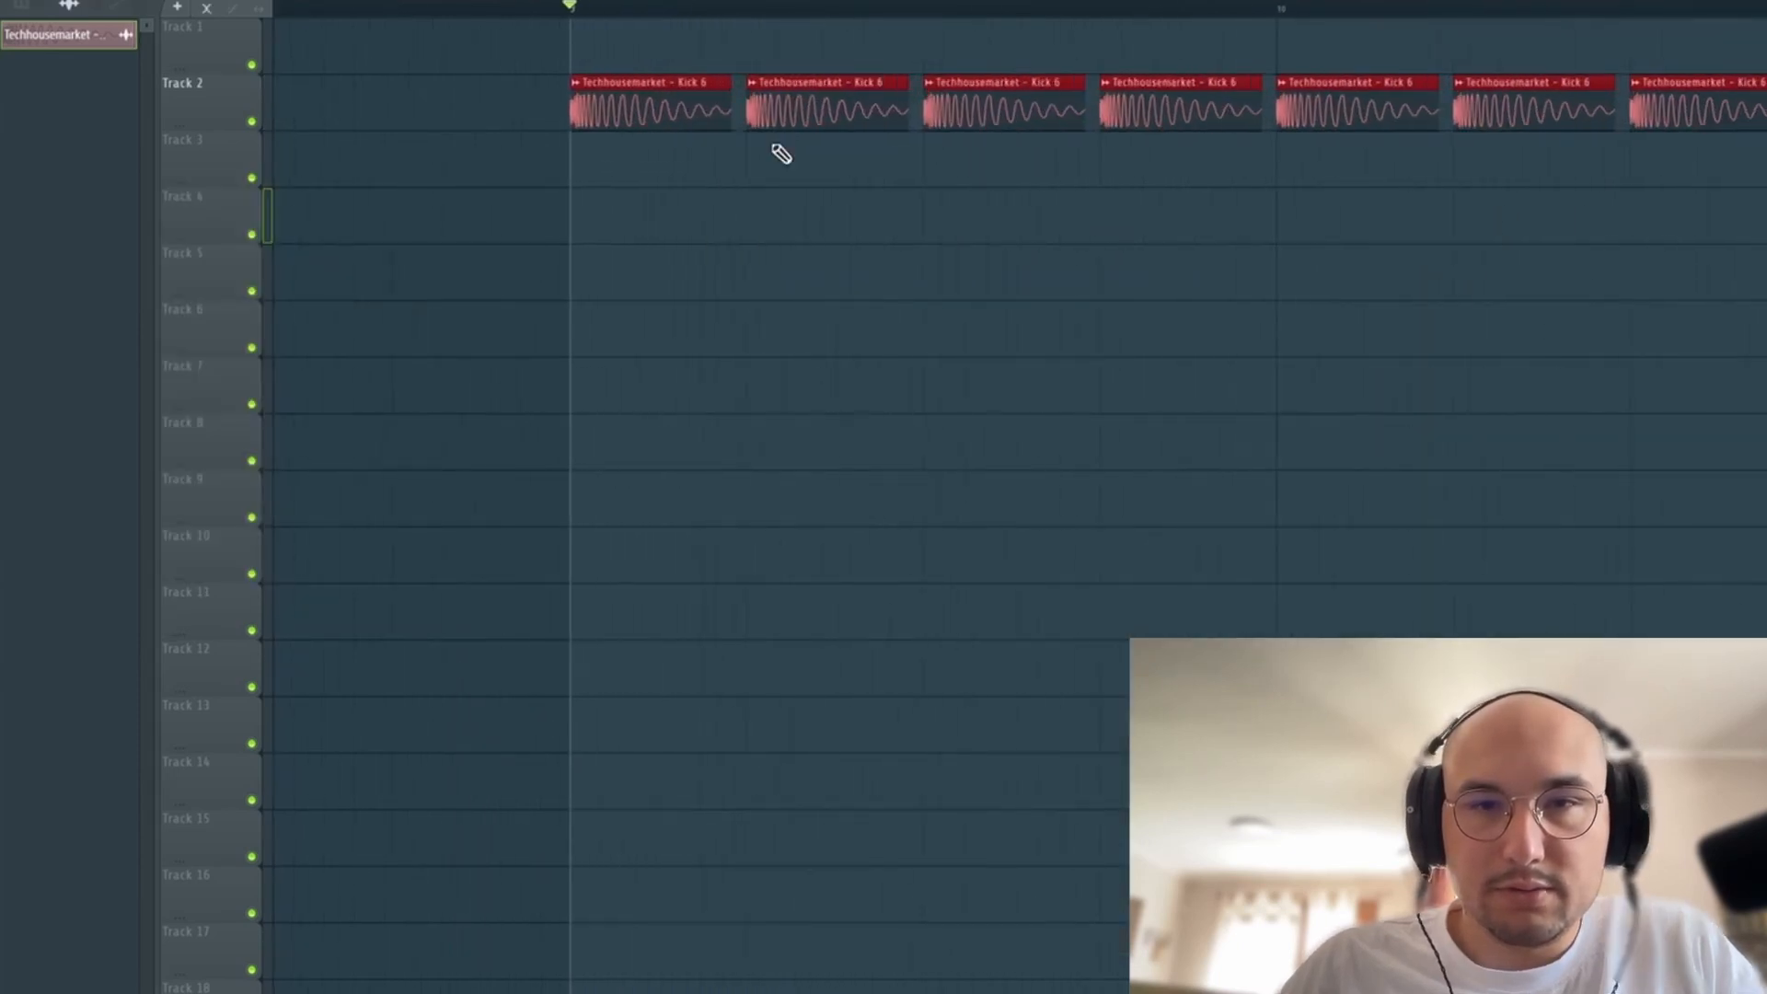
left_click_drag(691, 93, 643, 92)
key("space")
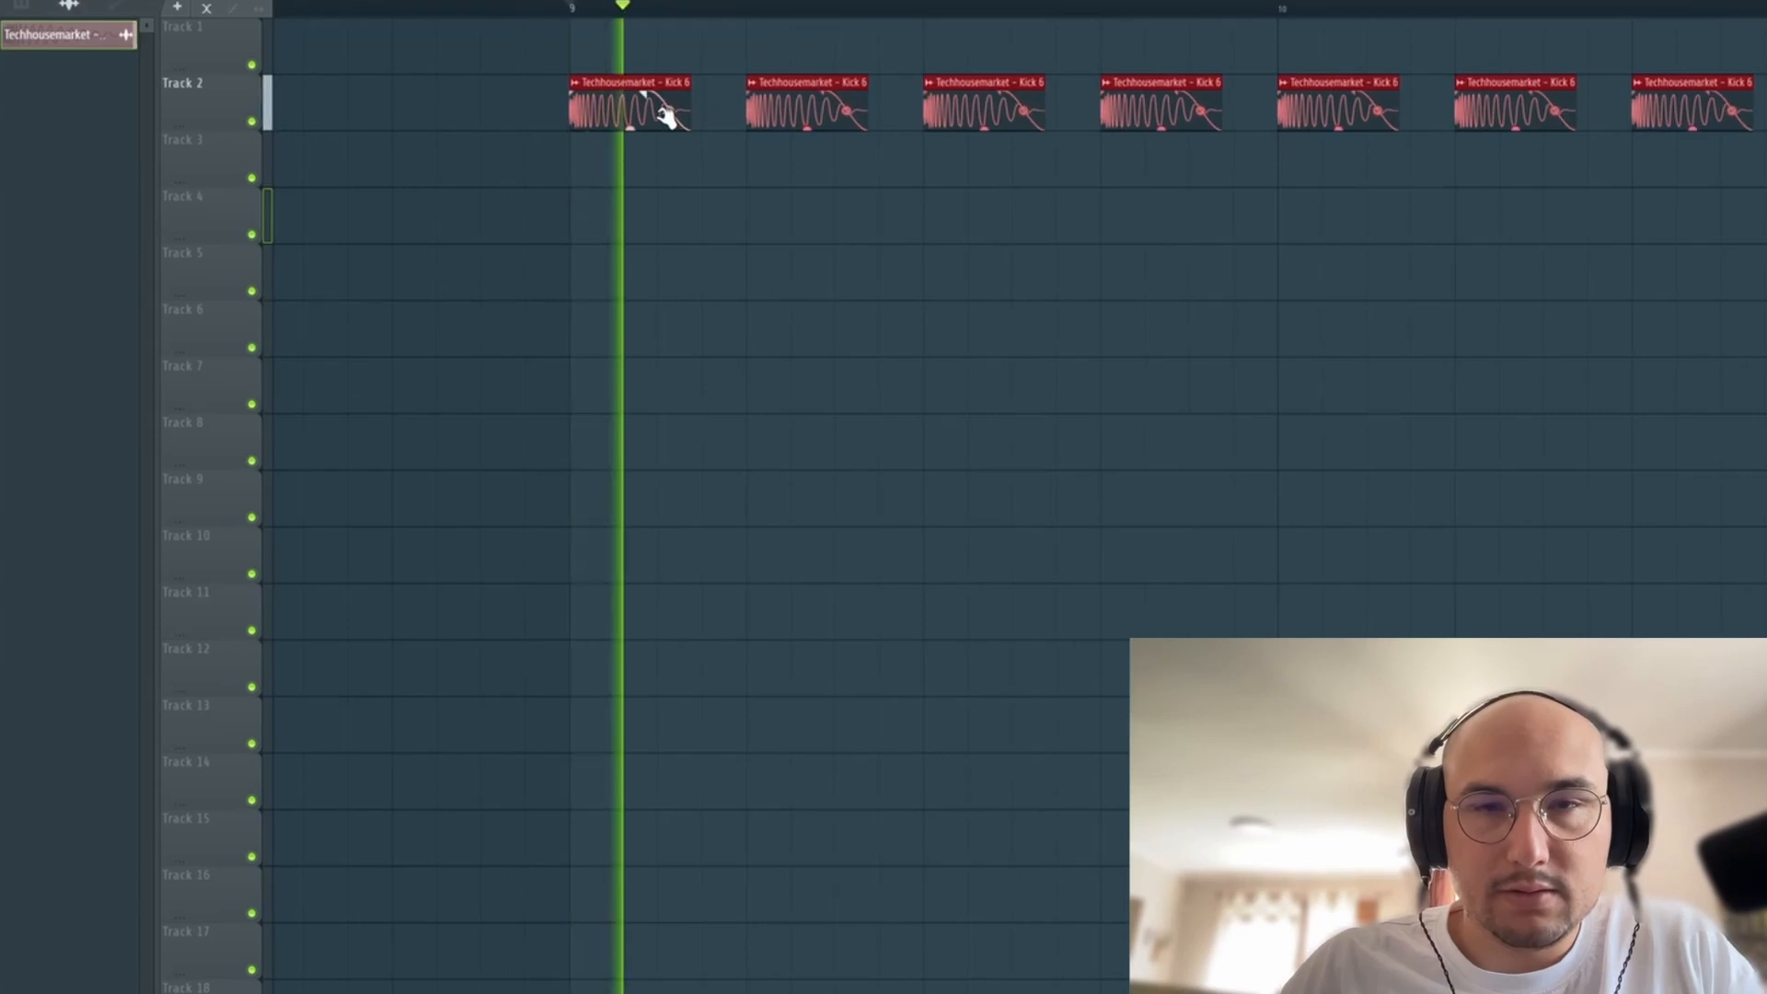
left_click(706, 301, "ctrl")
scroll(707, 304, "down", 3)
key("space")
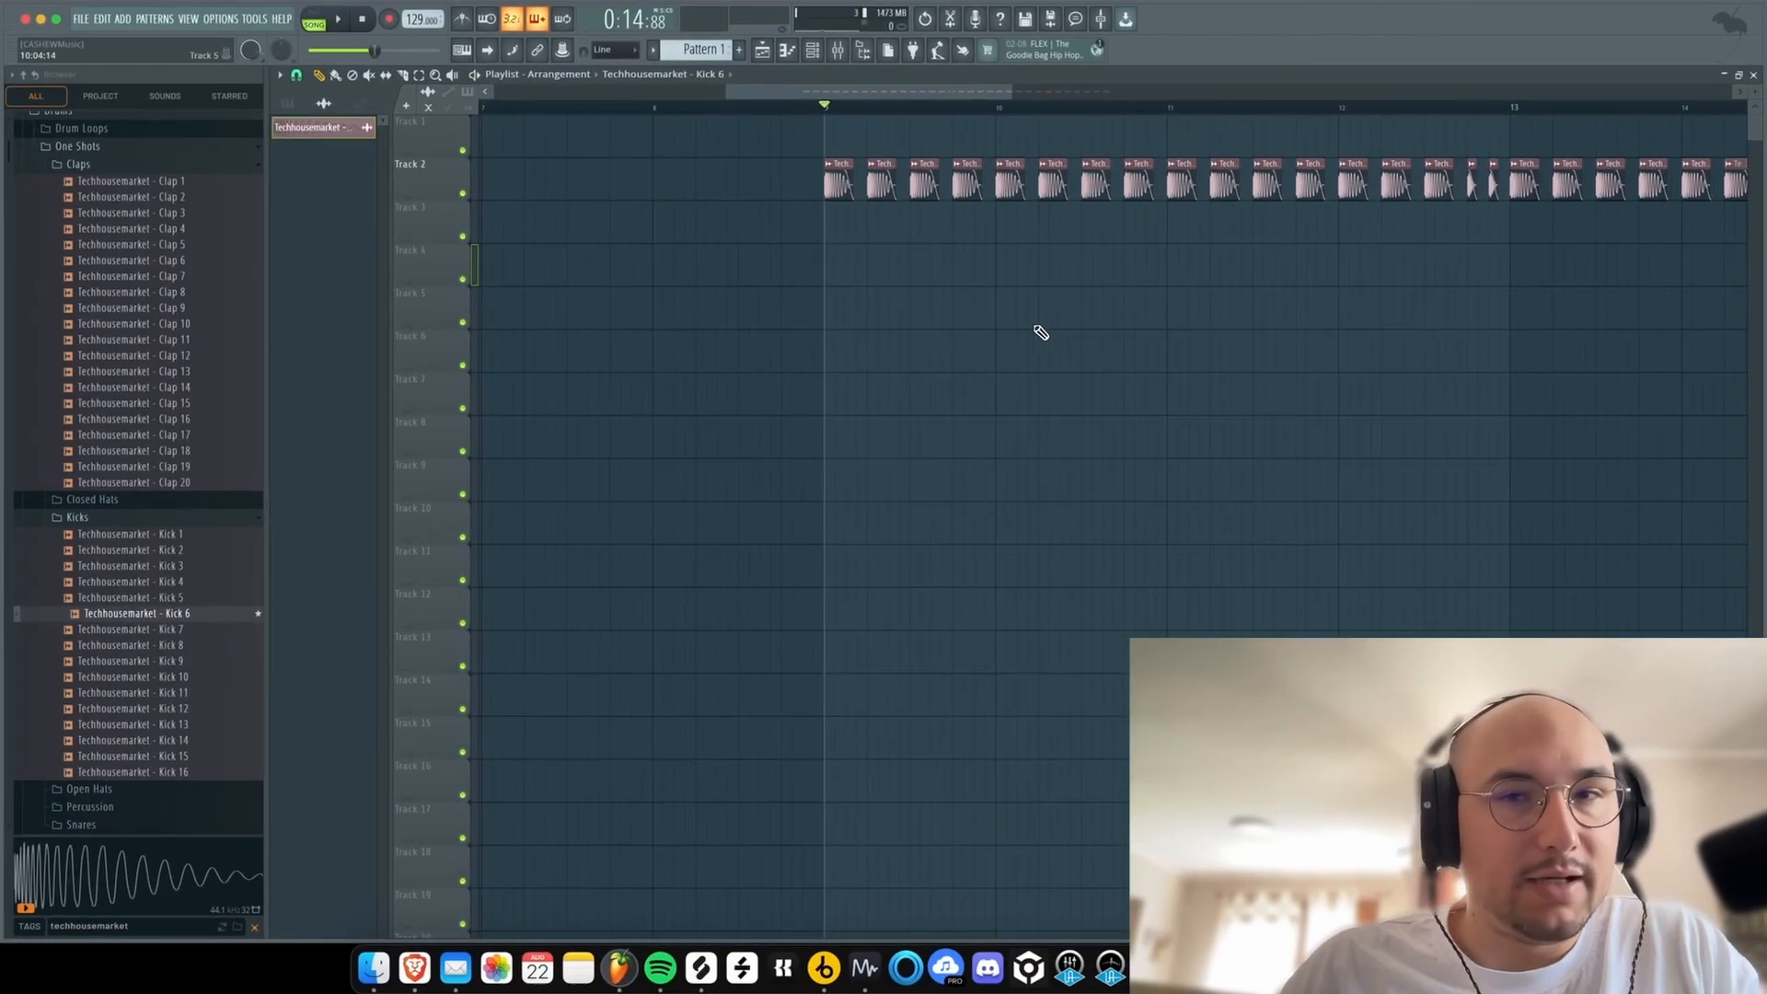
- Place Clap 4 on beats 2 and 4 of Track 3 from bar 9 to bar 17
left_click(138, 213)
left_click(111, 231)
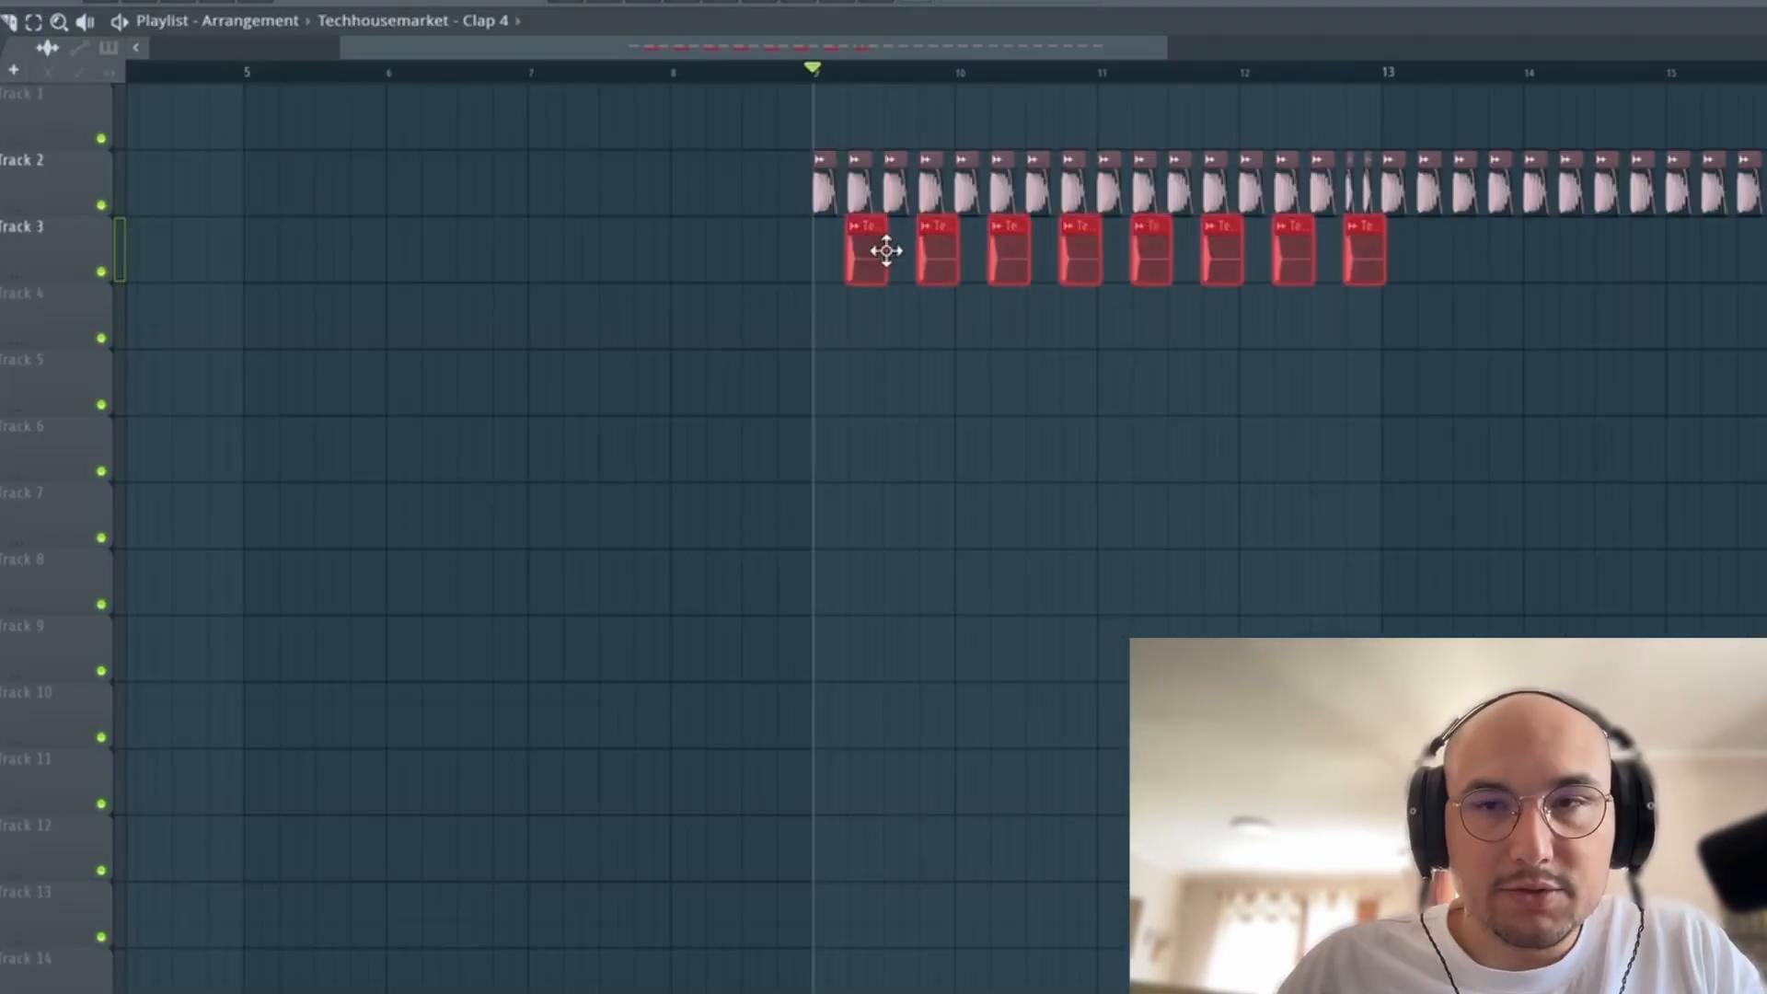
left_click_drag(887, 248, 1429, 266)
- Try the samples from Clap 1 to Clap 18 on the Track 3 clap against the kick
left_click(232, 175)
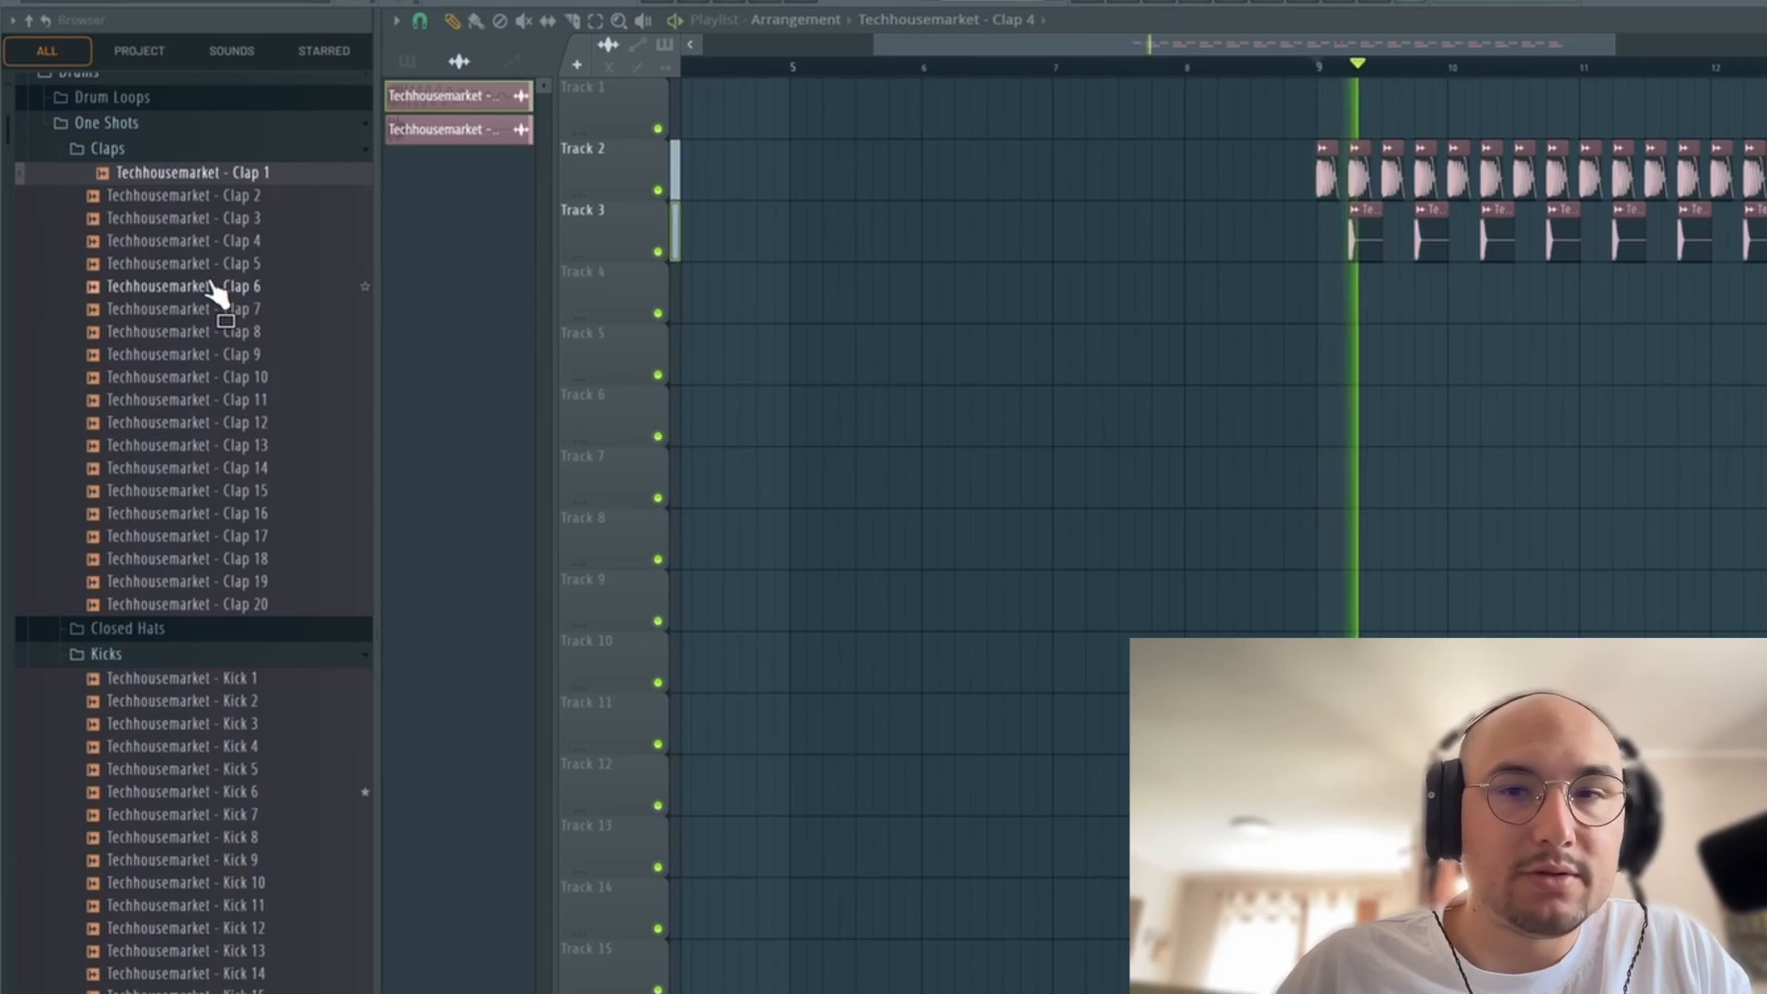
key("Down")
key("Down")
key("Down")
key("Down")
key("Down")
key("Down")
key("Down")
key("Down")
key("Down")
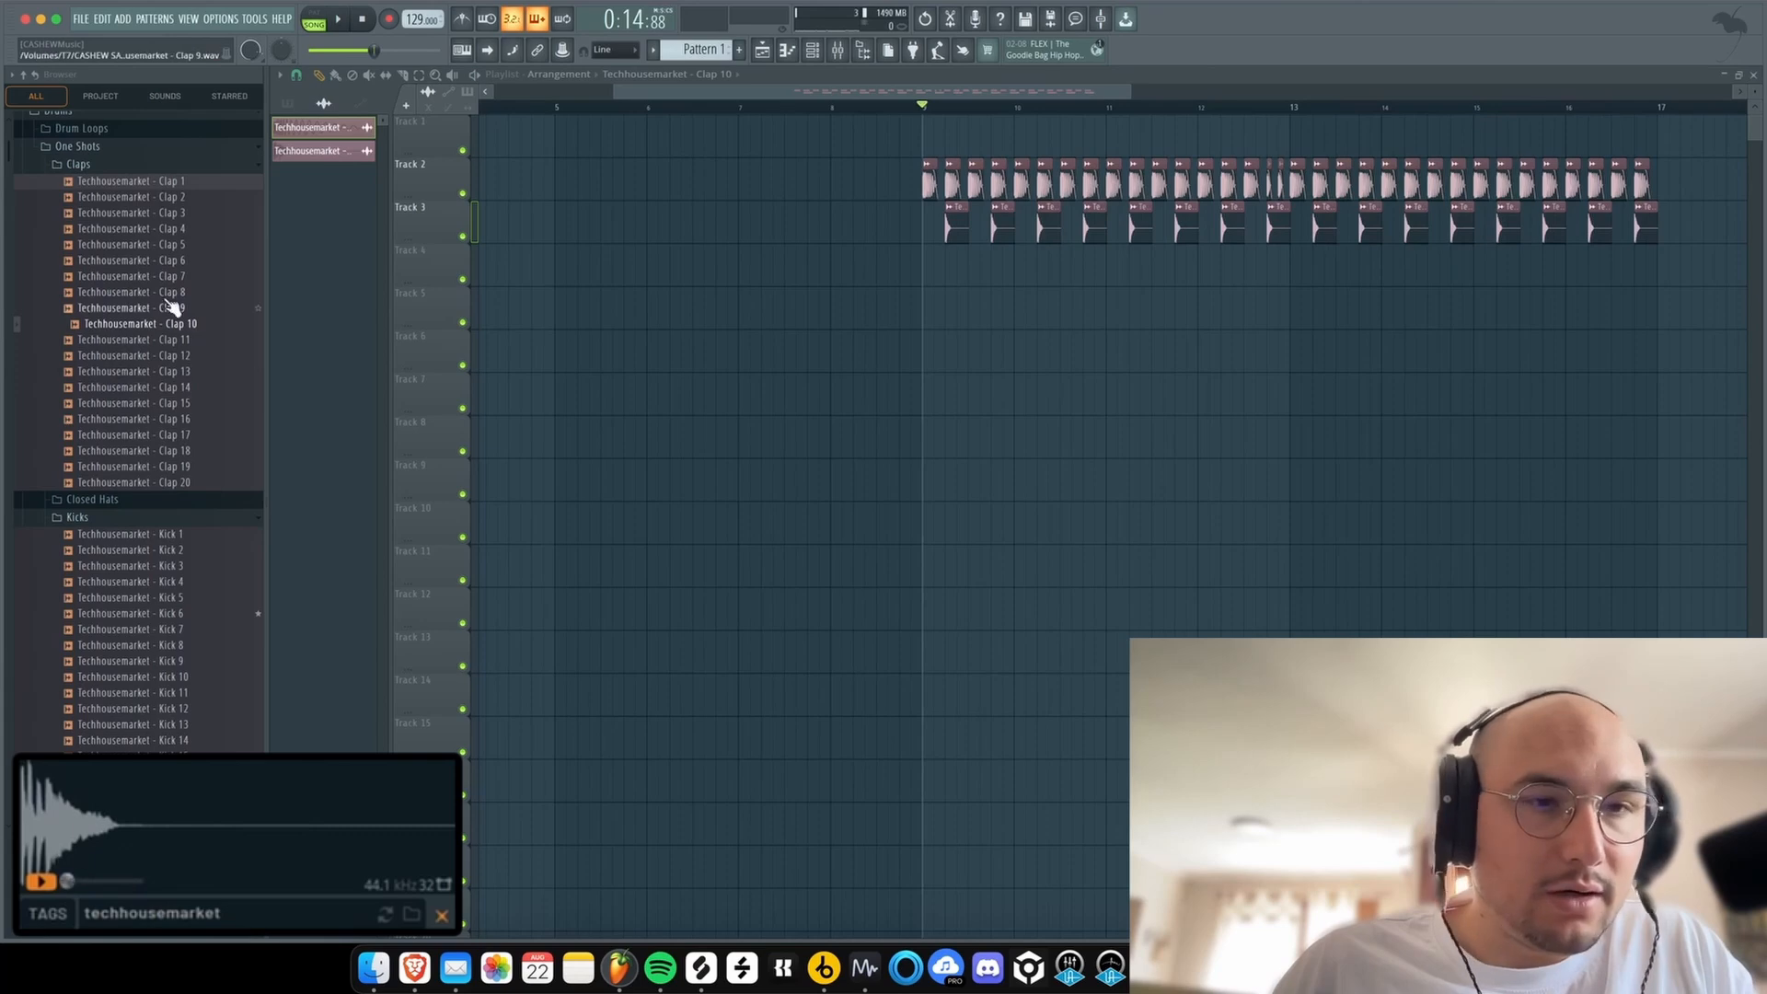
key("Down")
key("Down")
key("Down")
key("Down")
key("Down")
key("Down")
key("Down")
key("Down")
key("space")
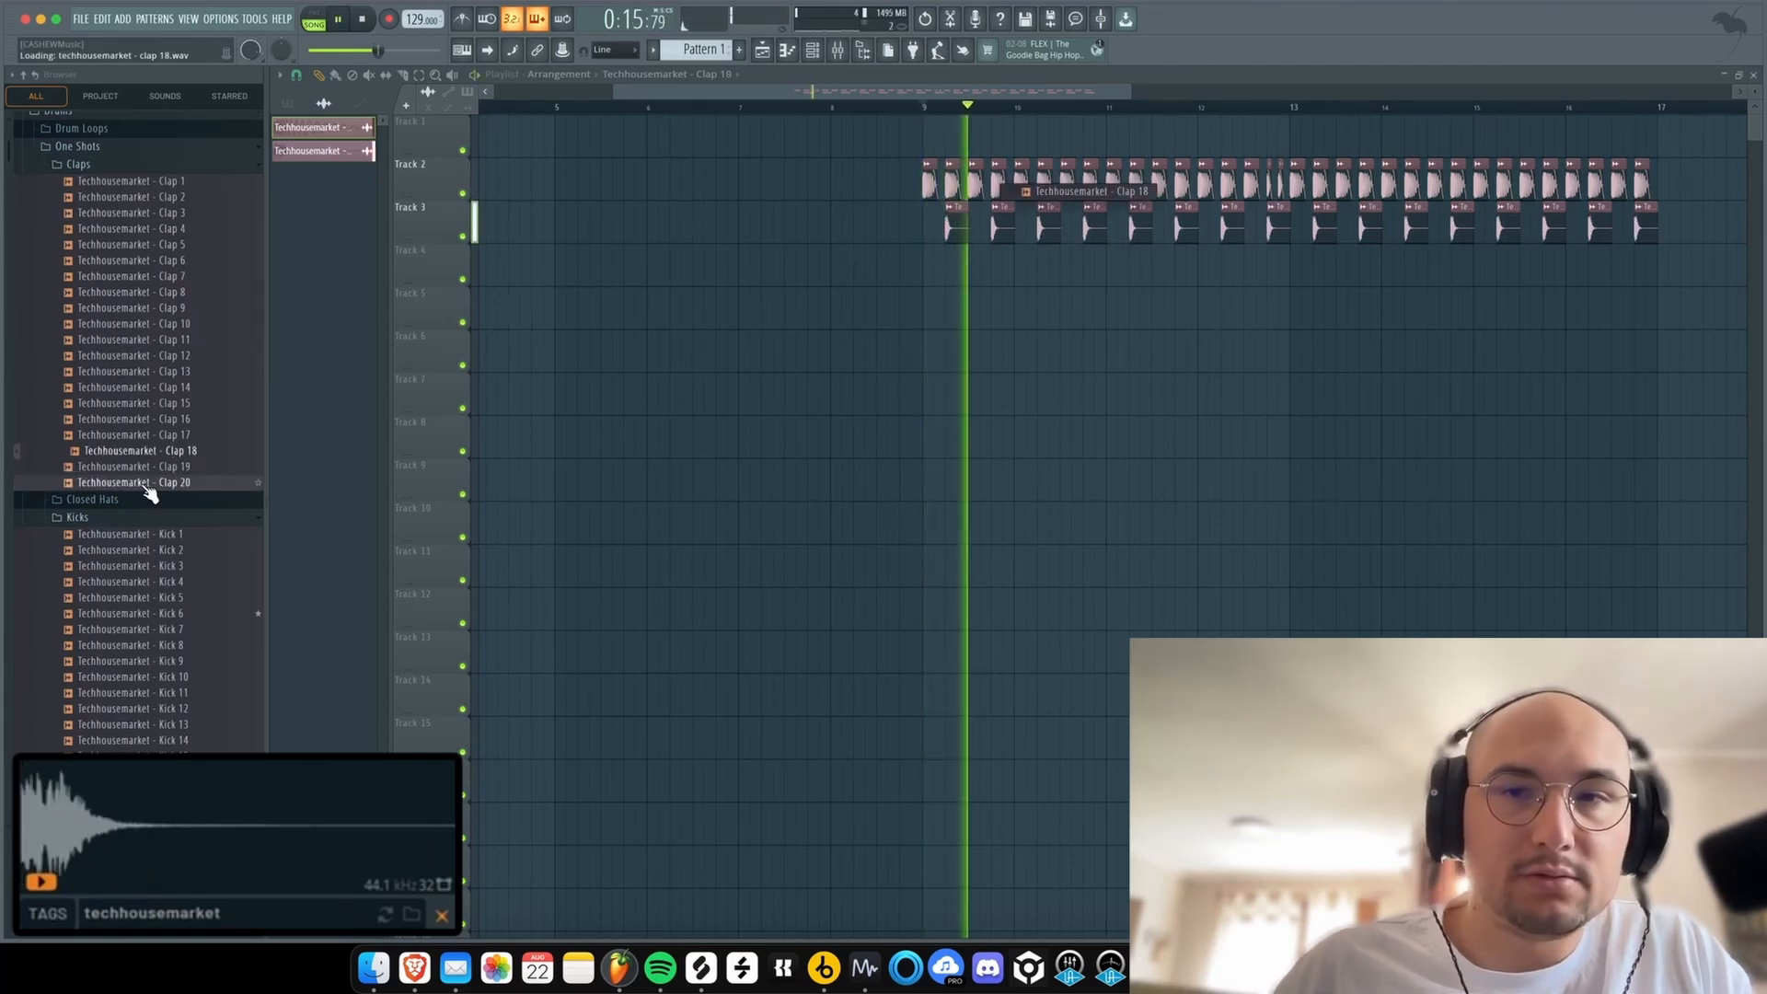
- Step back through the clap samples and settle on Clap 9 for Track 3
key("Up")
key("Up")
key("Up")
key("Up")
key("Up")
key("Up")
key("Up")
key("Up")
key("Up")
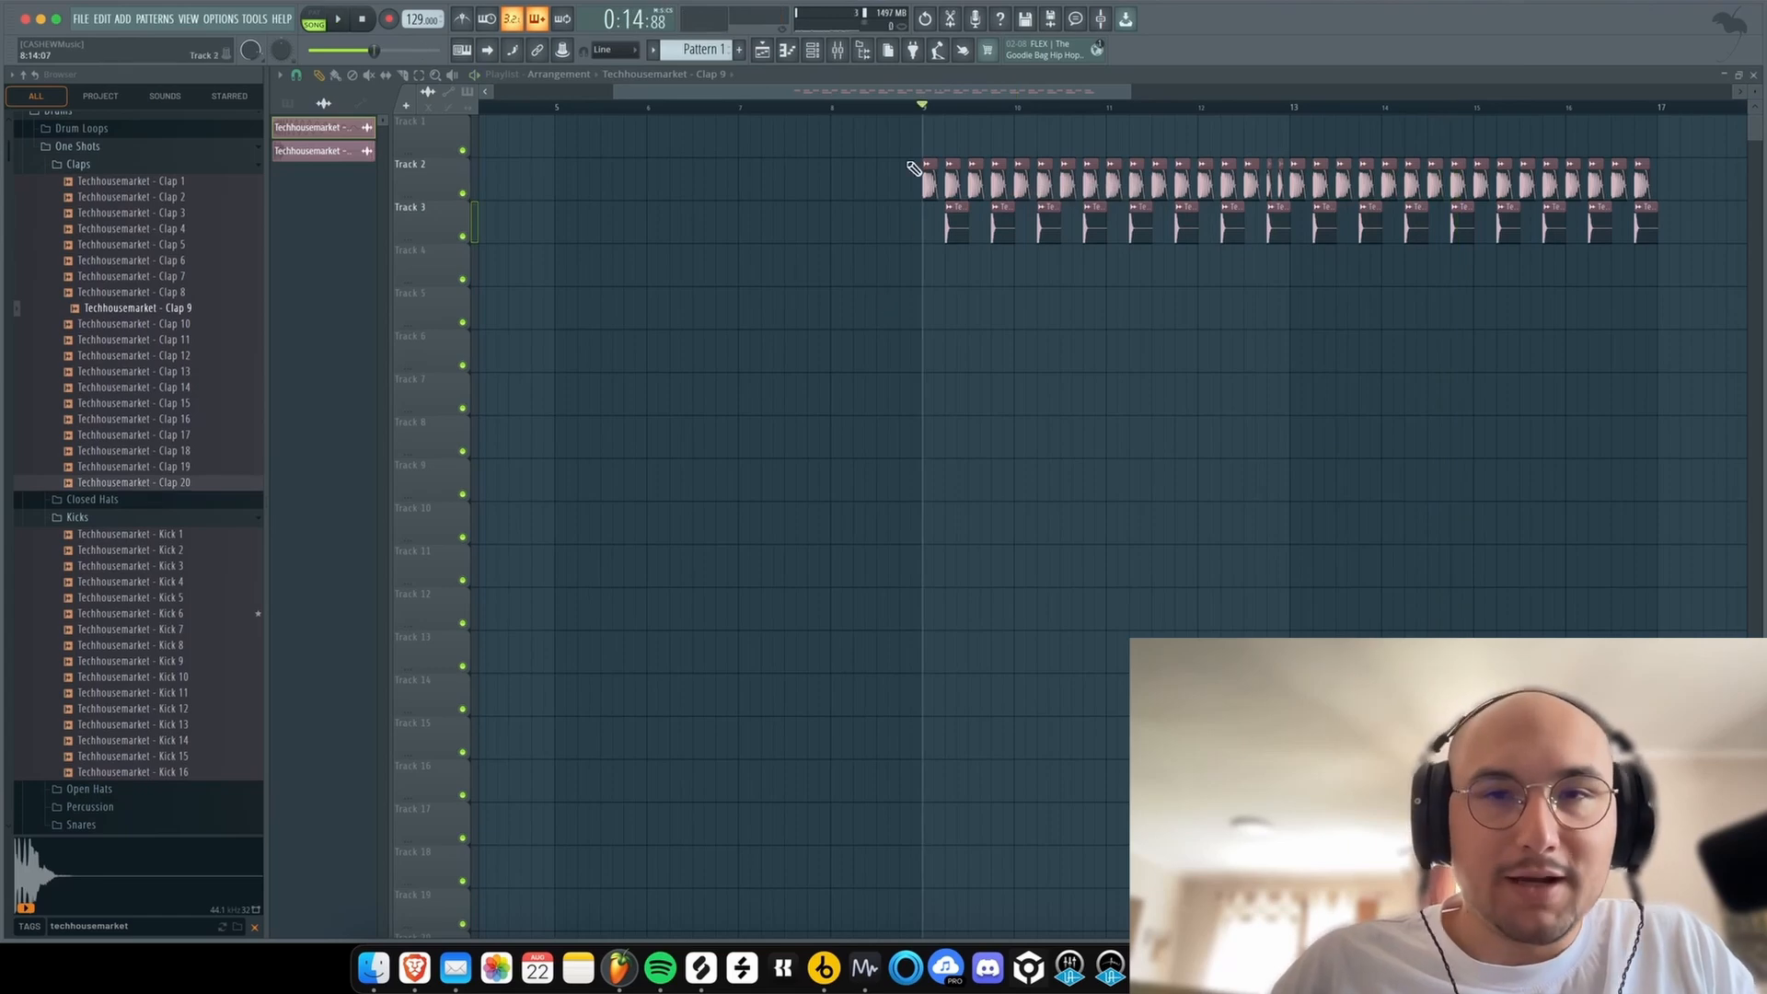
- Add an effect plugin to one of the lower slots of the Master mixer track and start playback
left_click(838, 51)
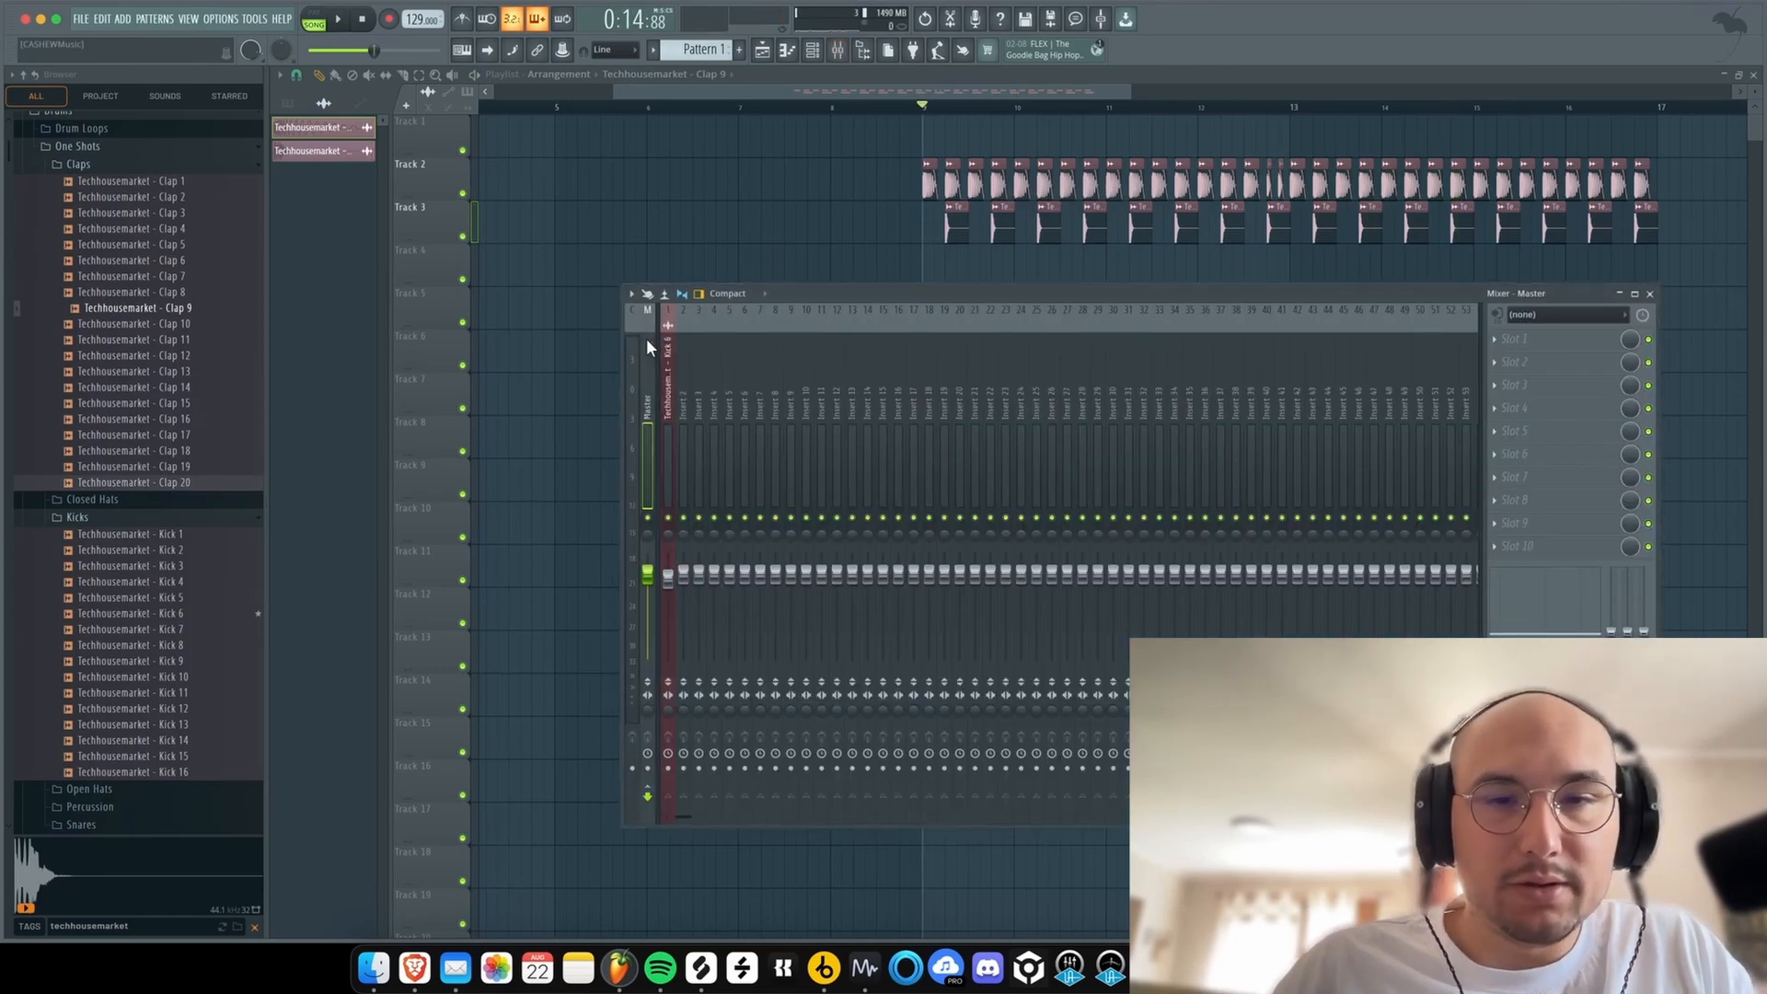
left_click(1569, 532)
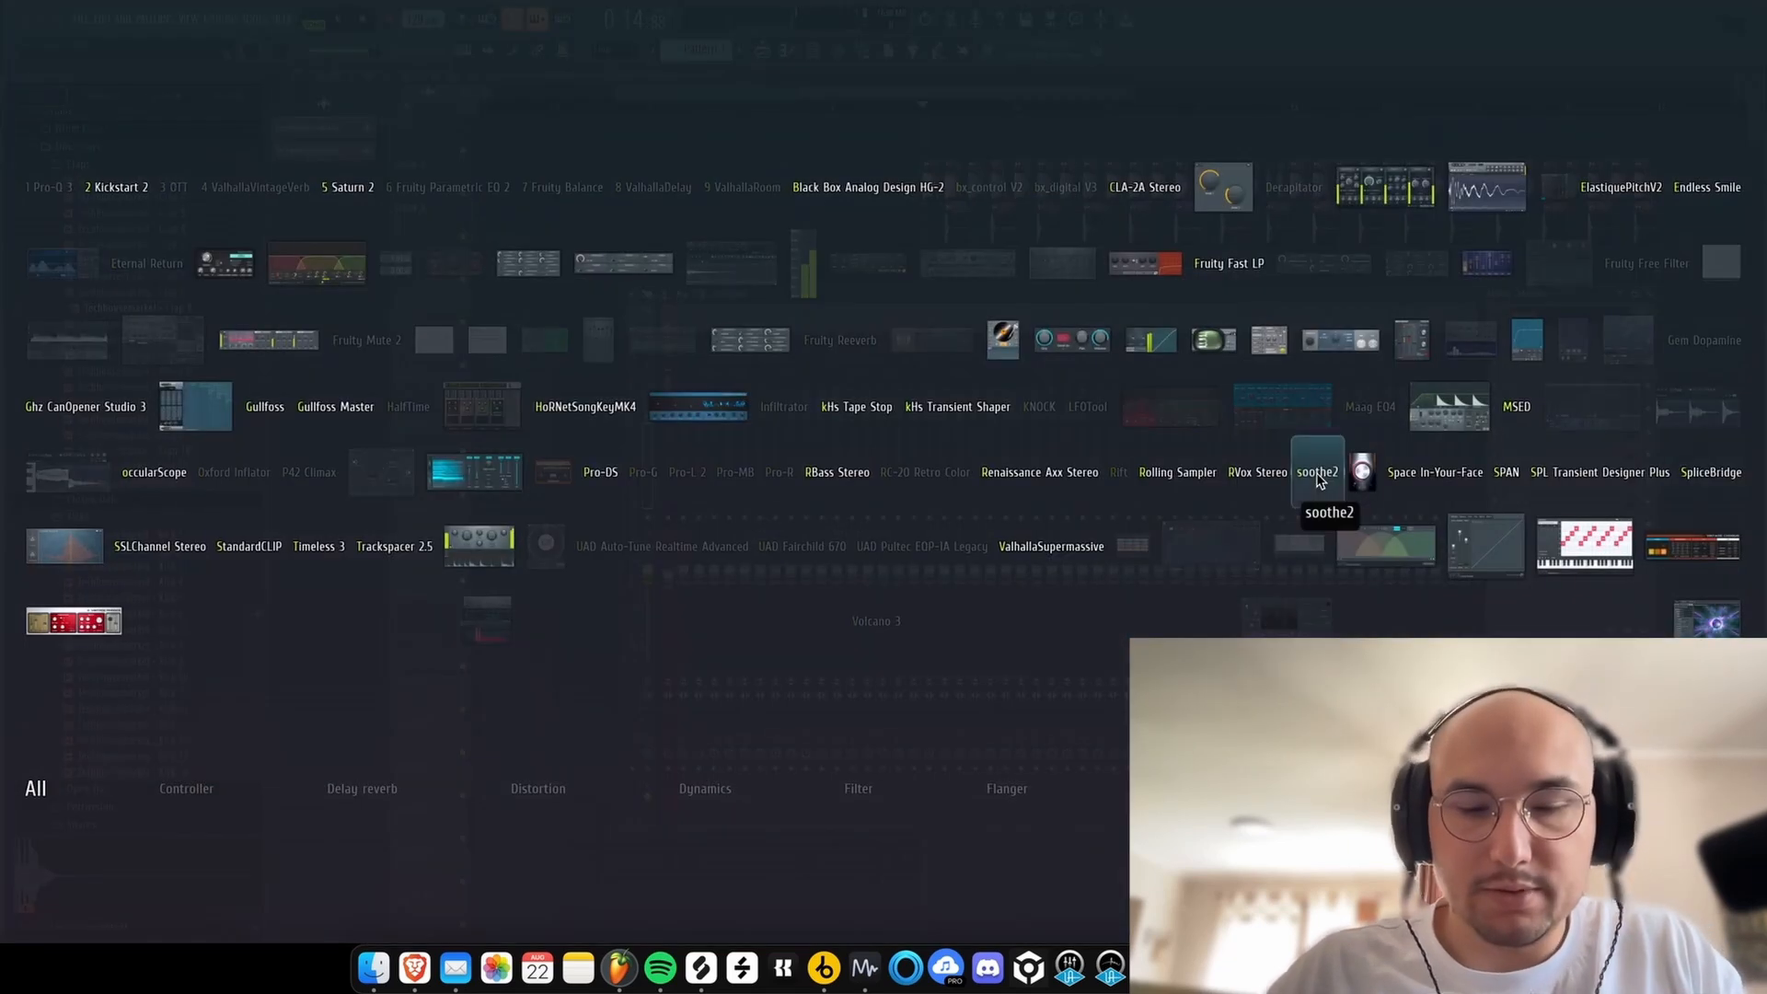
left_click(1152, 345)
key("space")
left_click(398, 307)
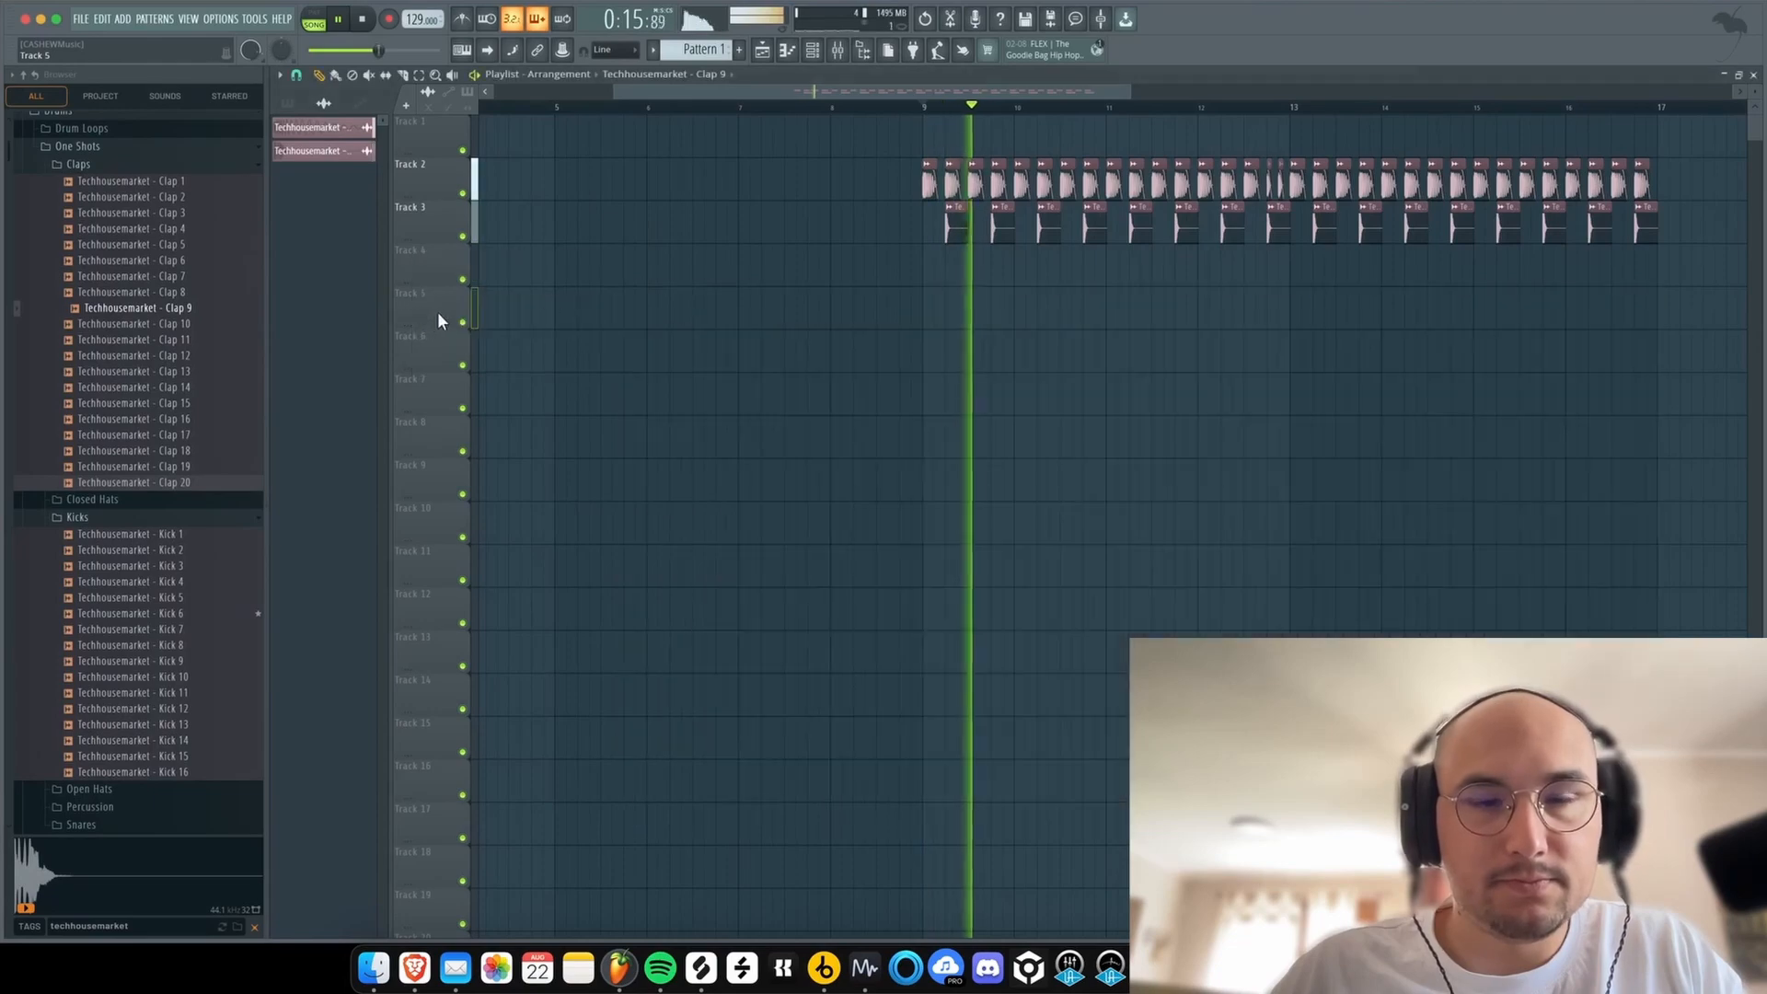
- Route the Clap 9 audio clip to mixer track 2, add Fruity Parametric EQ 2 and reset the equalizer's main level
double_click(317, 128)
right_click(1227, 428)
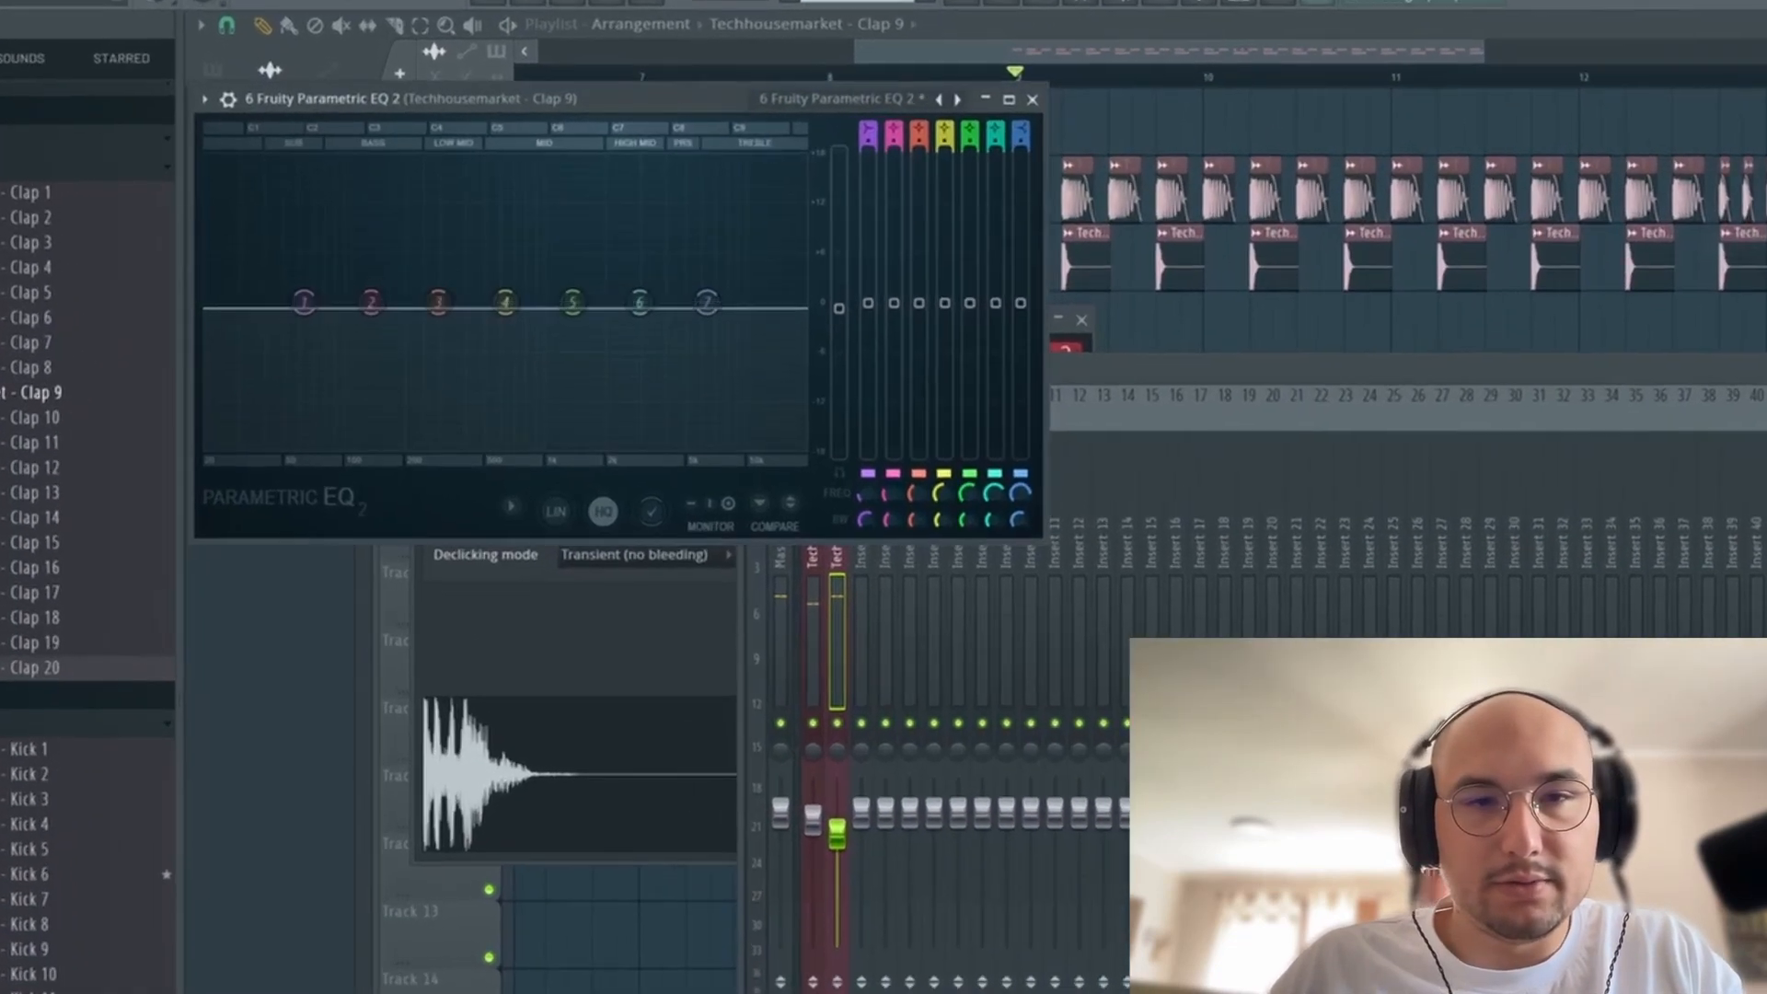
right_click(839, 325)
left_click(873, 340)
- Cut the clap's highs with EQ band 7 at about 5.6 kHz and raise band 5 while comparing by ear
left_click_drag(707, 303, 697, 353)
key("space")
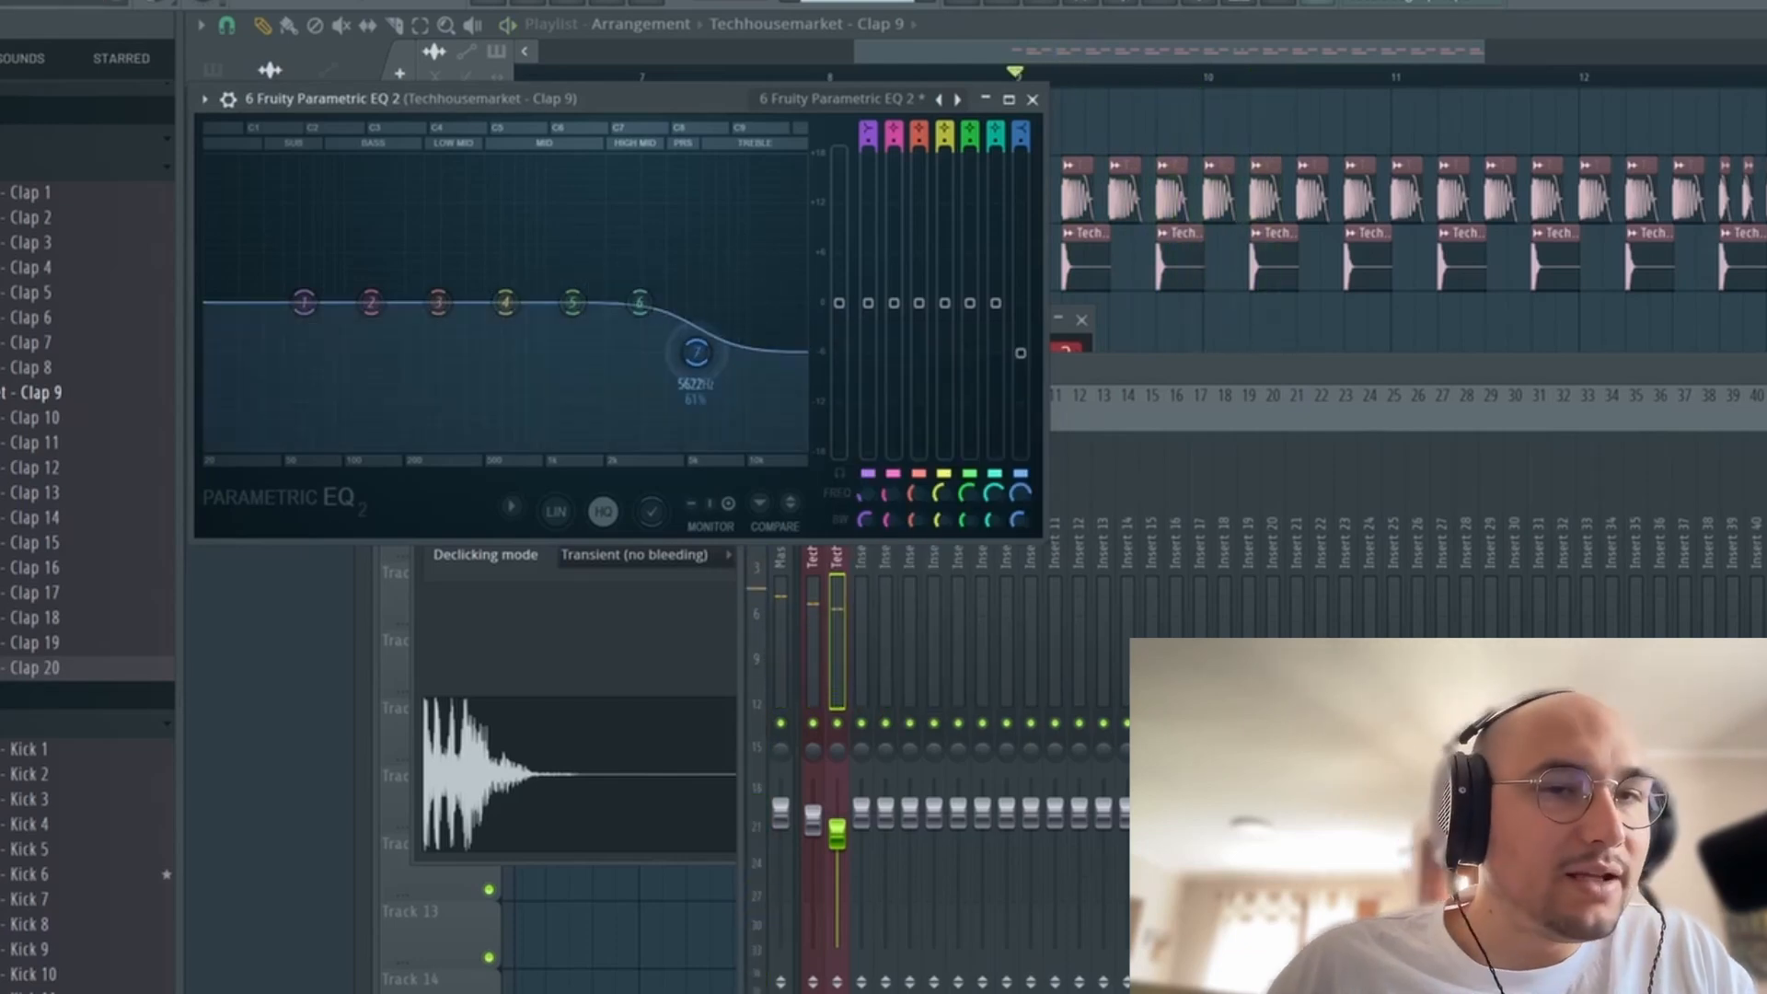
left_click_drag(700, 365, 699, 368)
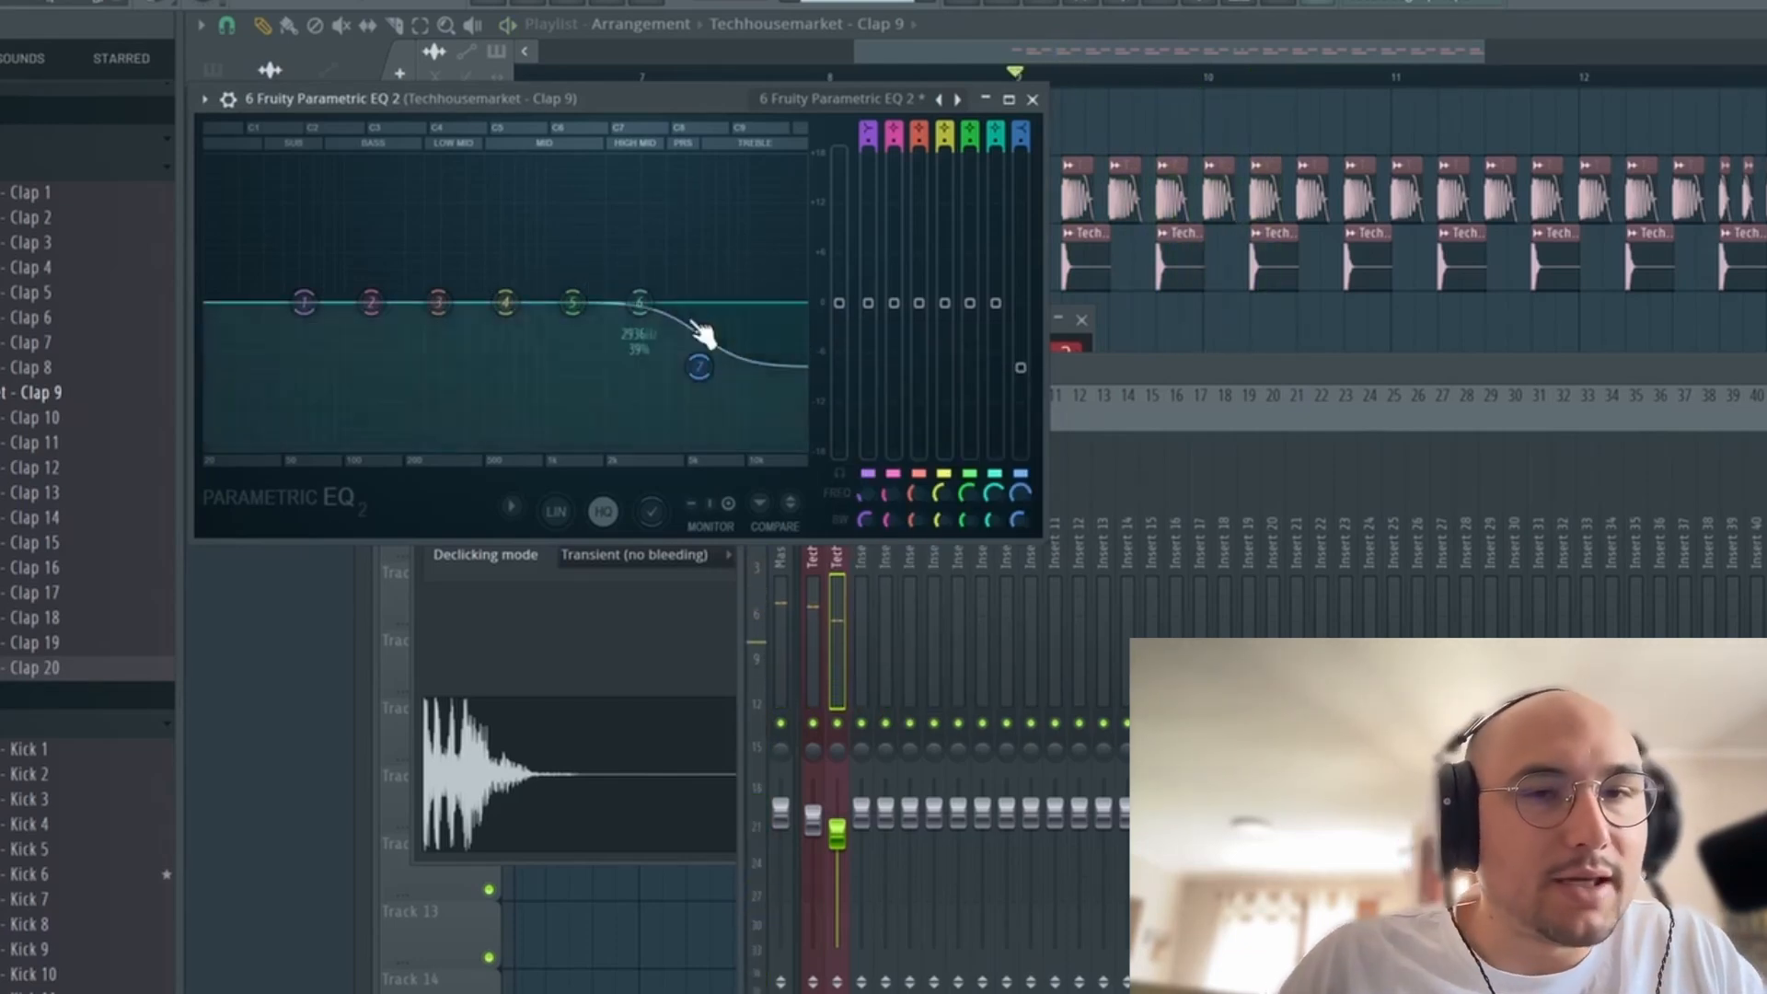
key("space")
left_click_drag(572, 302, 516, 259)
left_click(837, 832)
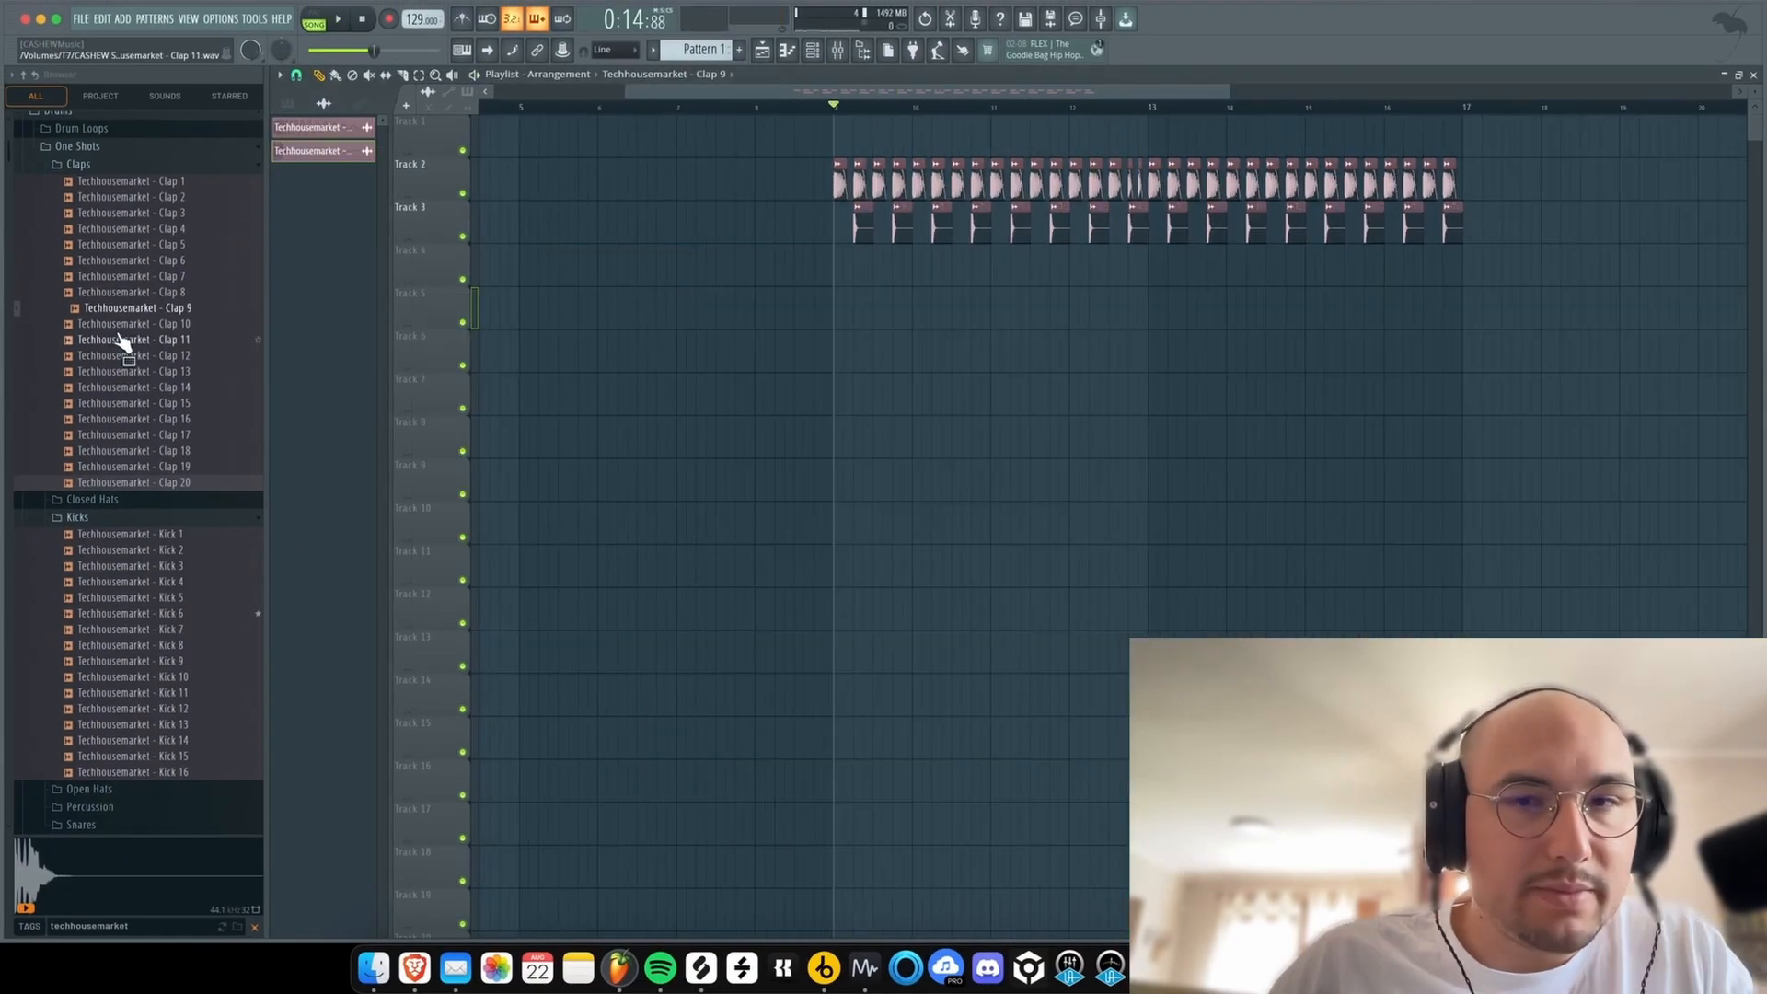
- Layer Clap 10 under every Track 3 clap on Track 4 and select the time range from bar 9 to bar 17
left_click_drag(140, 324, 859, 266)
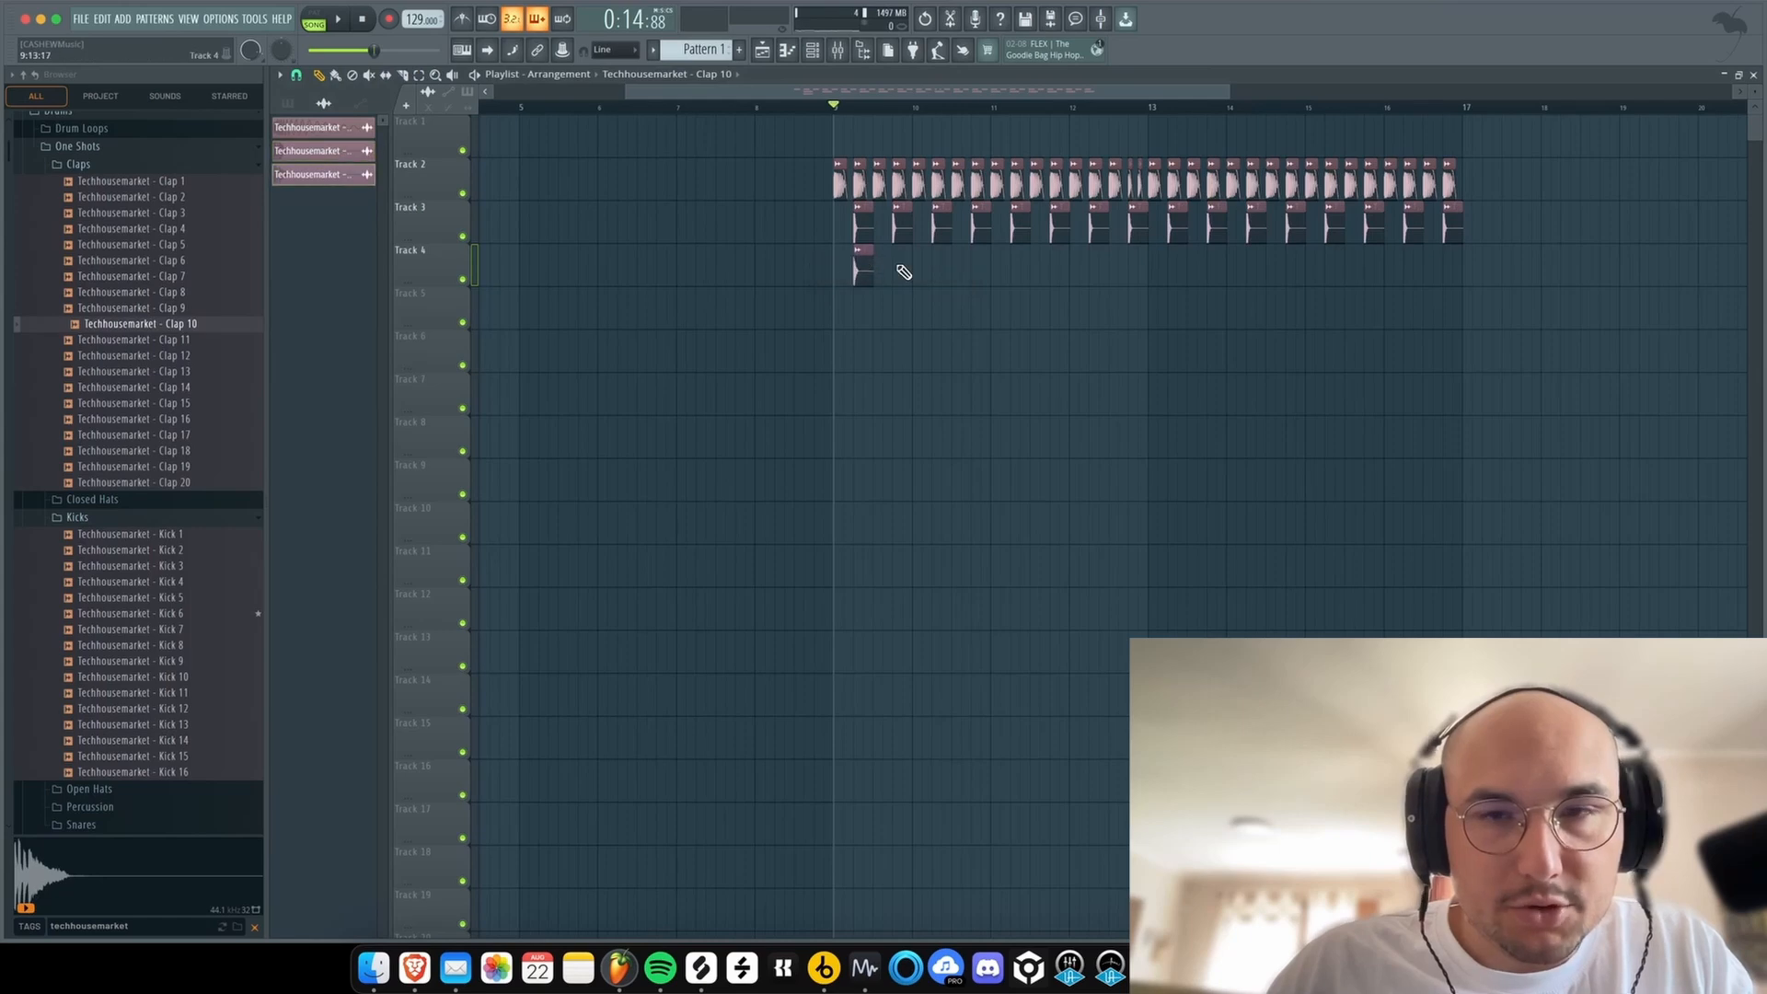
left_click_drag(960, 285, 752, 283)
key("super+b")
key("super+b")
key("super+b")
key("super+b")
key("super+b")
key("super+b")
key("super+b")
key("super+a")
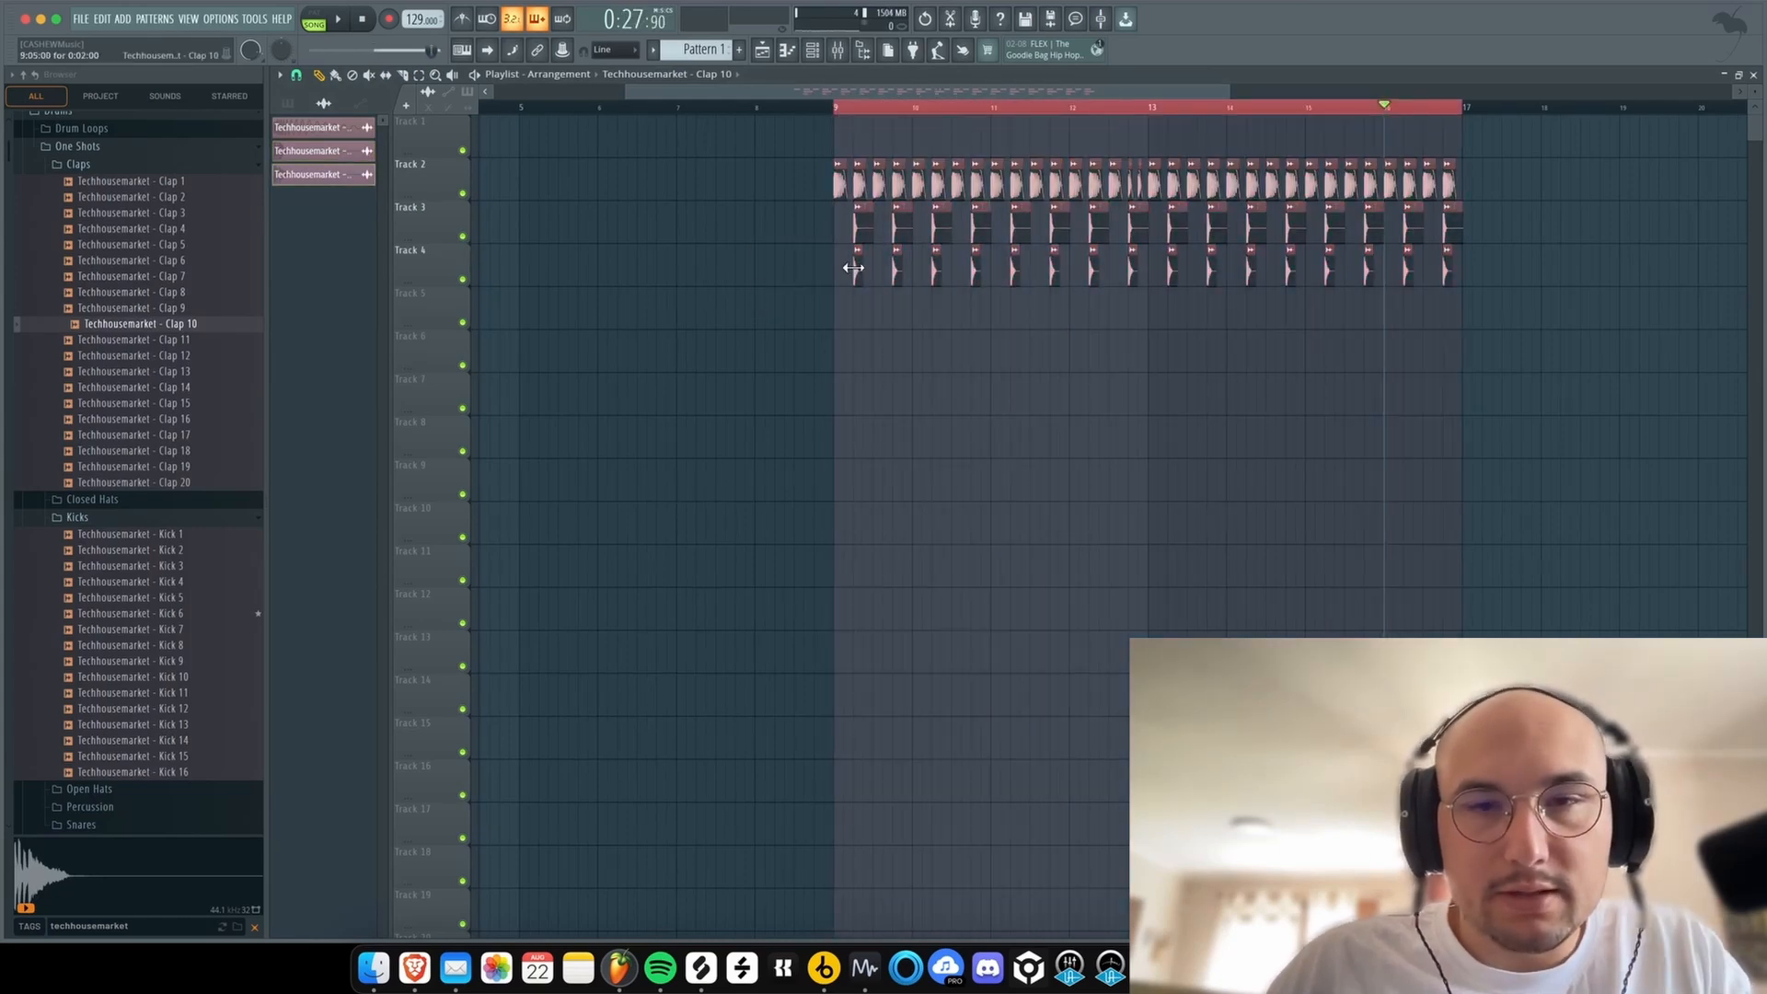
- Swap the Track 4 clap sample for Clap 14 and lower its time-stretching pitch
left_click(170, 352)
key("space")
key("shift+Down")
key("shift+Down")
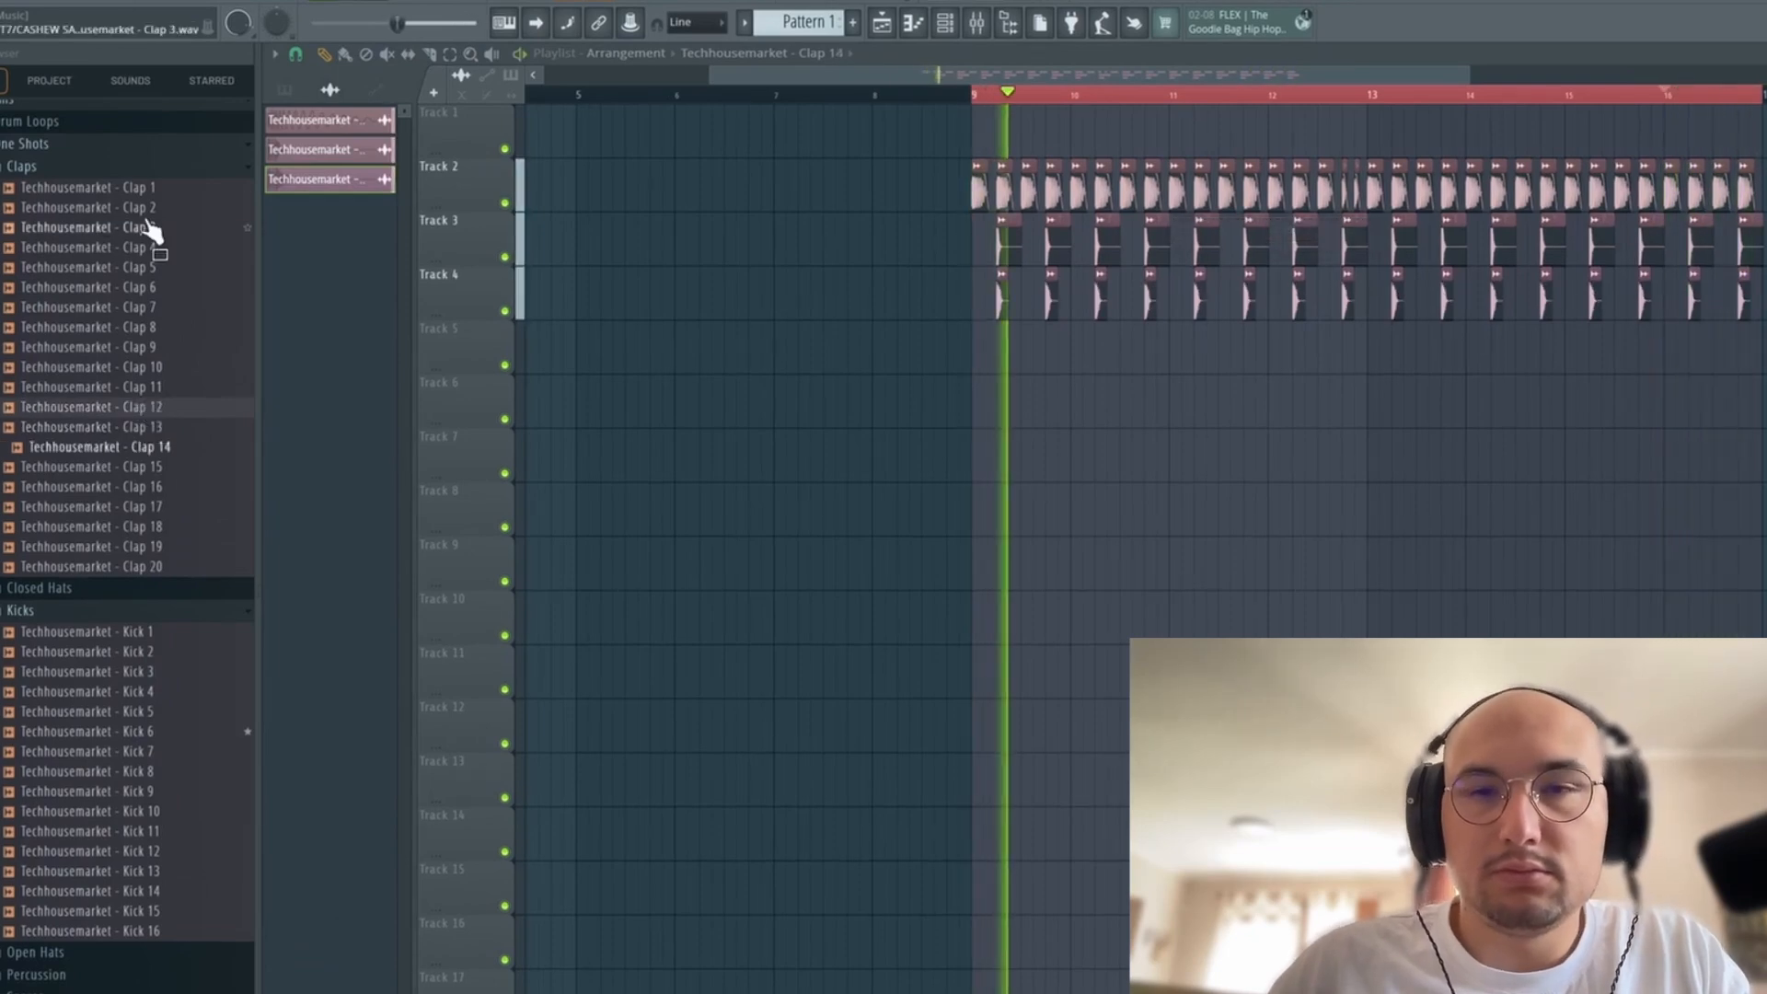
double_click(1051, 299)
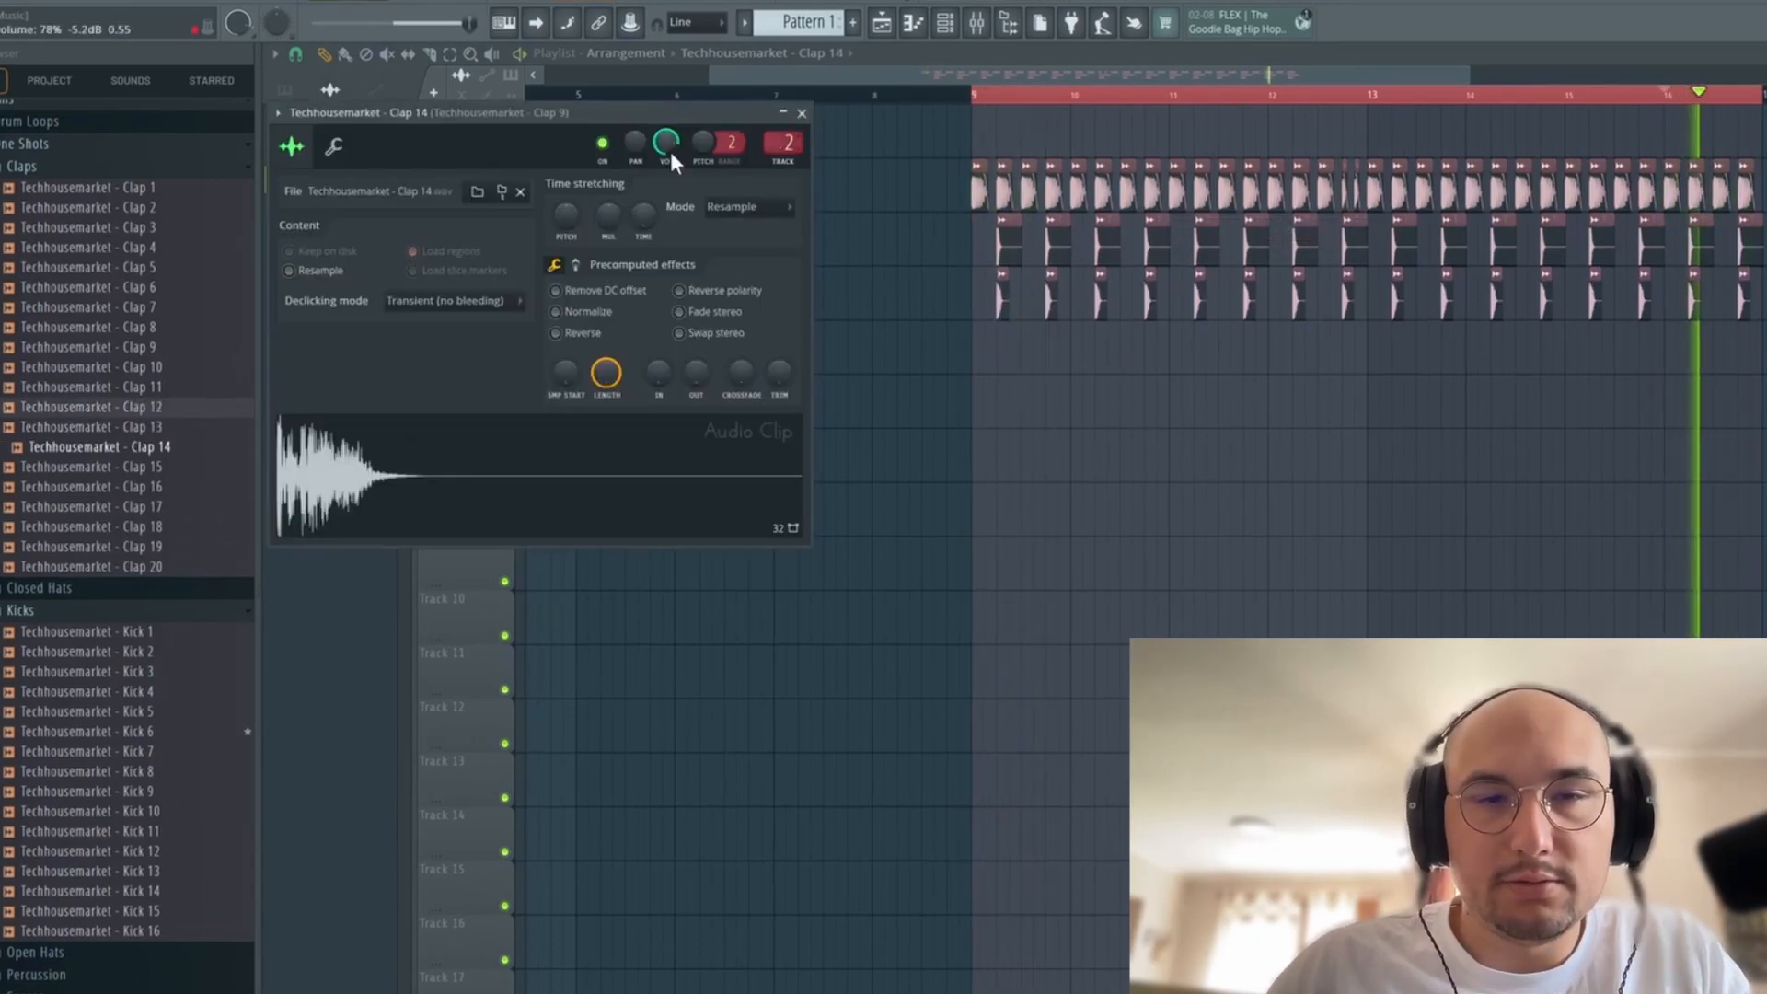
left_click_drag(566, 213, 566, 295)
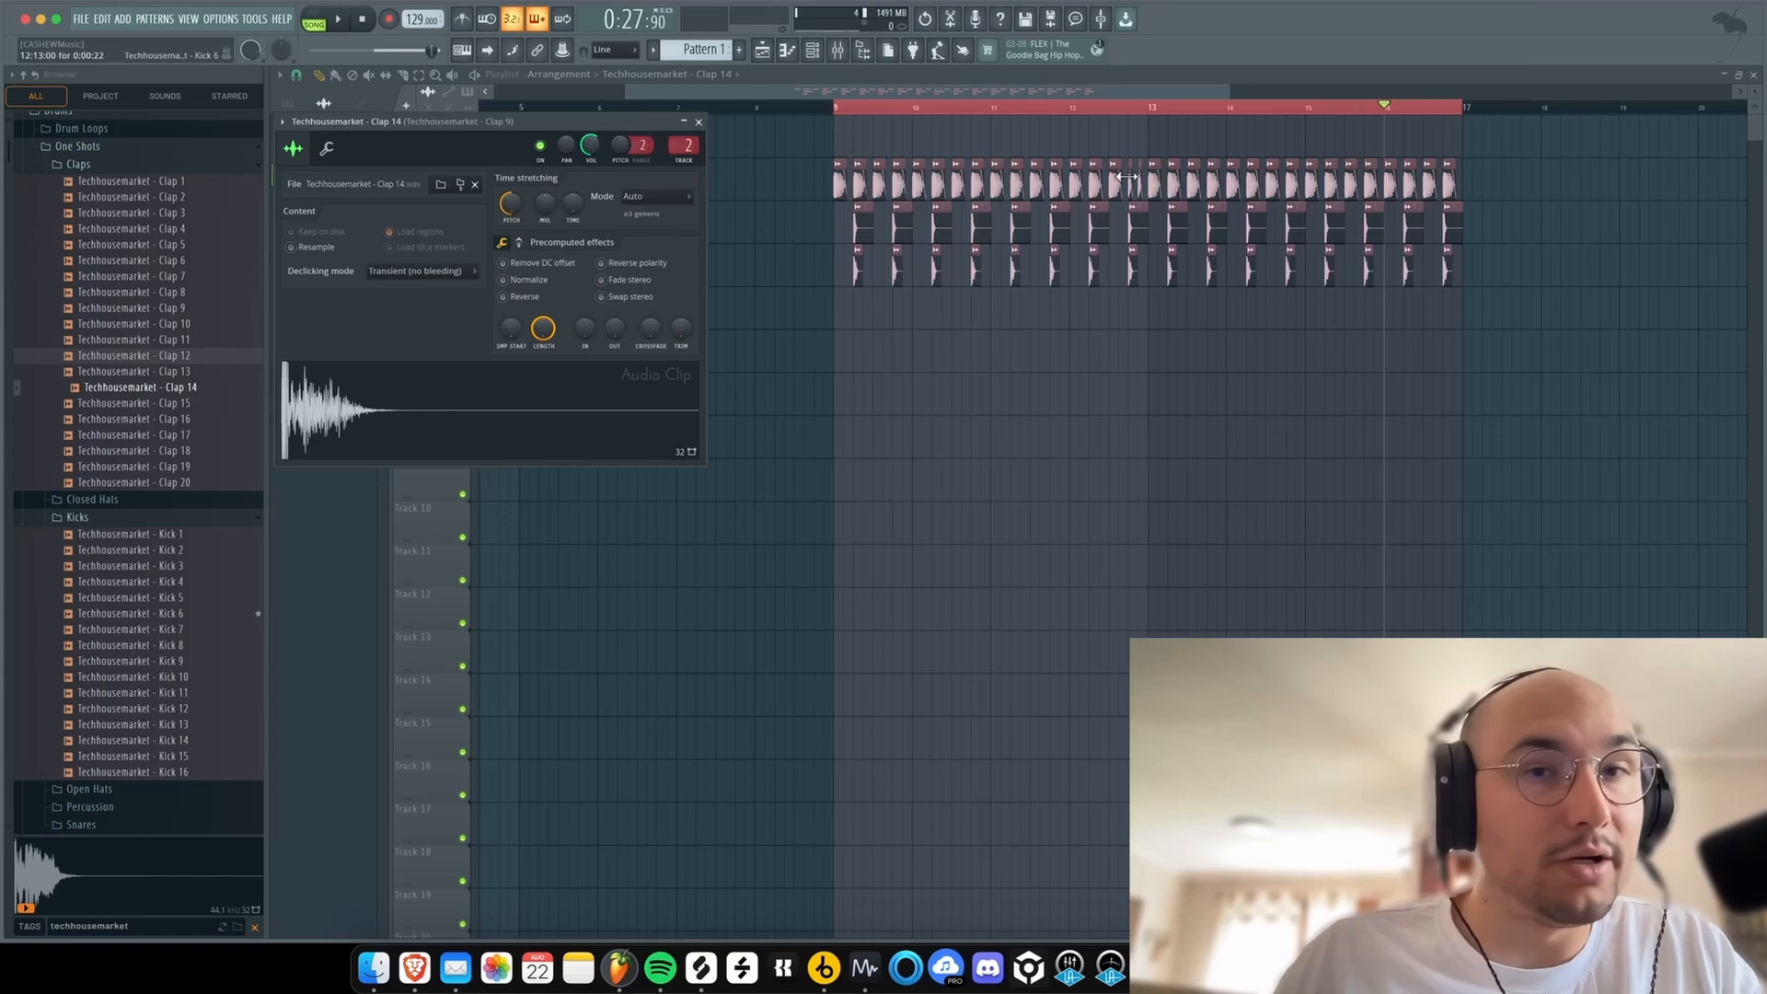
key("Escape")
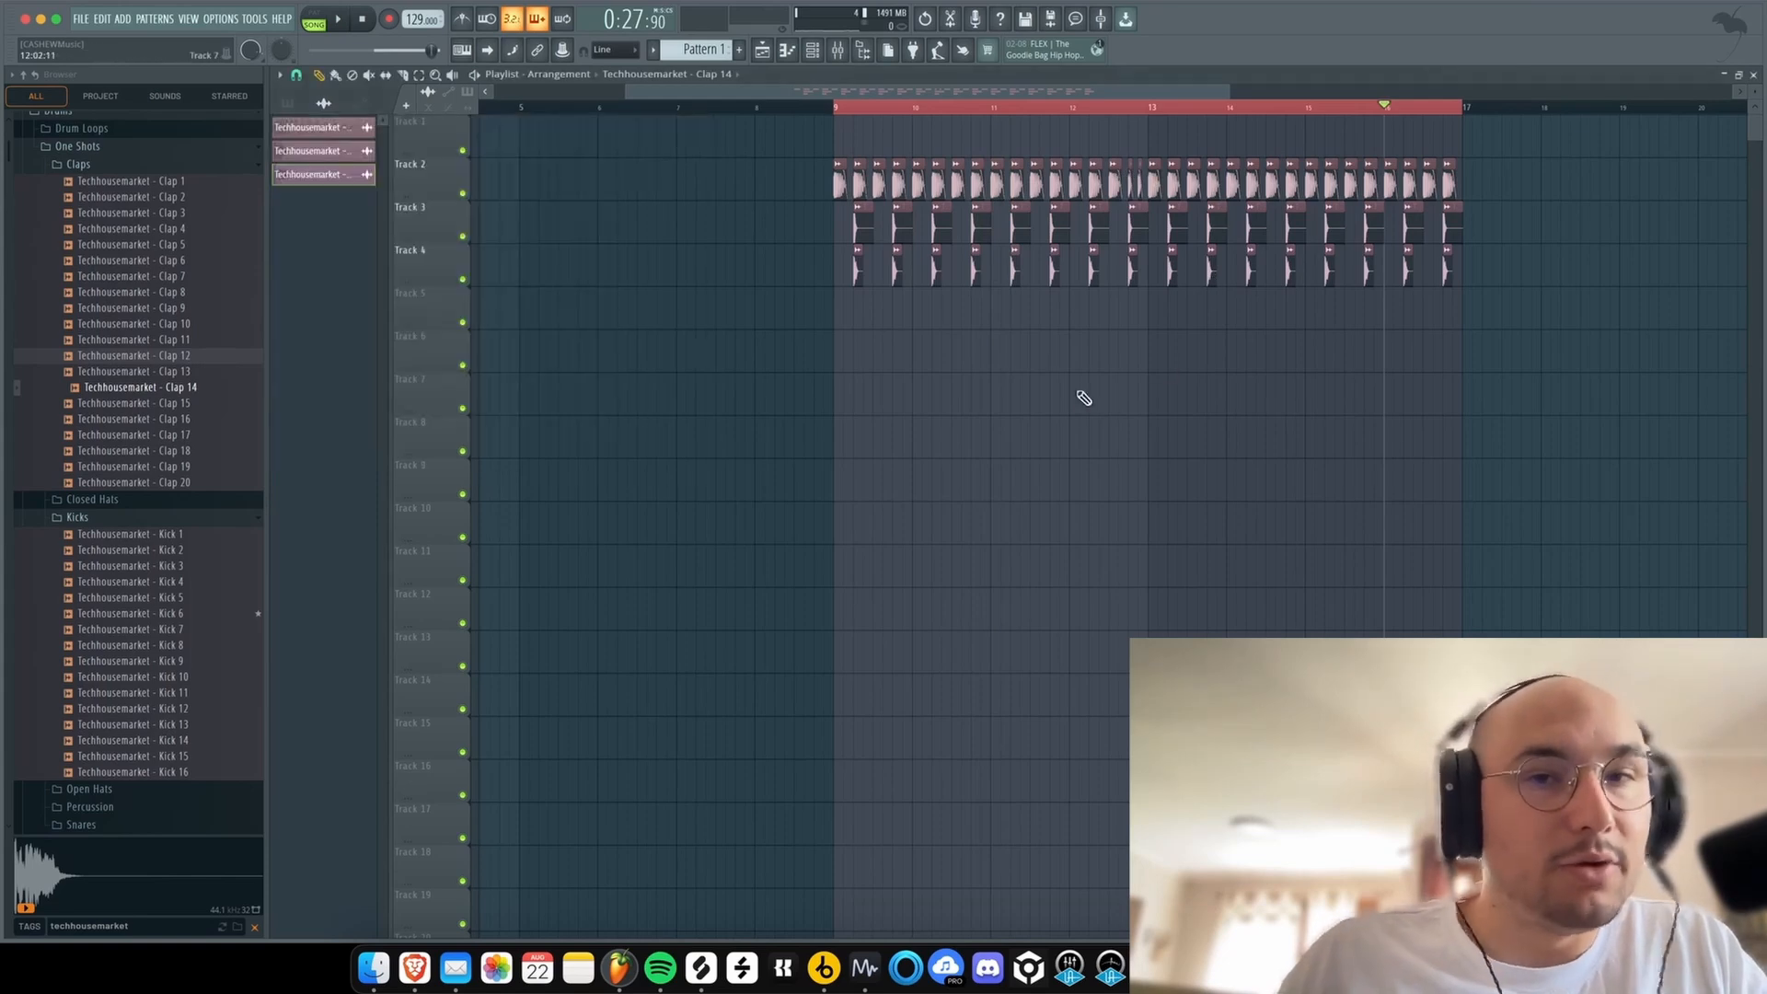
- Delete all the layered clap clips on Track 4
left_click_drag(853, 327, 1448, 259)
key("Delete")
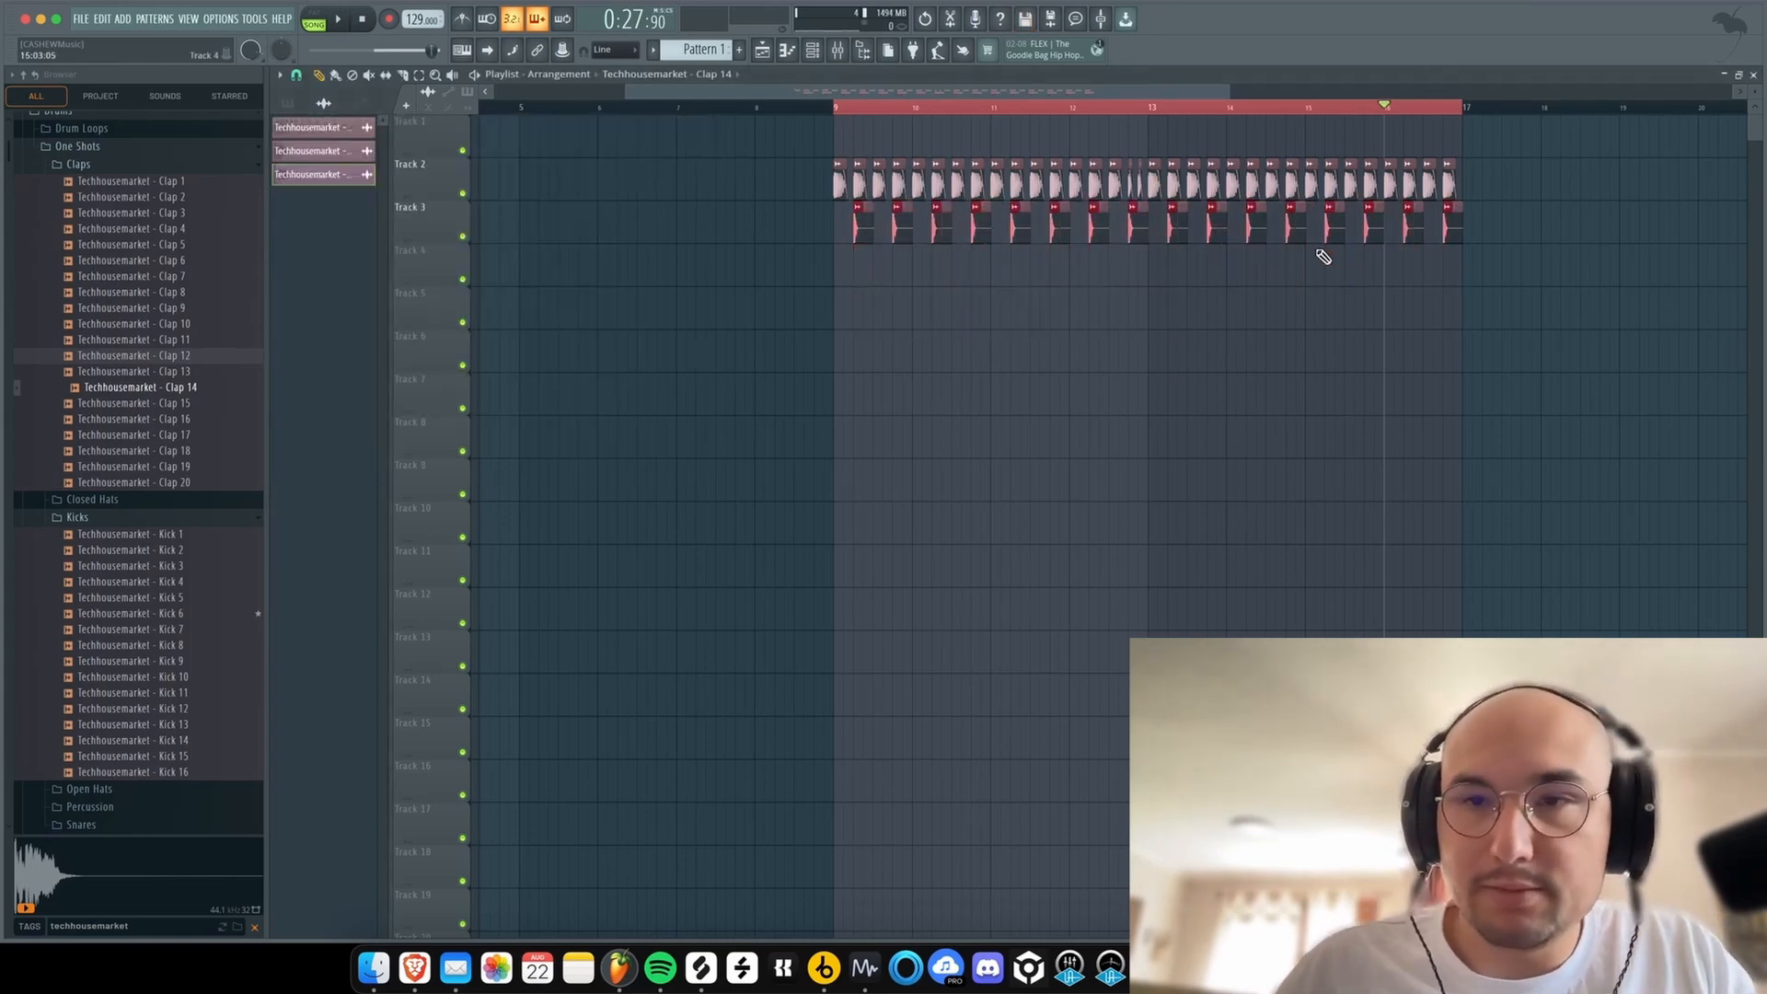
- Place Top Loop 8 from the Top Loops folder on Track 4 across bars 9 to 17 and play the groove
left_click(106, 148)
left_click(125, 129)
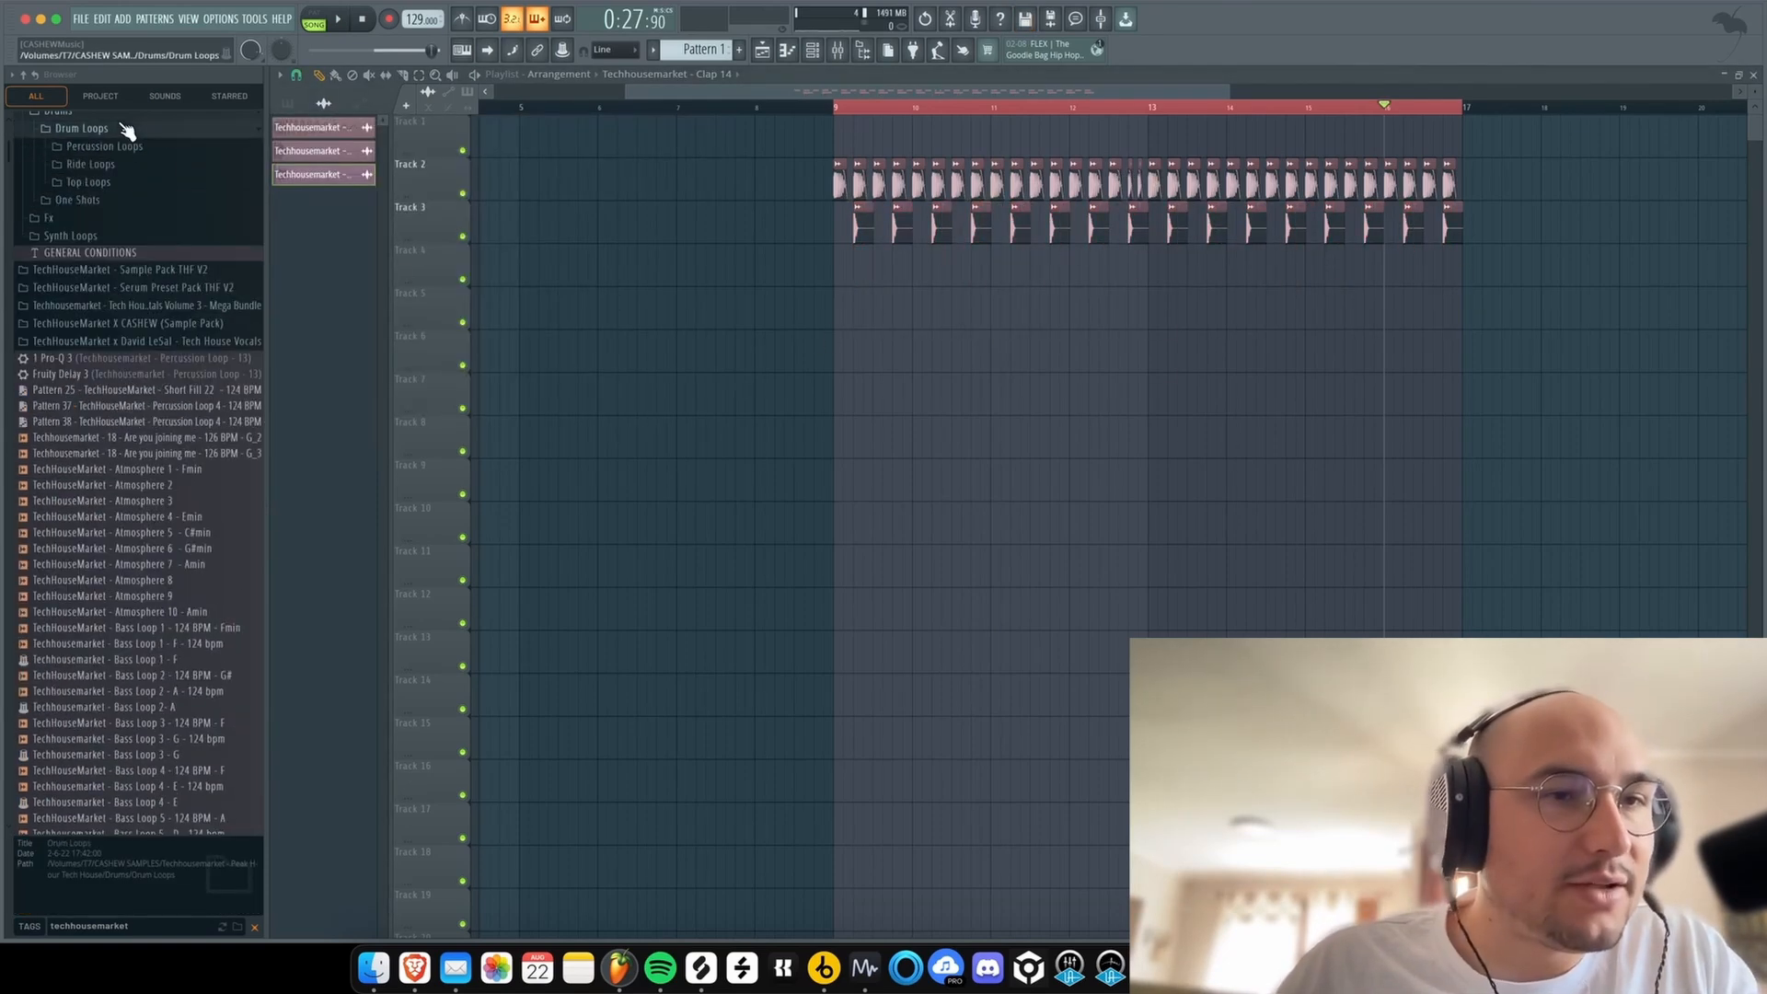
left_click(101, 181)
left_click(134, 412)
left_click_drag(133, 502, 918, 272)
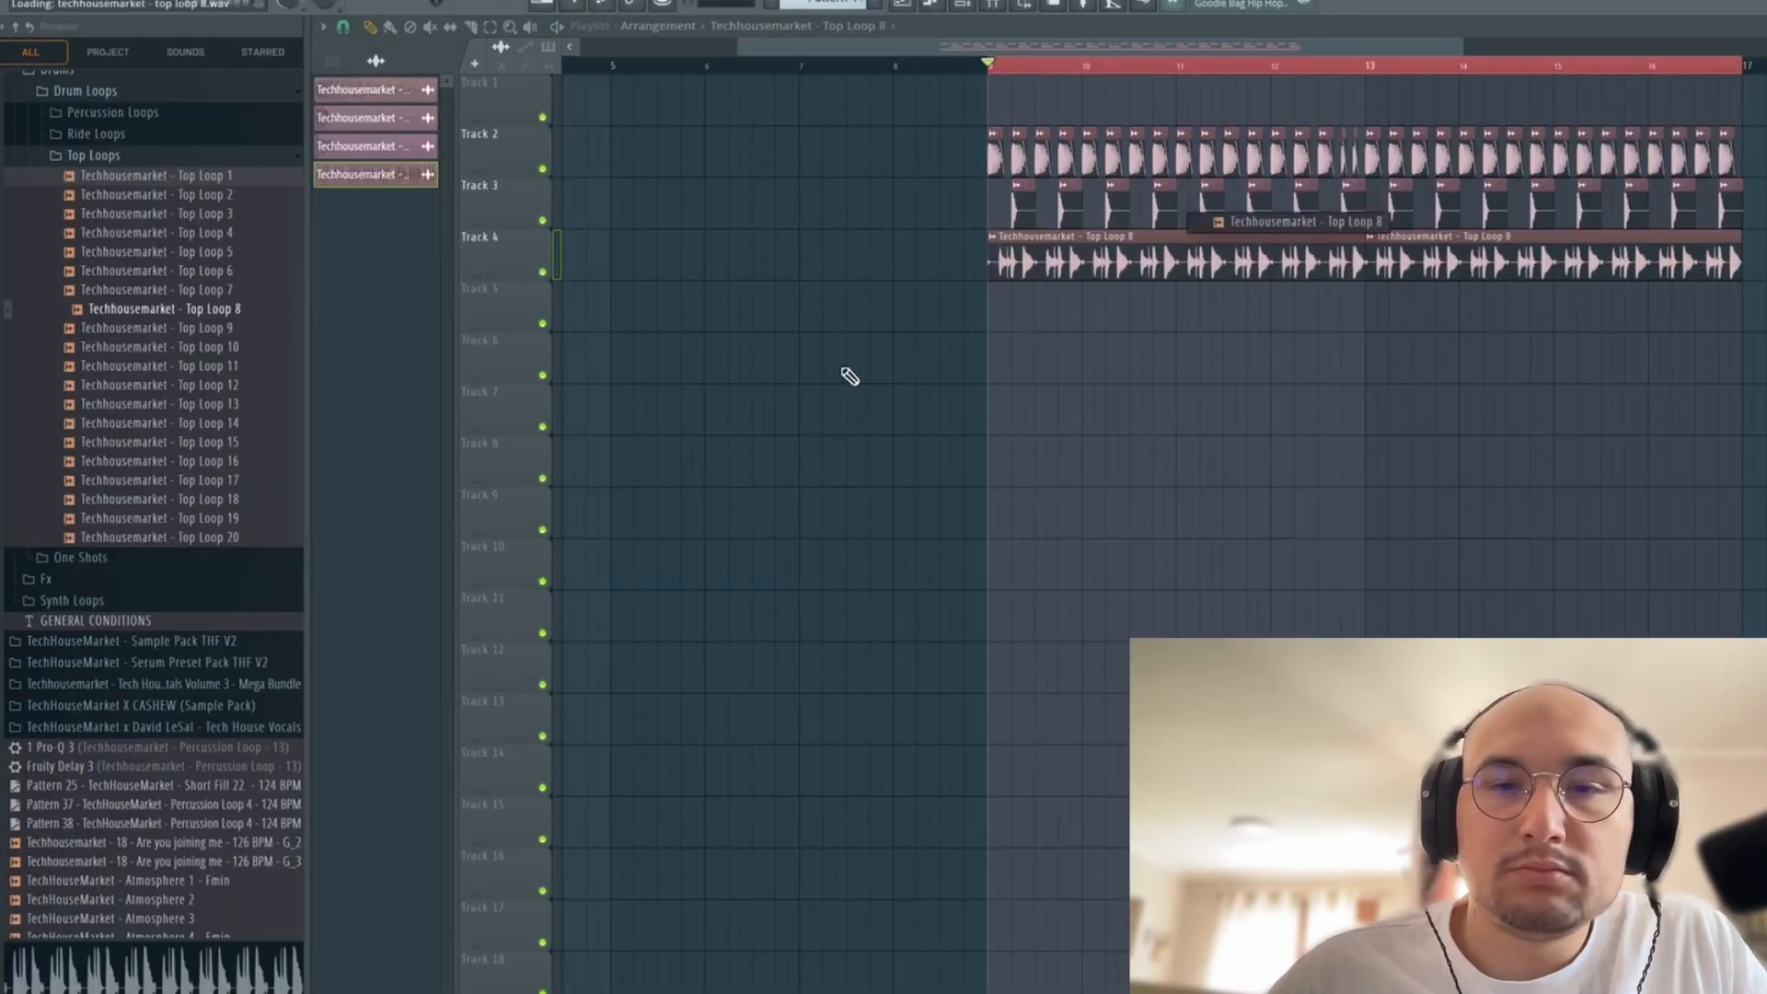
key("space")
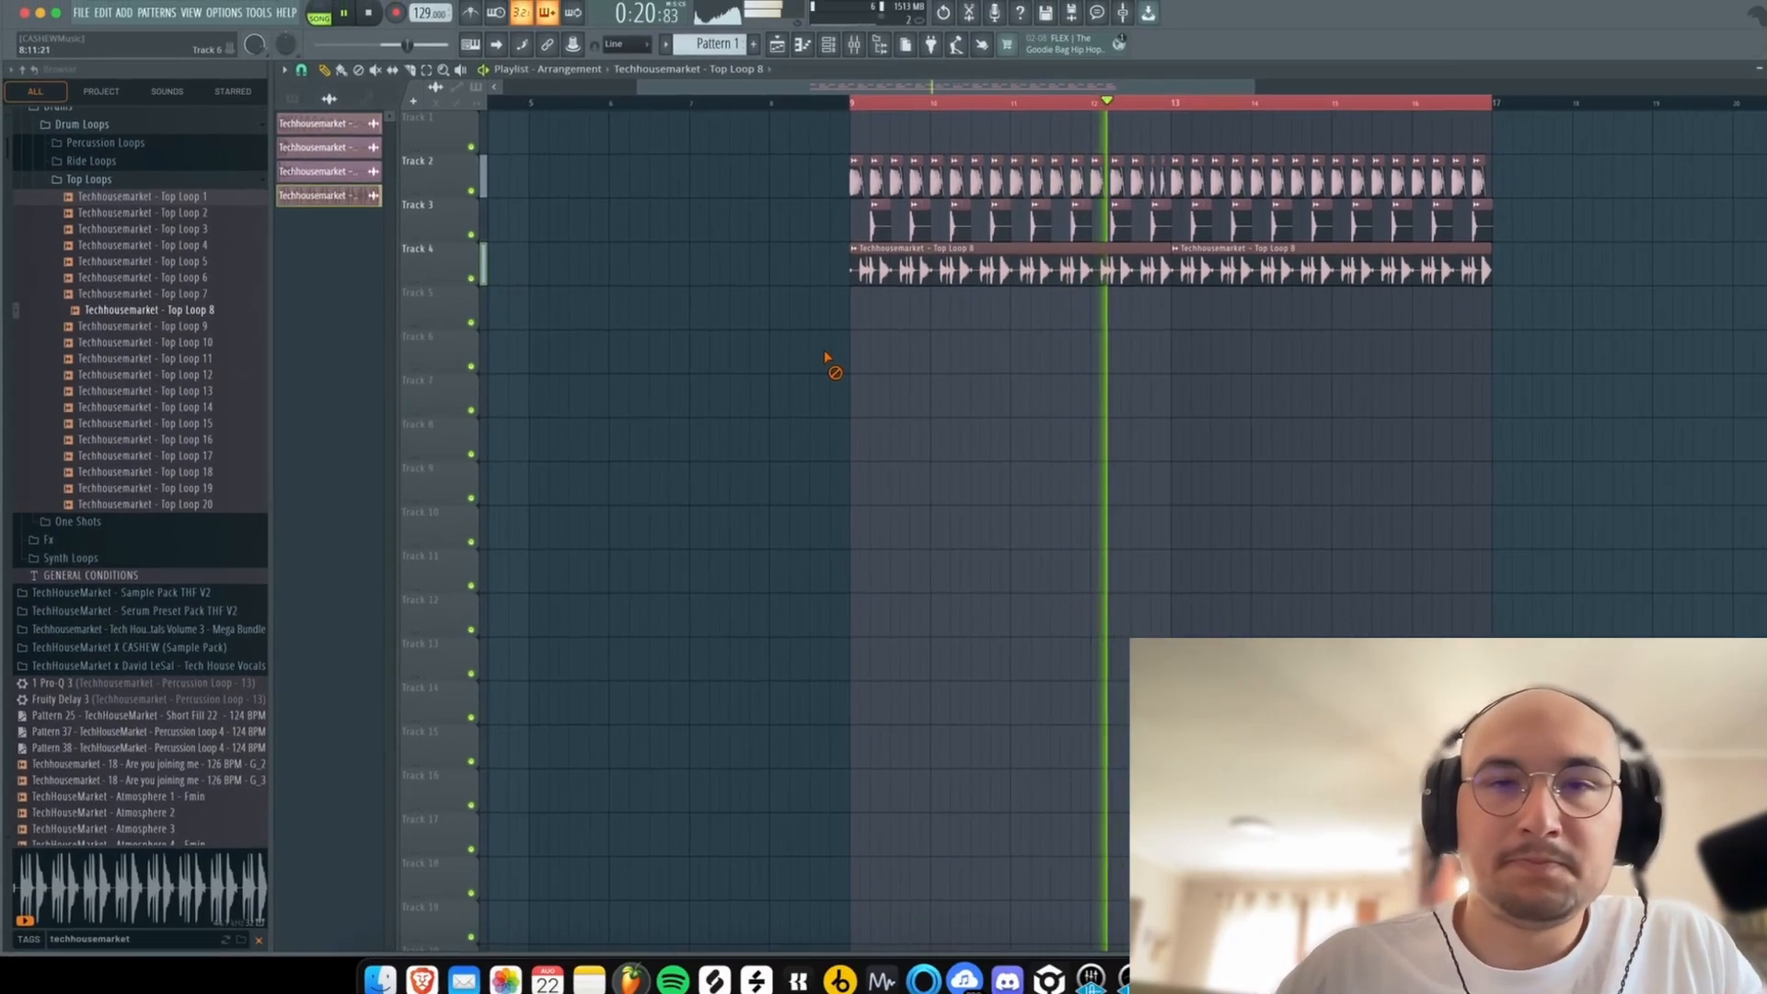
key("space")
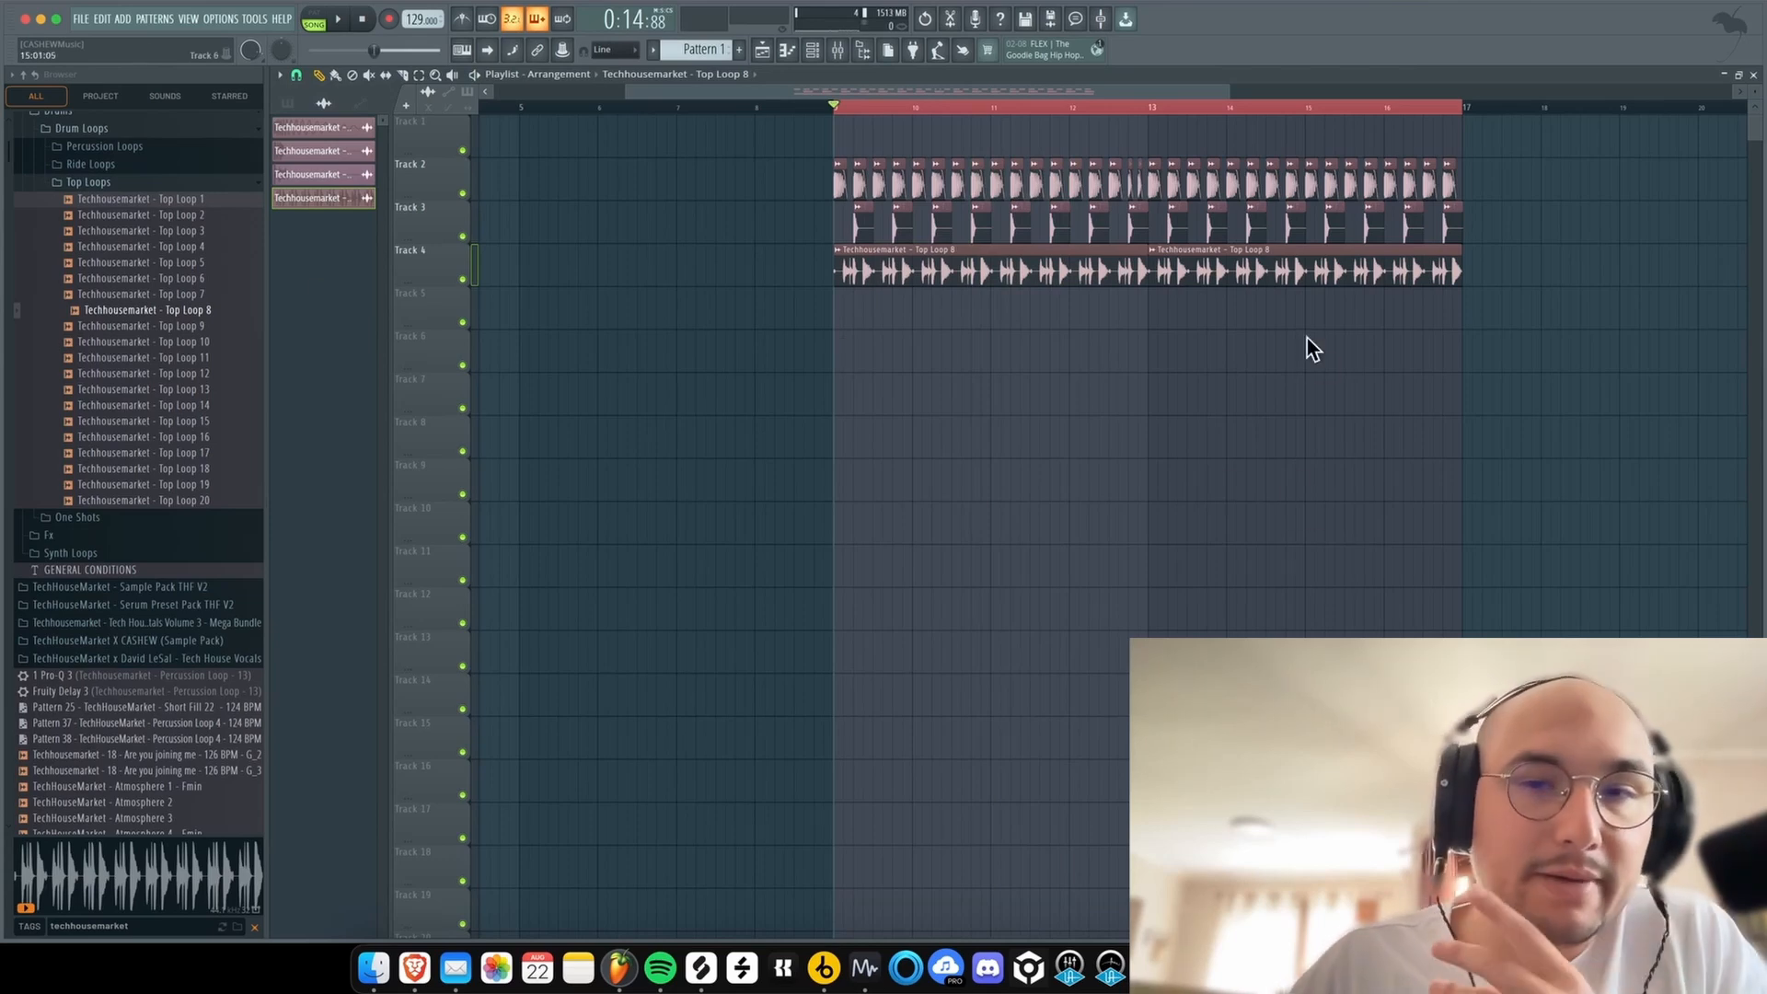
left_click_drag(989, 277, 999, 263)
left_click(1007, 240)
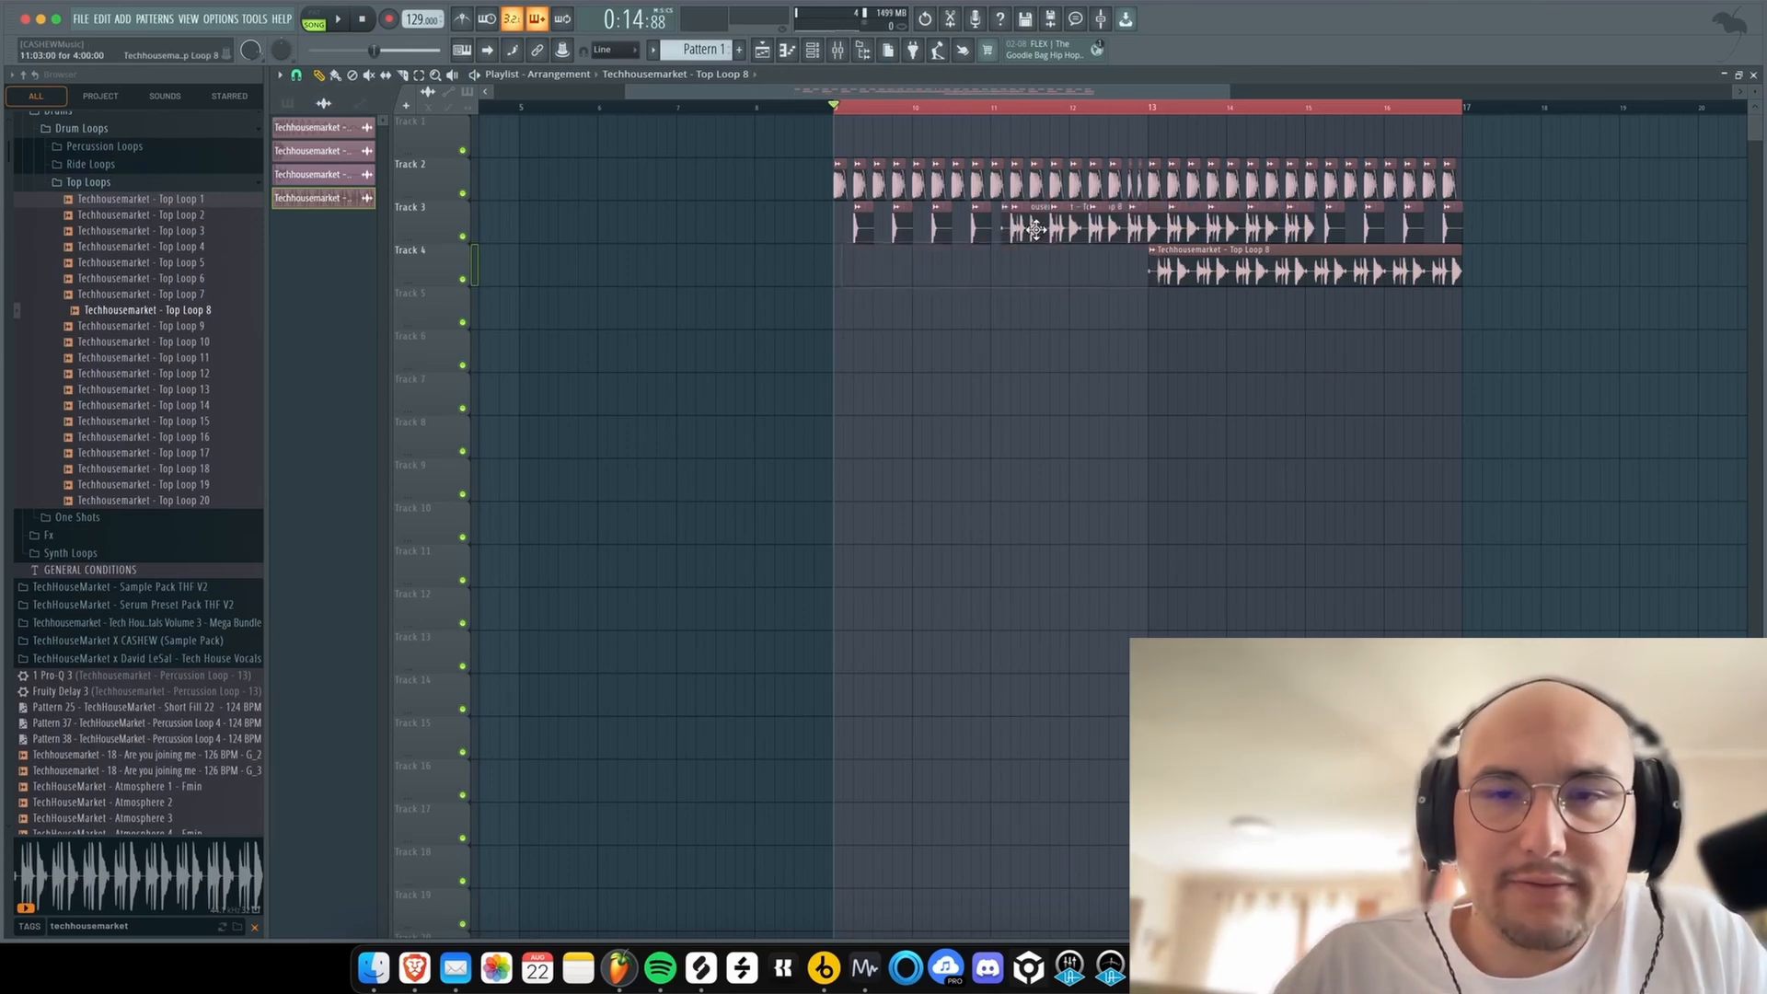
key("super+z")
- Route Top Loop 8 to mixer track 3, add Fruity Parametric EQ 2 there and adjust its first and last bands
double_click(986, 267)
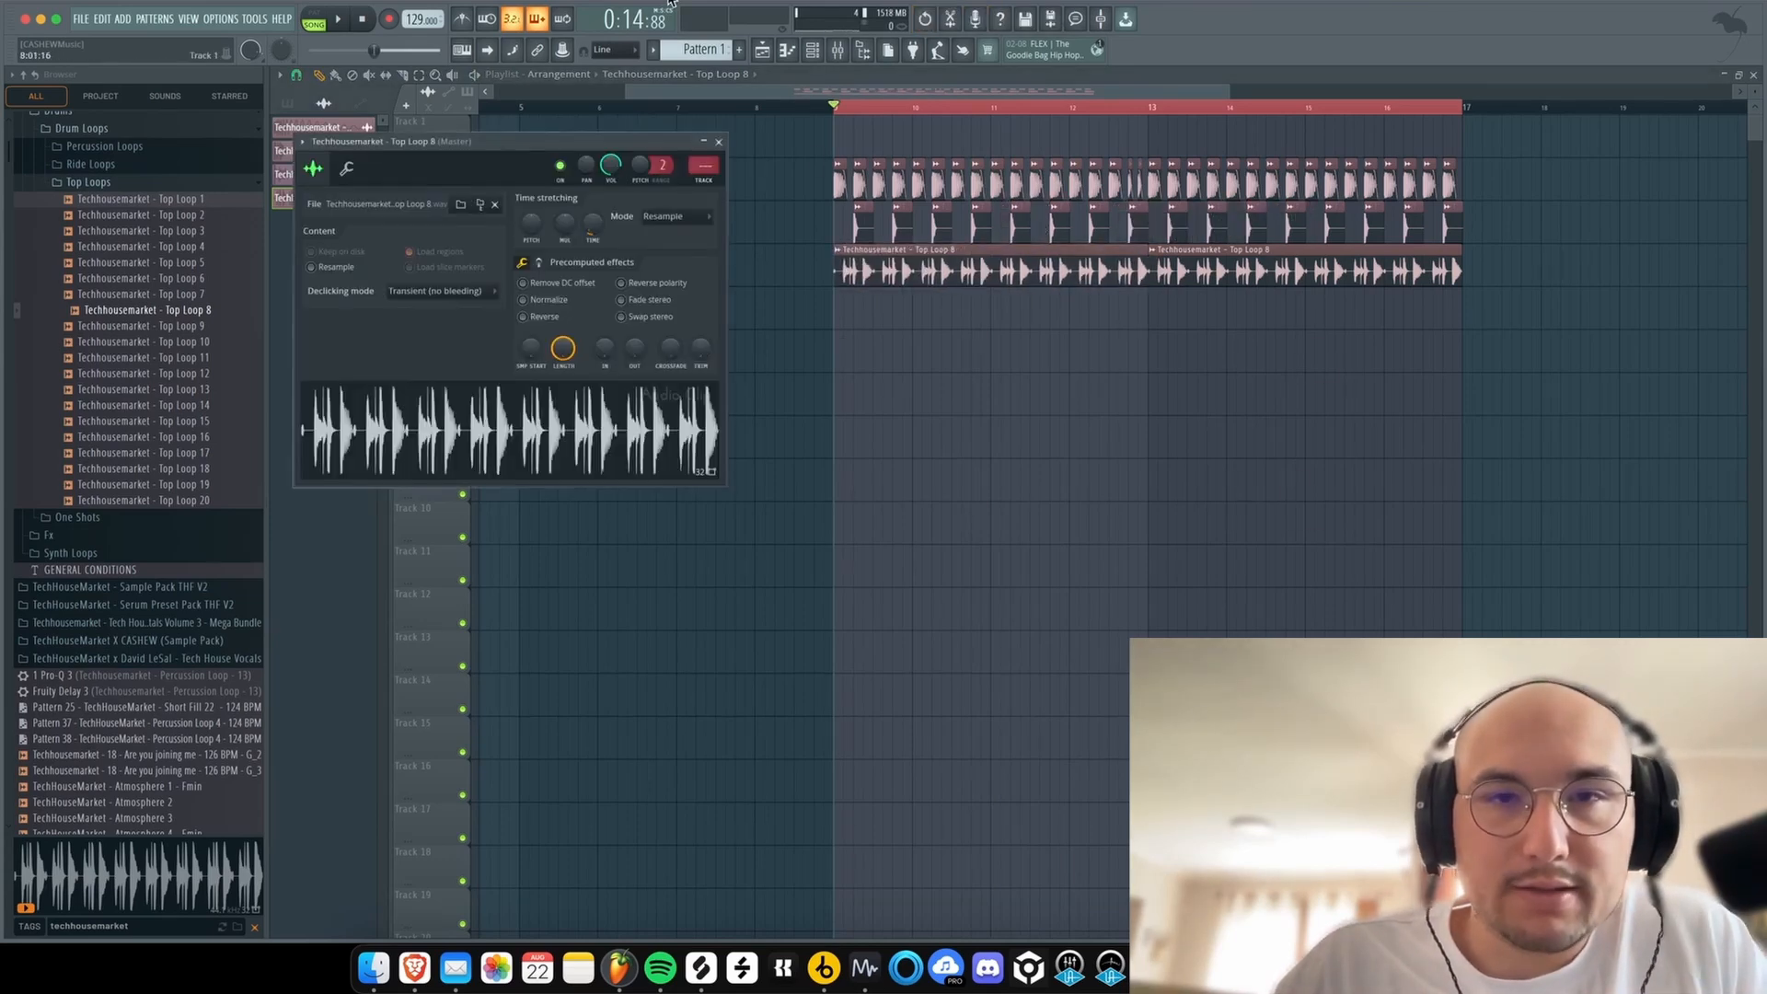
key("F9")
left_click(1526, 403)
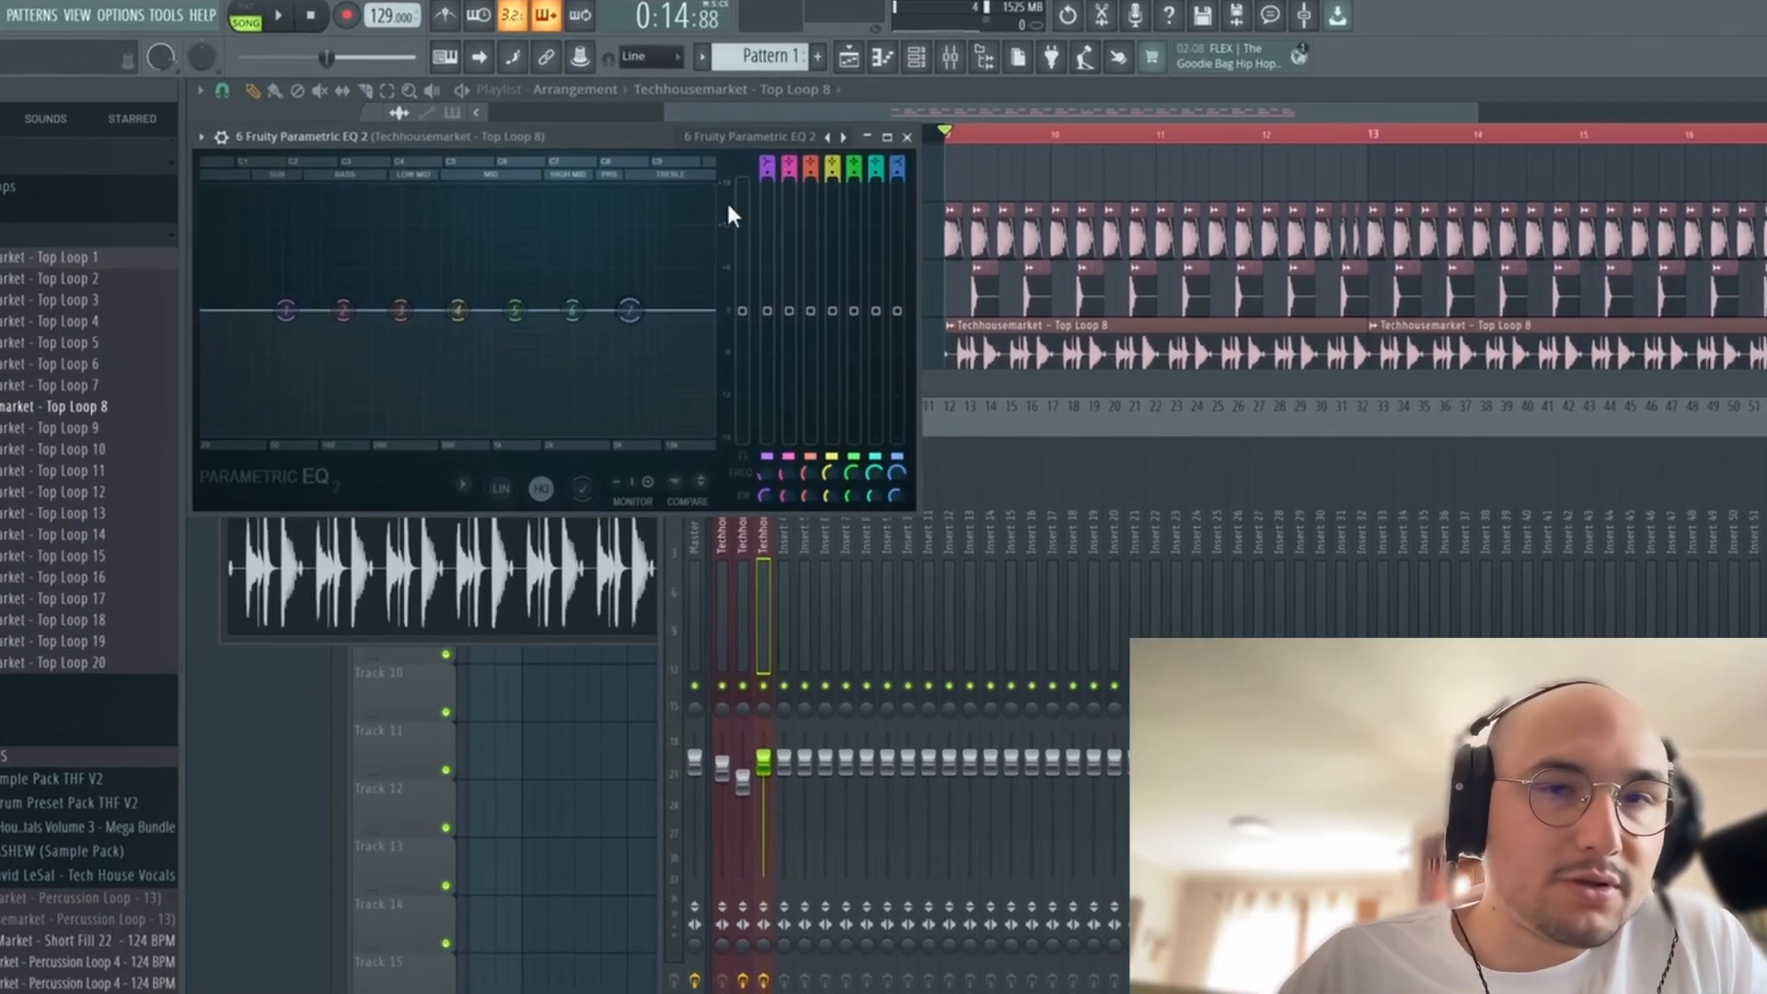
right_click(765, 142)
left_click(792, 171)
key("space")
left_click_drag(634, 313, 599, 398)
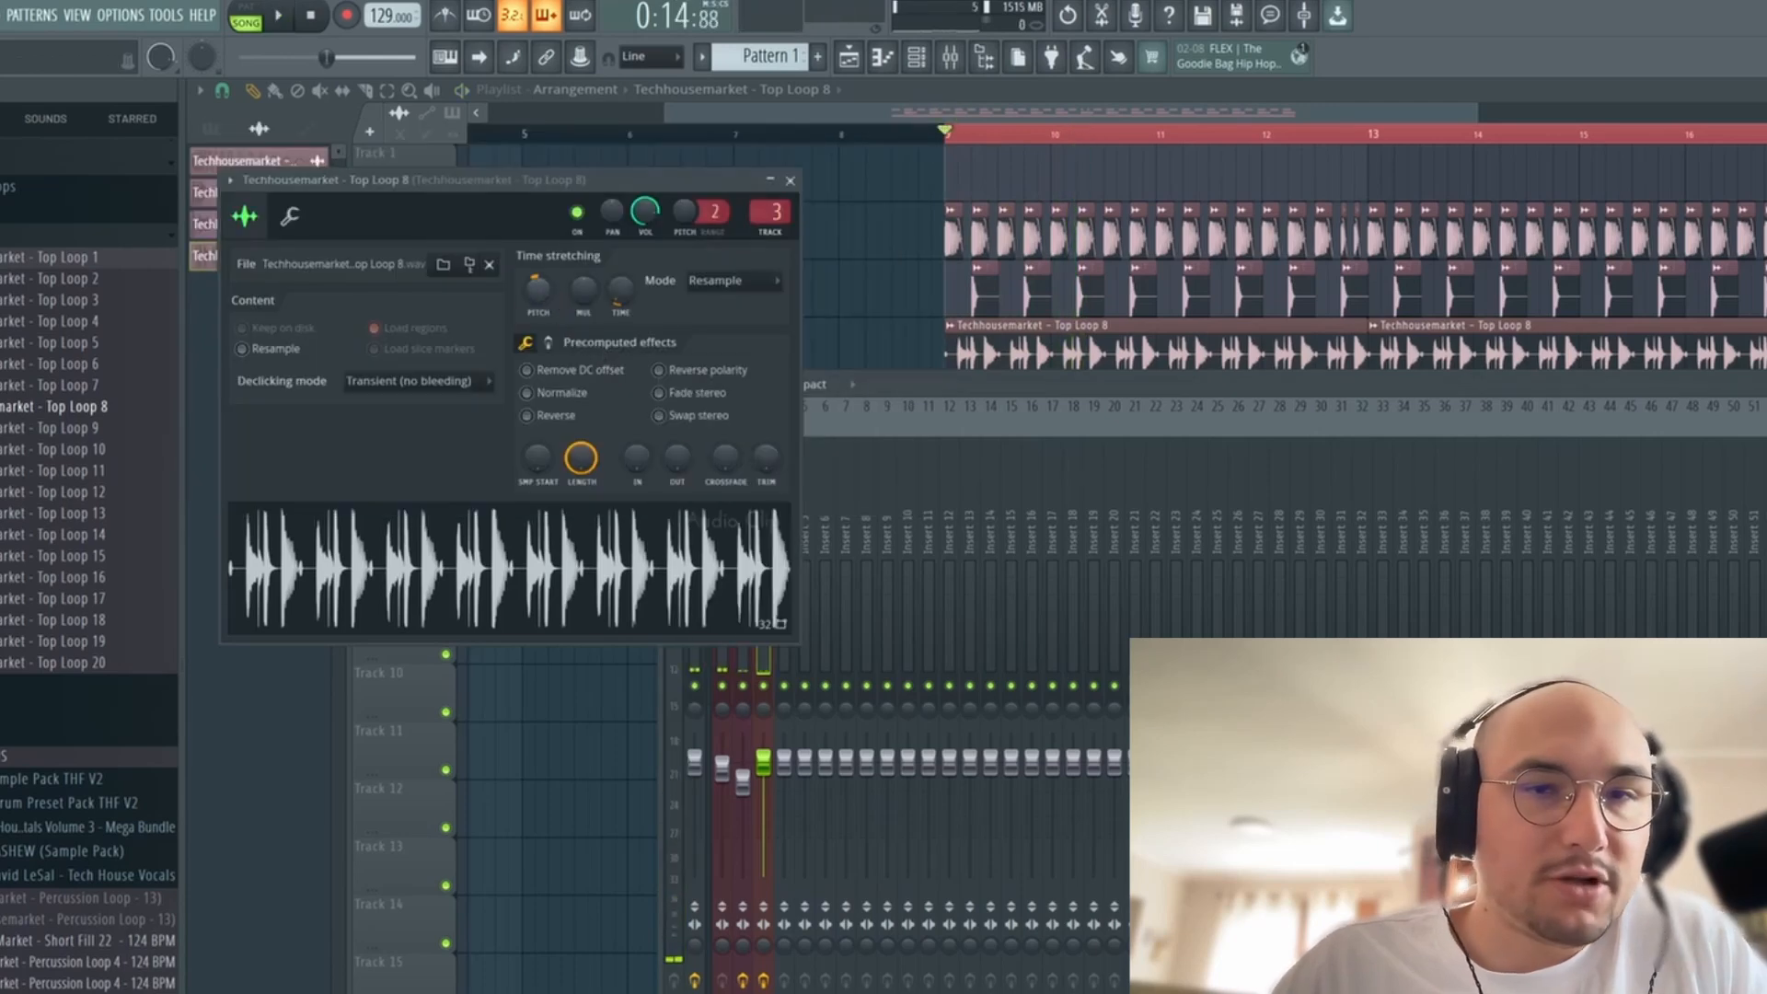
- Raise Top Loop 8's time-stretching pitch with the stretch mode set to Auto, and play the groove
mouse_move(541, 281)
left_mouse_down()
mouse_move(541, 303)
mouse_move(542, 267)
left_mouse_up()
key("space")
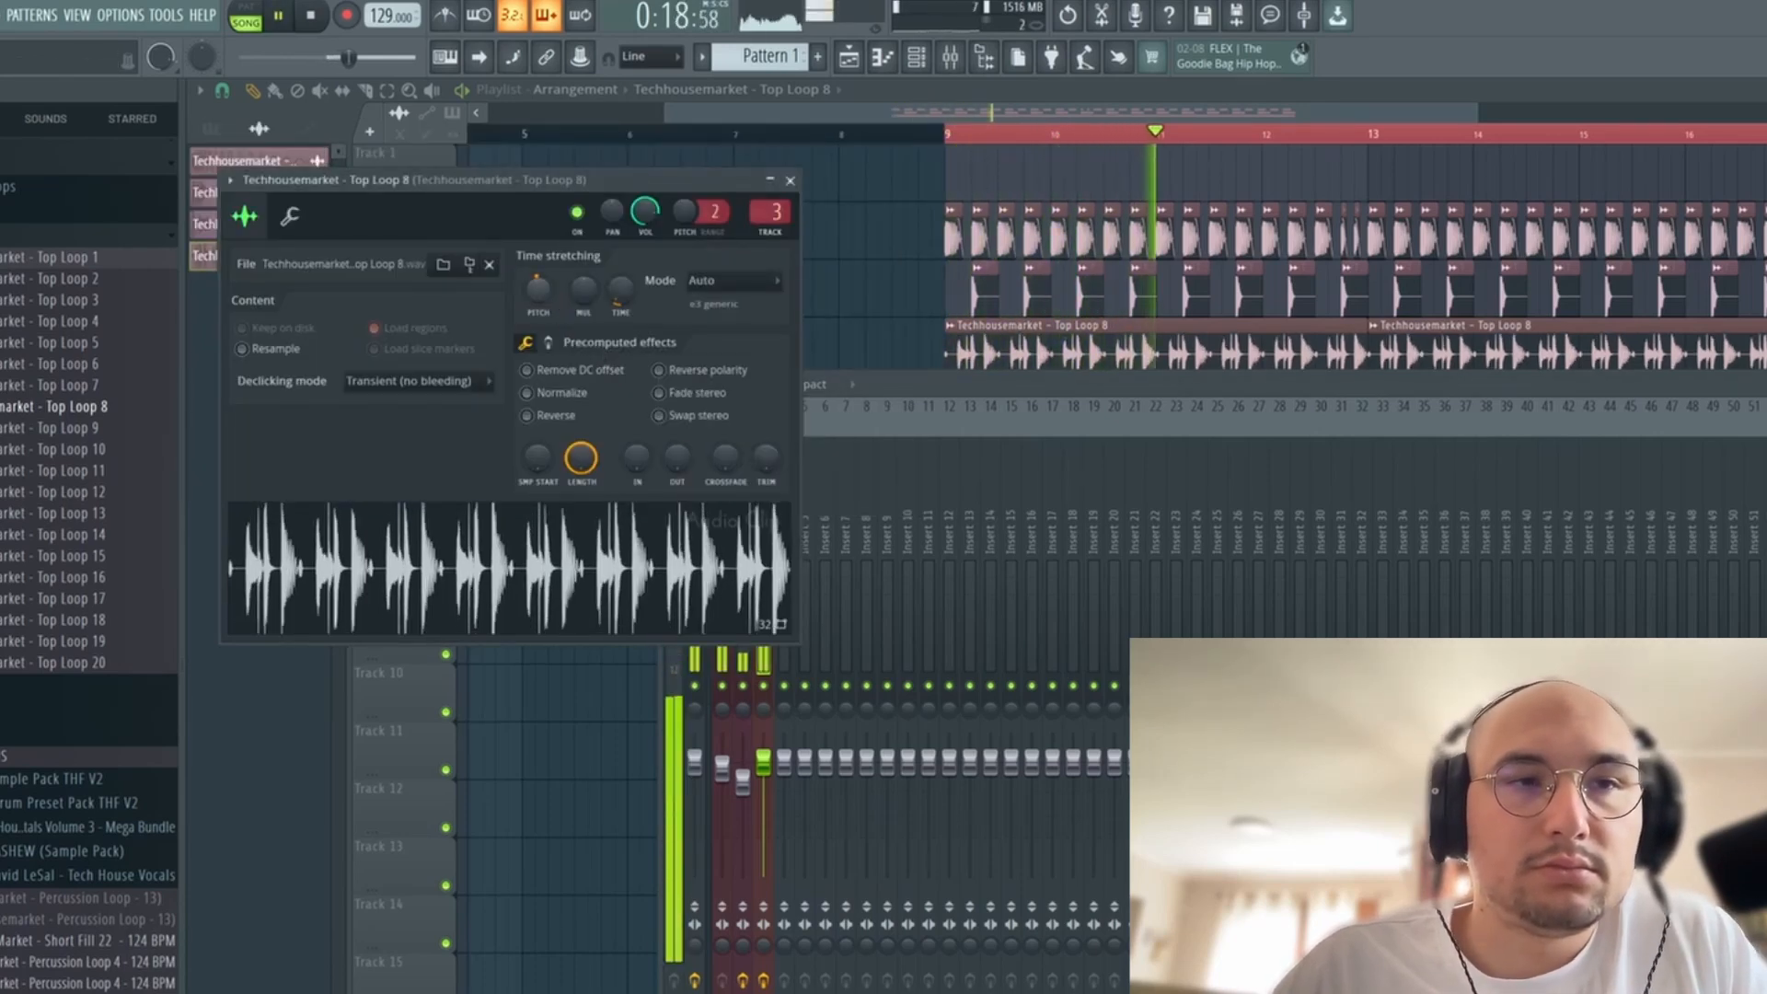
key("Escape")
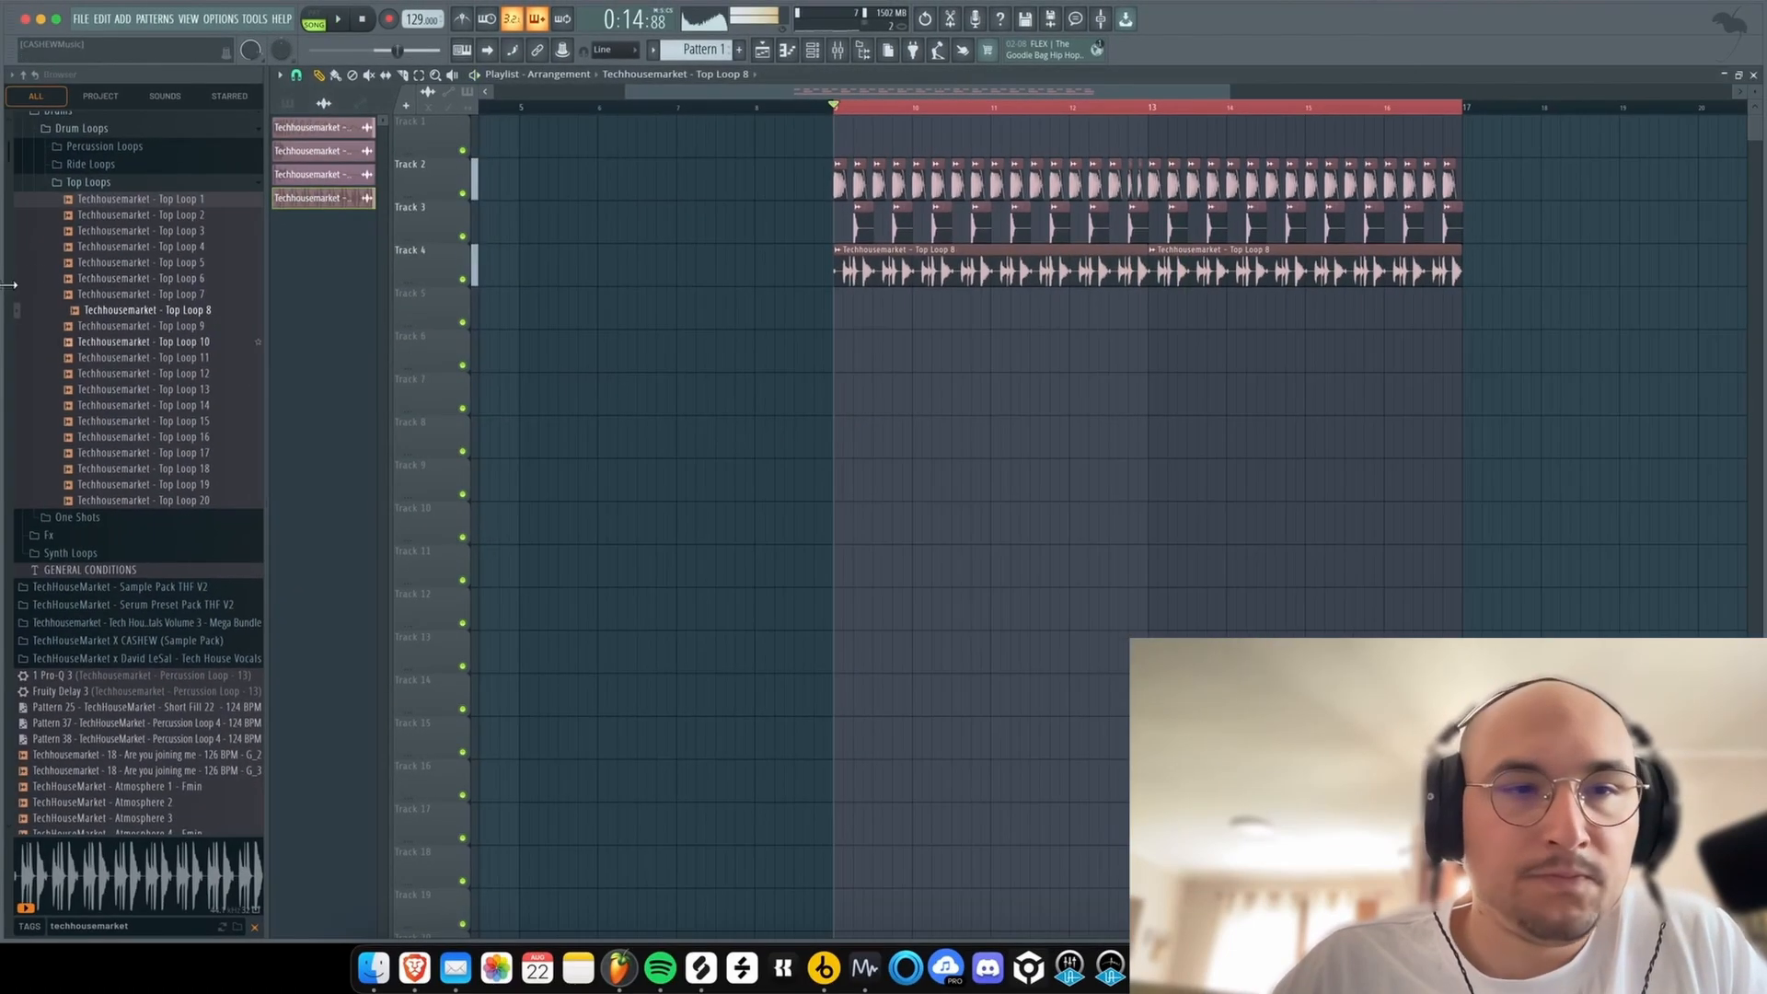
- Place the Hat Loop 16th Swing sample from the Latin Tech House Hi-Hat Loops folder on Track 5 across bars 9 to 17
left_click(88, 182)
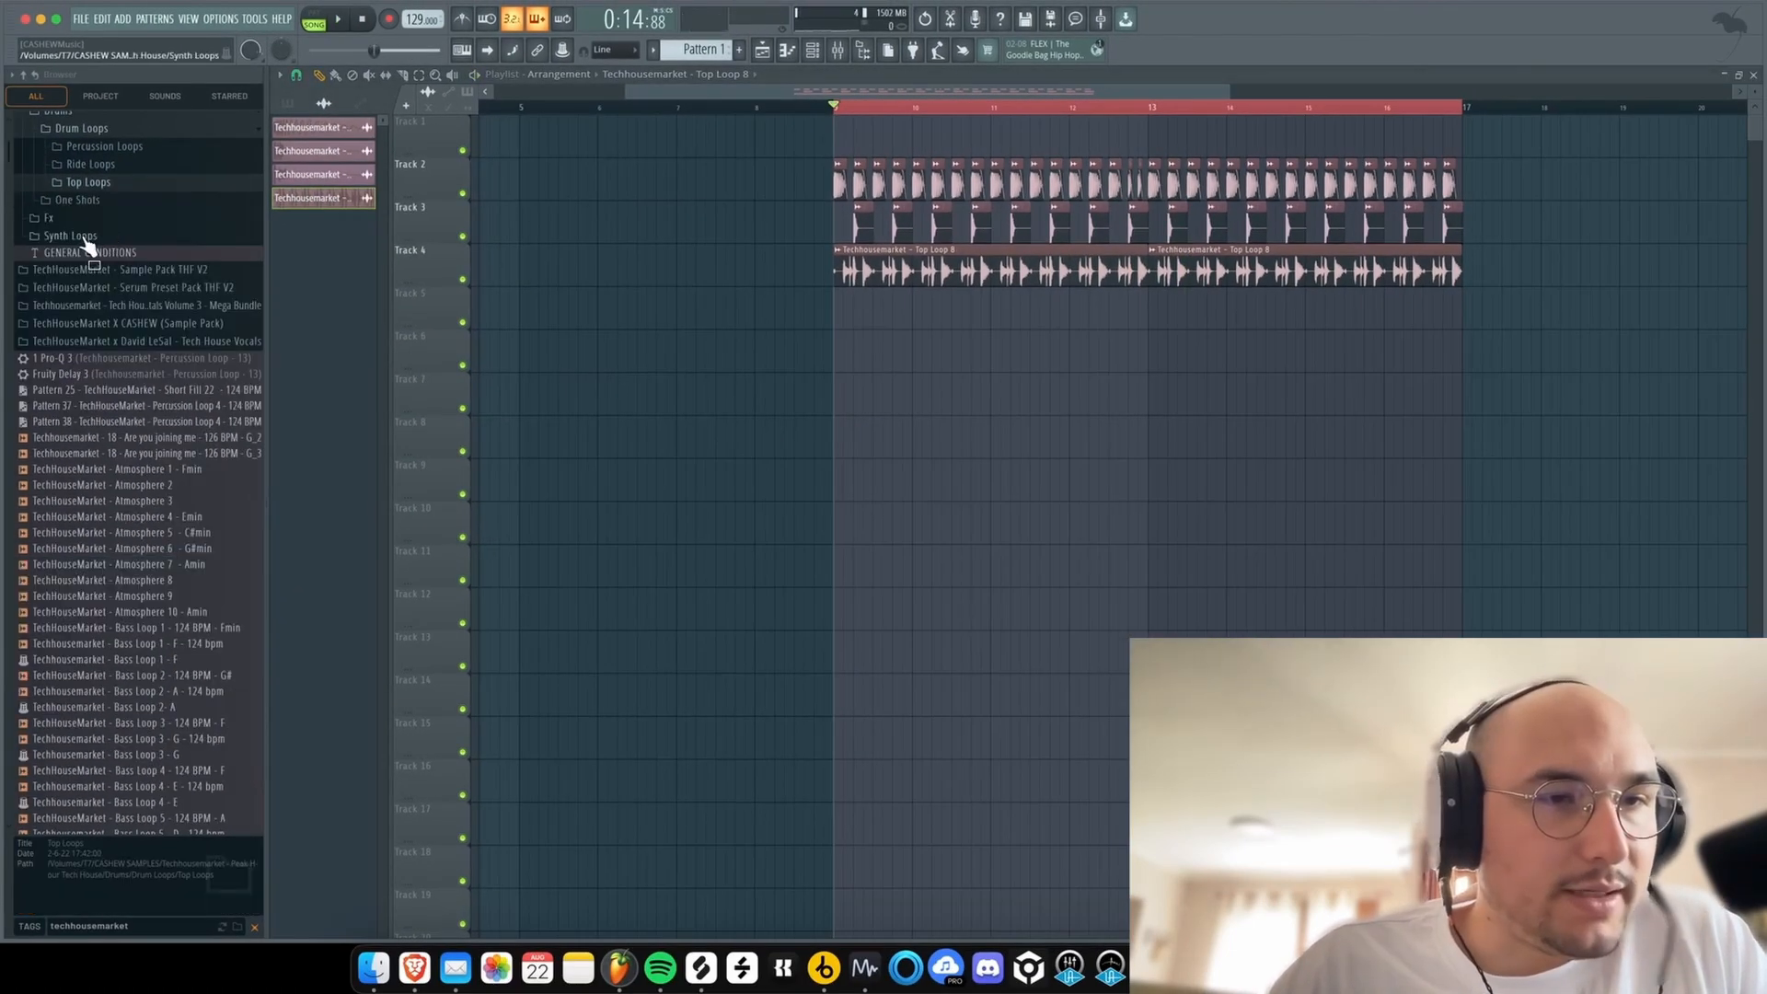
scroll(122, 348, "down", 20)
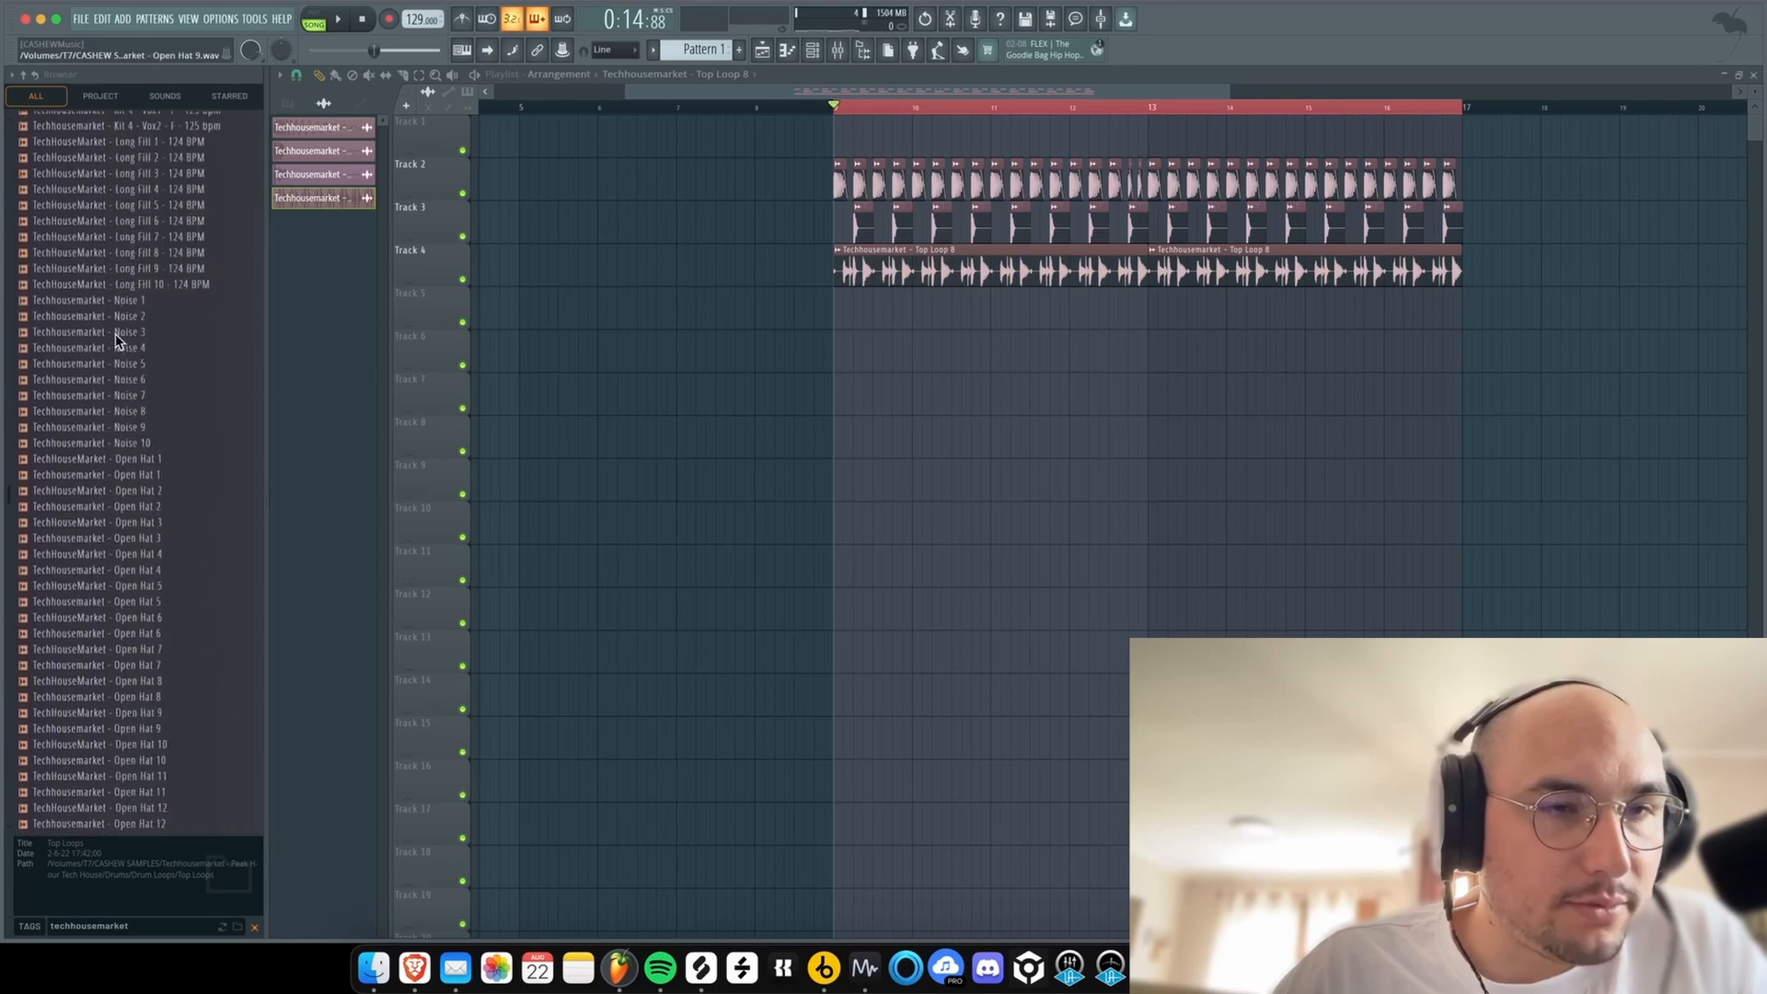
scroll(118, 339, "up", 20)
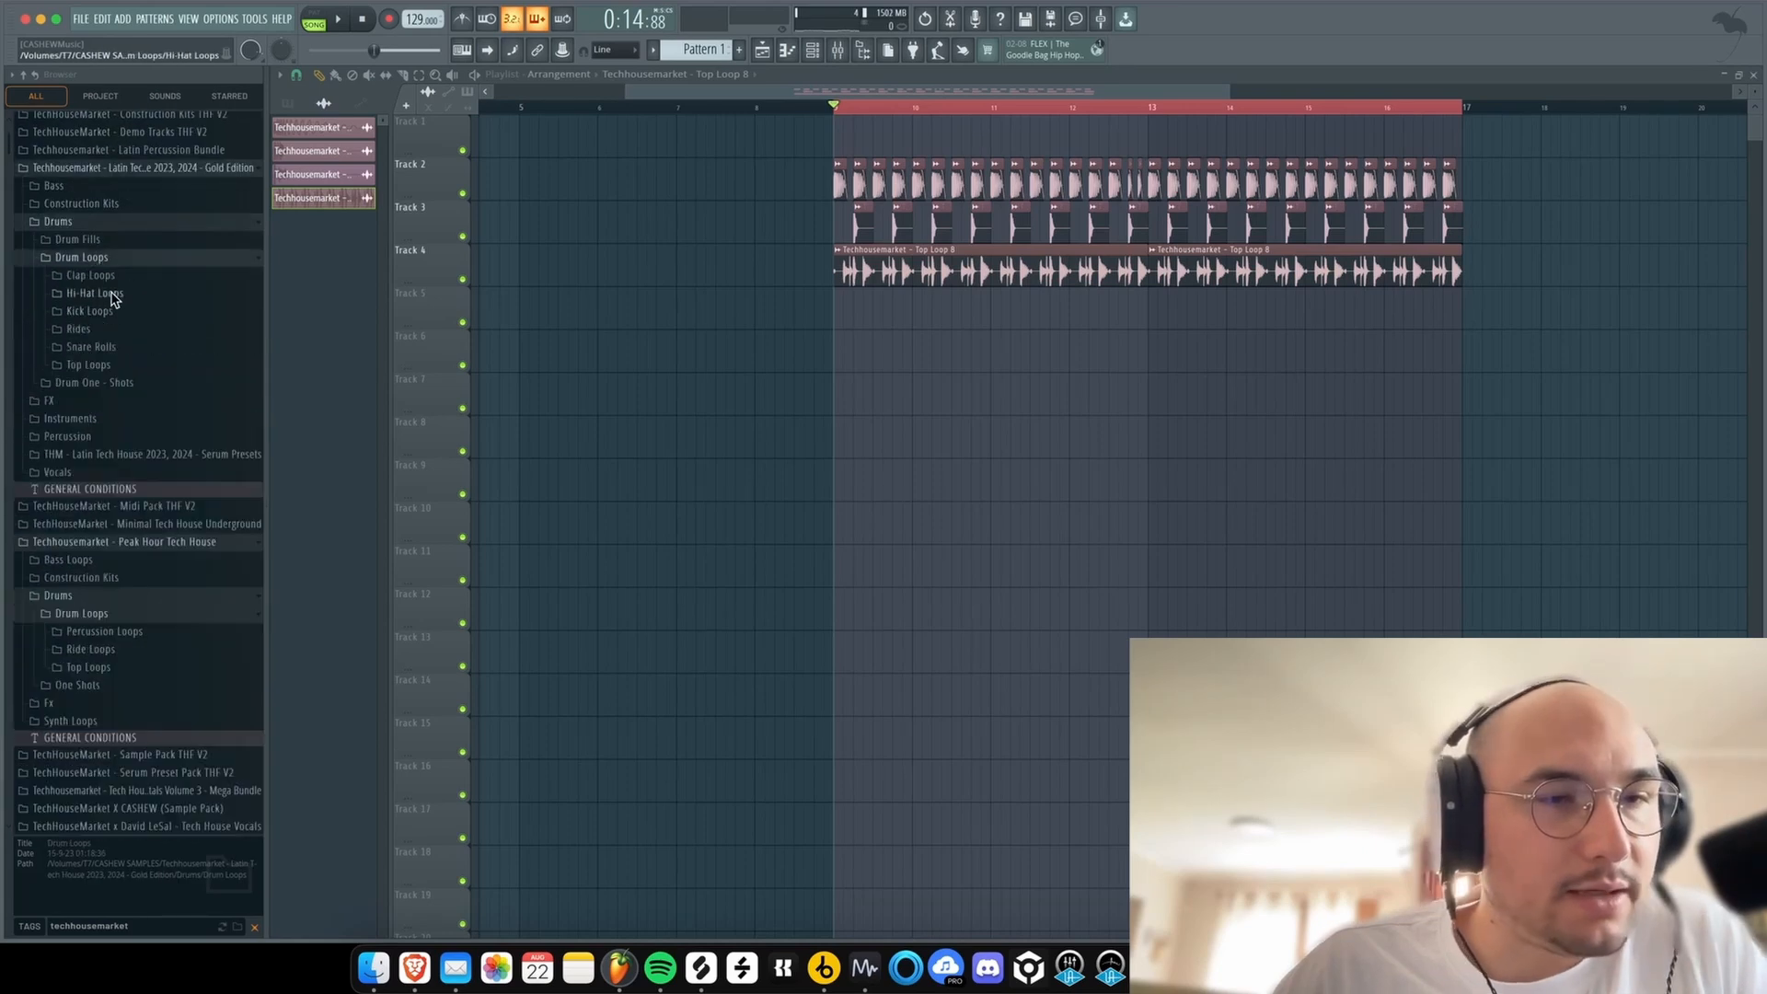
left_click(92, 293)
left_click_drag(156, 311, 840, 309)
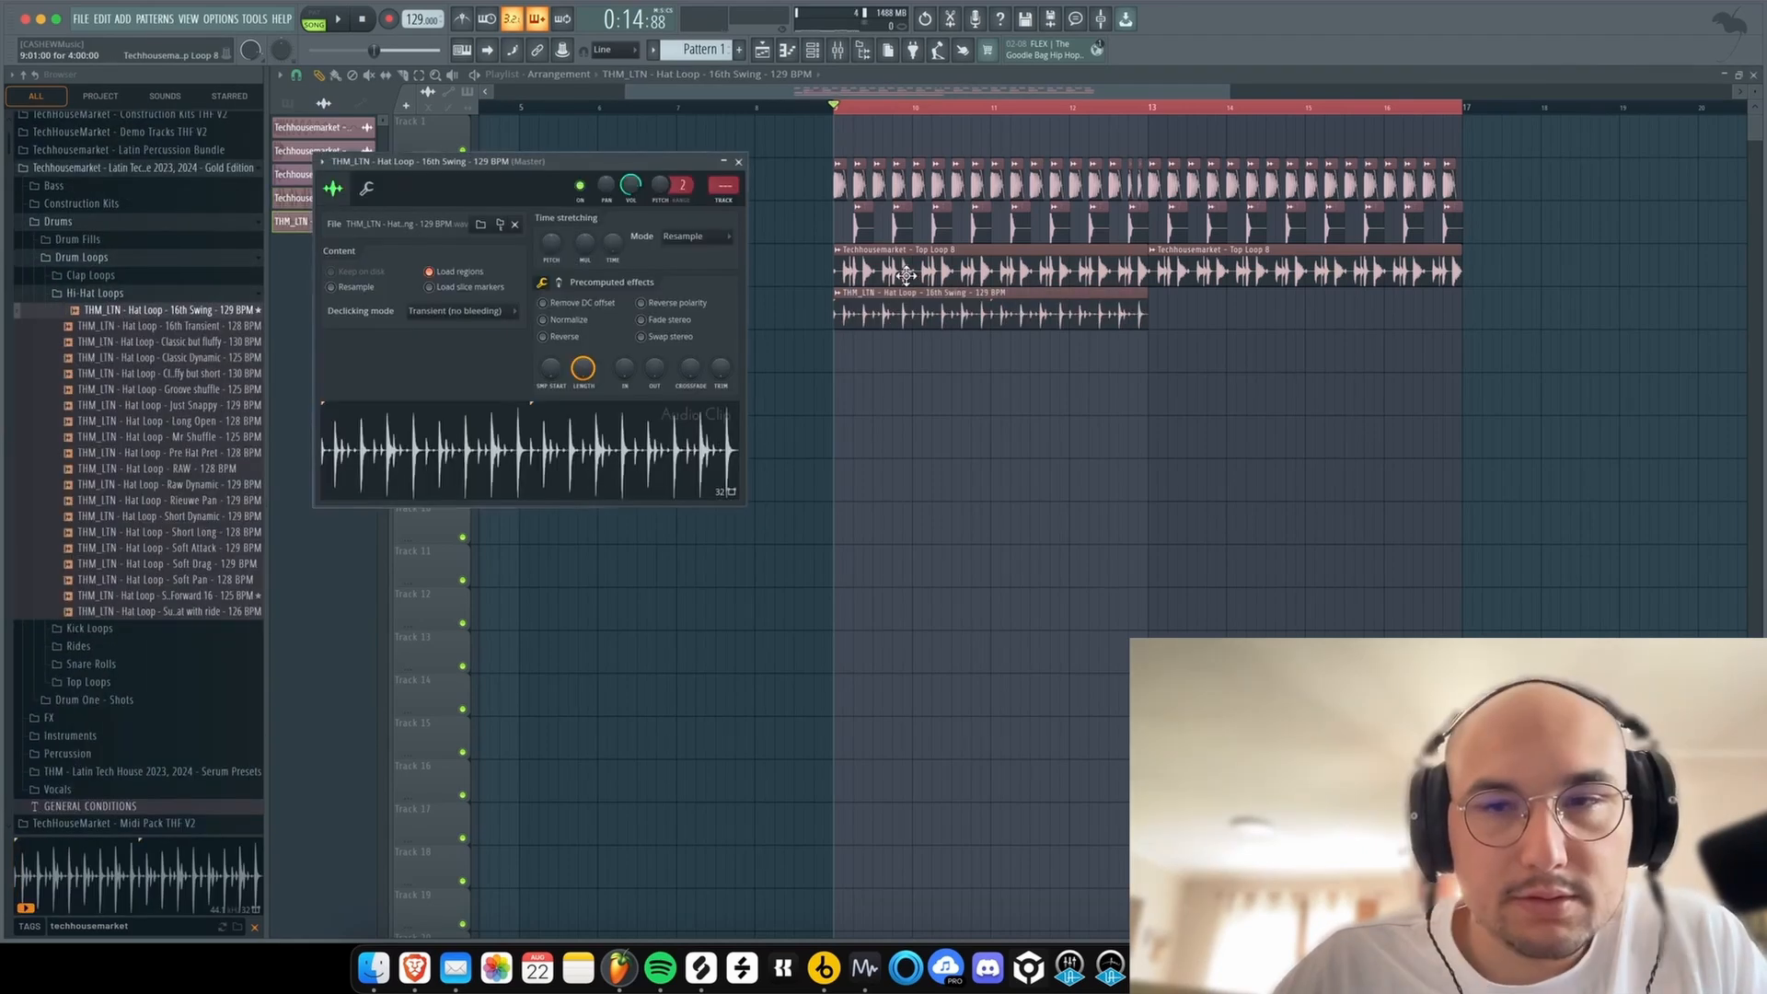
left_click(909, 273)
key("space")
left_click(1164, 296)
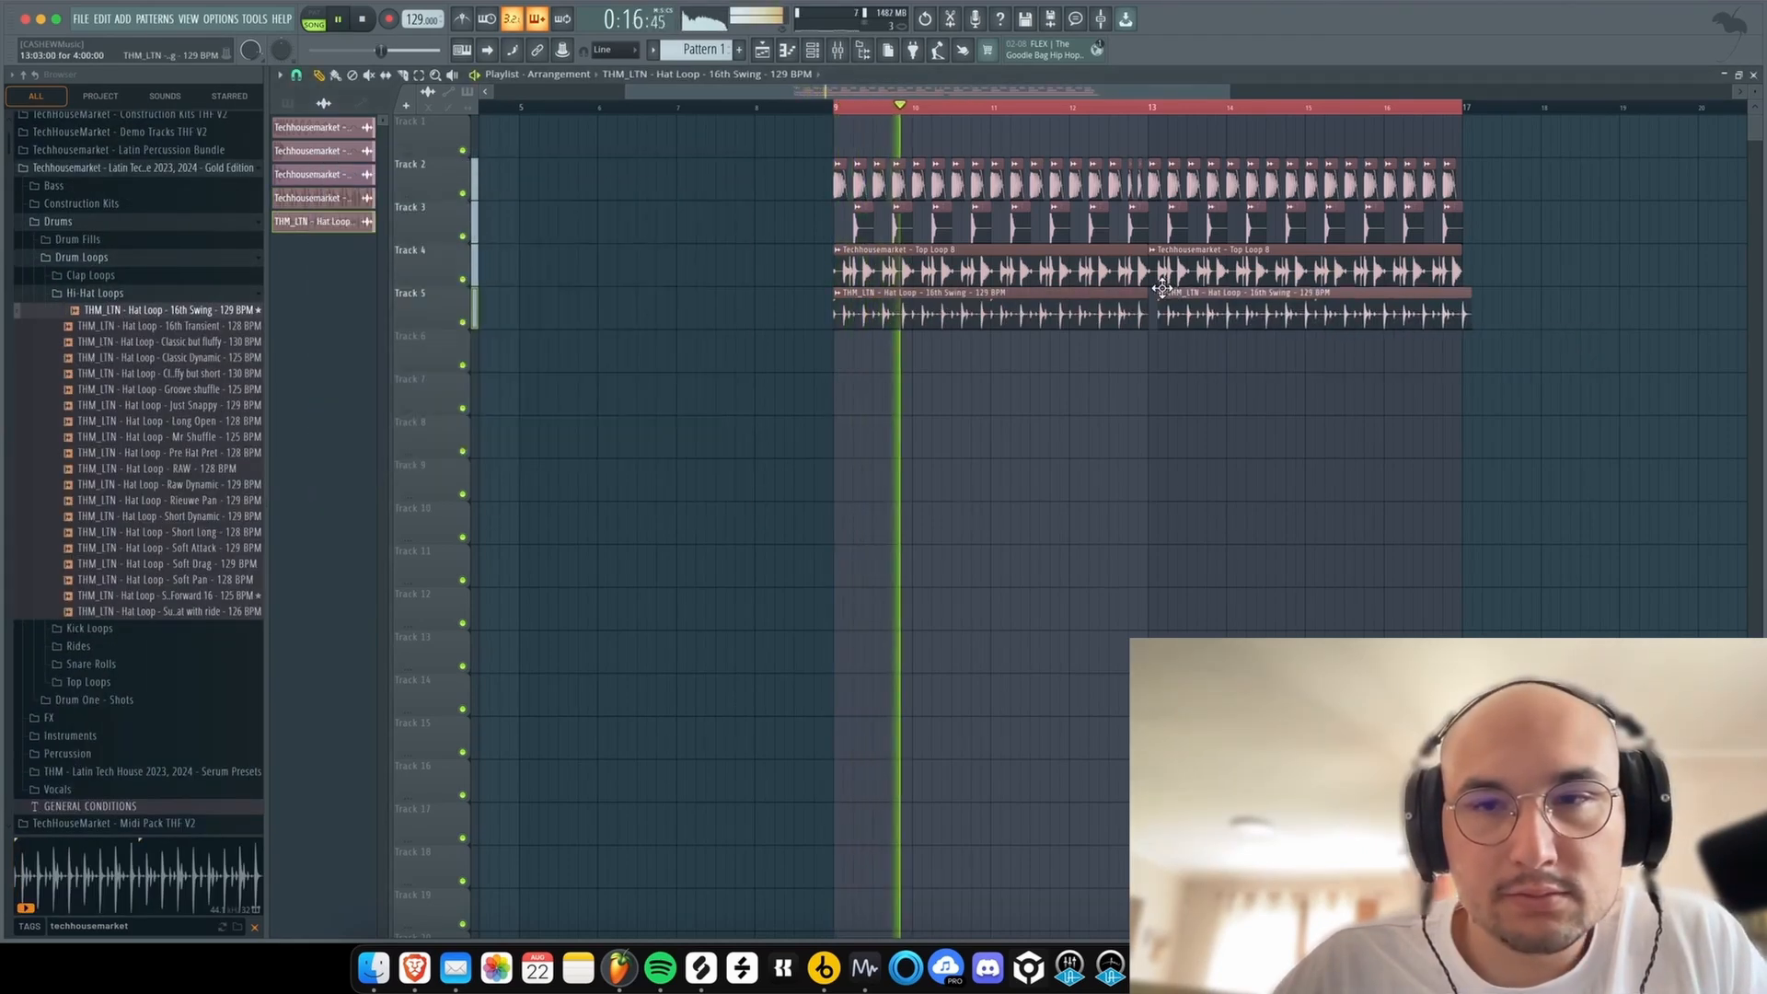
left_click_drag(1165, 292, 1155, 293)
- Audition other hat loops in the Track 5 clips and swap the sample for Classic but fluffy - 130 BPM
left_click_drag(74, 324, 1118, 297)
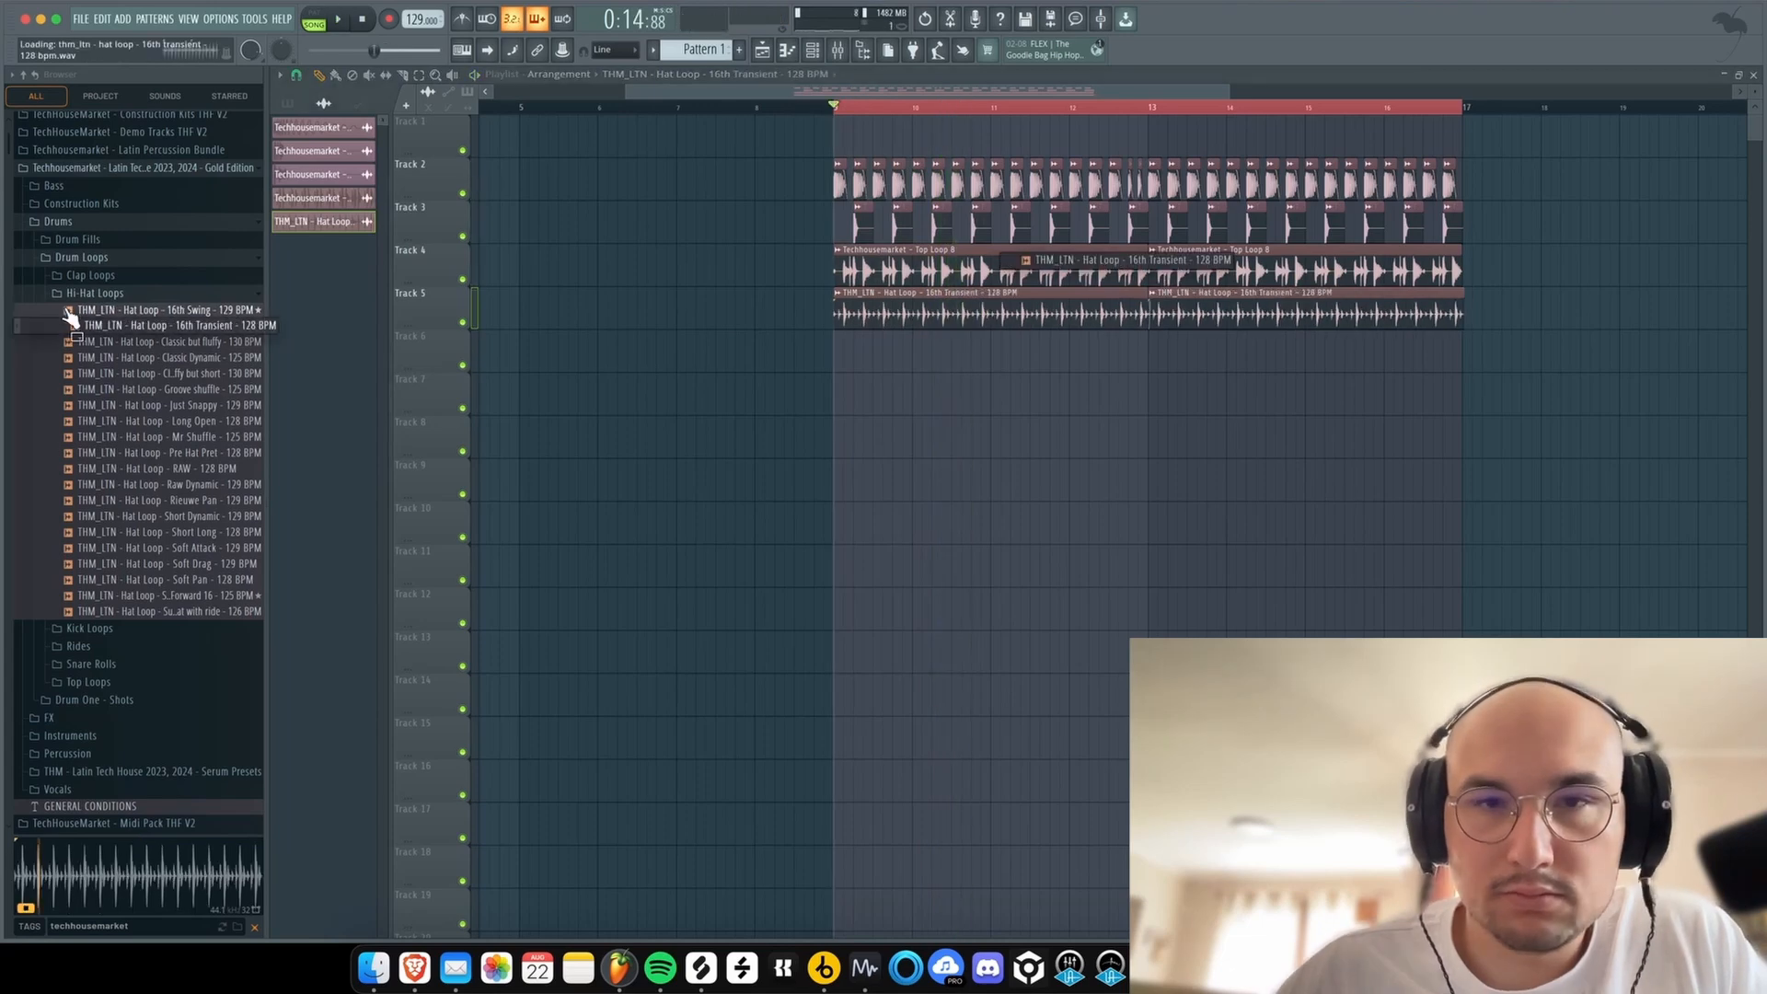
key("space")
key("Down")
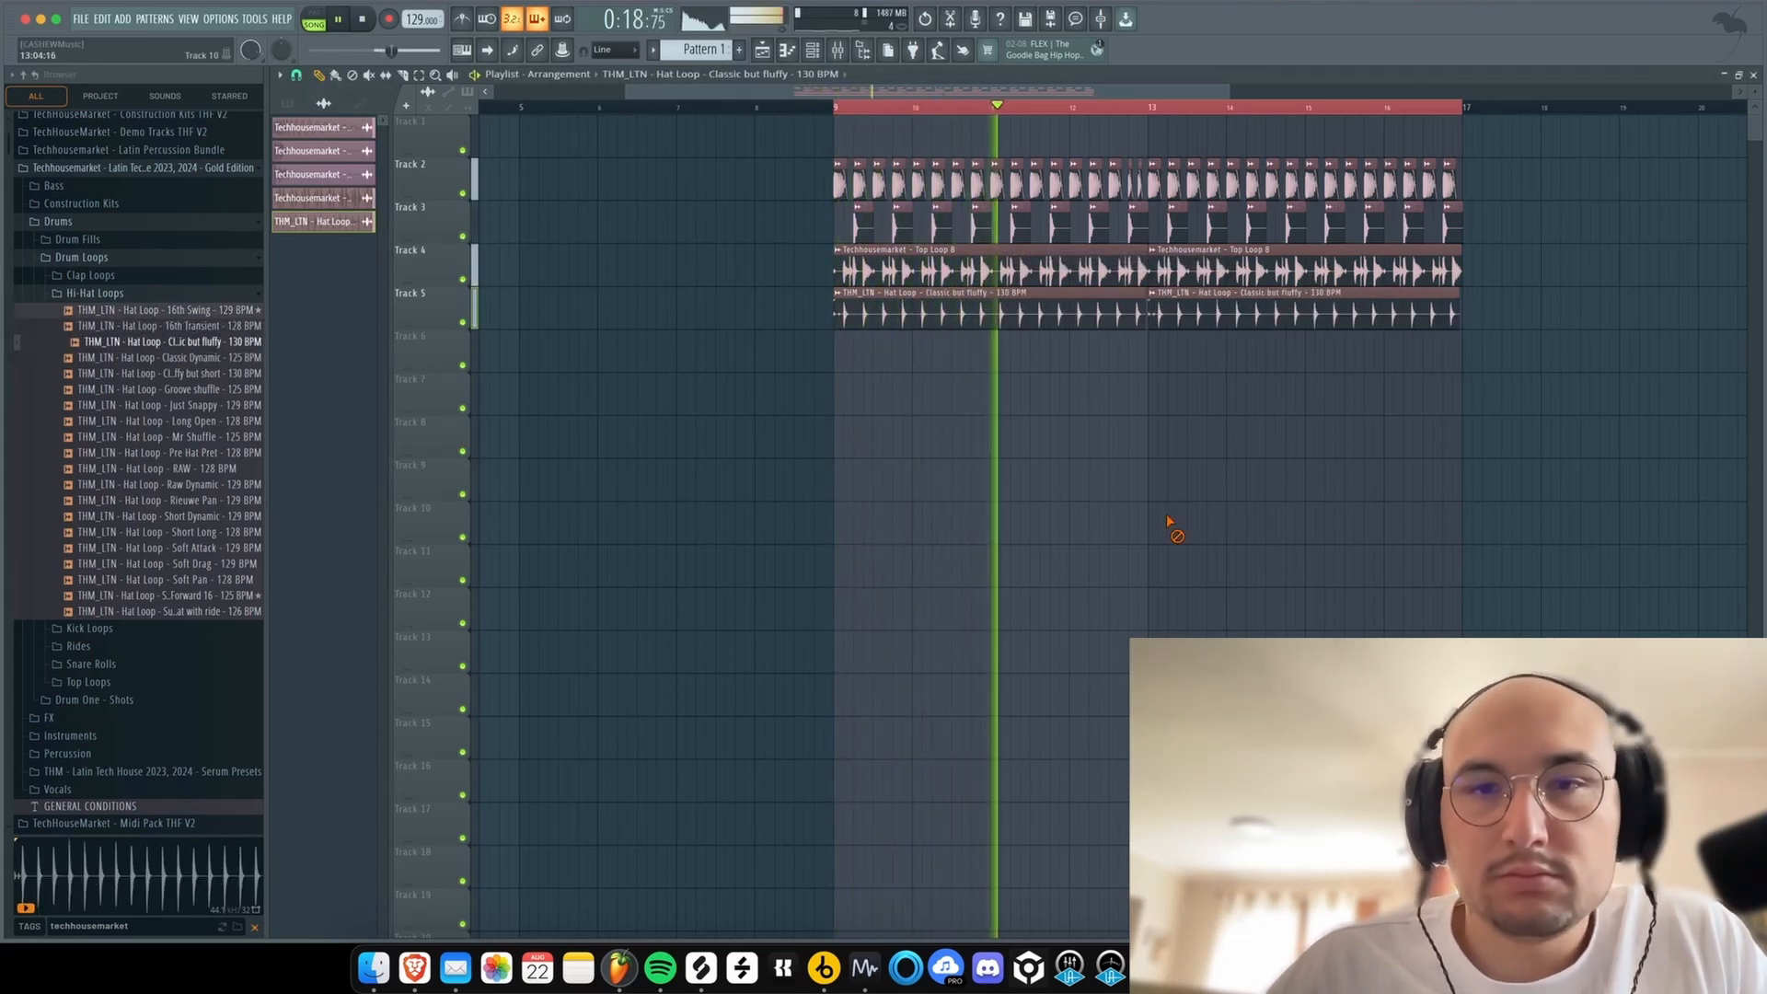
scroll(1145, 496, "up", 2)
key("space")
- Route the Classic but fluffy hat loop to mixer track 4, add ValhallaRoom in slot 3 and adjust its reverb
double_click(1025, 320)
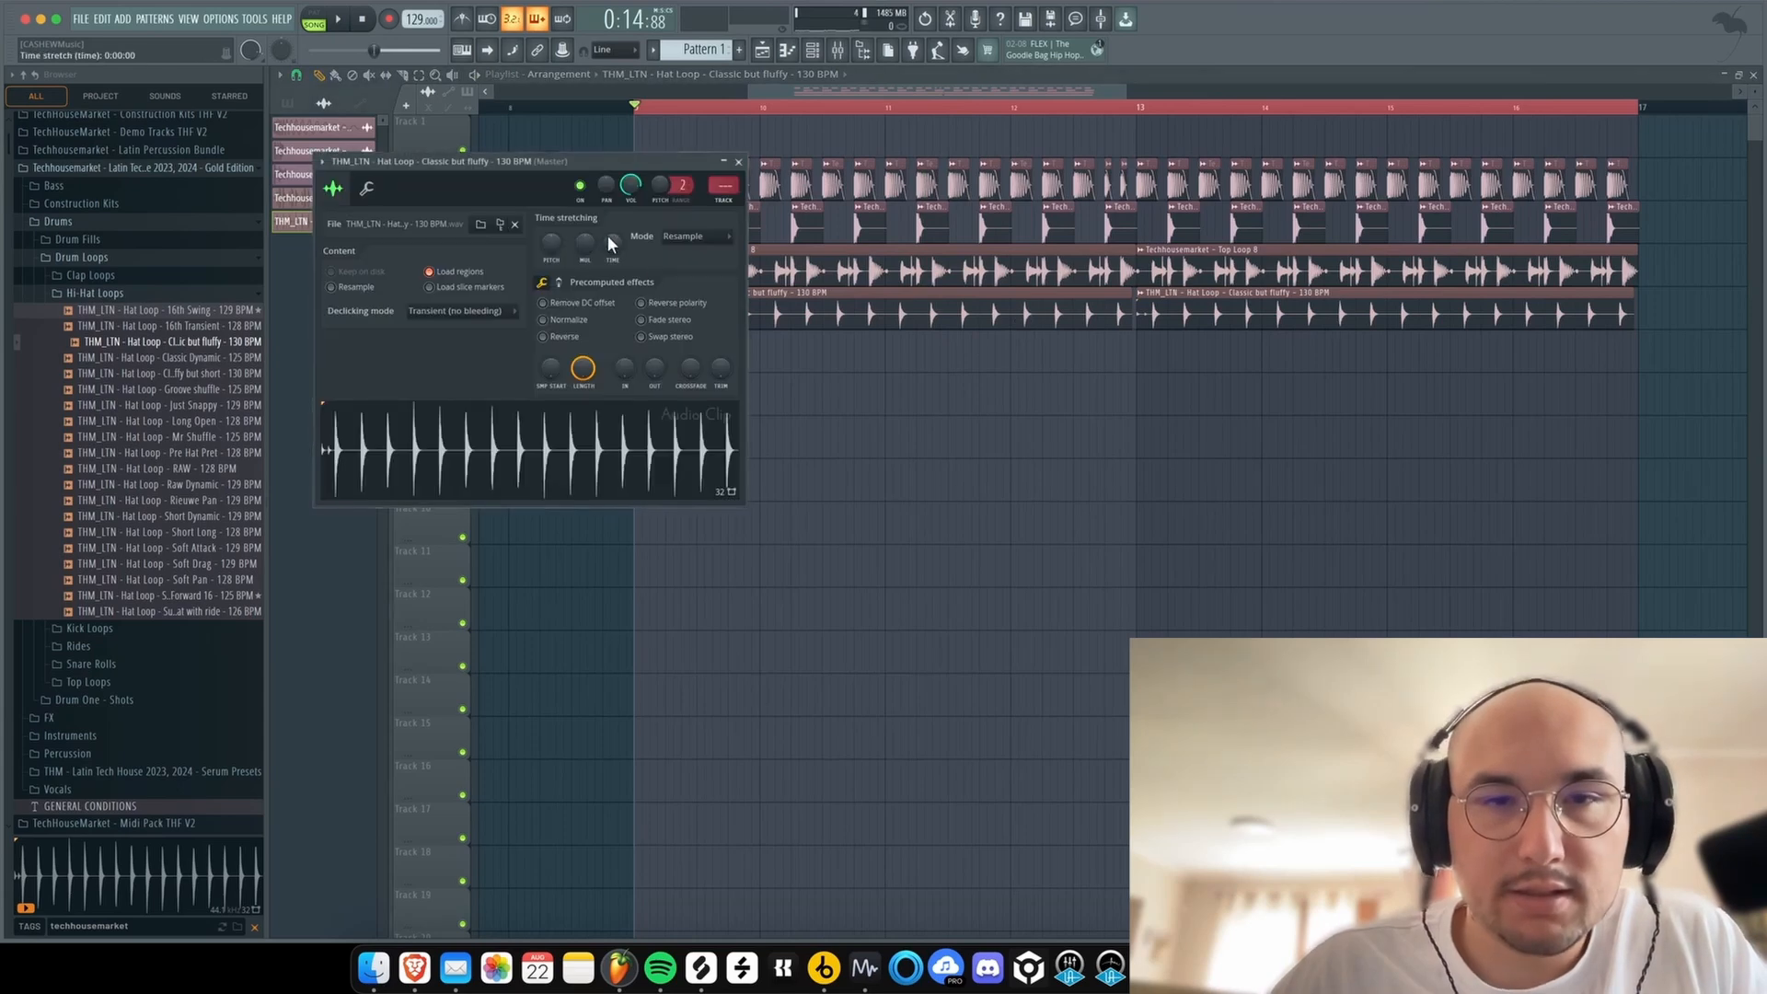
key("F9")
left_click(1587, 391)
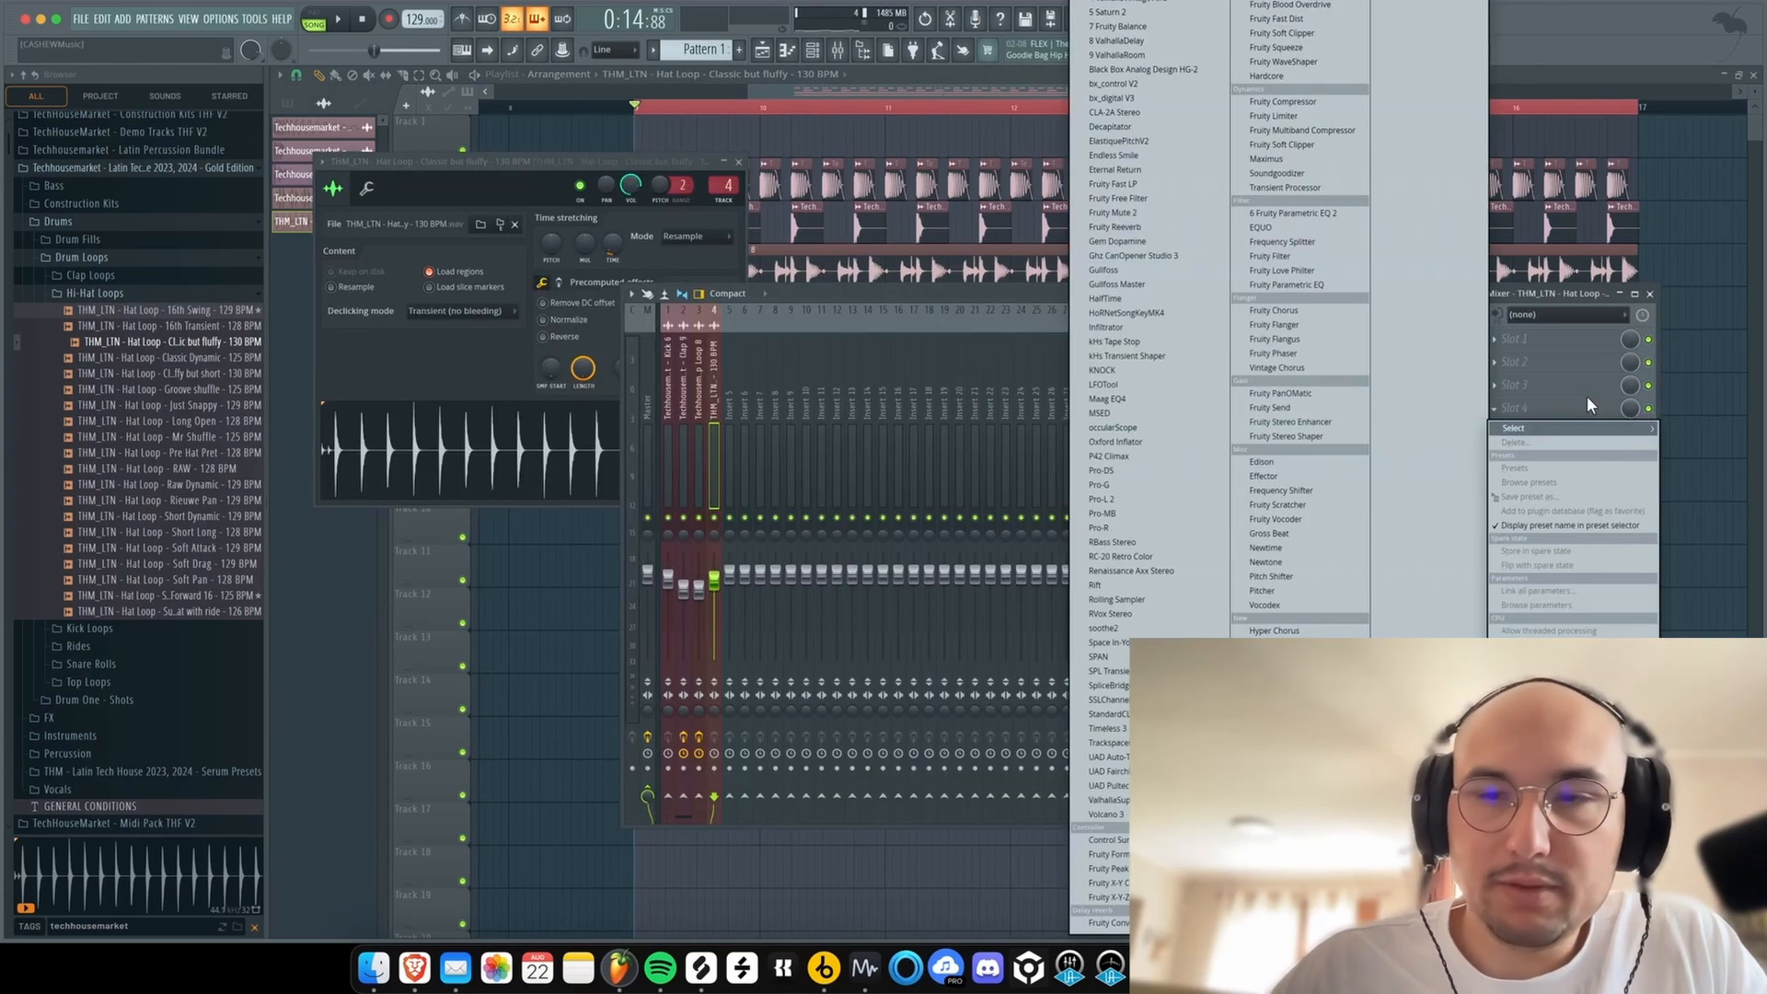
left_click(1587, 396)
left_click_drag(275, 321, 274, 329)
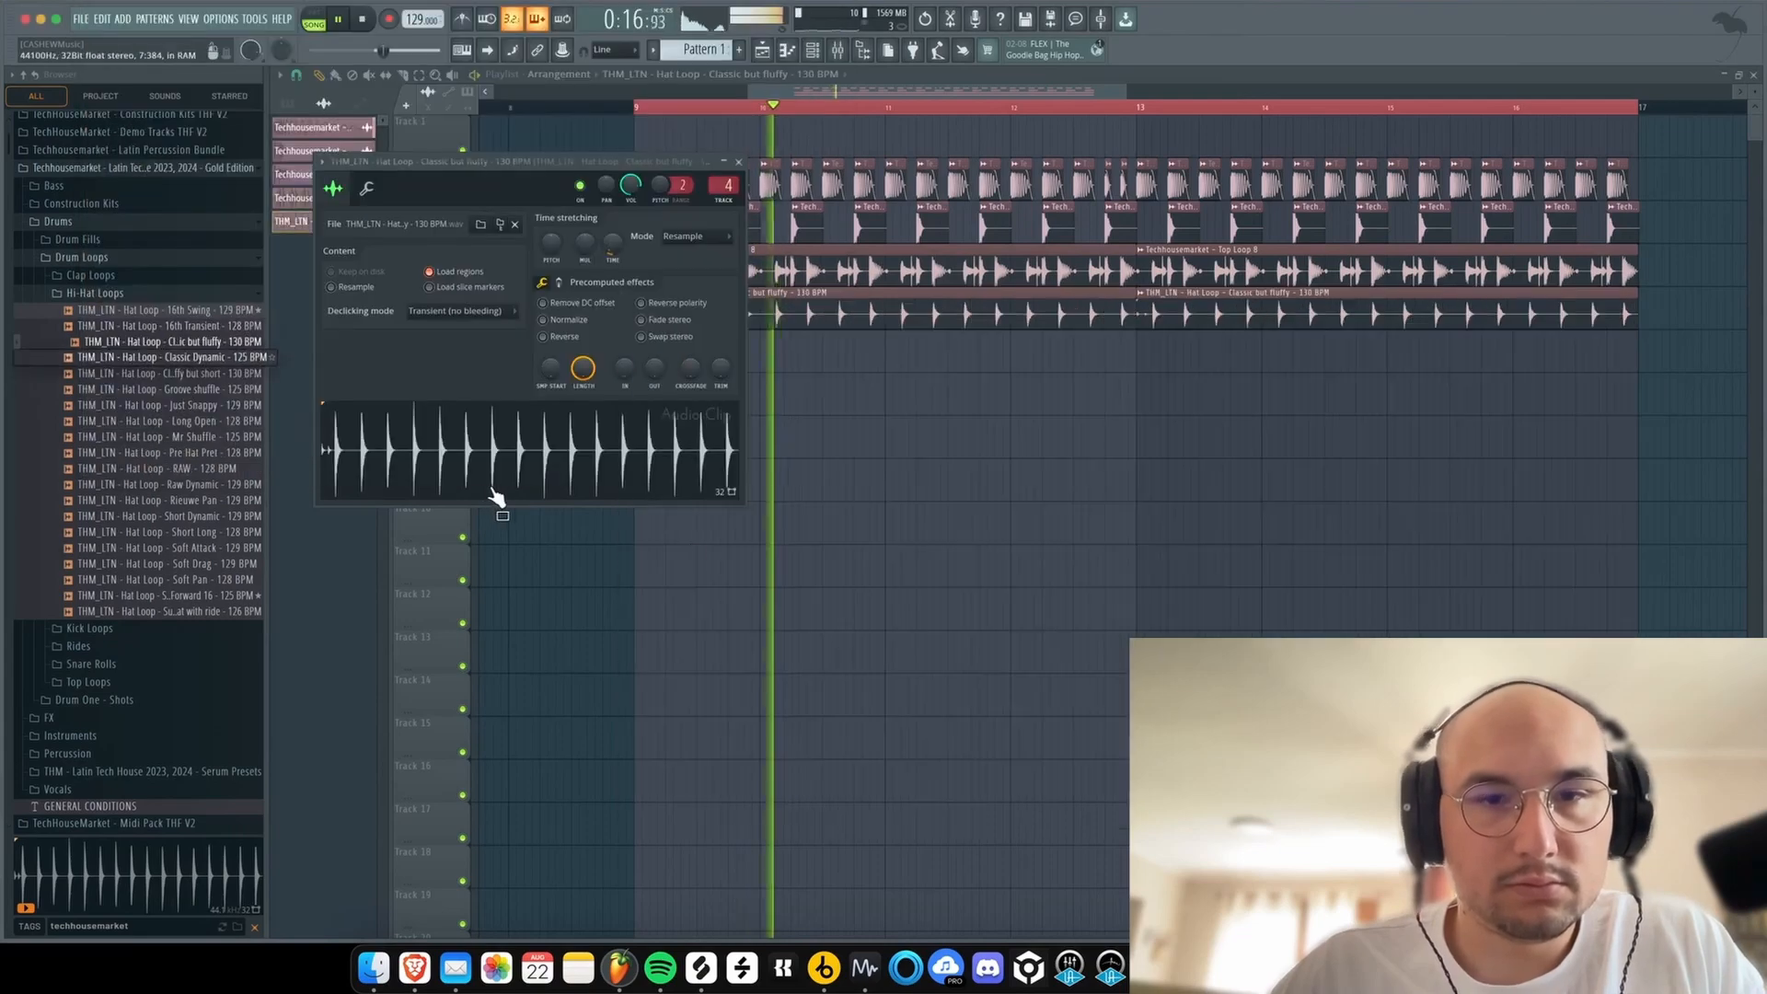
key("Escape")
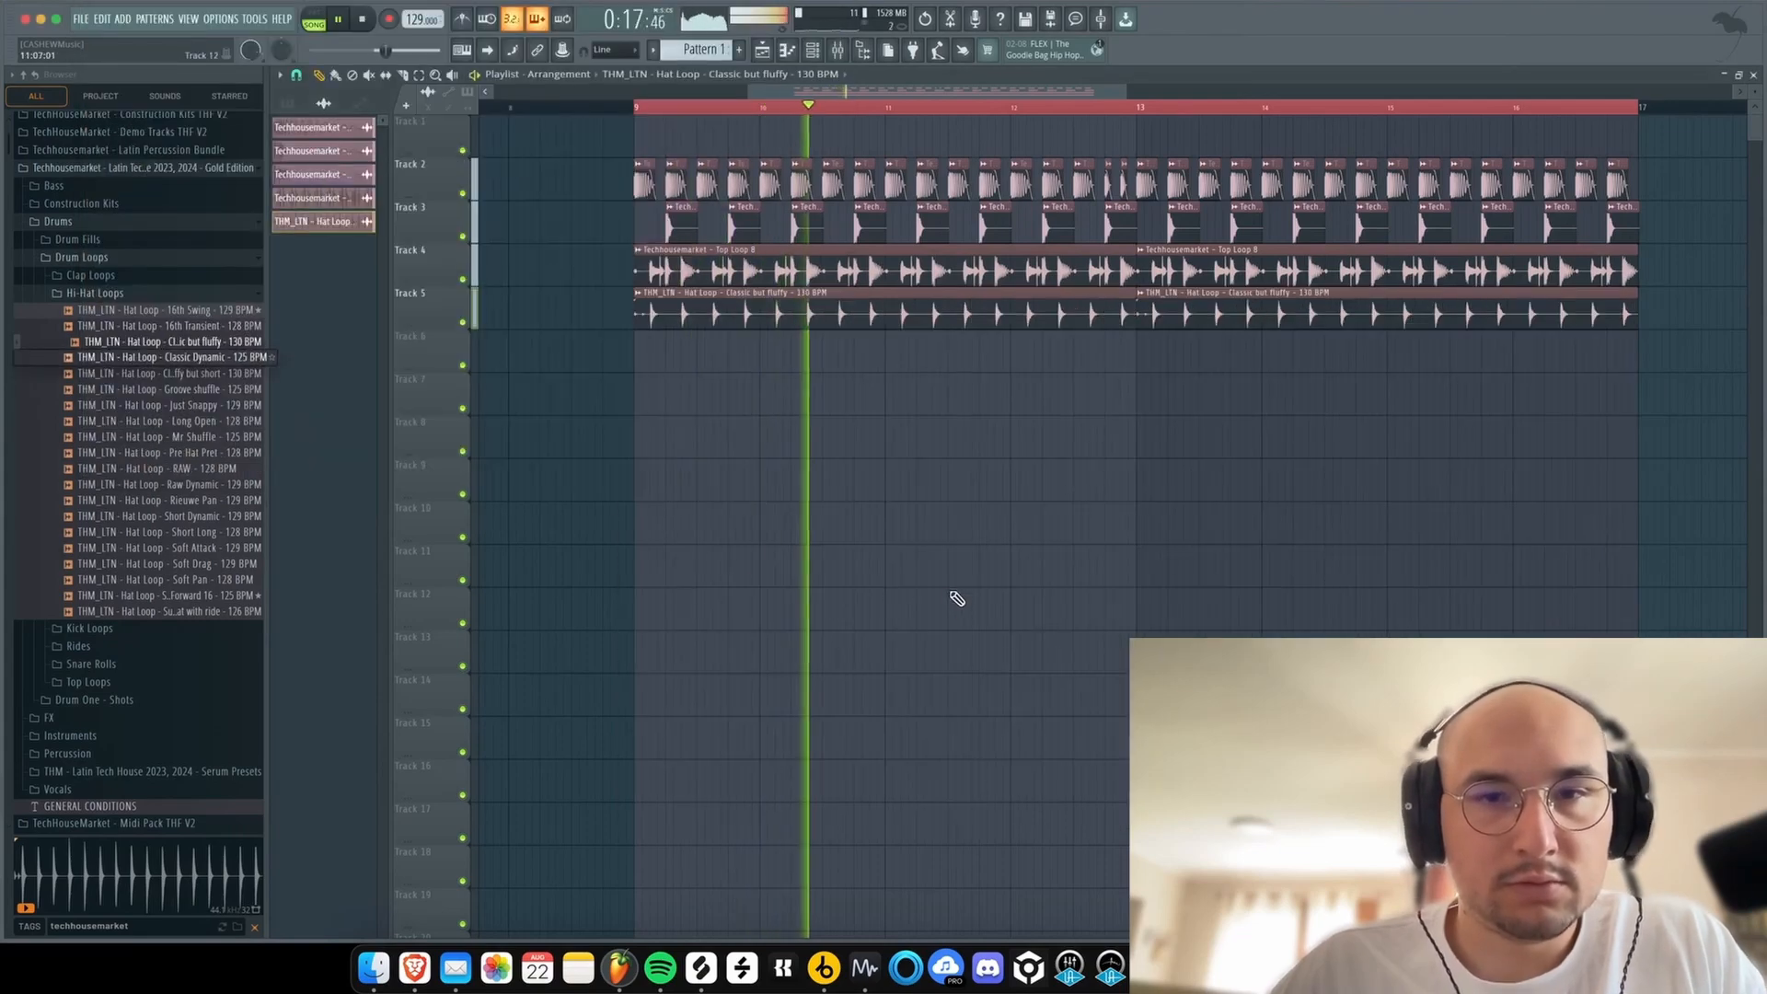
- Layer the Hat Loop Just Snappy - 129 BPM sample on Track 6 across bars 9 to 17 and play the groove
left_click_drag(768, 322, 659, 338)
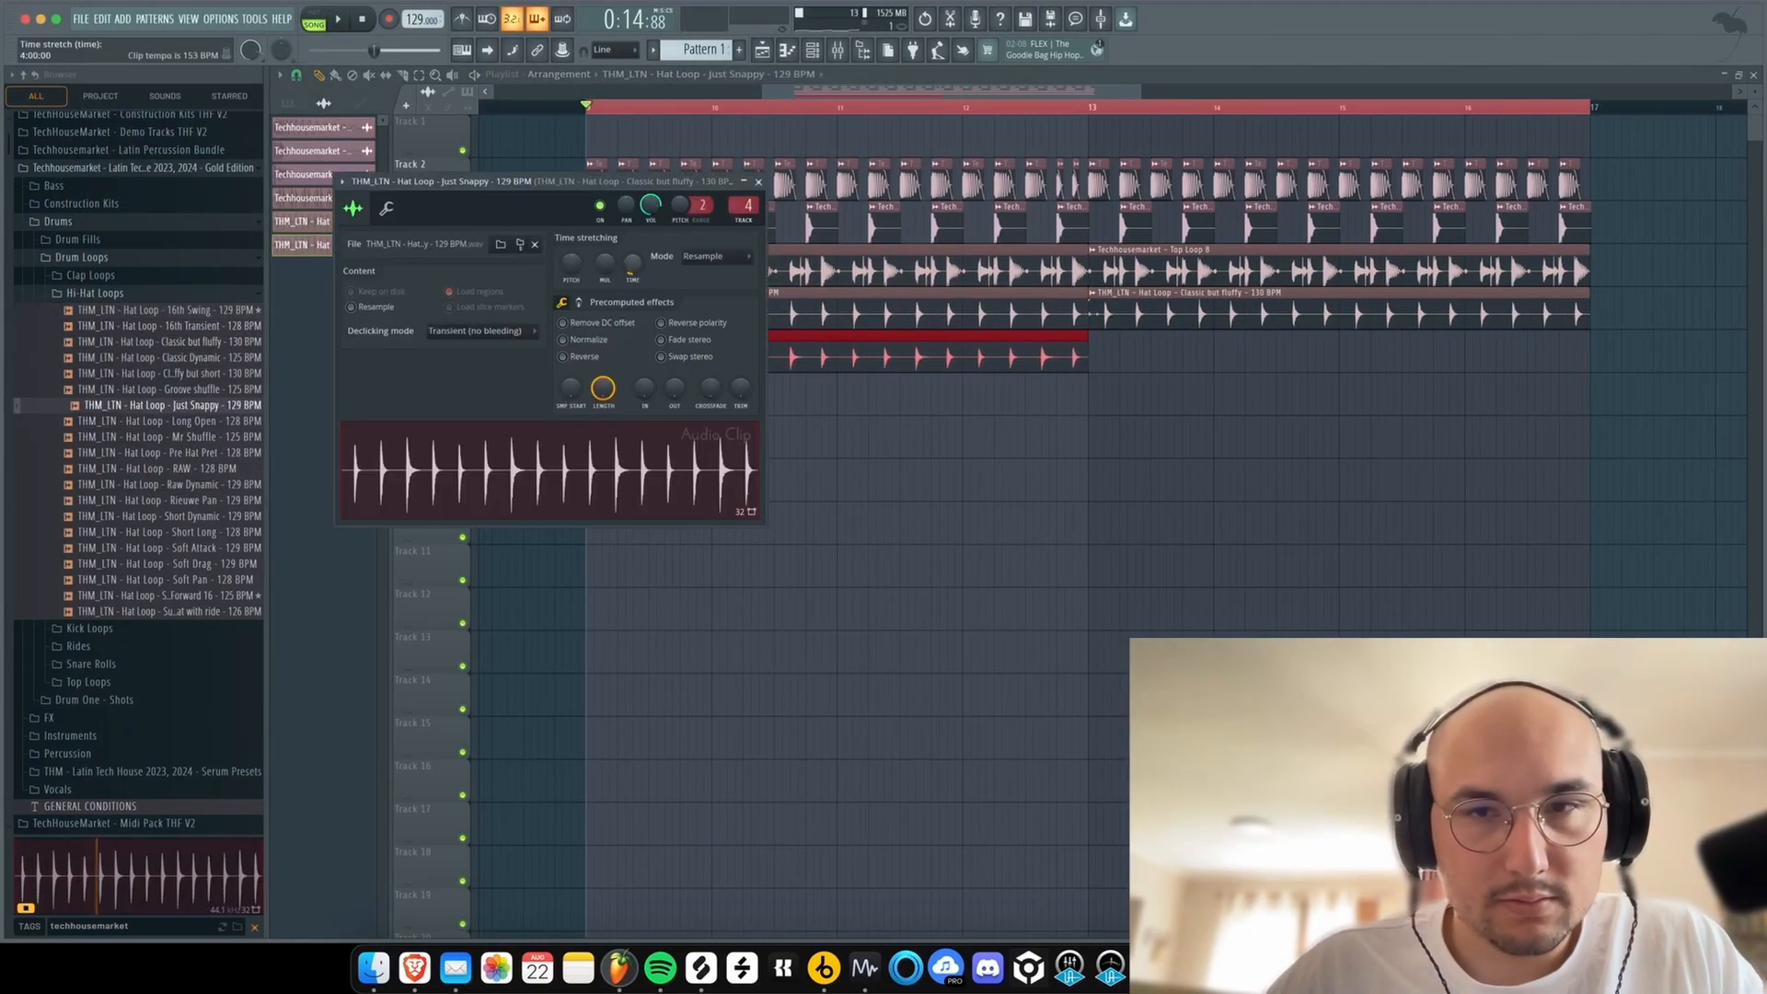
key("space")
key("Escape")
left_click_drag(1108, 350, 1086, 350)
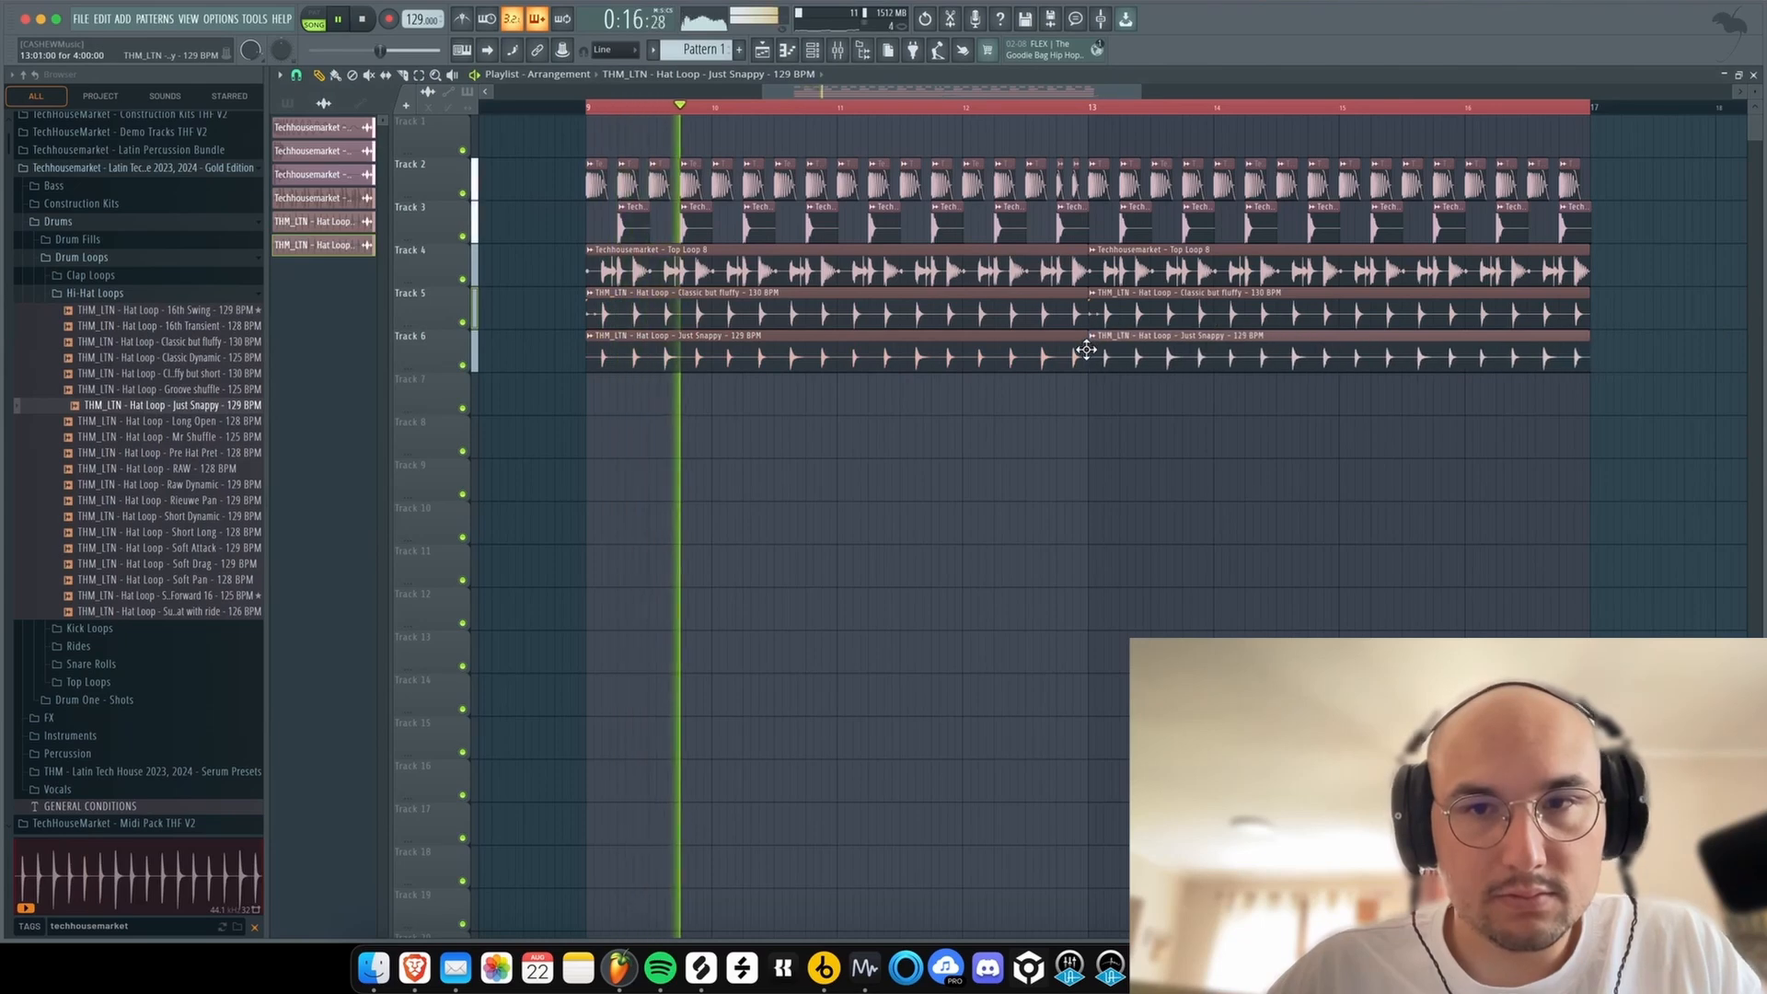
scroll(1128, 460, "down", 3)
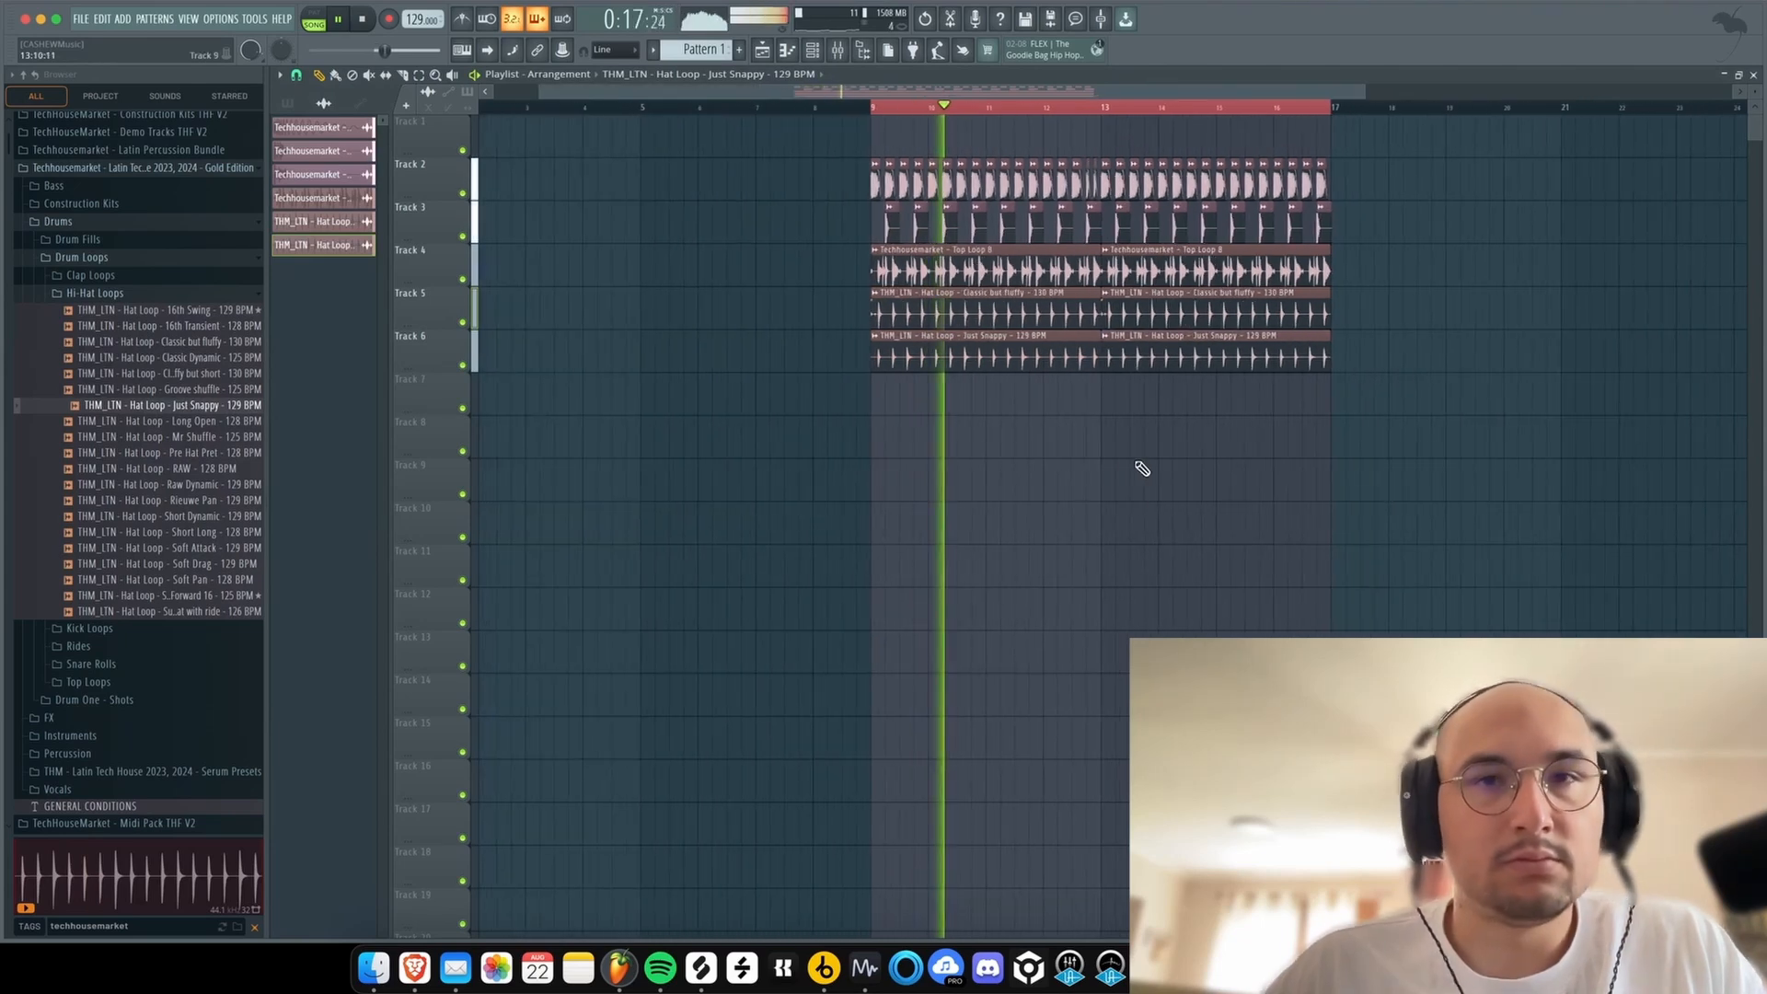
- Adjust the Kick 6 sample's channel settings while listening to the groove
double_click(913, 185)
left_click_drag(709, 272, 709, 286)
right_click(710, 266)
left_click(727, 281)
key("Escape")
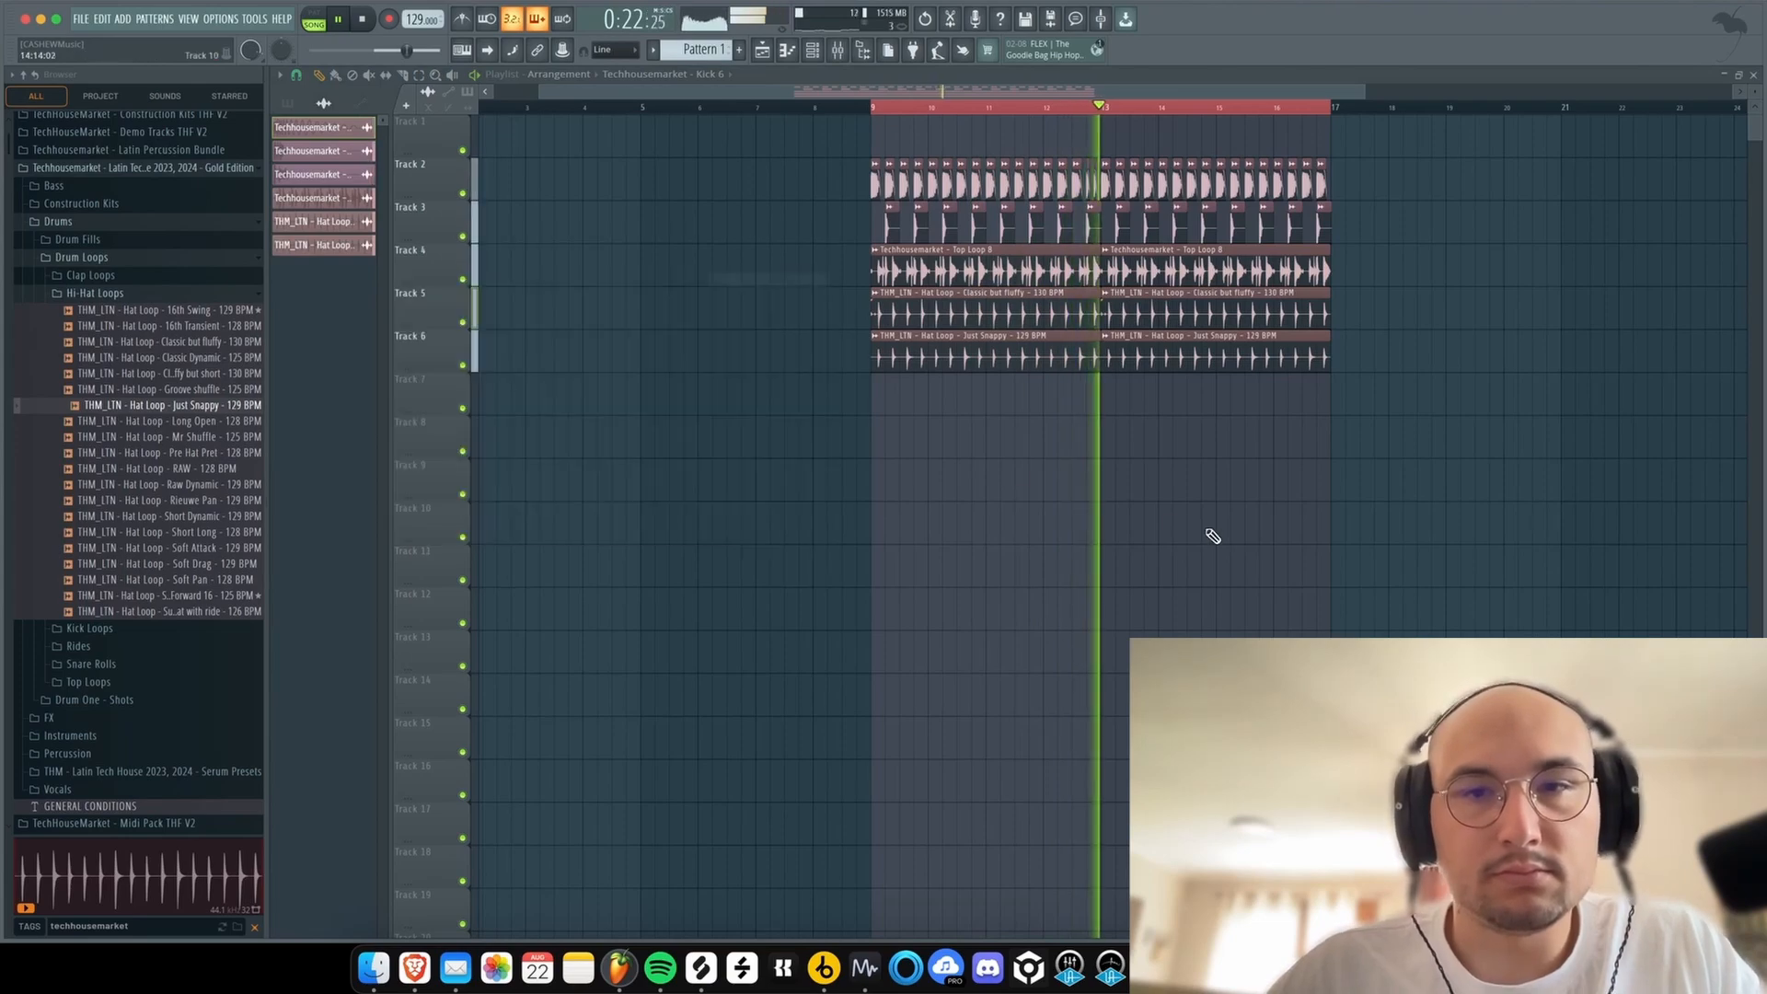
scroll(1257, 481, "up", 2)
key("space")
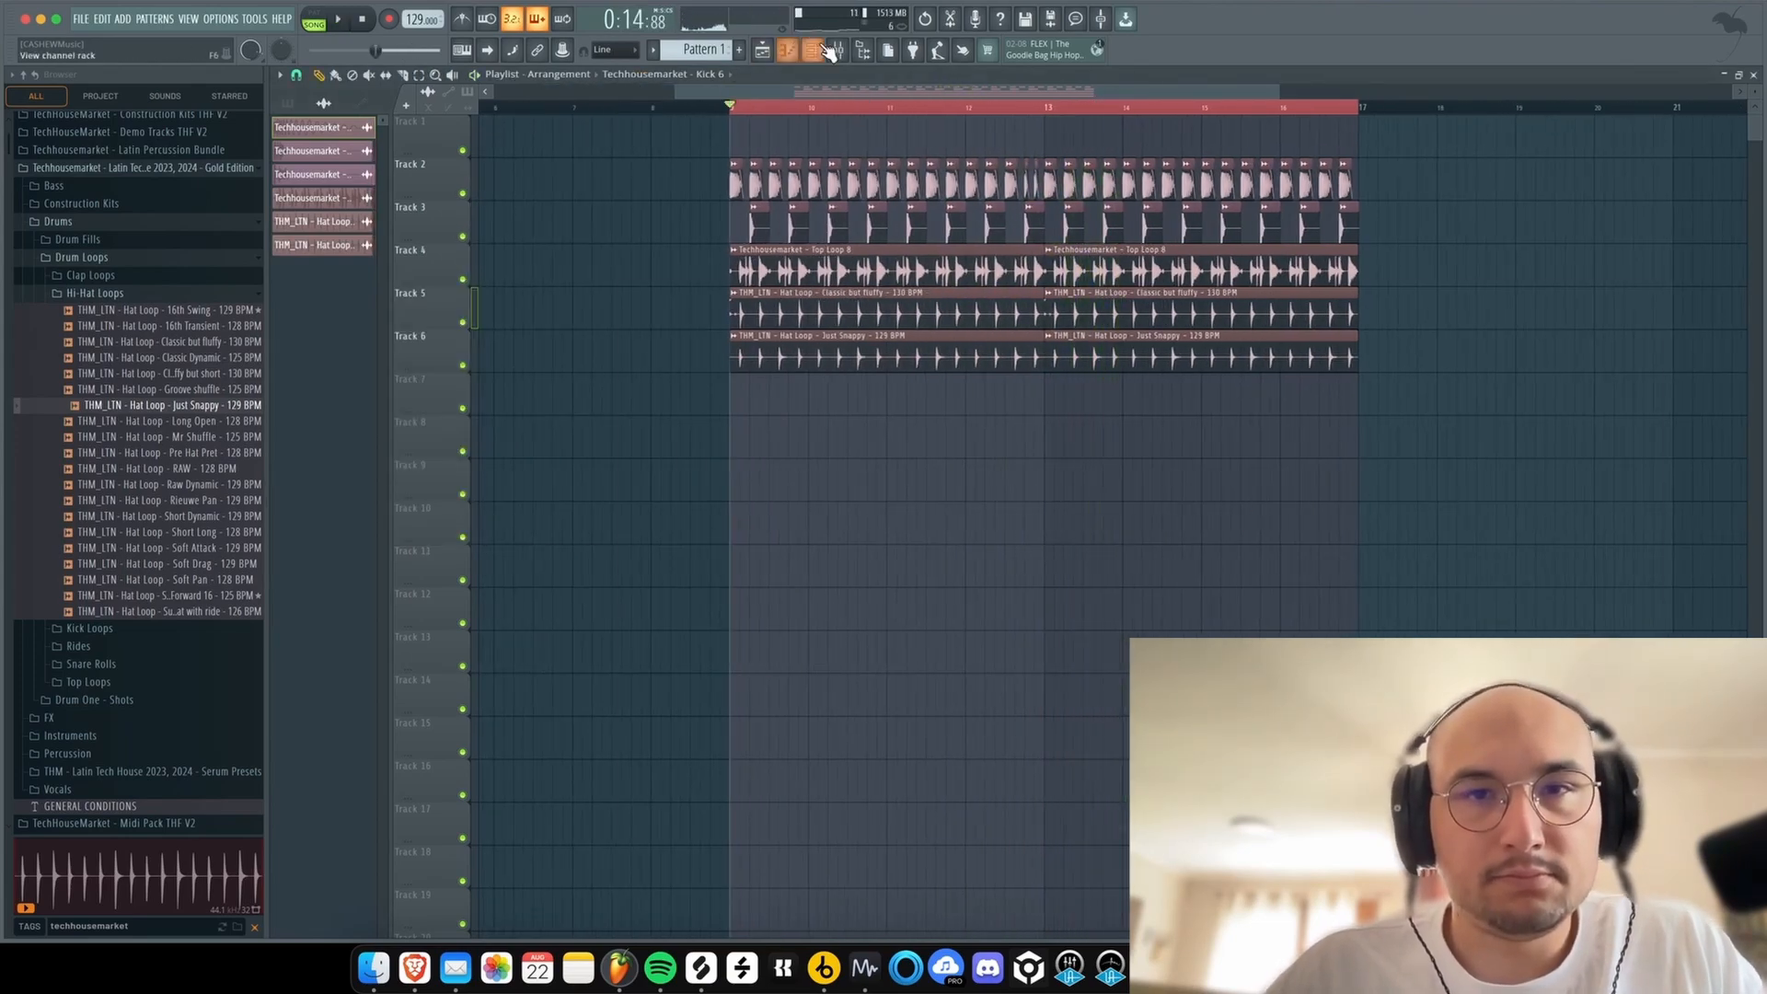
- Add Fruity WaveShaper in slot 2 of the kick's mixer track and bow its curve upward
key("F9")
left_click(1519, 362)
left_click(397, 268)
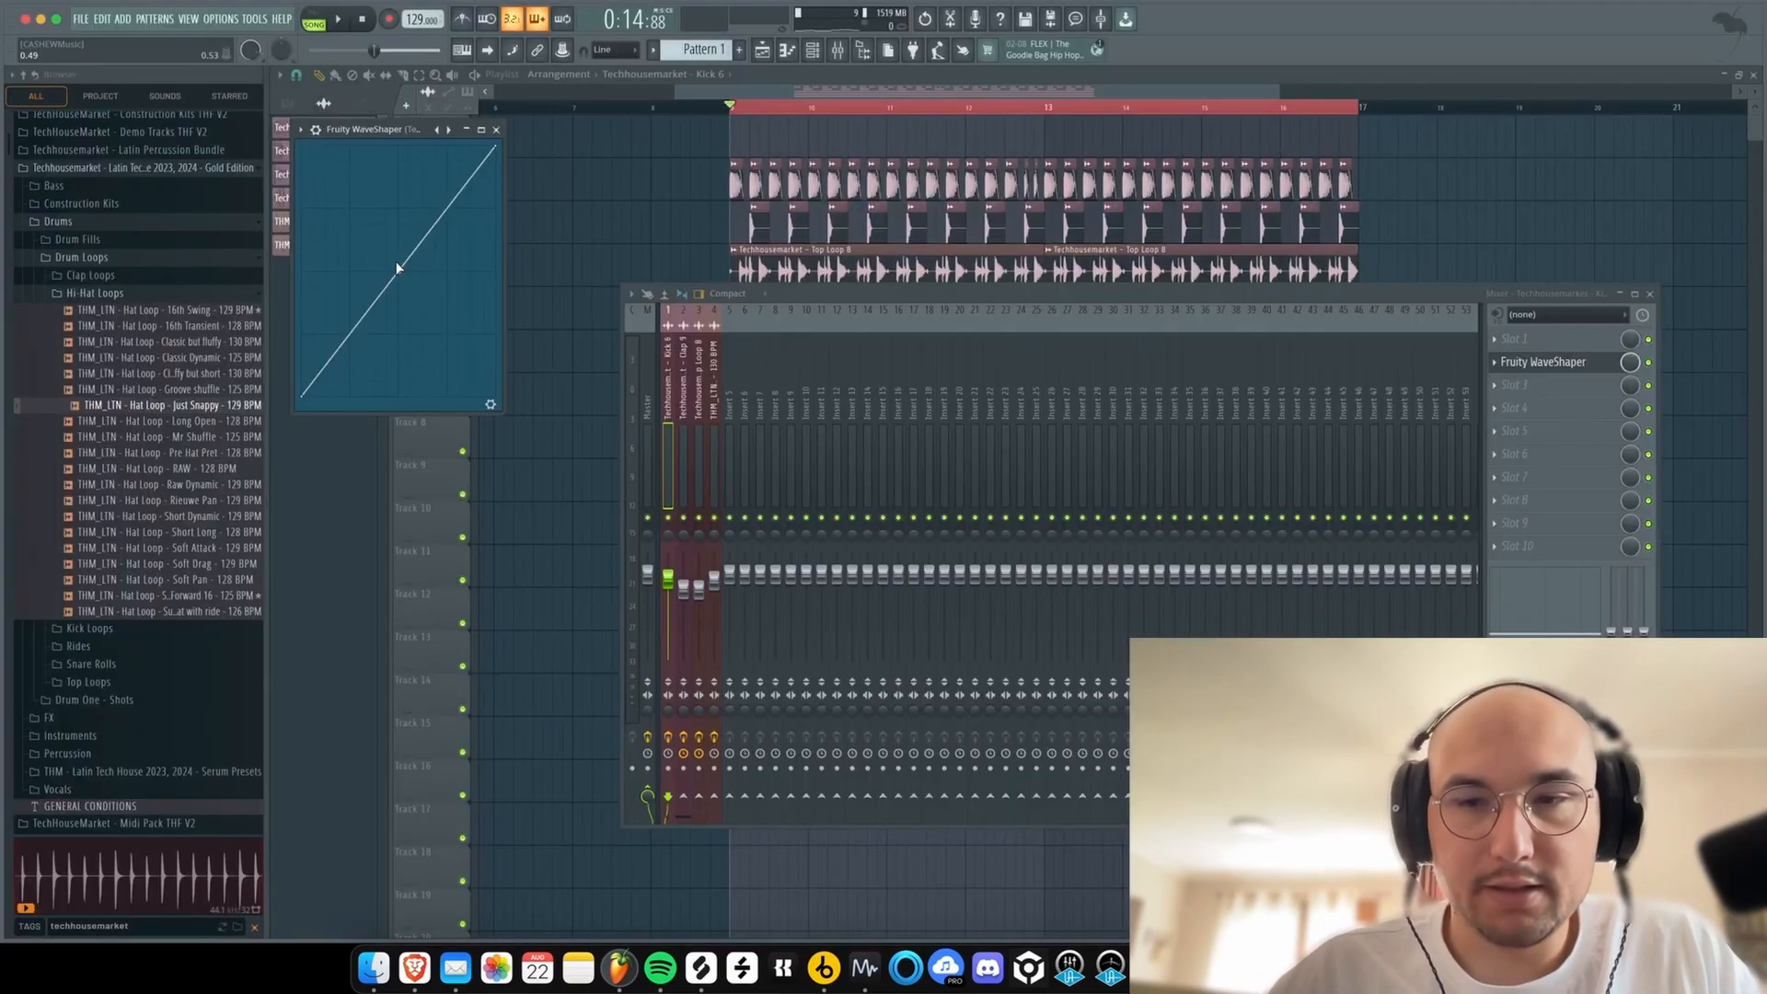
left_click_drag(399, 264, 399, 240)
- Play the groove and lower the mixer levels of the clap and top loop tracks
key("space")
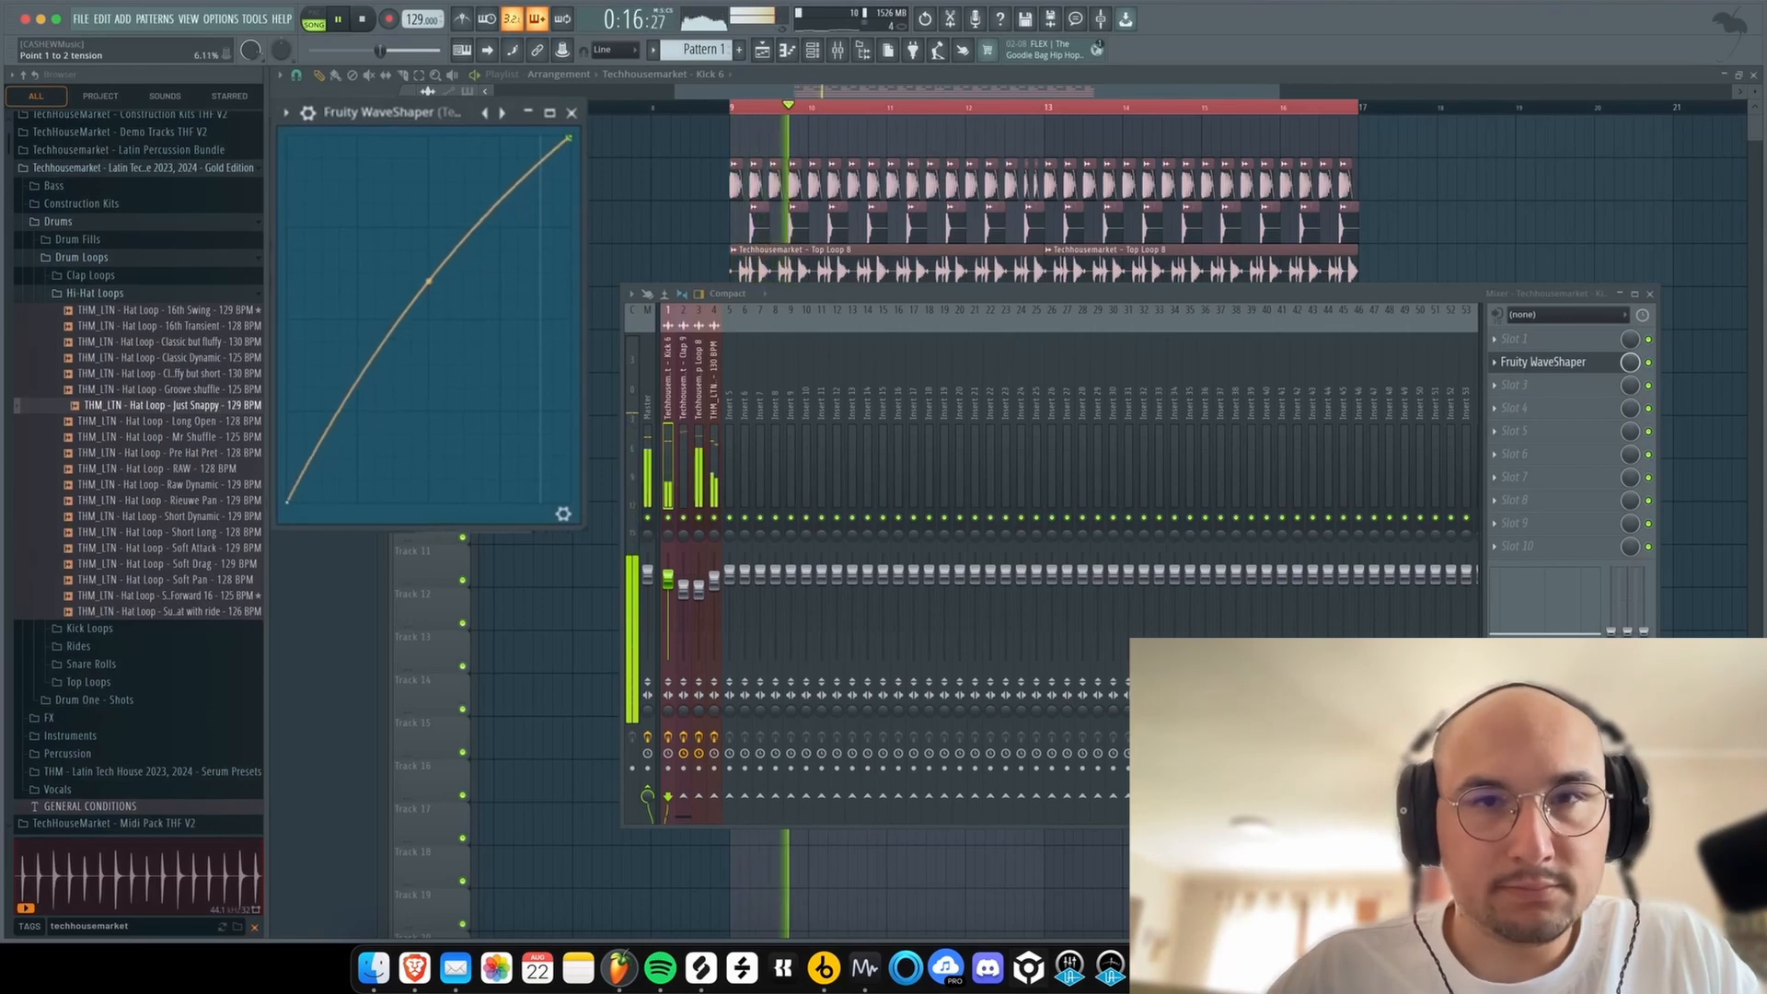
left_click(697, 405)
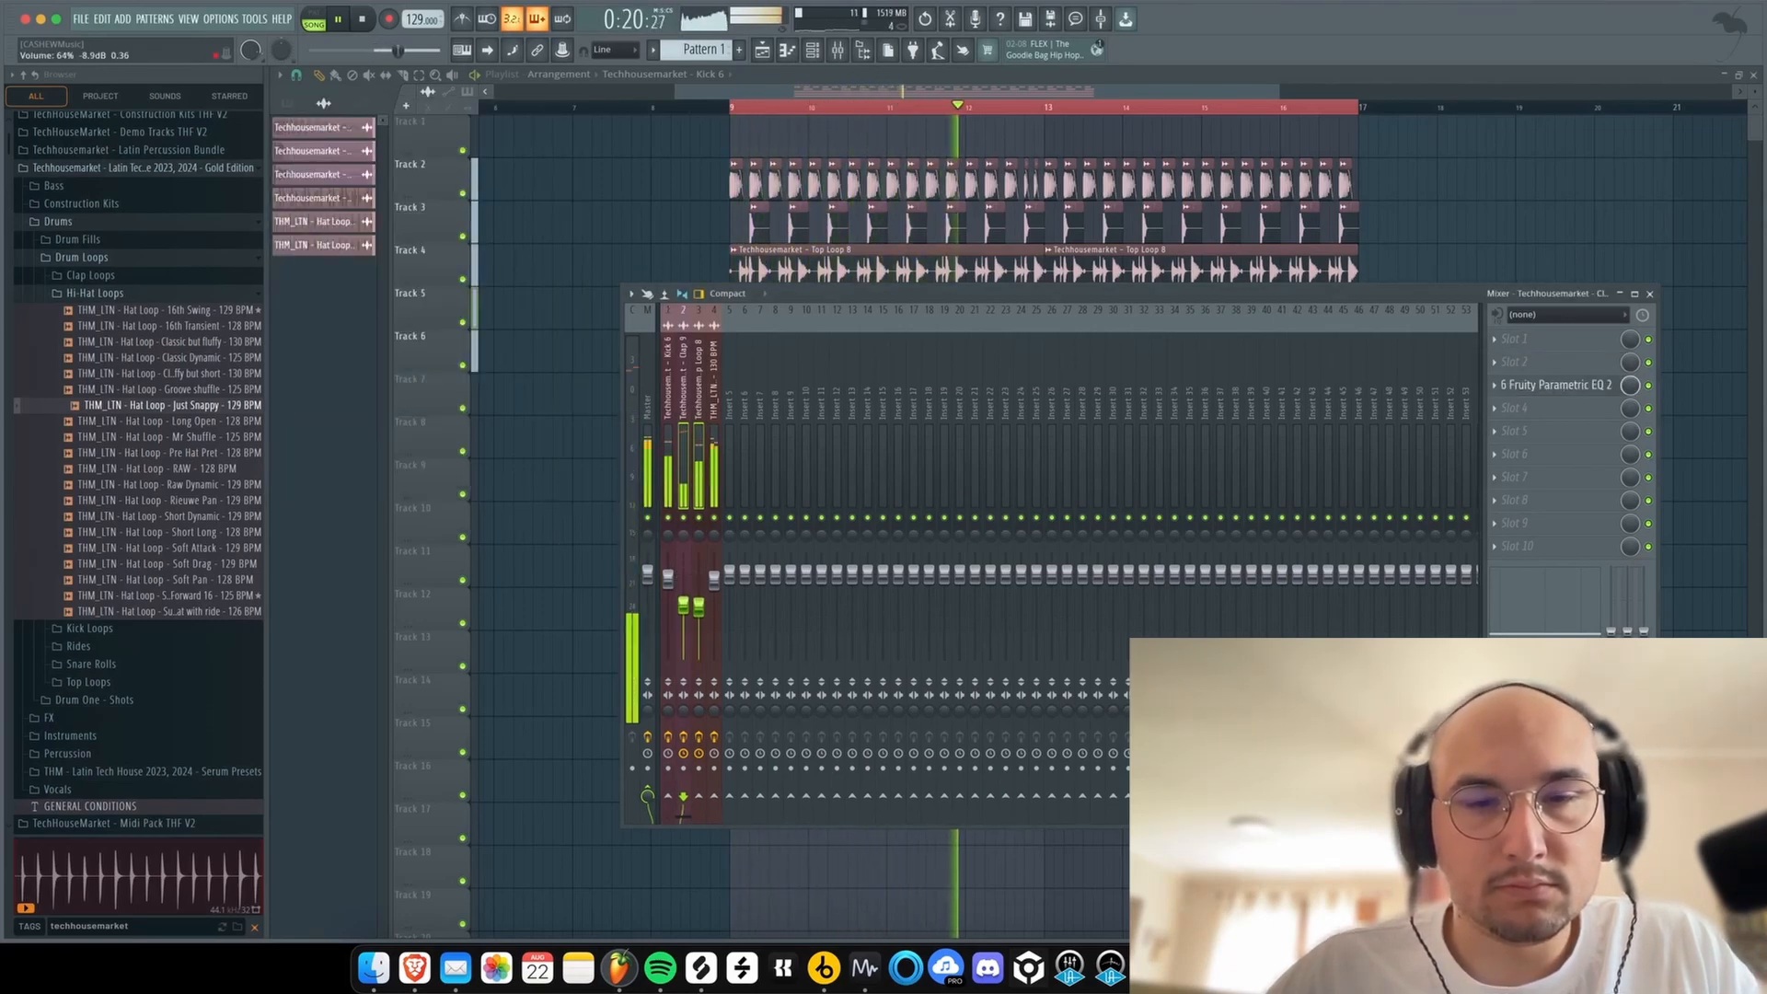
left_click(709, 440)
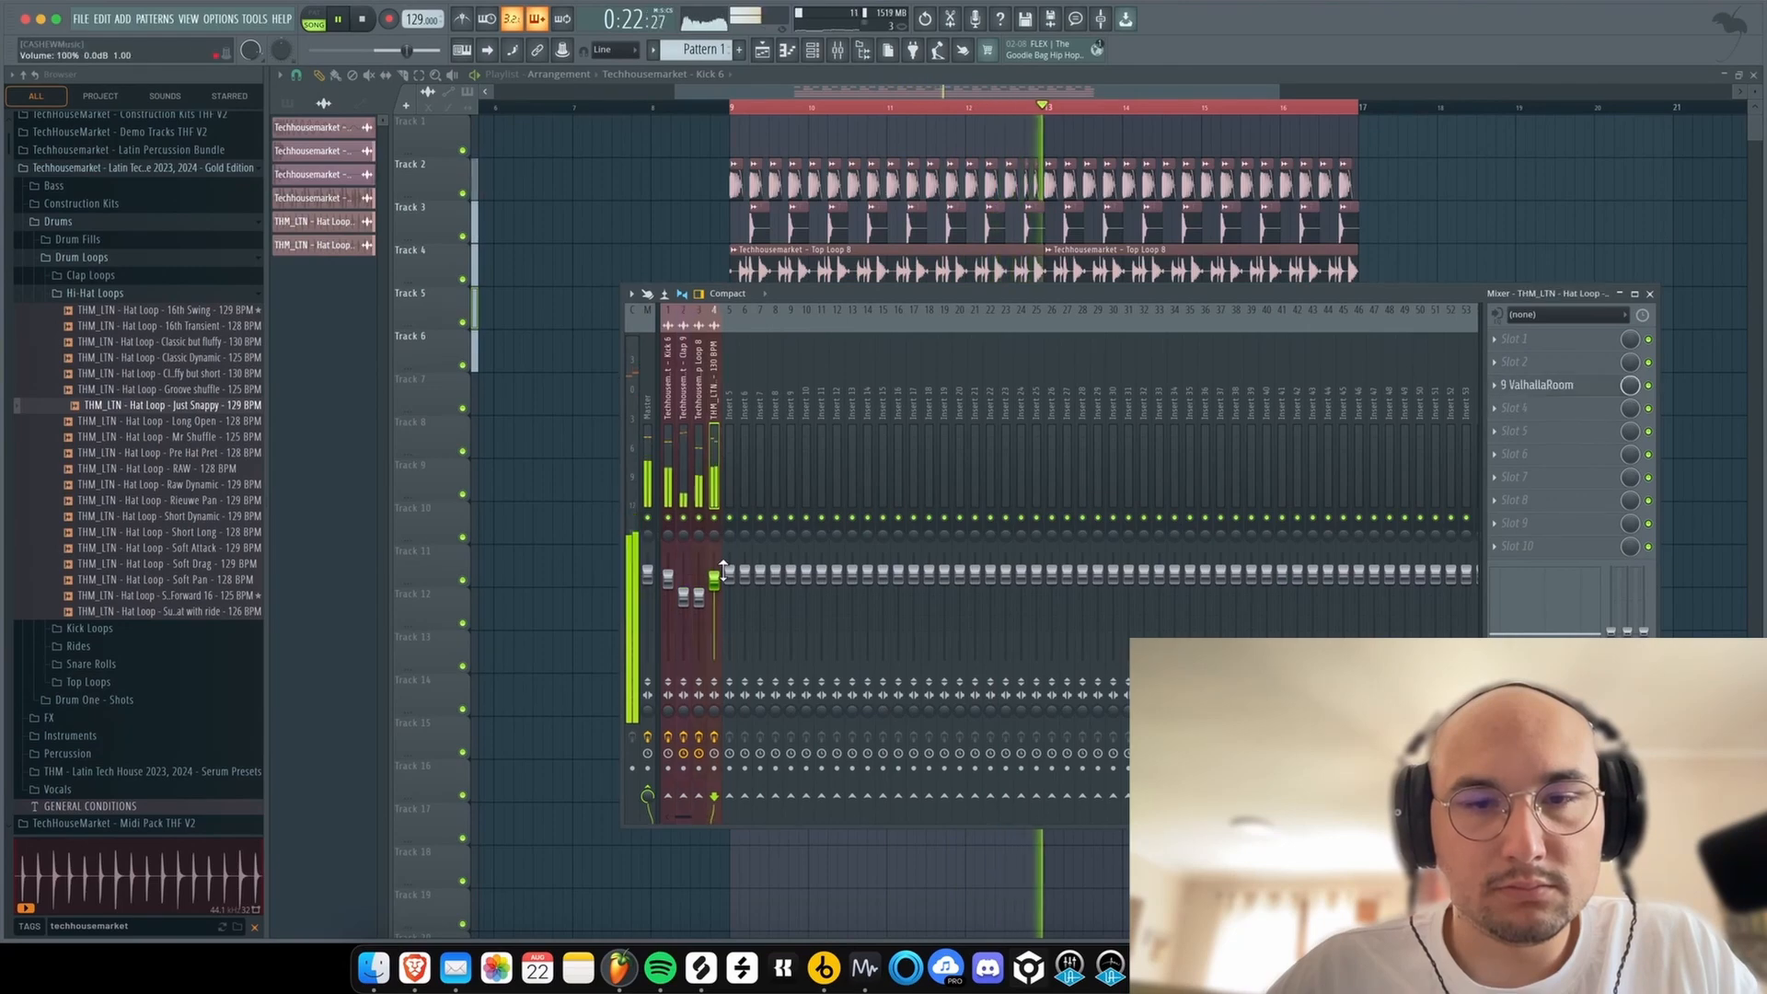
- Add Fruity Fast Dist in slot 2 of the clap's mixer track and listen to the groove
left_click(1628, 371)
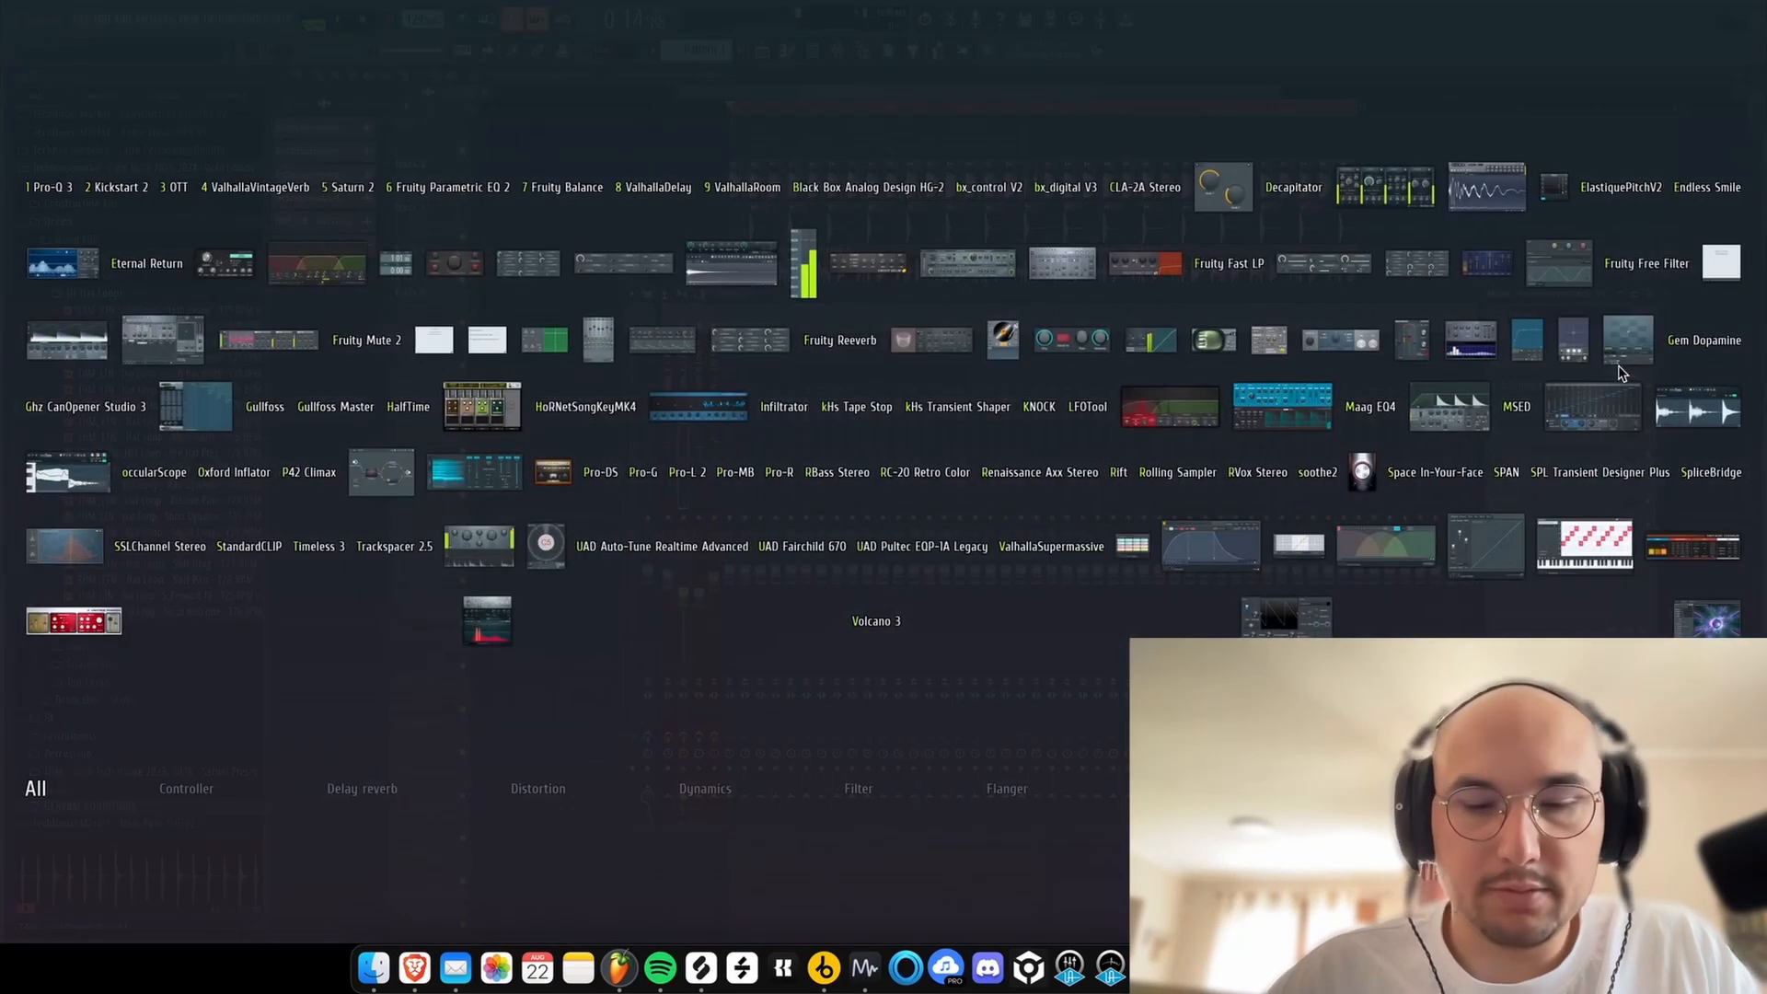
left_click(1236, 270)
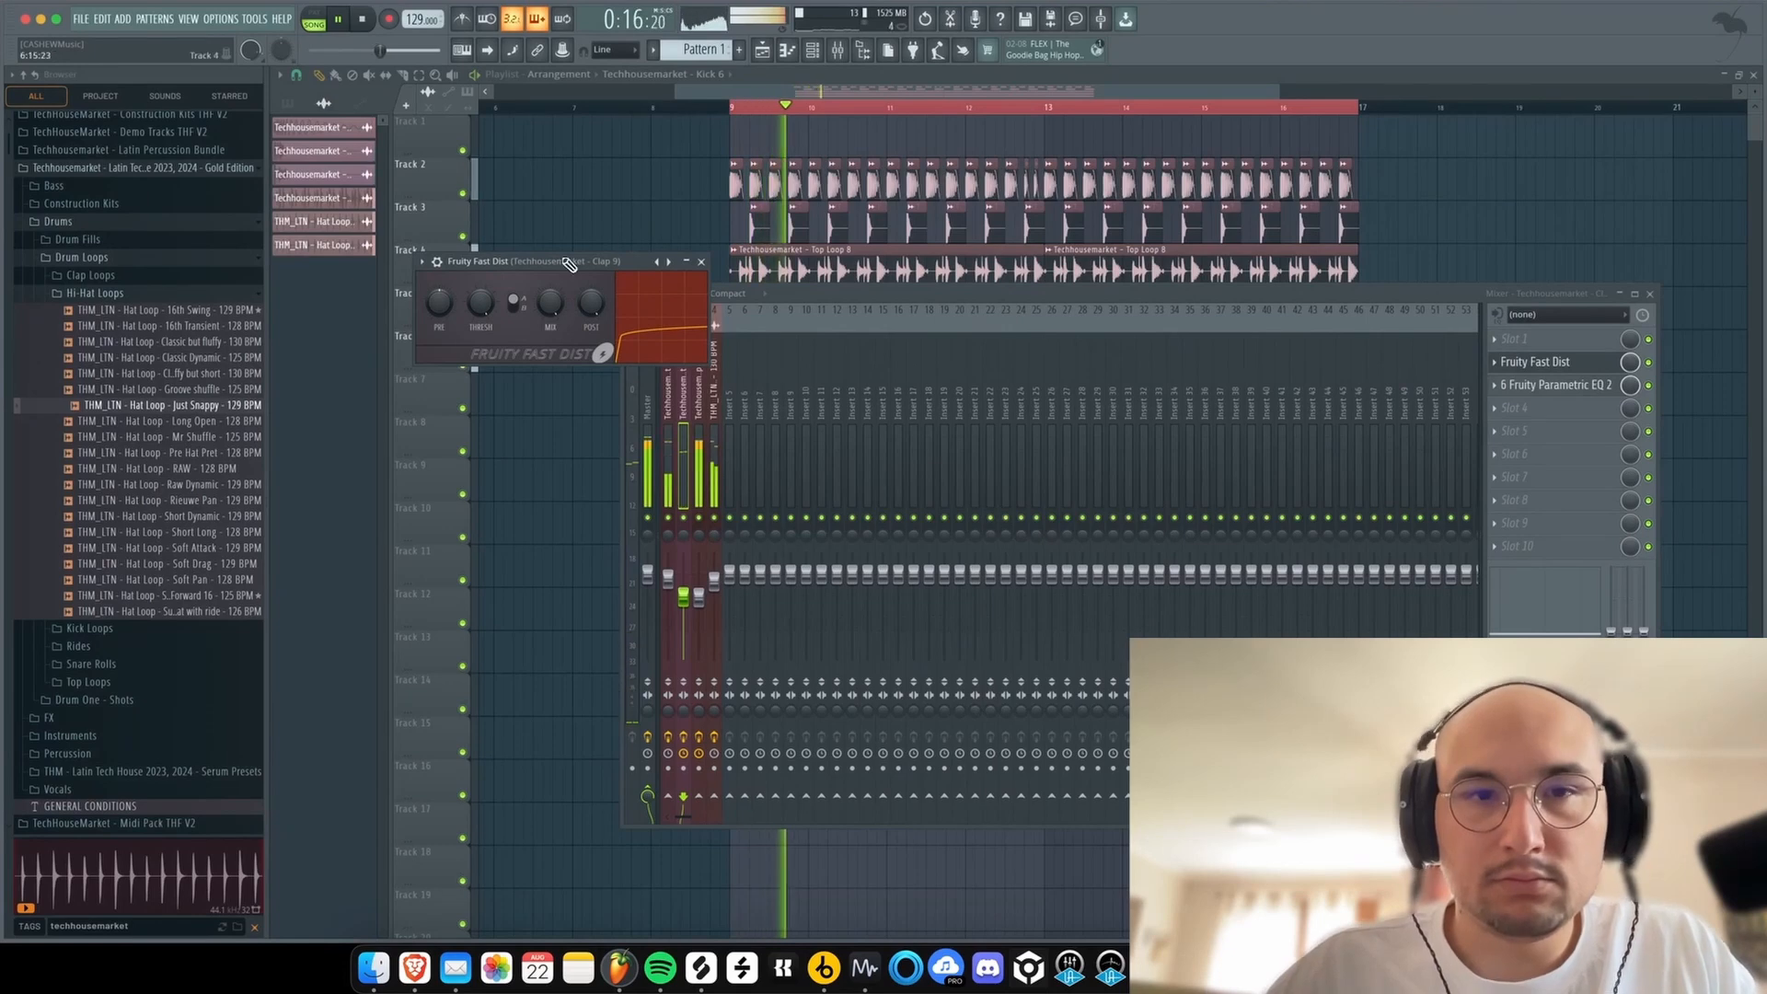
left_click(700, 261)
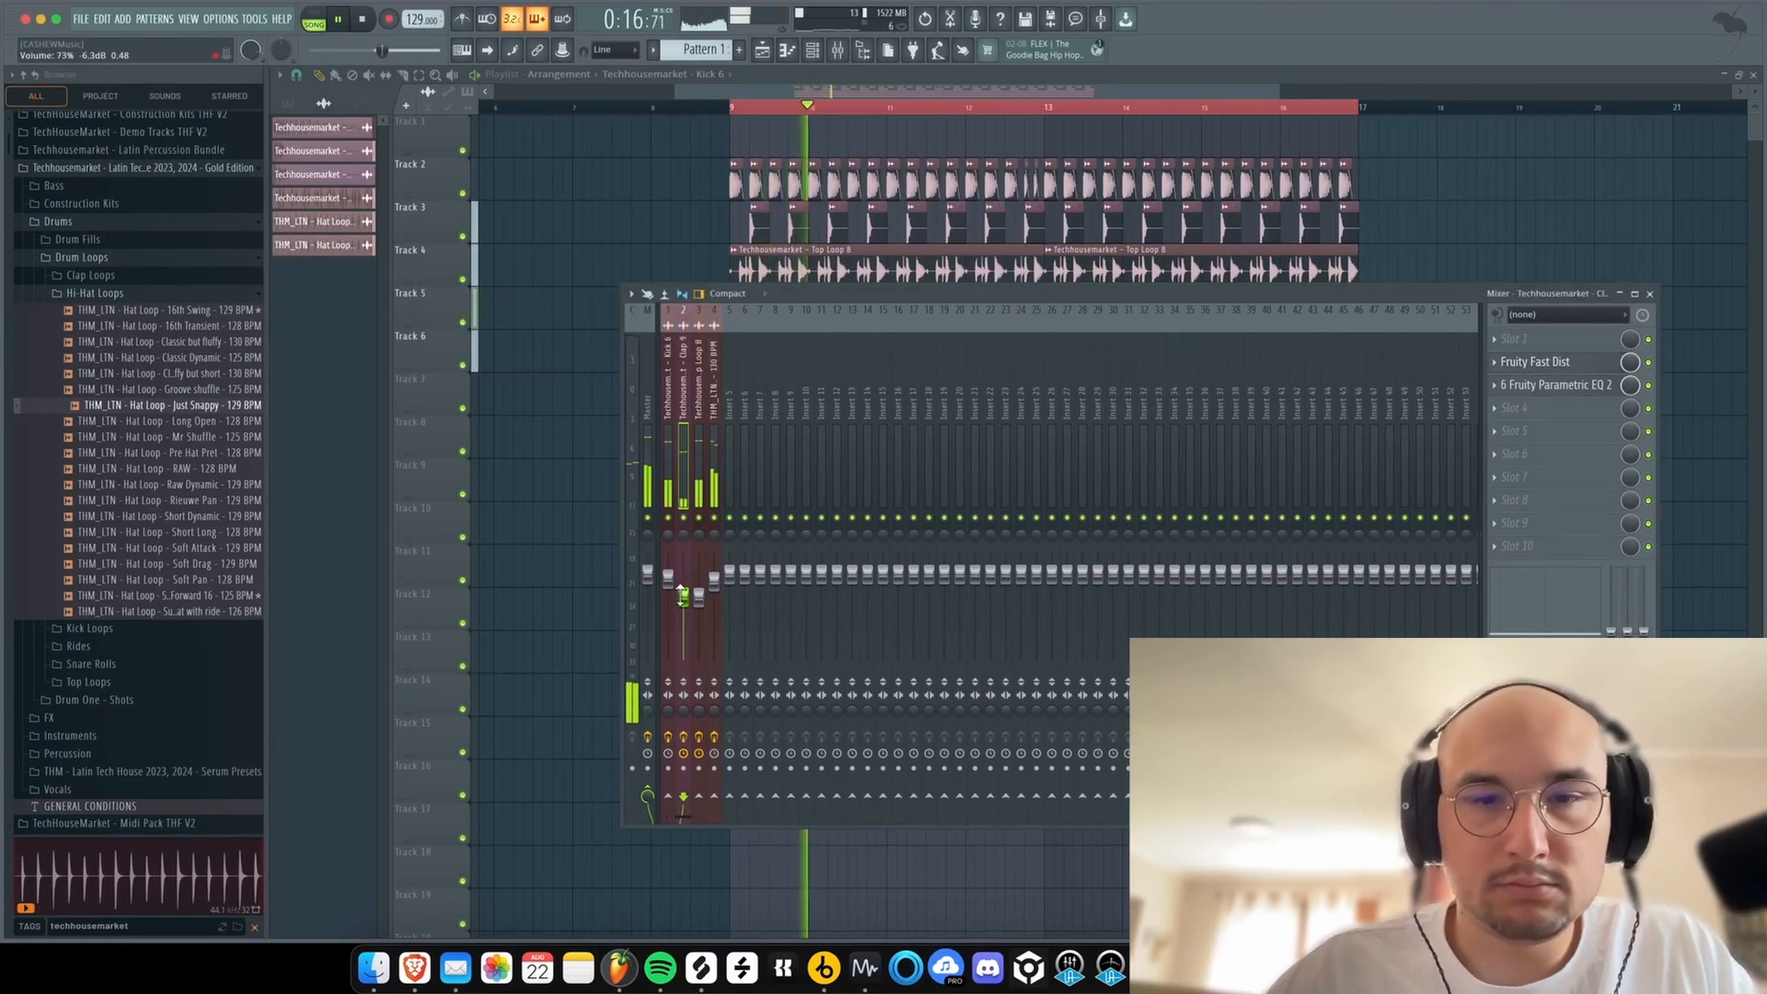
key("F9")
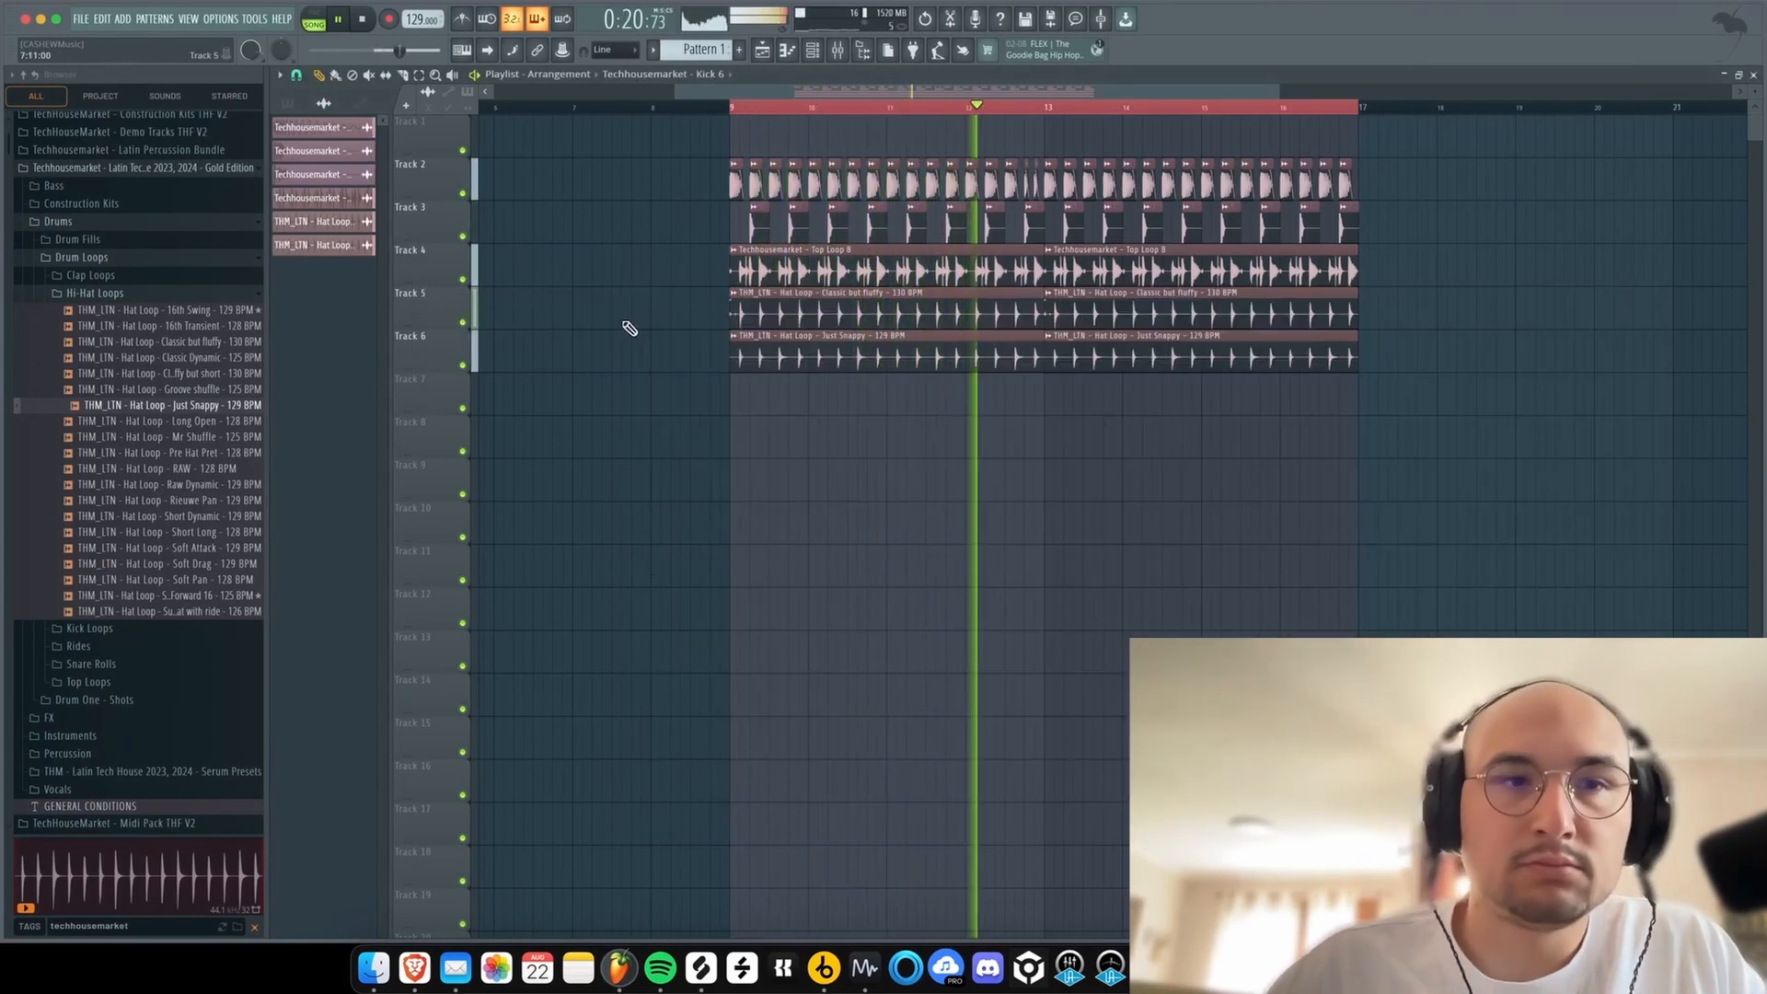
key("space")
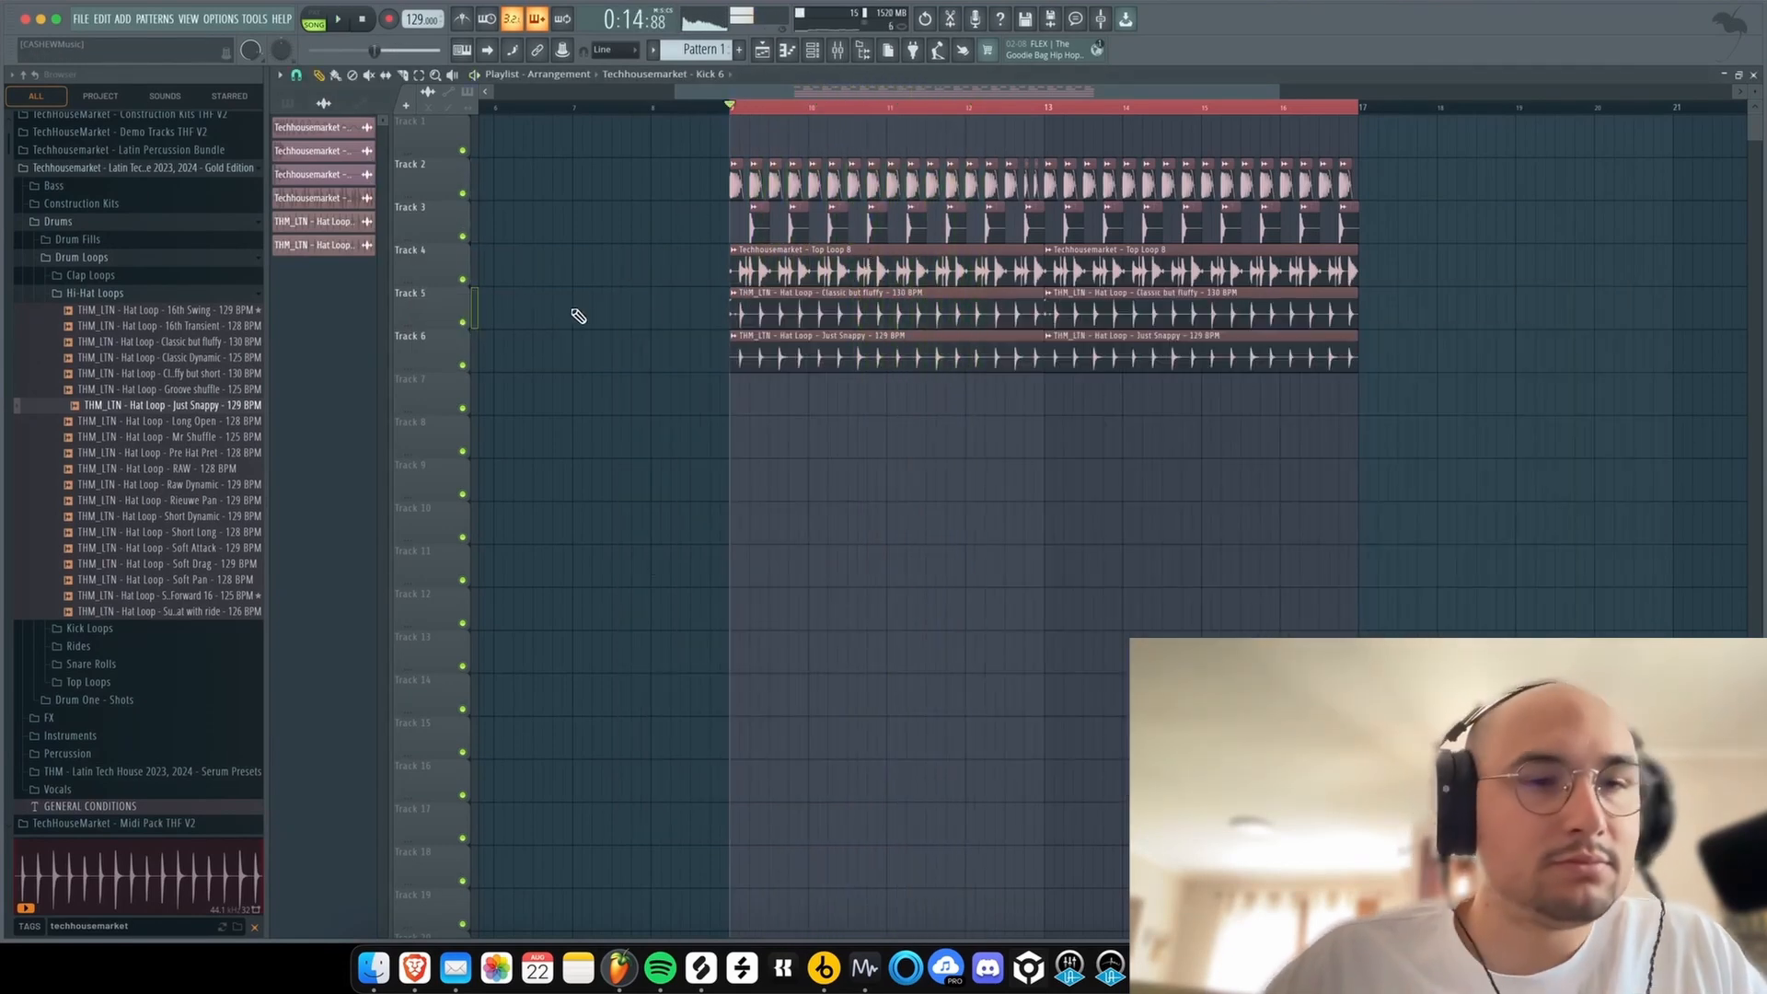
- Add a 3x Osc channel to Pattern 1 and set its first oscillator to a square wave
left_click(124, 187)
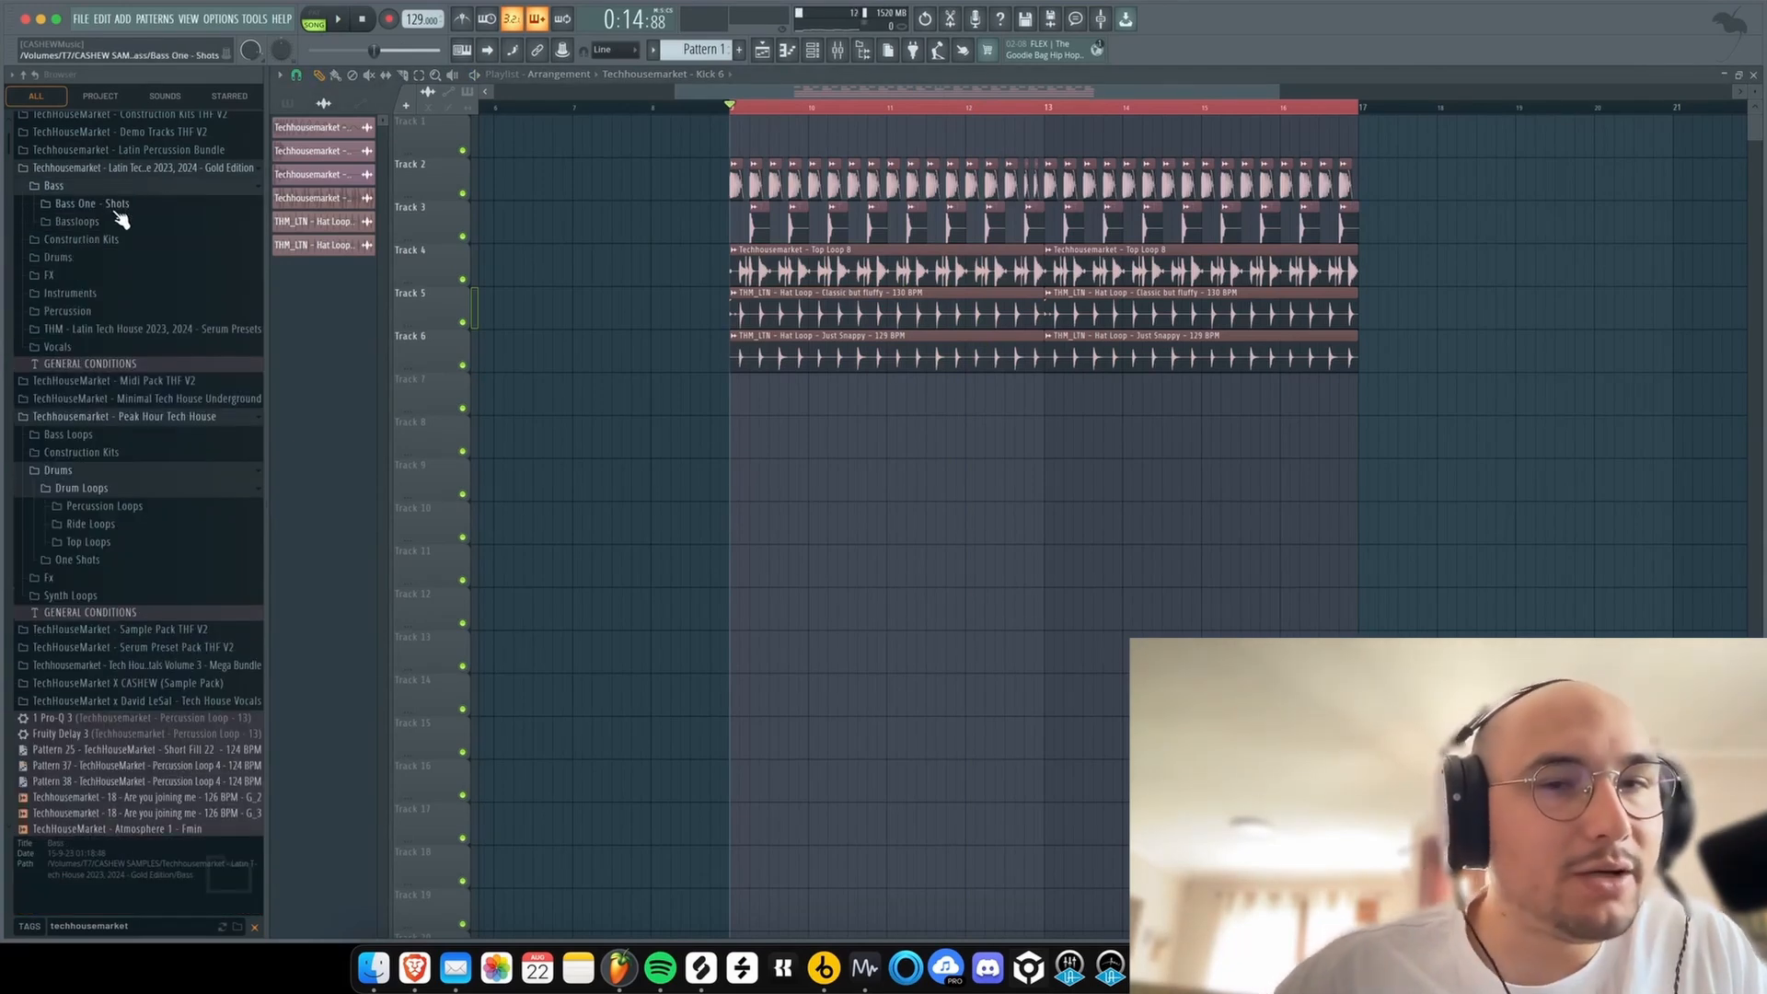
scroll(799, 369, "down", 3)
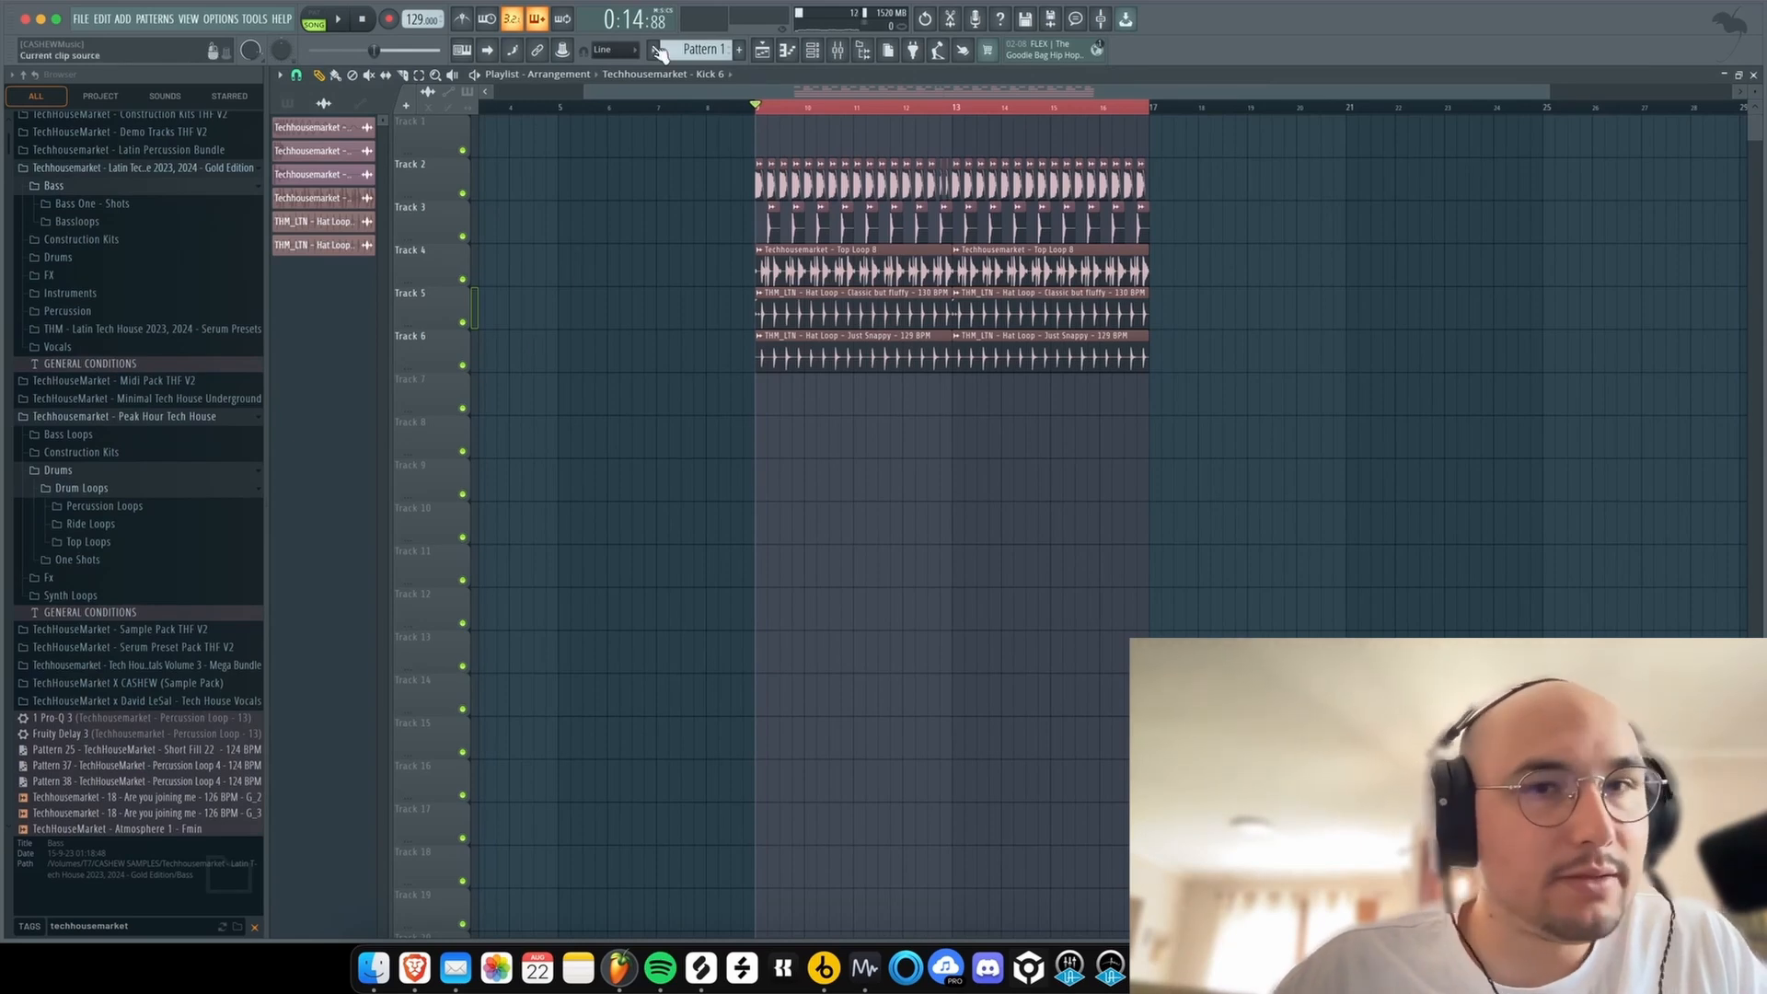
left_click_drag(708, 39, 708, 29)
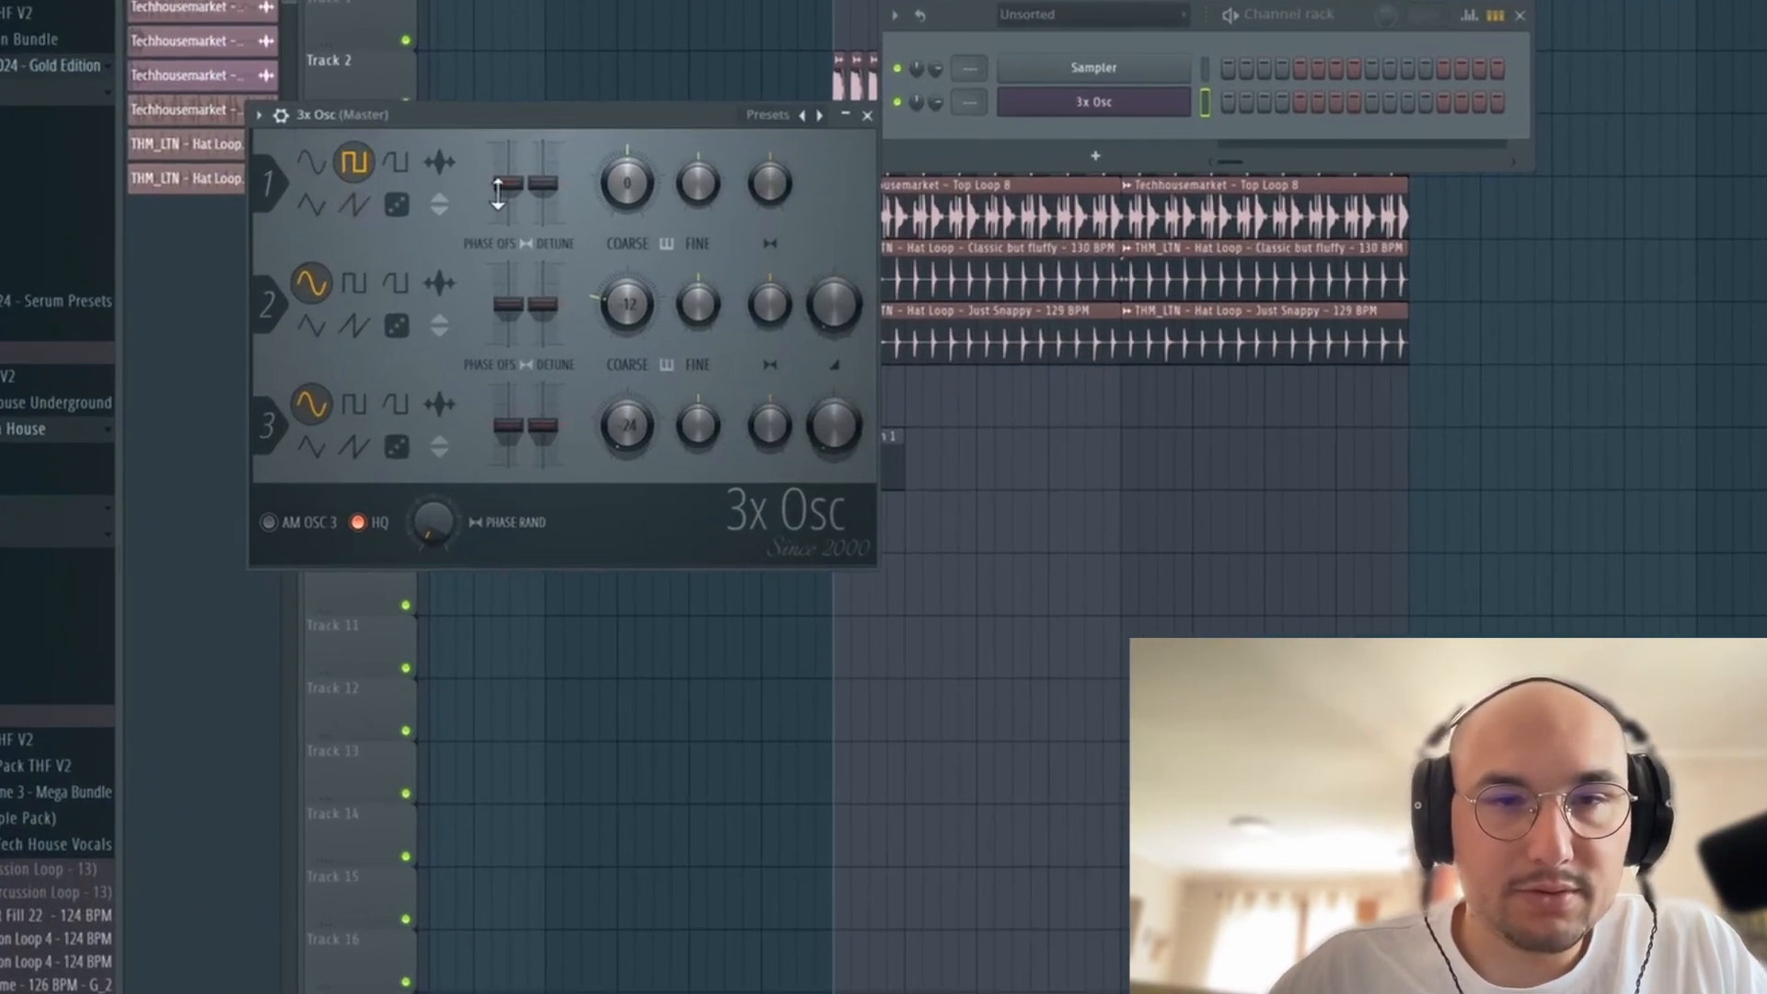
- Shorten the 3x Osc volume envelope's hold and give its Mod X envelope no attack or hold, a short decay and a small amount
left_click(281, 115)
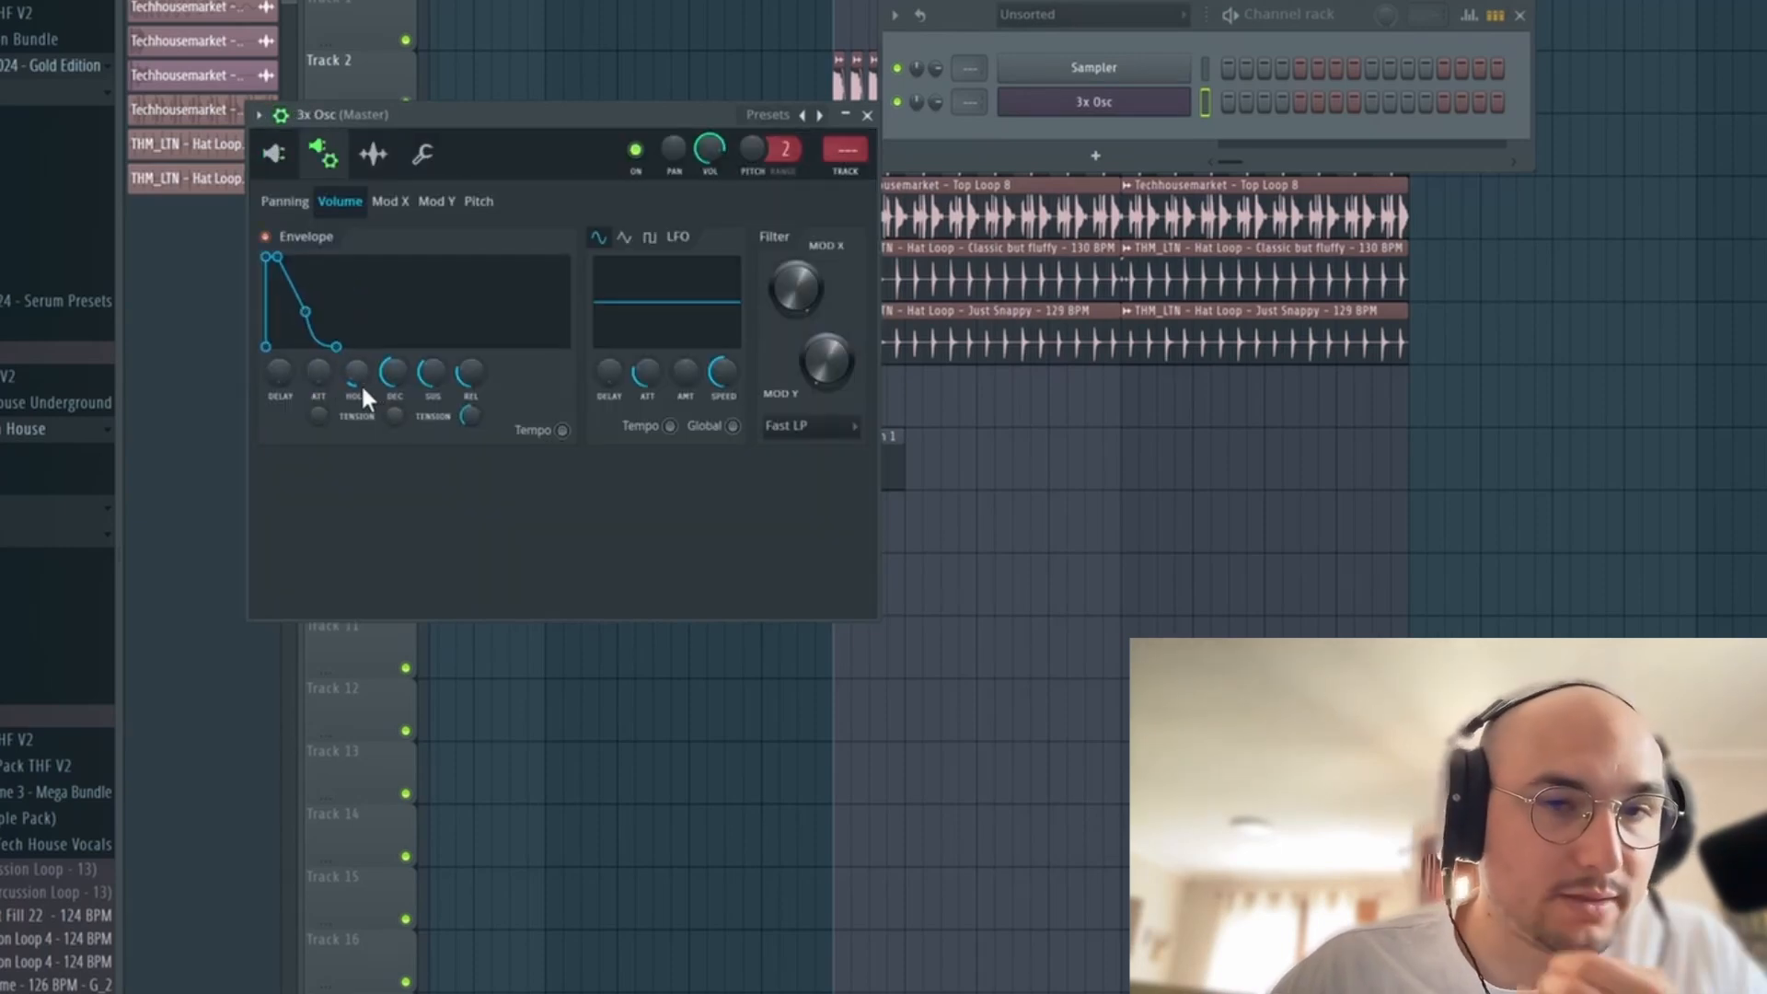
left_click_drag(366, 396, 366, 424)
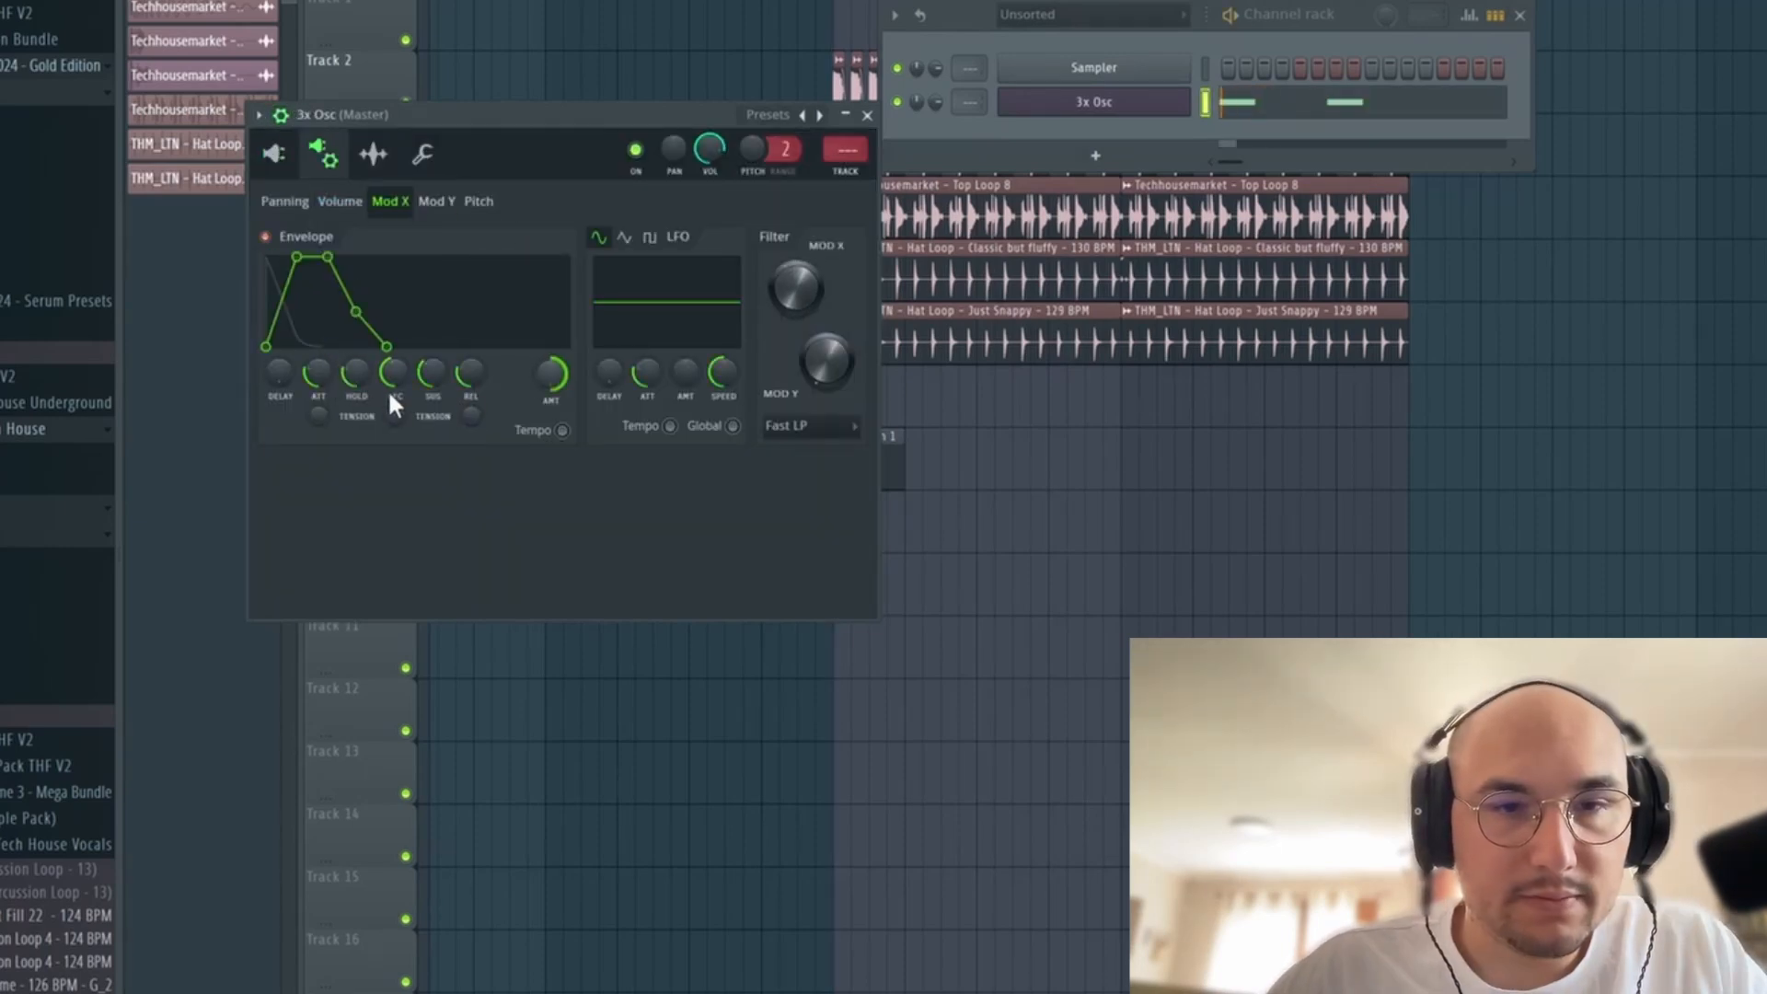
left_click_drag(351, 368, 351, 409)
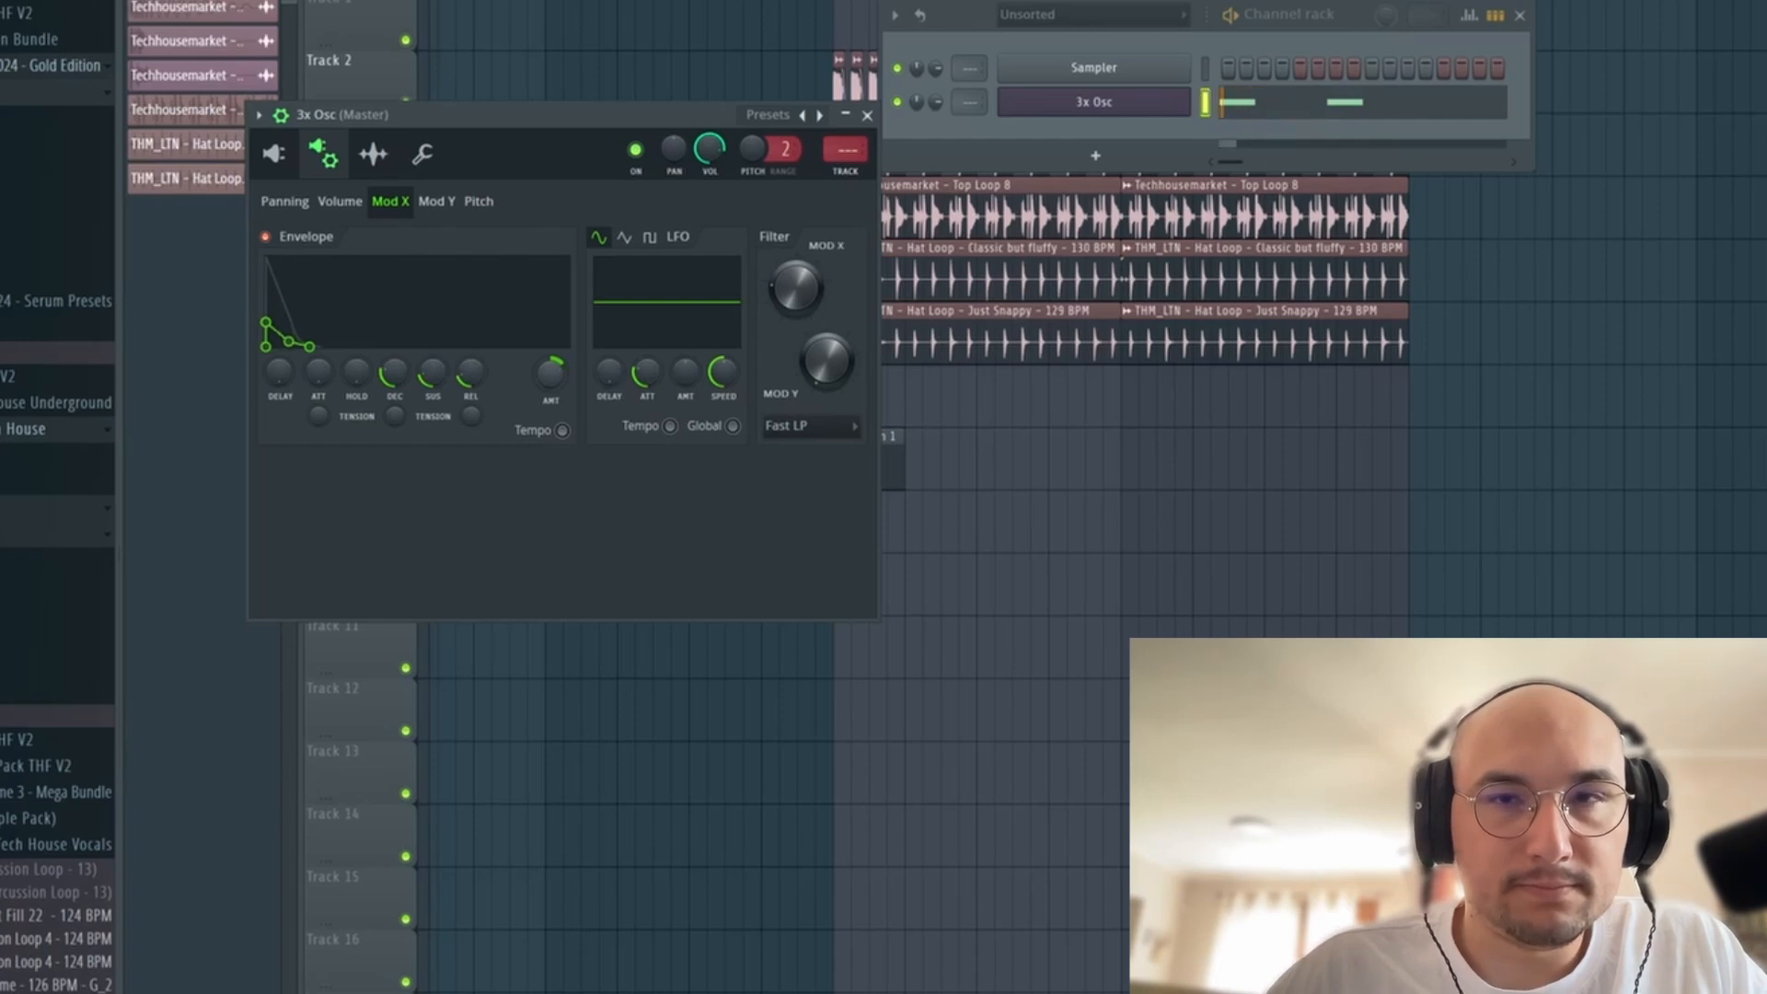
- Tune the decay, sustain and release of the 3x Osc volume envelope to get a short pluck
left_click(355, 202)
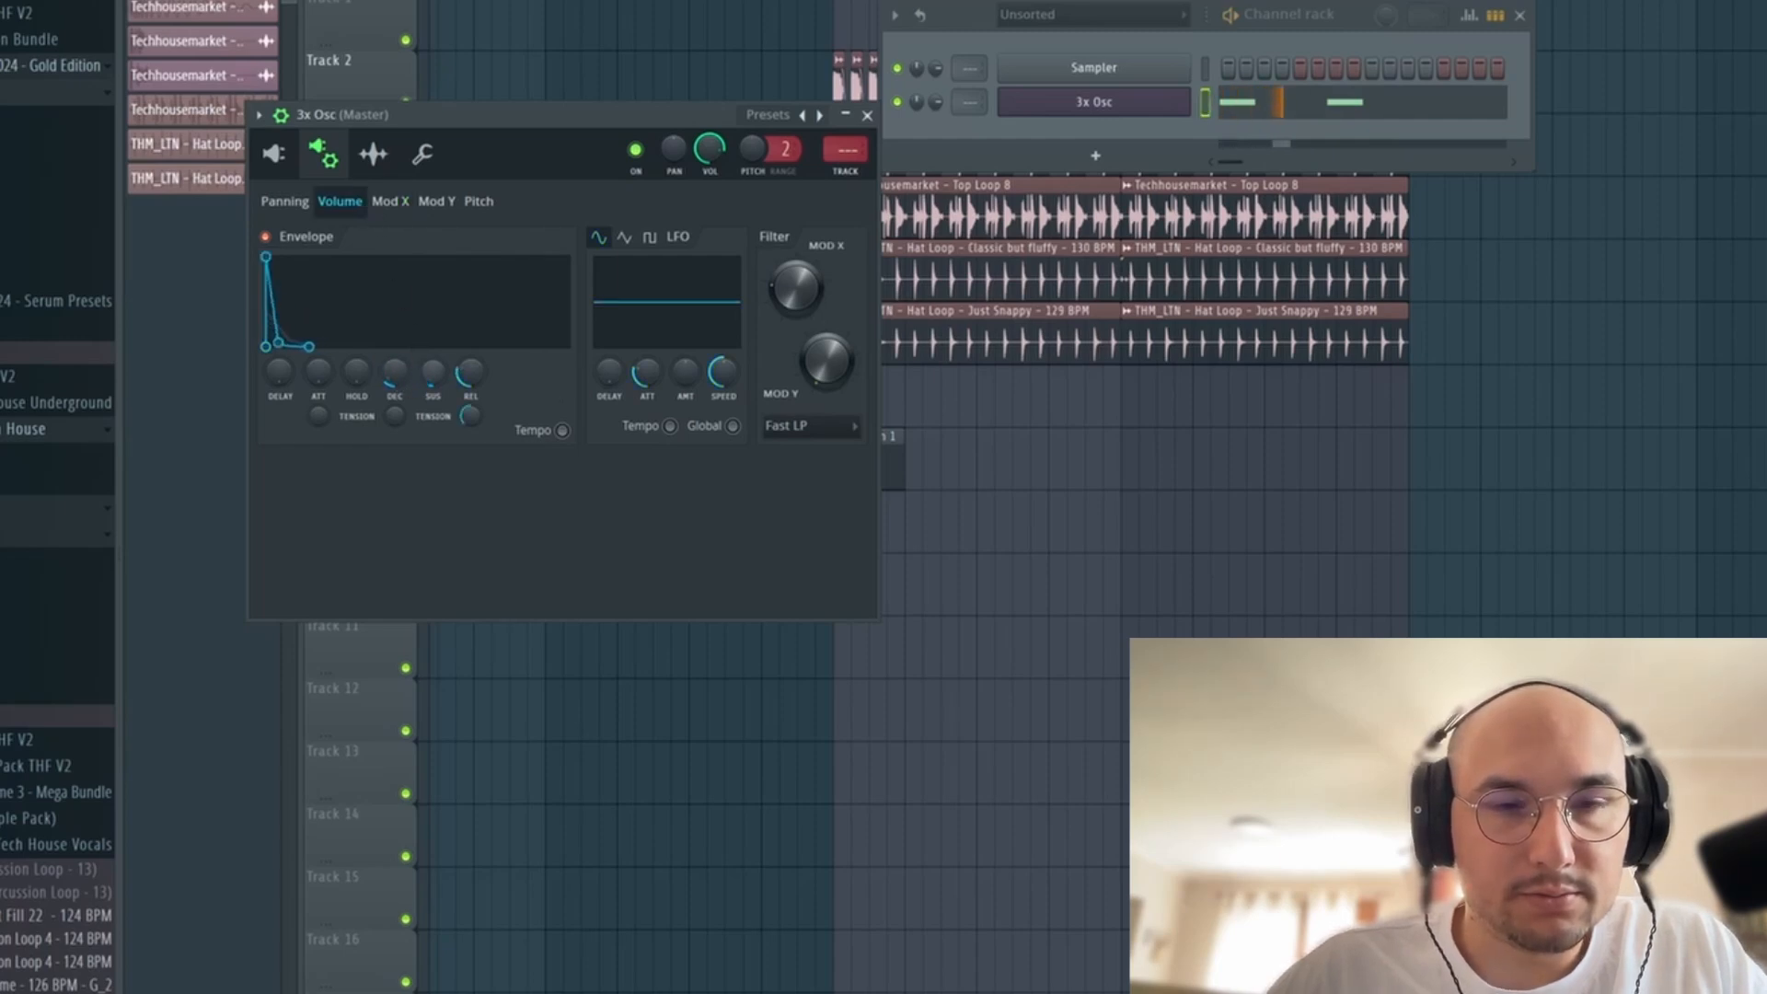
left_click_drag(429, 371, 463, 389)
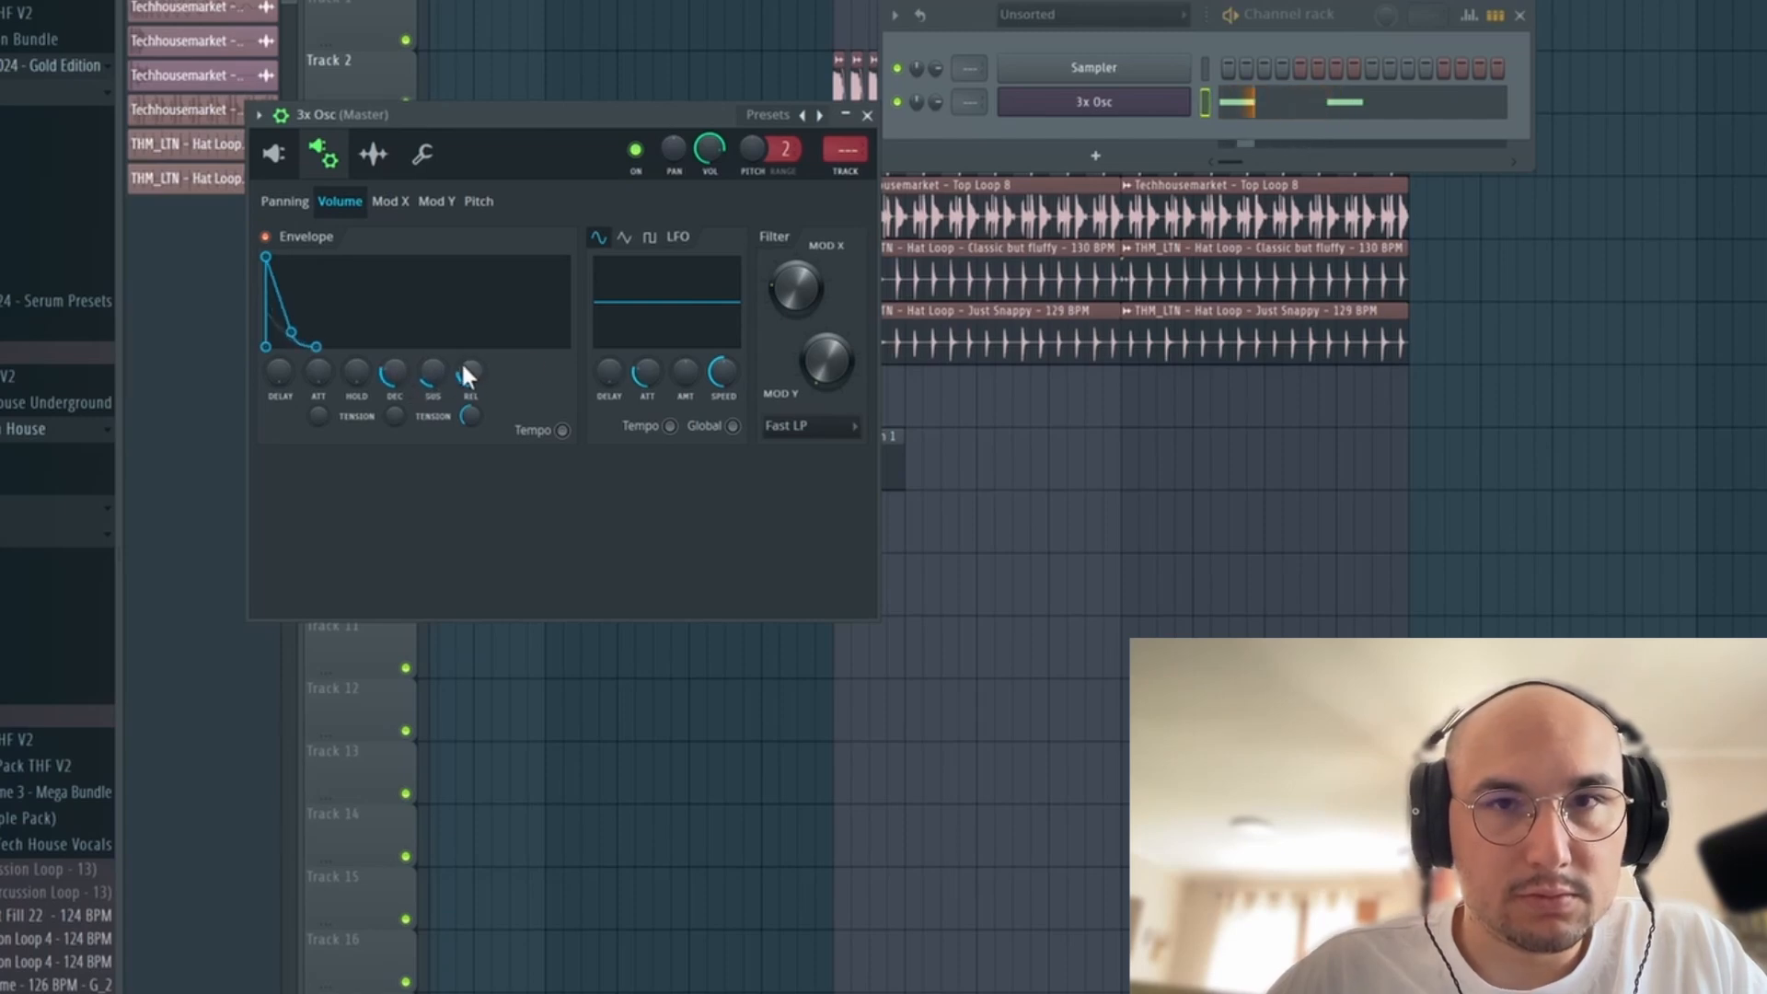
left_click(867, 115)
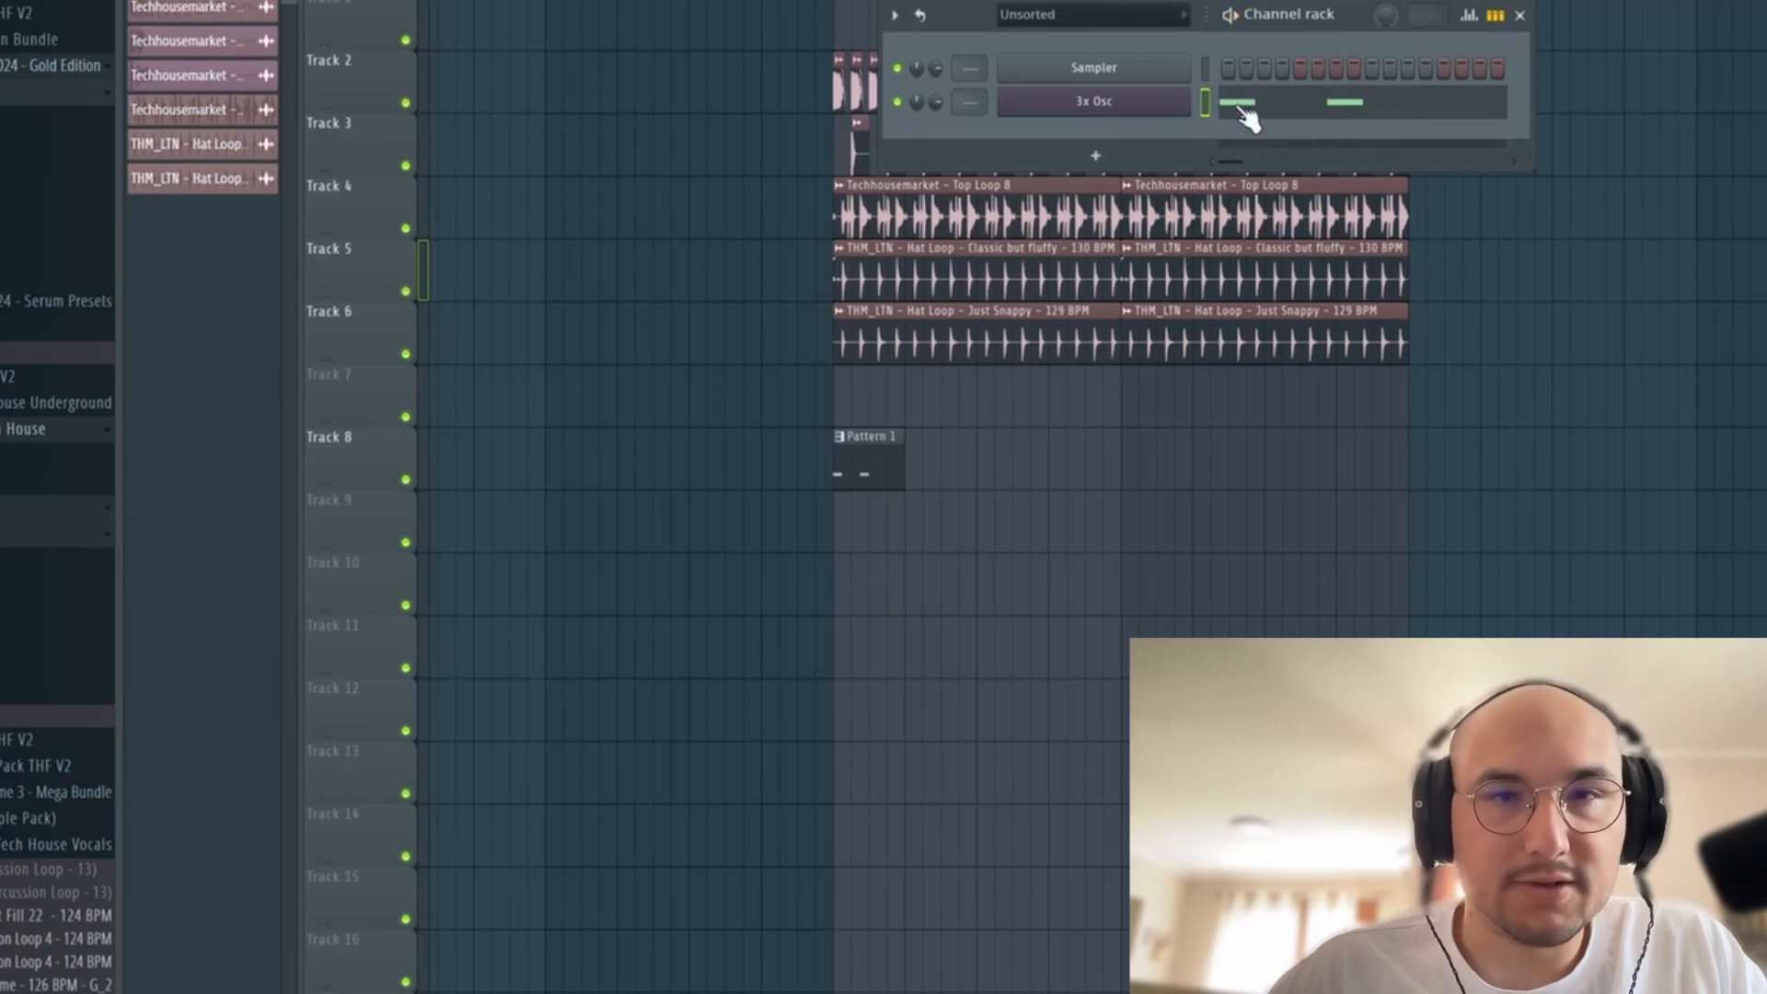
- Route the 3x Osc channel to mixer track 5
left_click(1244, 108)
key("Escape")
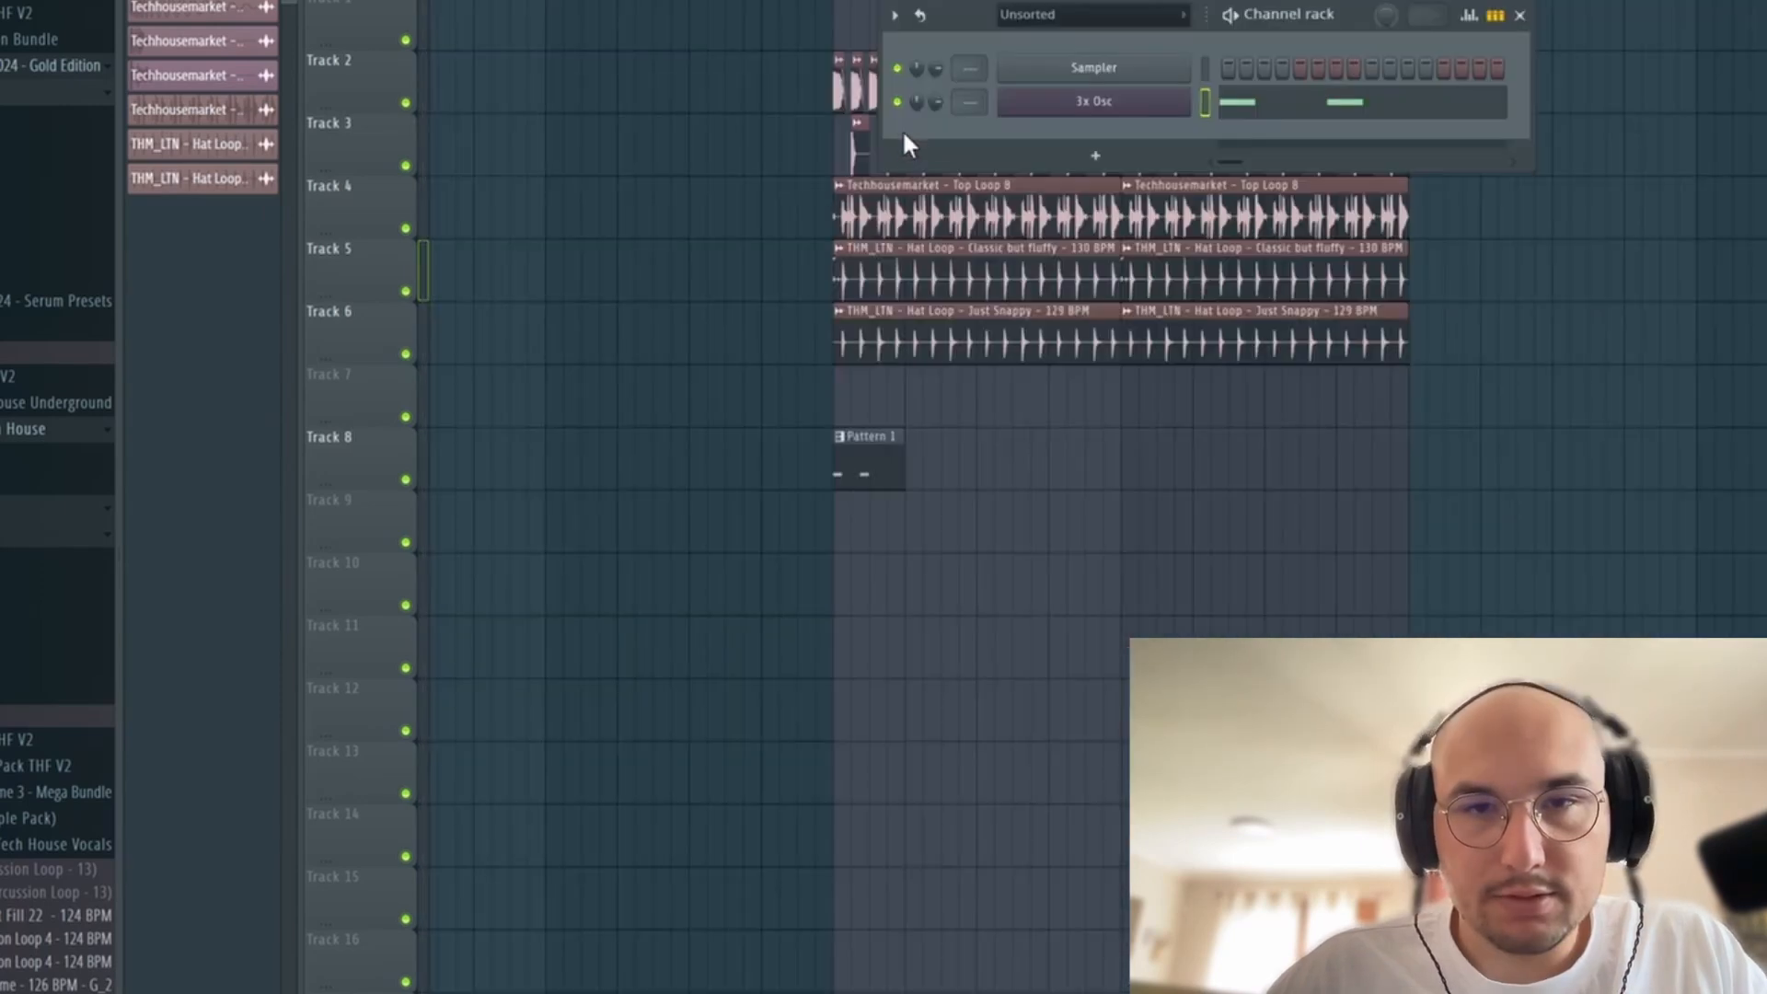
left_click(1089, 105)
left_click_drag(838, 147, 838, 179)
left_click(1256, 109)
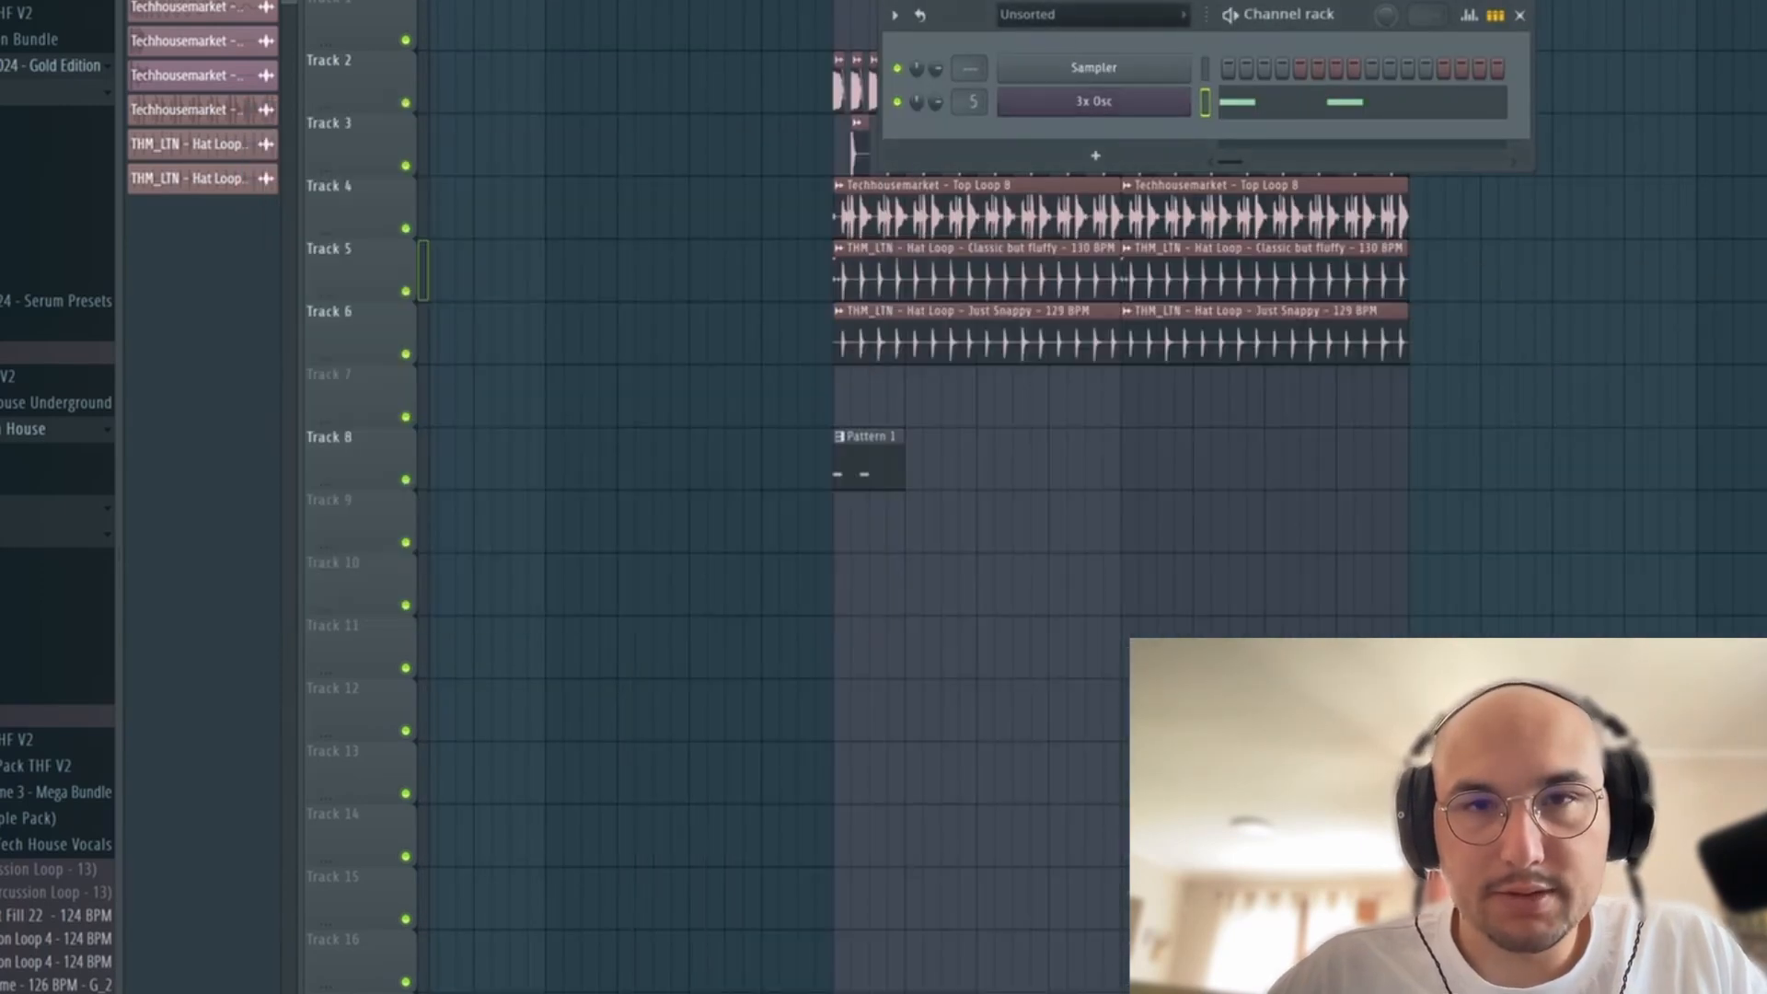
- Add Soundgoodizer in slot 2 of the 3x Osc mixer track and listen to the pattern
key("F9")
key("F8")
type("s")
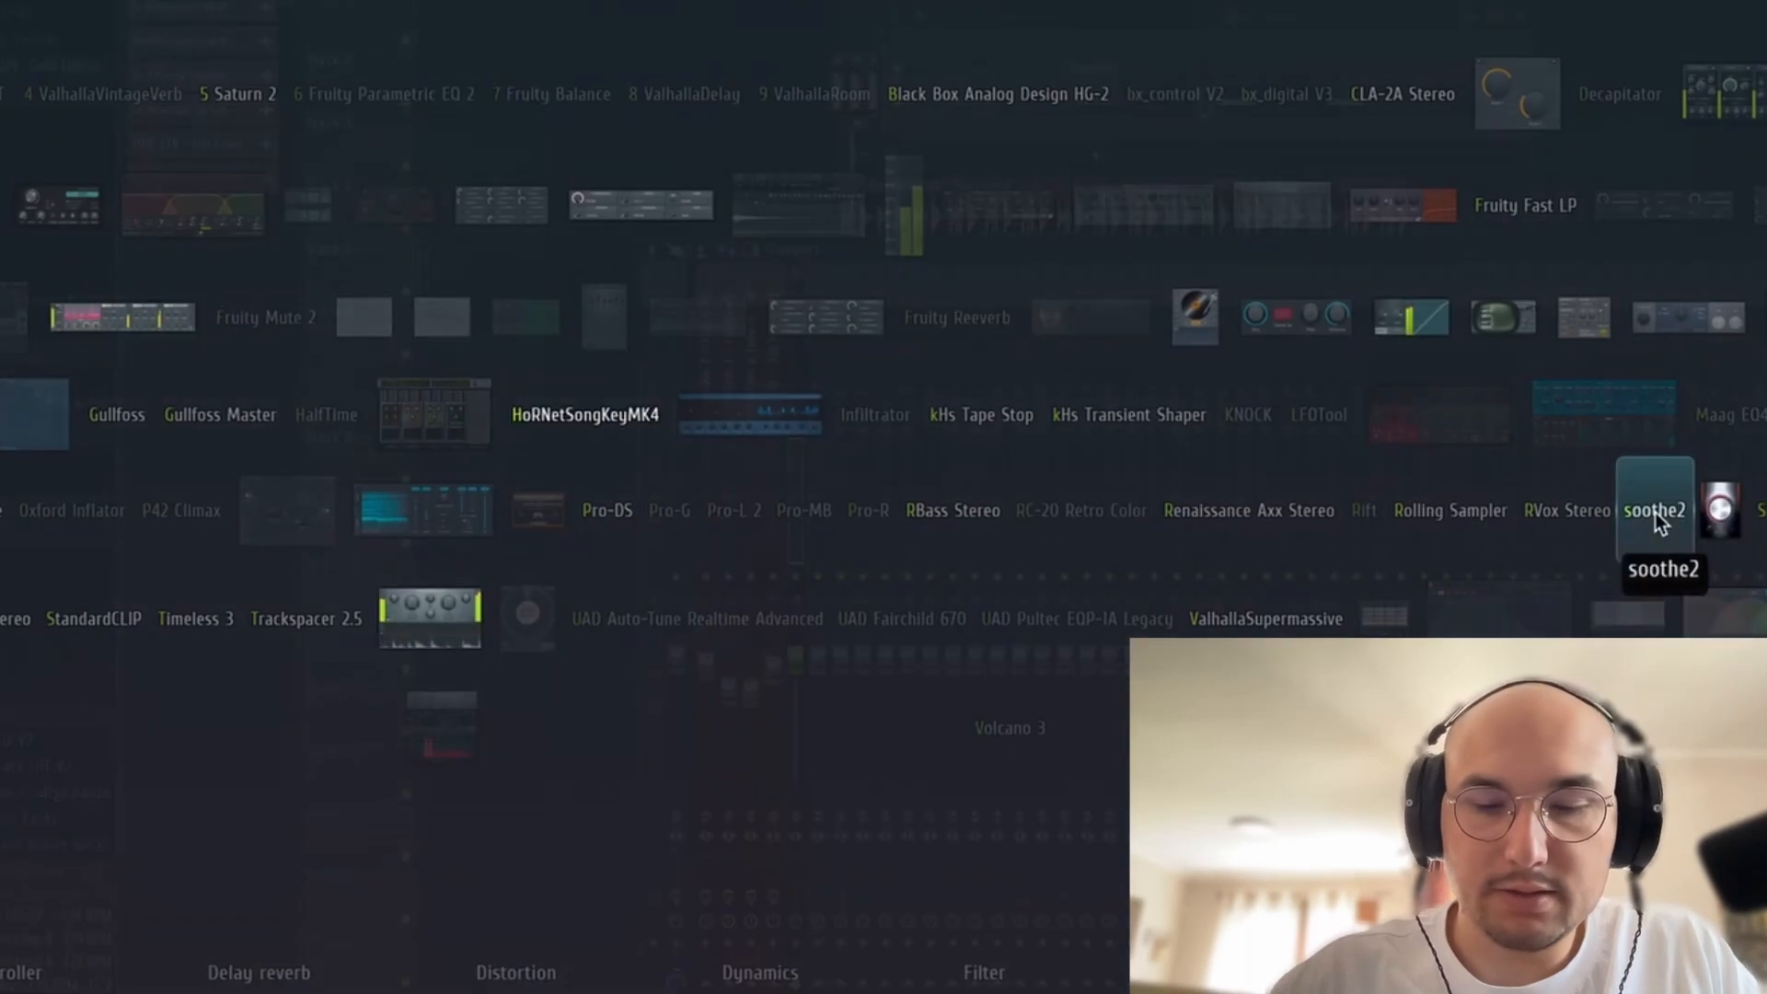
left_click(1721, 505)
key("space")
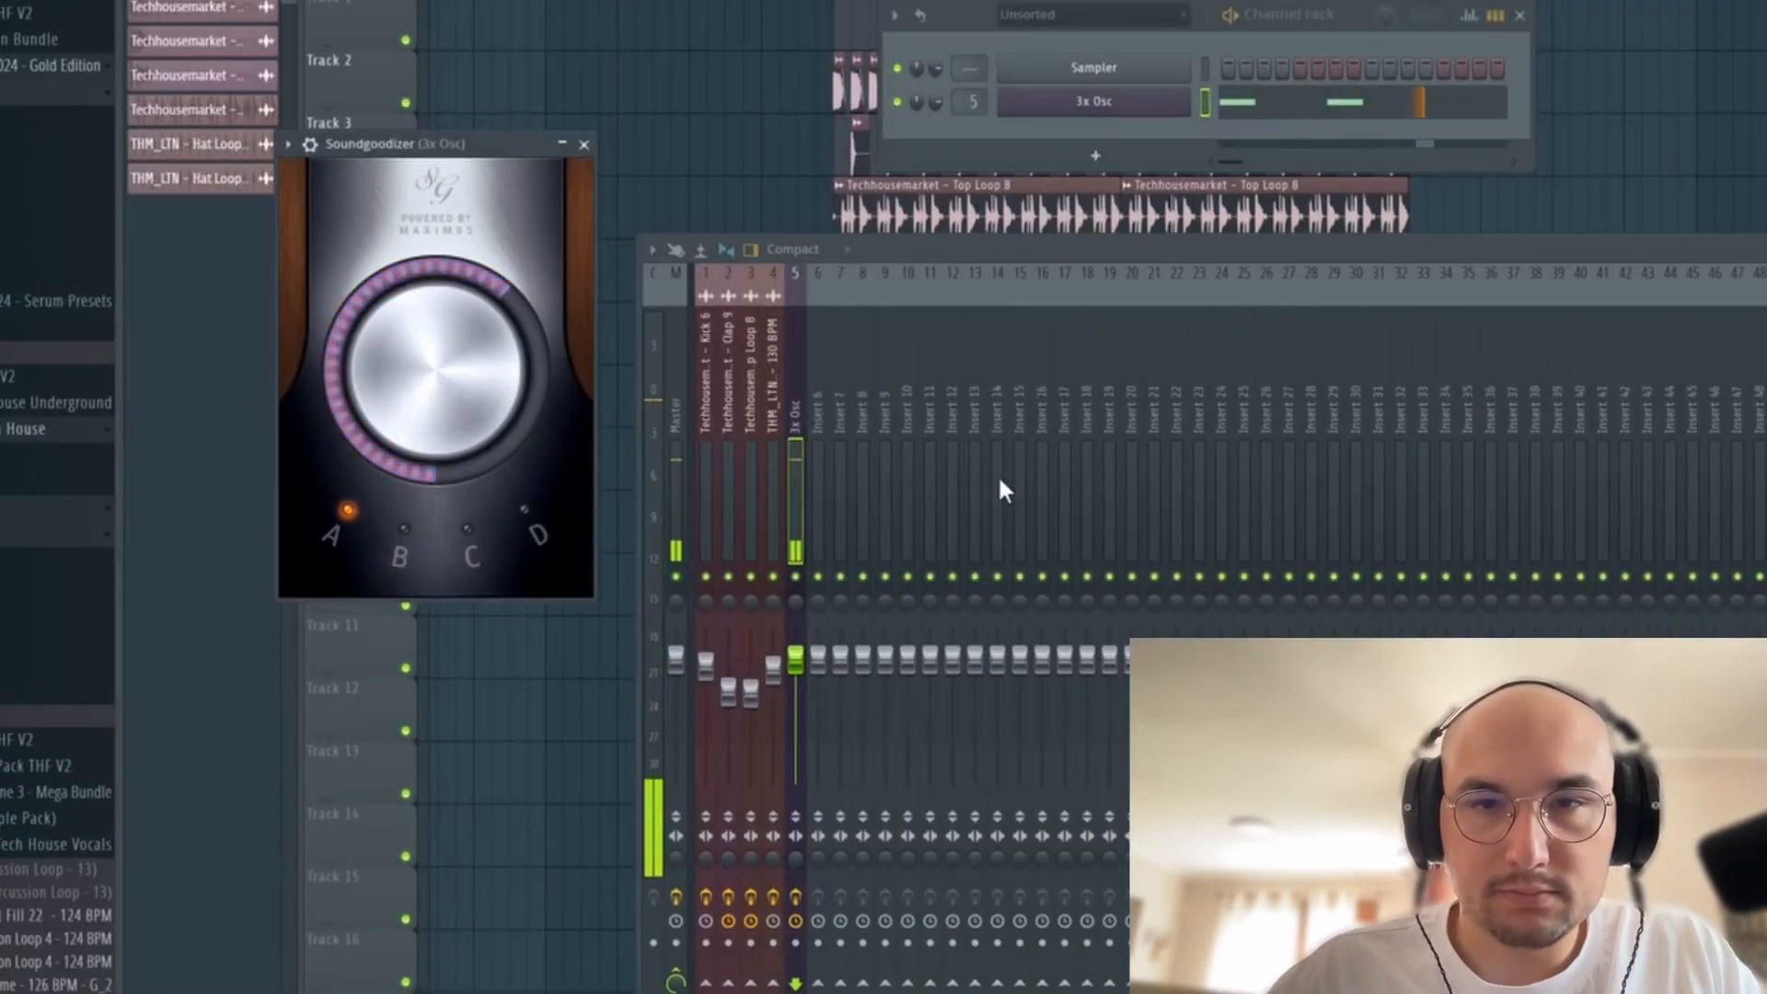
key("Escape")
- Reshape the 3x Osc Mod X envelope with a short decay, no sustain, adjusted tension and a higher amount
left_click(1102, 112)
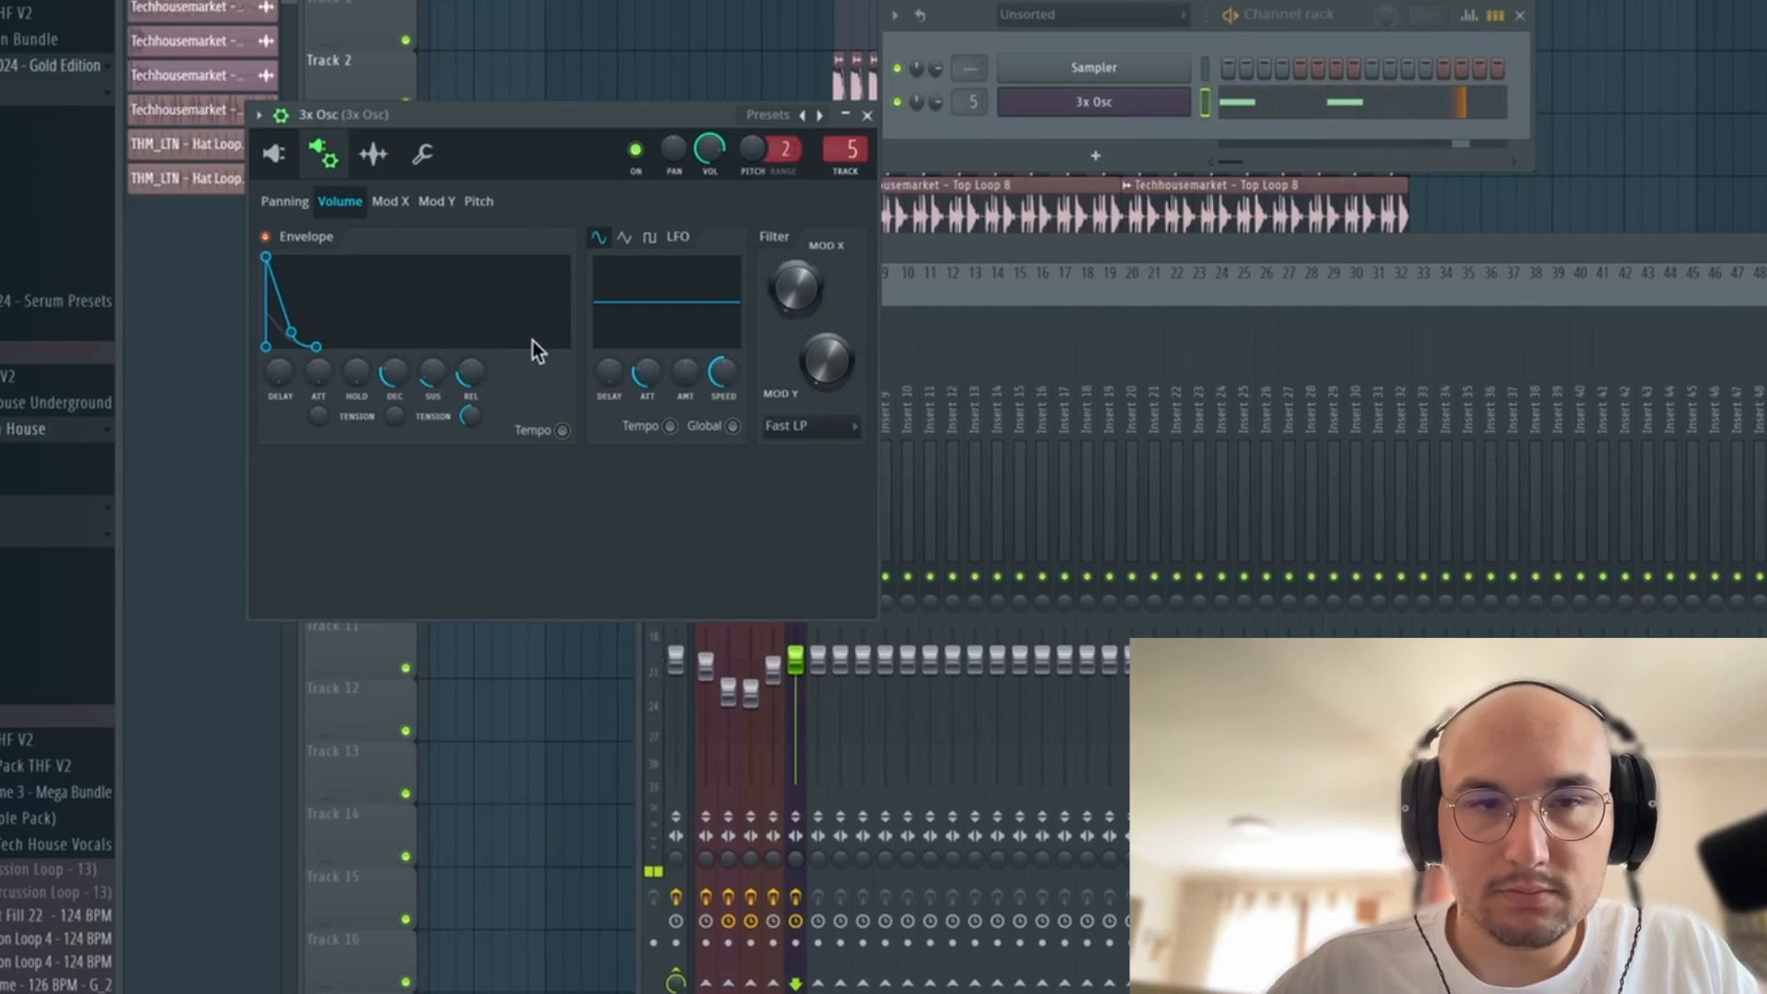
left_click(391, 202)
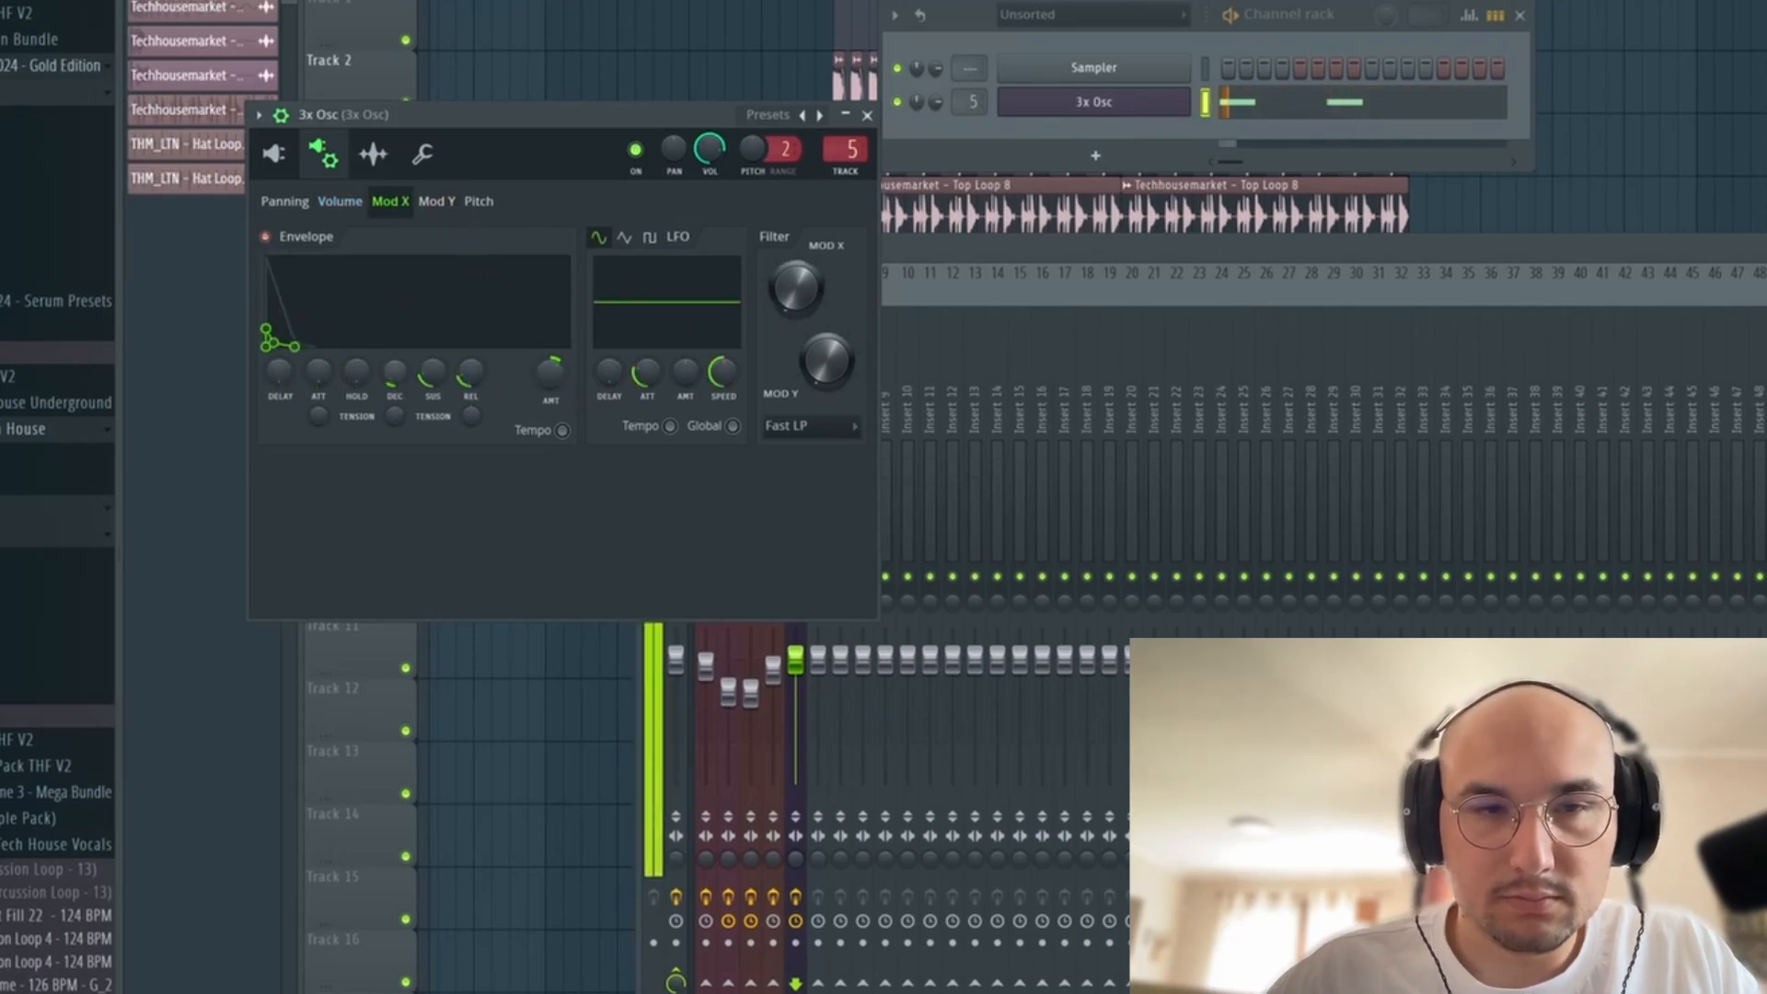
left_click_drag(394, 373, 390, 367)
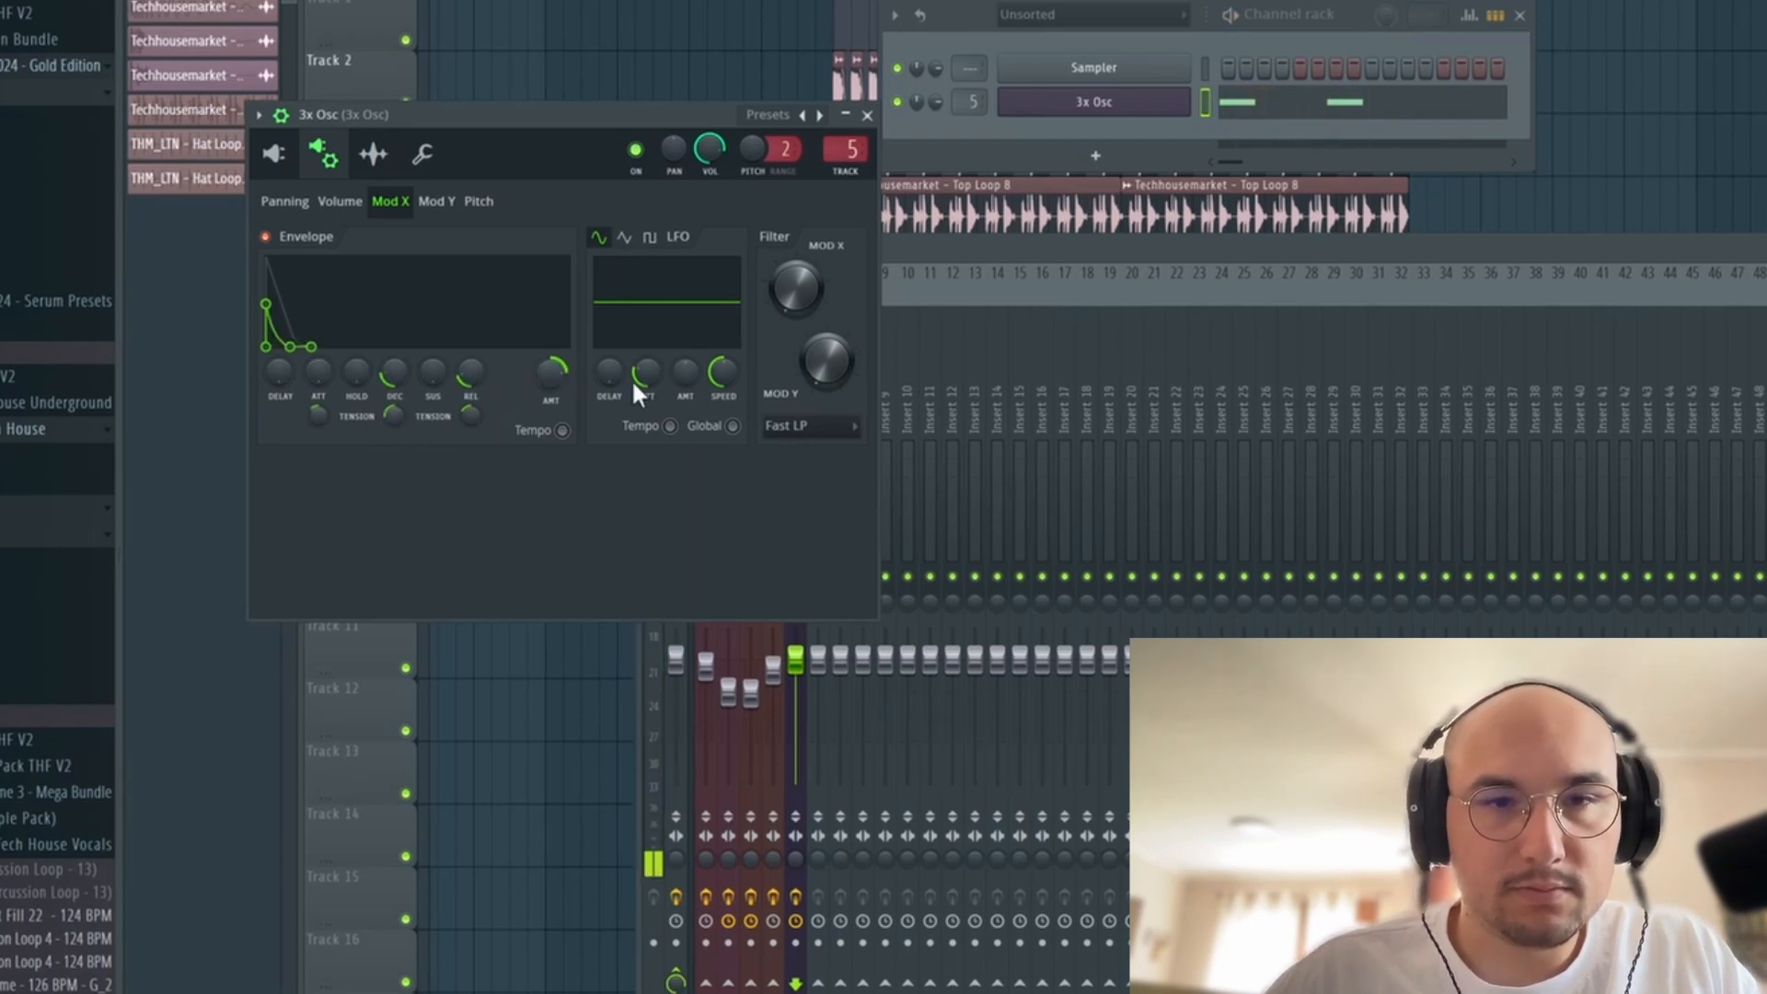
left_click_drag(565, 363, 535, 424)
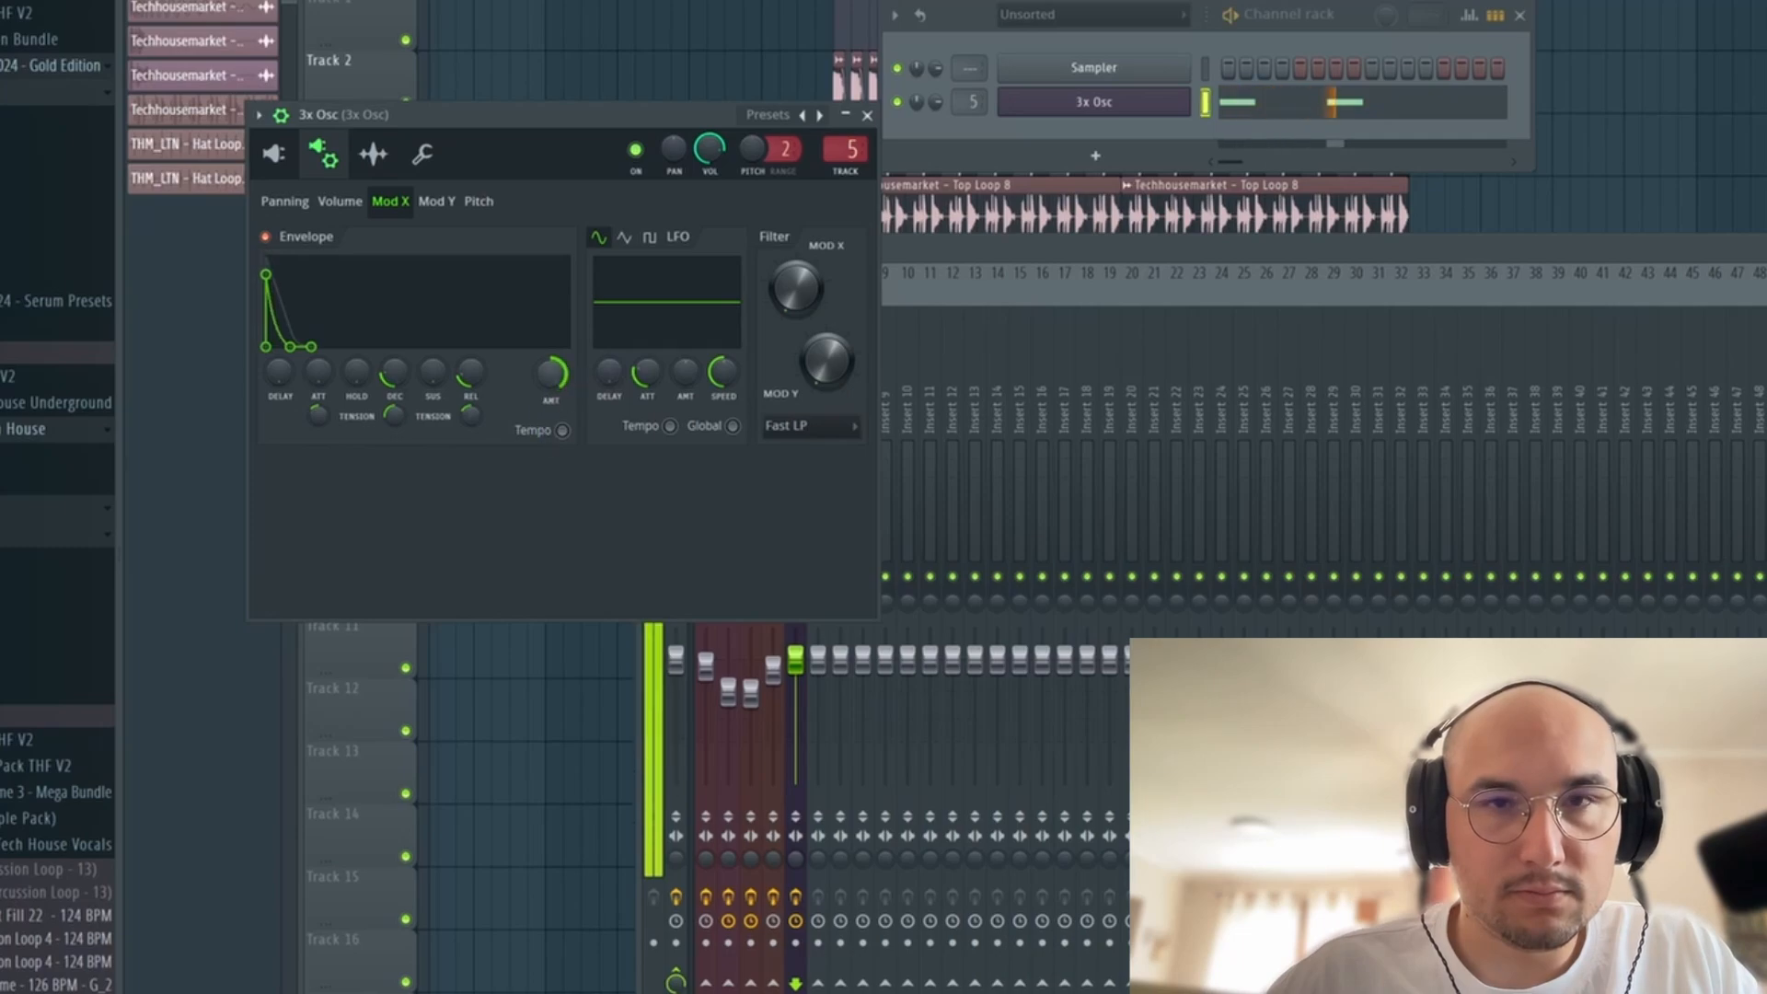
- Stop playback and slightly lower the 3x Osc mixer track's level
key("Escape")
key("space")
left_click_drag(818, 659, 818, 674)
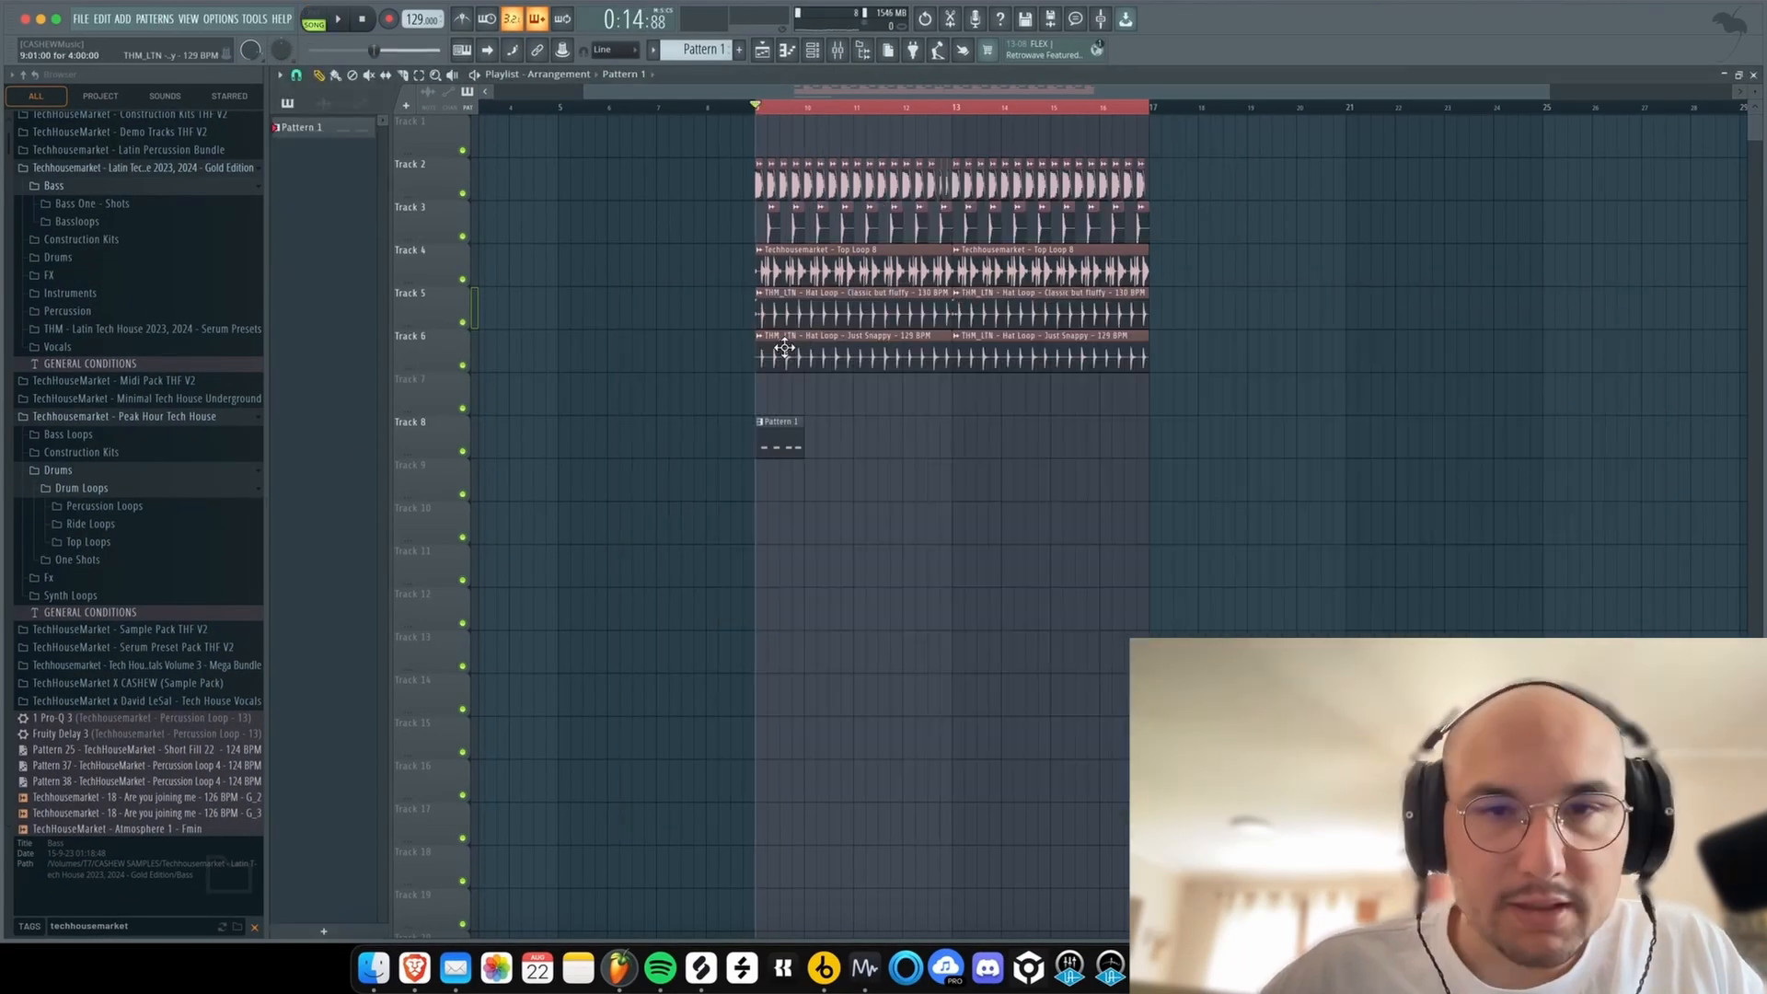
- Audition the start of the Top Loop 8 clip and the Pattern 1 clip separately to compare their rhythms
scroll(755, 292, "up", 5)
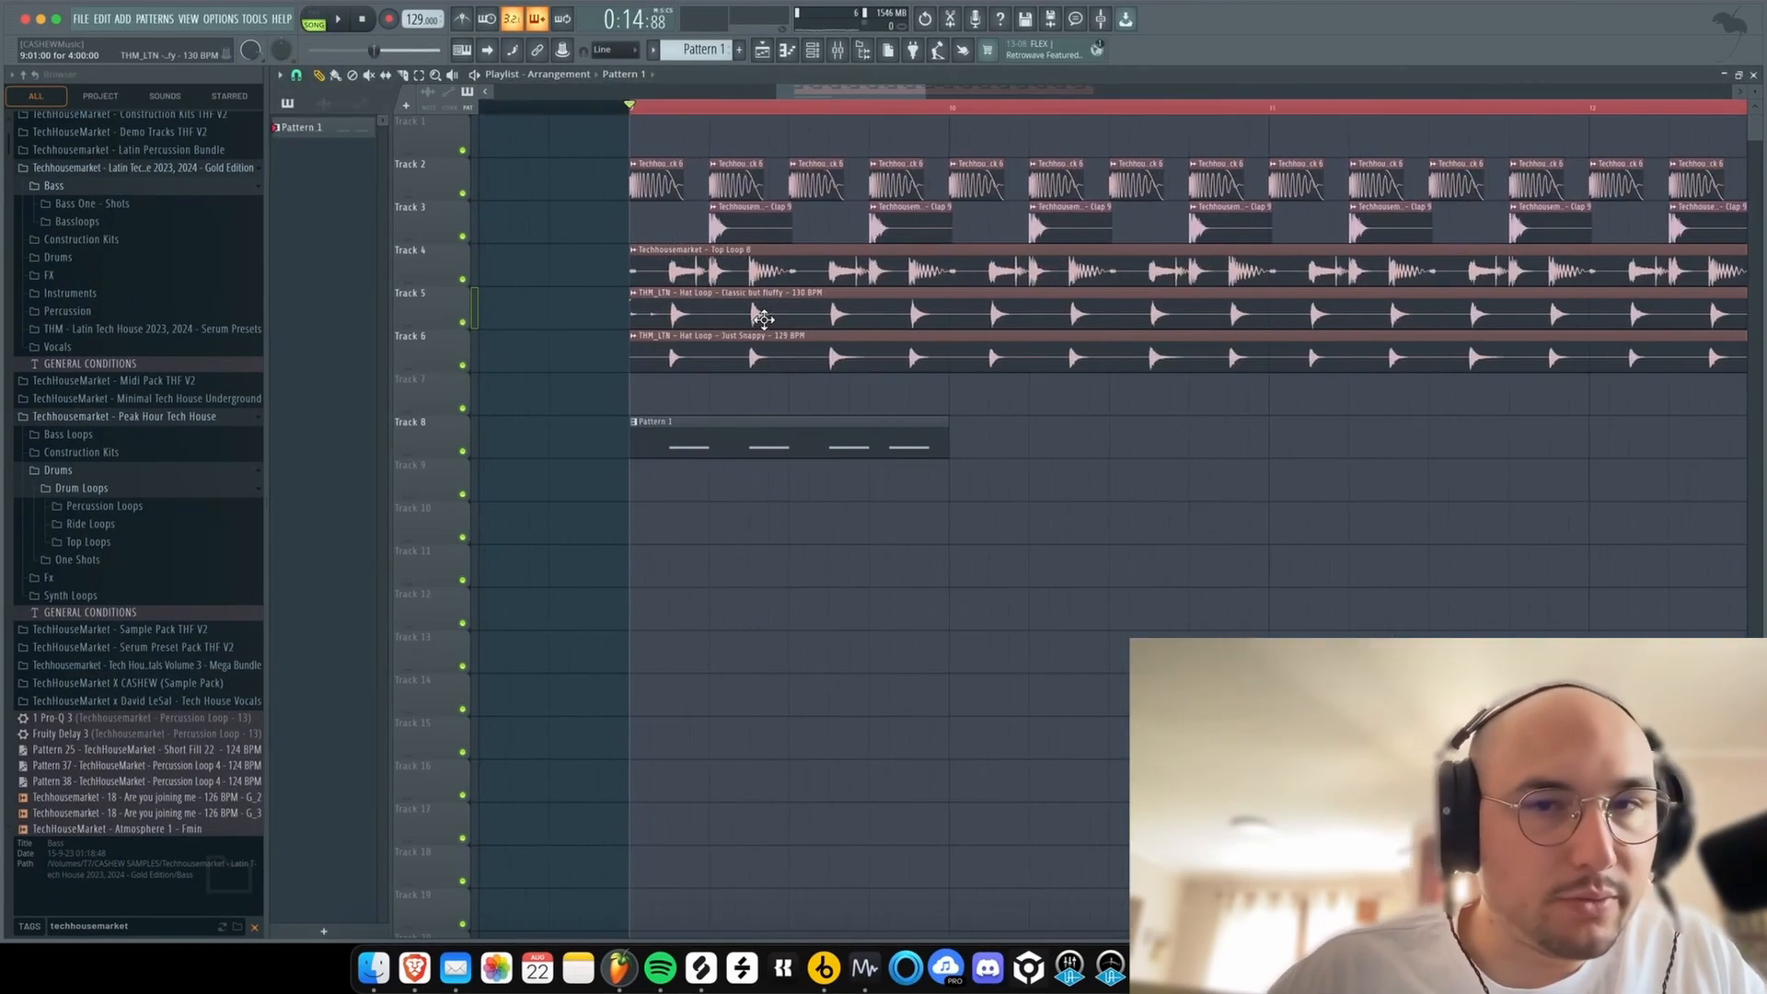
right_click(746, 278, "alt")
right_click(739, 276, "alt")
right_click(628, 270, "alt")
right_click(663, 268, "alt")
scroll(793, 442, "down", 3)
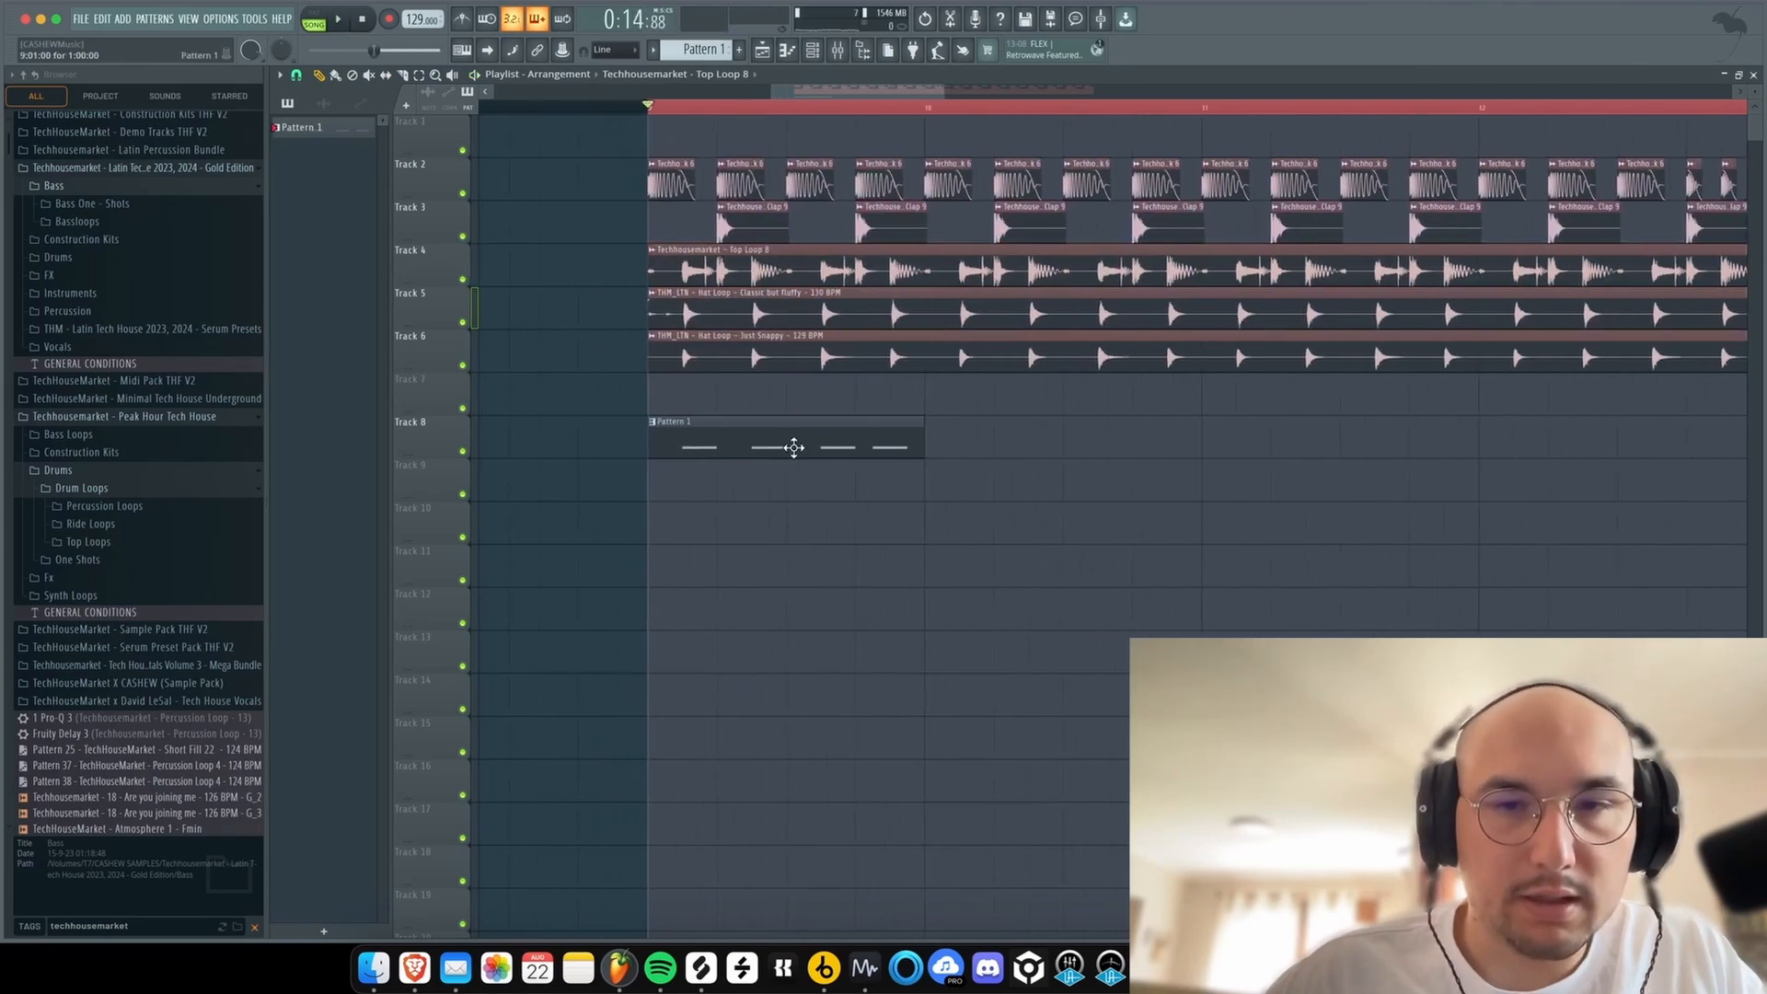
scroll(806, 428, "up", 4)
scroll(736, 432, "down", 1)
right_click(586, 444, "alt")
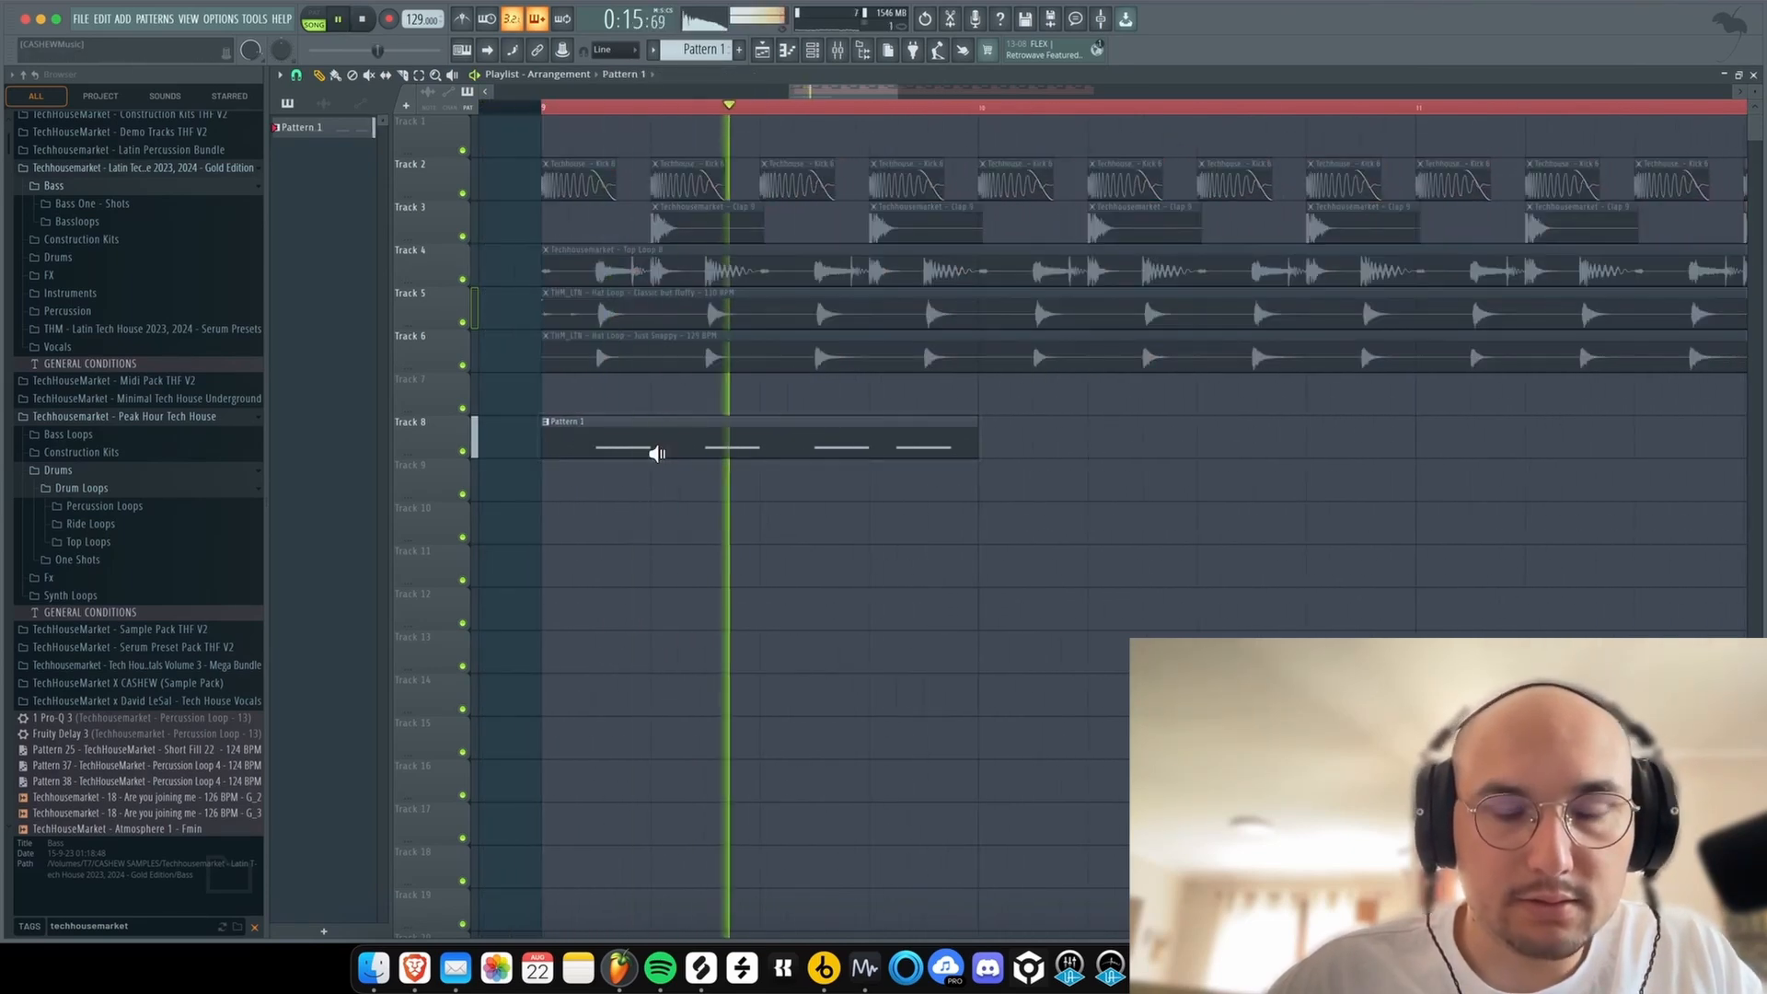
- Extend Pattern 1's 3x Osc notes to two bars with pitch variations and a high note near the end, and listen
double_click(714, 450)
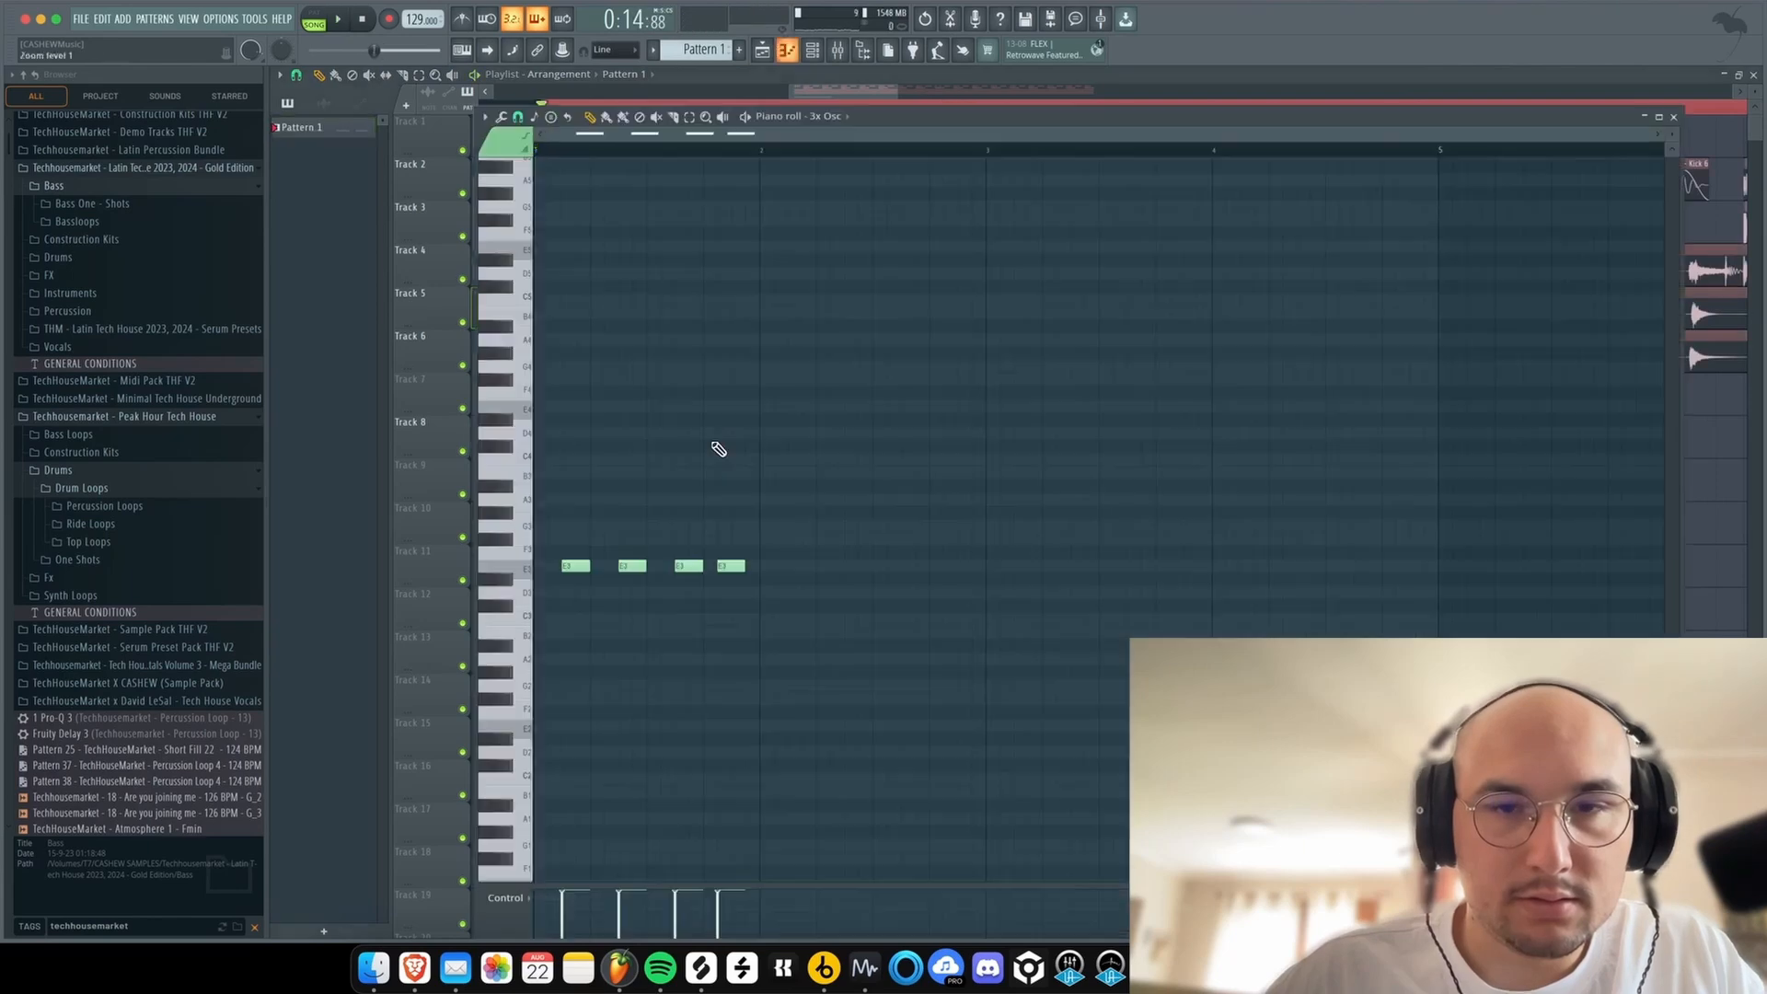
left_click(732, 565)
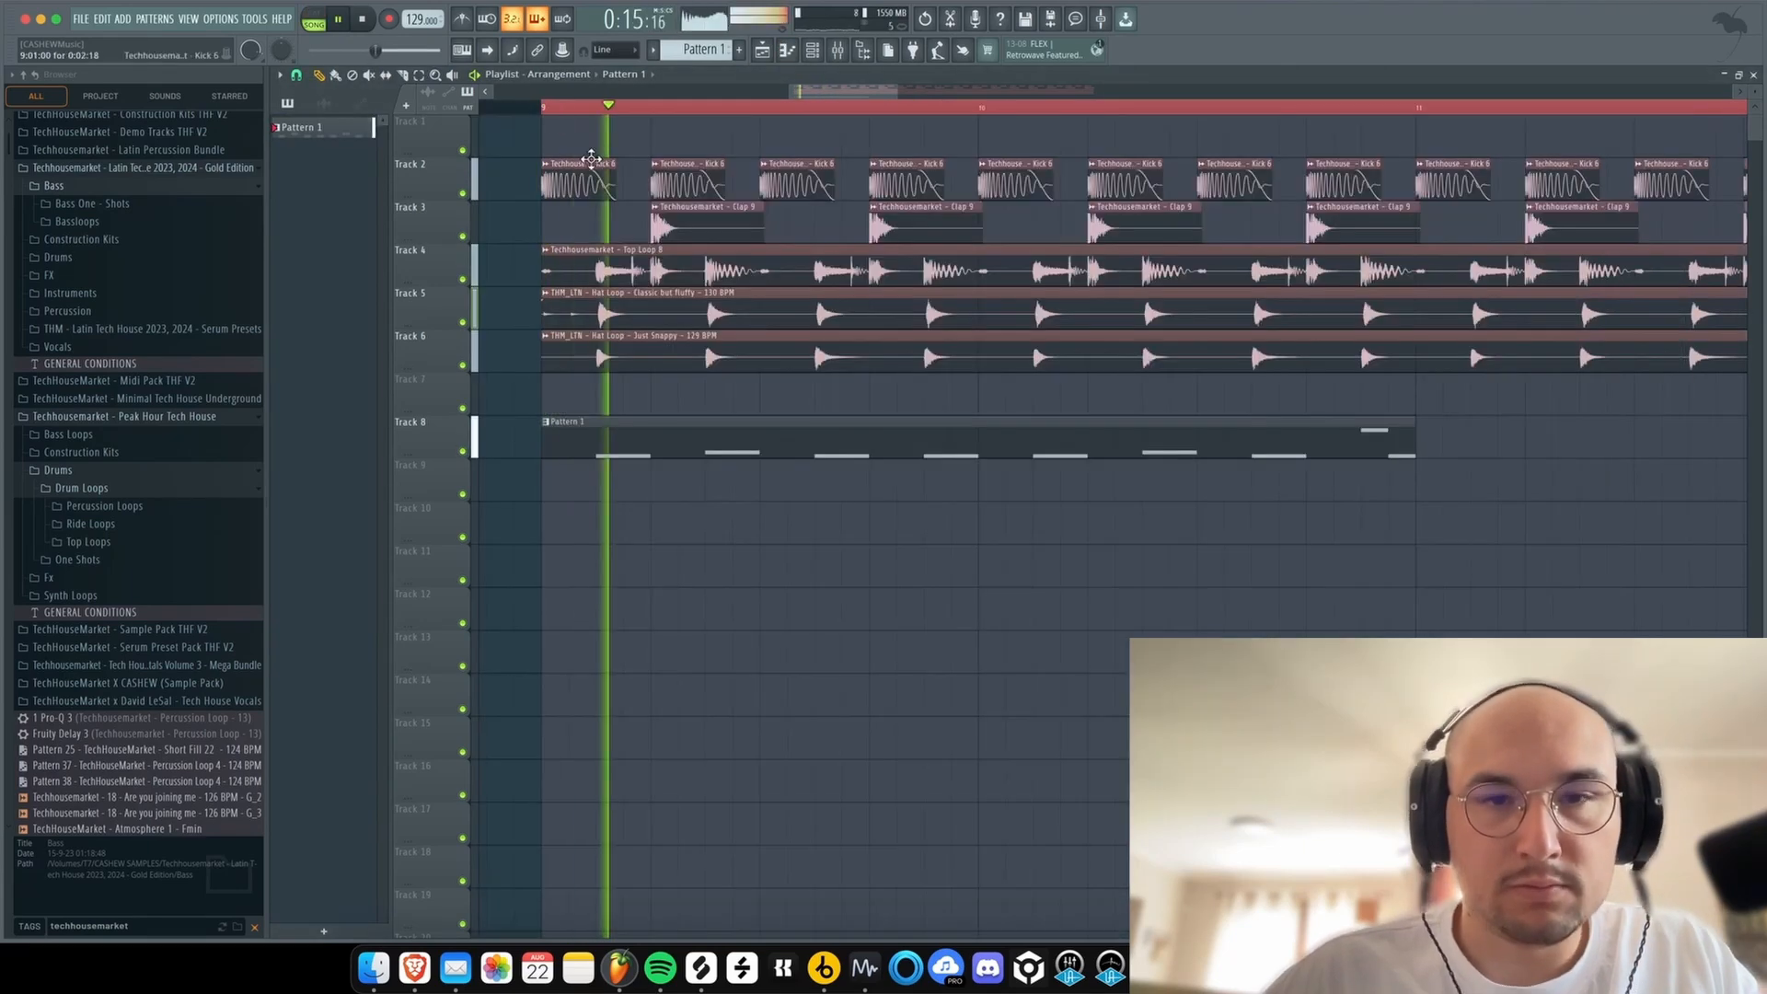
scroll(705, 281, "down", 5)
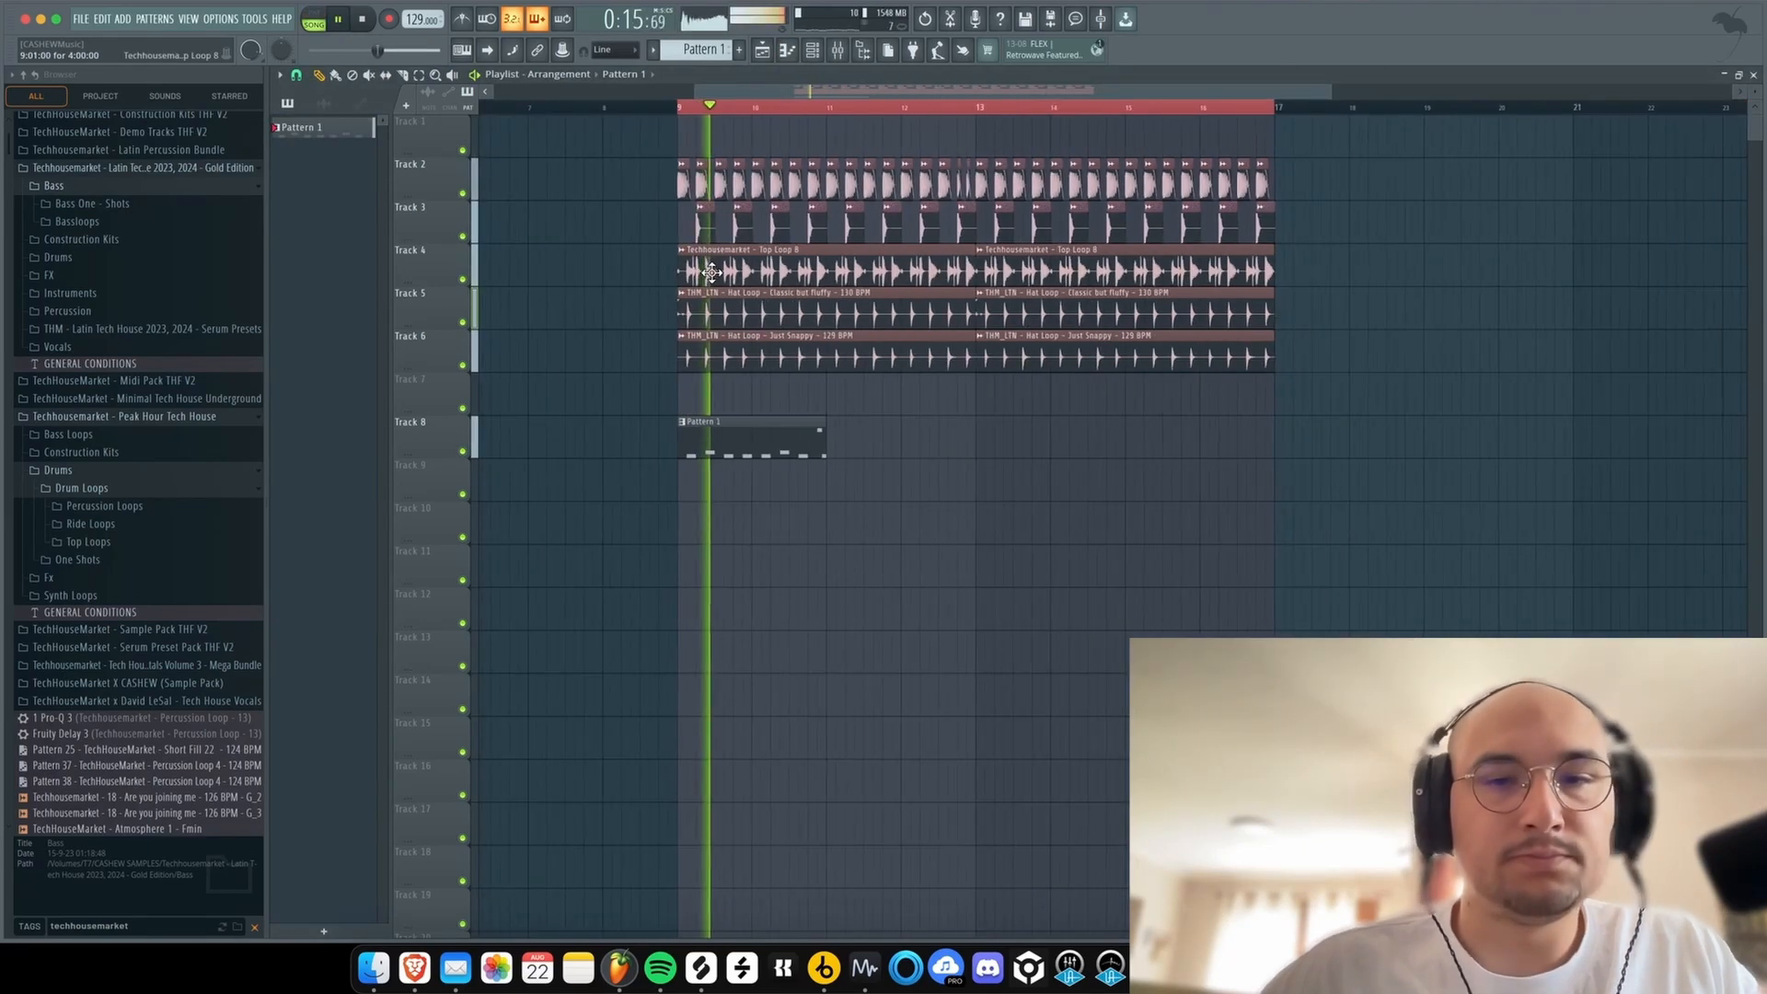
scroll(829, 423, "up", 4)
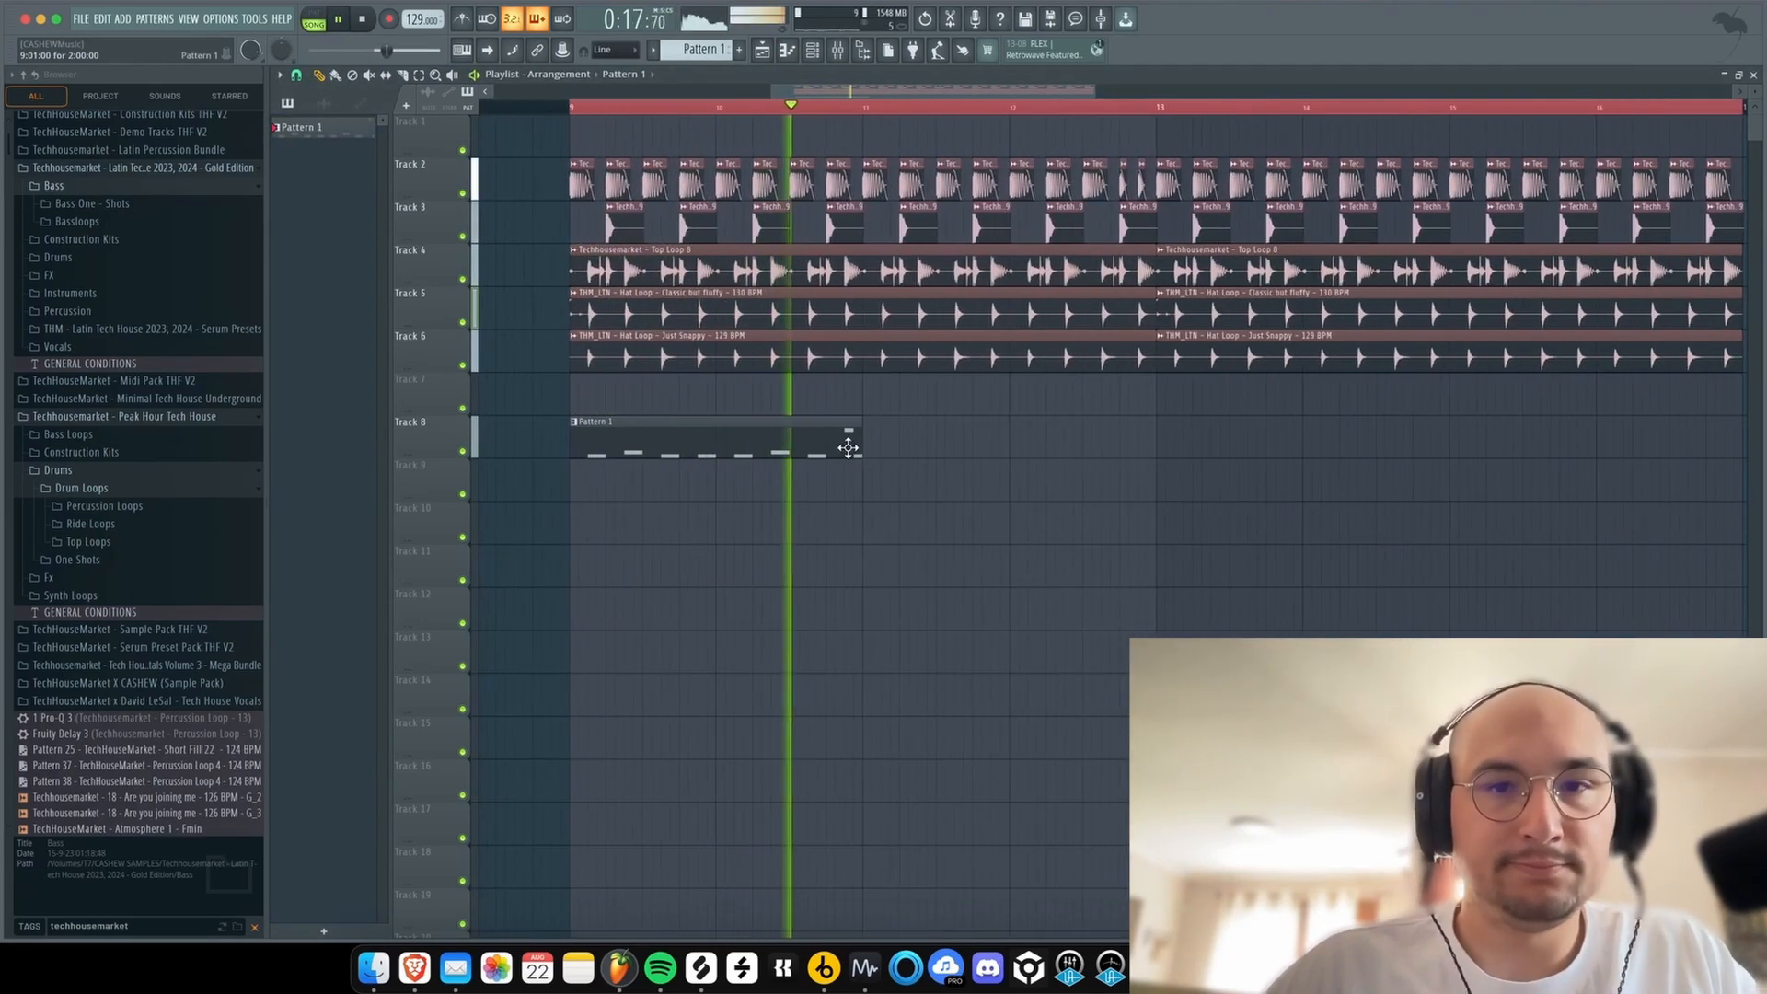
- Repeat the Pattern 1 clip along Track 8 until four copies fill bars 9 to 17
left_click(869, 467)
scroll(893, 469, "down", 5)
left_click_drag(920, 471, 932, 445)
left_click_drag(948, 450, 792, 445)
key("super+b")
left_click(983, 470, "super")
- Make the second Pattern 1 clip unique and vary its ending with higher B3 and C4 notes
left_click(892, 422)
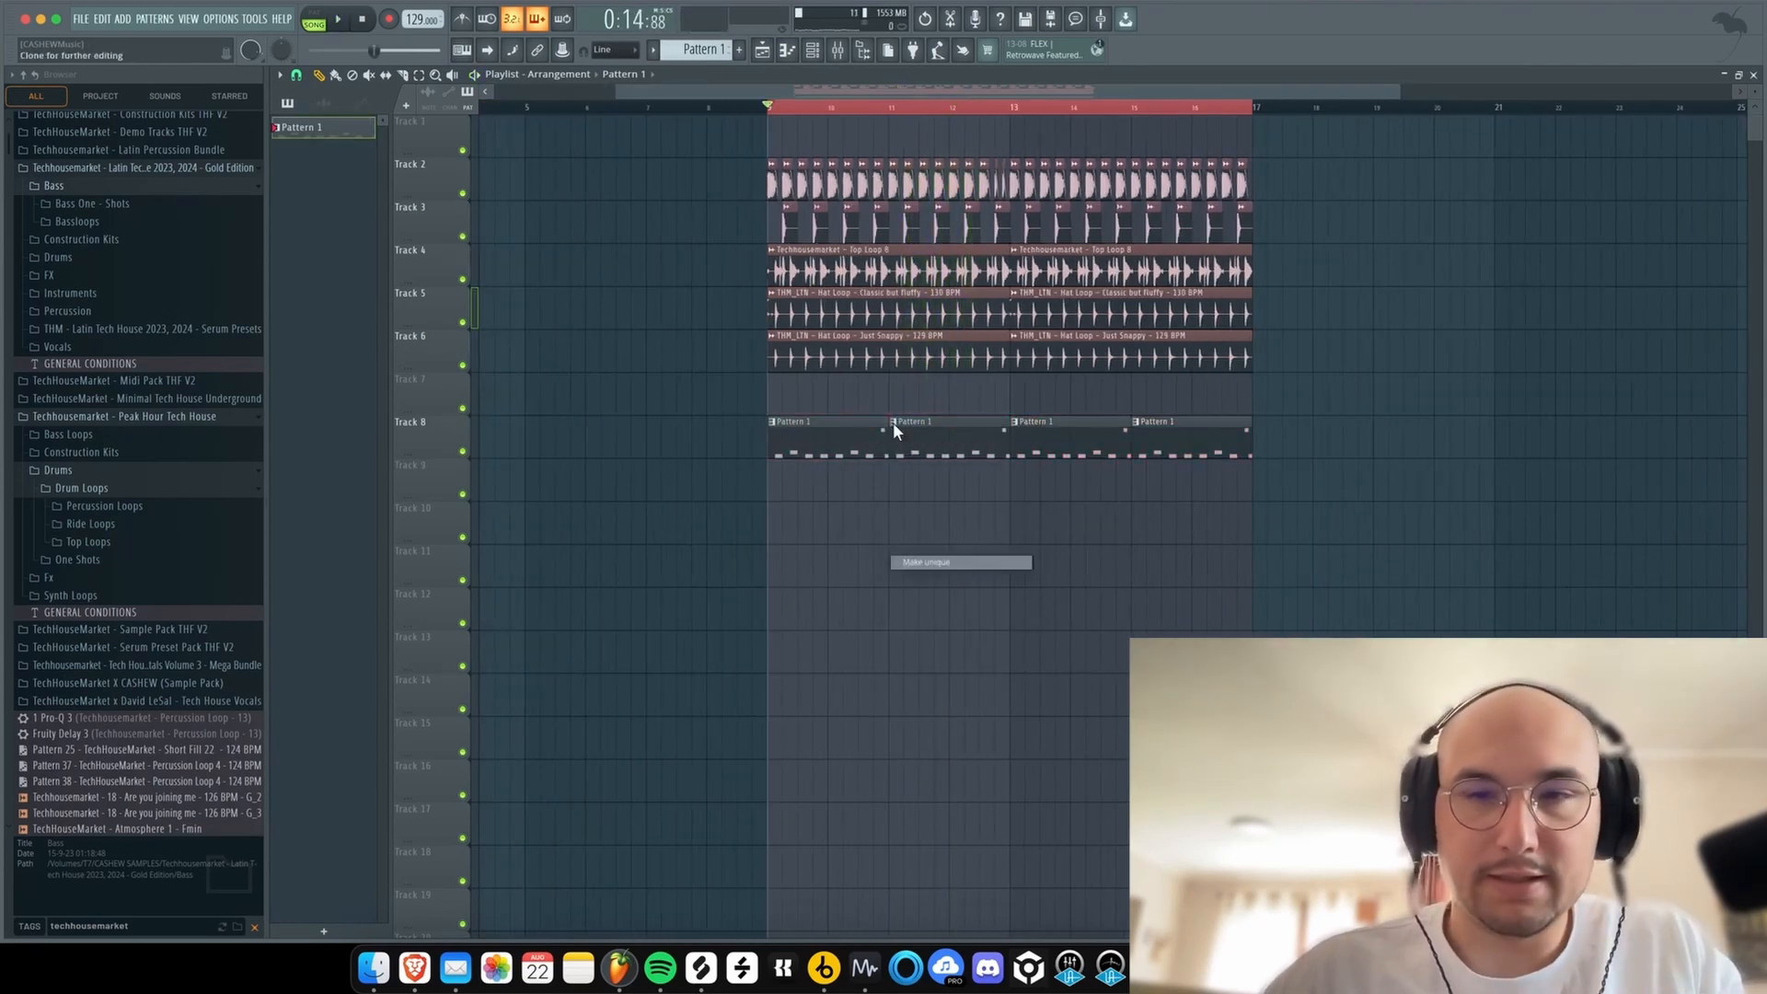
left_click(925, 561)
double_click(958, 442)
scroll(710, 512, "left", 3)
scroll(772, 562, "down", 1)
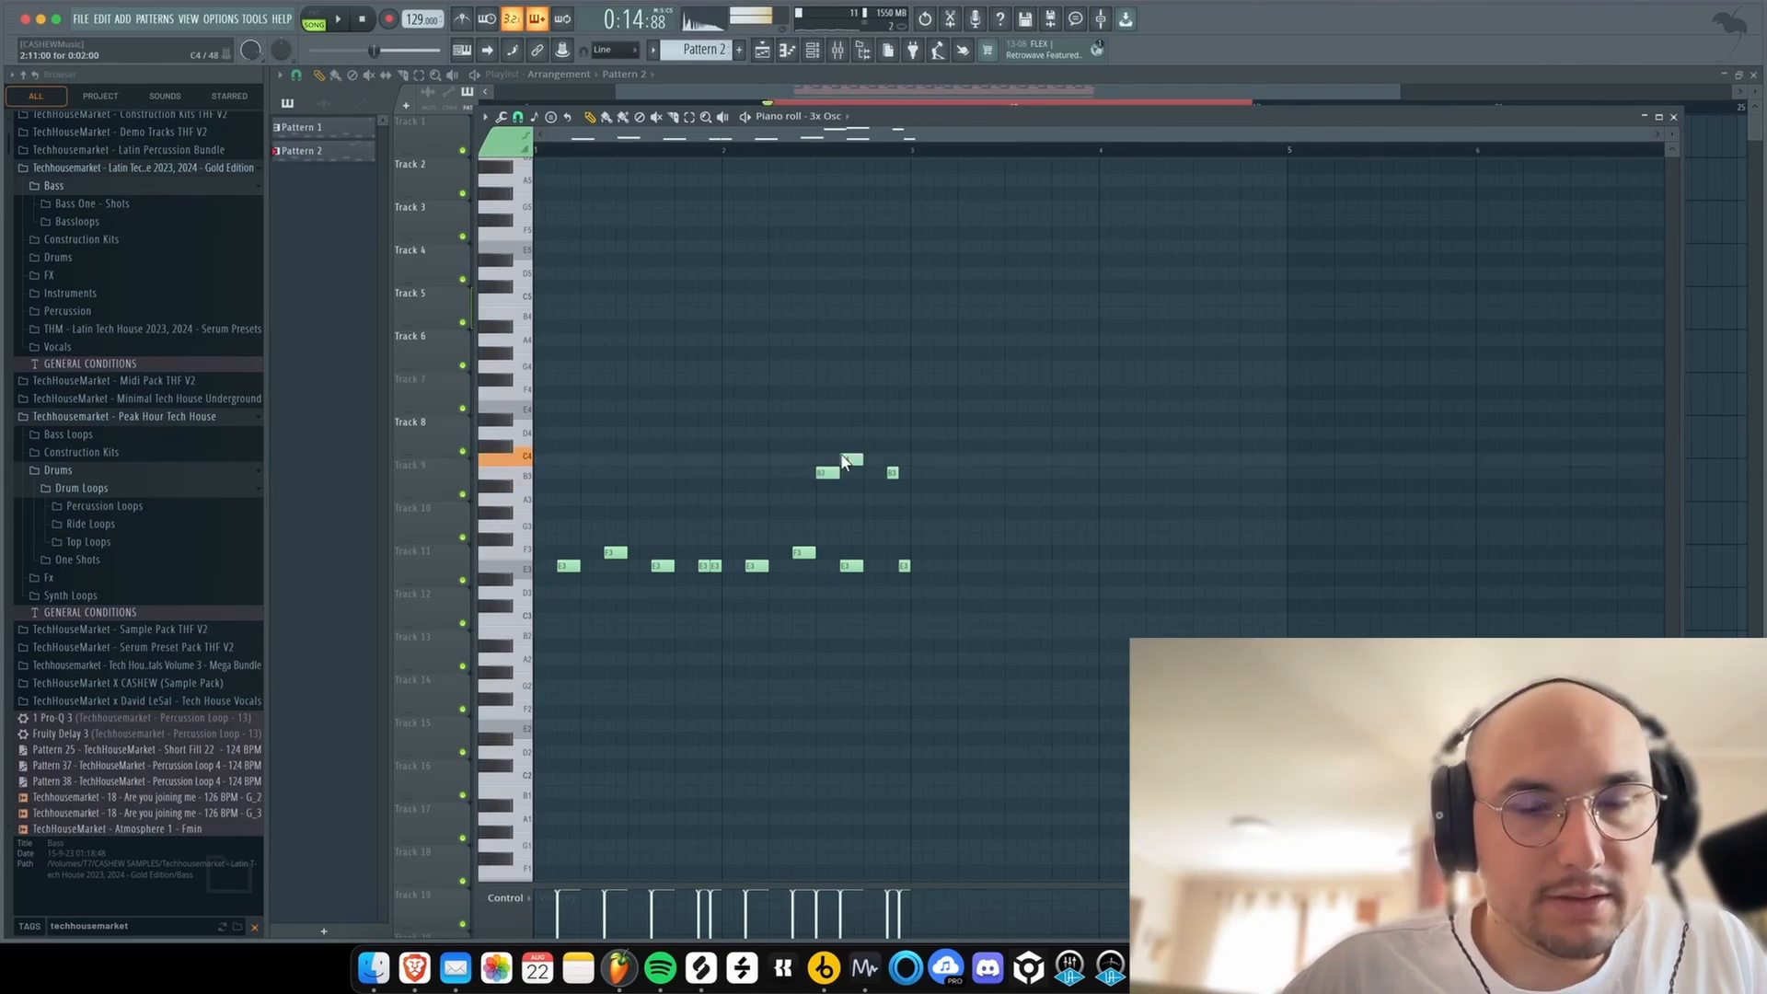
key("Escape")
- Play the arrangement from just before bar 12 to hear the varied ending of the second clip
key("space")
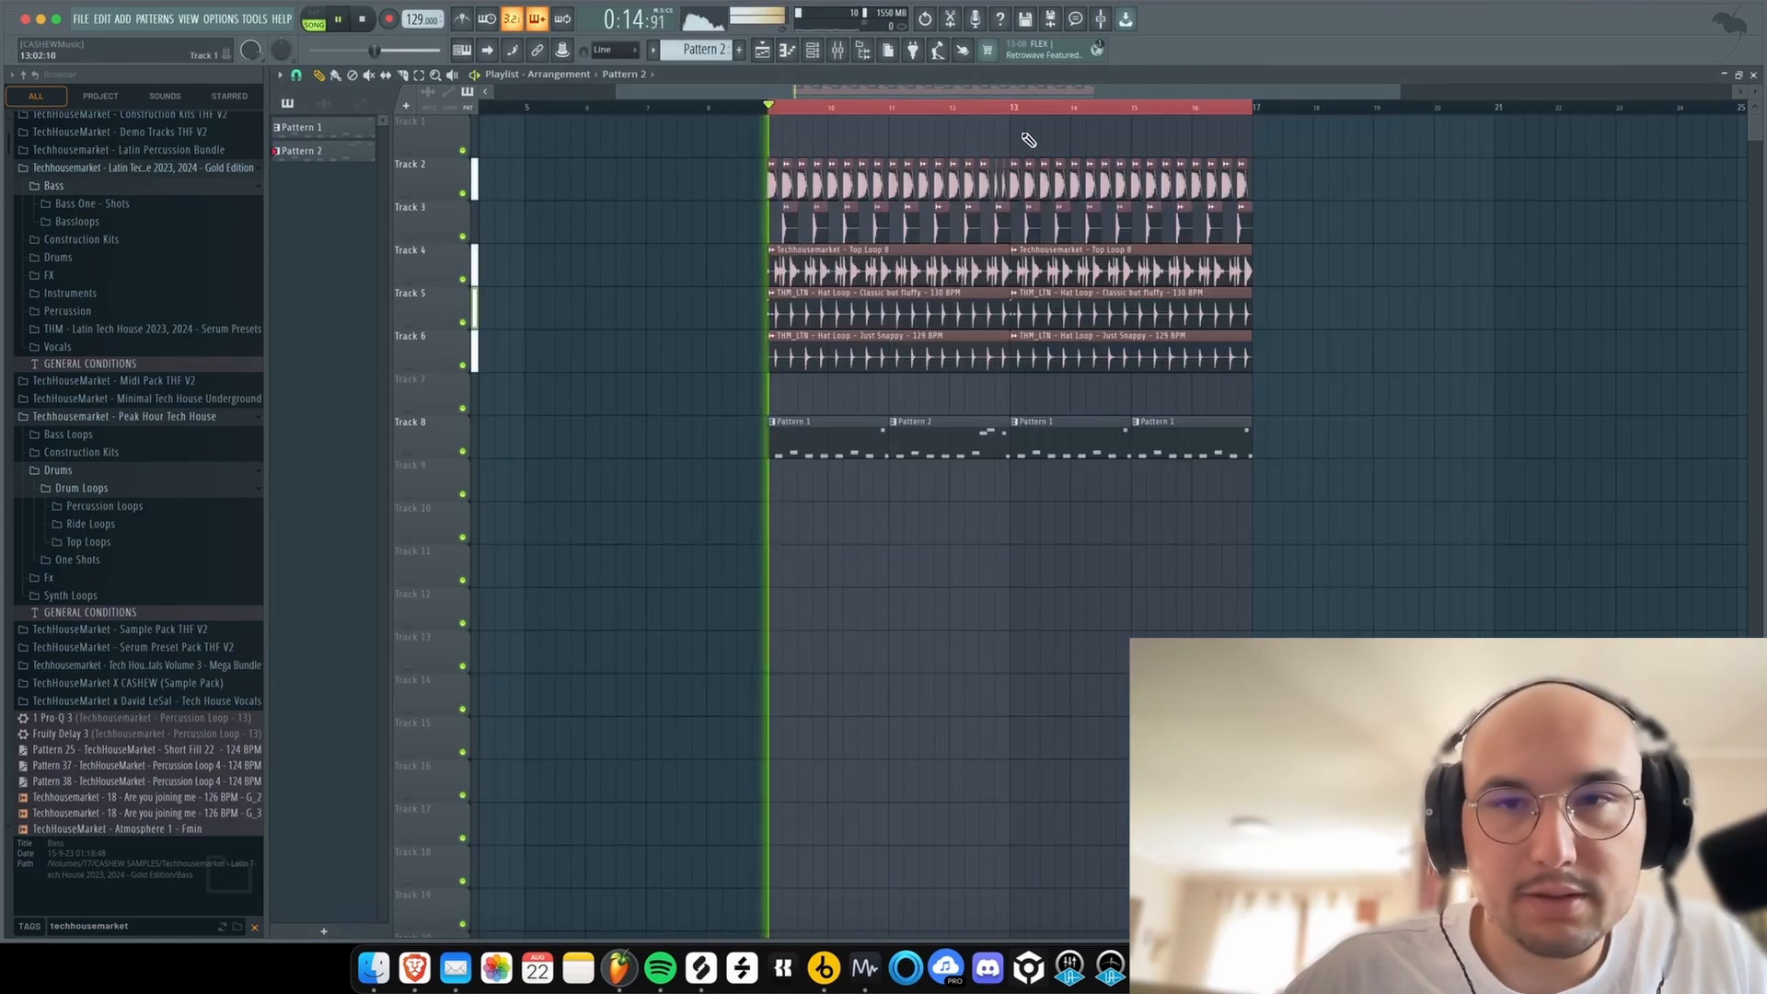
left_click(946, 106)
scroll(1009, 261, "up", 5)
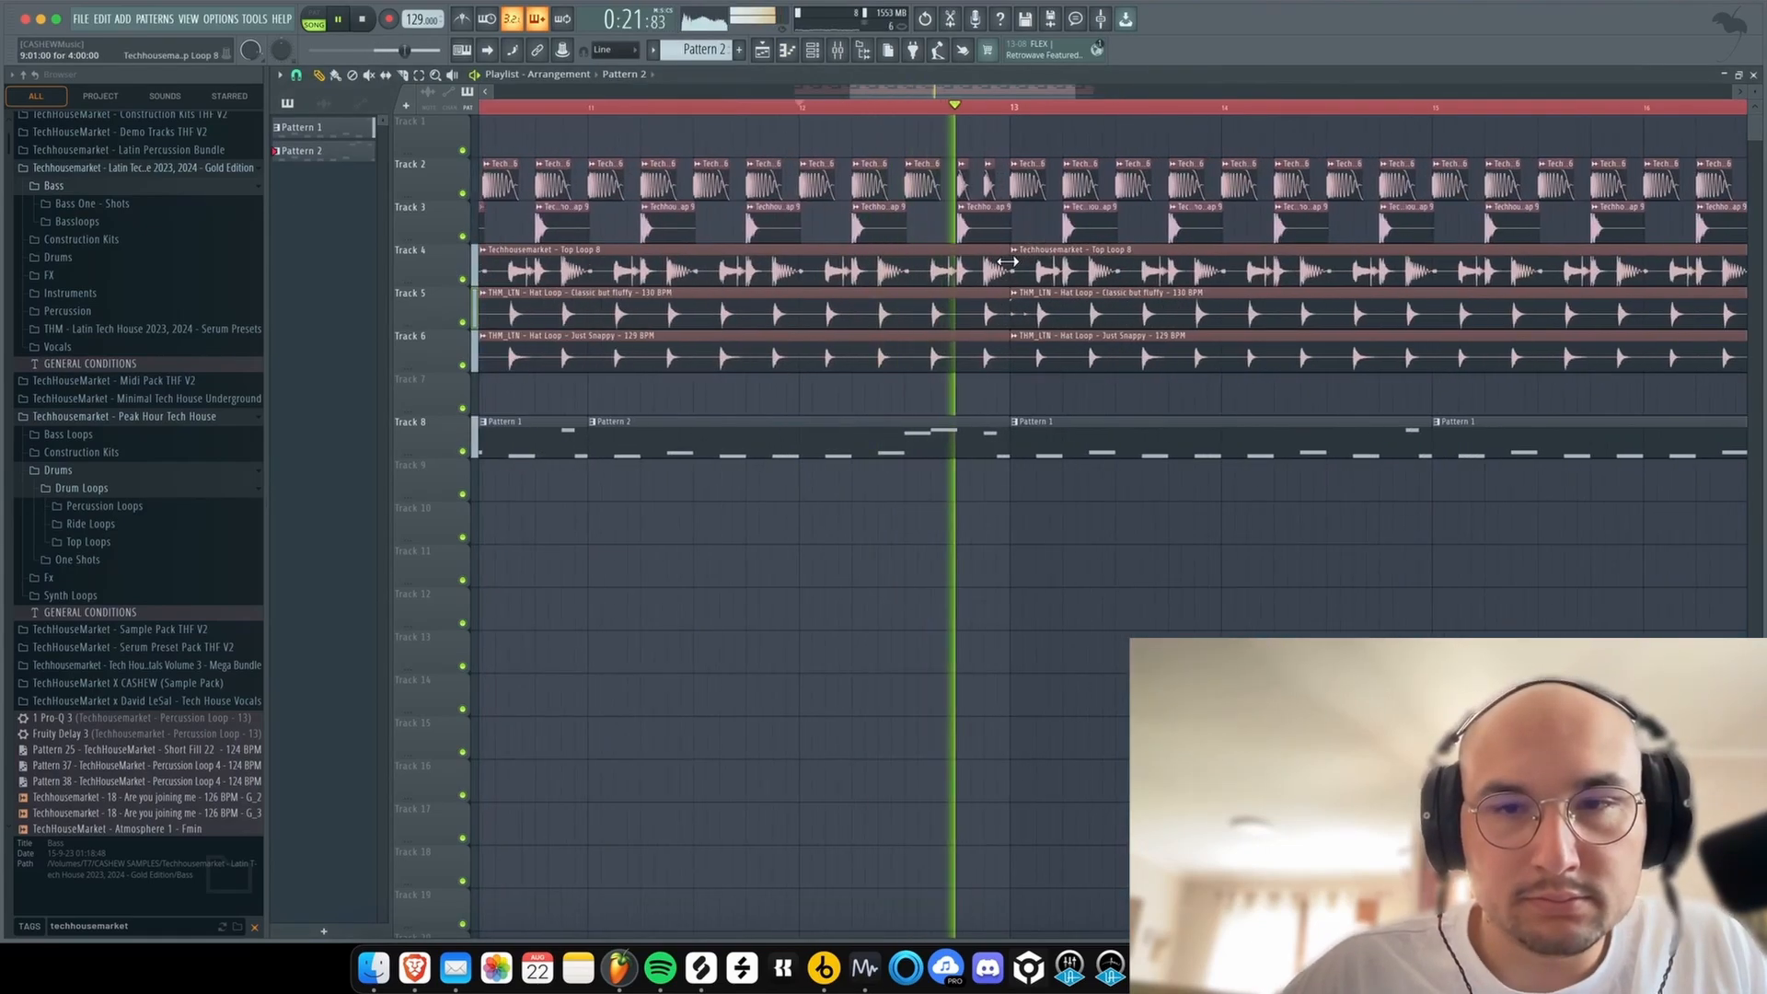
- Add Kickstart 2 in slot 6 of the 3x Osc mixer track to duck the synth on the kick
key("F9")
left_click(1530, 454)
left_click(390, 375)
left_click(386, 353)
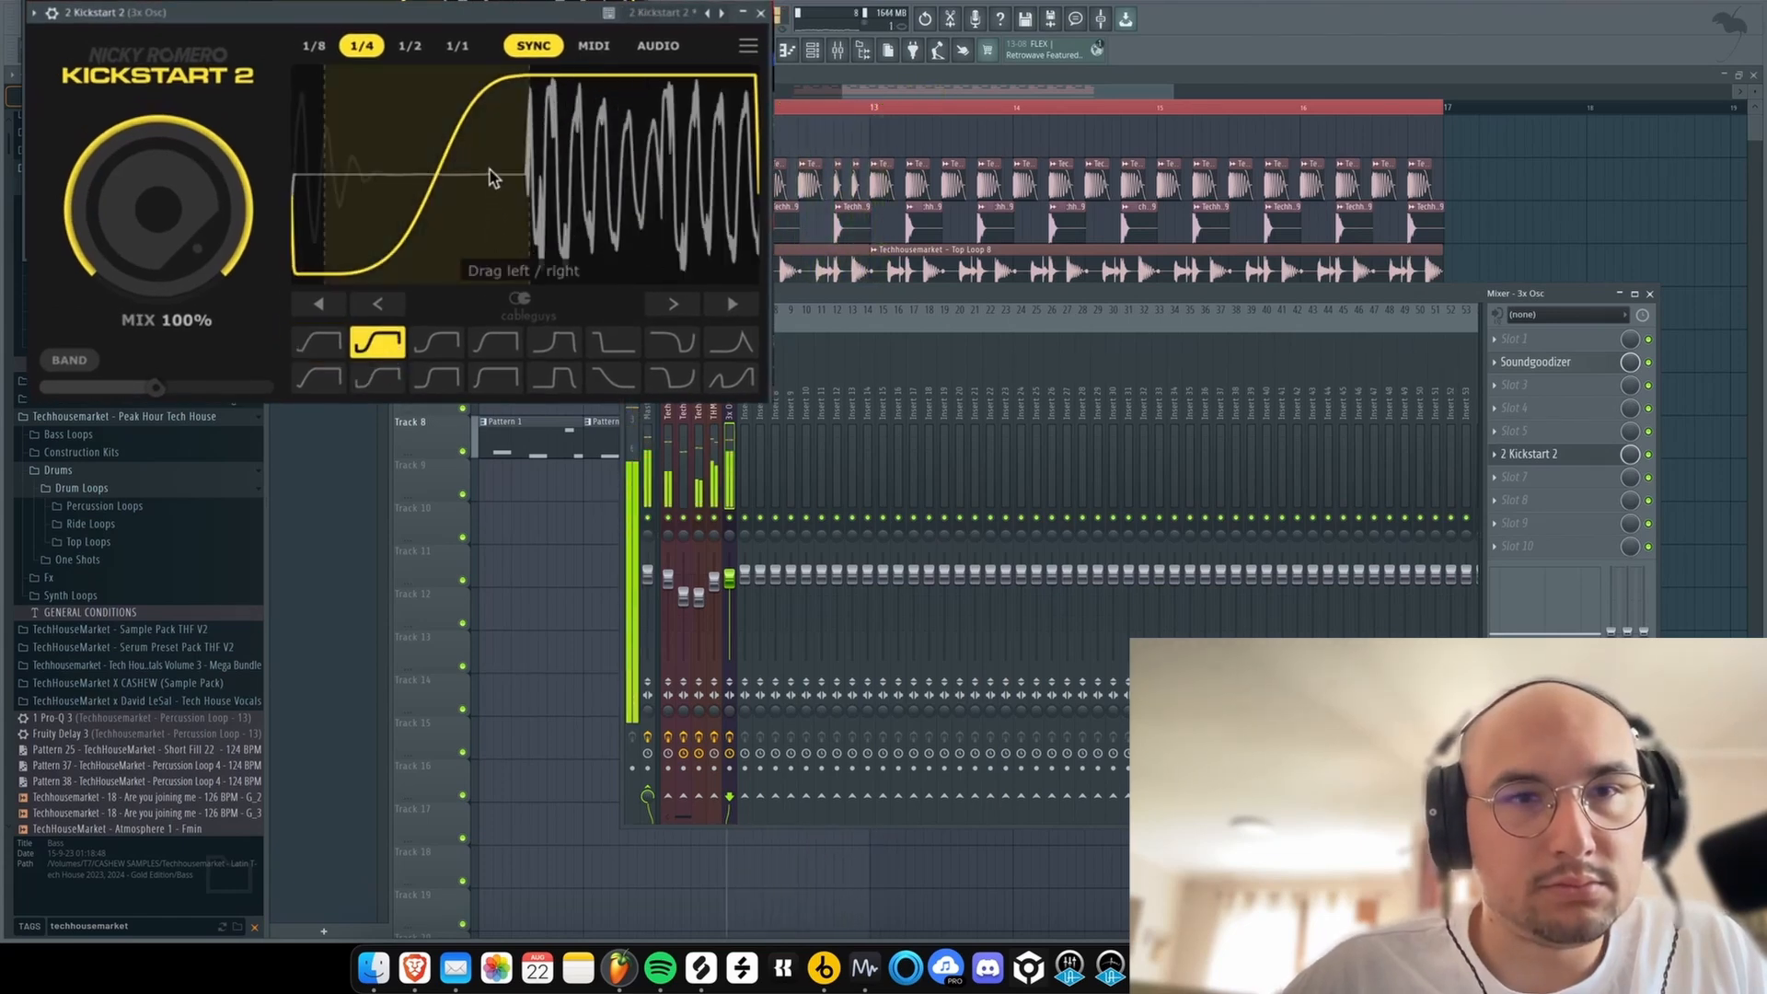
key("Escape")
key("Escape")
- Replace the two short Kick 6 clips just before bar 13 with one full kick and play the section
key("space")
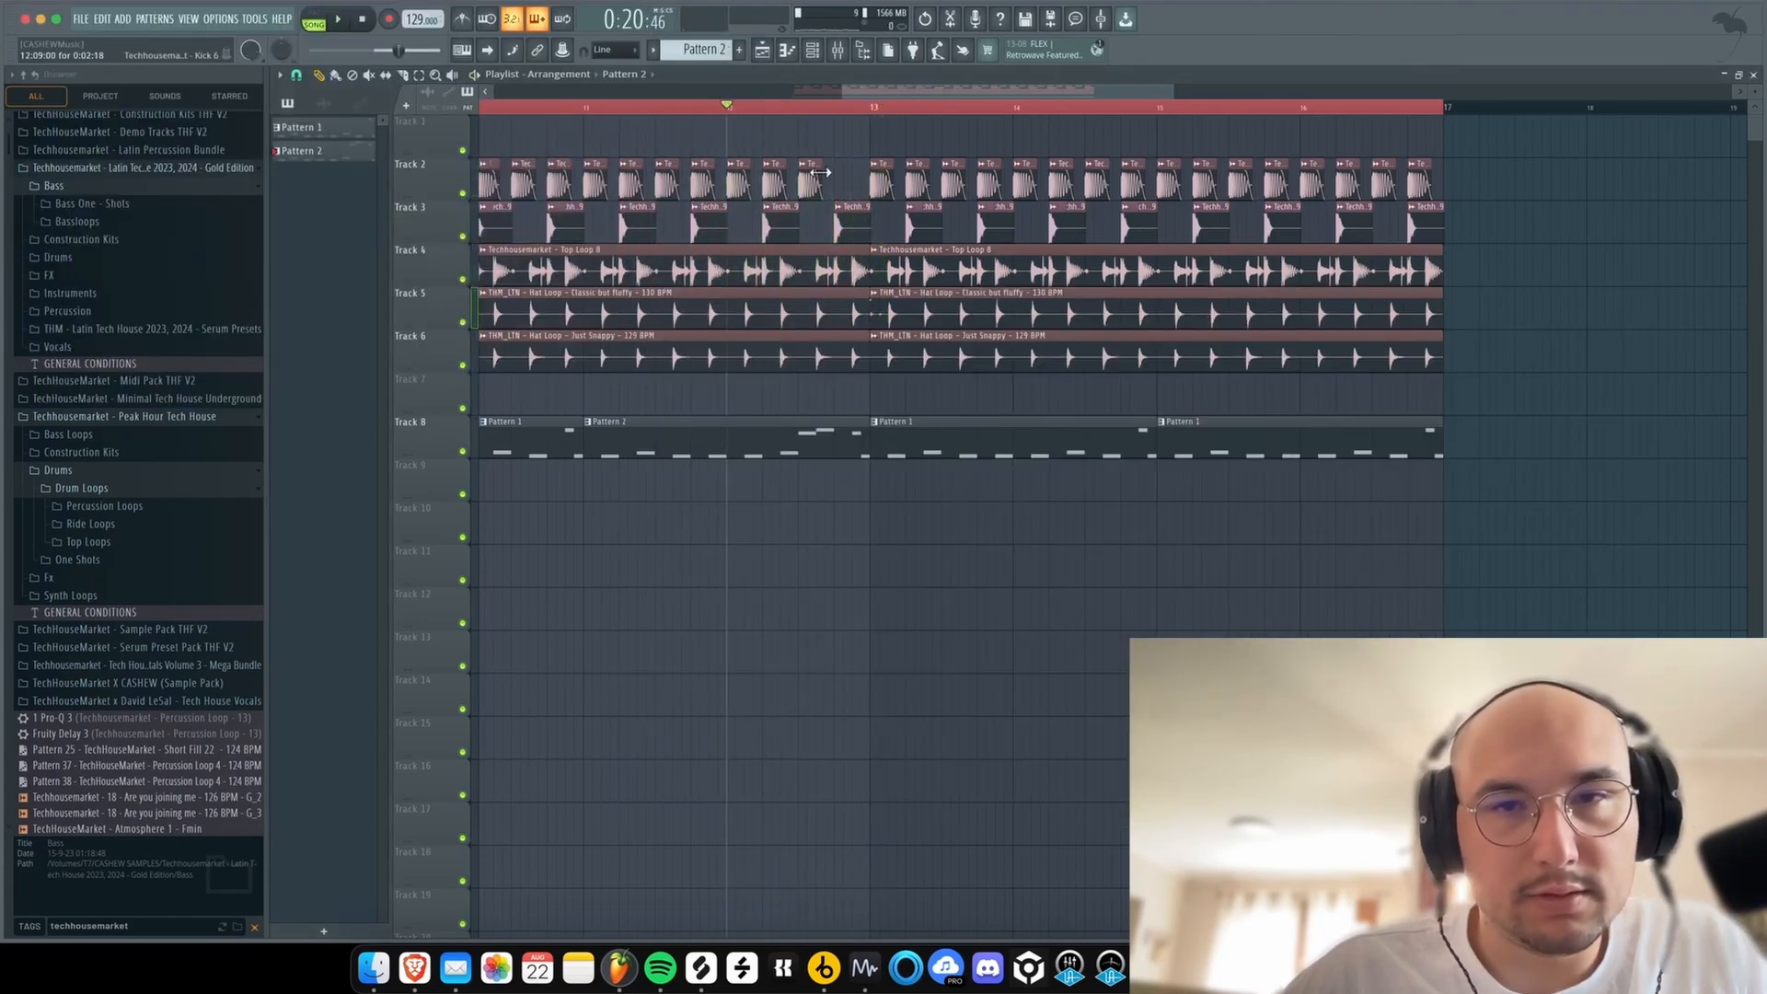
key("space")
scroll(845, 277, "down", 3)
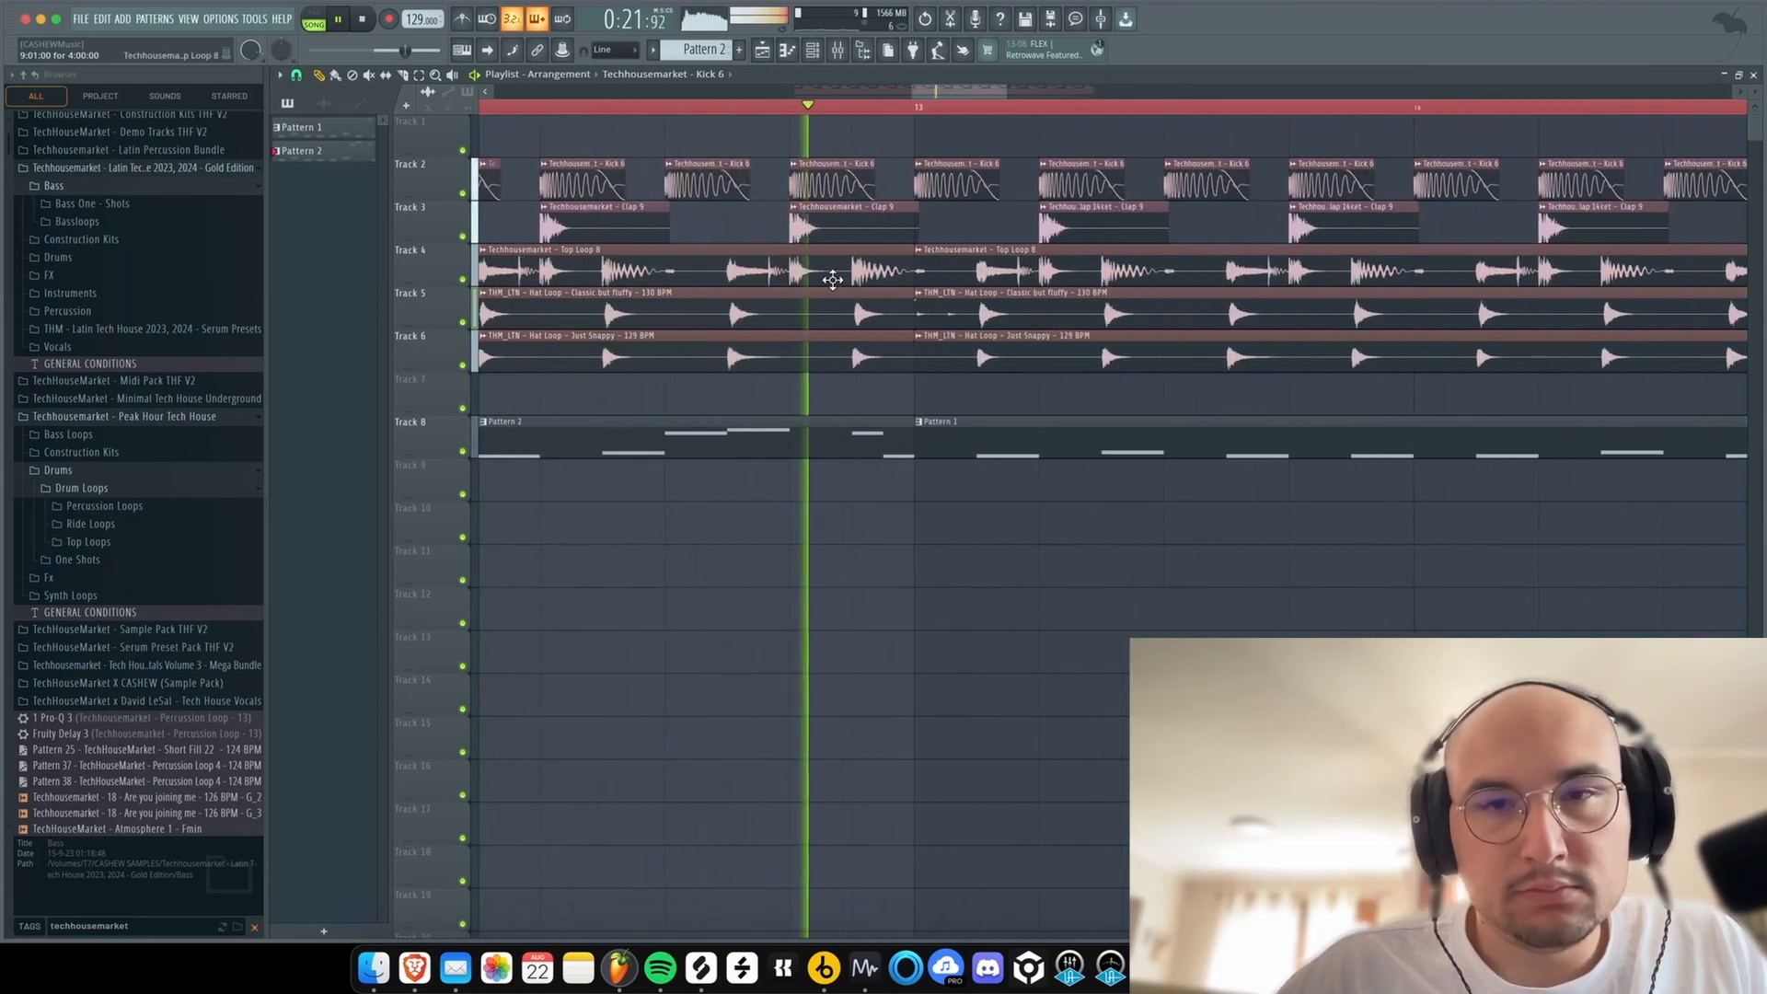
- Examine the Pattern 2 notes in the piano roll while listening to the section
double_click(820, 433)
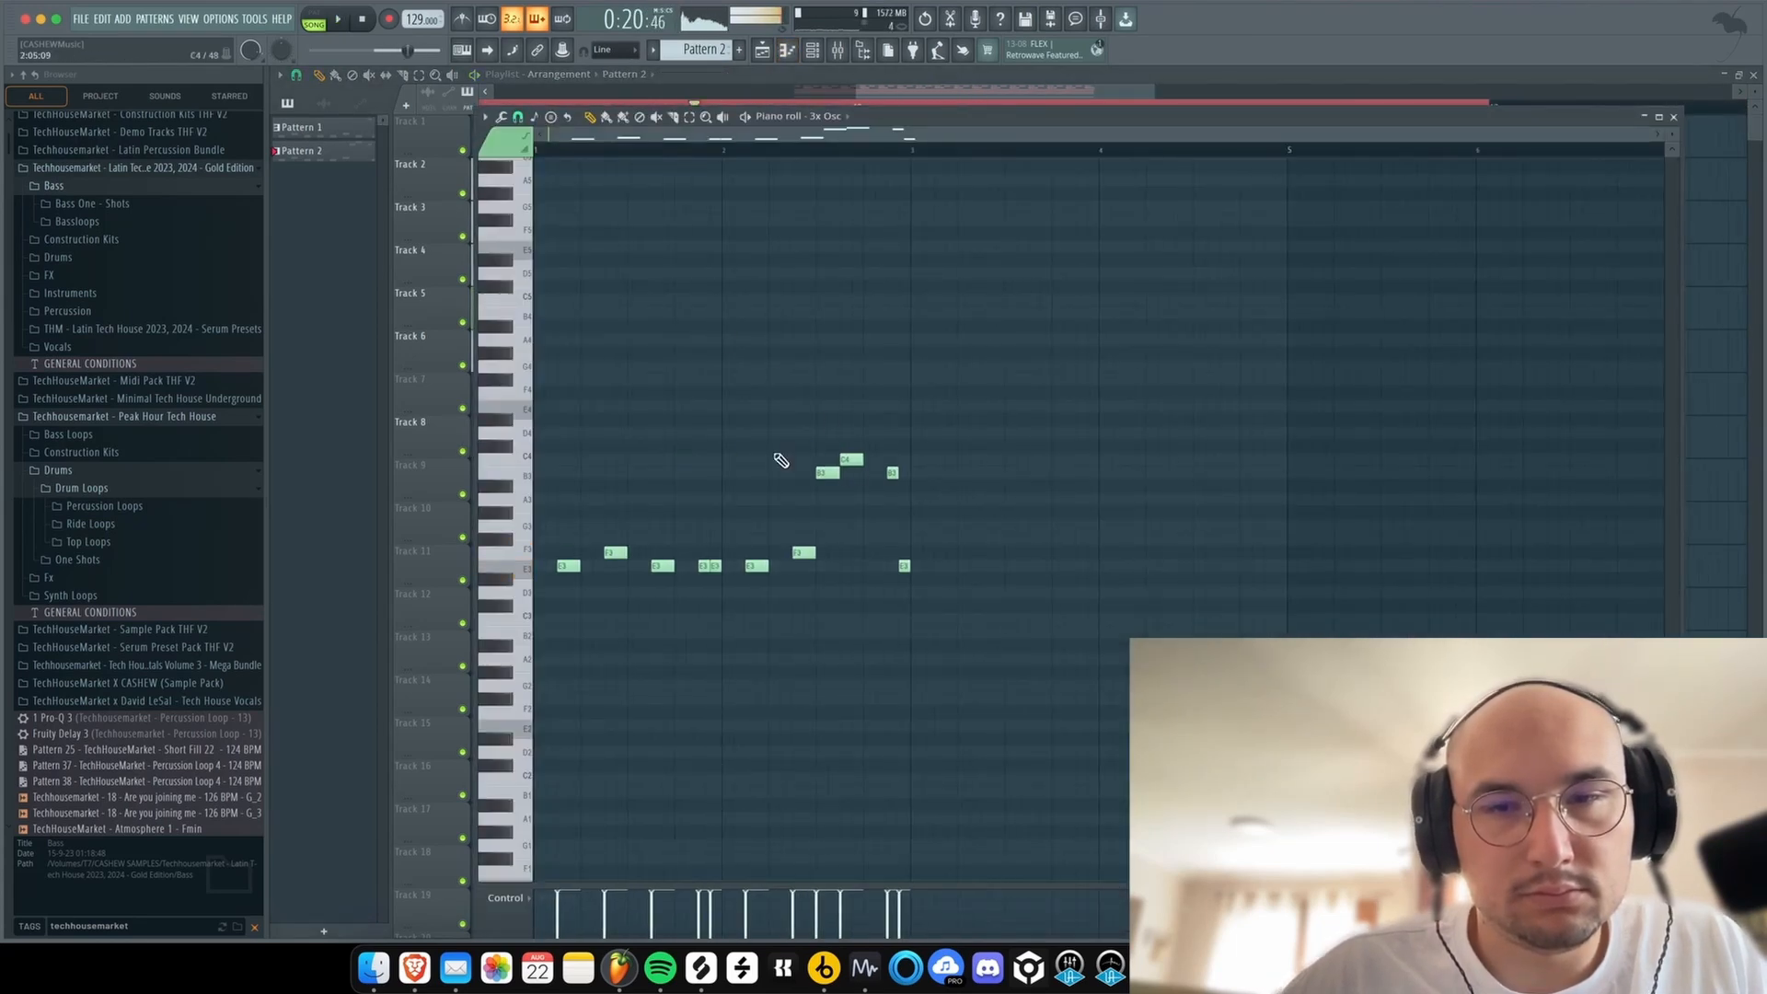
key("space")
left_click_drag(1005, 116, 994, 62)
key("Escape")
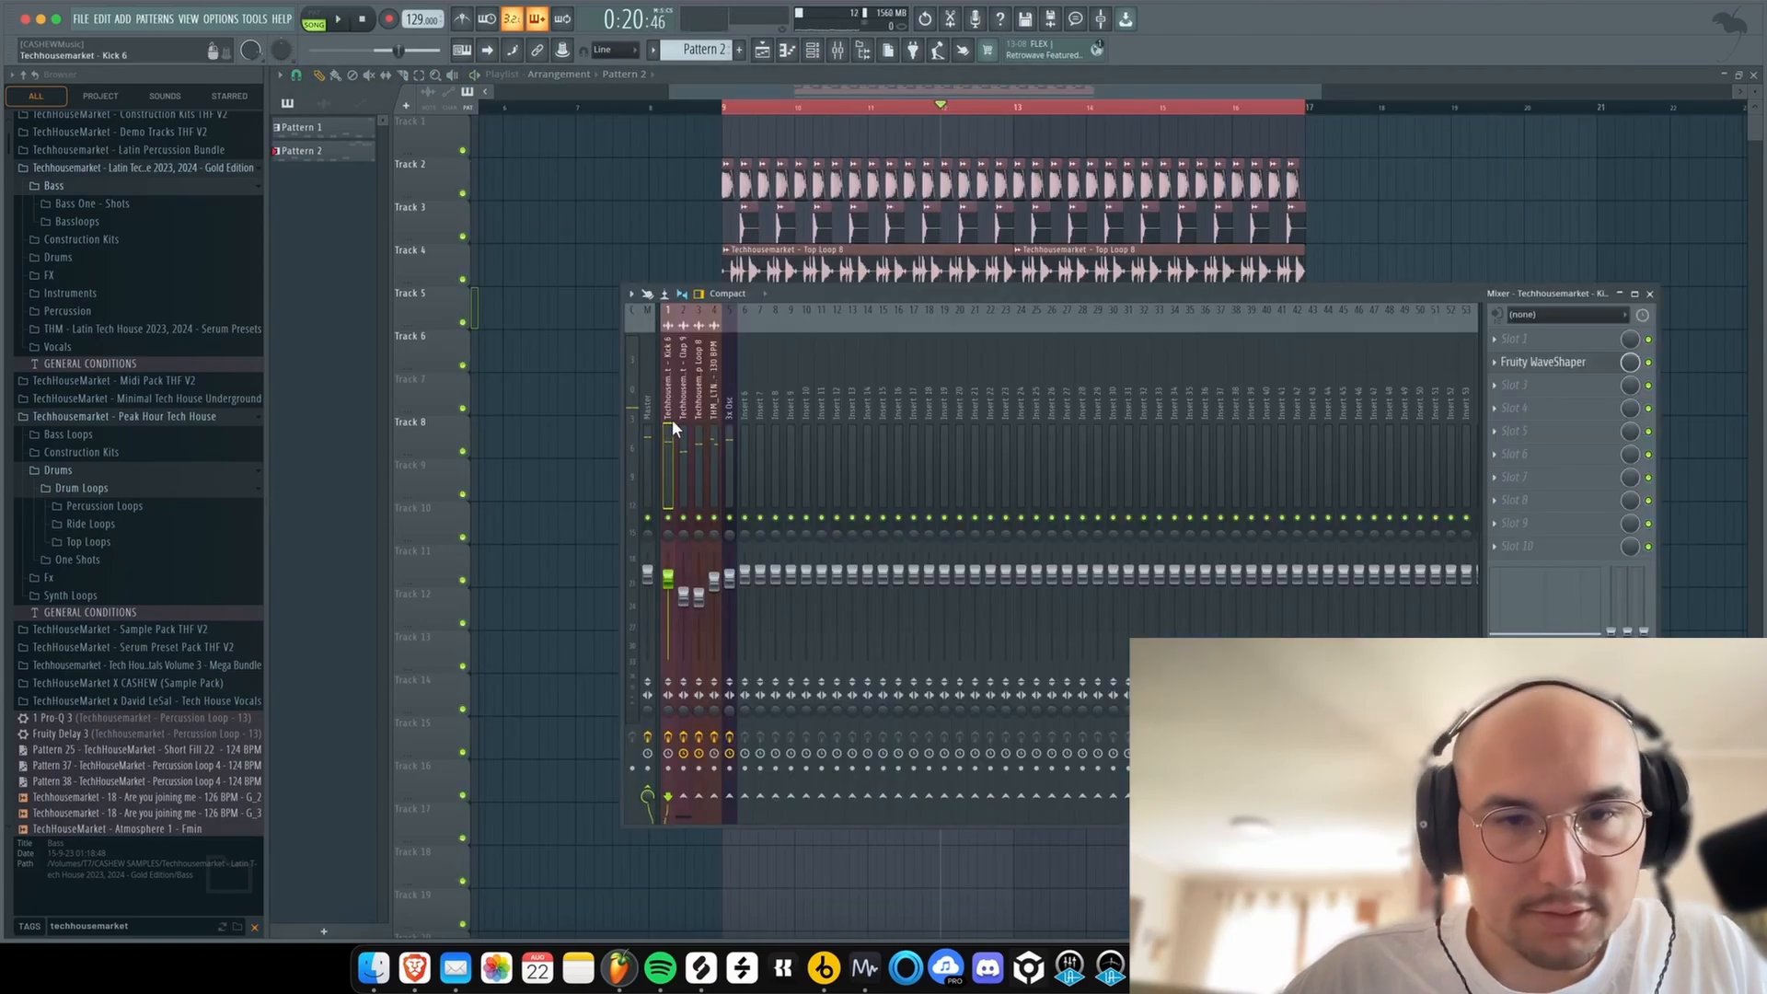
- Lower the clap, top loop and hat mixer tracks together while playing the section, bringing the top loop to about -7.6 dB
left_click_drag(678, 418, 714, 418)
key("space")
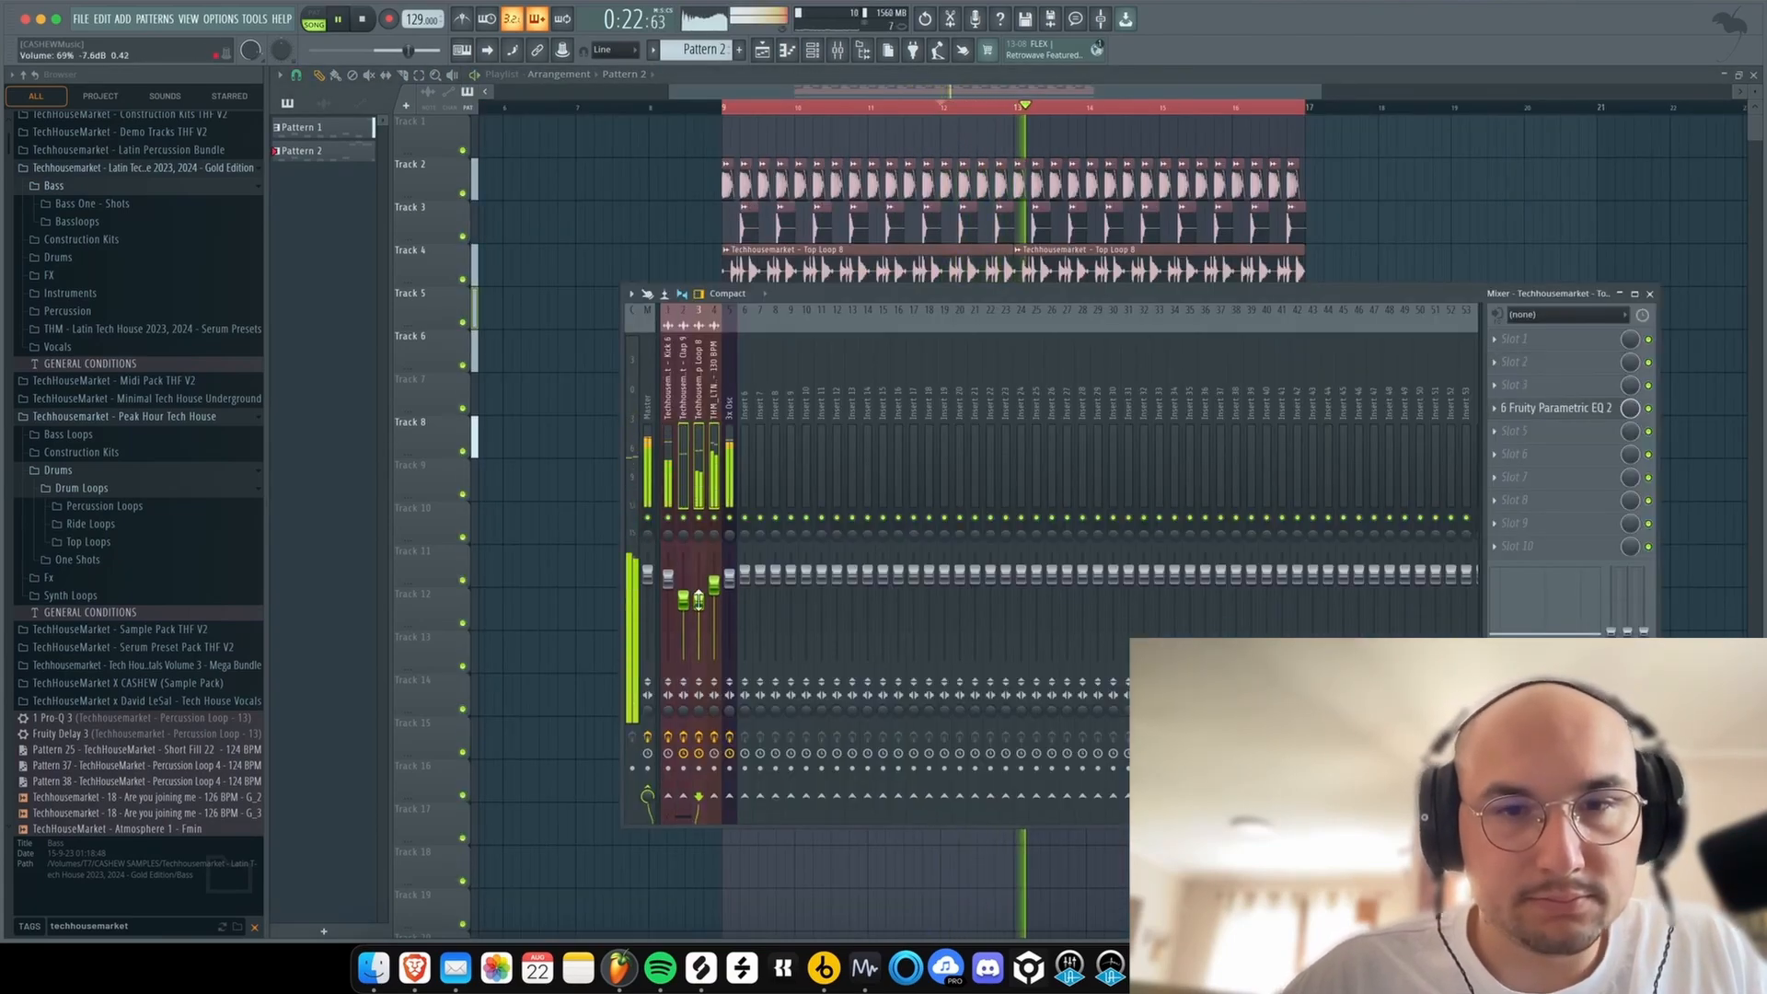
left_click(1649, 294)
scroll(1581, 284, "down", 3)
key("space")
- Audition the Spoken Word vocal samples and place Siente - Spoken - 125 BPM - DRY in the playlist at bar 5
left_click(812, 106)
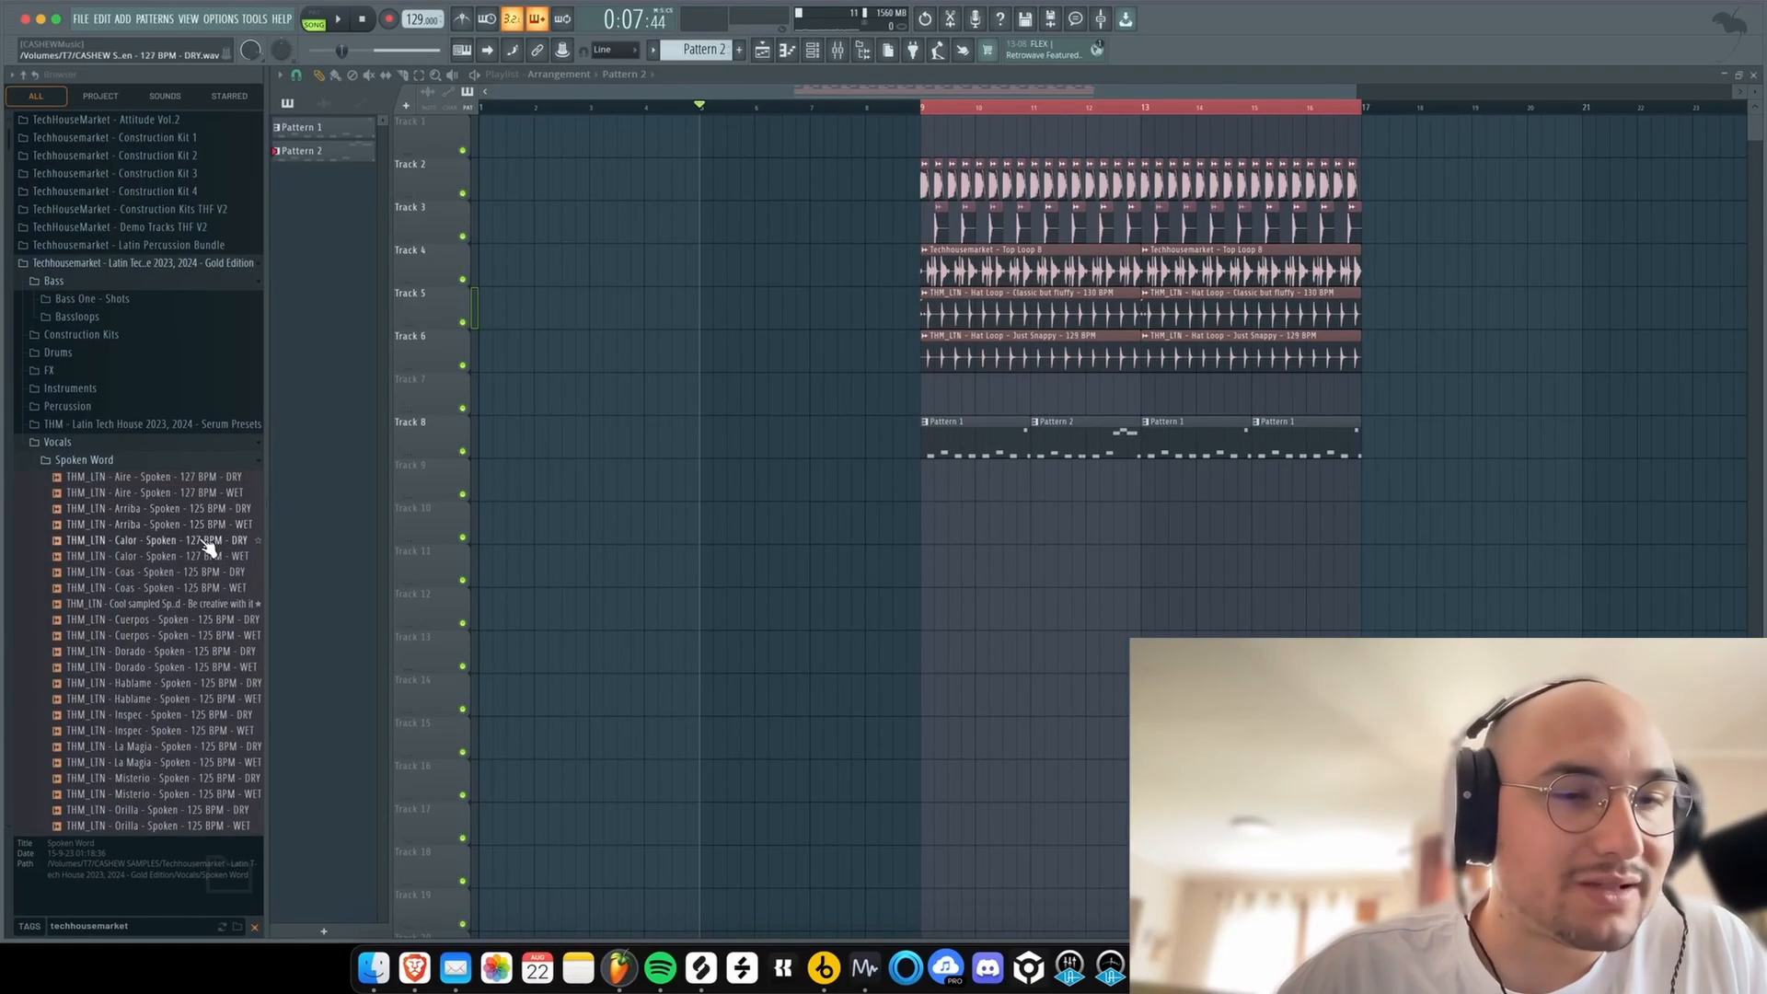
left_click(188, 556)
left_click(157, 619)
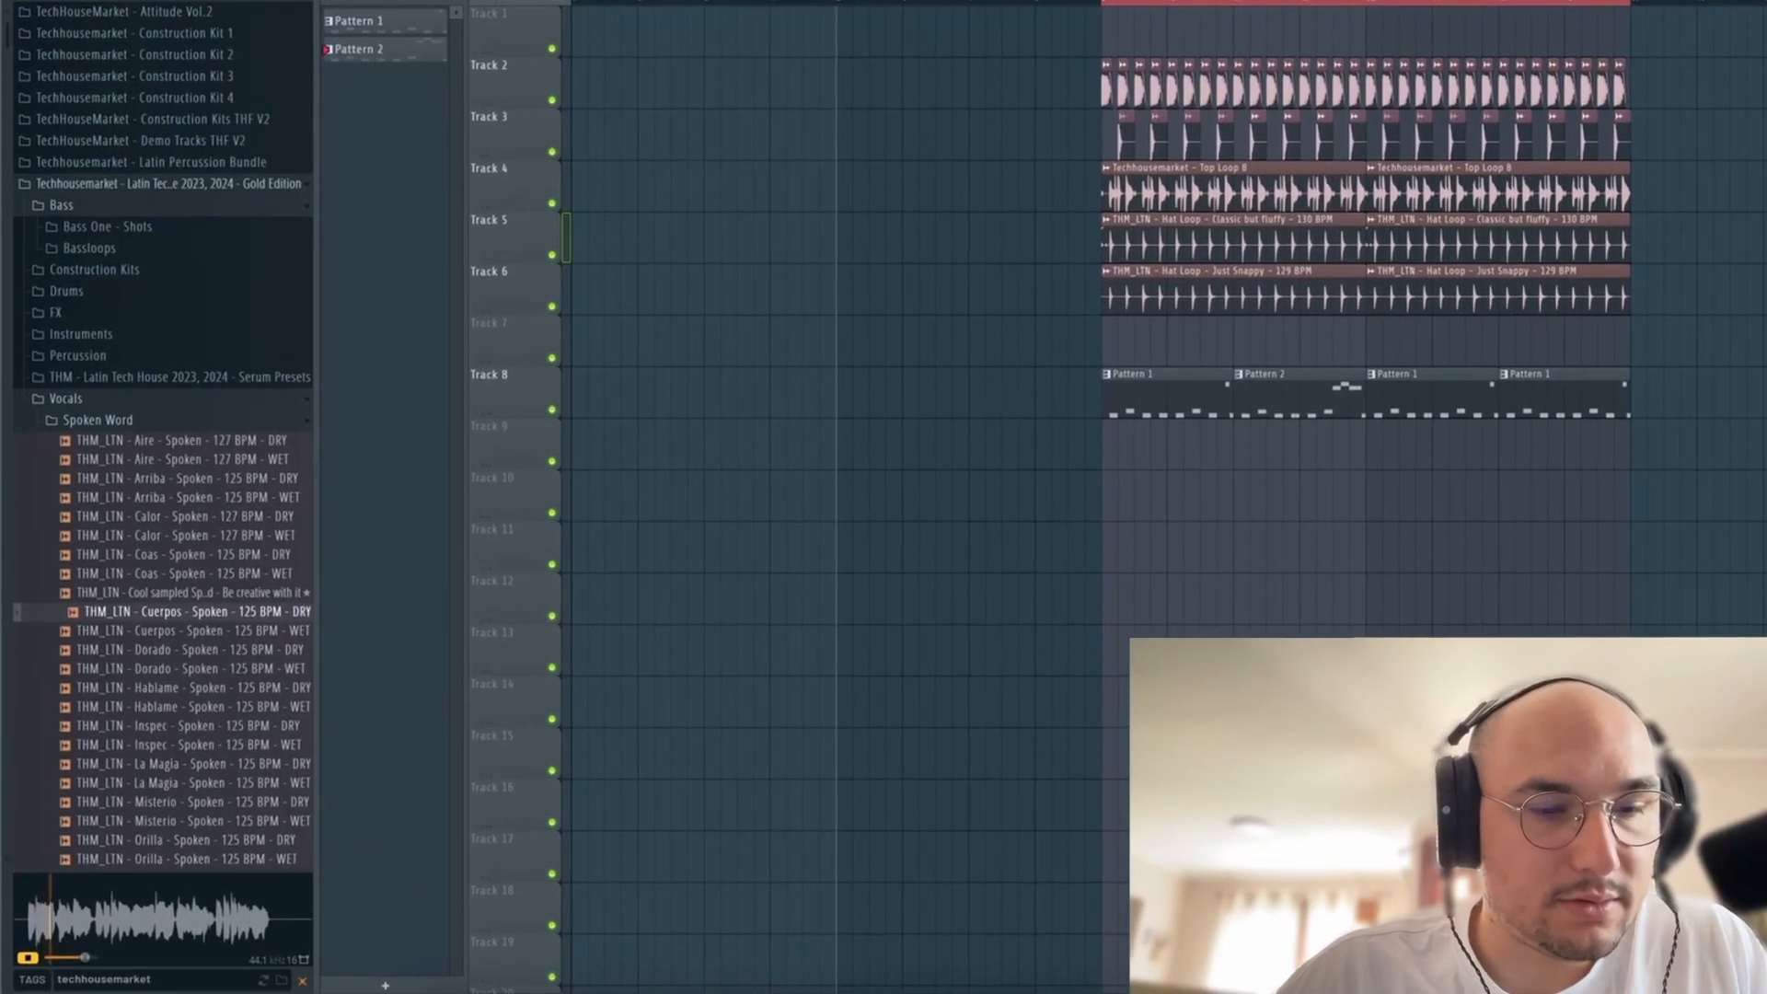
scroll(113, 773, "down", 2)
scroll(129, 797, "down", 5)
left_click(198, 690)
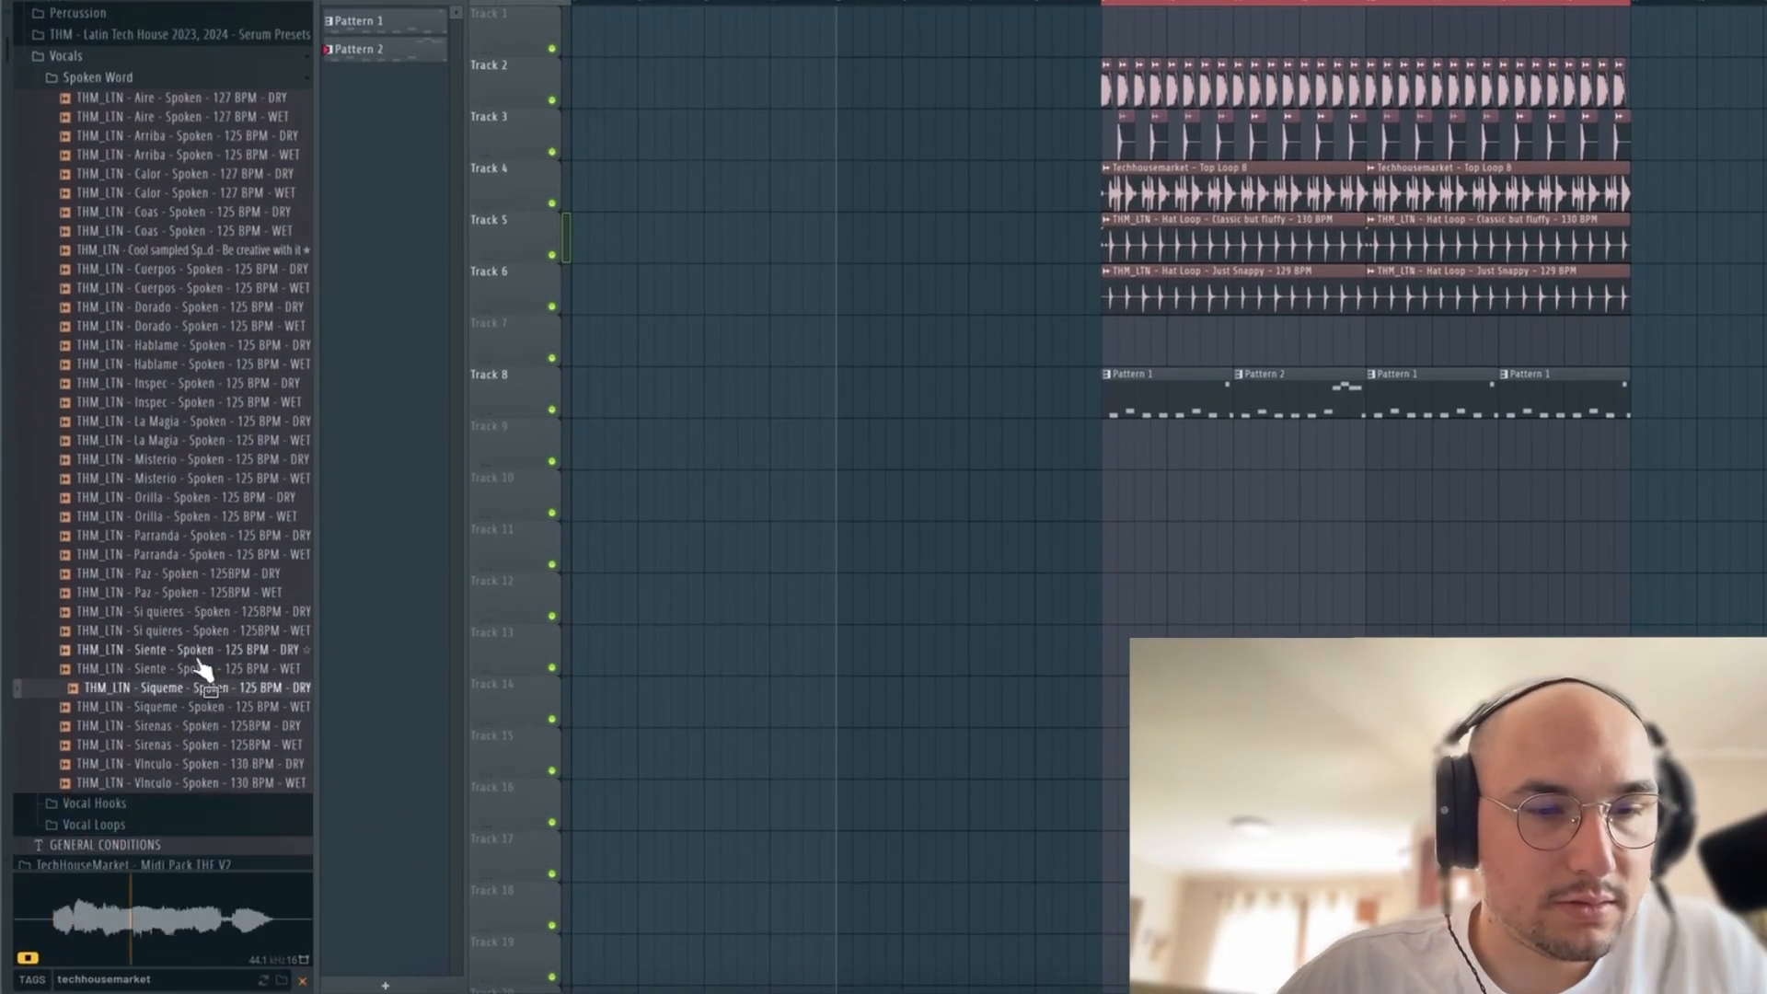
left_click(197, 657)
left_click_drag(201, 669, 870, 398)
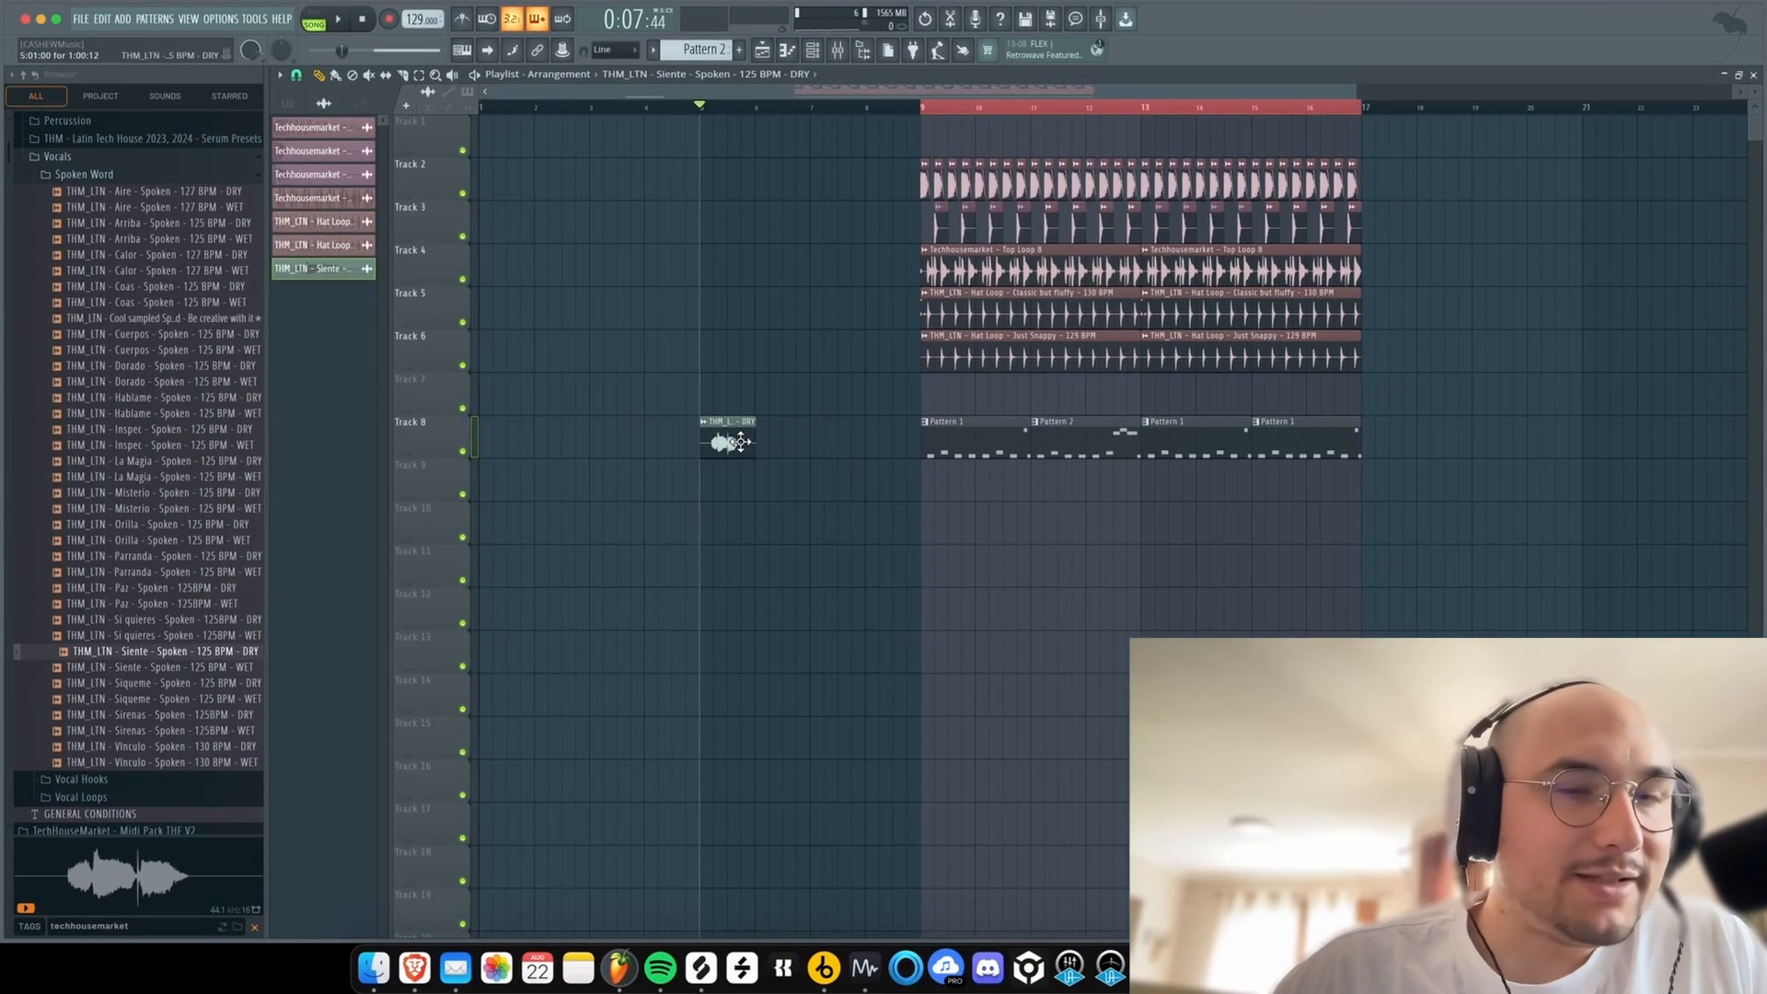
- Move the Siente vocal to Track 9 at bar 8 and repeat a short chop of it from bar 9 to bar 17
double_click(737, 442)
key("Escape")
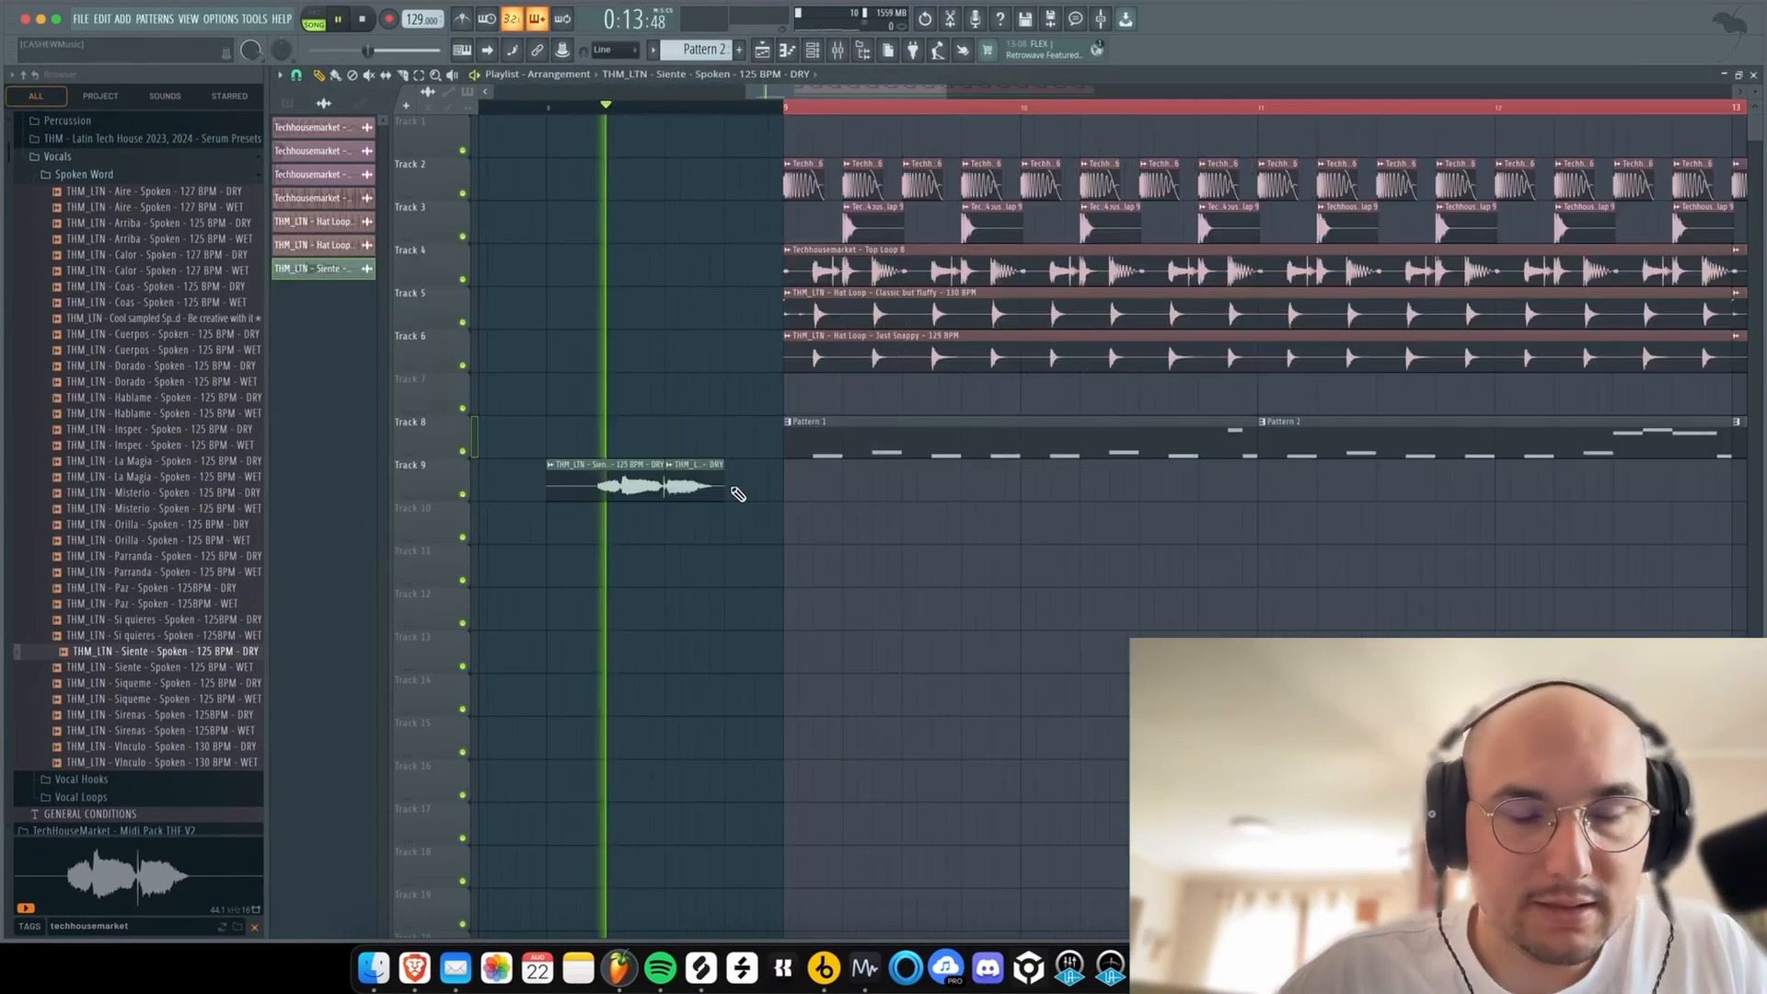
mouse_move(690, 488)
left_mouse_down()
mouse_move(1333, 571)
mouse_move(1231, 584)
left_mouse_up()
key("space")
key("space")
scroll(742, 488, "down", 5)
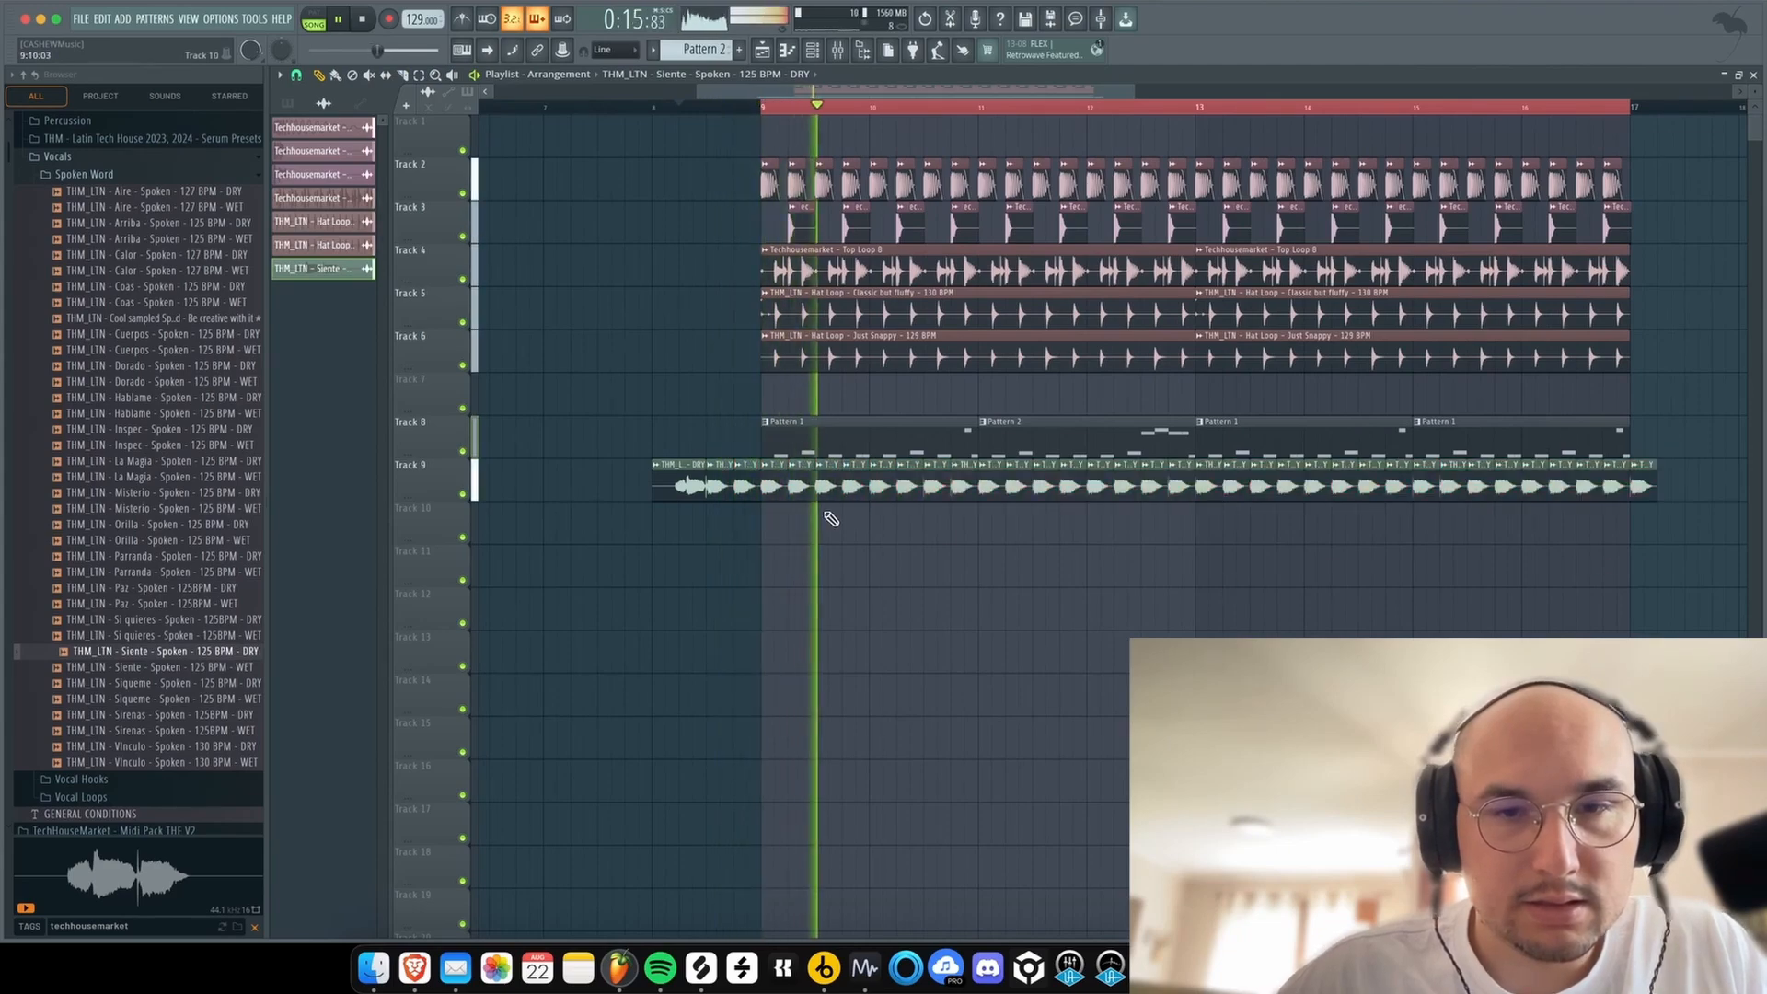
scroll(833, 516, "down", 2)
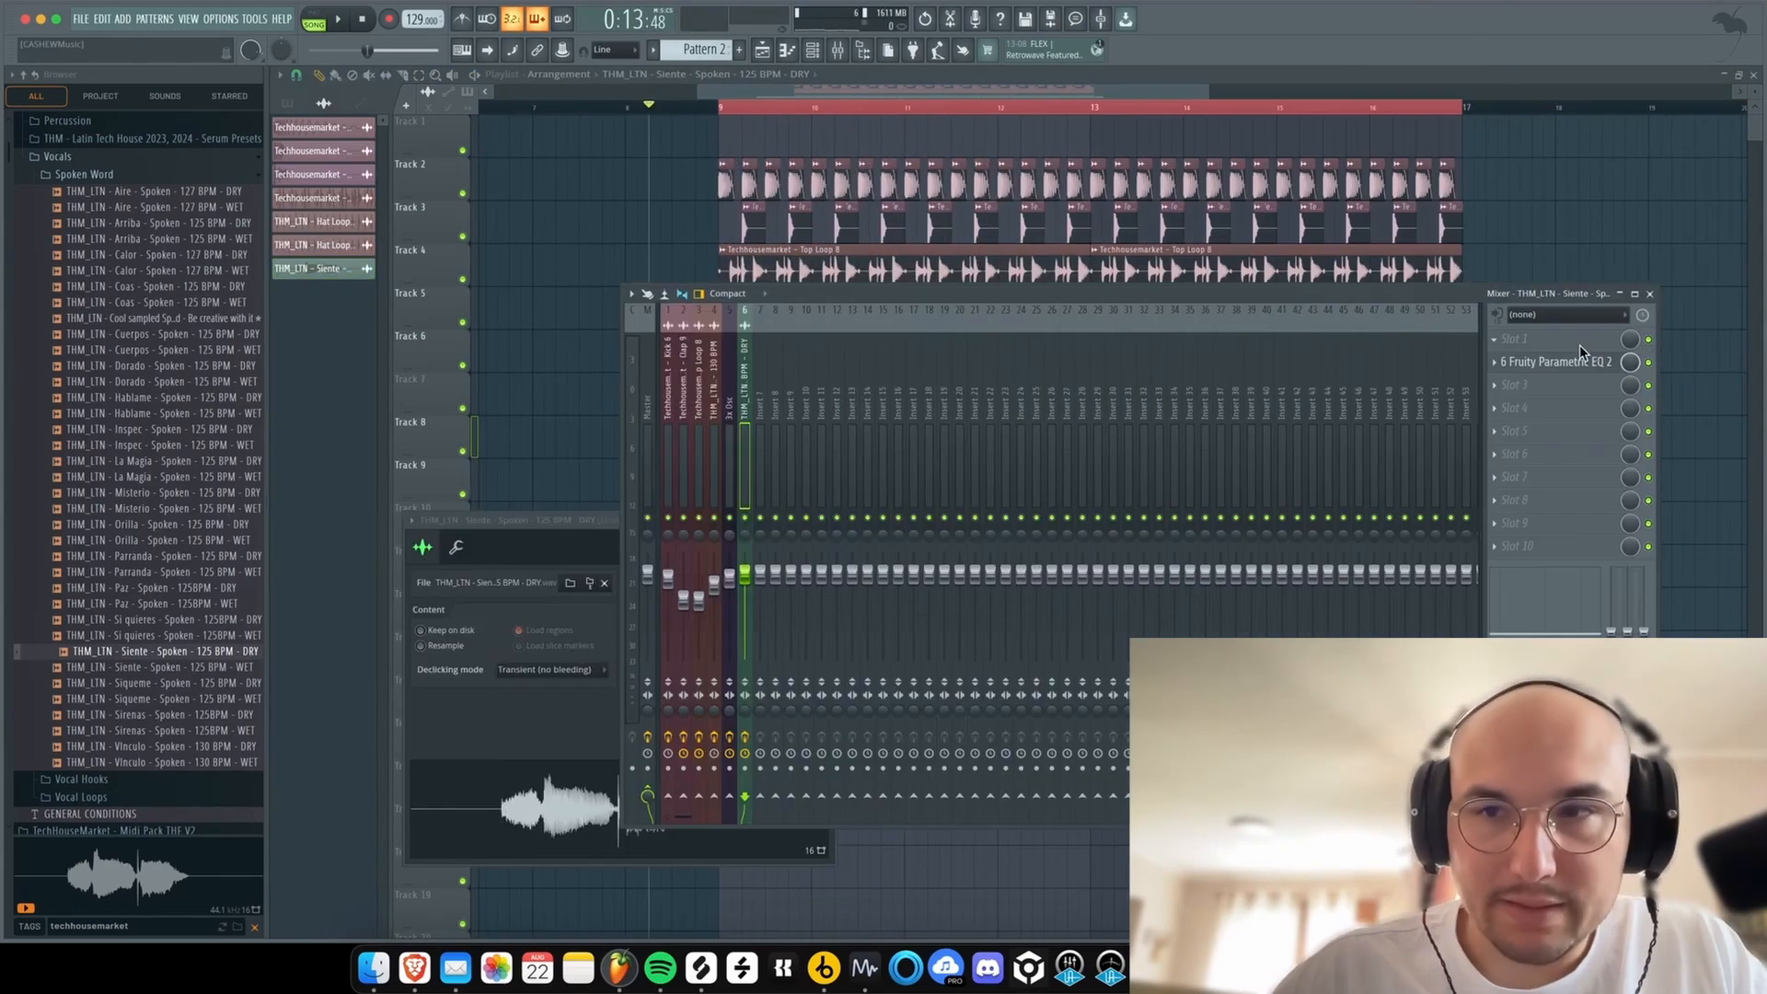
- Add Spreader in slot 1 of the vocal's mixer track and set its spread to about 20% during playback
key("F8")
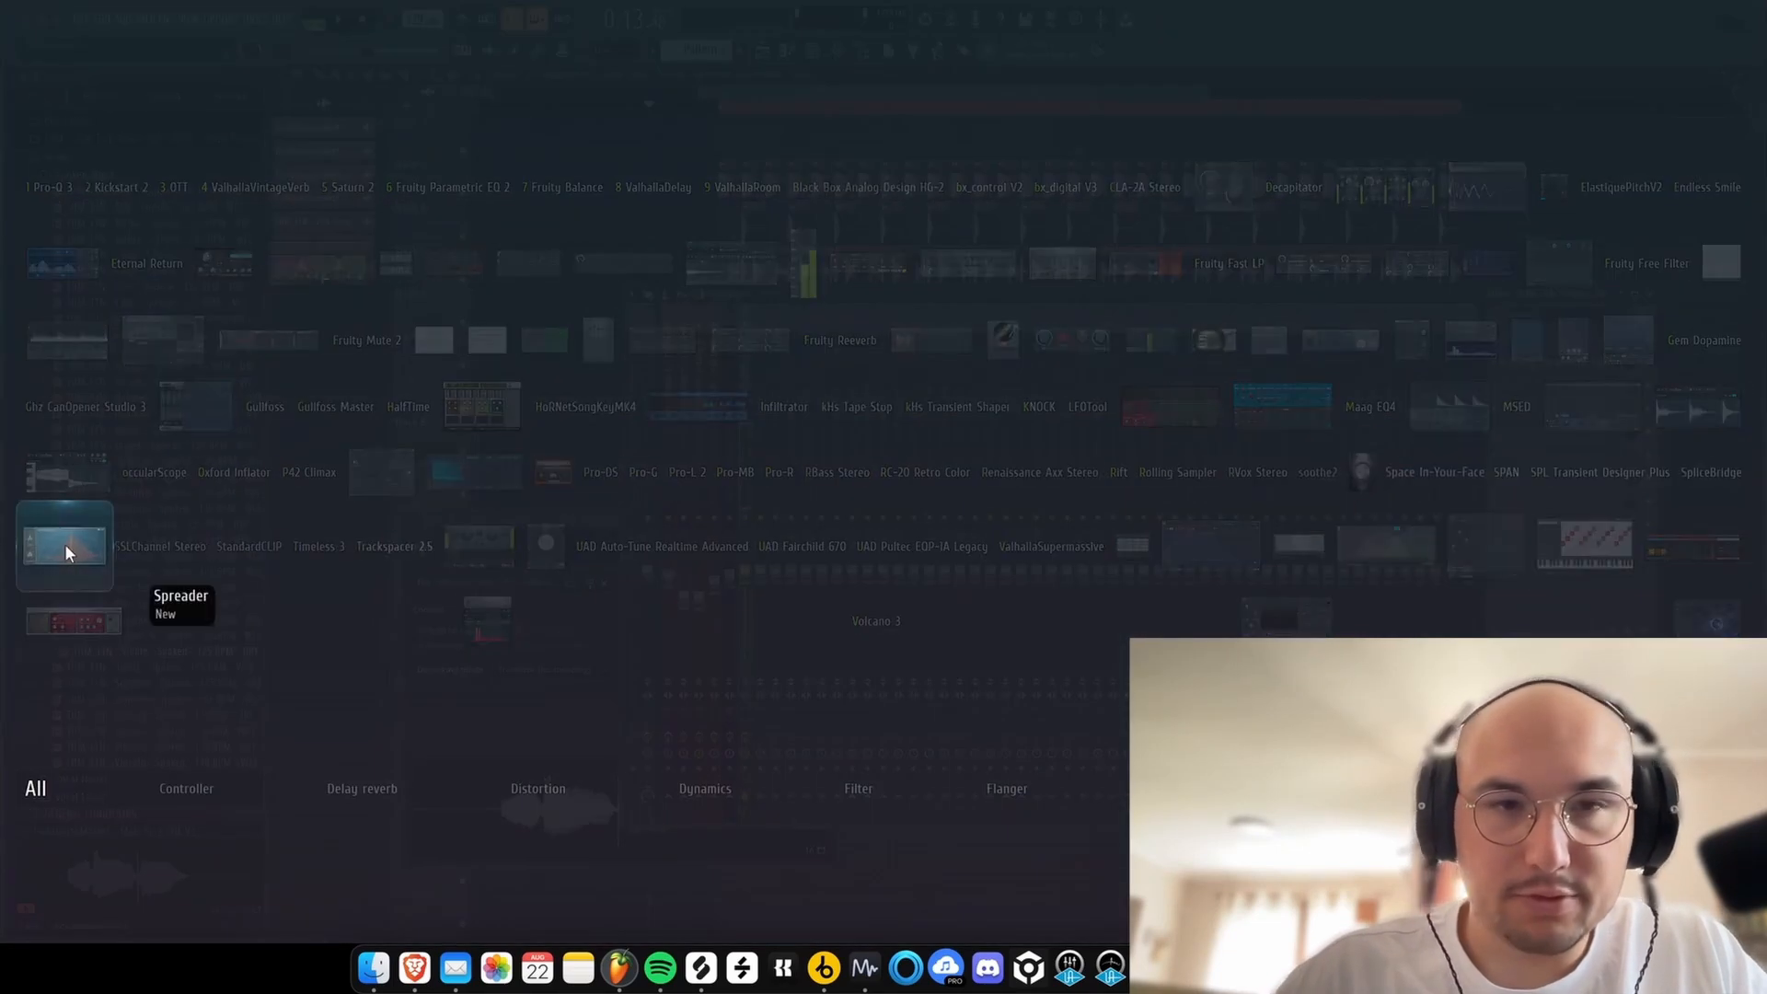
left_click(65, 544)
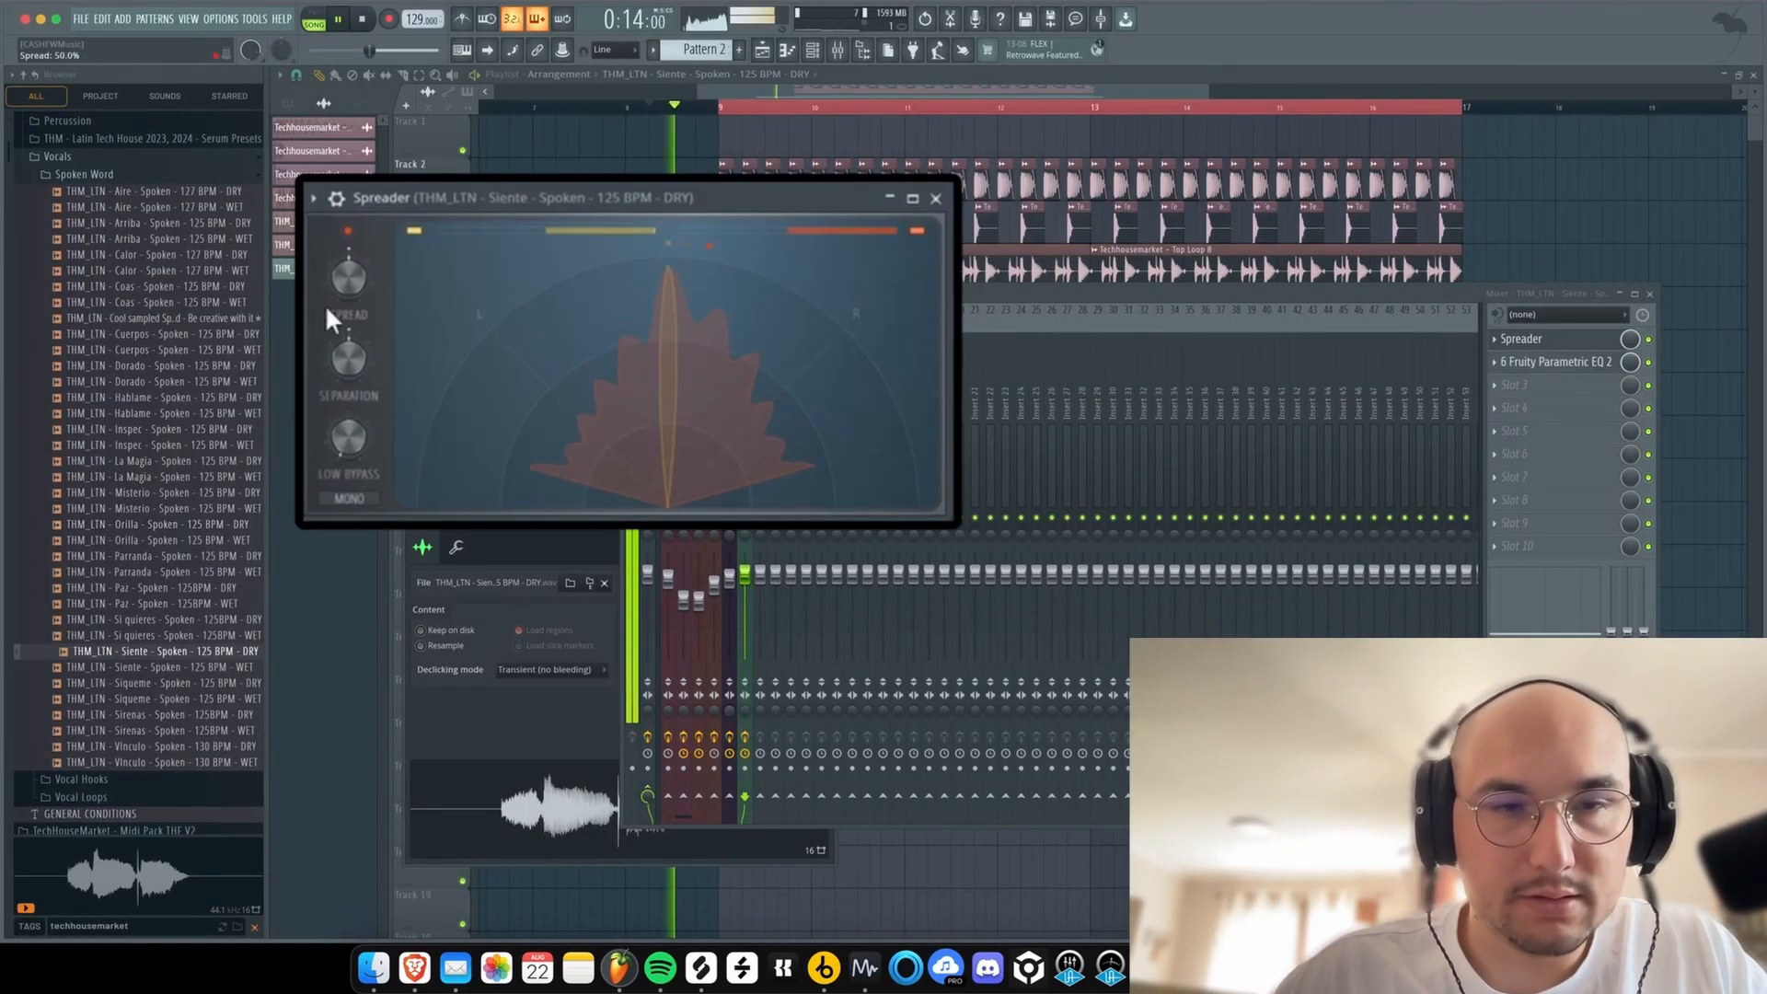
key("space")
key("Escape")
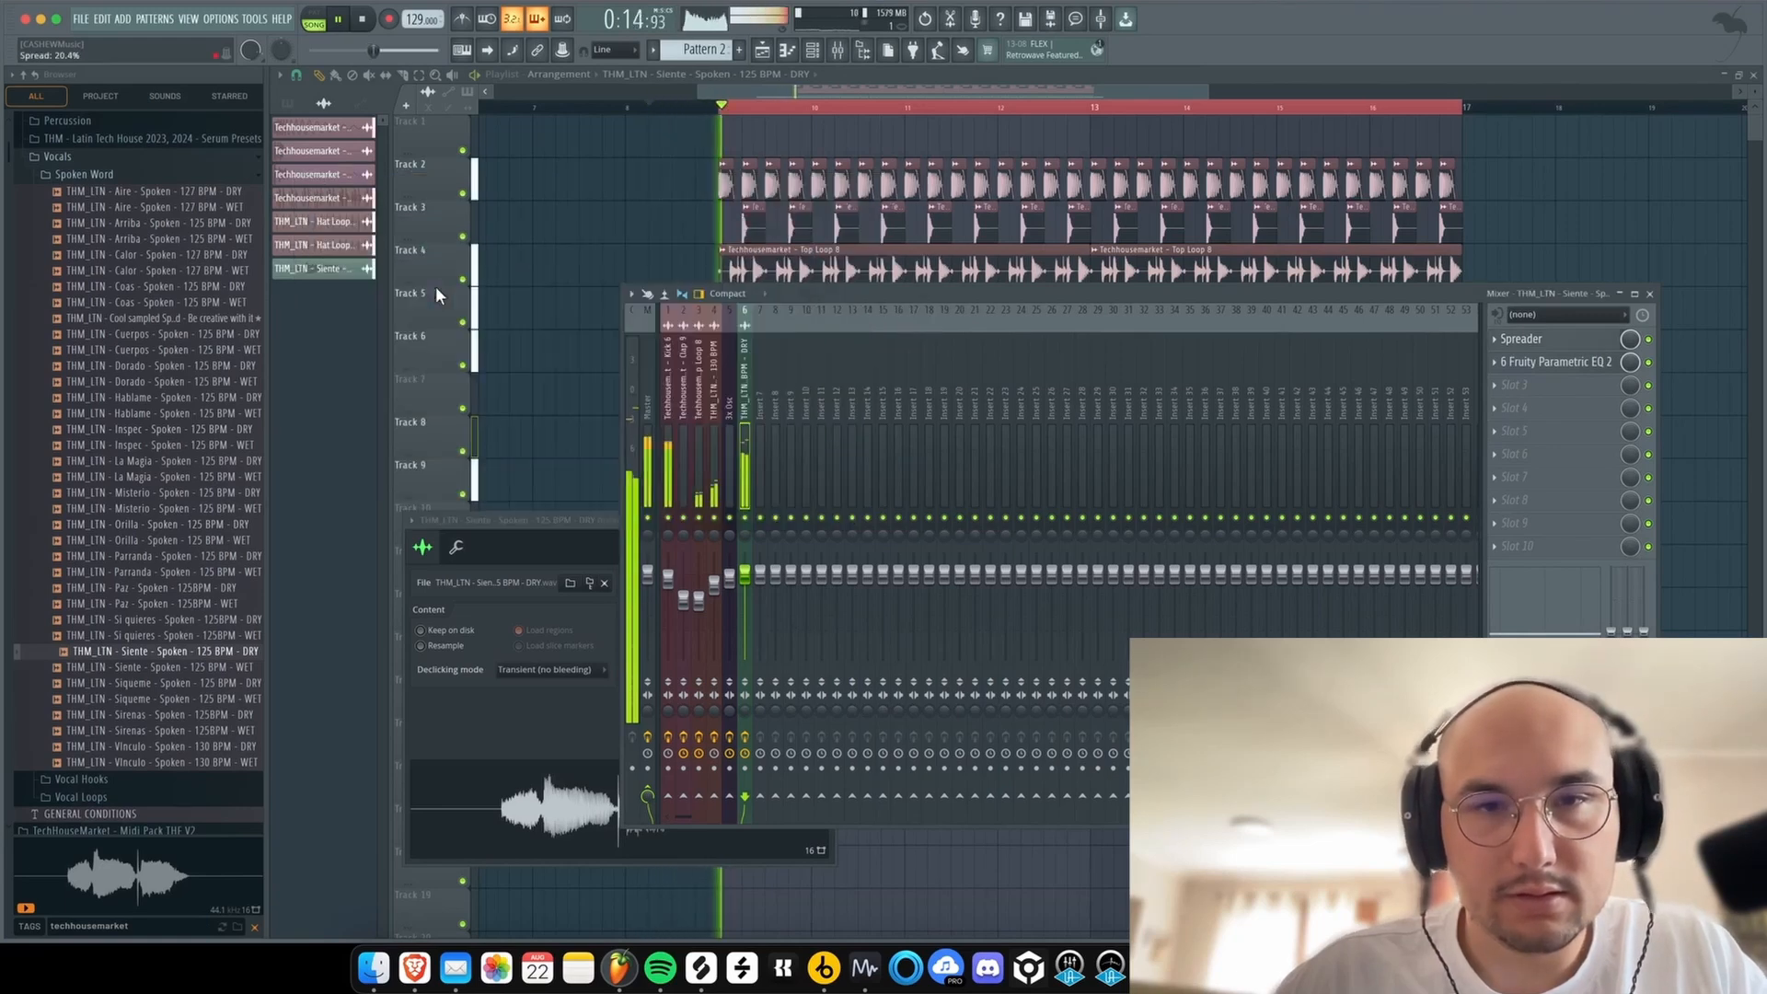
key("Escape")
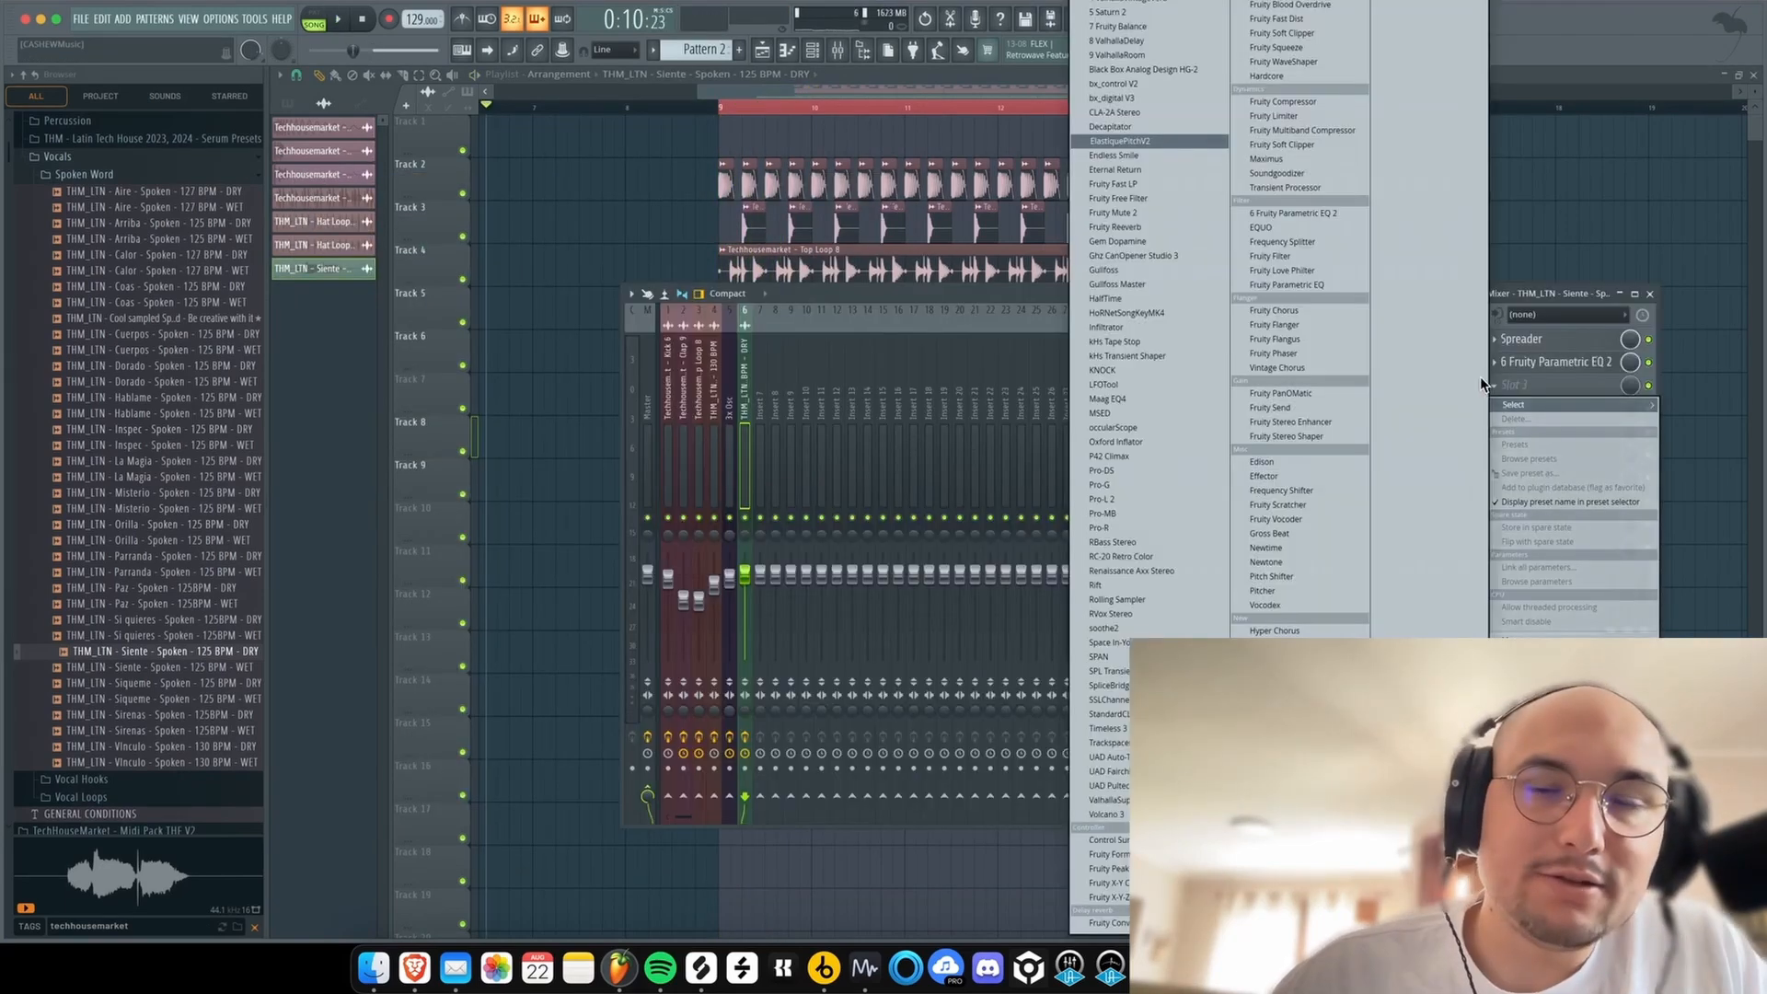
- Add ElastiquePitchV2 in slot 3 of the vocal's mixer track and place an automation clip for its pitch on Track 10
left_click(1480, 377)
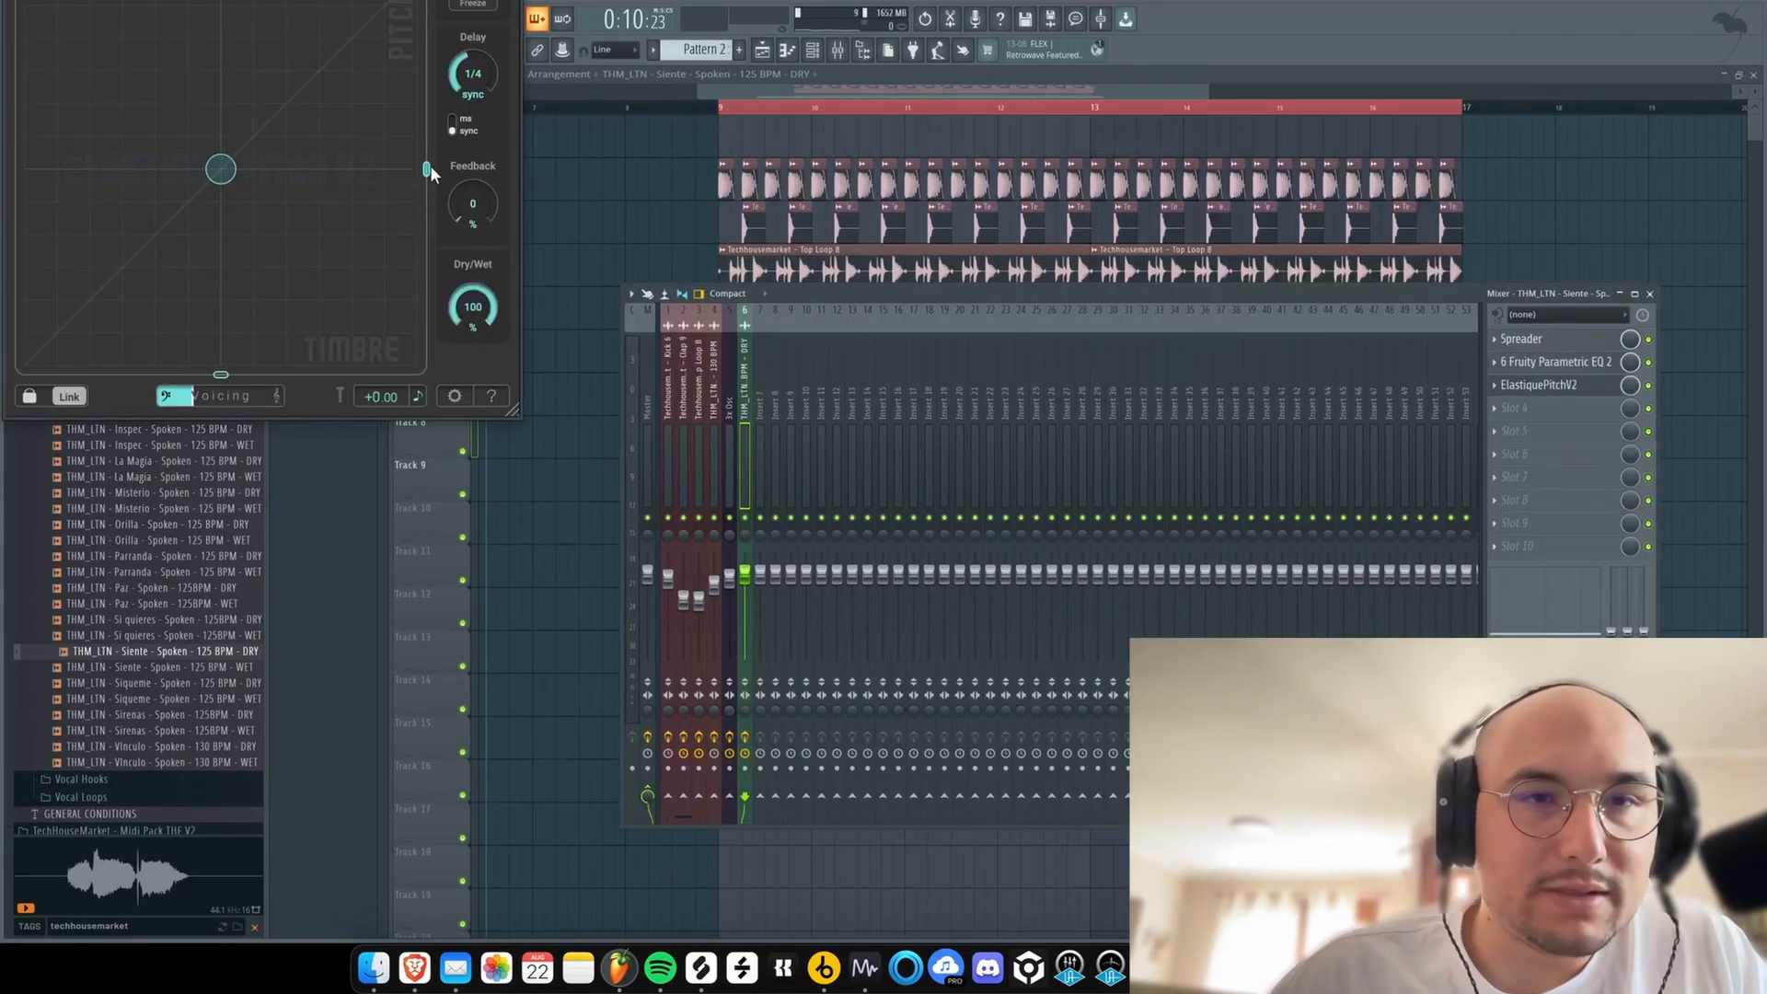
key("Escape")
left_click(142, 17)
mouse_move(123, 18)
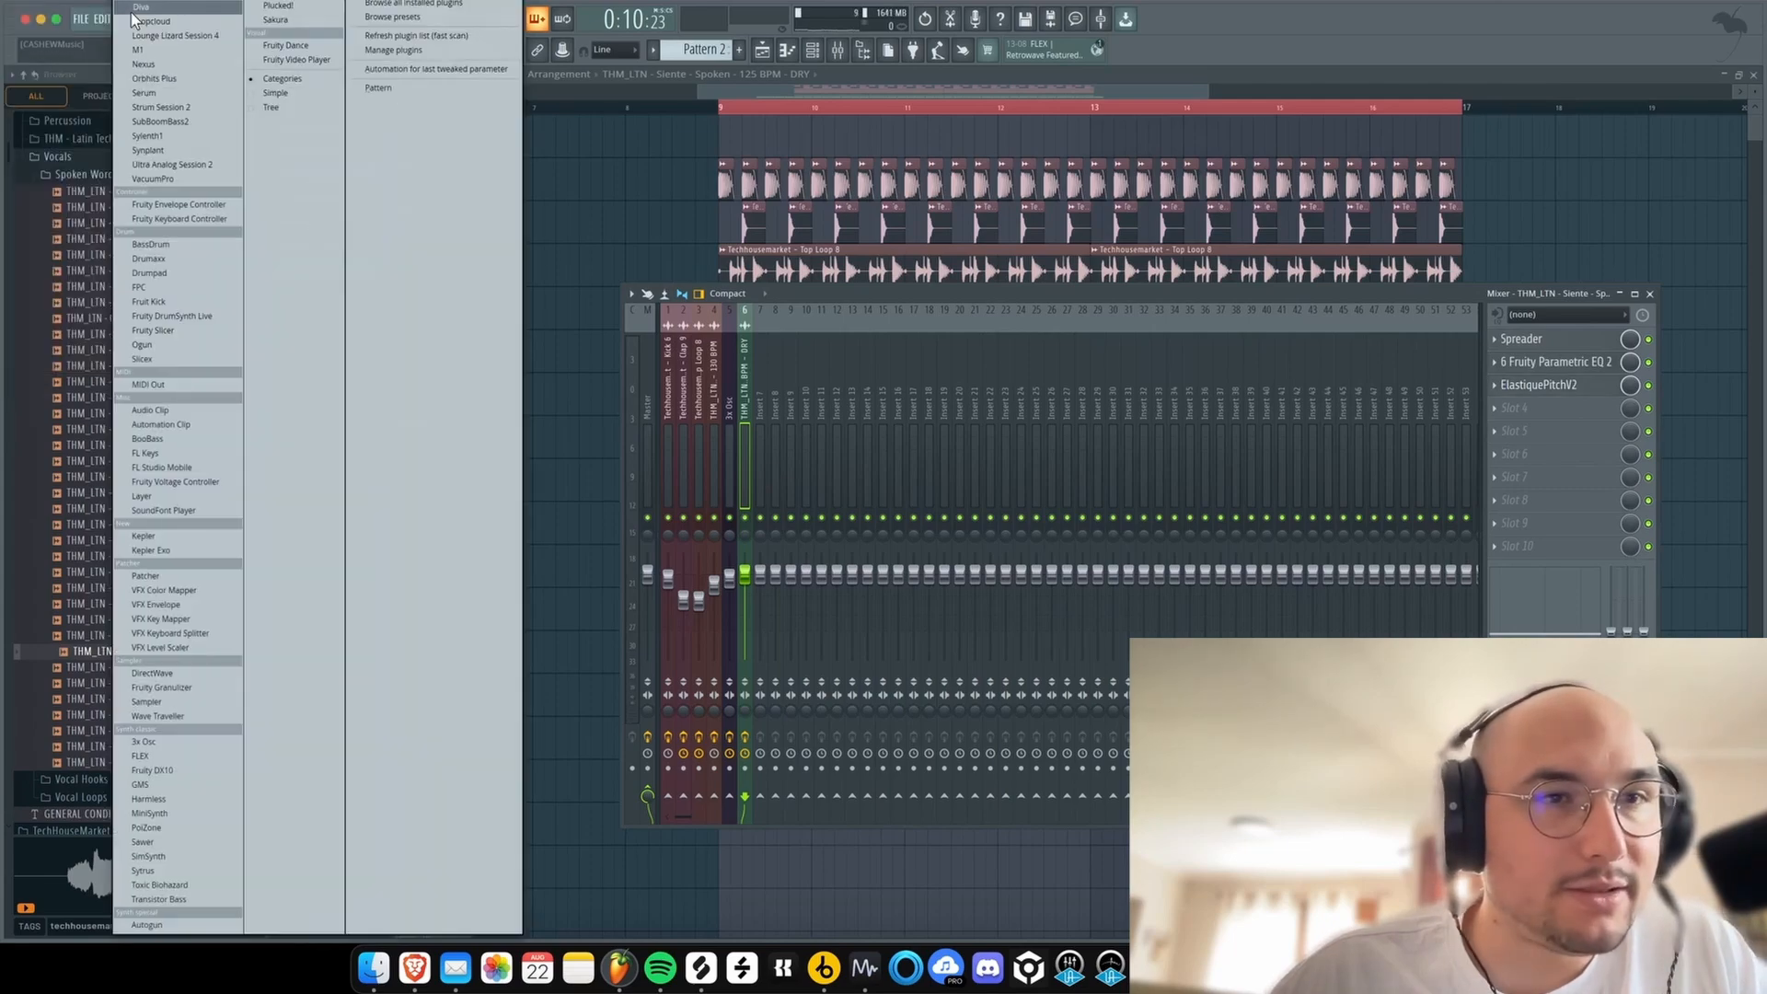
left_click(414, 67)
key("F9")
left_click_drag(798, 117, 727, 531)
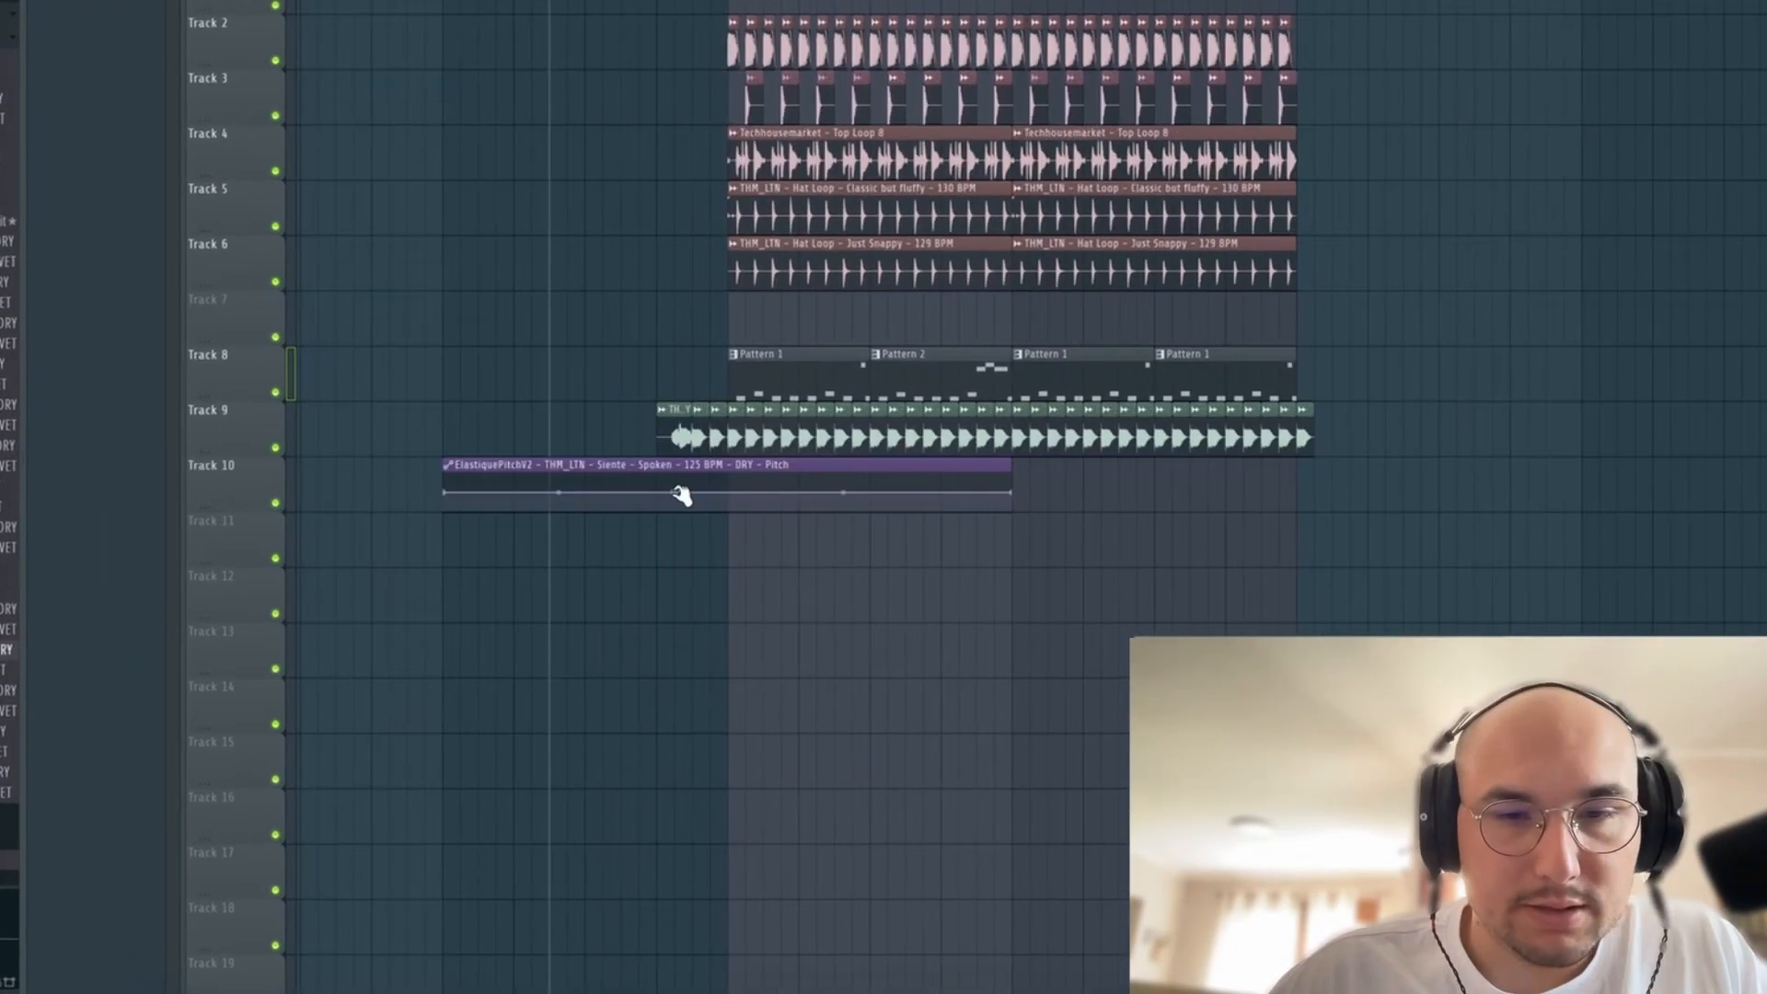
key("space")
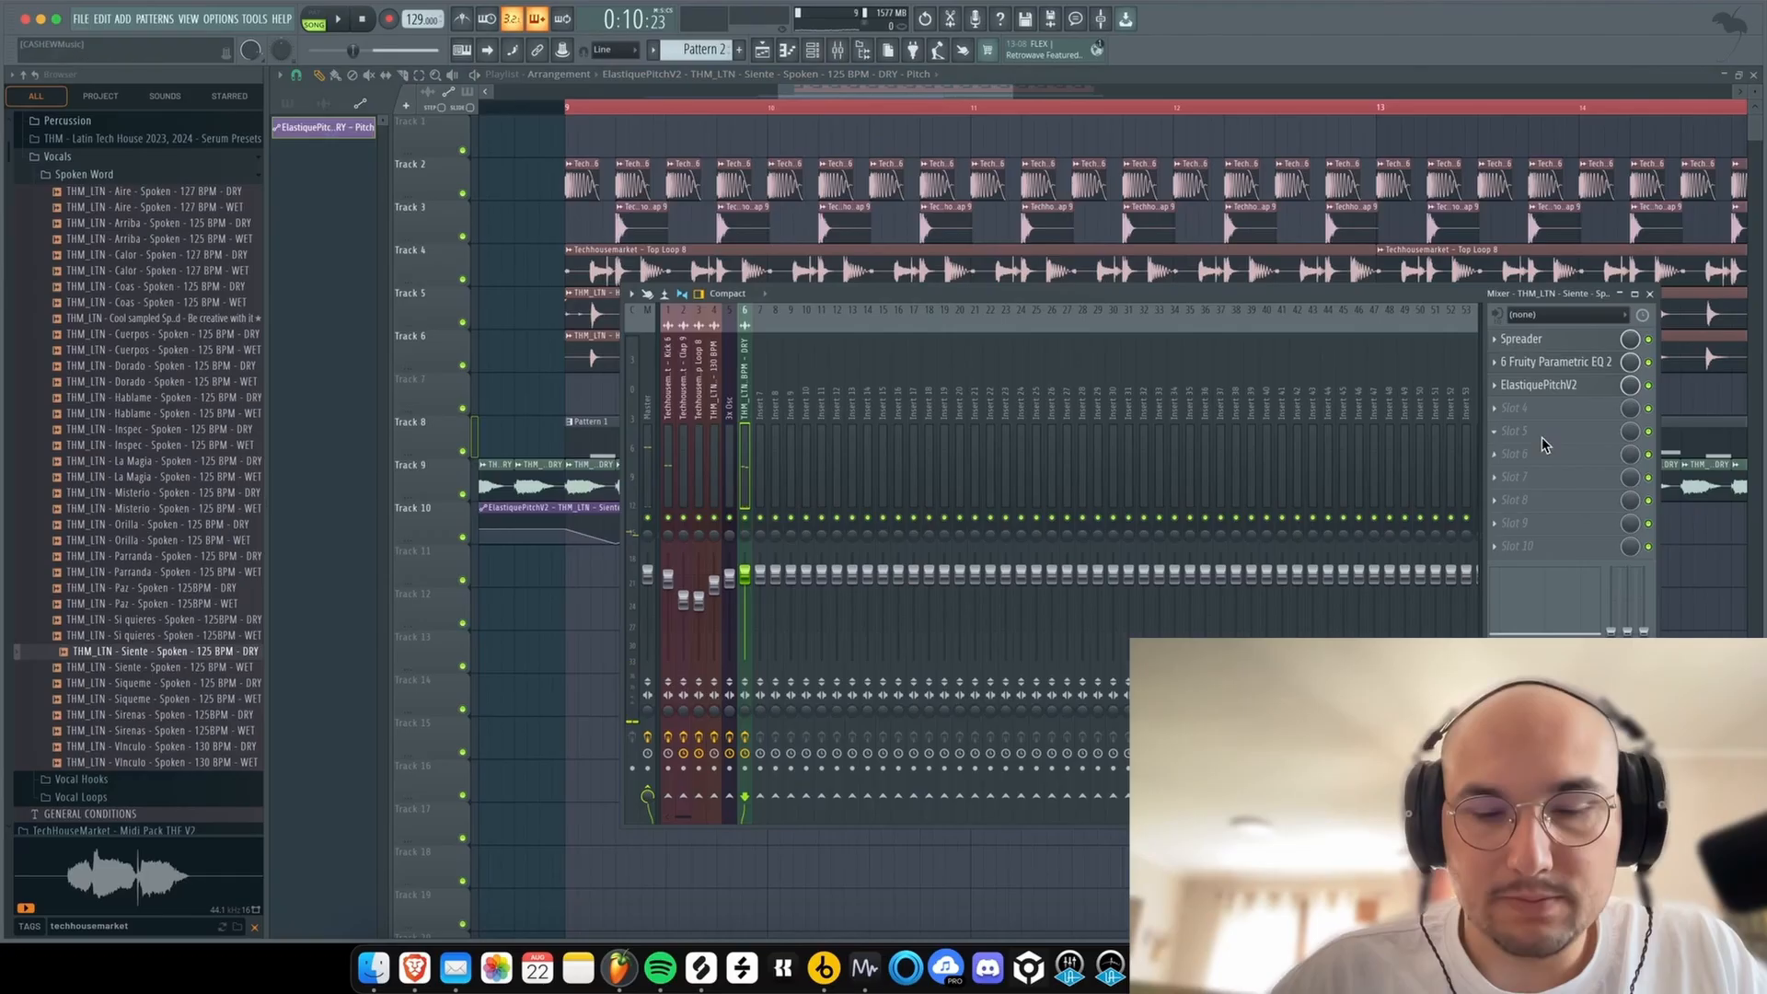
- Add Gross Beat with the 1/4 Bt Gate in slot 5 of the vocal's mixer track and automate its volume mix on Track 13
left_click(1525, 431)
left_click(310, 440)
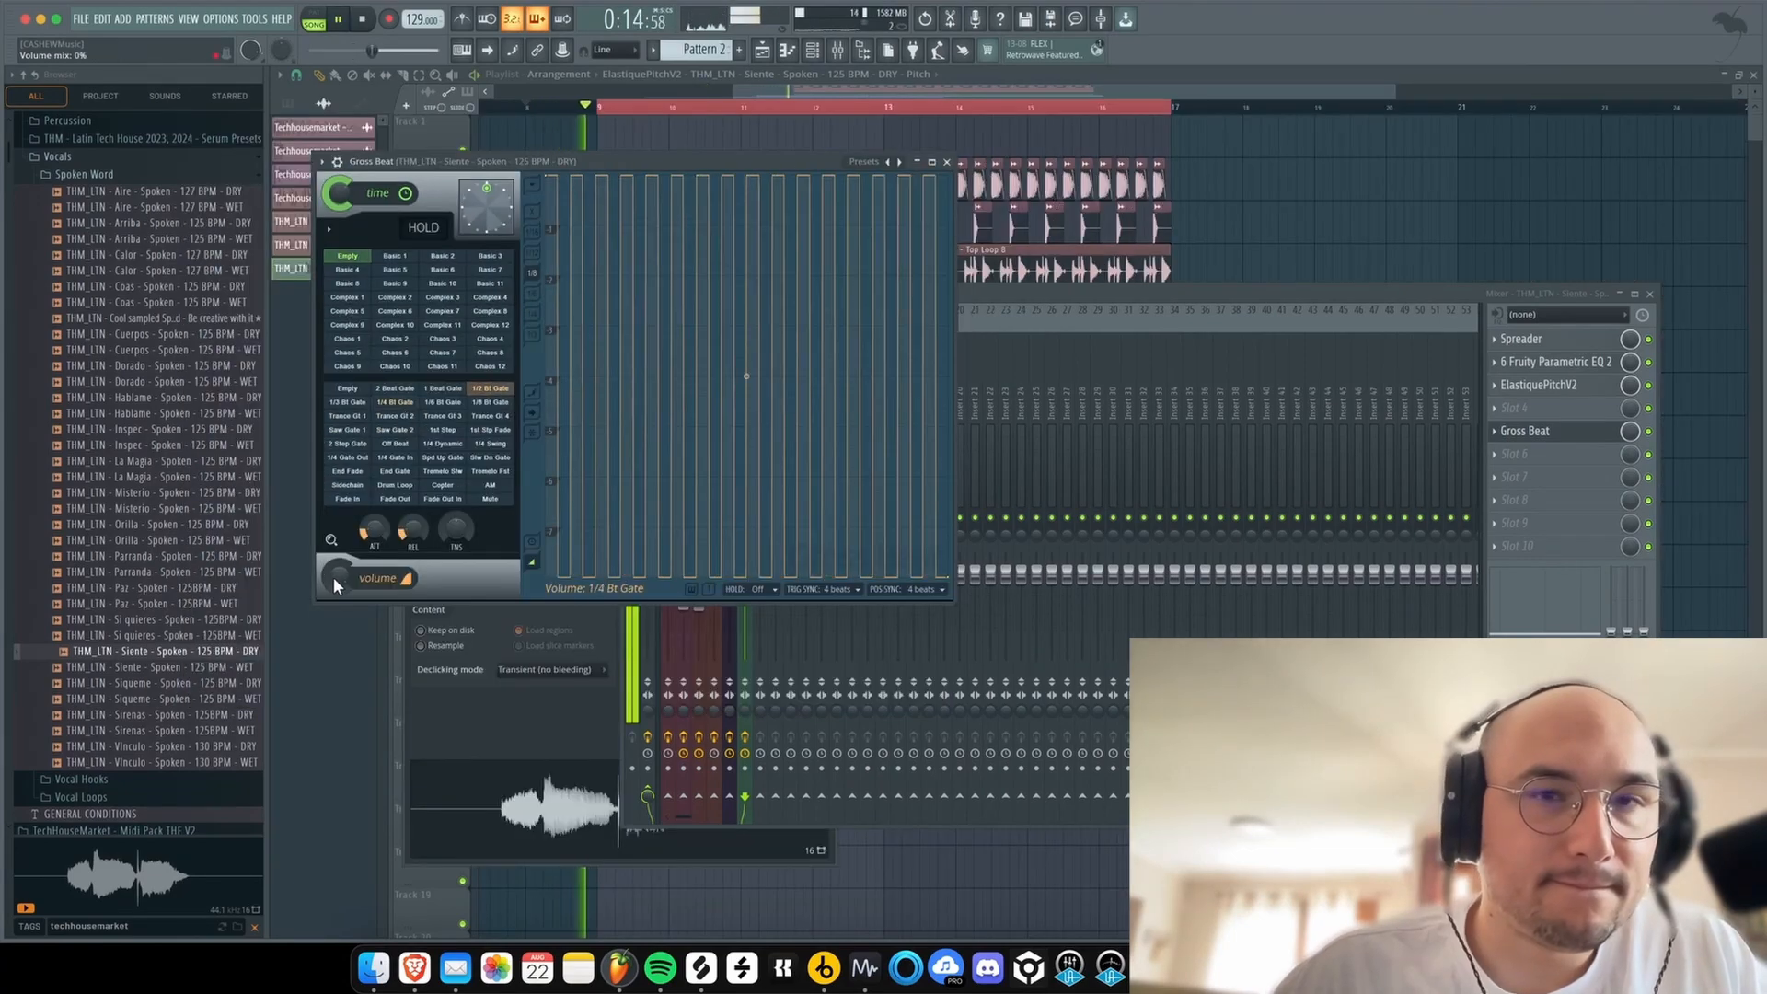
left_click_drag(335, 580, 334, 497)
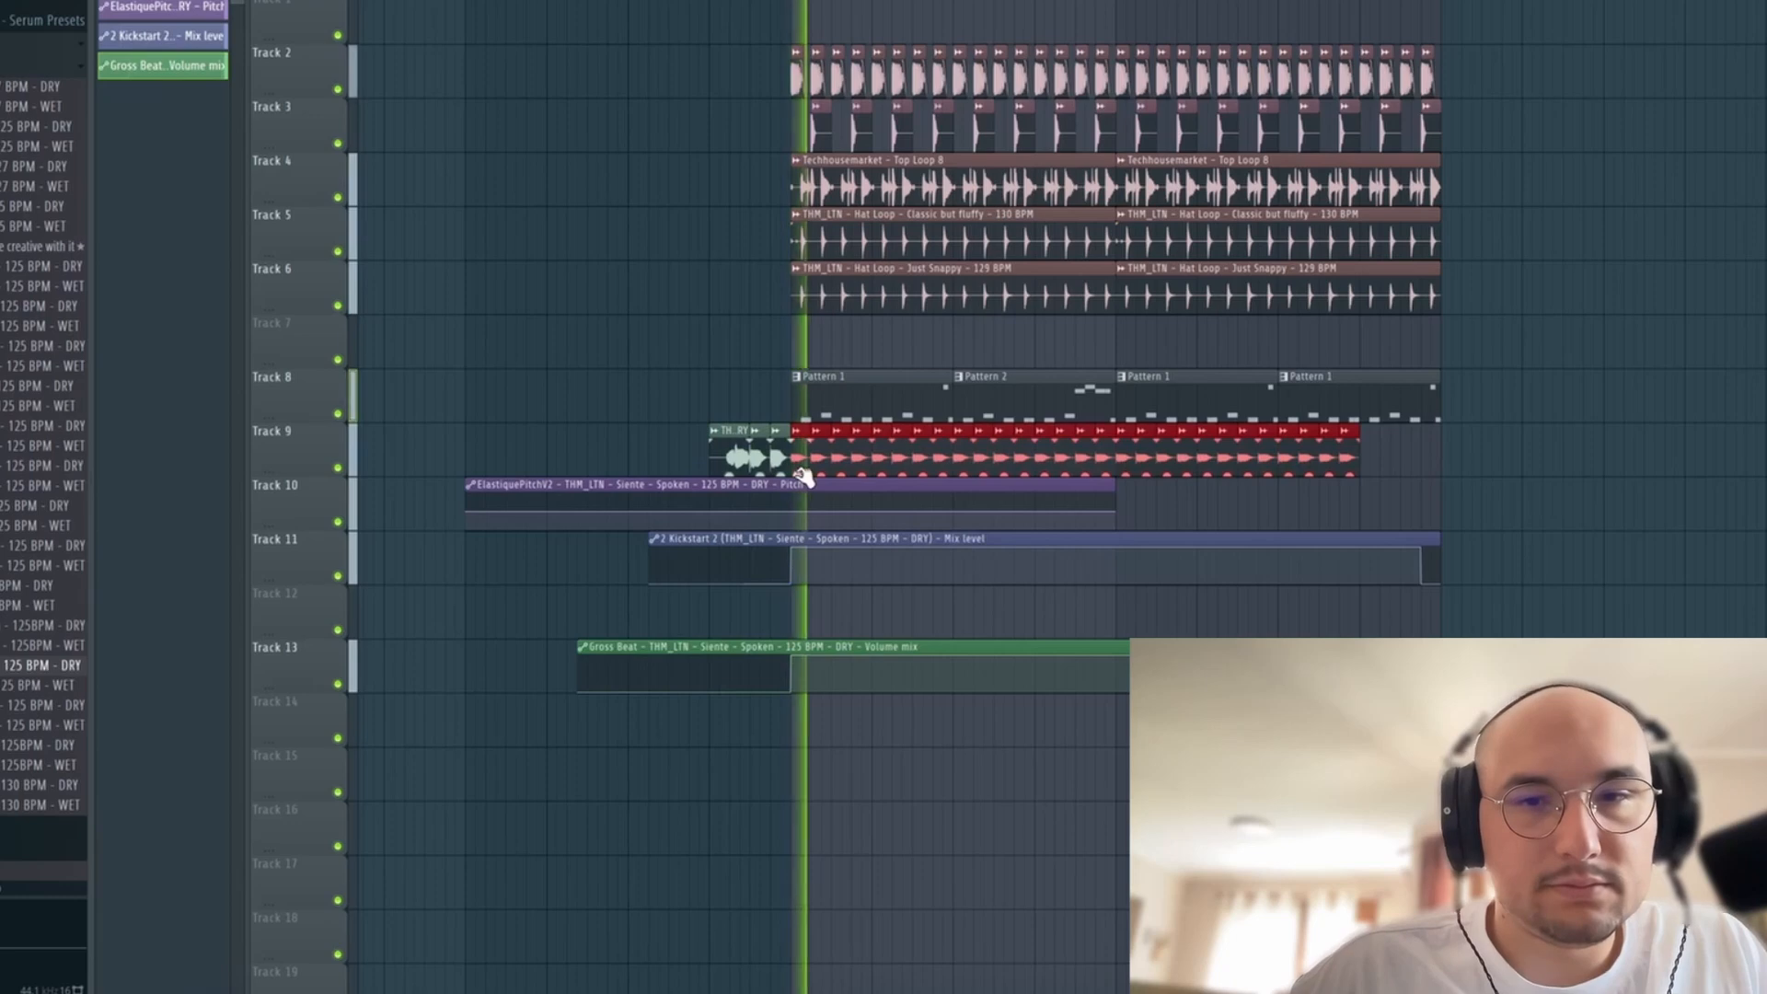
right_click(690, 254)
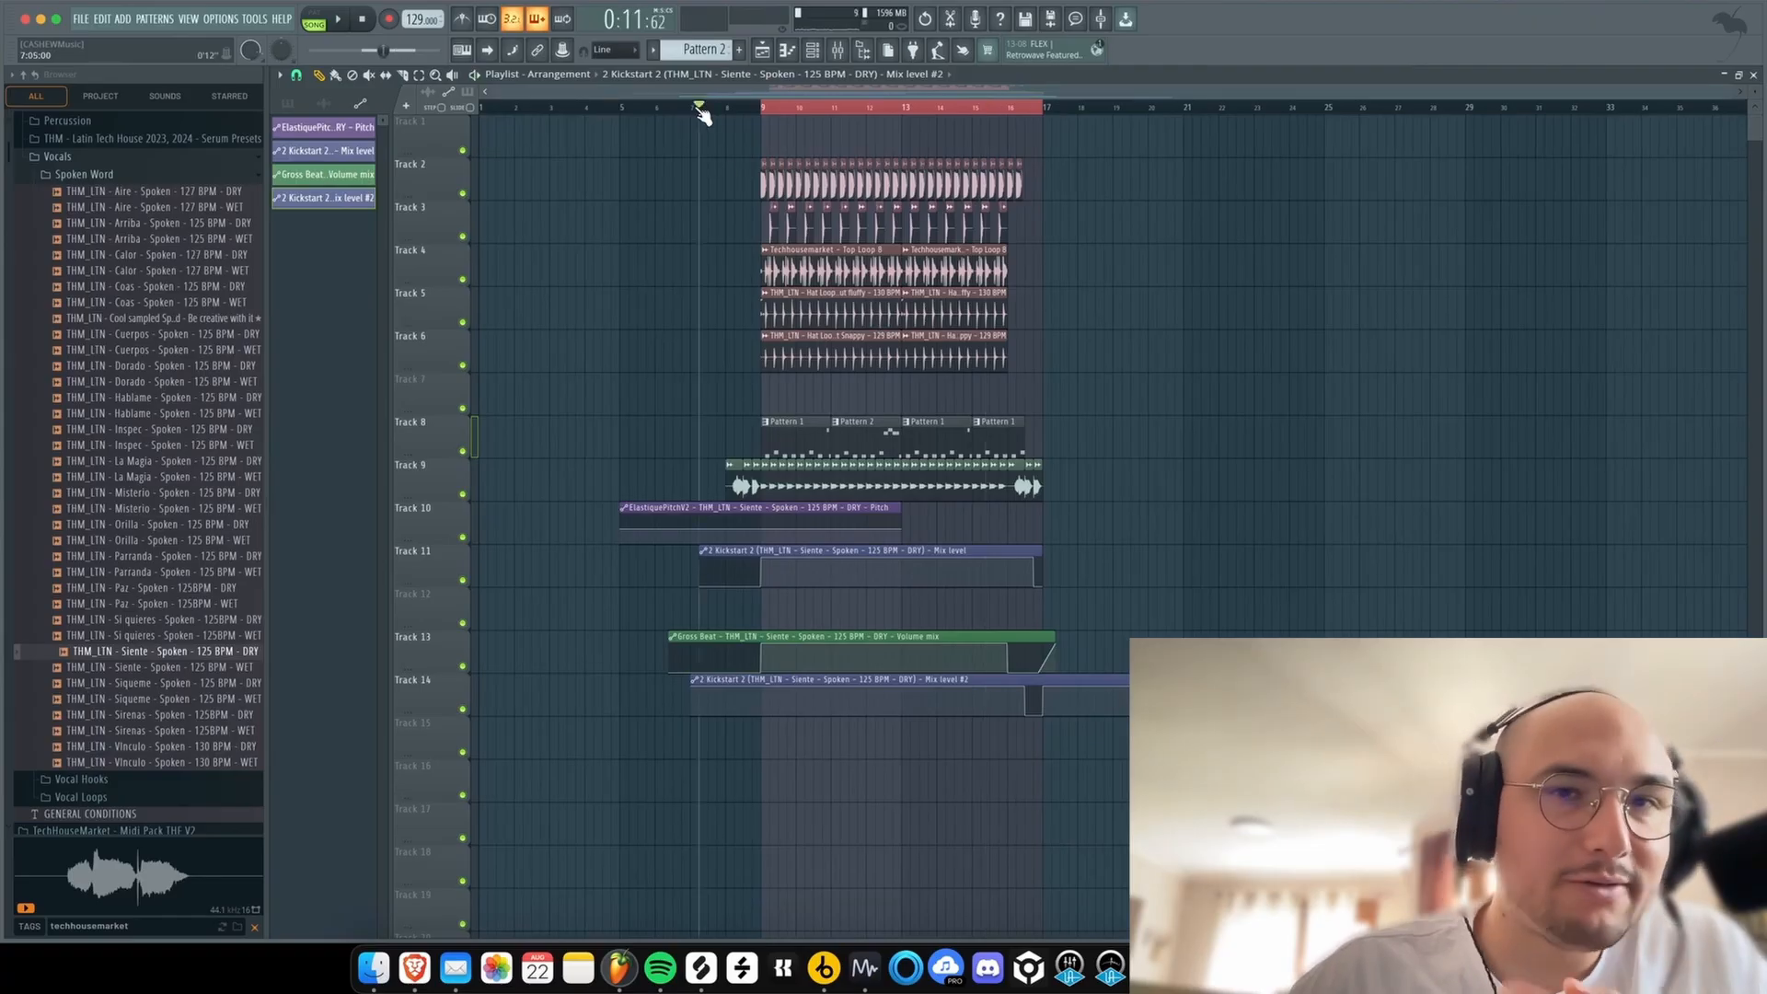
- Place Synth Loop 38 - Percussion Dance from the Minimal Tech House Underground pack on Track 12 at bar 9 and route it through ValhallaRoom and Kickstart 2
left_click_drag(699, 109, 623, 131)
left_click(87, 175)
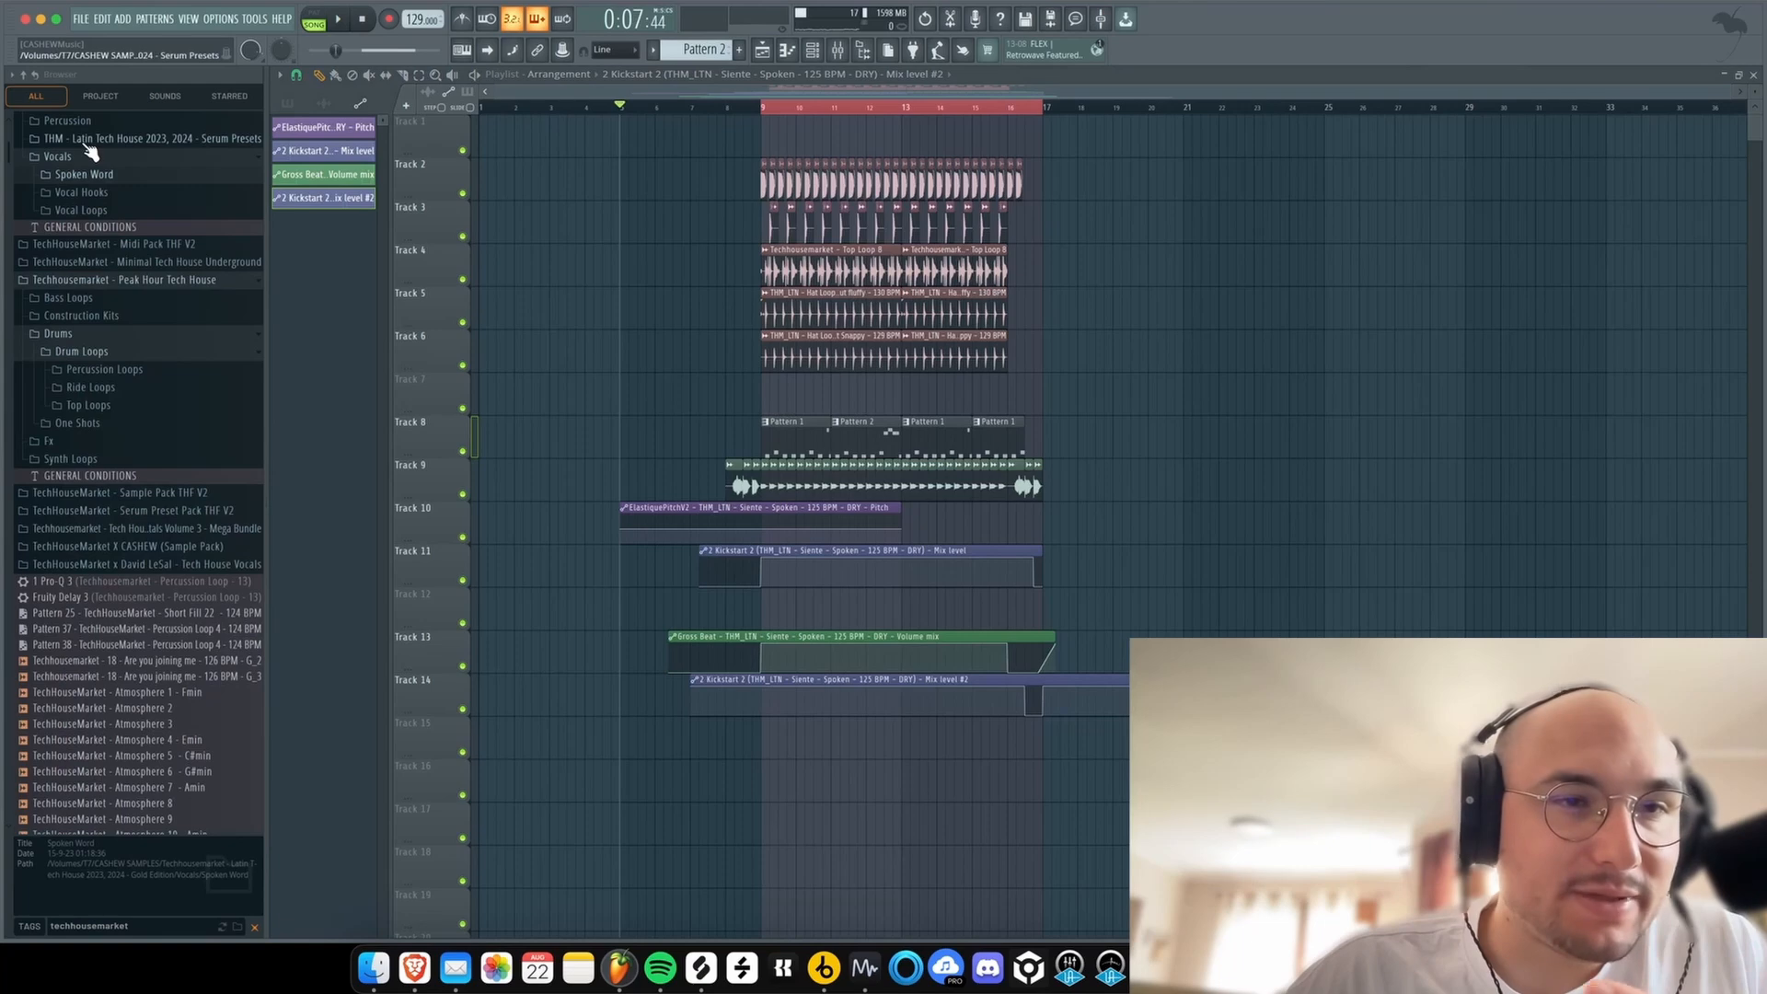
left_click(89, 157)
left_click(129, 210)
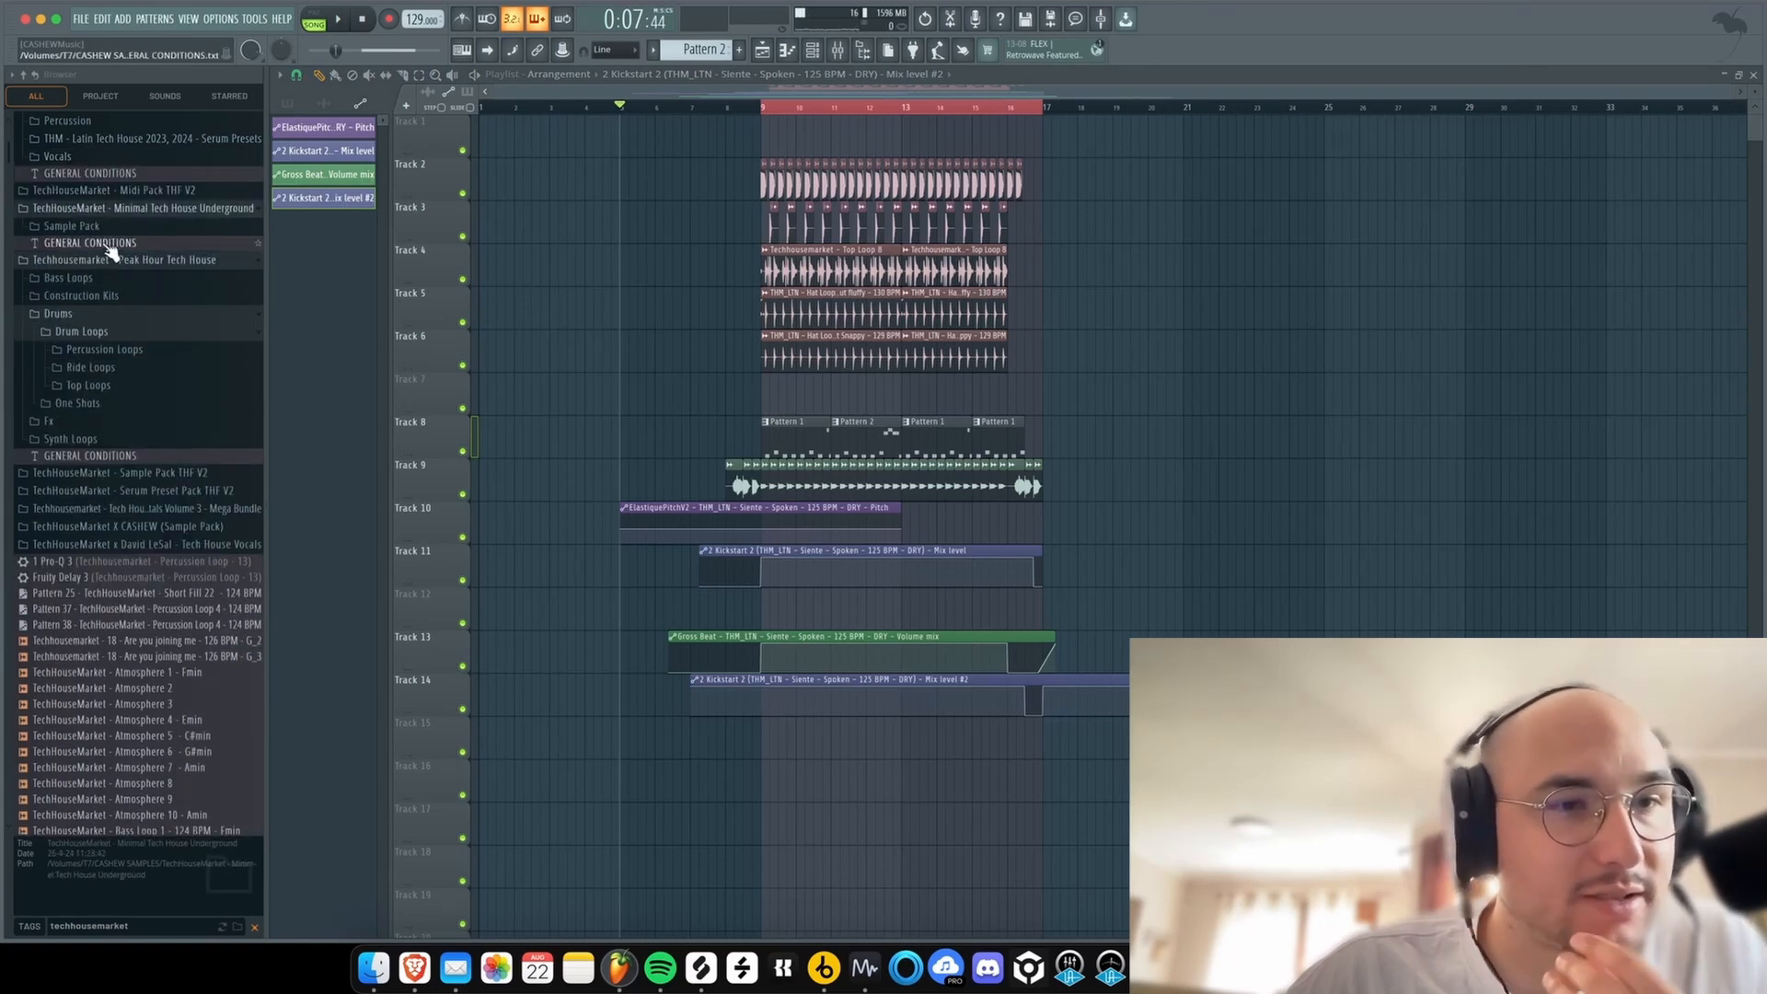
left_click(117, 336)
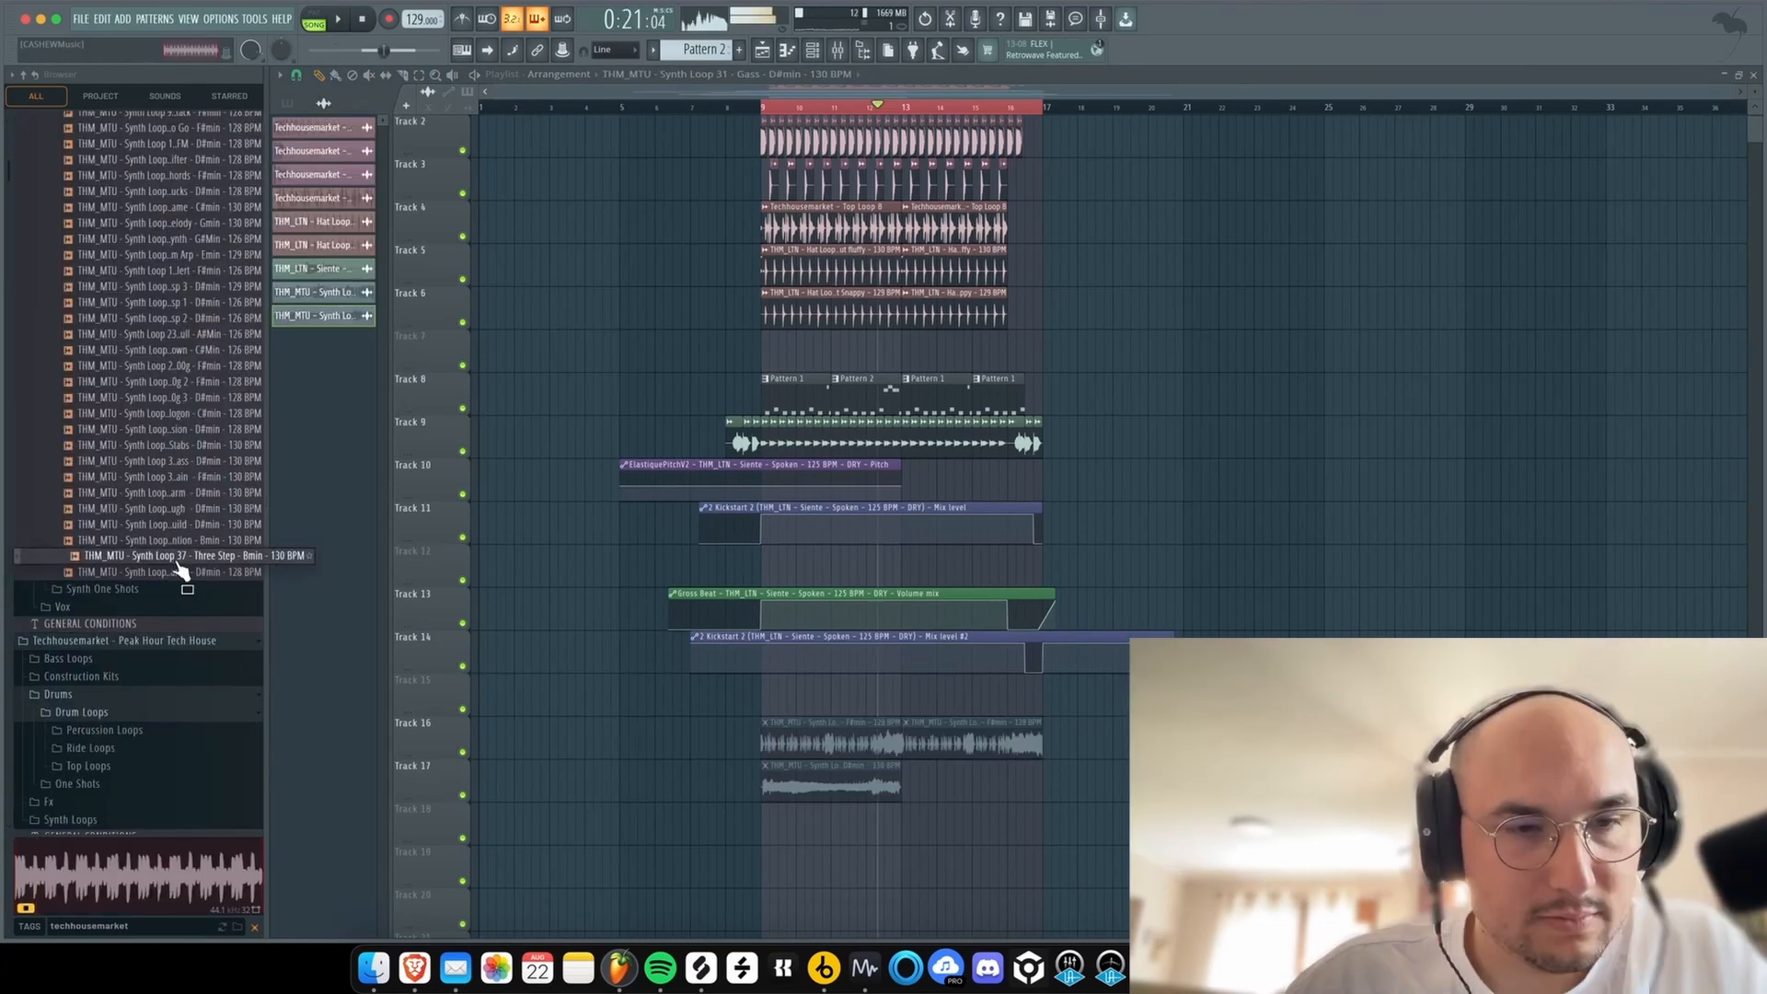
left_click(168, 572)
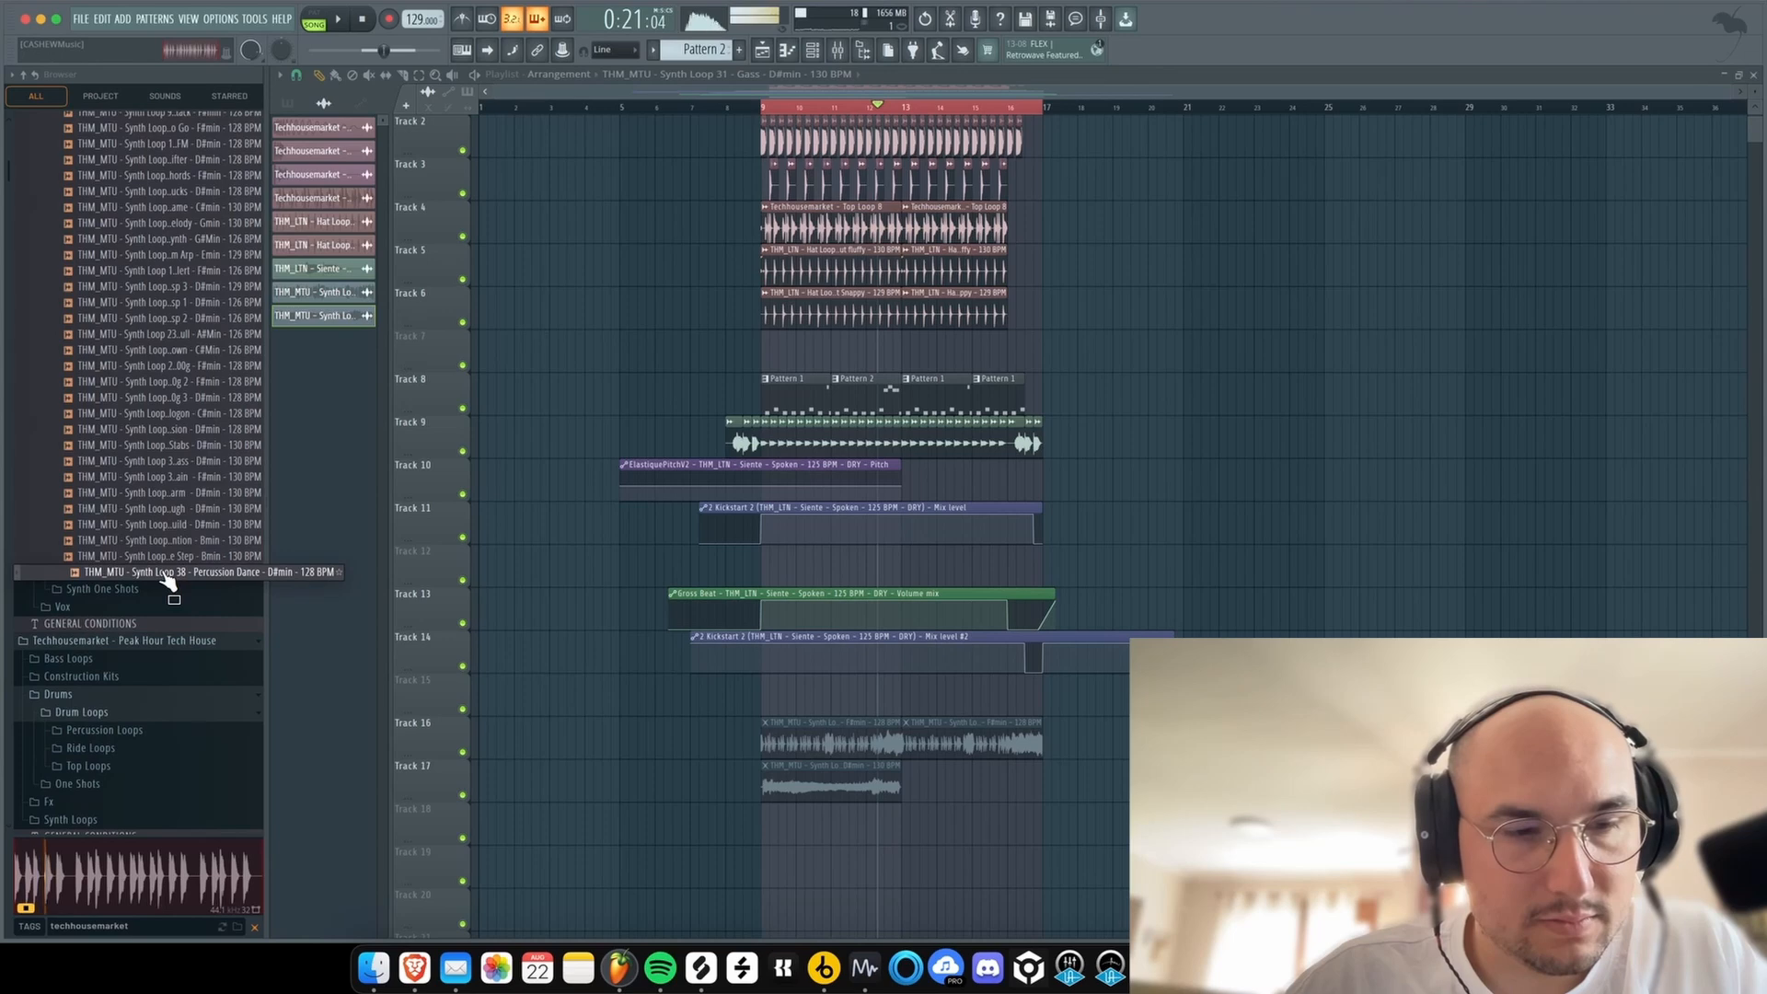
left_click_drag(168, 575, 761, 565)
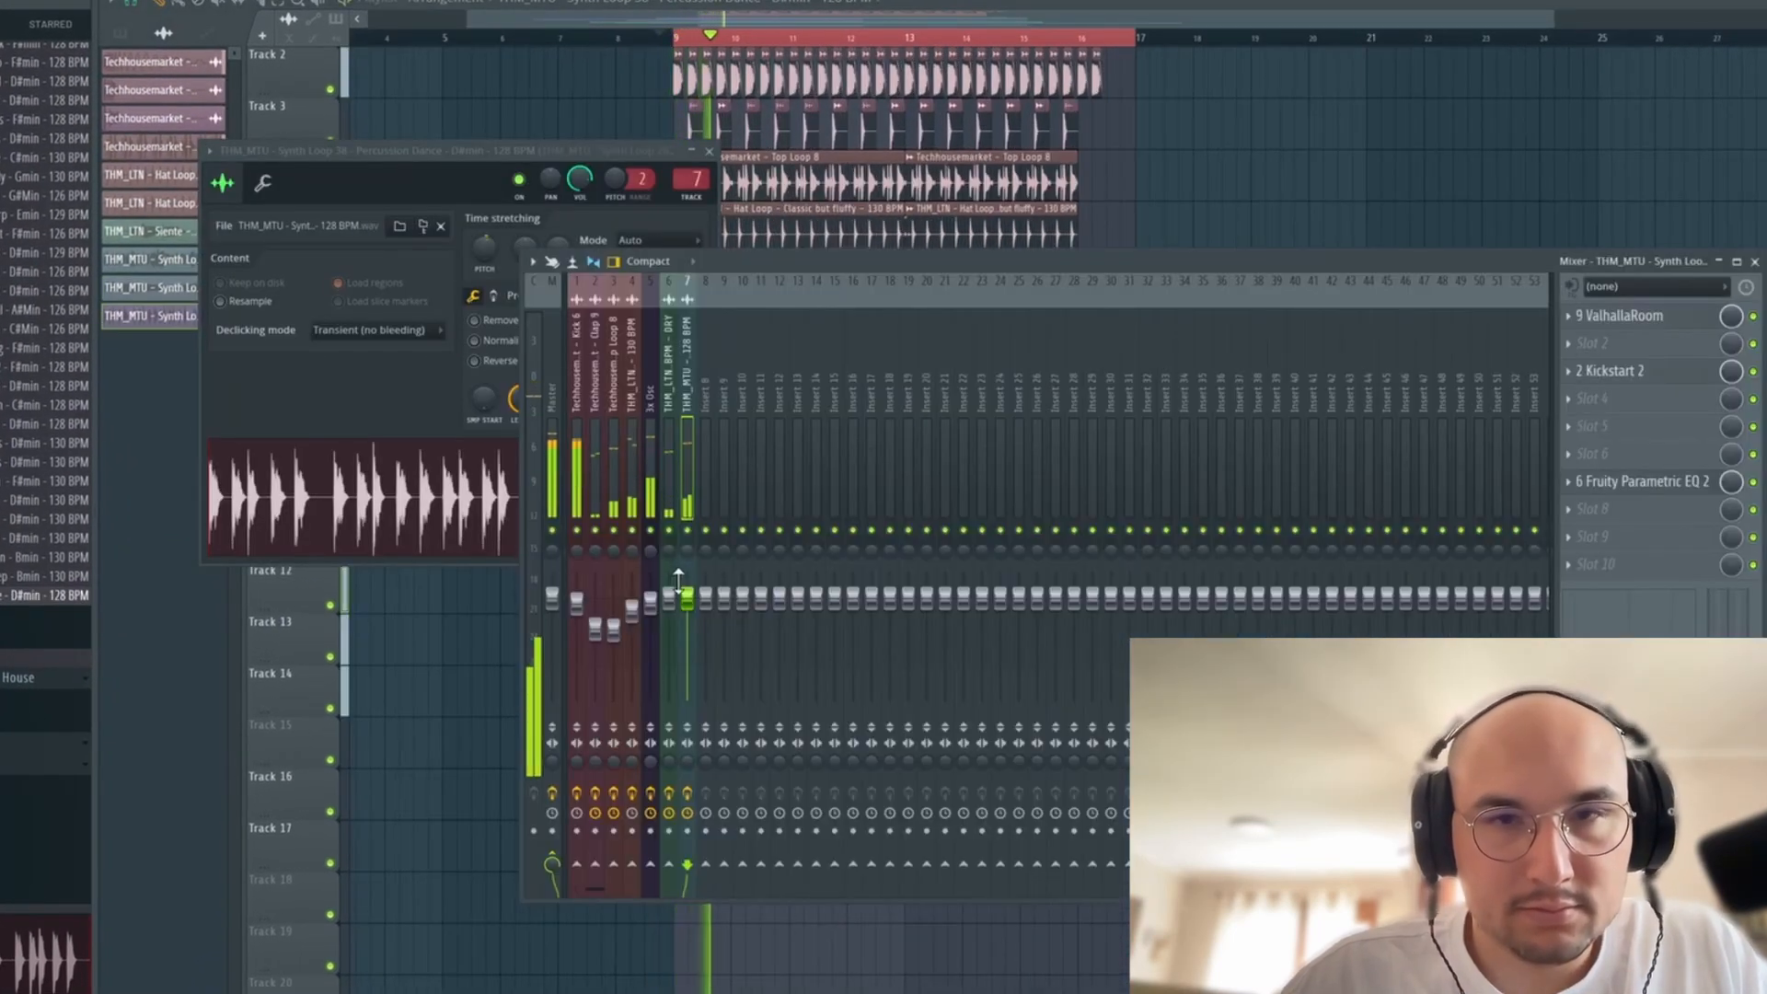
- Adjust the time stretching of the Synth Loop 38 clip on Track 12 and repeat the loop up to bar 17
key("F12")
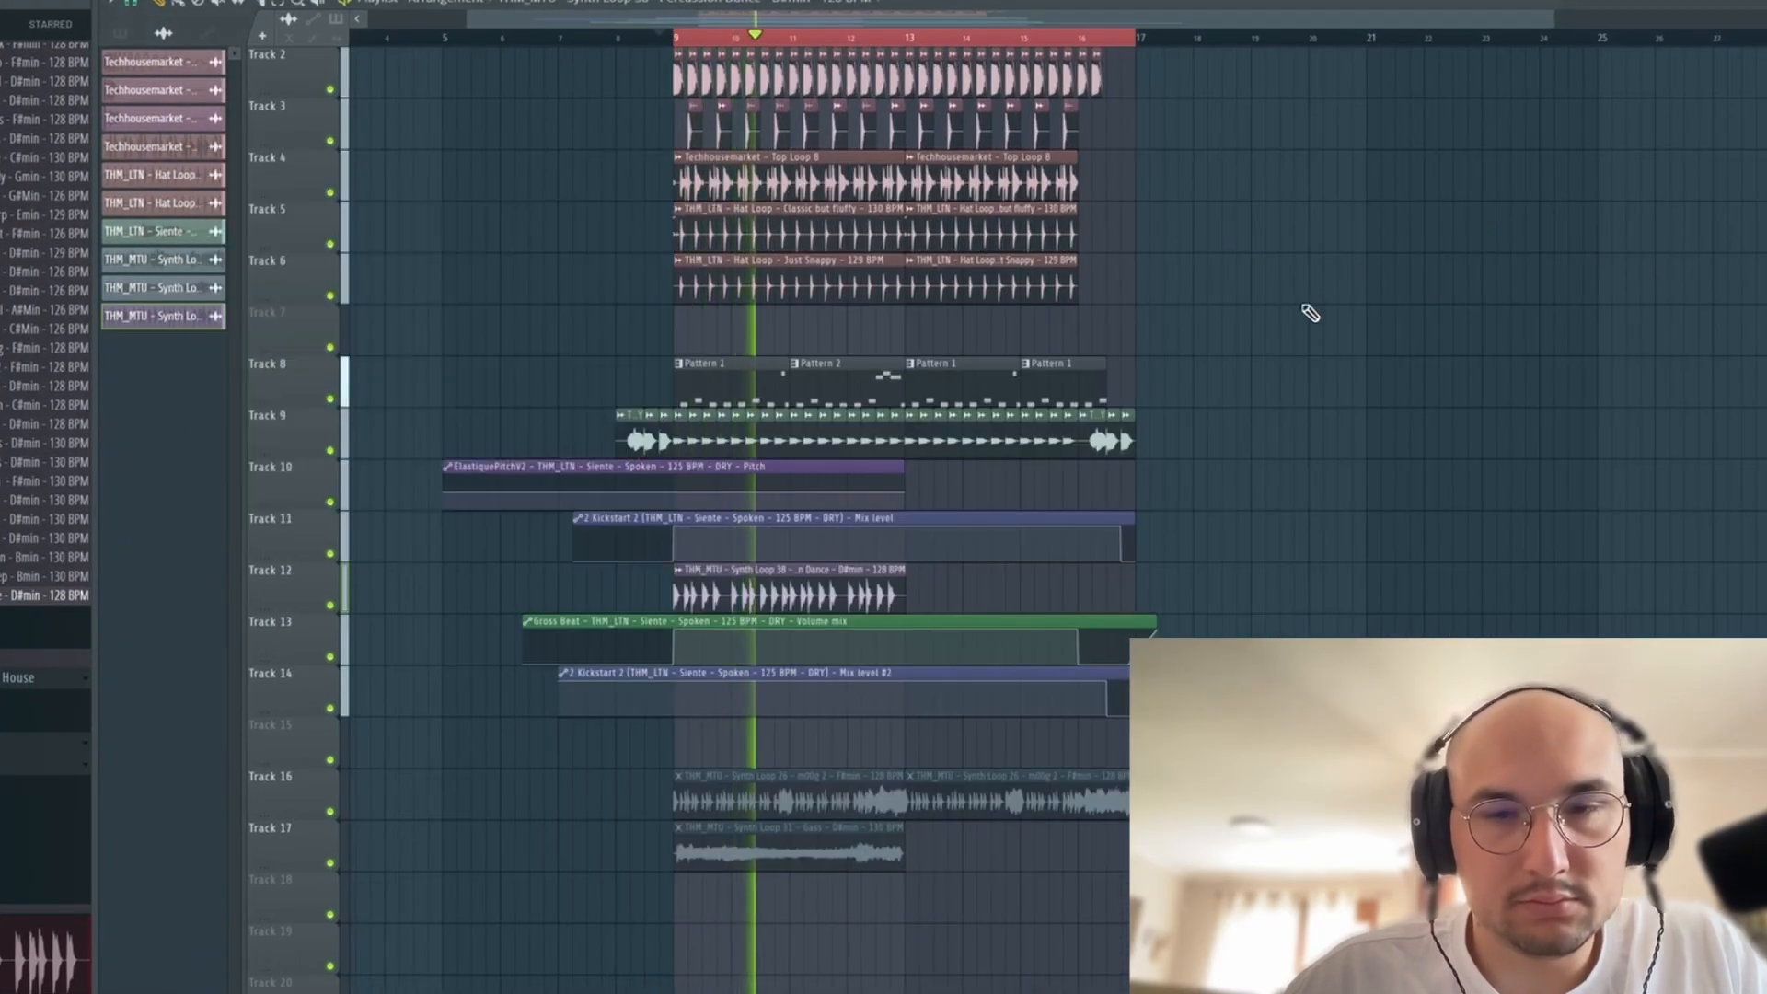
double_click(900, 586)
left_click_drag(558, 248, 558, 218)
key("Escape")
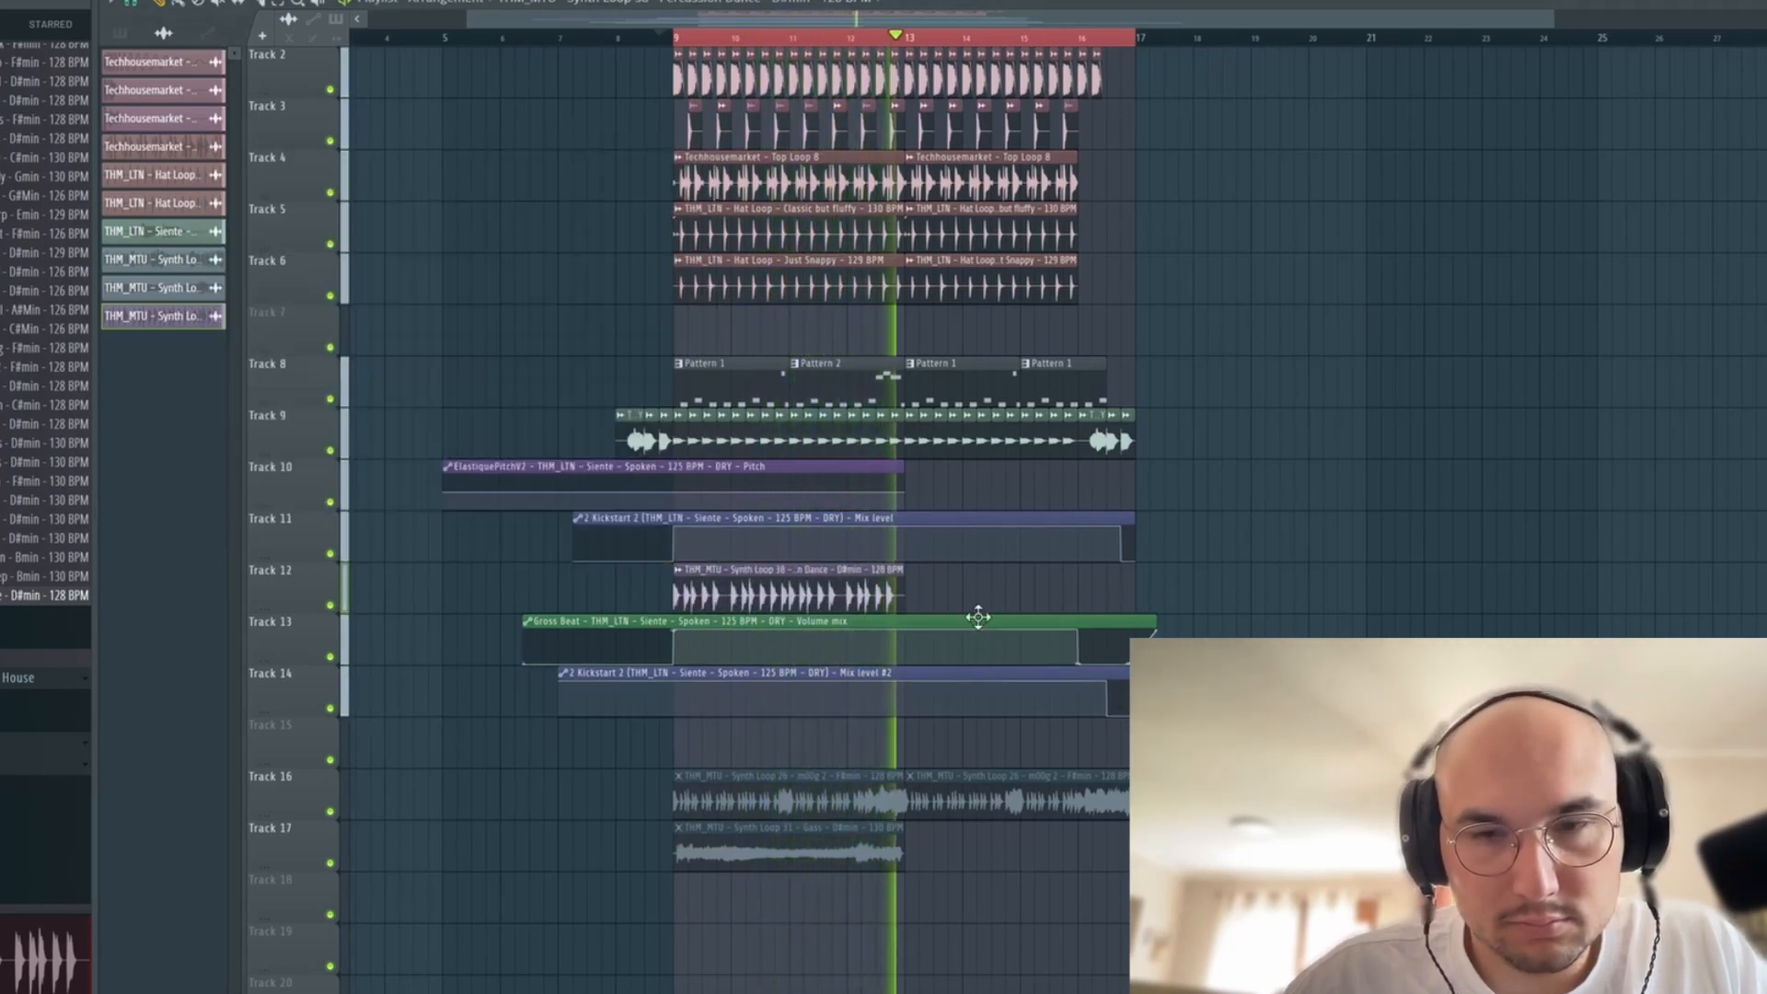
- Audition the Synth One Shots of the pack and drop Synth One Shot 14 - D#min into the playlist near bar 9
left_click(103, 591)
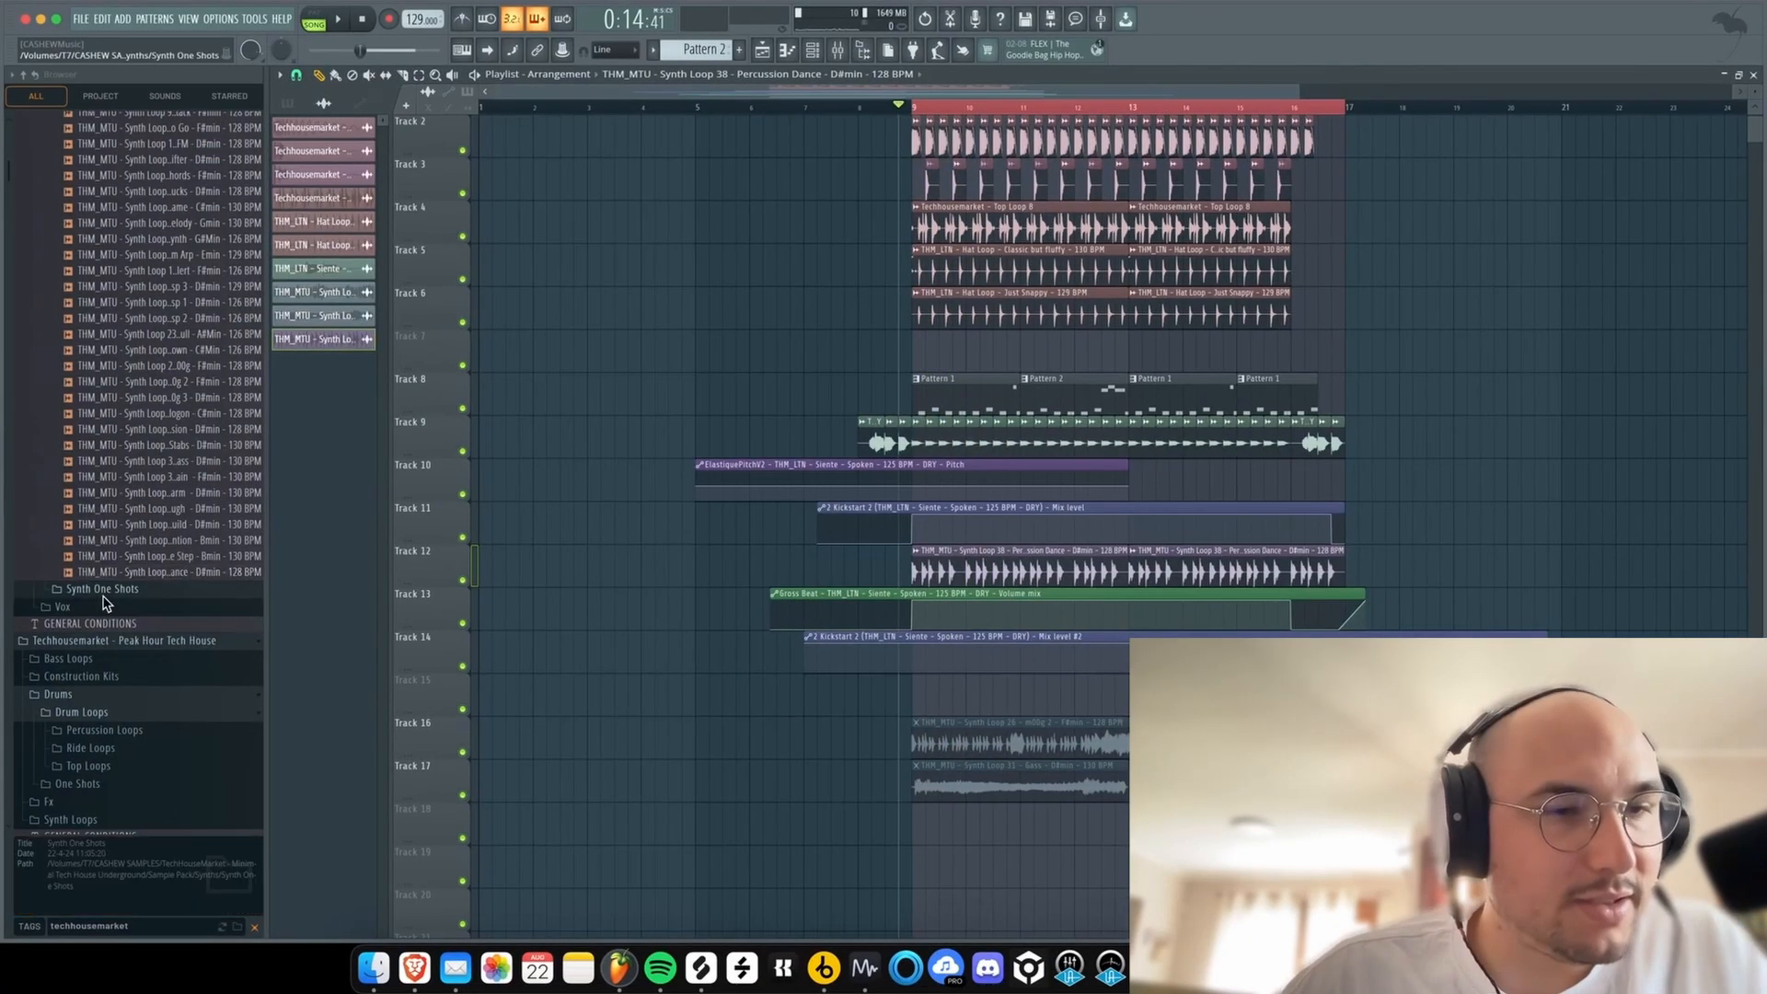
left_click(104, 607)
left_click(118, 635)
left_click(124, 652)
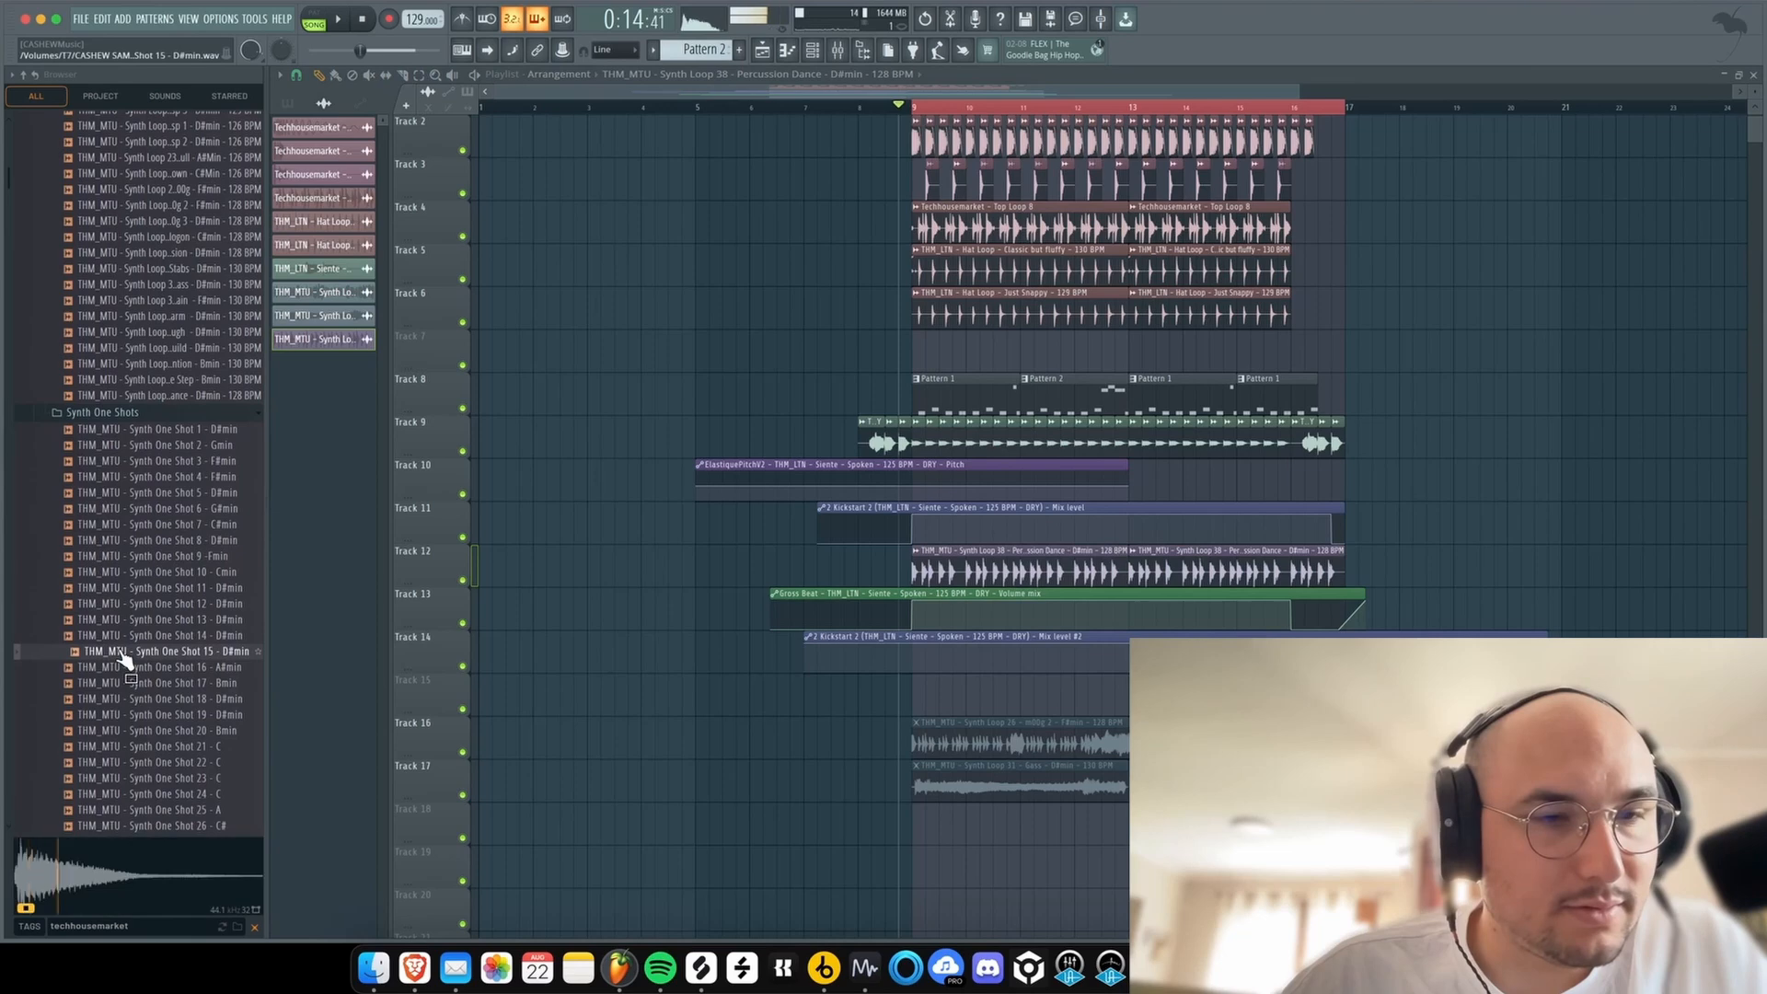
left_click_drag(129, 636, 921, 708)
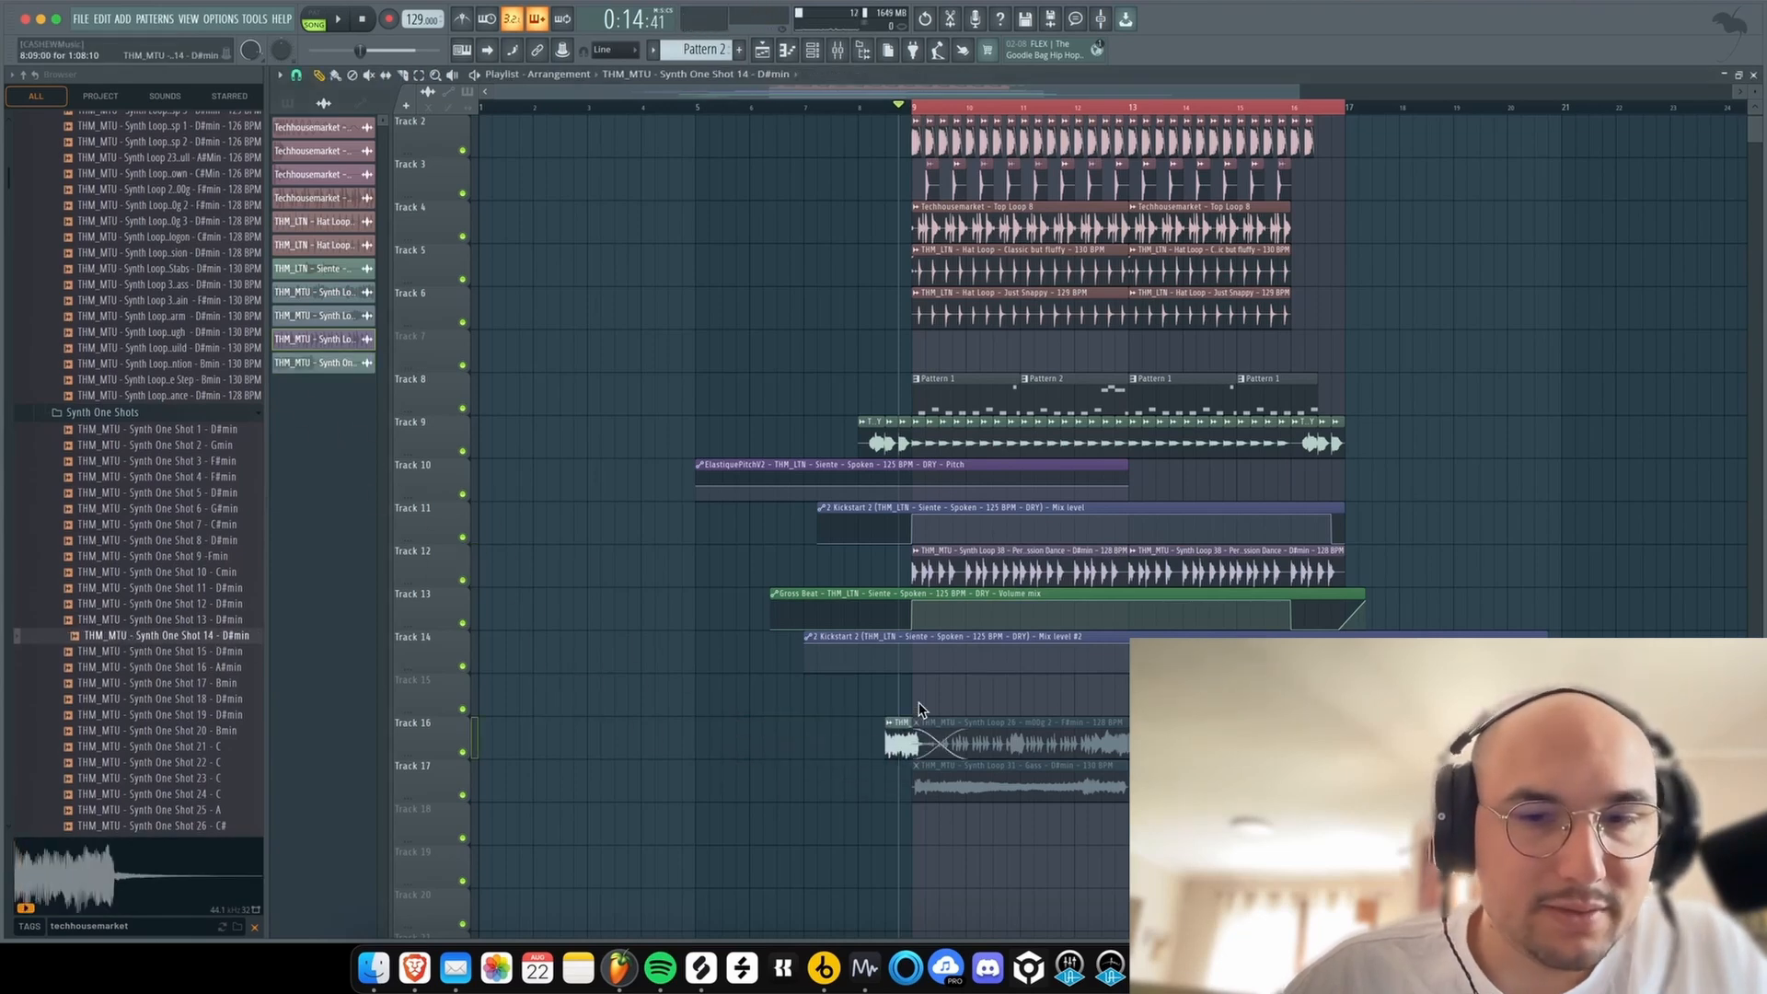
- Shift the pitch of Synth One Shot 14 by +100 cents and position its clip on Track 15 just after bar 9
double_click(941, 692)
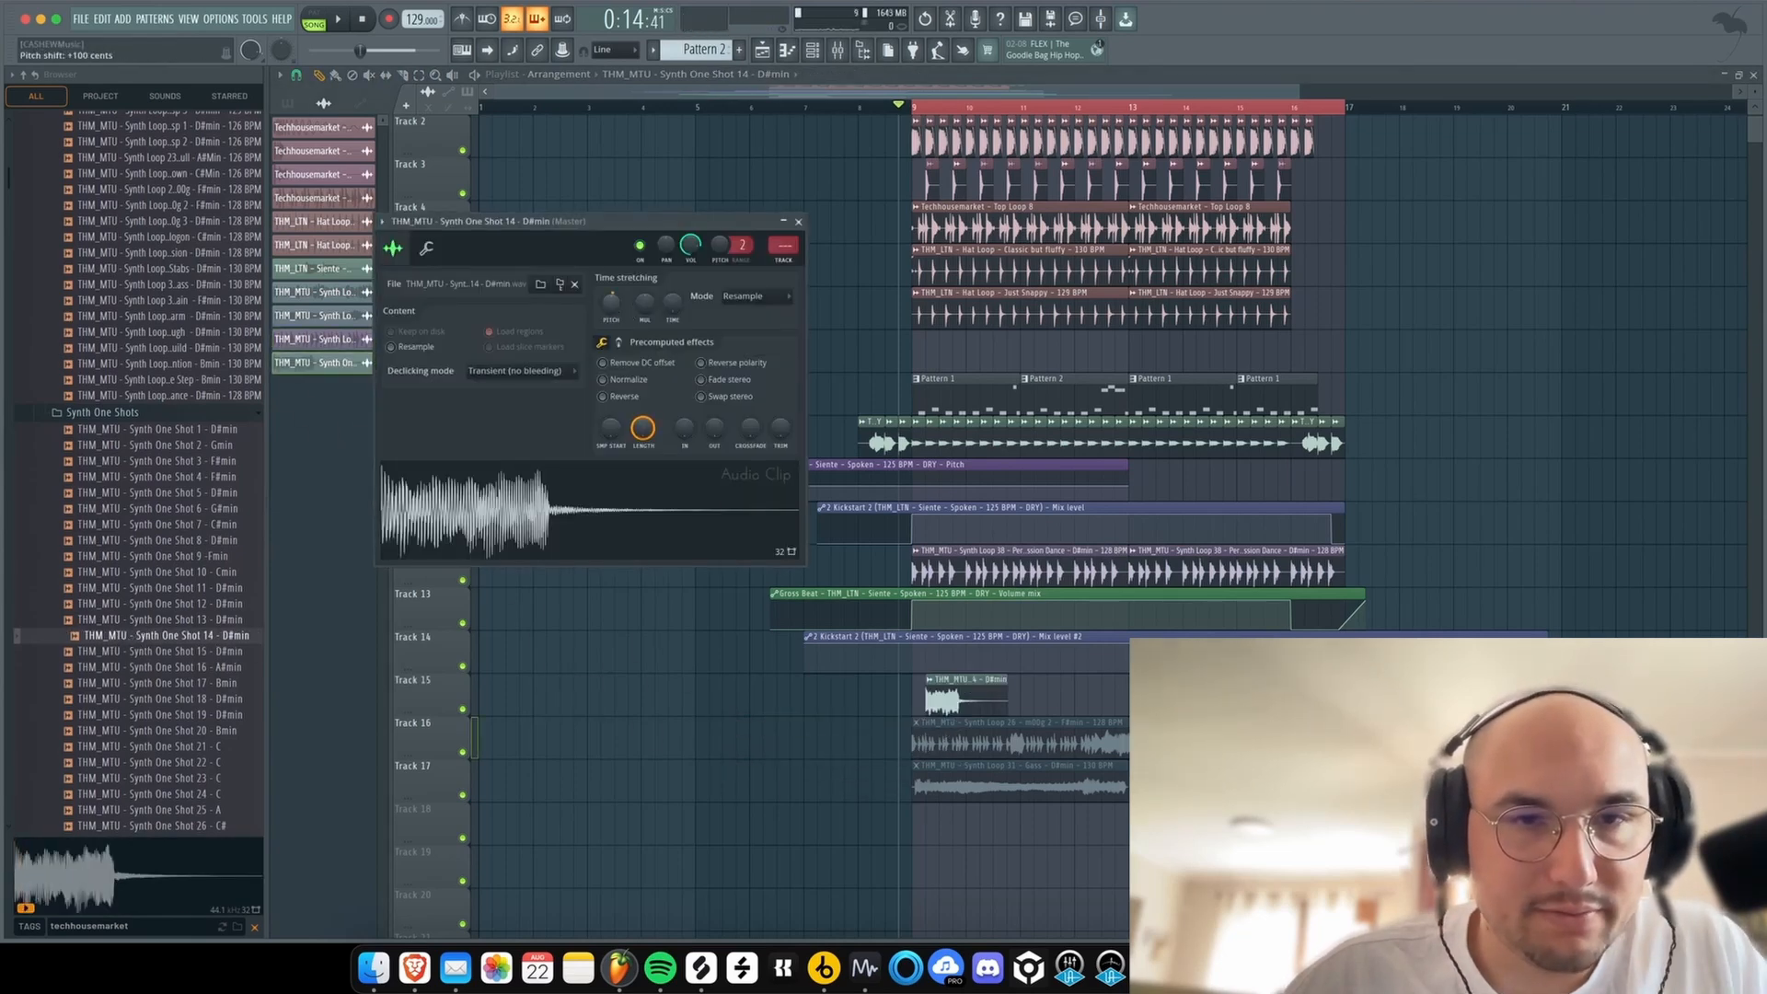
left_click(799, 222)
key("space")
left_click(868, 108)
scroll(952, 681, "up", 5)
left_click_drag(960, 691, 946, 690)
scroll(957, 695, "down", 4)
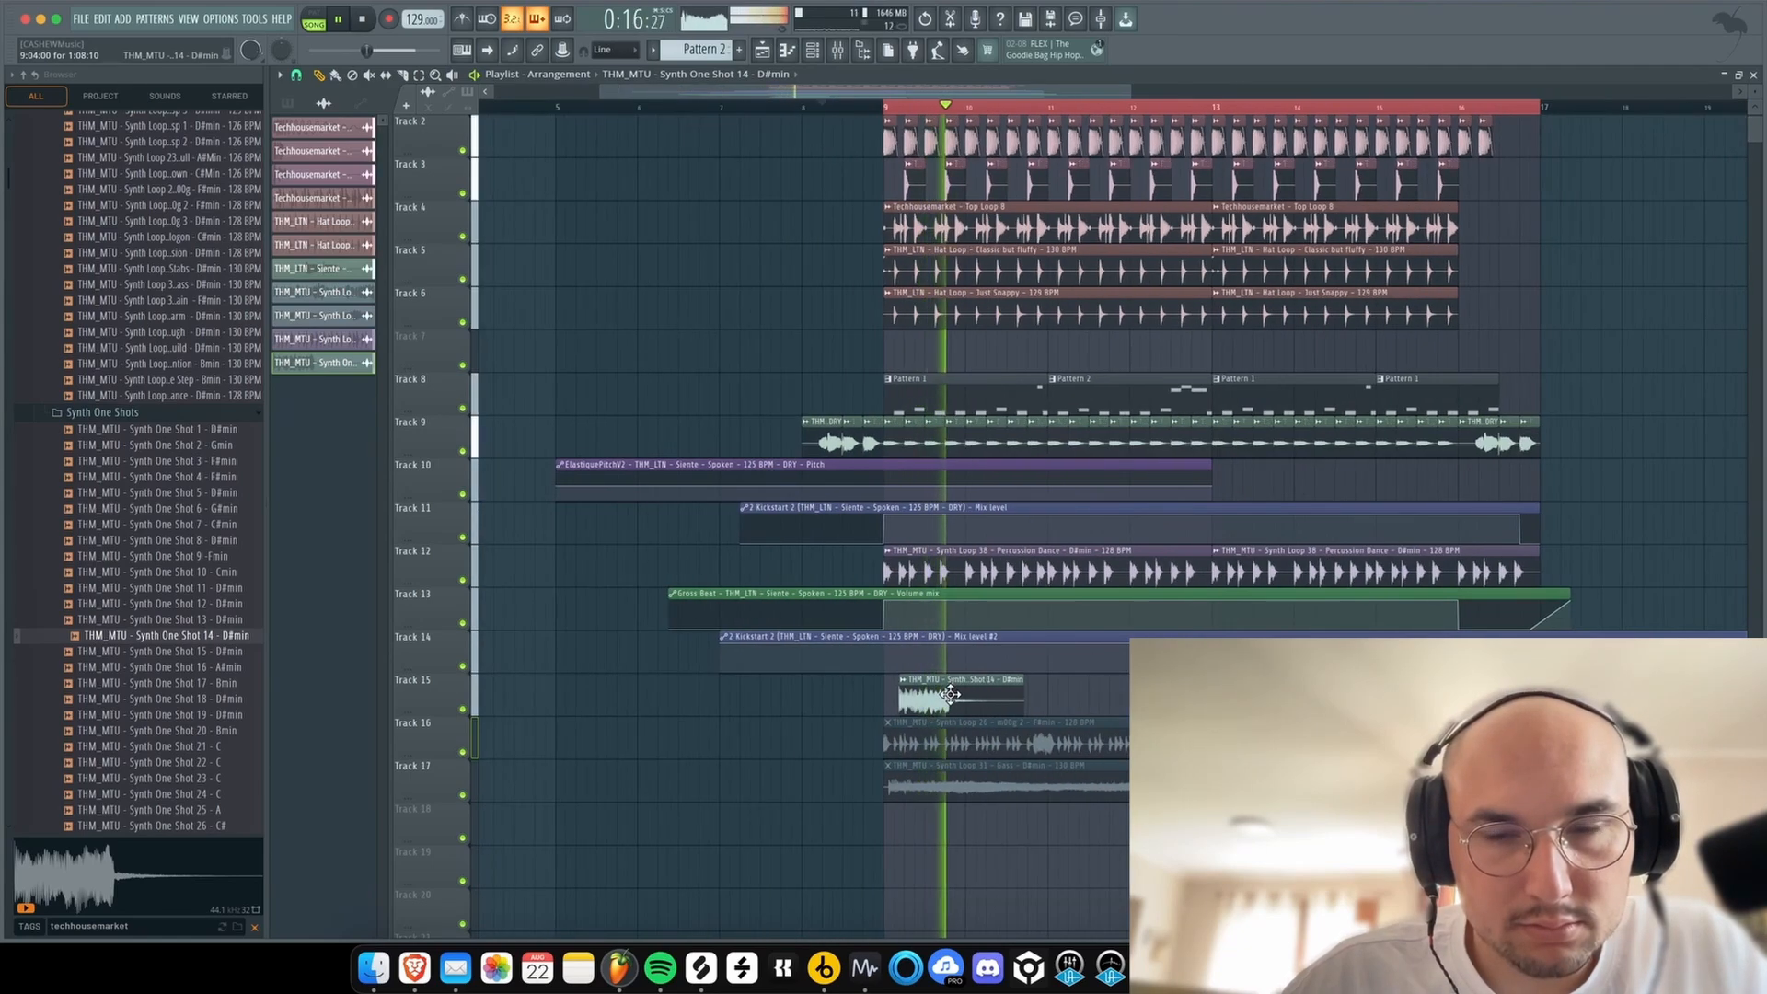
- Lower the clip gain of Synth One Shot 14 on Track 15 to about -8.2 dB
scroll(989, 698, "up", 2)
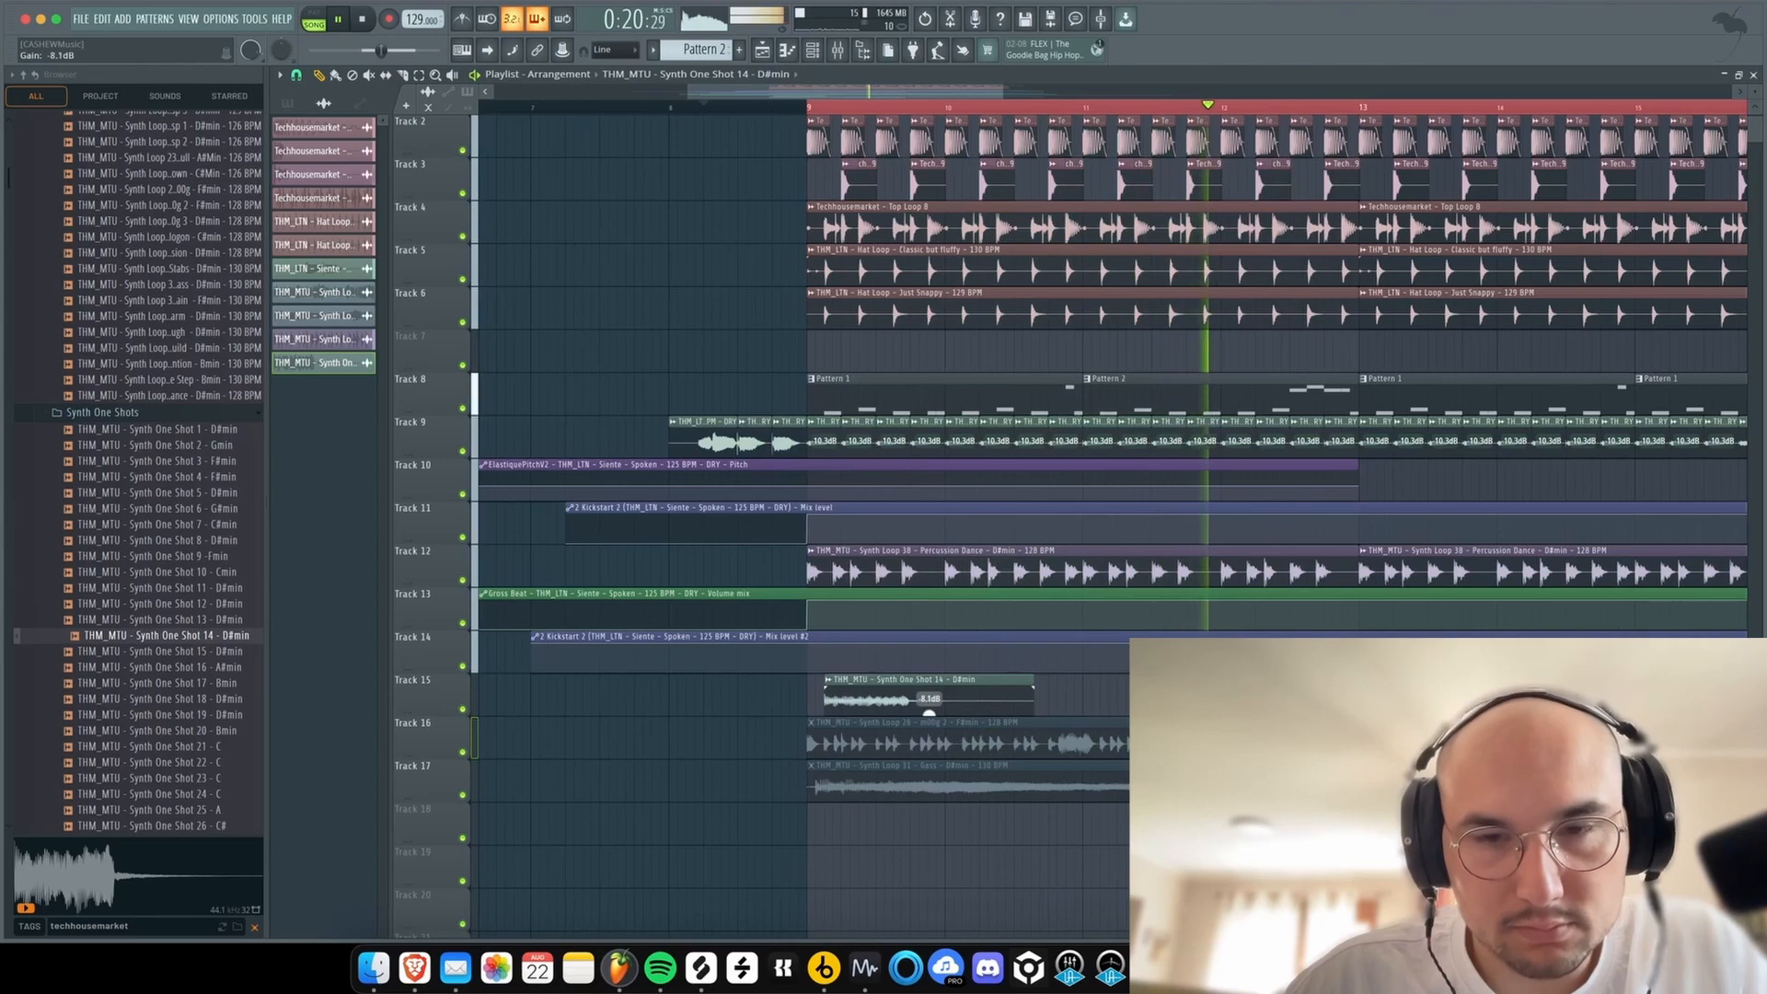
scroll(932, 701, "down", 2)
scroll(932, 702, "down", 1)
- Route Synth One Shot 14 to mixer track 8 and add Kickstart 2 in slot 3 with the second curve preset and a reduced mix
double_click(932, 702)
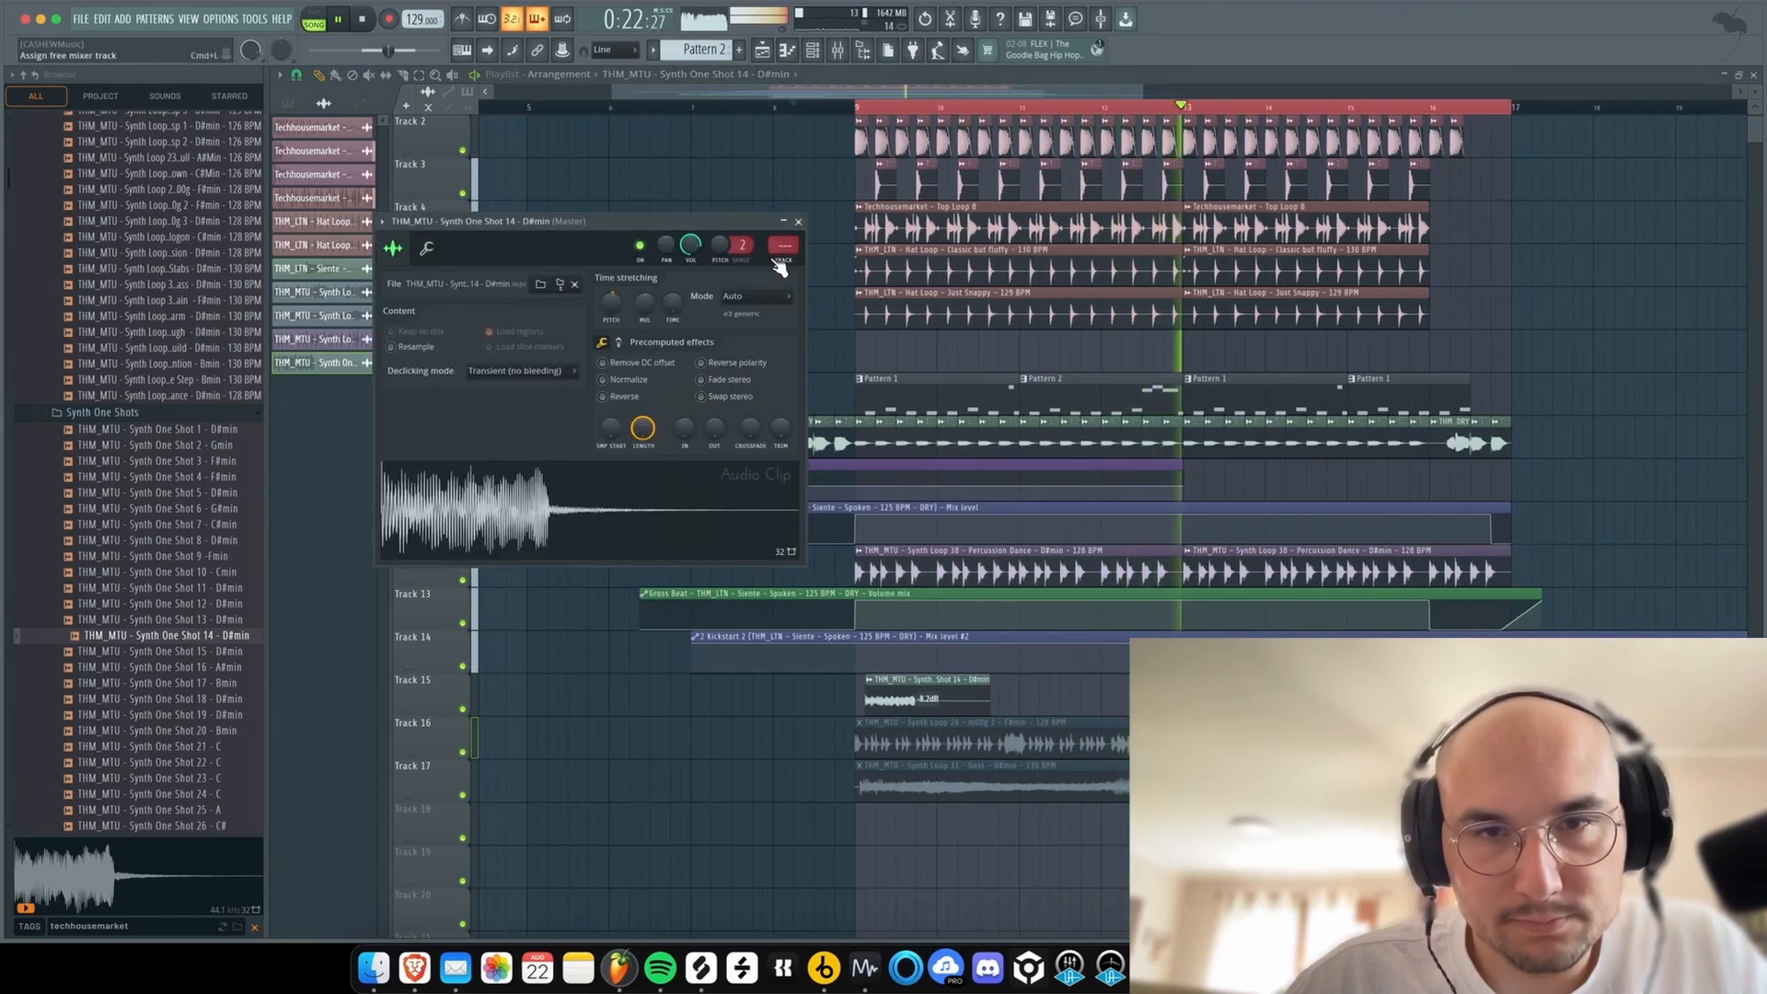
key("ctrl+l")
key("space")
left_click(1503, 385)
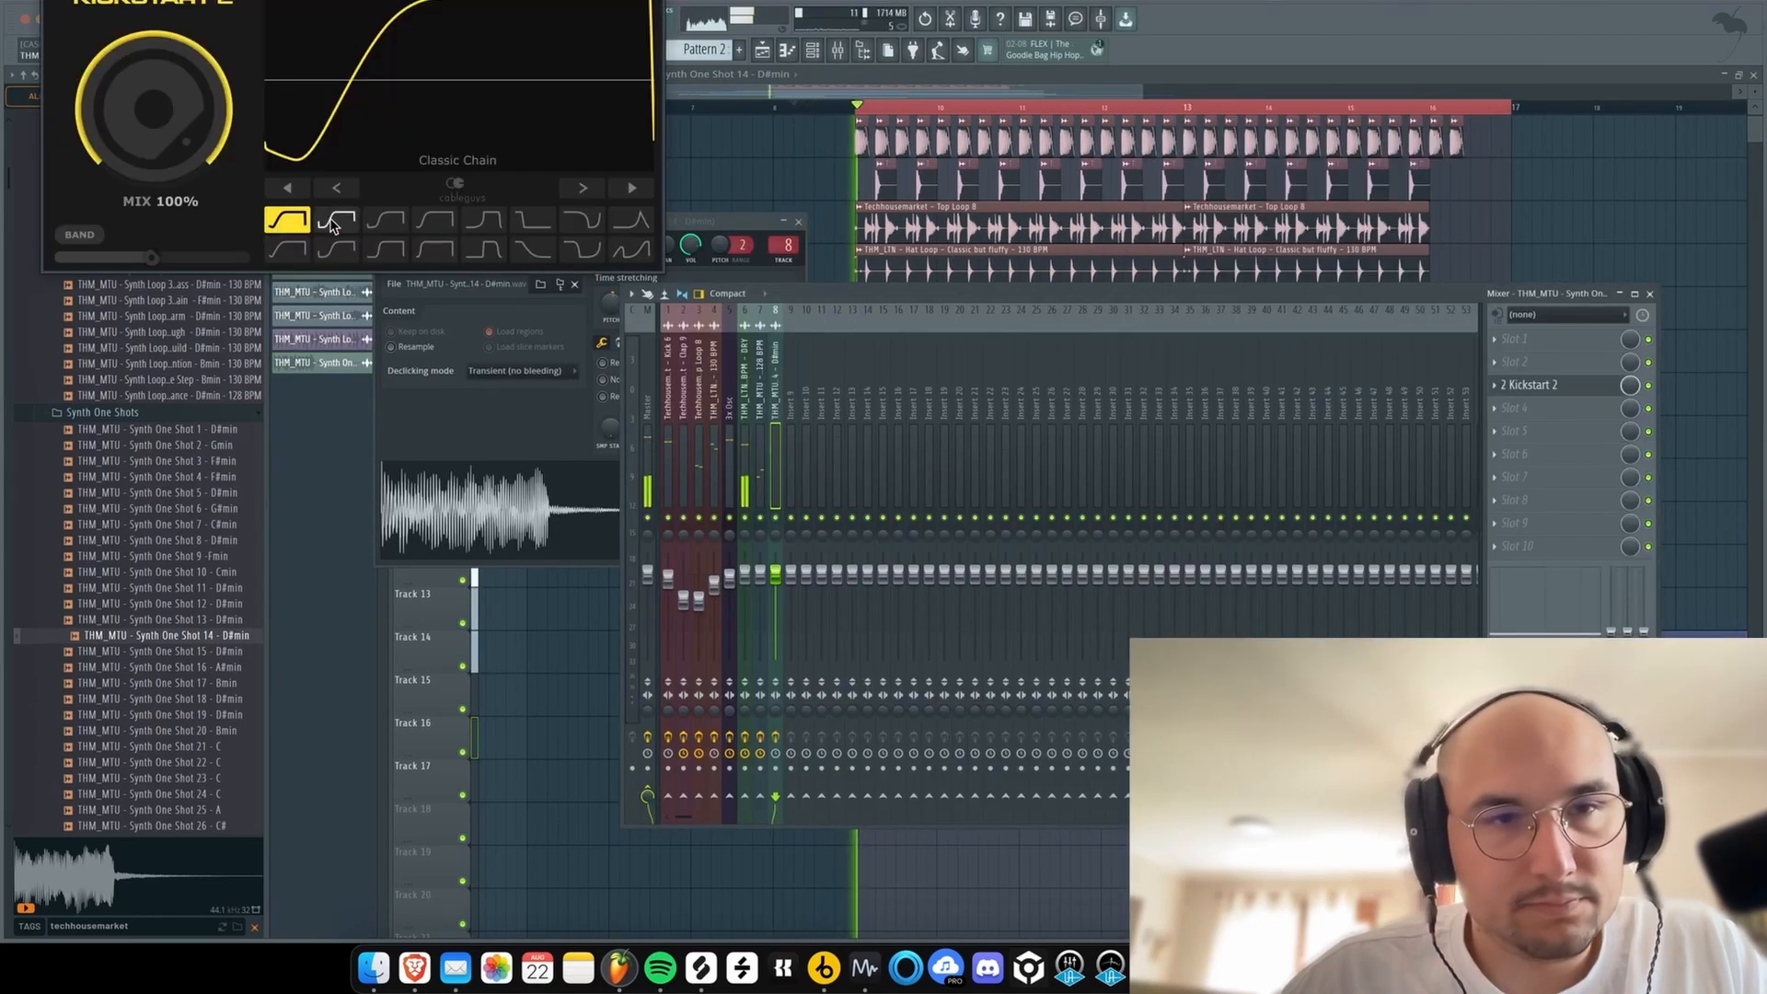
left_click(333, 221)
left_click_drag(150, 90, 150, 114)
- Add Fruity Parametric EQ 2 in slot 6 of the Synth One Shot 14 mixer track and close the sample's channel settings
left_click(1557, 451)
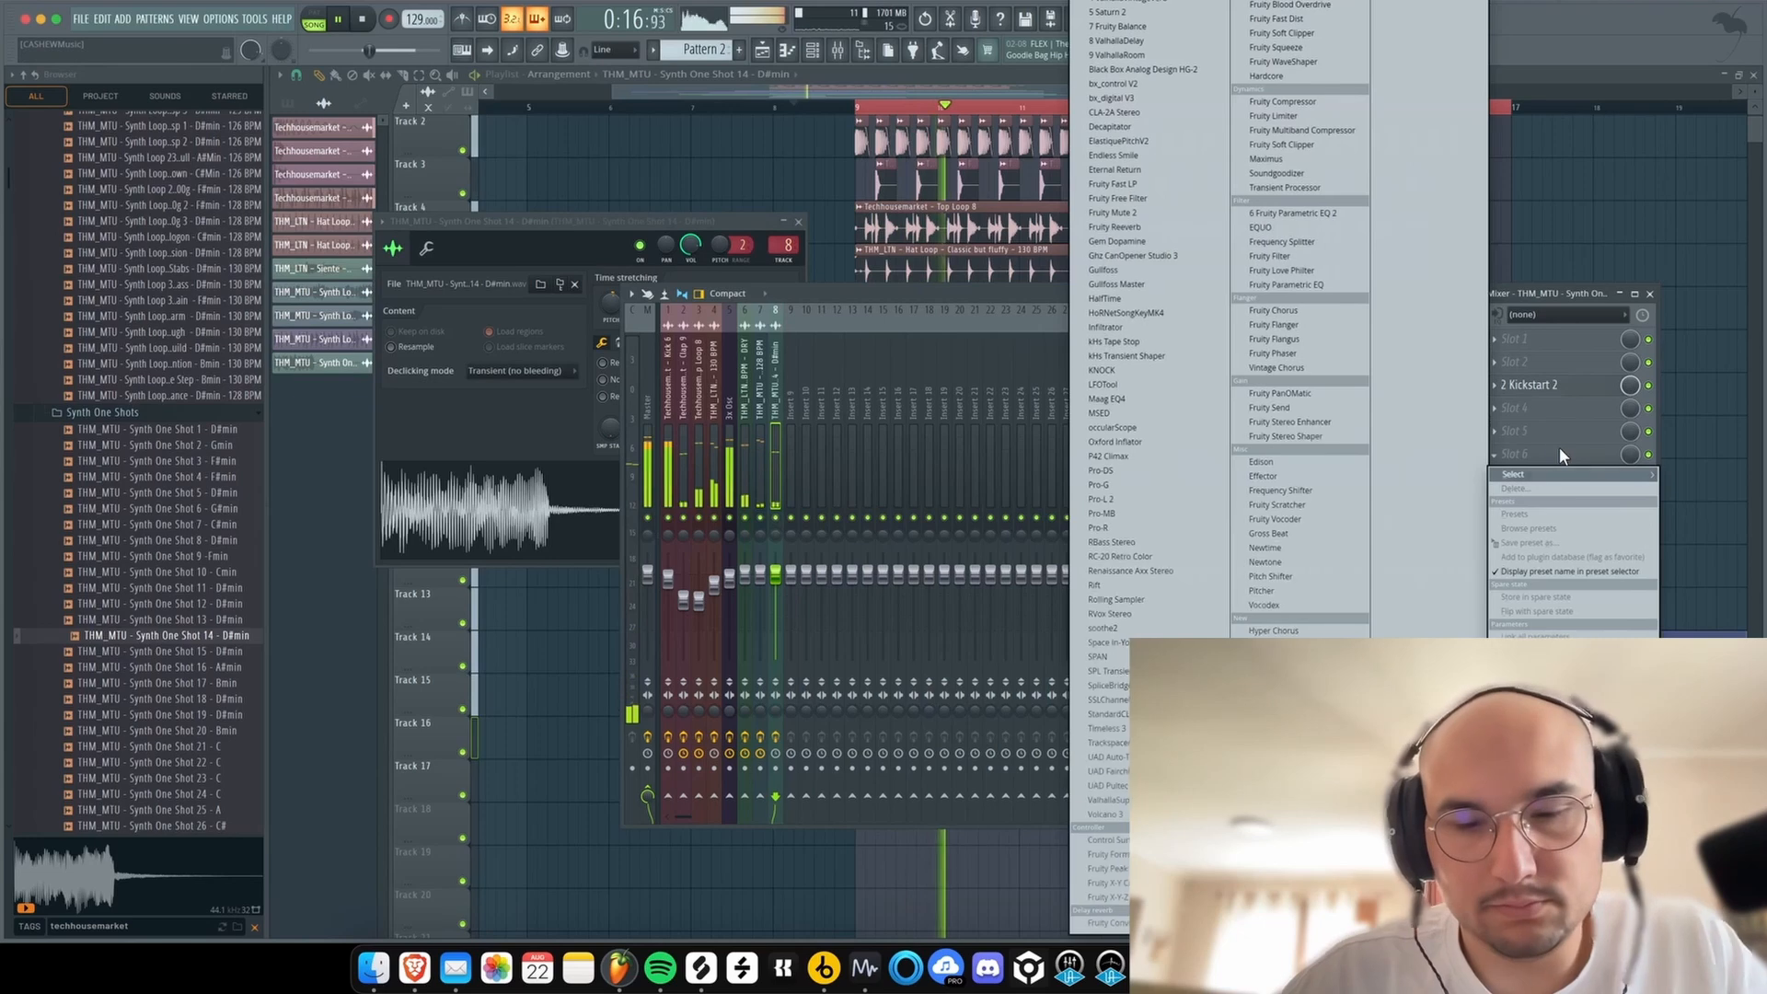
left_click(1300, 214)
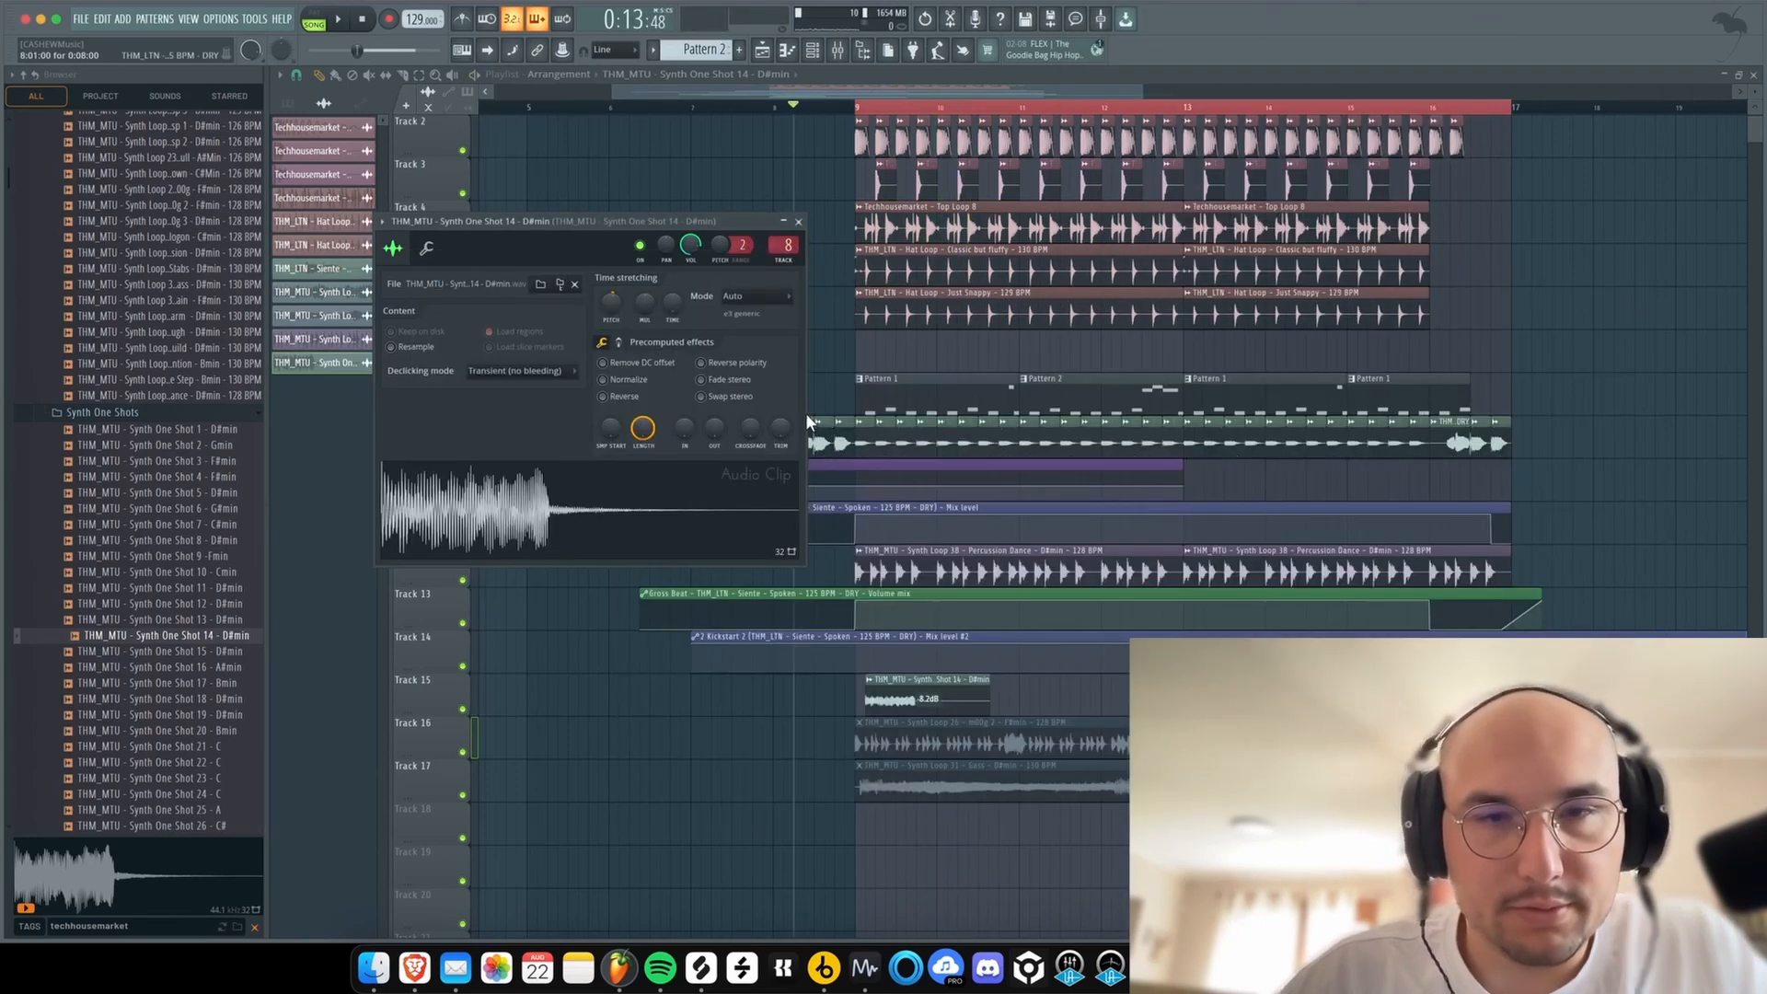
left_click(801, 224)
- Add Fruity Parametric EQ 2 in slot 6 of the Siente Spoken vocal's mixer track and turn band 7 into a low-pass filter
left_click(804, 53)
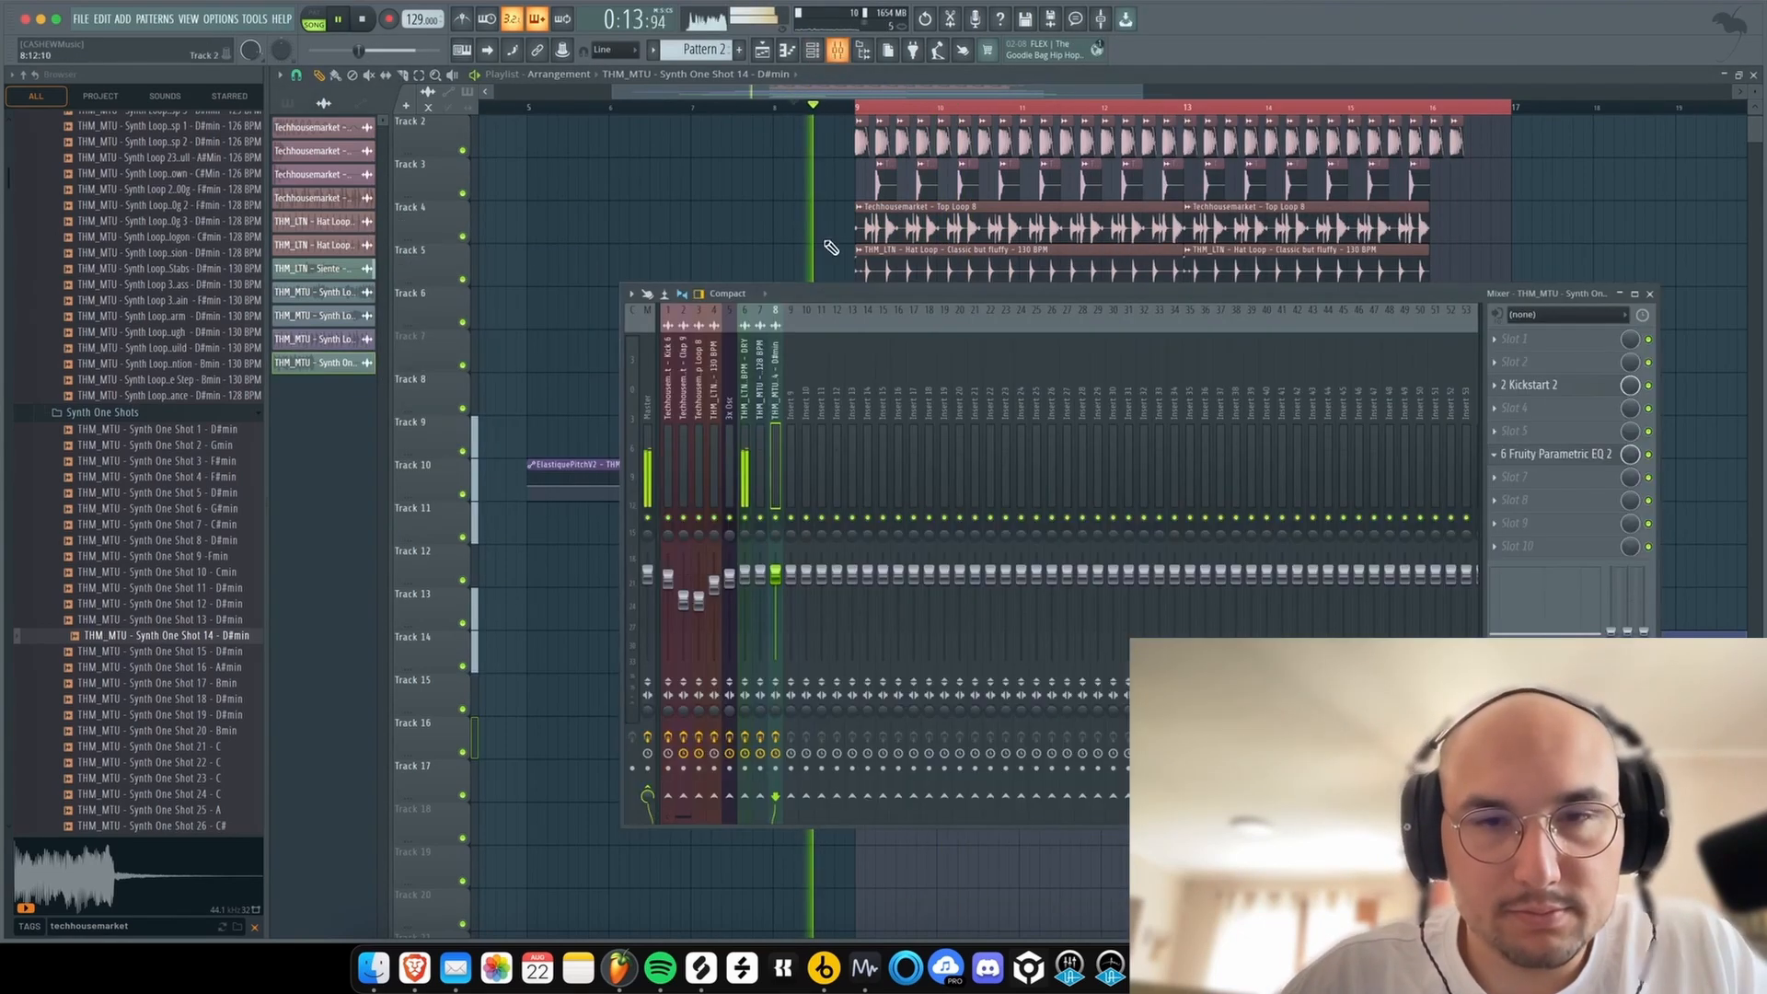
left_click(742, 411)
left_click(1566, 451)
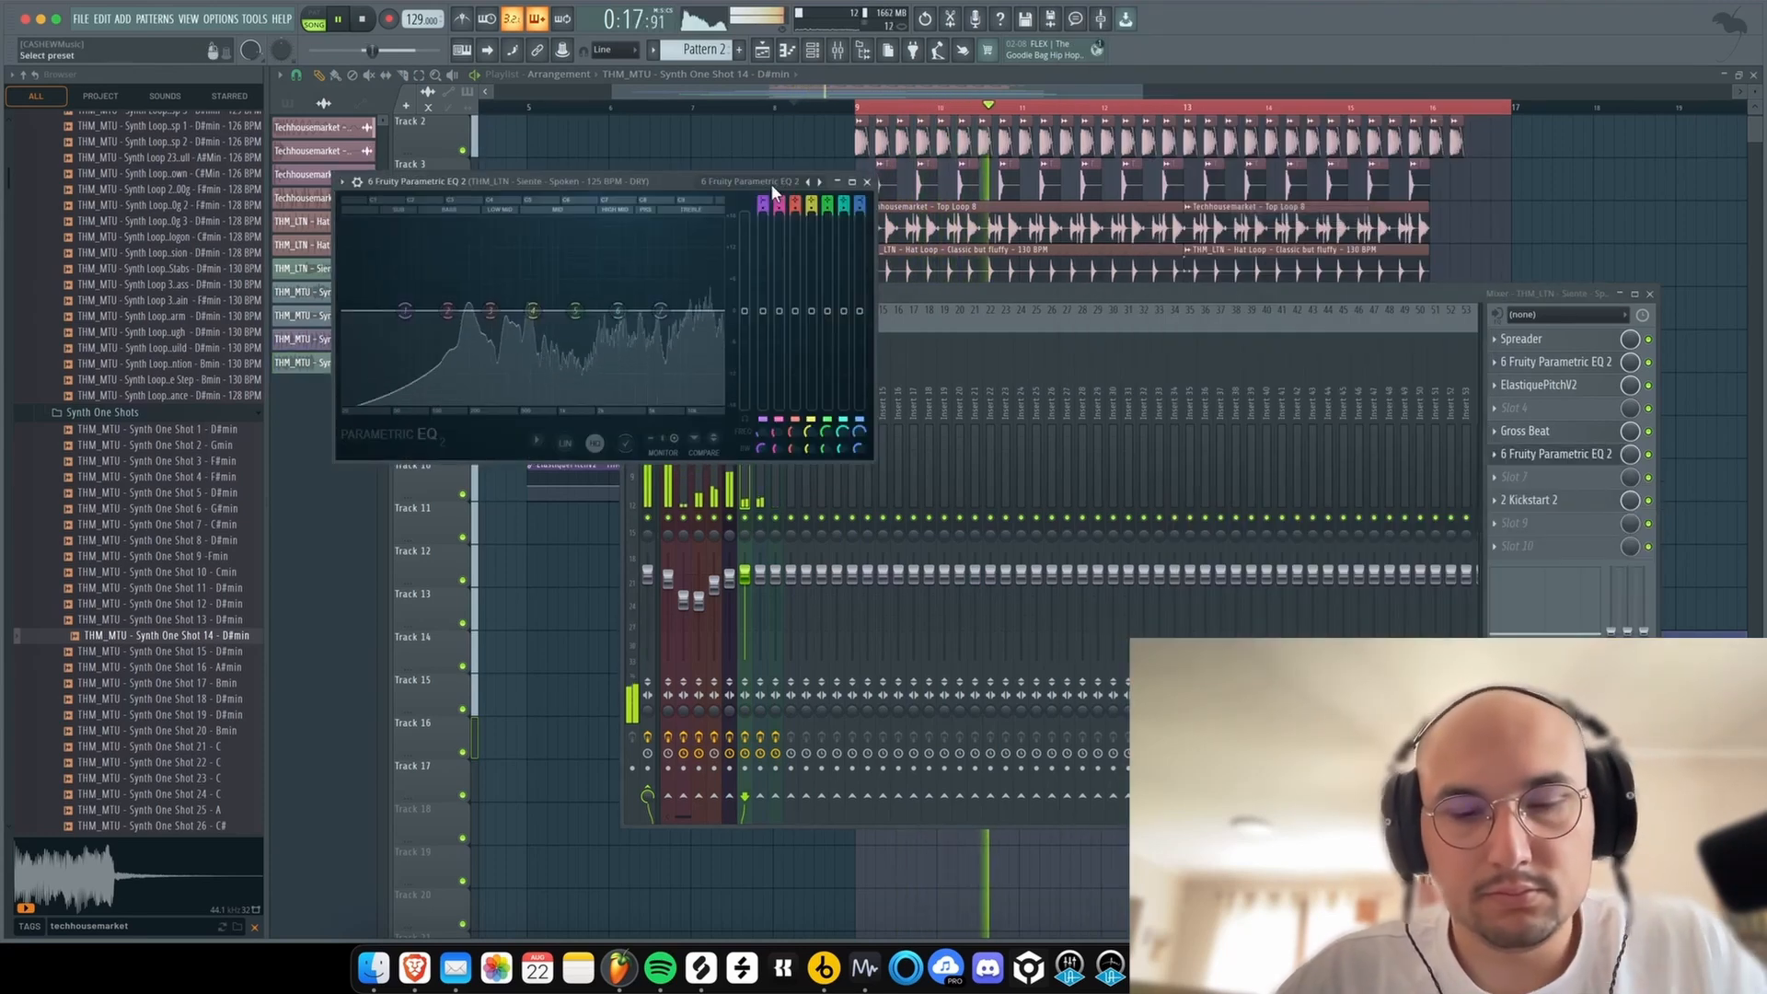
left_click(772, 186)
left_click(820, 236)
left_click_drag(860, 204, 860, 265)
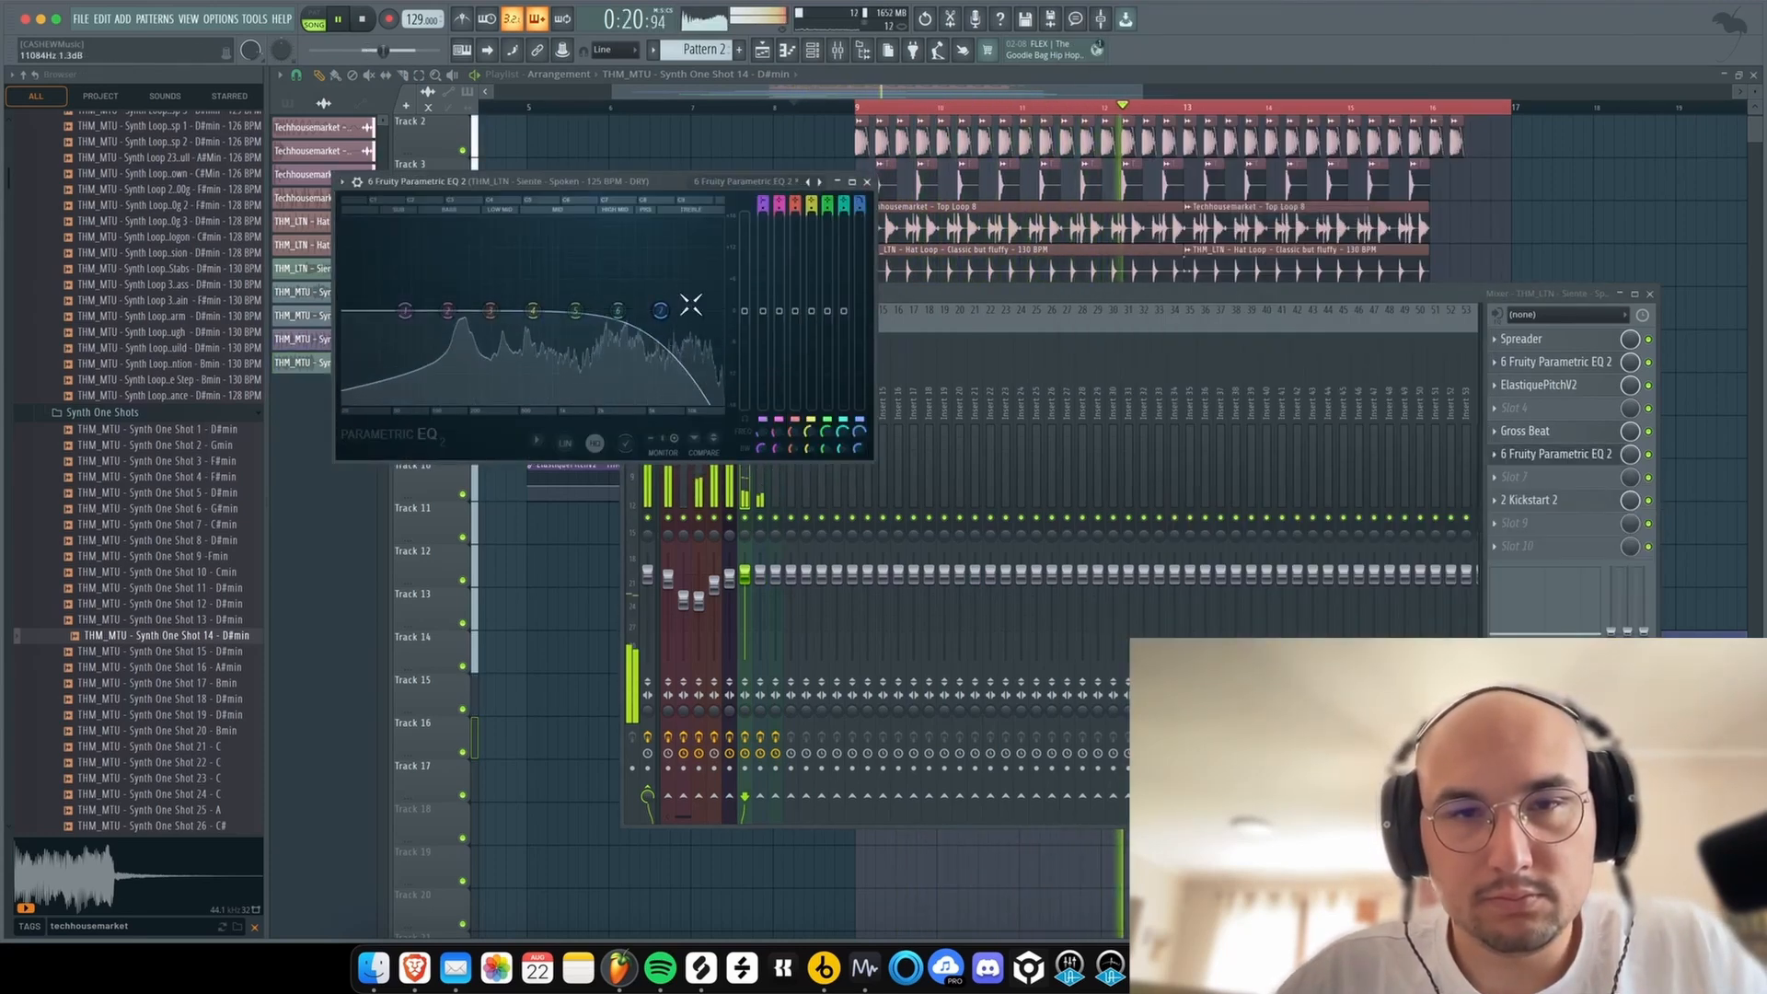
- Automate the vocal EQ's band 7 frequency on Track 7, dropping at bar 9 and ramping up to bar 17
right_click(848, 431)
right_click(862, 440)
left_click(914, 564)
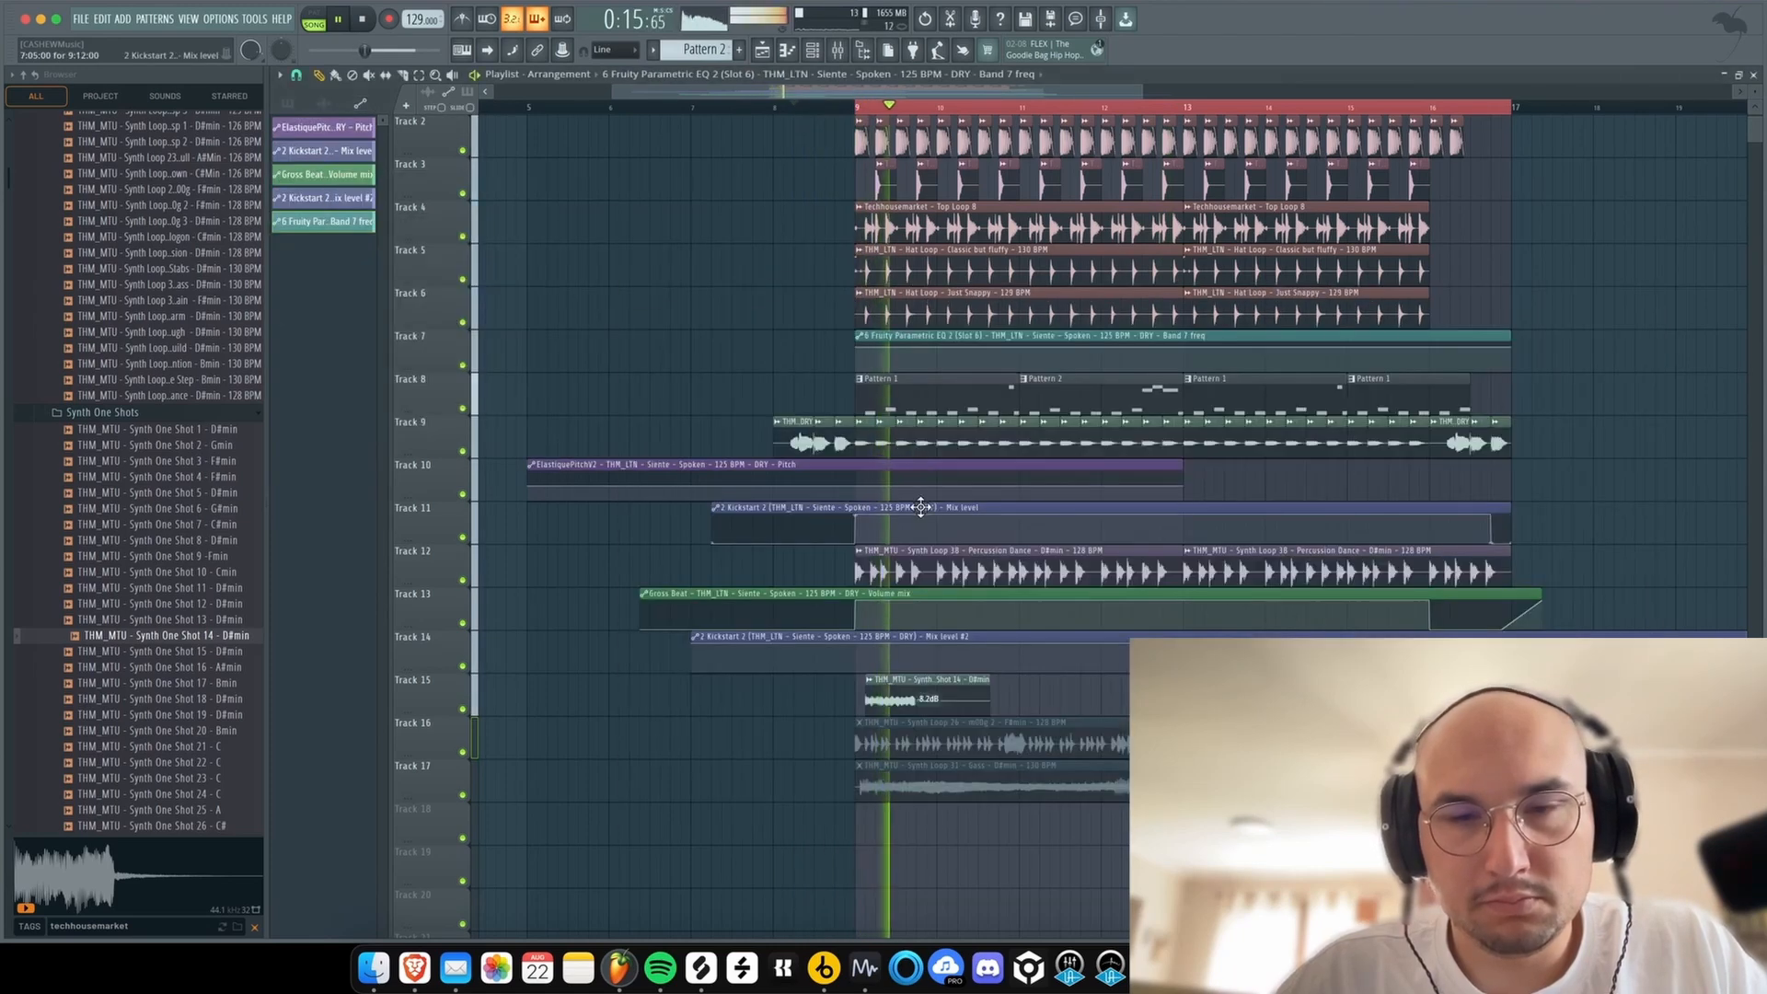
left_click_drag(986, 340, 856, 360)
key("space")
left_click_drag(1318, 348, 1516, 276)
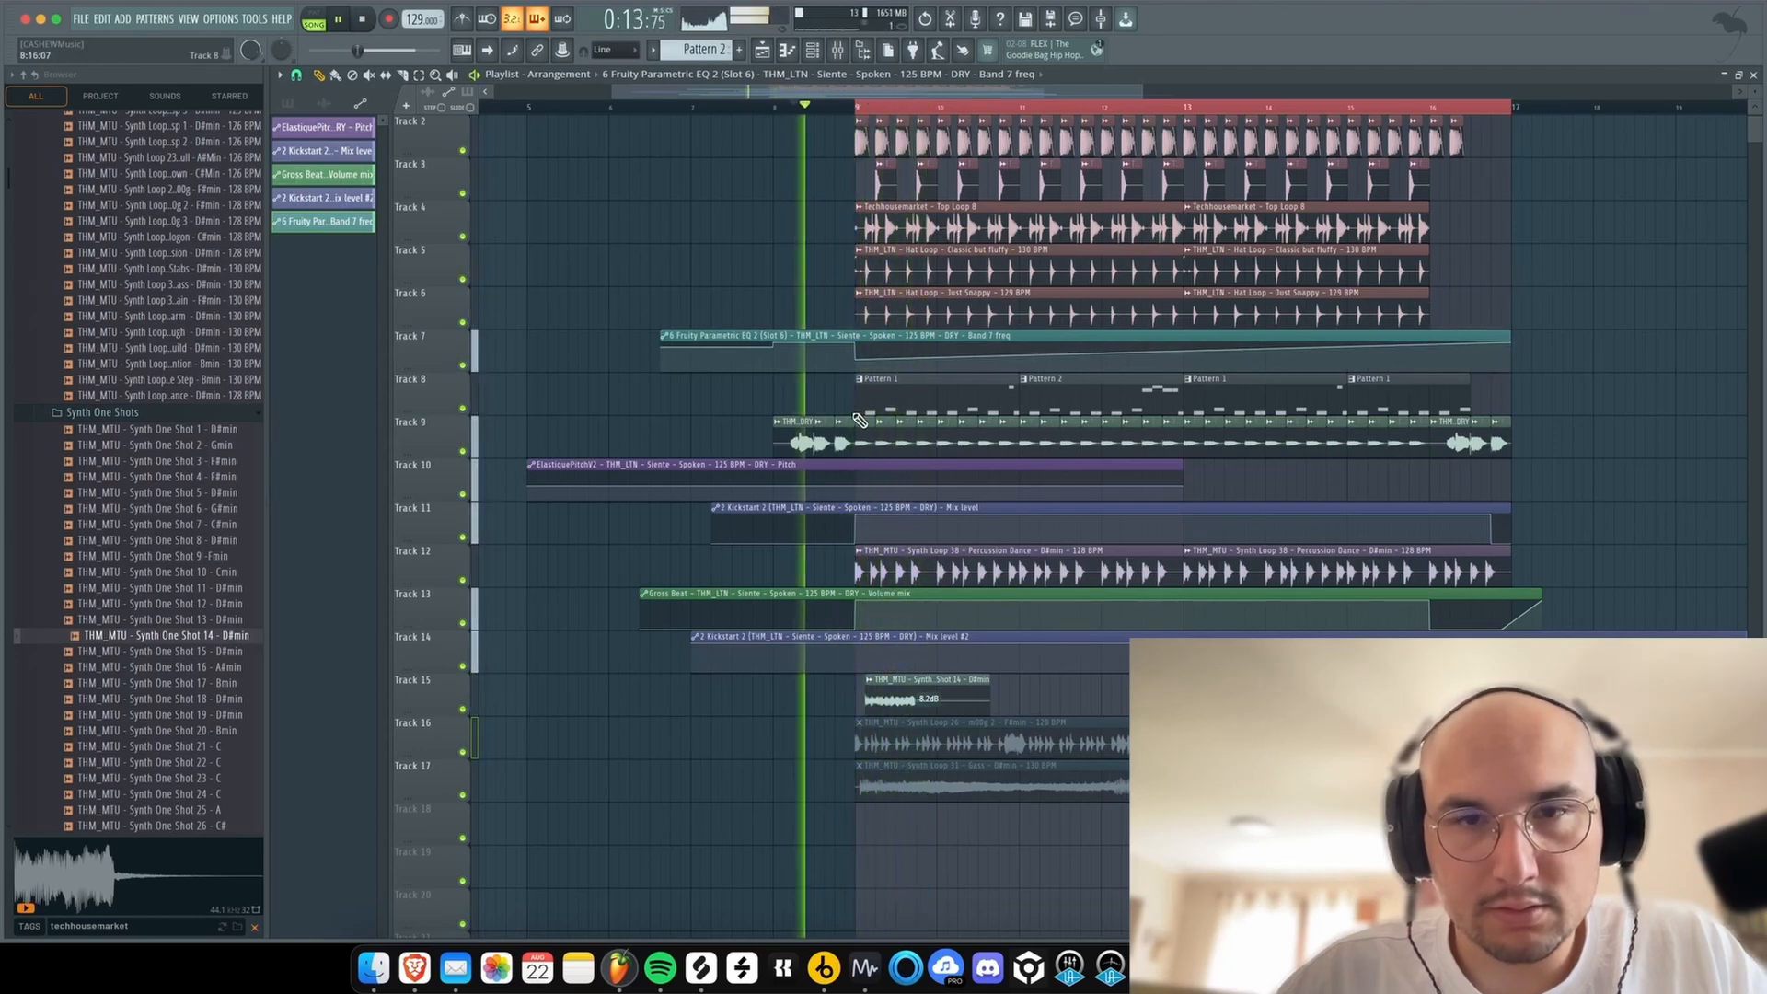
left_click_drag(864, 362, 863, 356)
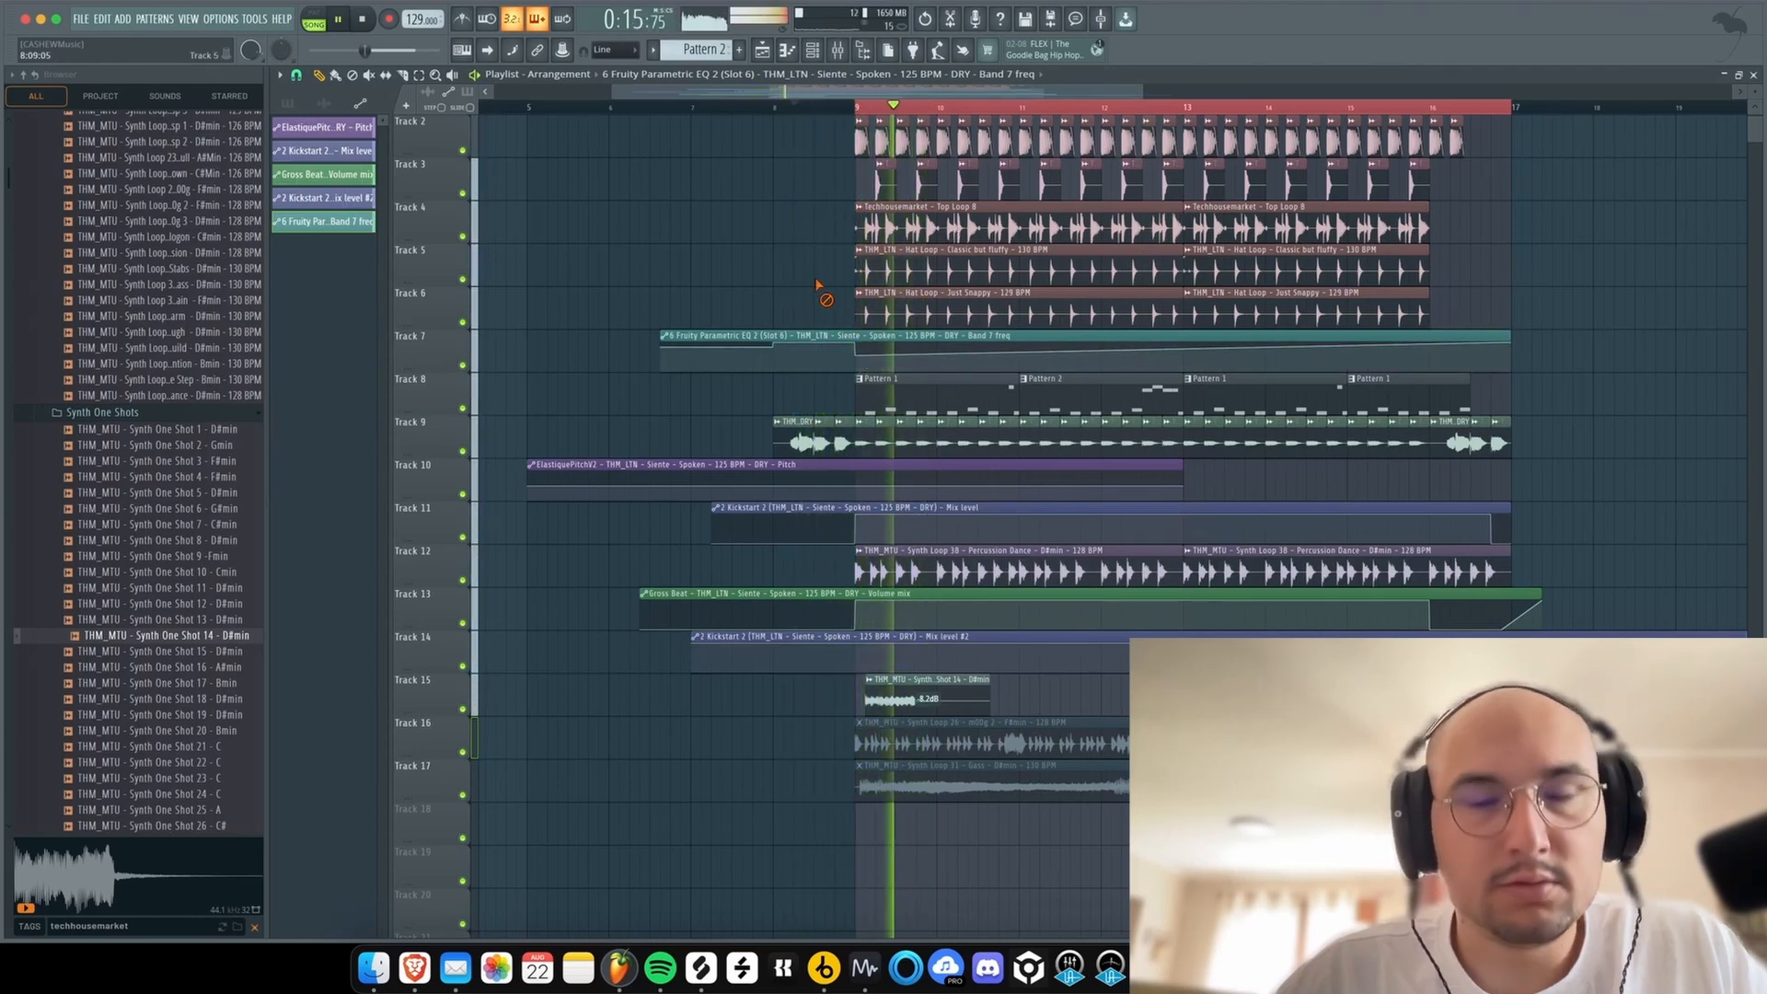
- Mute the Synth One Shot 14 clip on Track 15 and lower the Synth Loop 38 channel volume to about -3.4 dB
right_click(979, 689, "alt")
double_click(1032, 552)
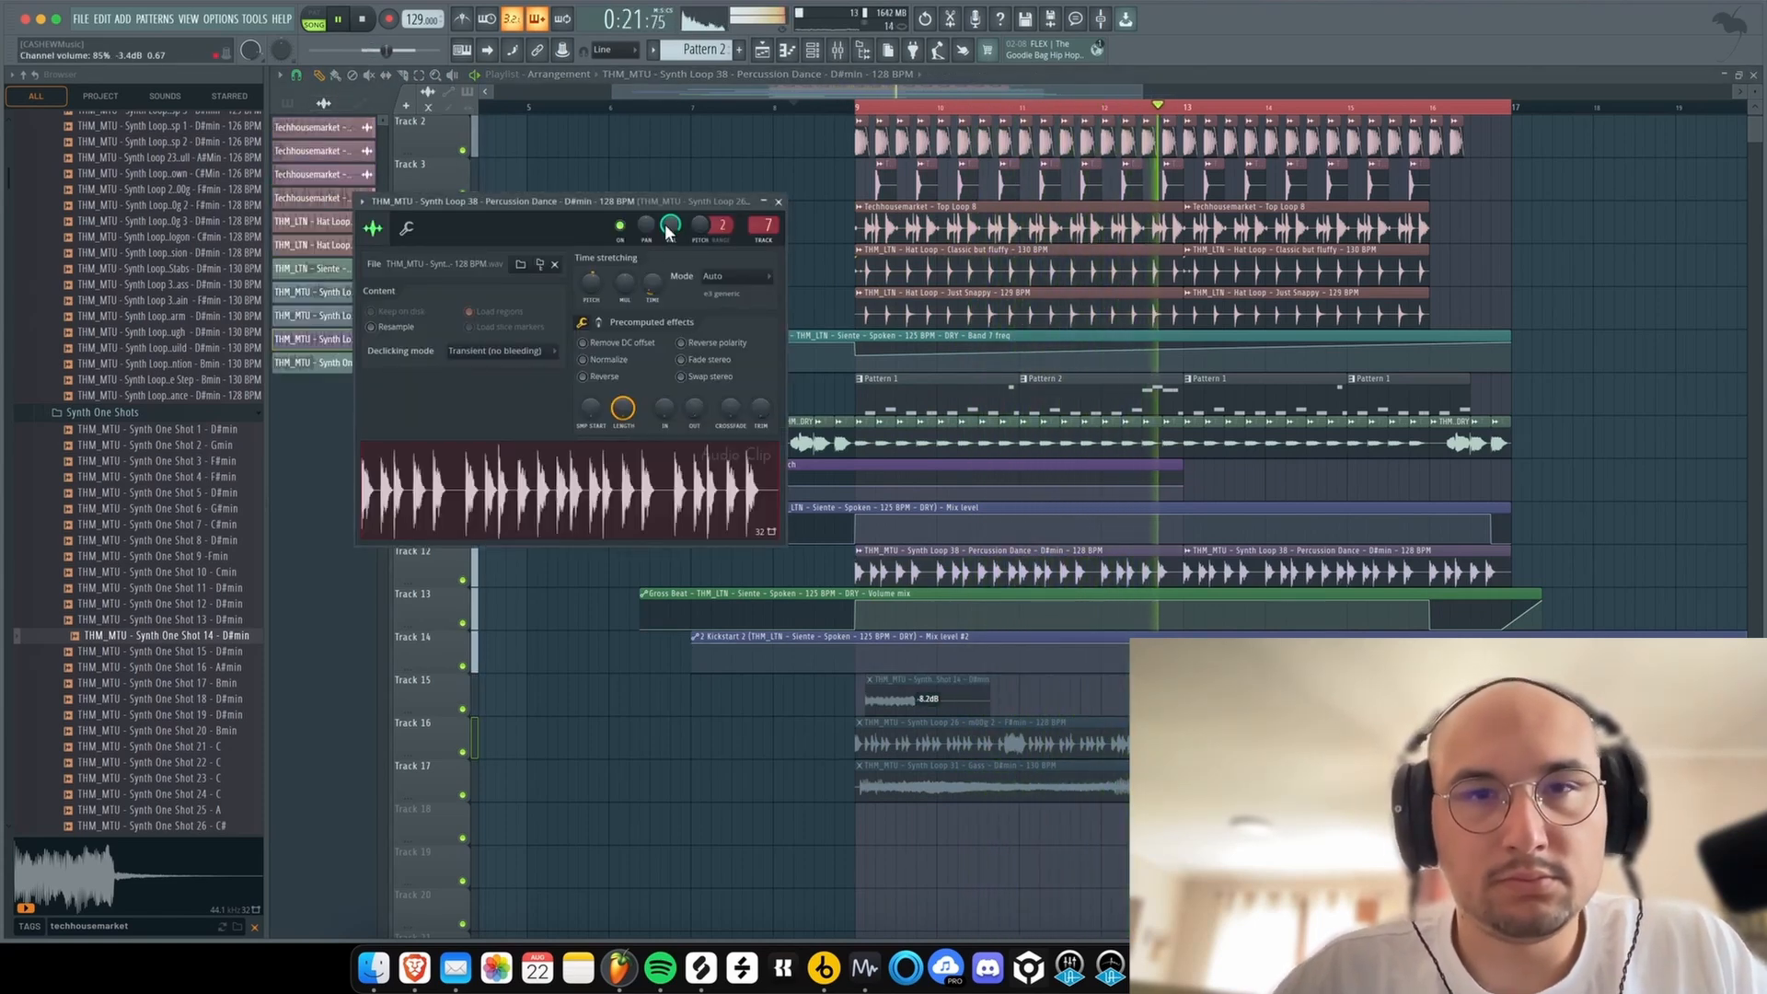
right_click(691, 199)
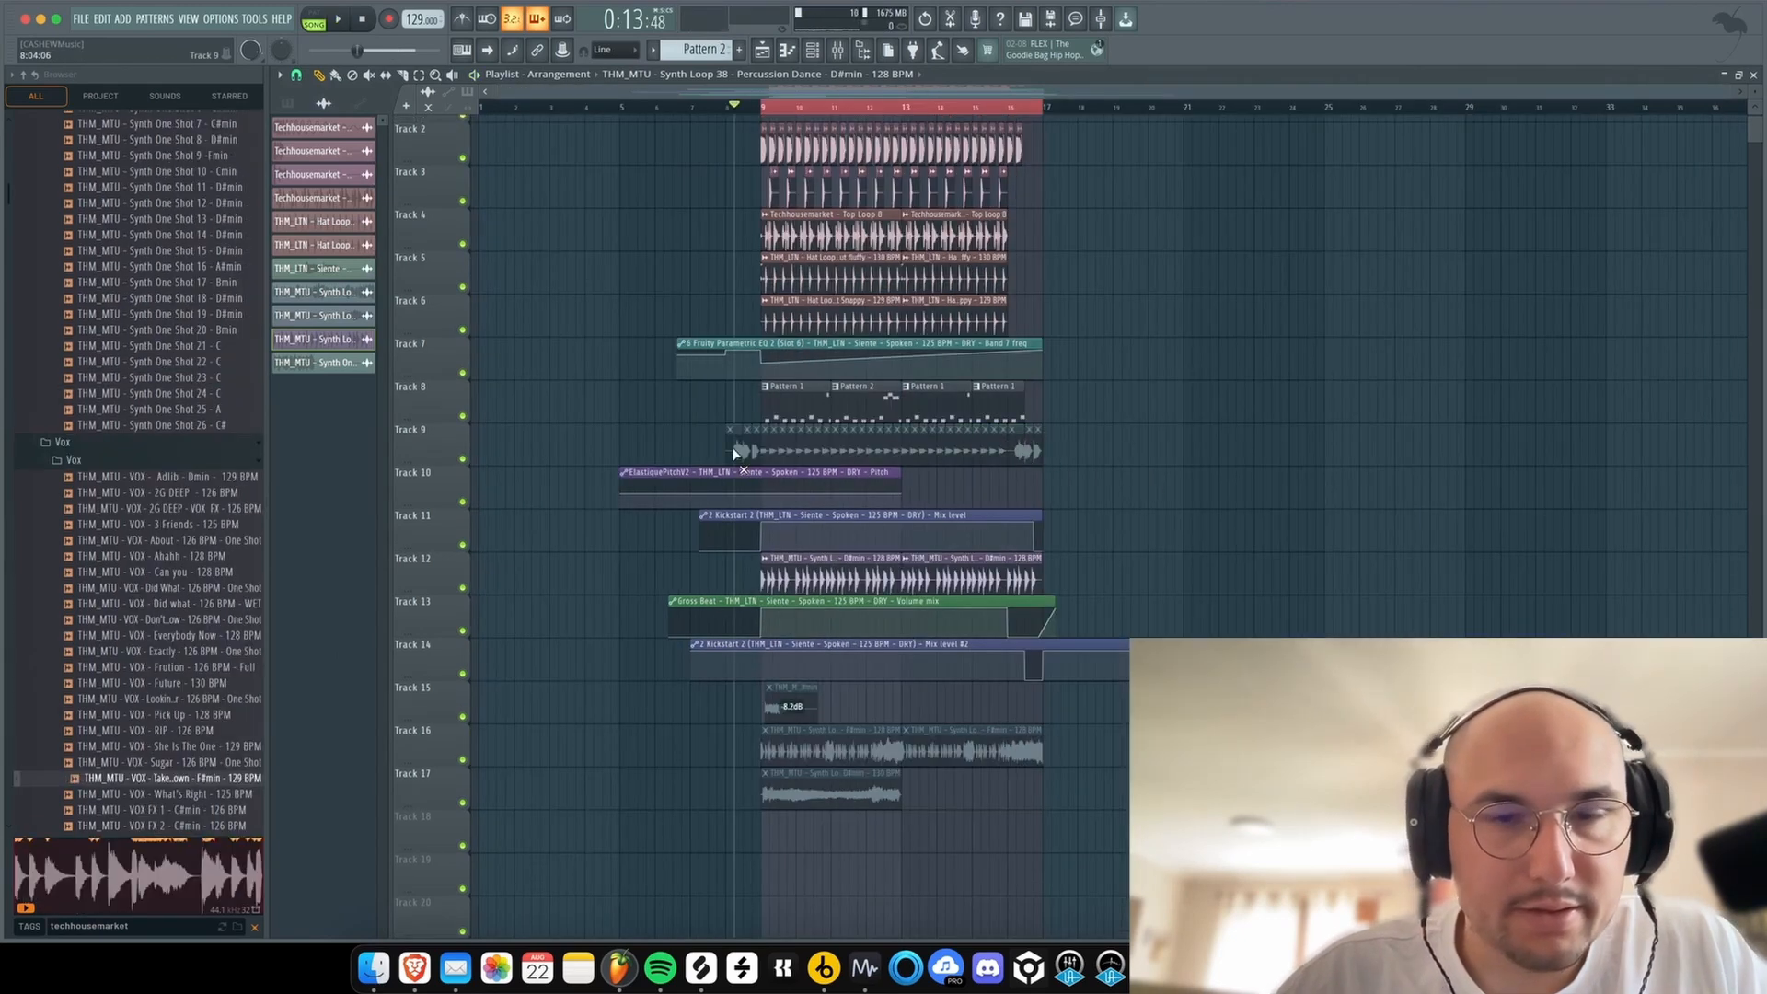
- Insert two empty tracks above the Siente Spoken vocal at Track 9
right_click(456, 438)
key("i")
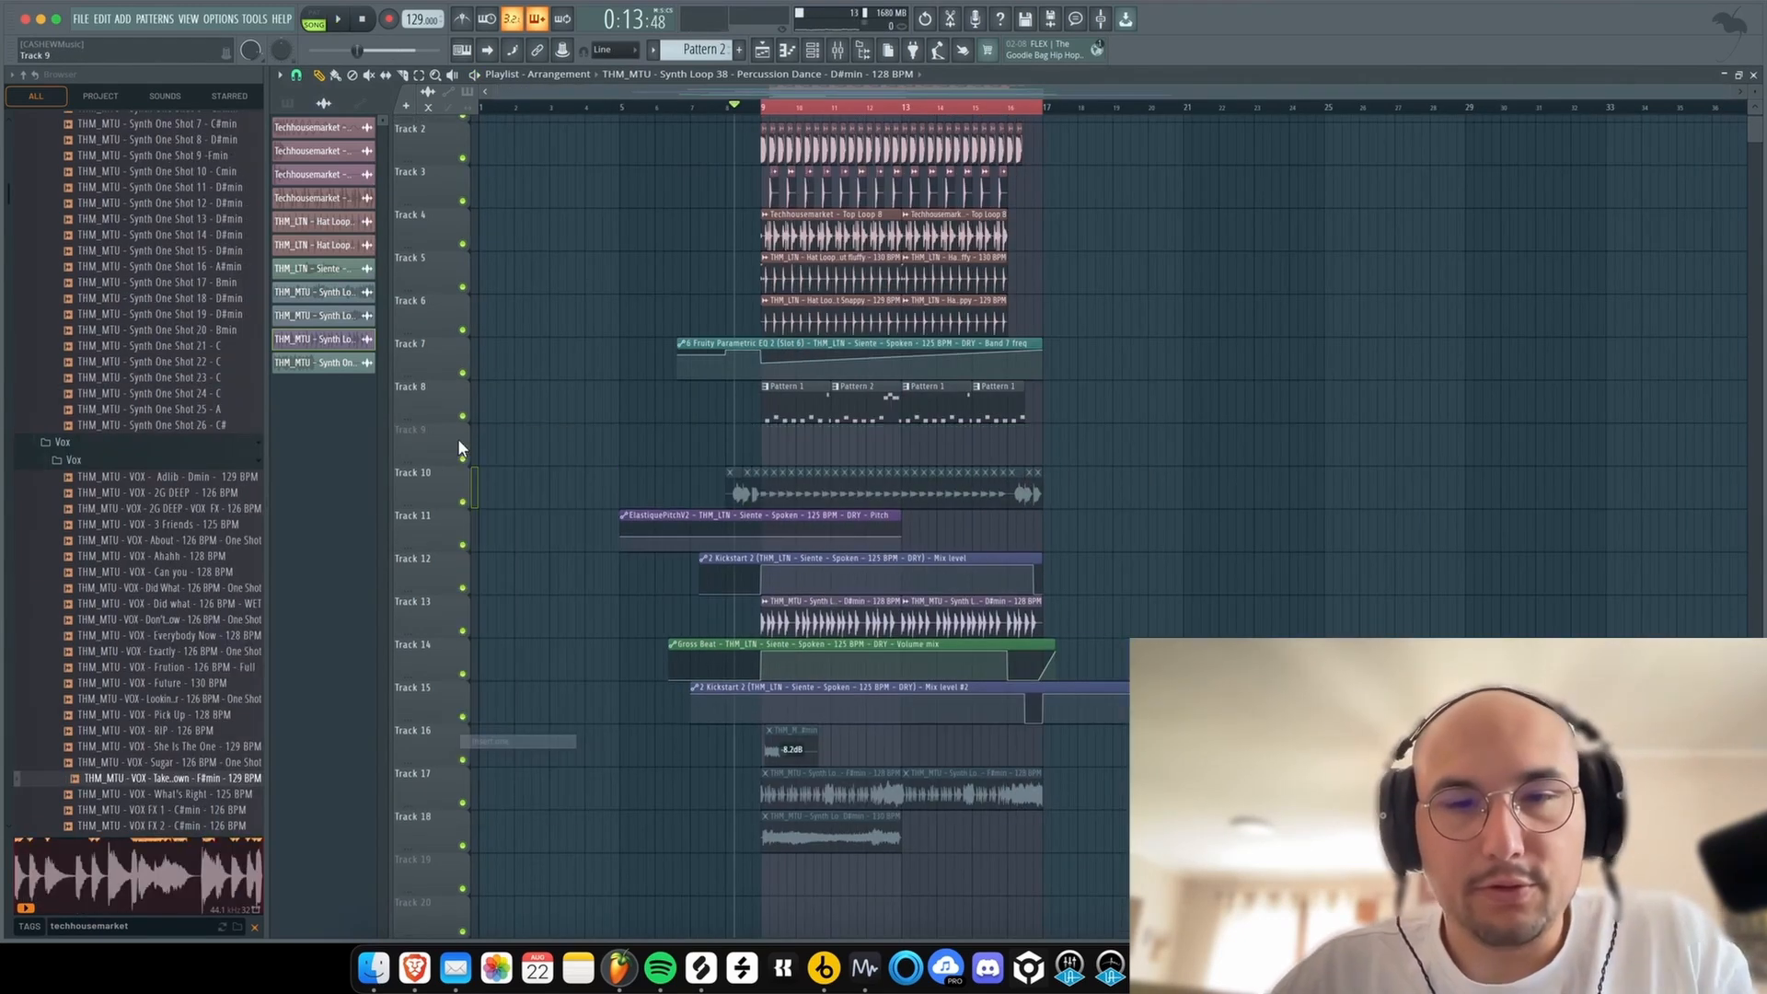
right_click(457, 438)
key("i")
- Pick VOX - Everybody Now - 128 BPM from the Vox folder and arrange its chops on Tracks 9 and 10 at -4.6 dB
left_click(183, 620)
left_click(172, 639)
key("space")
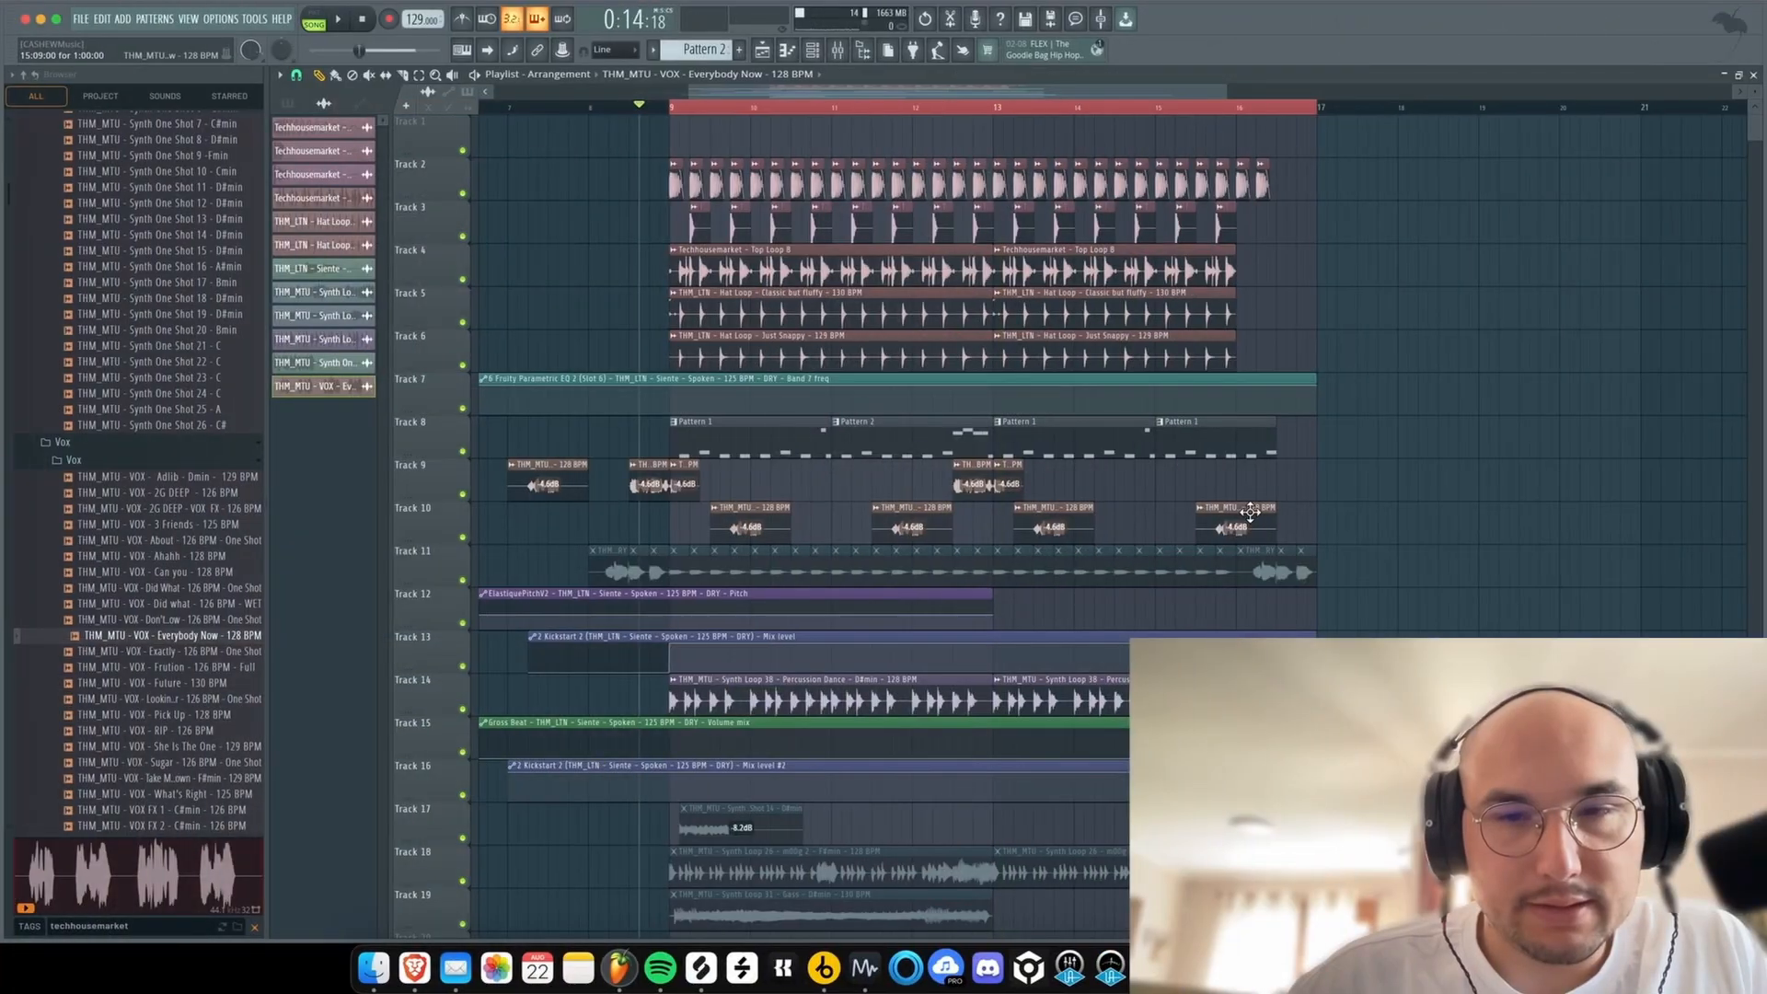
- Play the arrangement from before bar 9 and check the Everybody Now chops on Tracks 9 and 10
key("space")
scroll(839, 328, "down", 2)
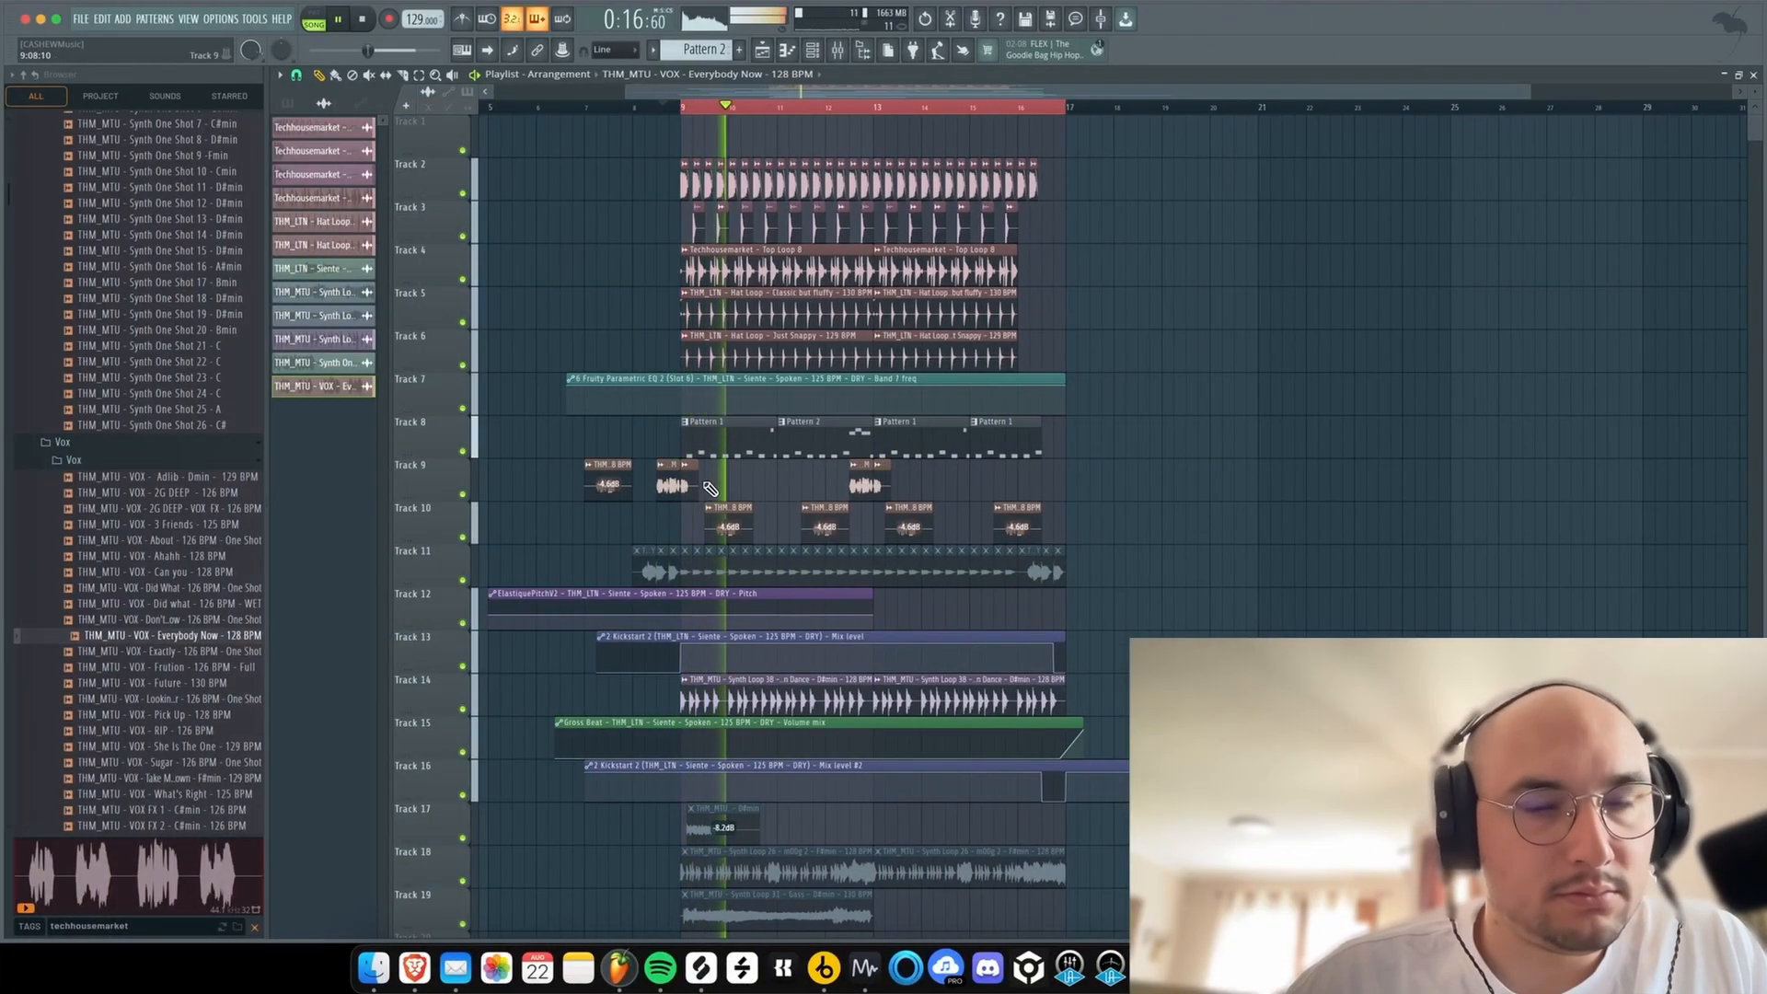
scroll(721, 469, "down", 1)
scroll(721, 472, "up", 3)
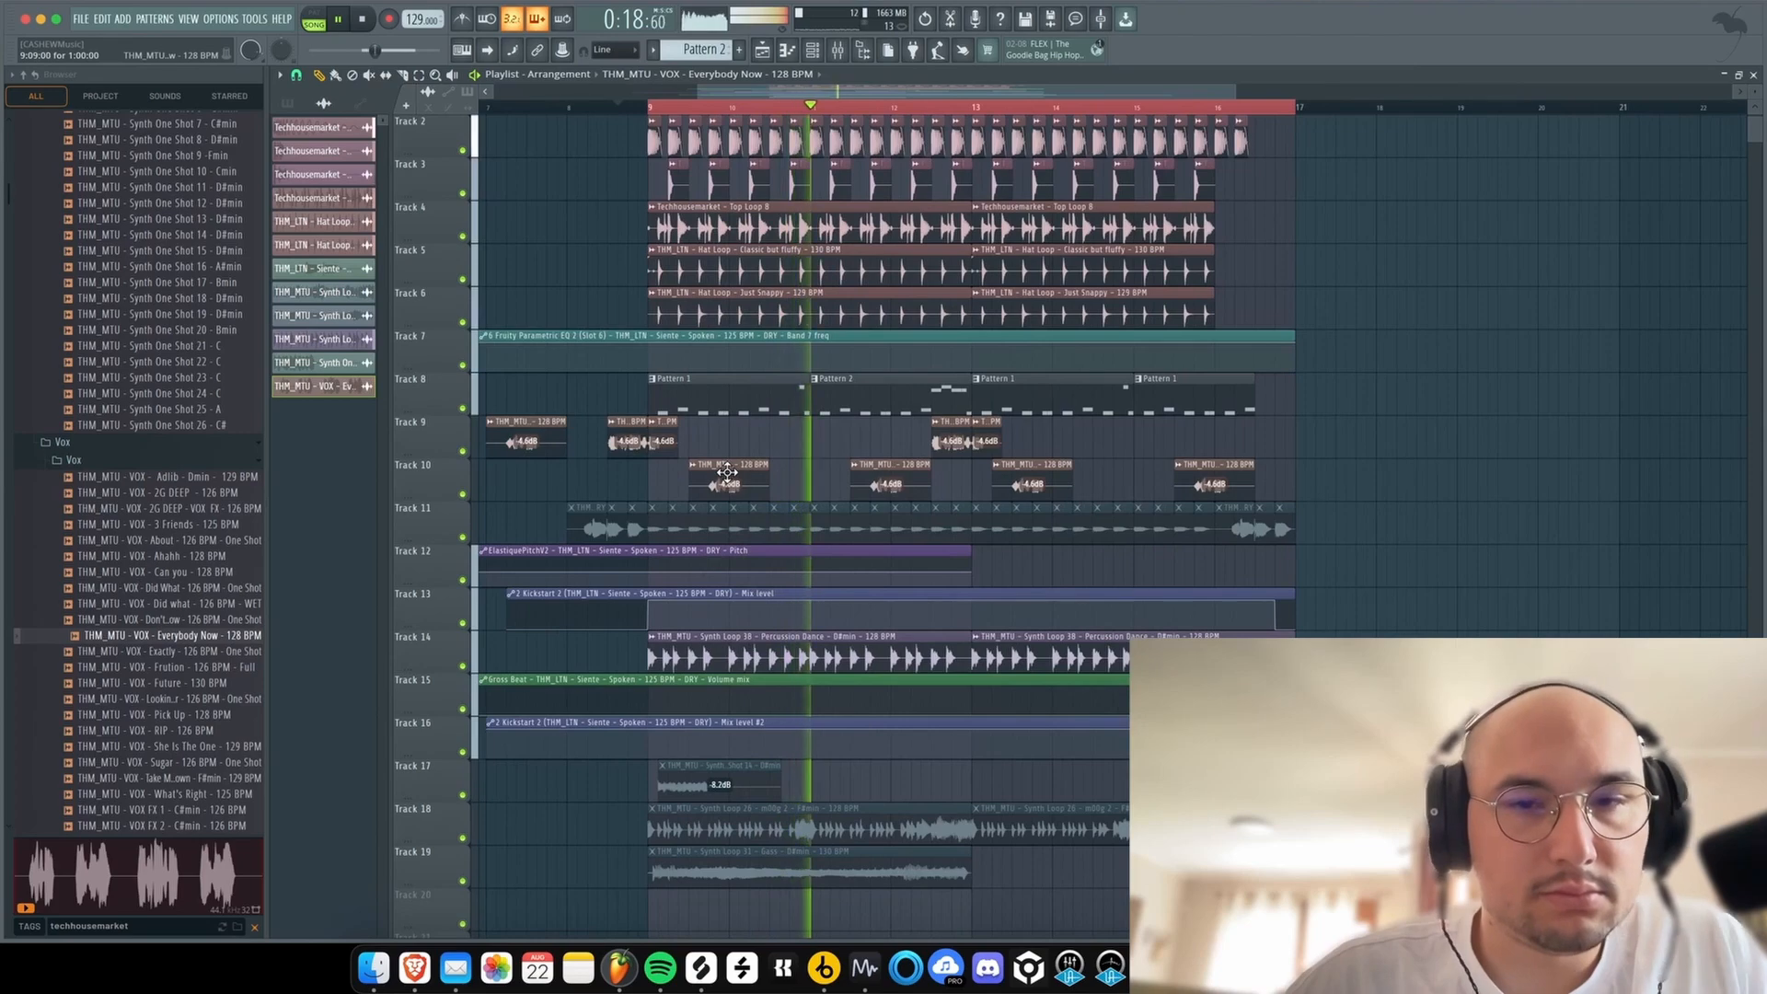
scroll(744, 483, "down", 2)
scroll(877, 525, "up", 4)
scroll(873, 518, "down", 4)
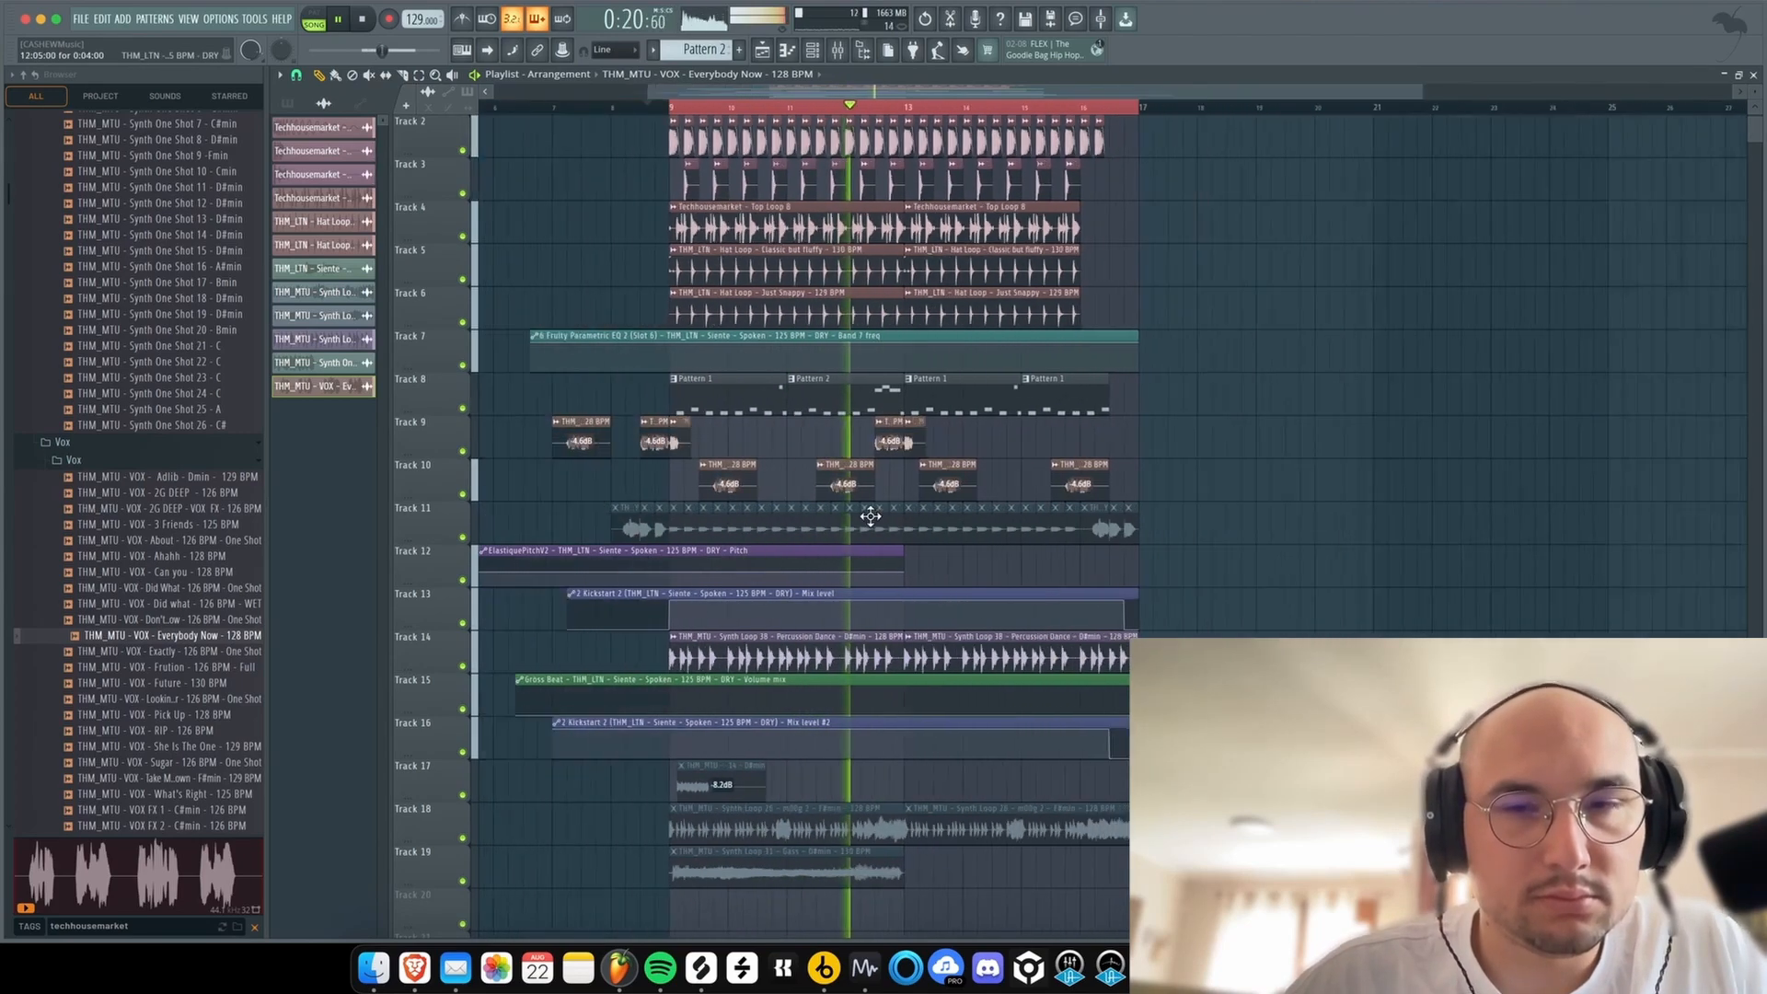
scroll(907, 528, "up", 2)
- Fill Track 10 with more Everybody Now chops and repeat short slices of the vocal and Synth Loop 38 just before bar 17
key("space")
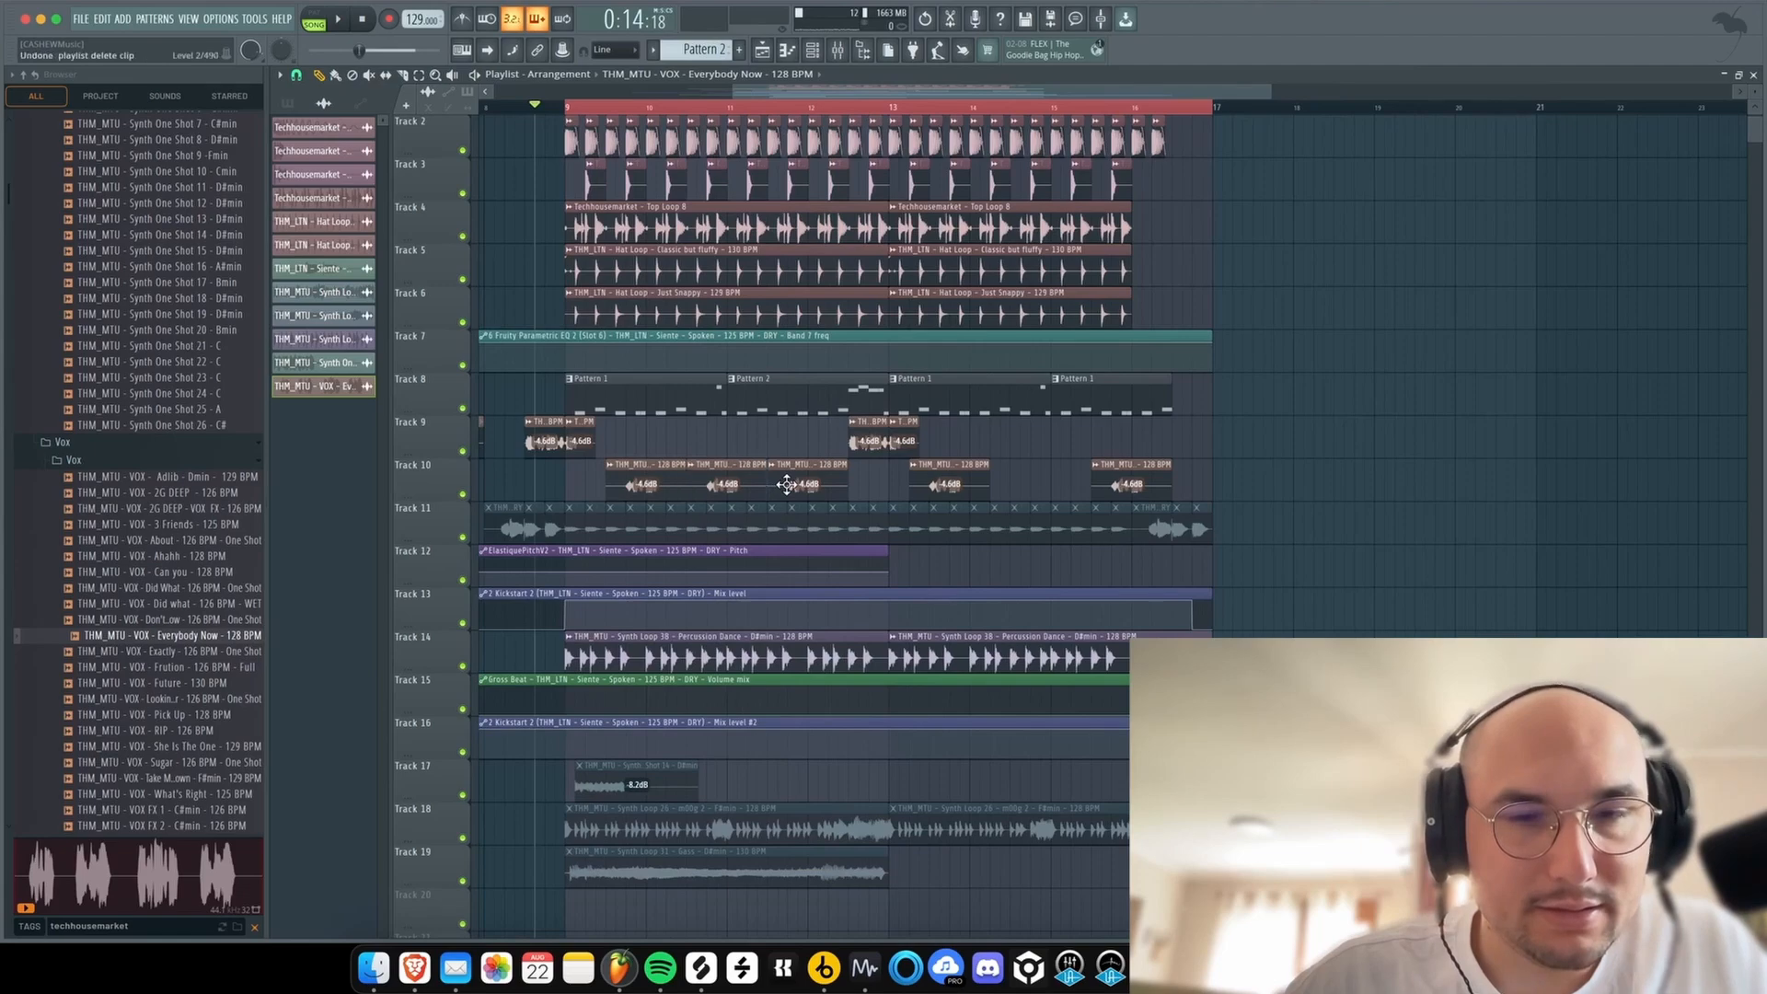
key("space")
scroll(836, 401, "down", 2)
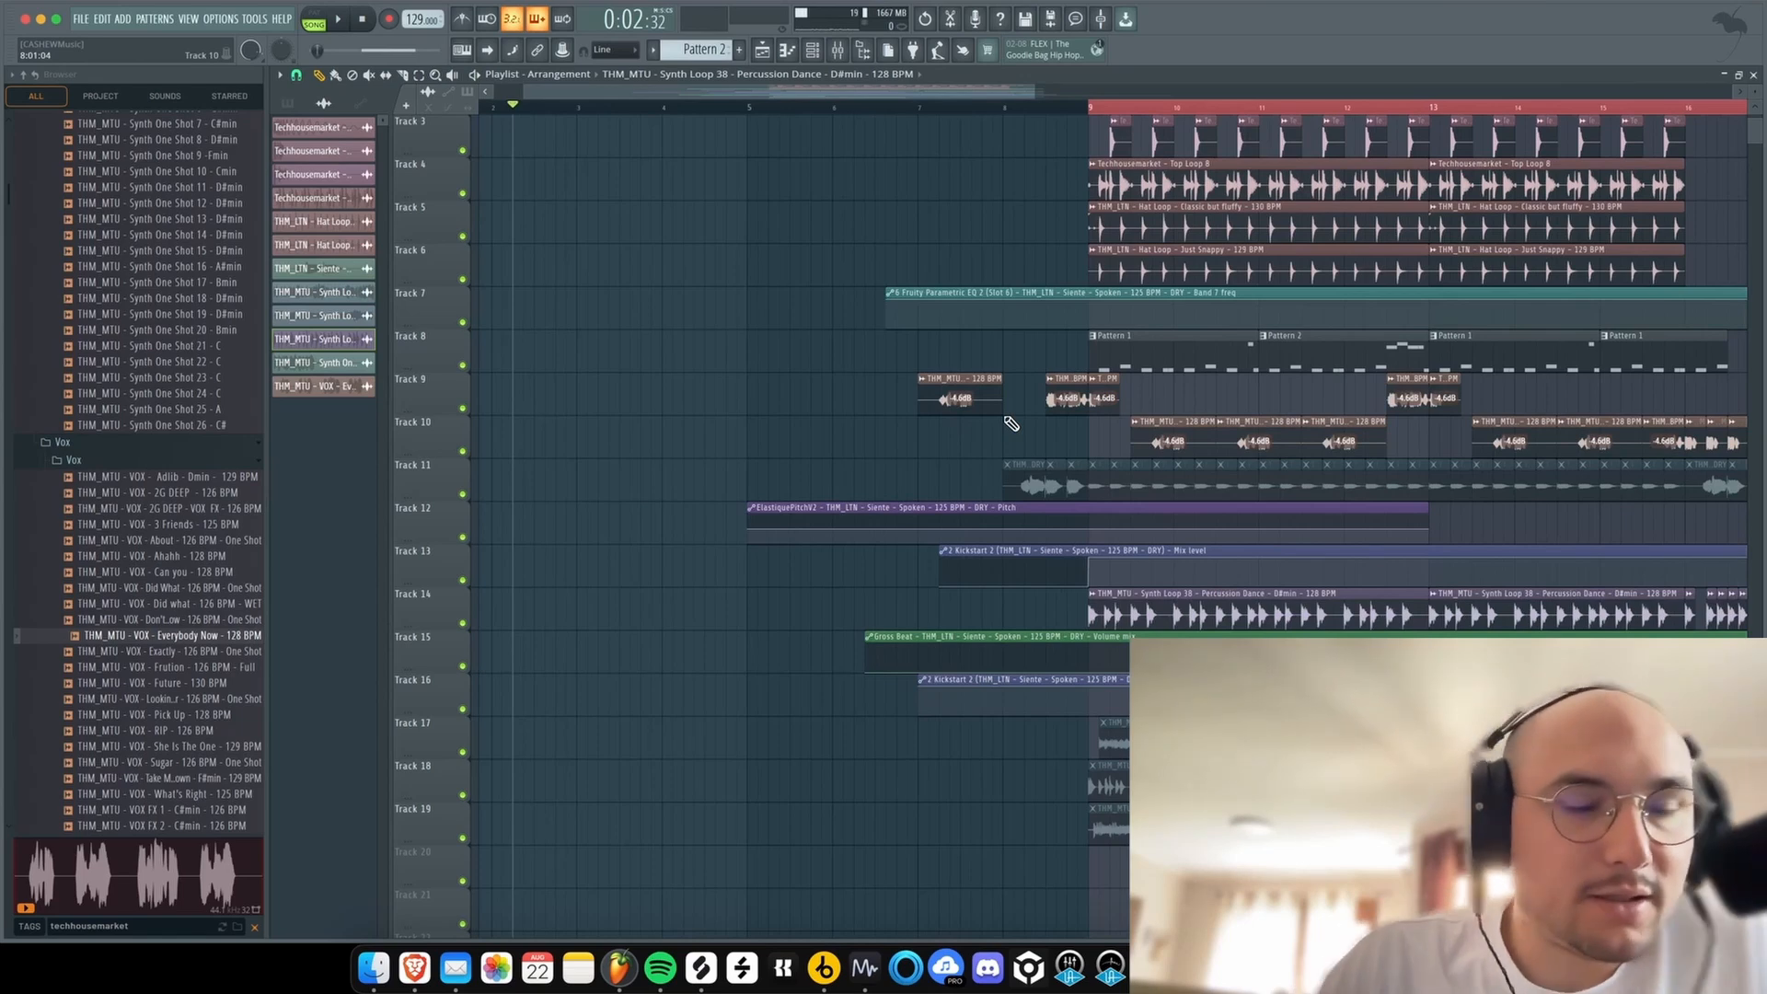
- Browse the sample packs' effects folders for uplifters and place UPLIFTER 7 on Track 20 with its clip gain at -7.3 dB
left_click(103, 460)
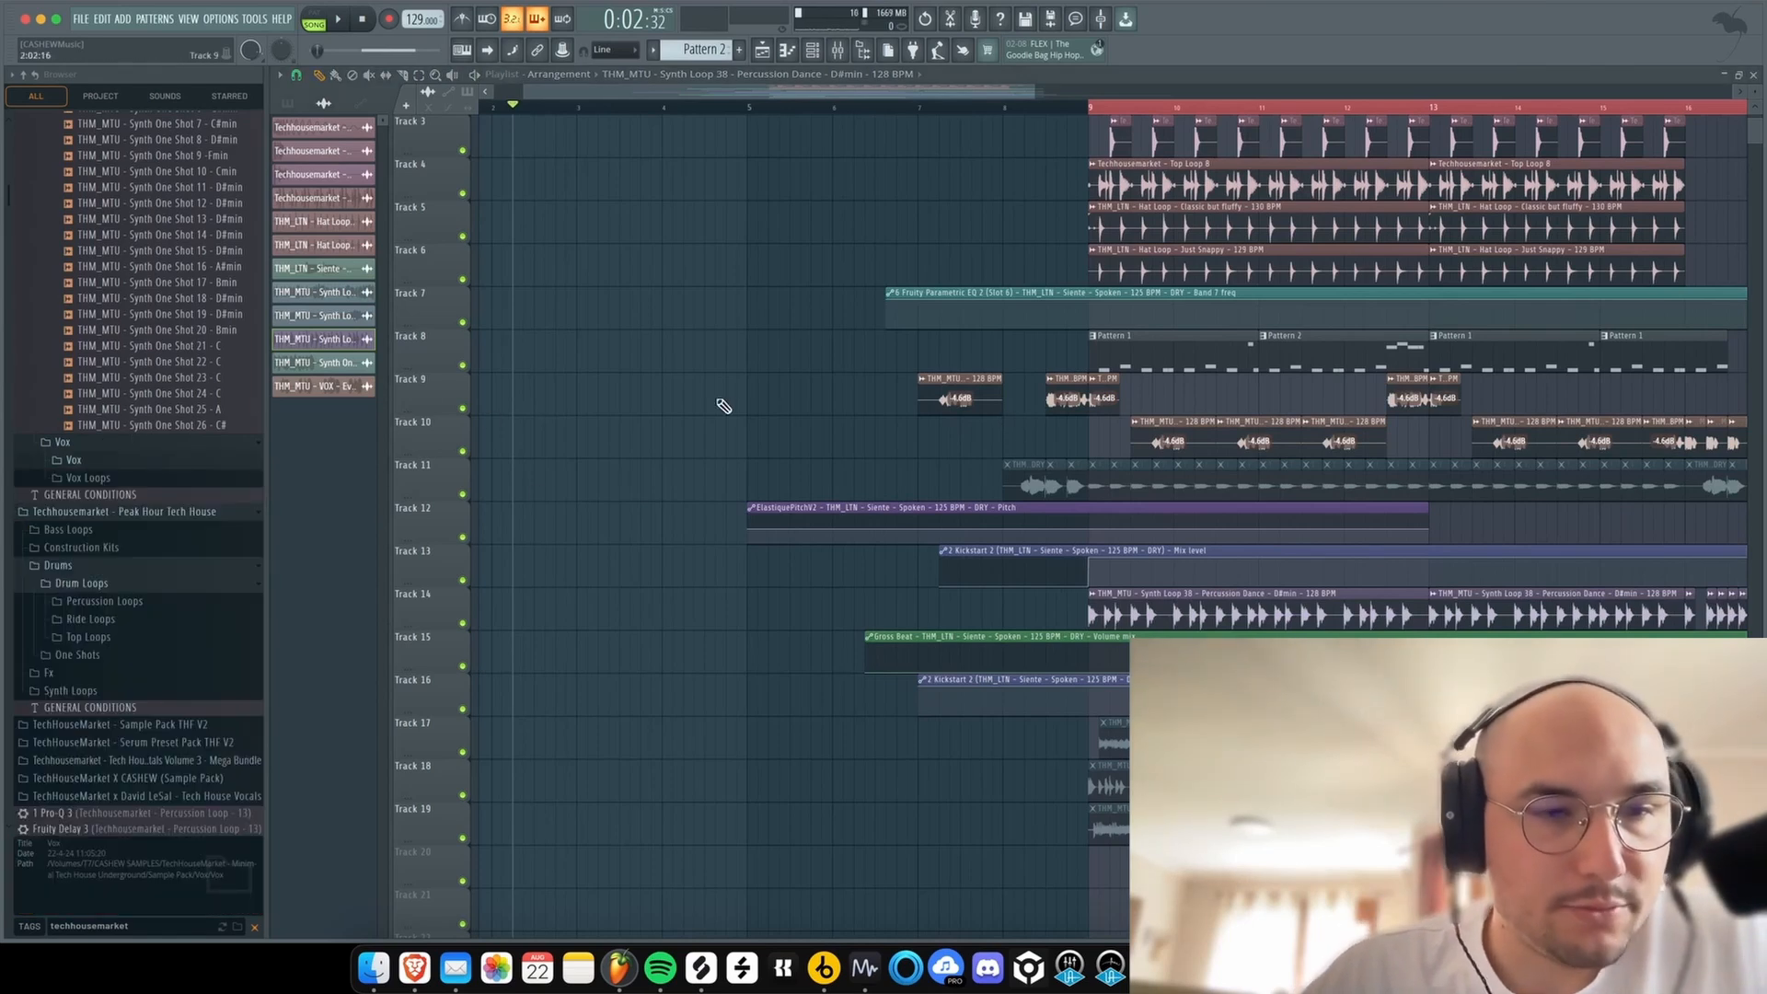
scroll(783, 396, "down", 2)
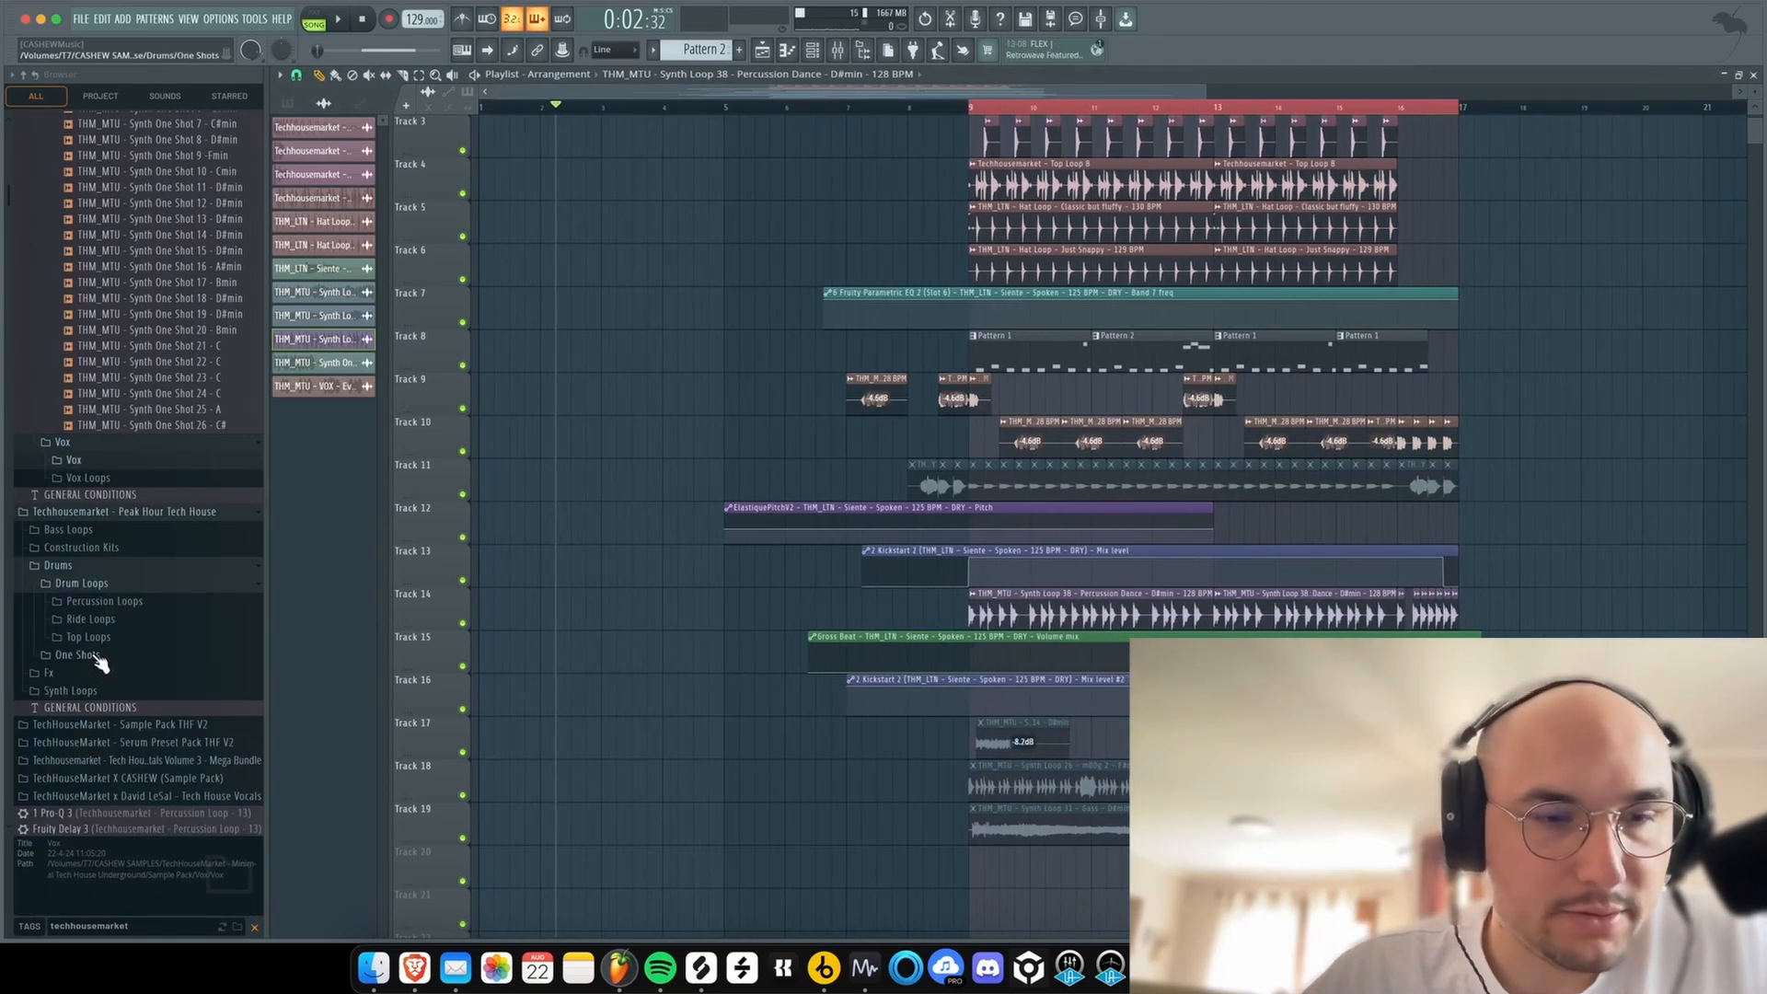
left_click(77, 678)
left_click(74, 709)
left_click(144, 648)
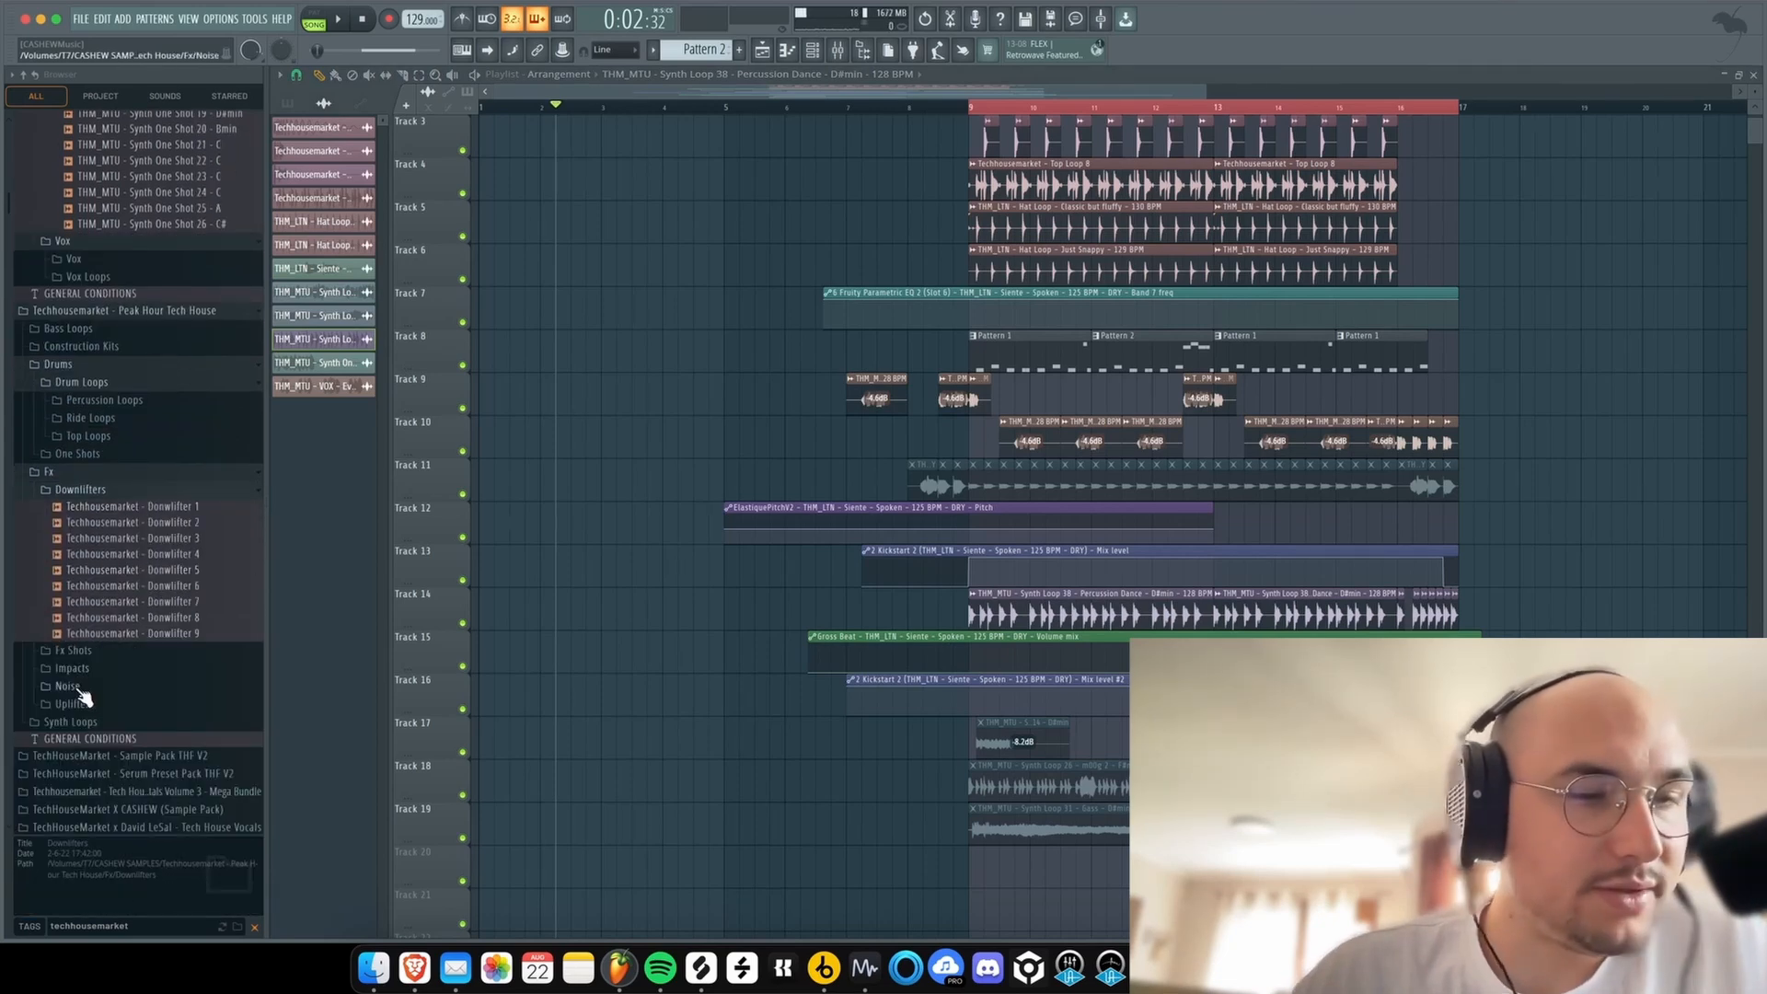
left_click(81, 702)
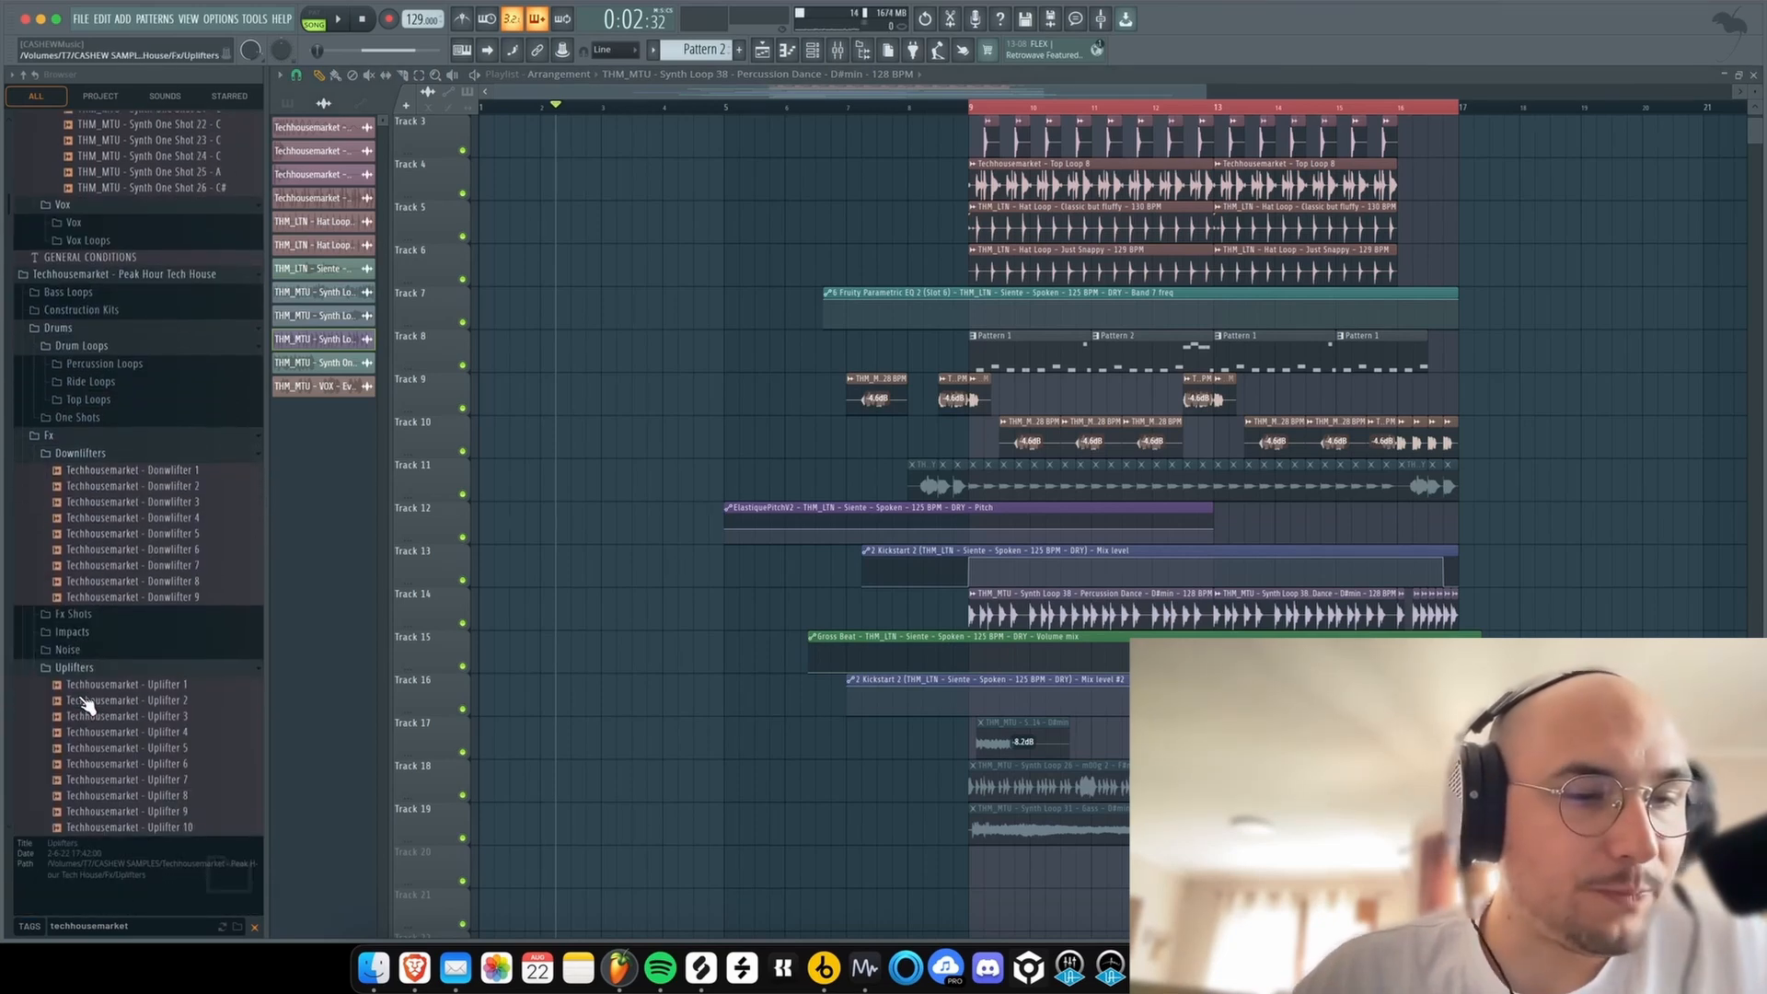
left_click(93, 684)
left_click(109, 701)
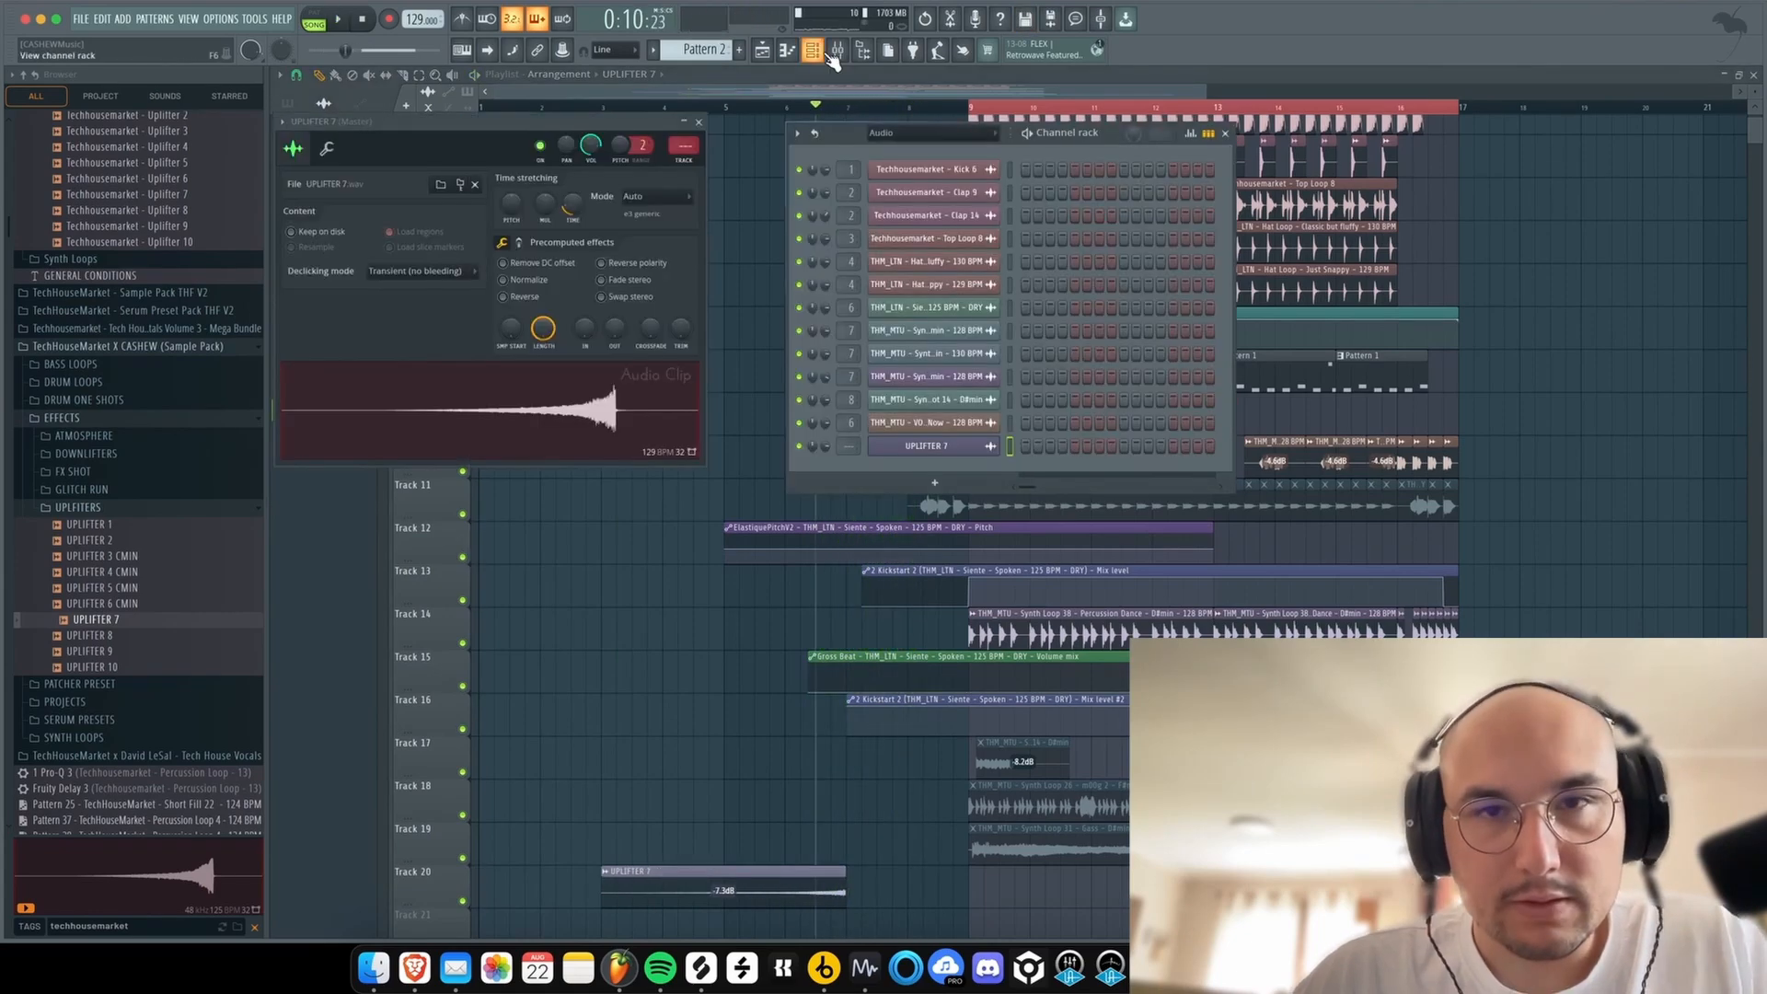
- Route UPLIFTER 7 to mixer track 9 and add Fruity Reeverb 2 to it
left_click(812, 51)
double_click(731, 145)
left_click(1764, 416)
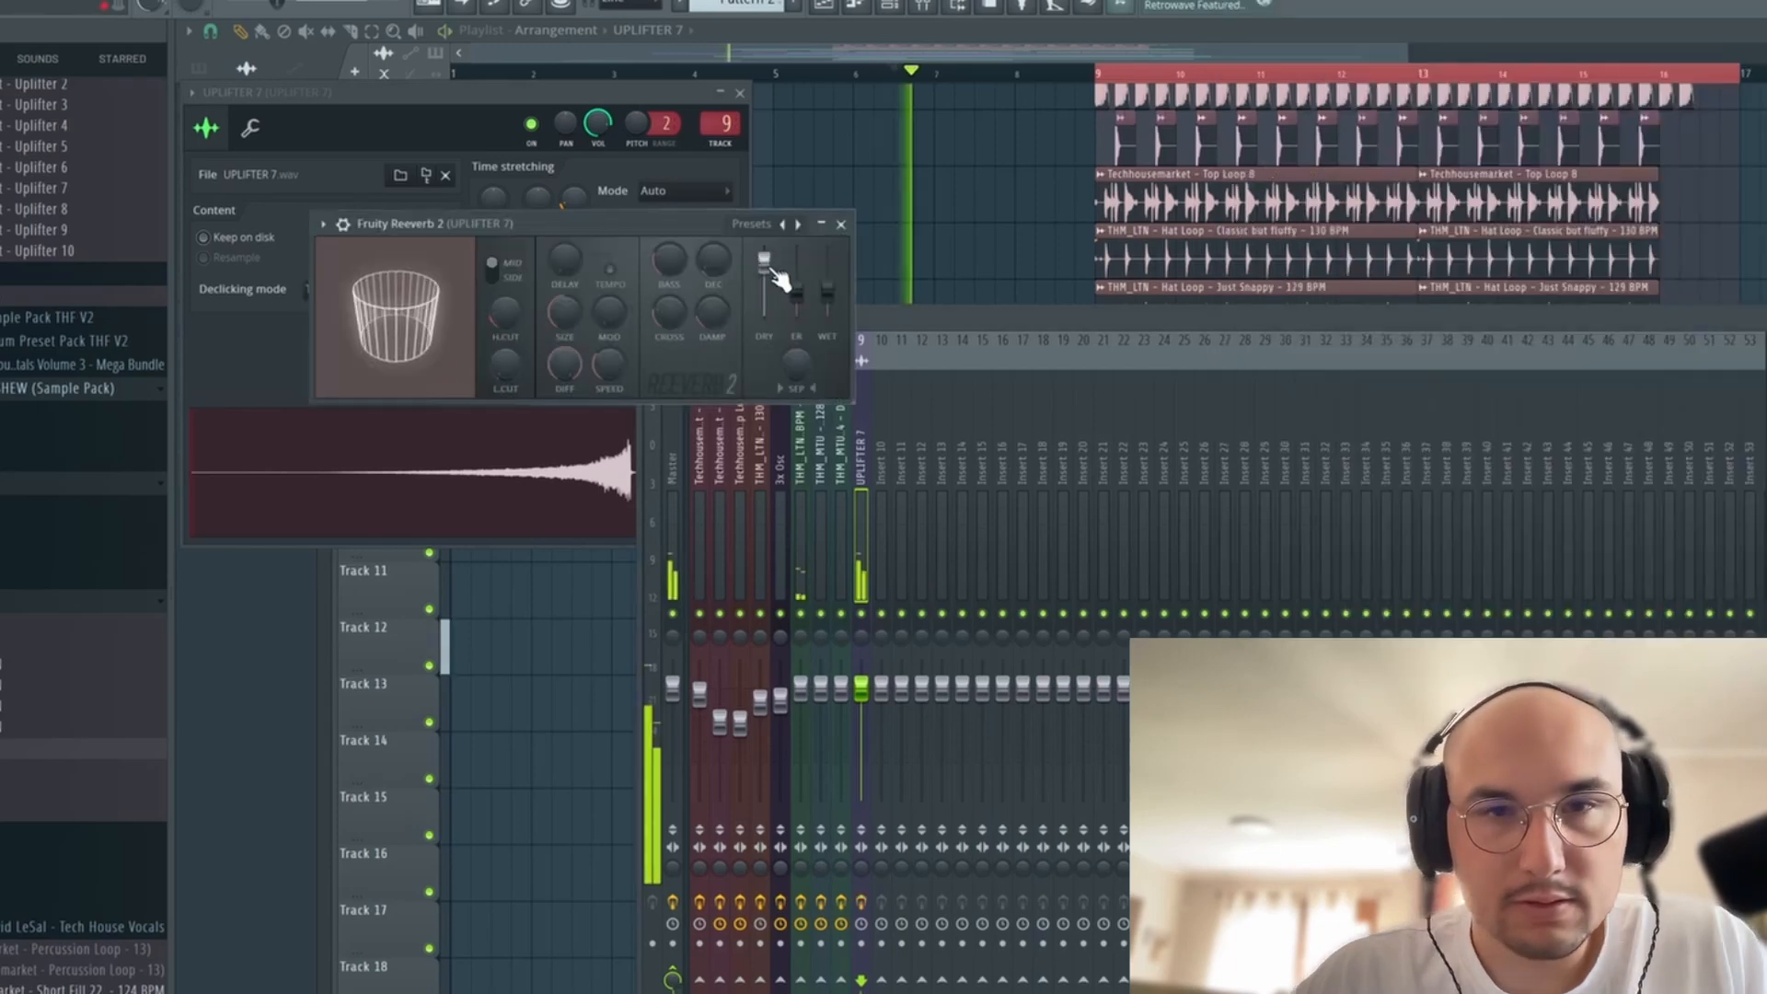
left_click(840, 224)
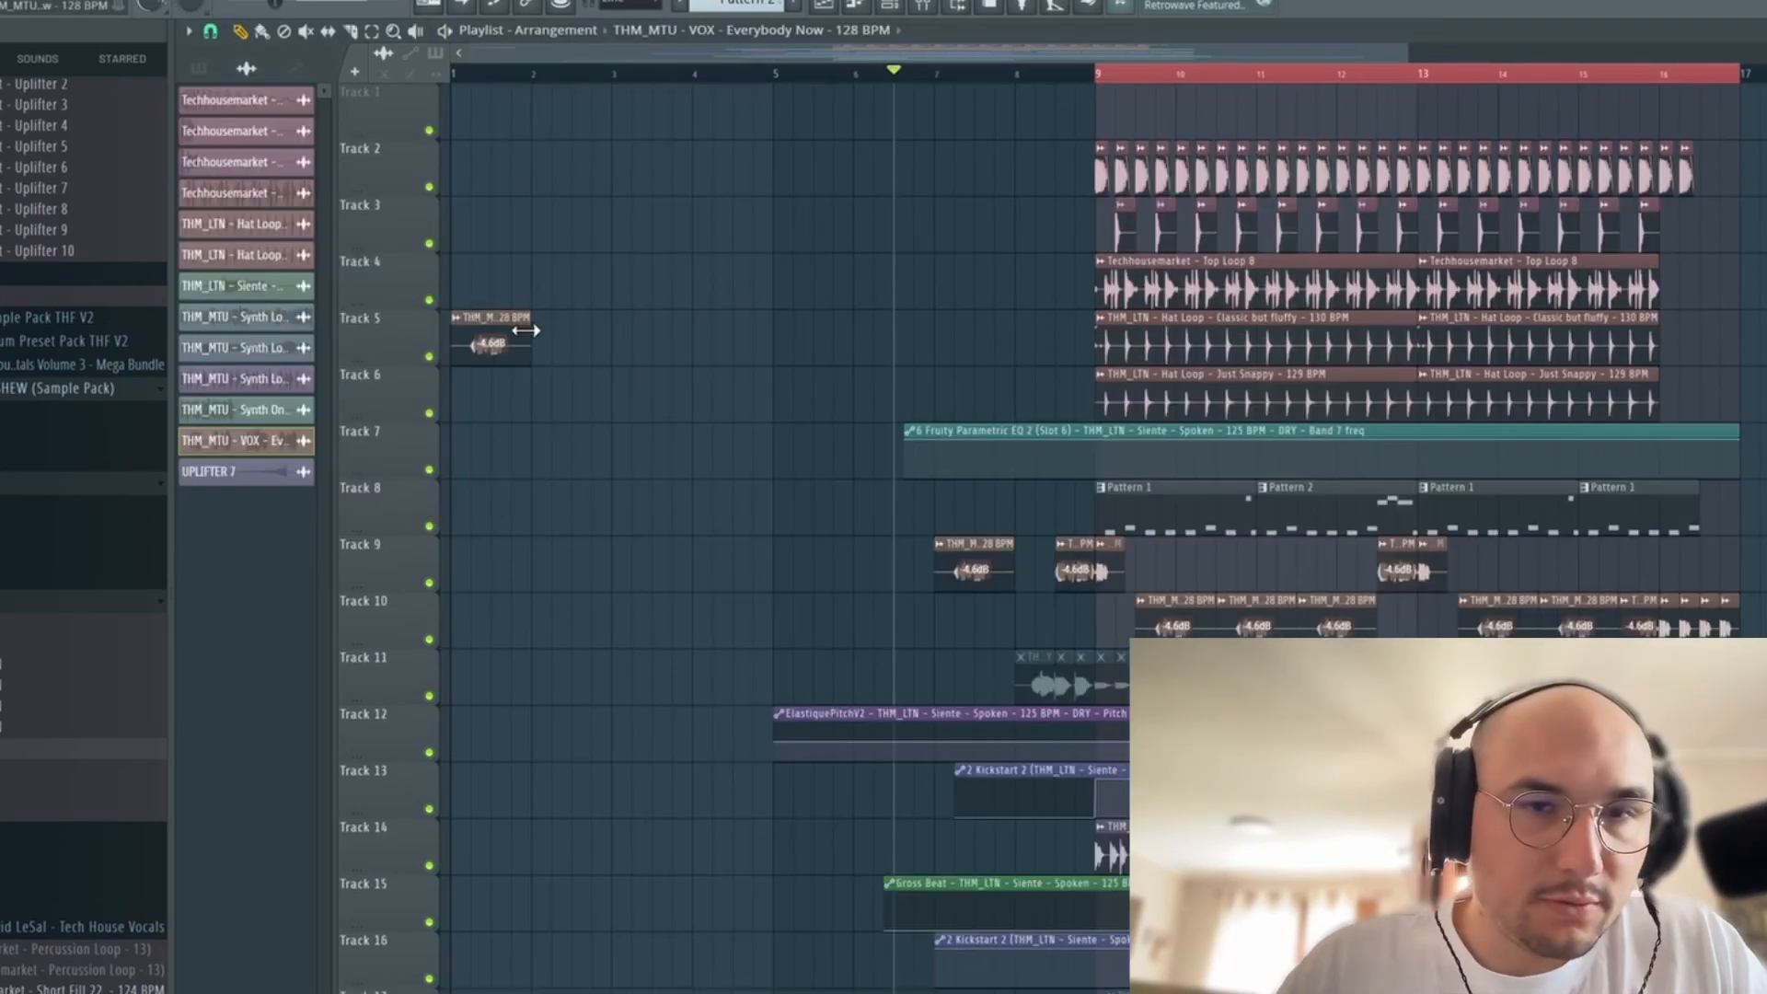
- Lengthen the Everybody Now clip at bar 1 of Track 5 to about four bars and repeat it from bar 5 to bar 9
left_click_drag(526, 330, 775, 388)
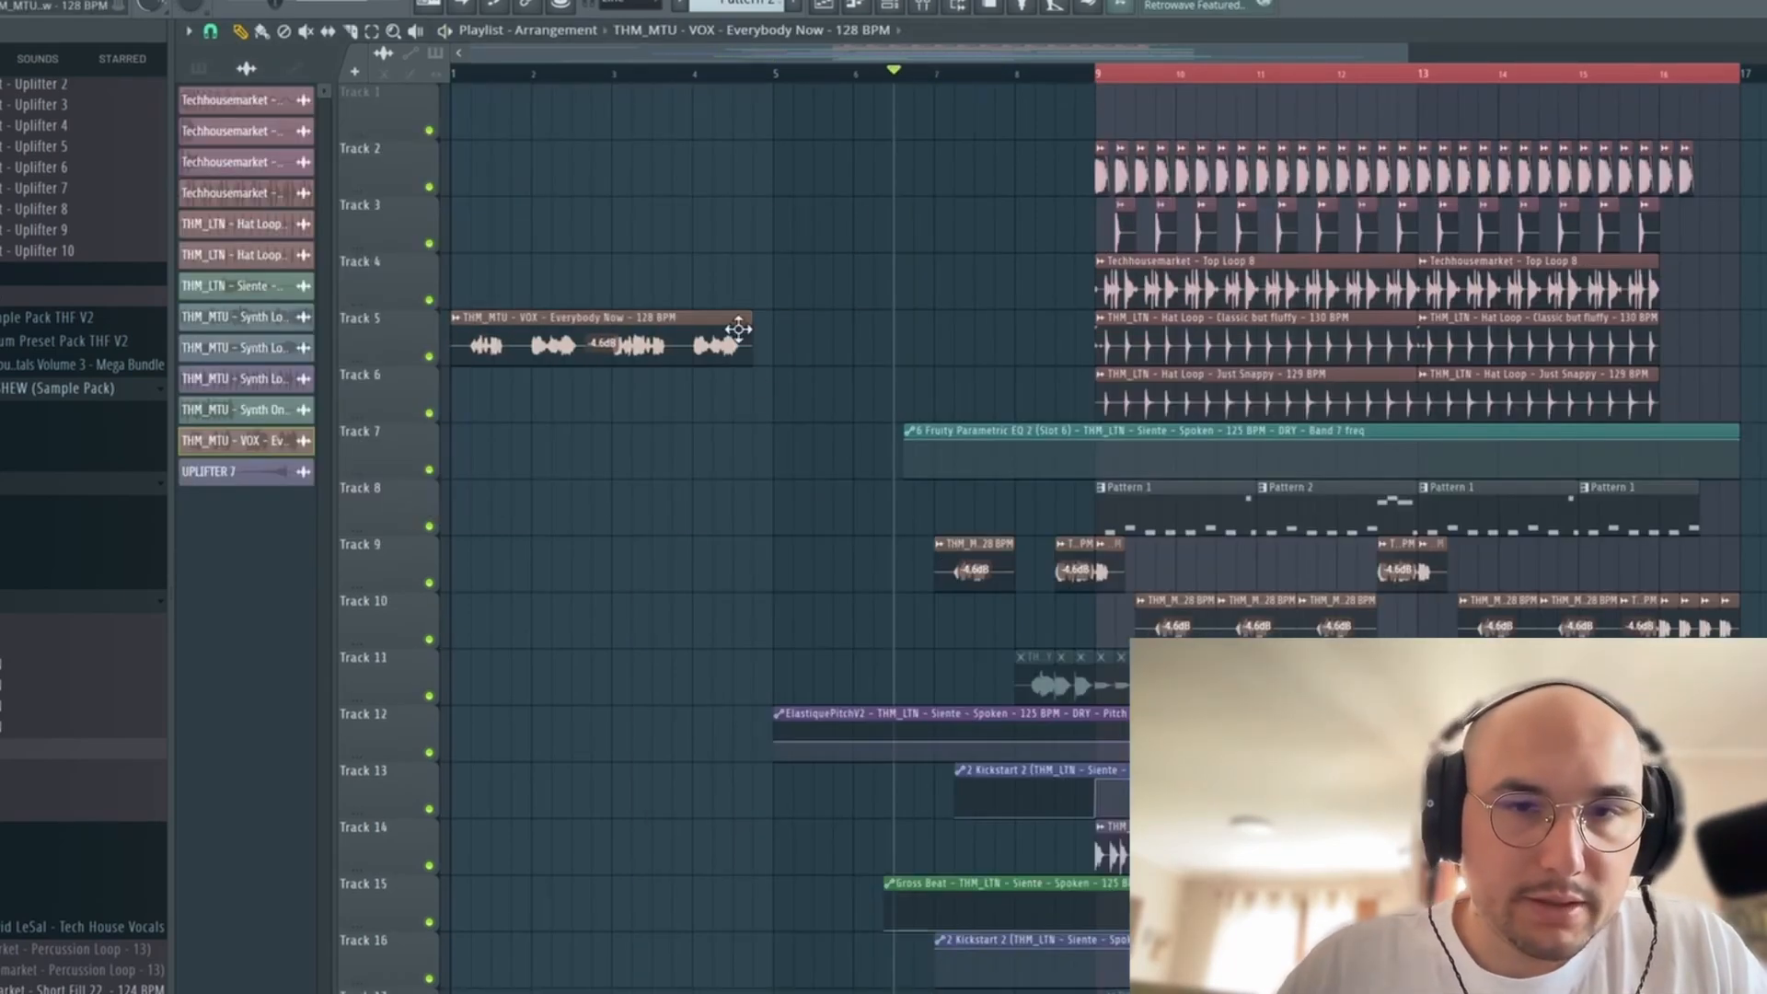
left_click(781, 328)
- Copy four bars of the Track 2 kicks and Track 8 patterns to bar 1, and extend the kicks to about bar 7
left_click_drag(1102, 155, 1401, 190)
key("ctrl+c")
key("ctrl+v")
key("space")
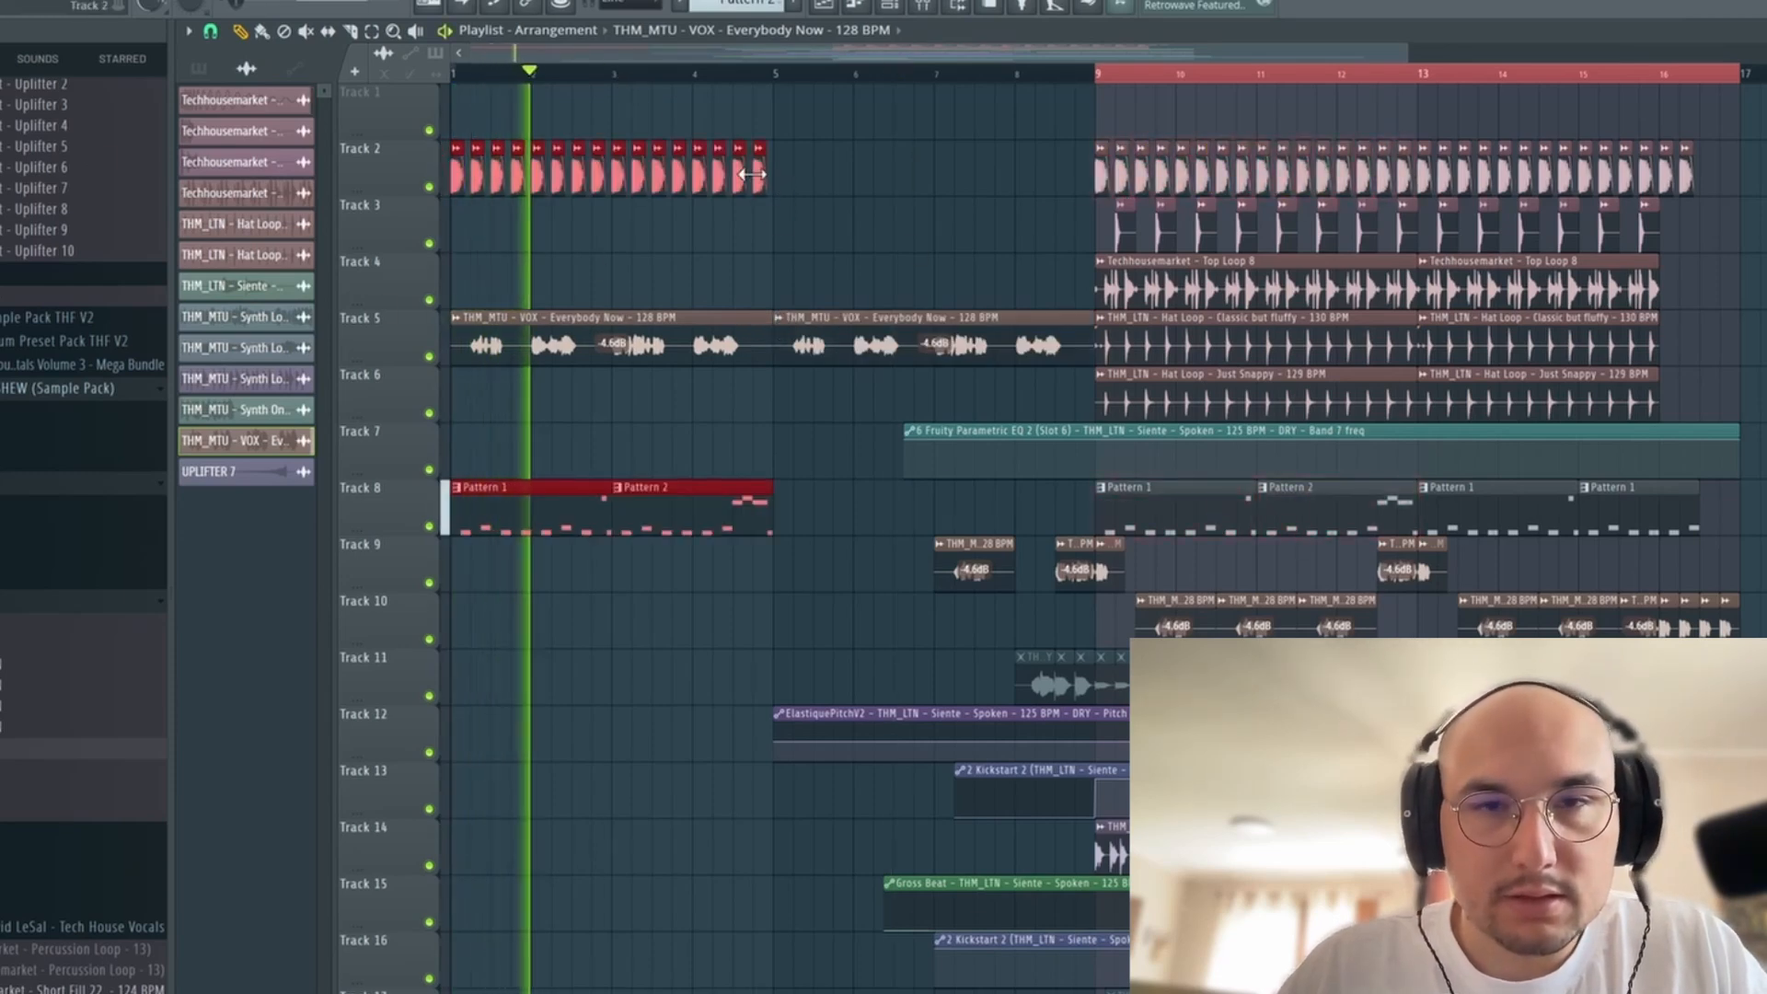
mouse_move(754, 174)
left_mouse_down()
mouse_move(1117, 230)
mouse_move(1085, 231)
mouse_move(1032, 173)
mouse_move(939, 189)
left_mouse_up()
- Add Fruity Parametric EQ 2 to the Kick 6 mixer track and use band 1 as a high-pass filter to cut the lows
right_click(1059, 231)
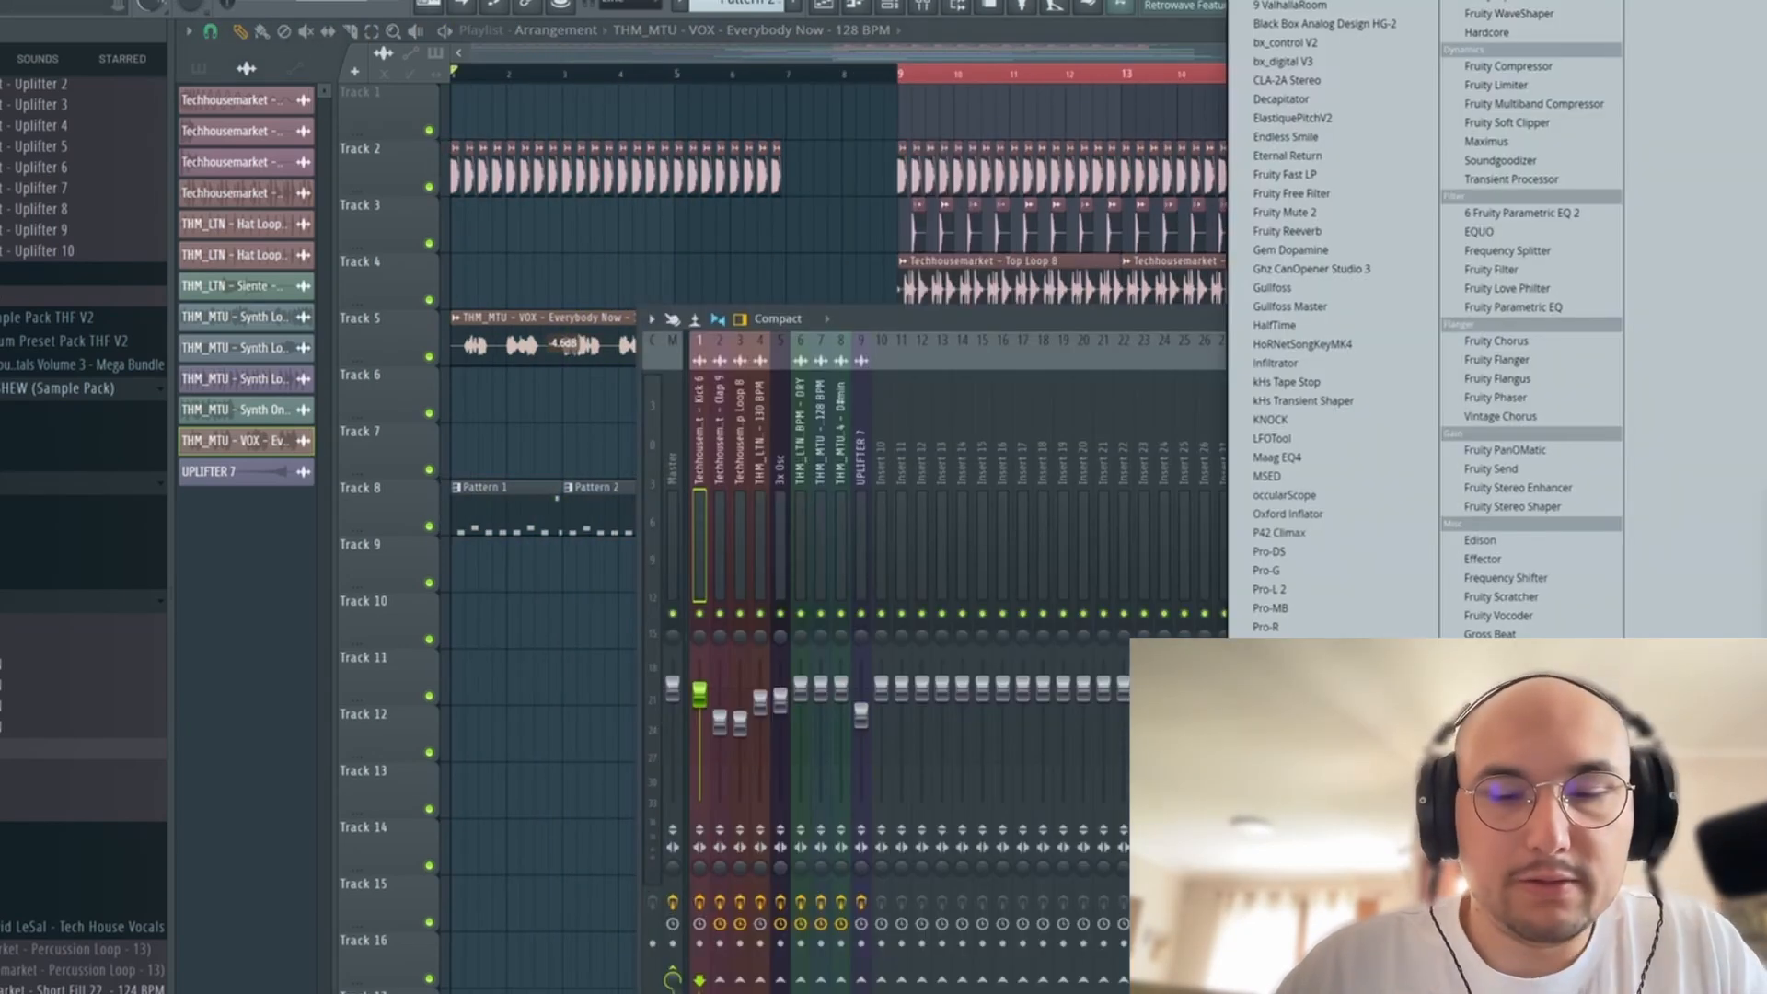
left_click(1521, 212)
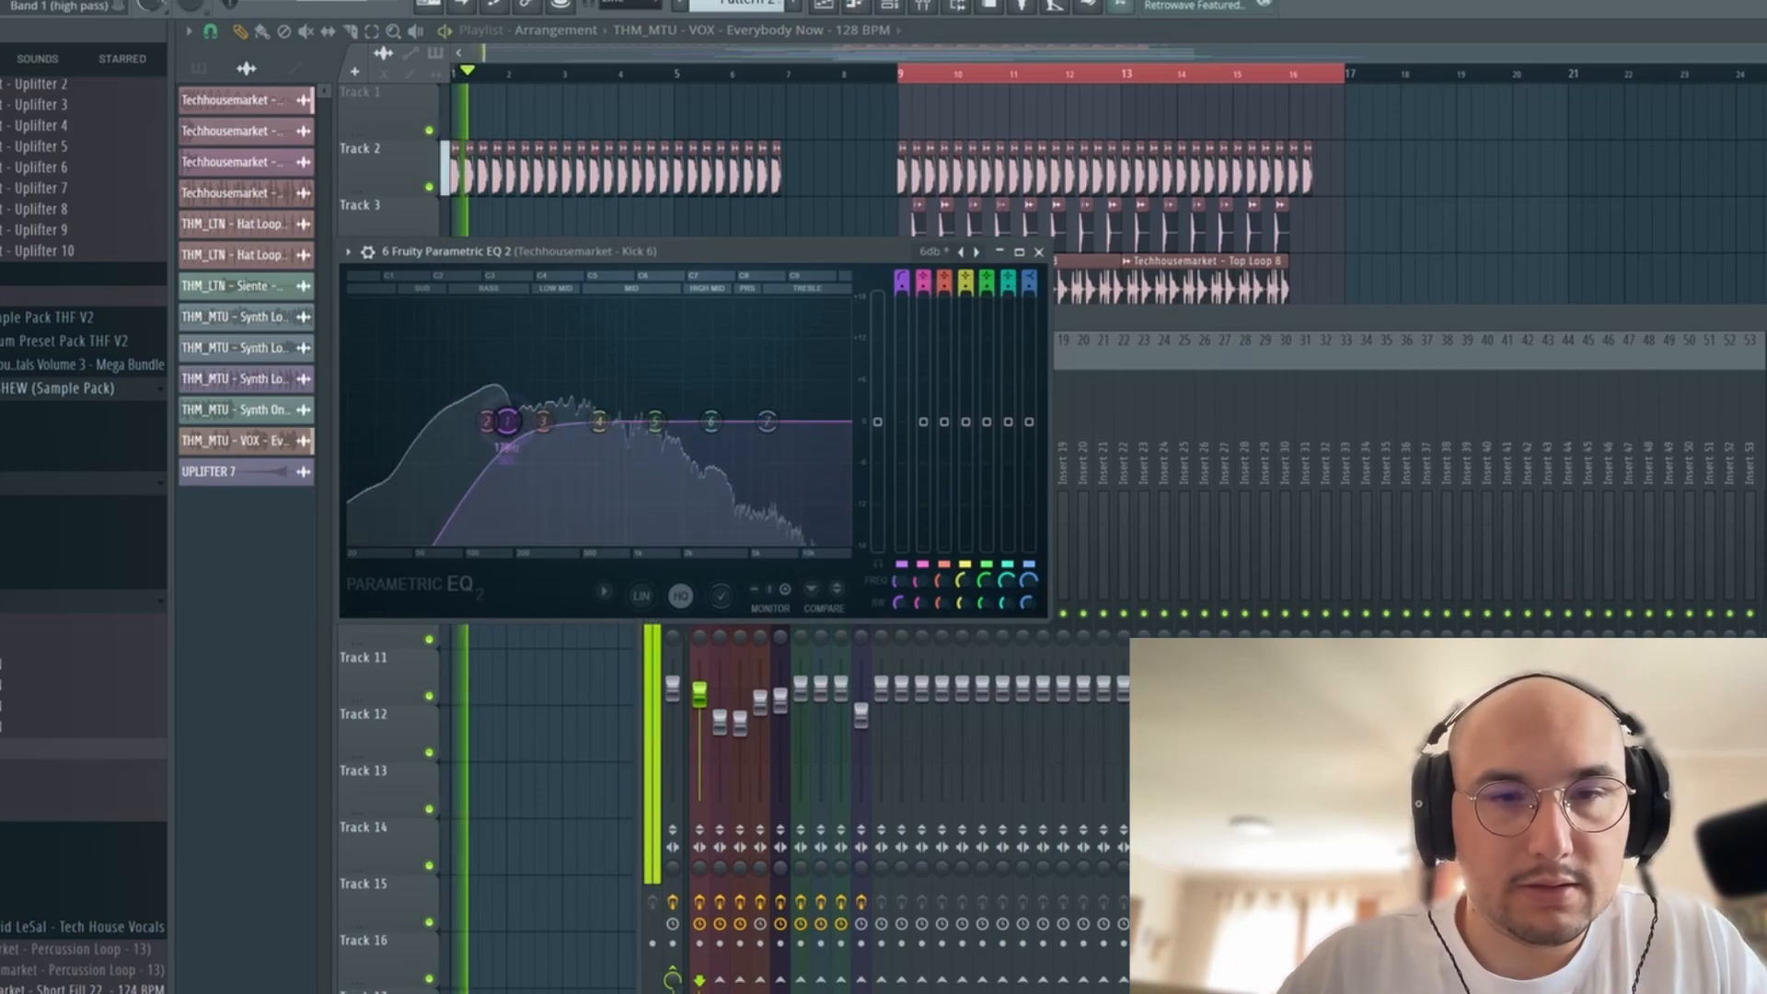
key("Escape")
key("space")
- Automate the mix level of the Kick 6 track's Fruity Parametric EQ 2 so the filter switches off at bar 9
left_click(797, 480)
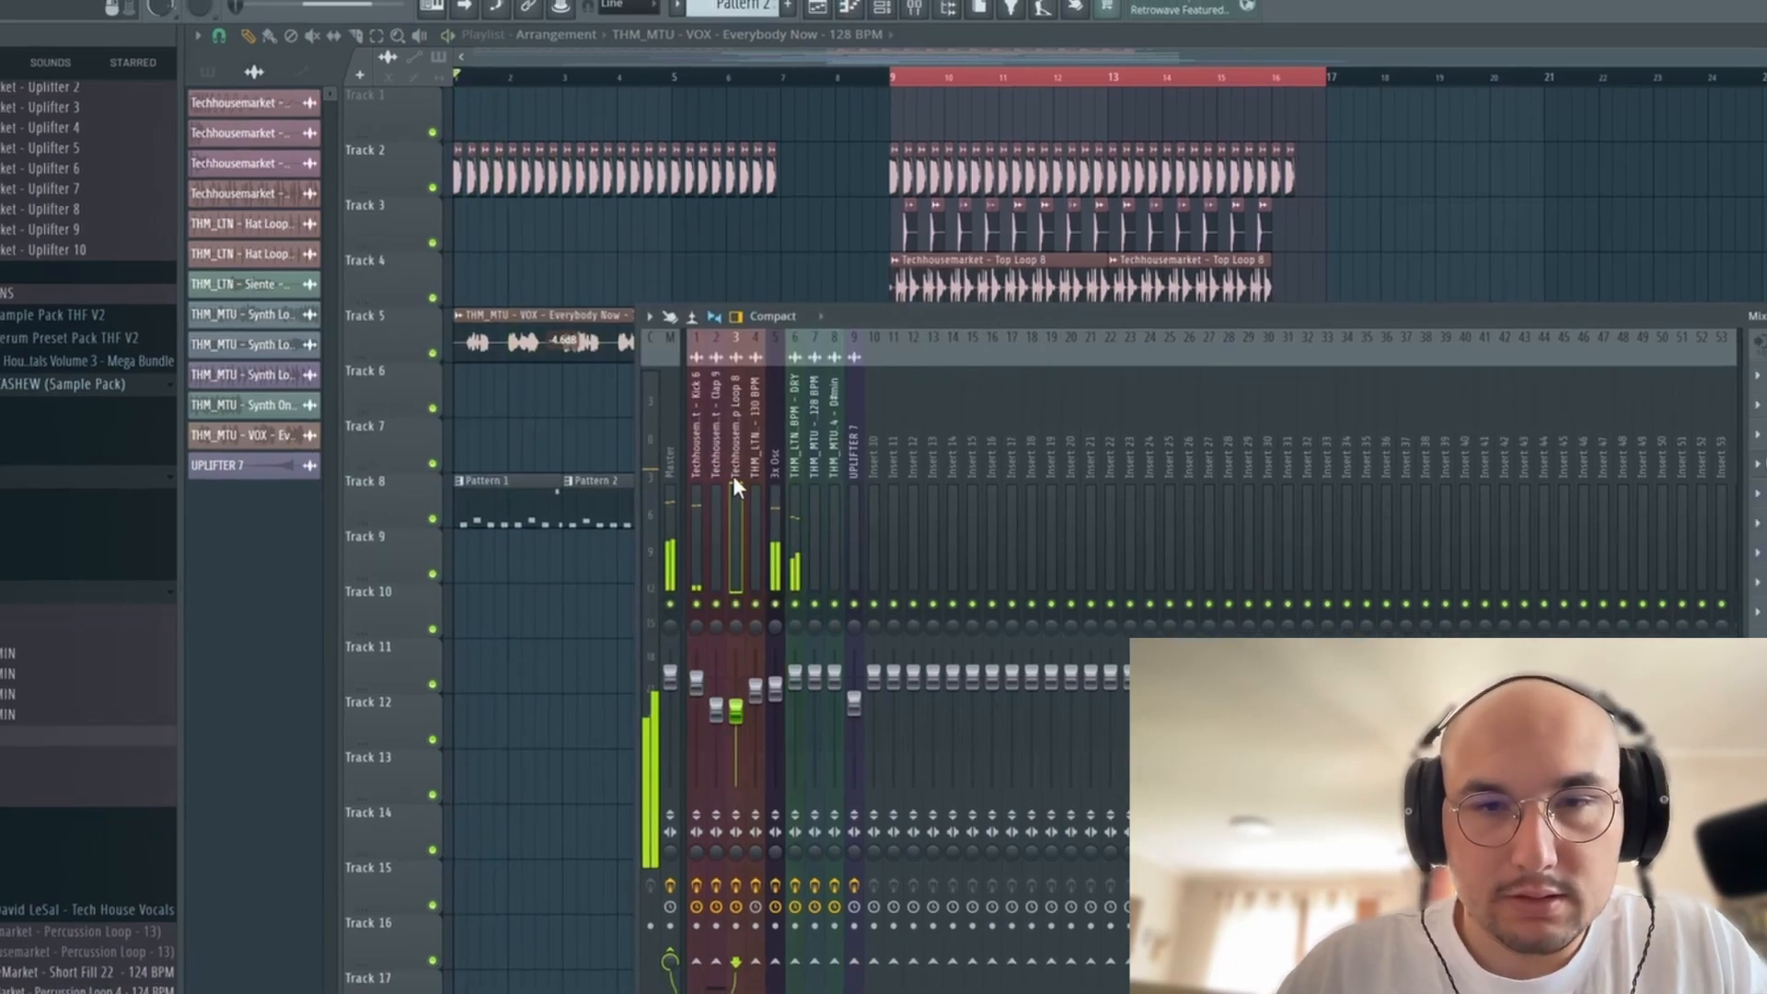
left_click(782, 479)
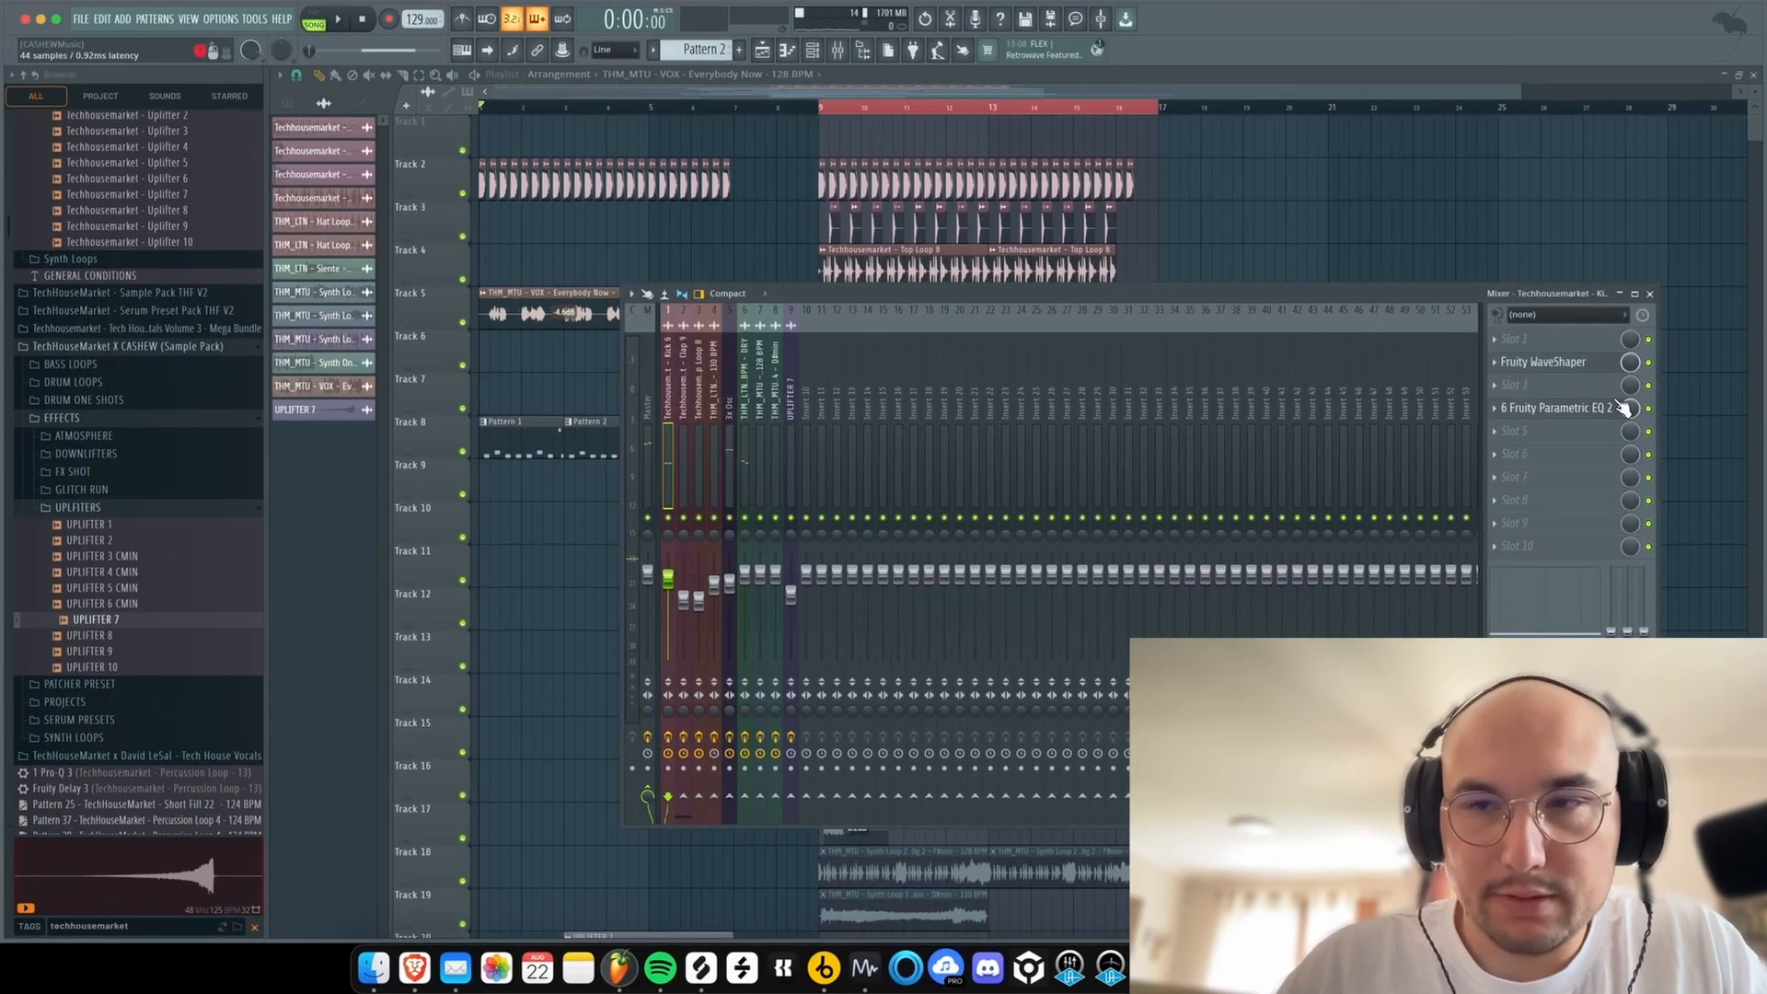
left_click(1617, 406)
- High-pass the 3x Osc with Fruity Parametric EQ 2 in slot 7 and create mix level automation clips for it and Kickstart 2
key("space")
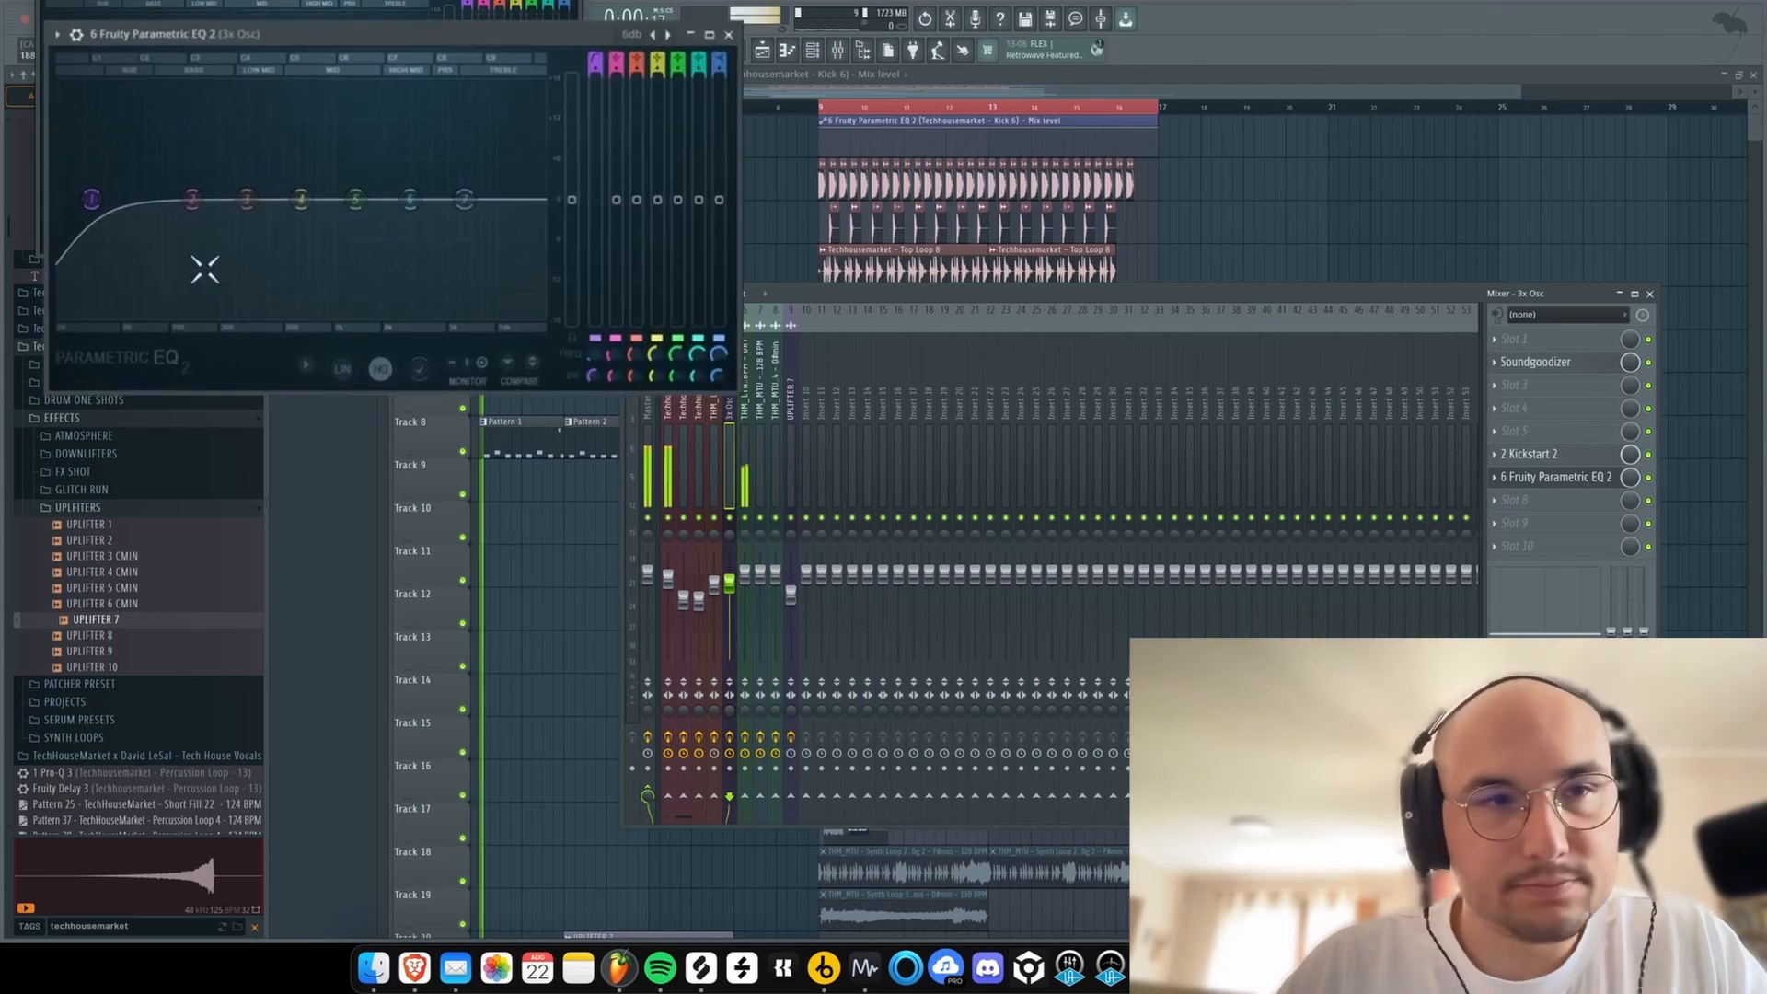
left_click_drag(91, 199, 230, 200)
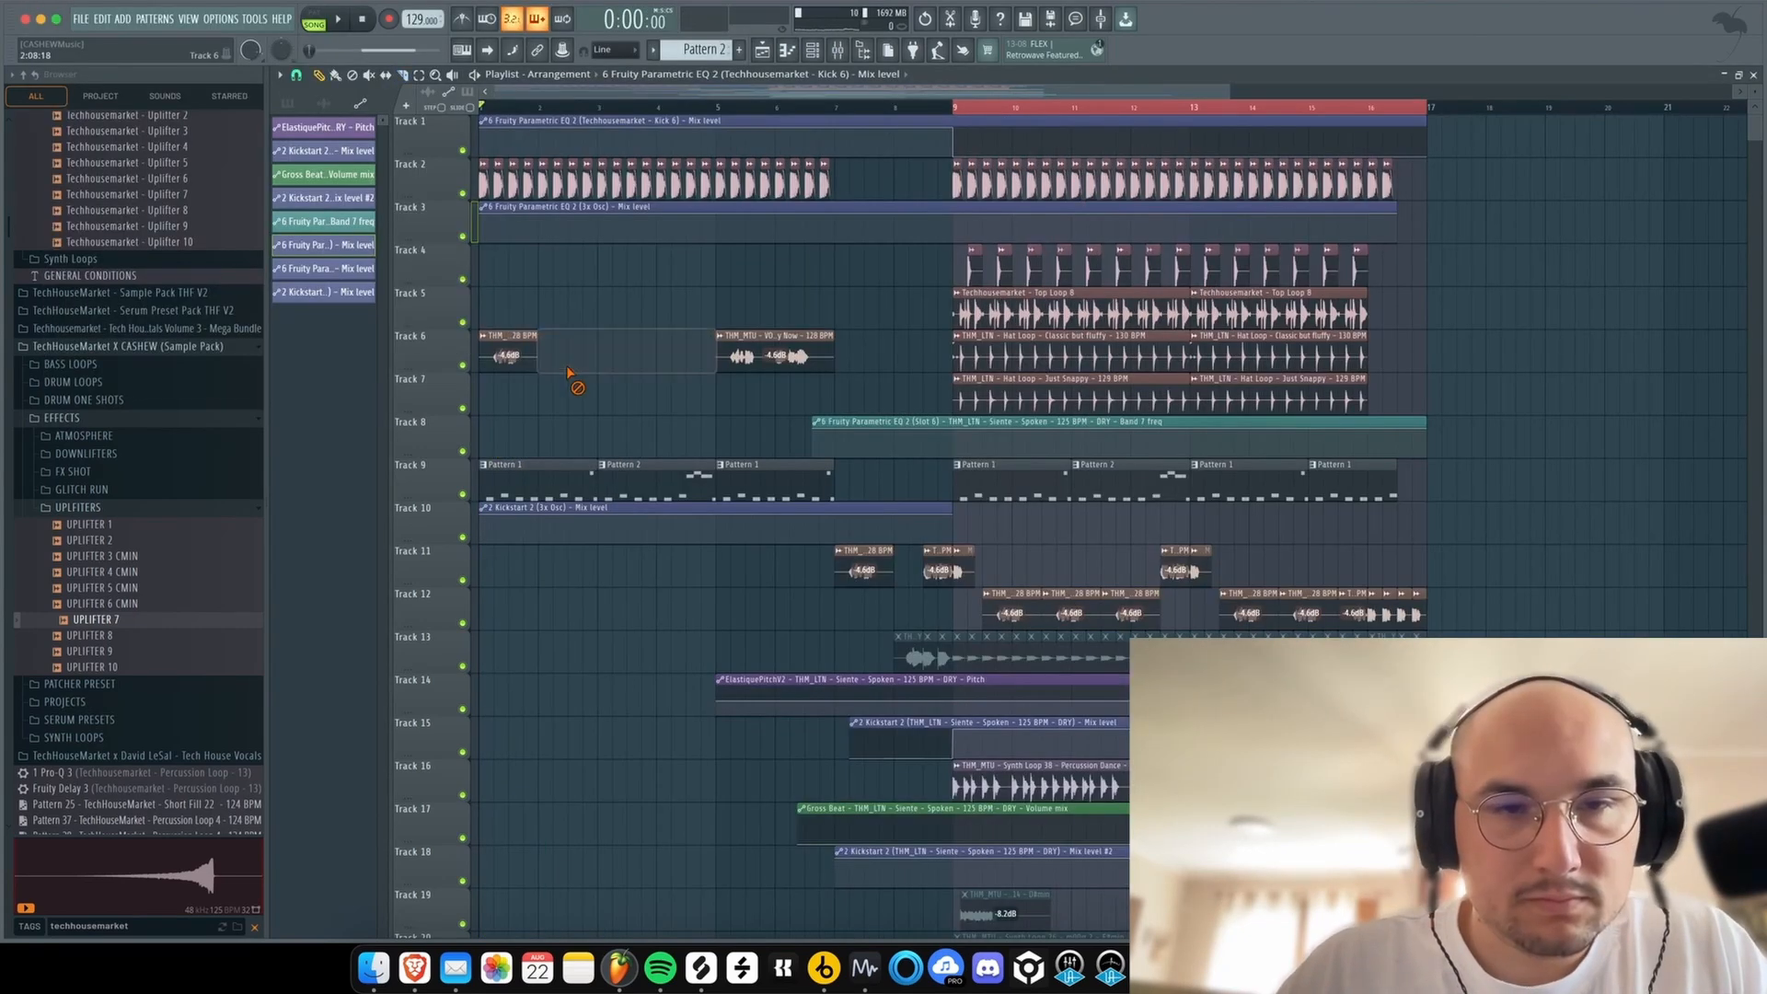
- Repeat the short Everybody Now vocal chop along Track 6 from bar 1 to fill the intro gap up to bar 5
scroll(515, 377, "up", 4)
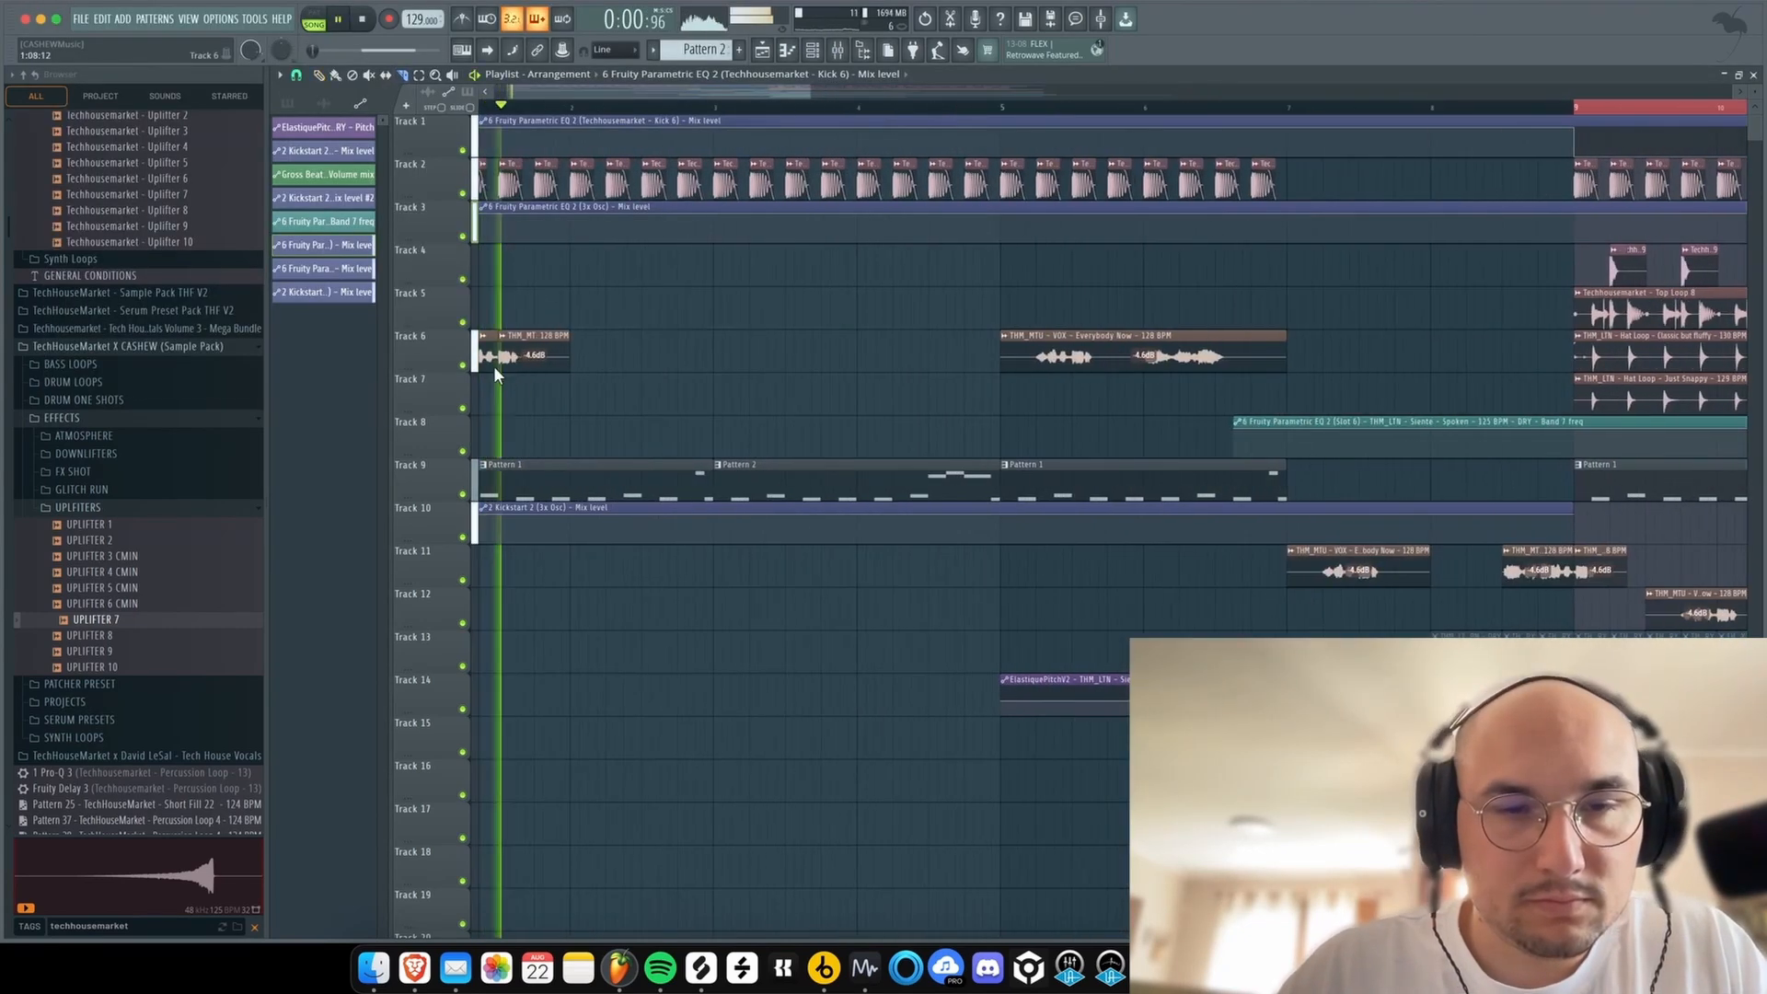
scroll(539, 363, "down", 1)
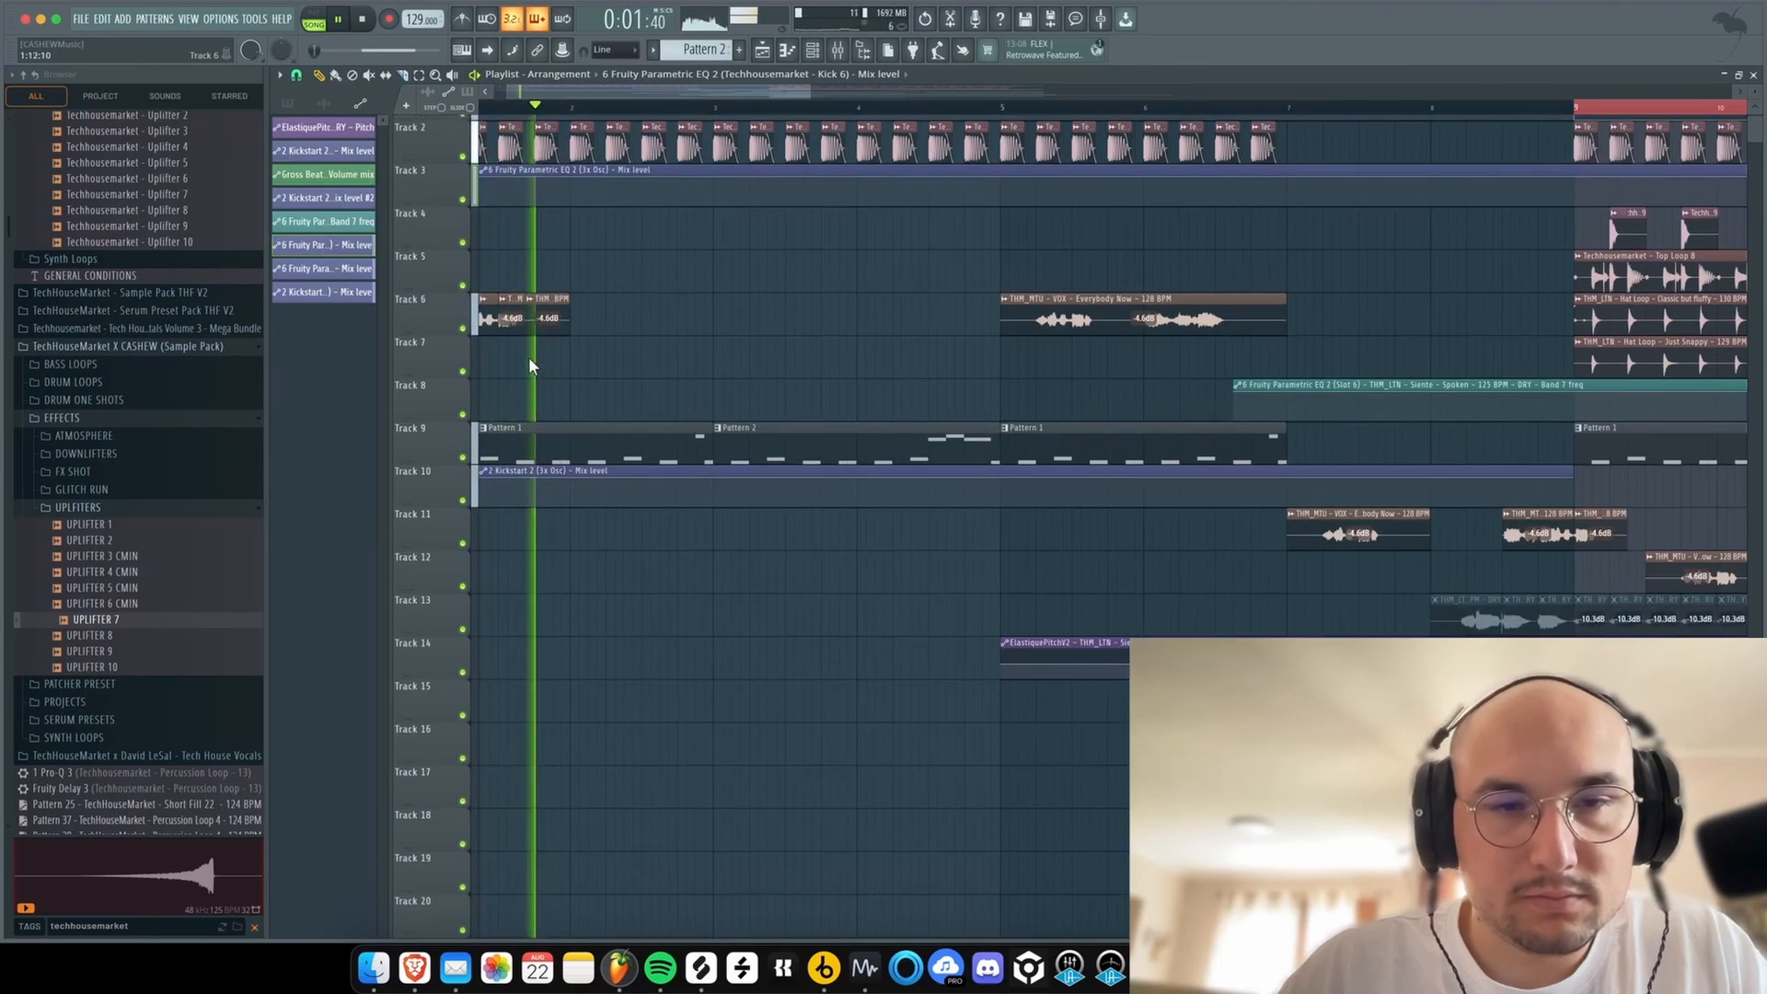
scroll(549, 323, "down", 6)
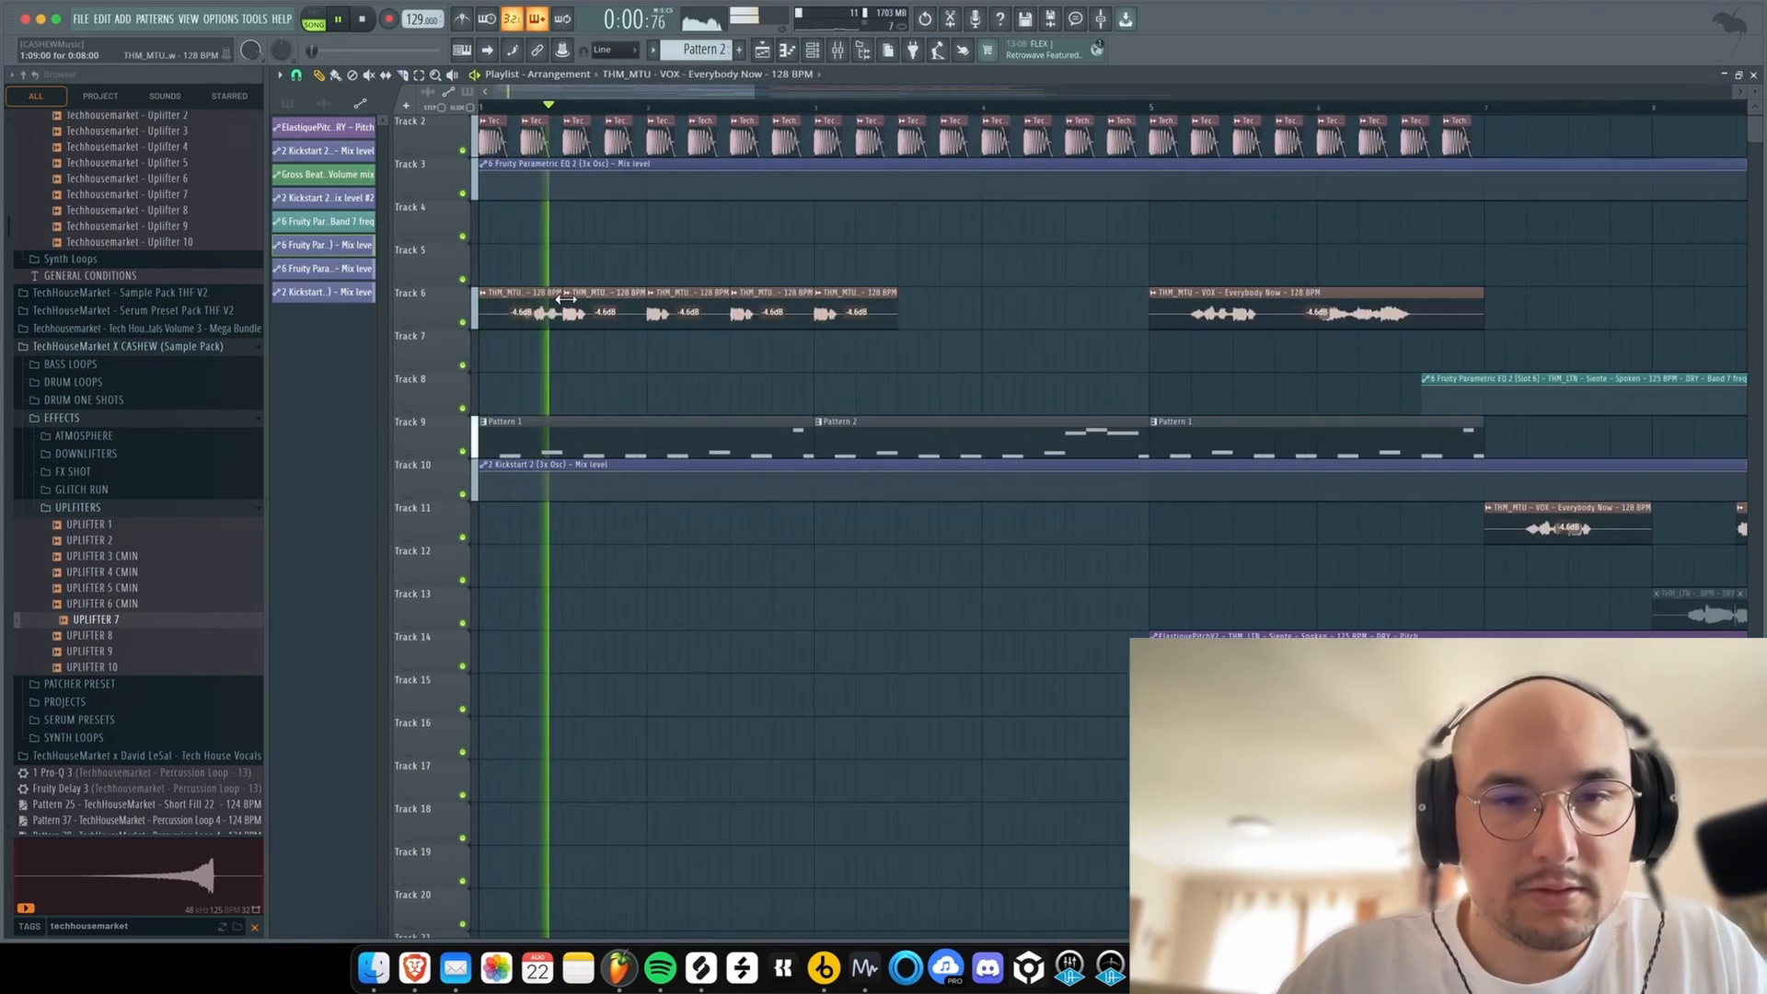
right_click(840, 318)
mouse_move(835, 321)
left_mouse_down()
mouse_move(541, 309)
mouse_move(903, 328)
mouse_move(877, 329)
left_mouse_up()
key("space")
key("space")
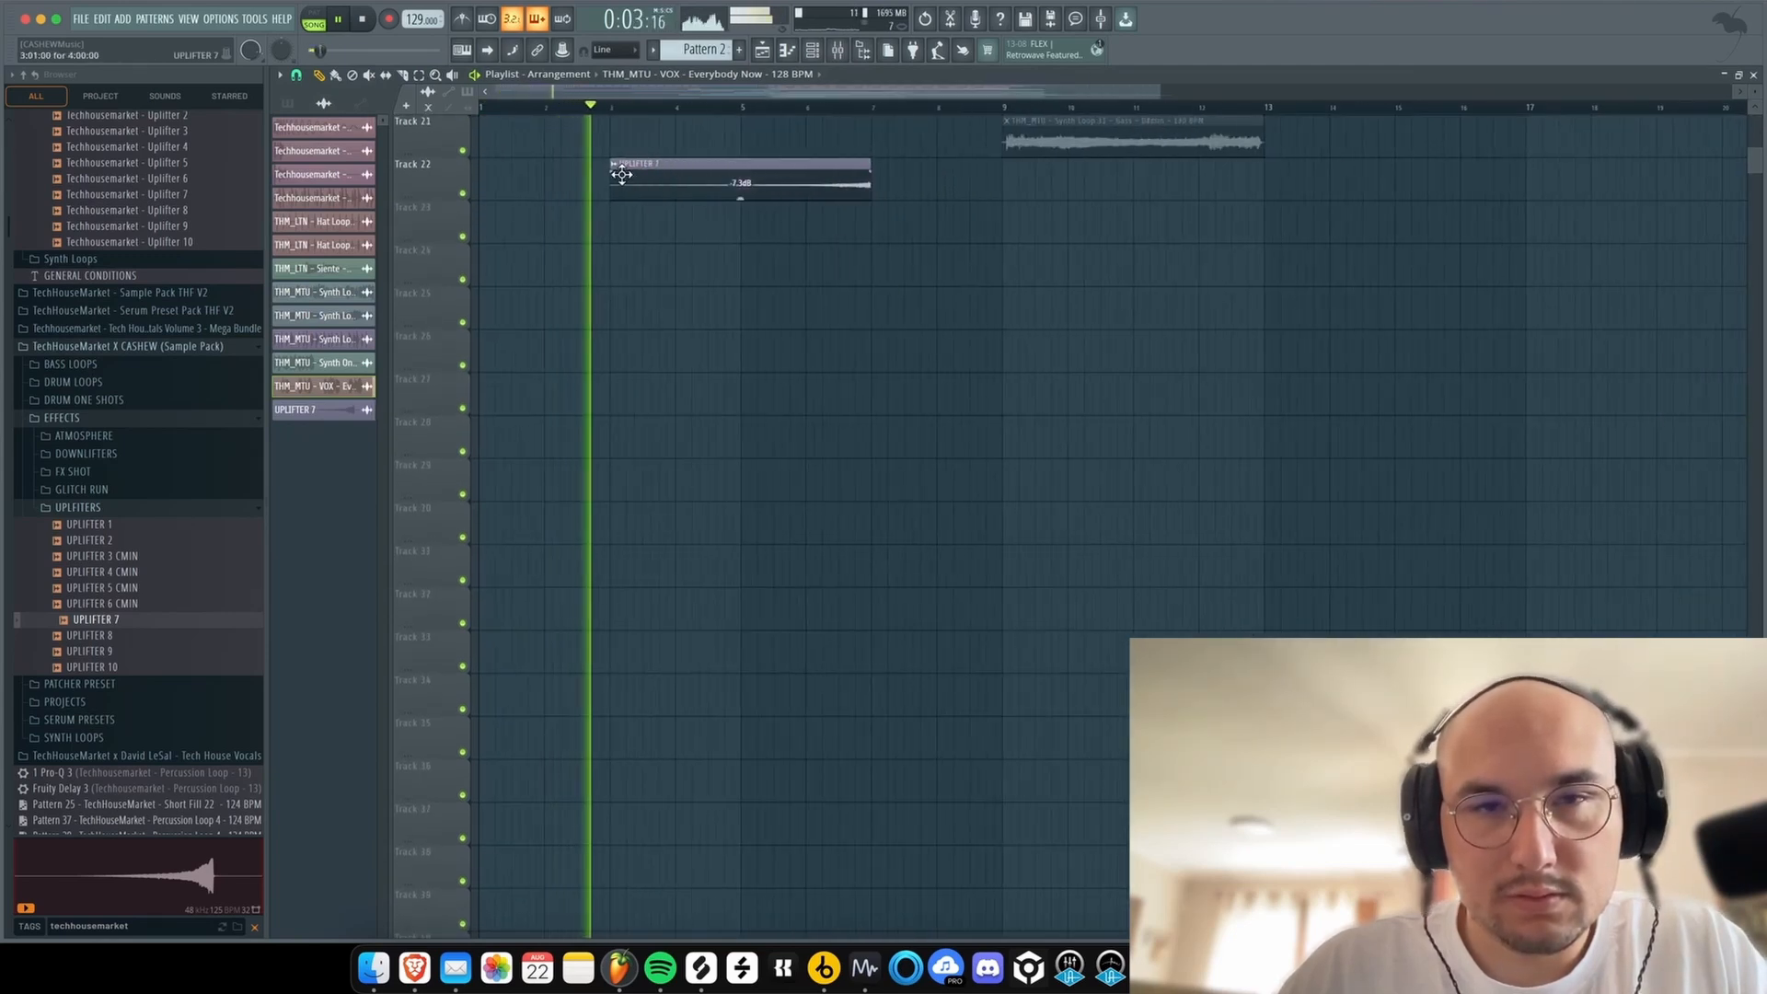
- Fade in the UPLIFTER 7 clip across bars 3 to 7 on Track 22 and lower its level to -22.7 dB
left_click_drag(614, 172, 868, 175)
left_click_drag(747, 200, 741, 197)
scroll(659, 441, "up", 10)
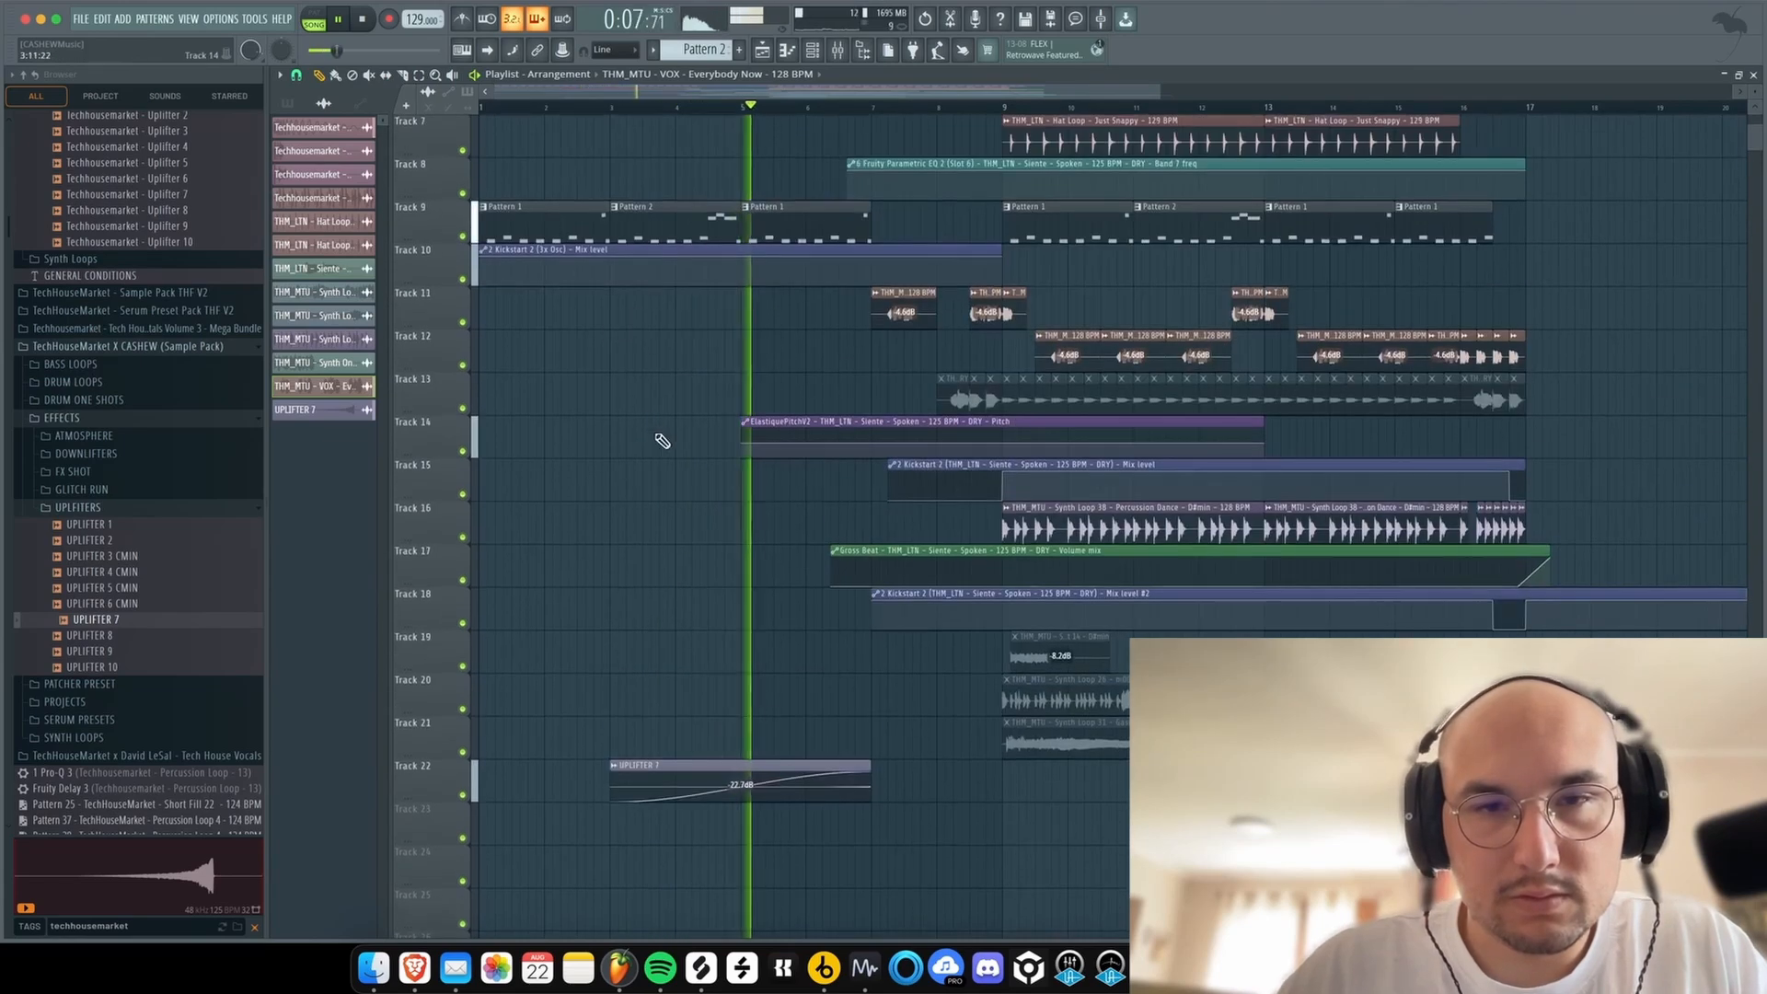
- Rework the Track 6 vocal chops to run from bar 1 to bar 5 and remove the longer vocal clip after them
scroll(785, 320, "up", 3)
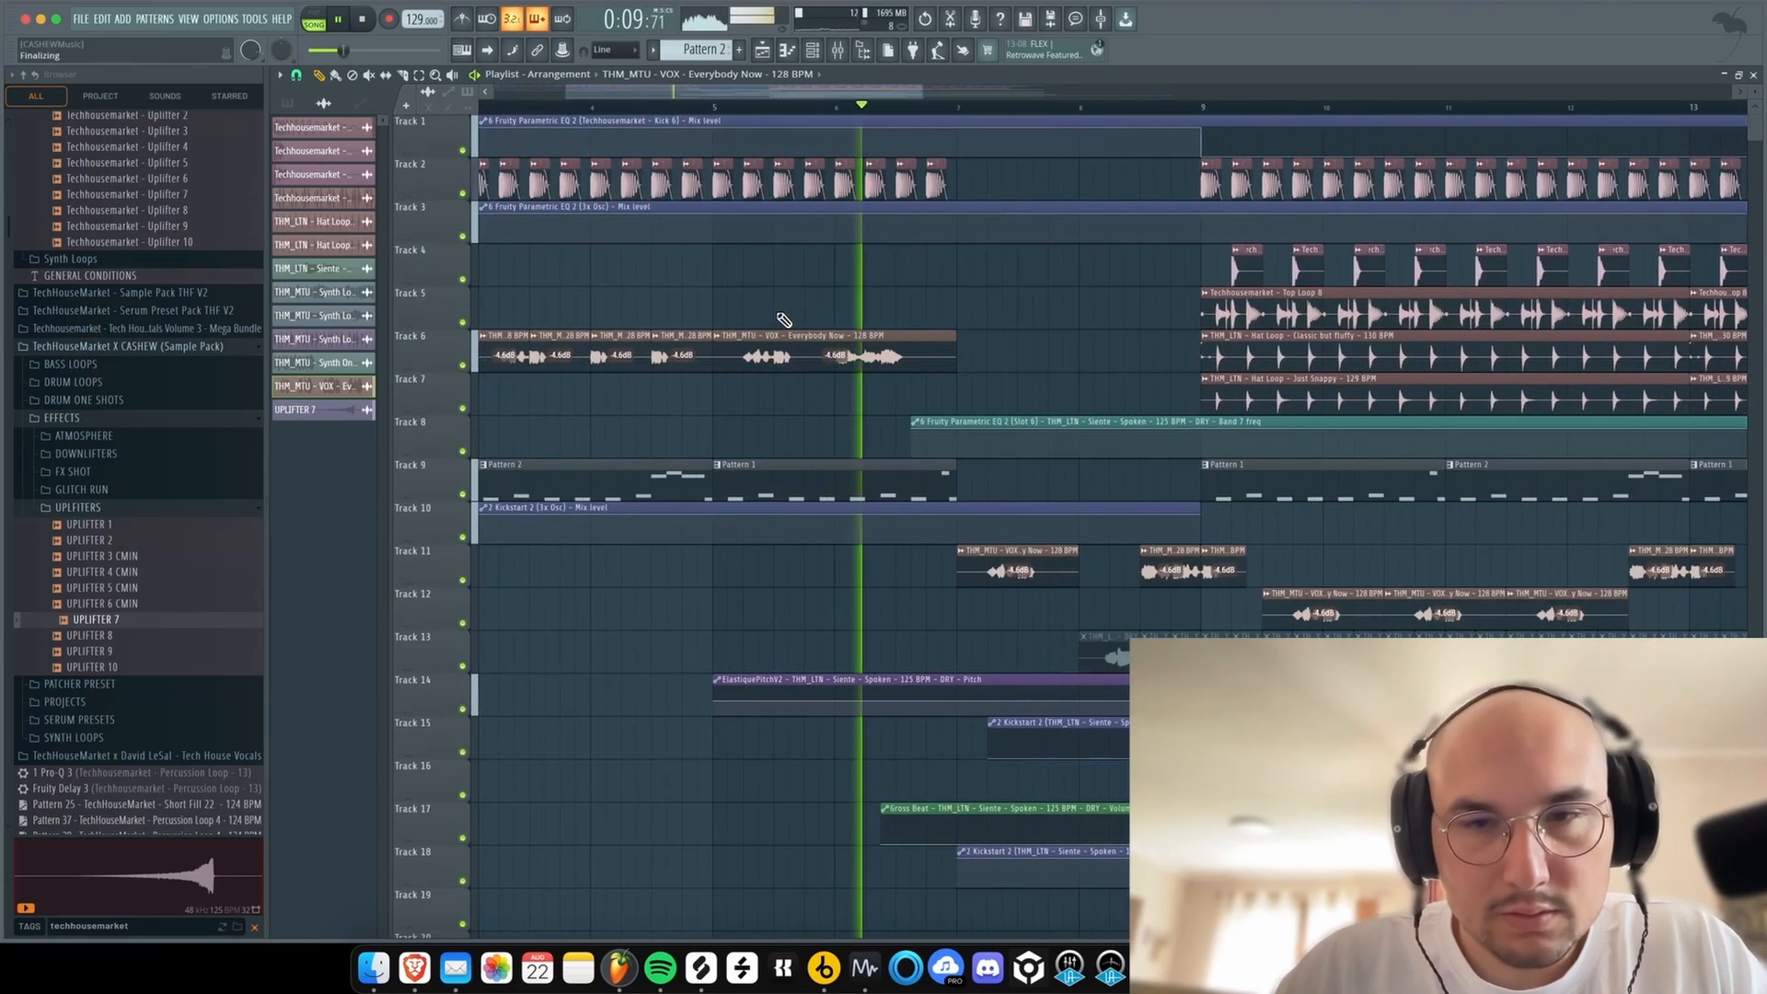
scroll(785, 320, "down", 6)
scroll(785, 321, "up", 4)
scroll(940, 456, "down", 3)
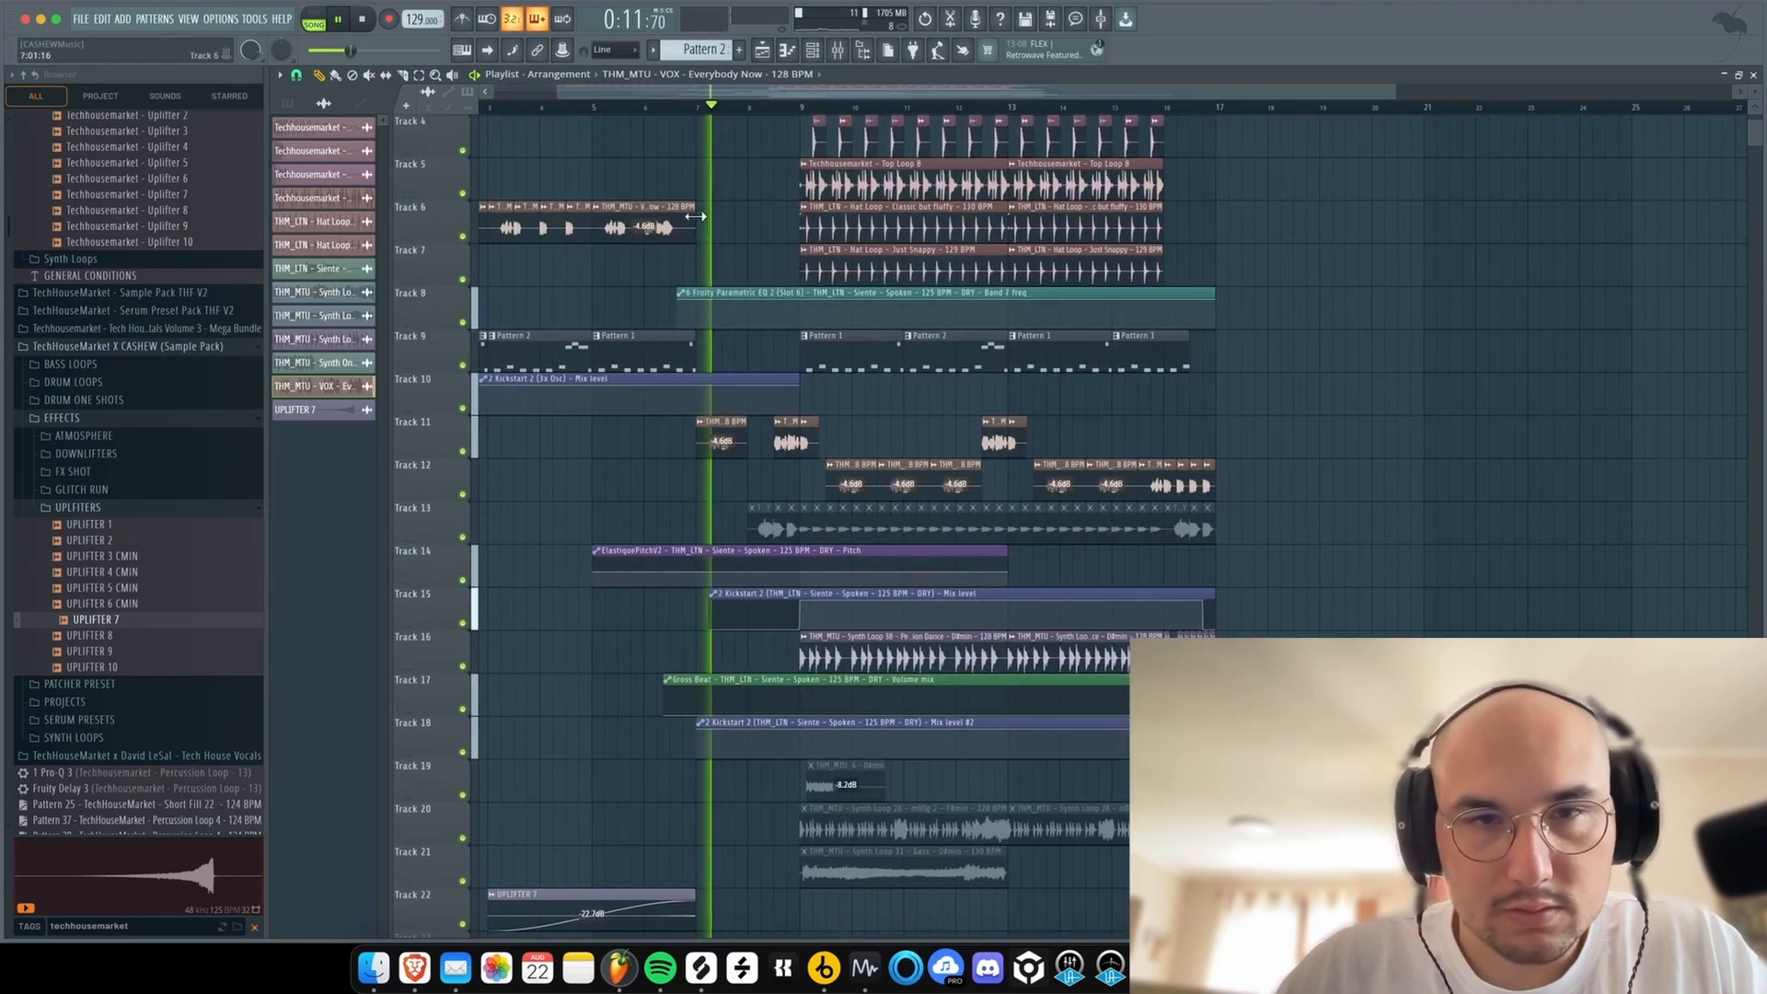
scroll(598, 258, "down", 1)
scroll(814, 602, "up", 2)
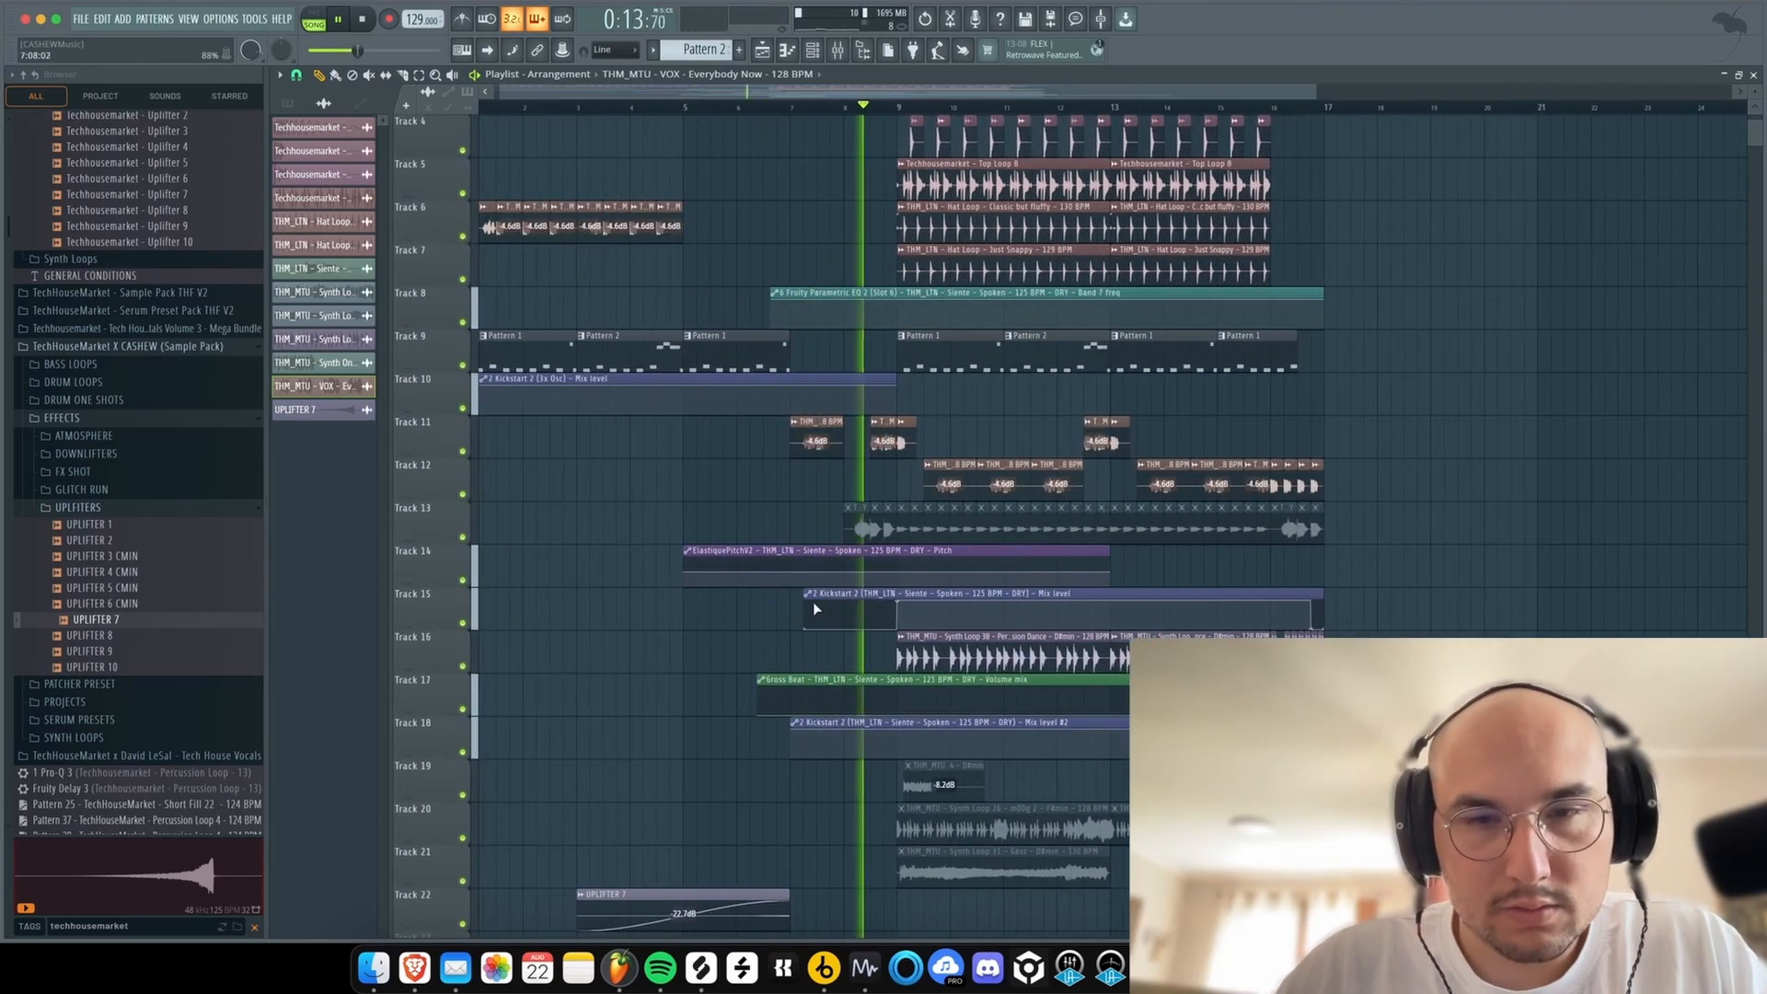
- Slice the opening section off the Track 18 Kickstart 2 mix level automation and repeat it from bar 1 up to bar 7
key("space")
left_click(797, 726)
key("space")
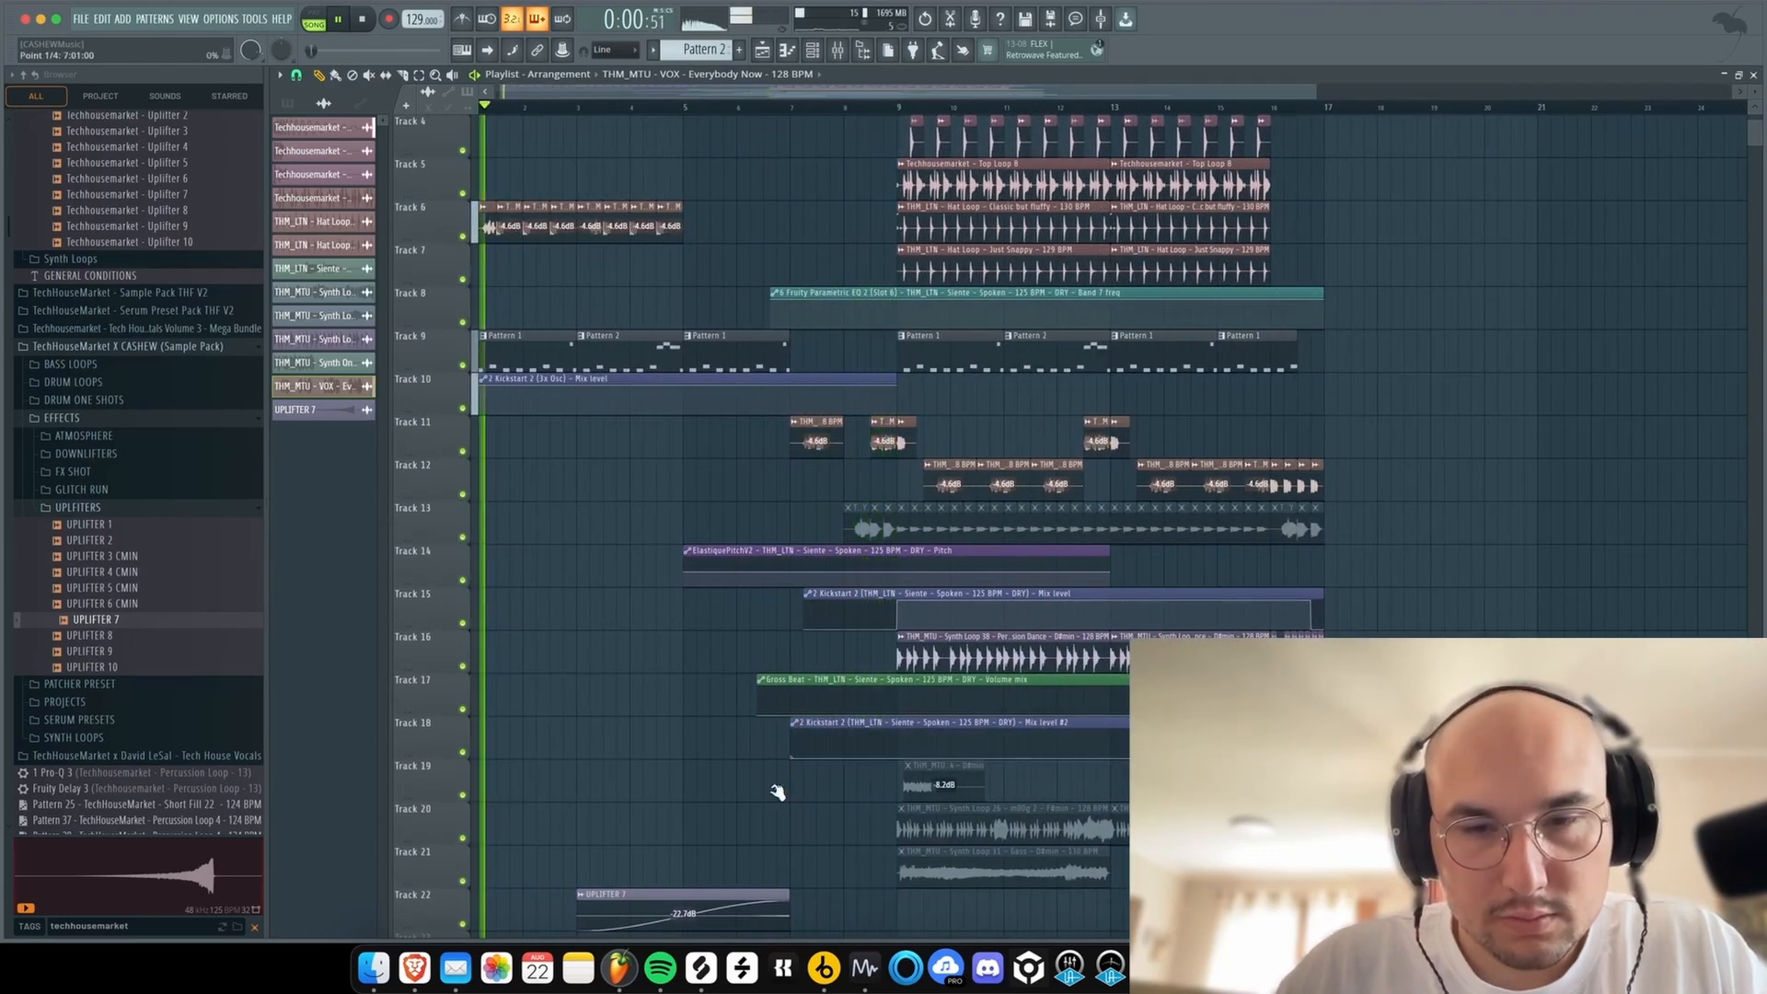
left_click(847, 743)
key("p")
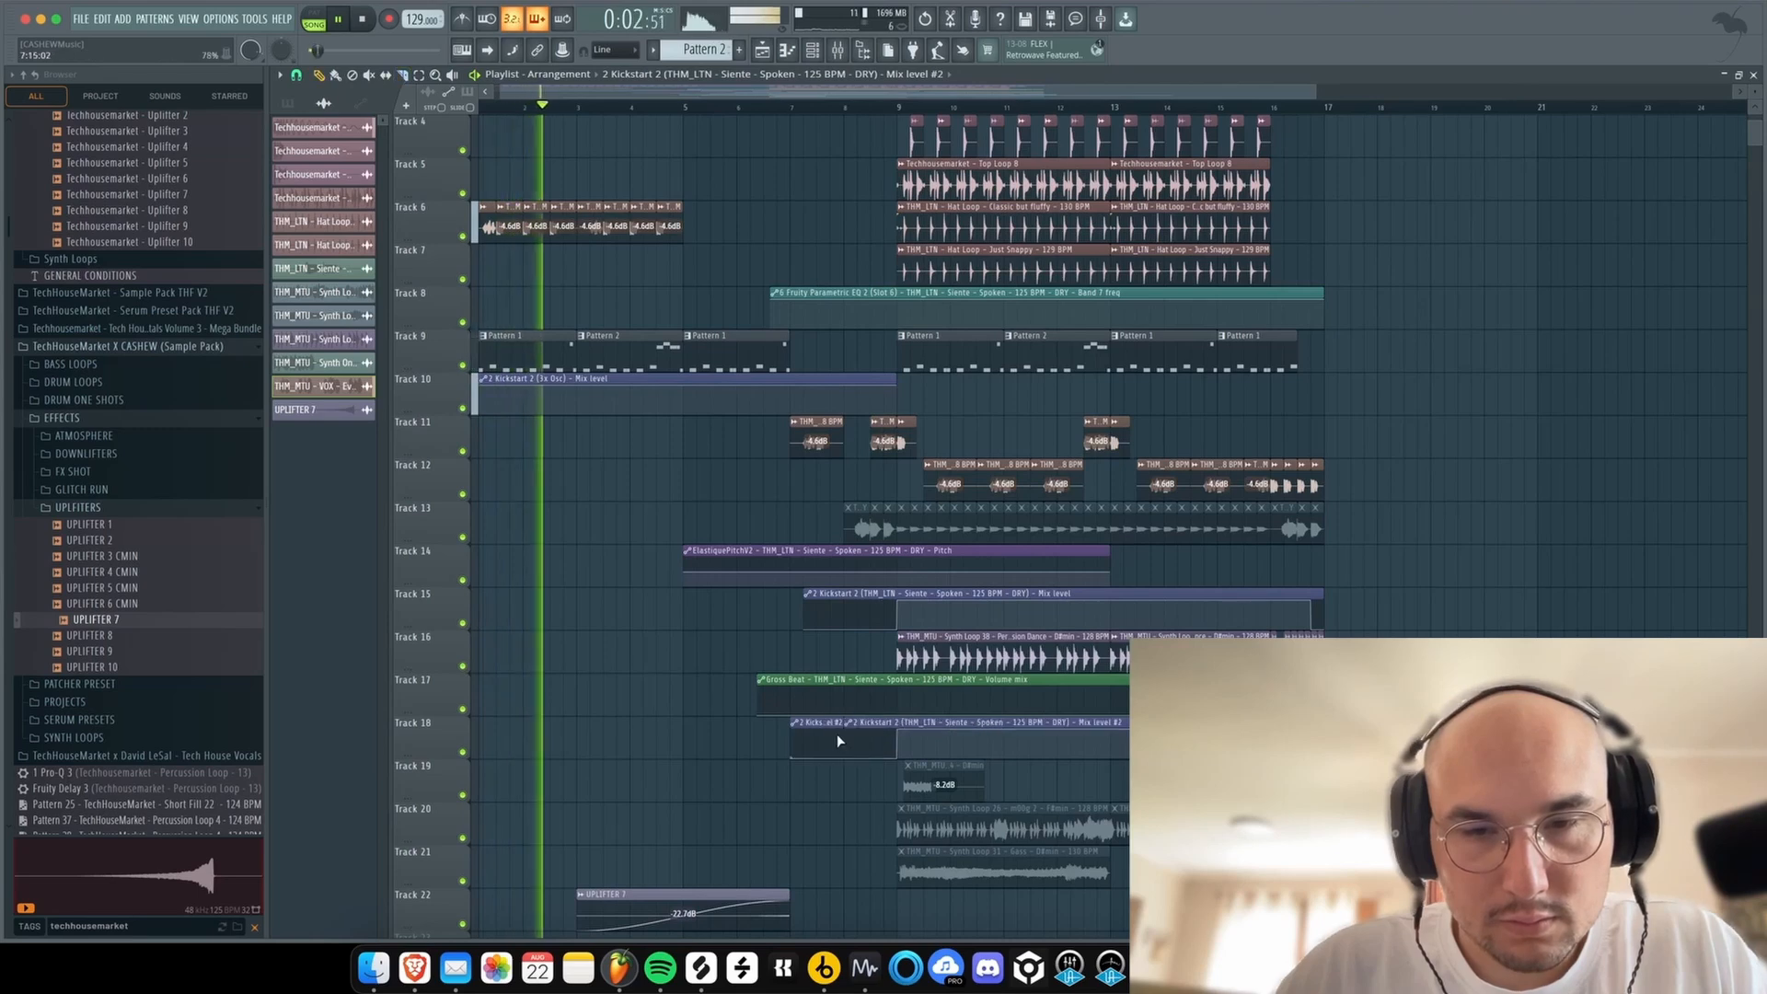
left_click_drag(829, 728, 432, 727)
key("super+b")
key("super+b")
key("super+b")
key("super+b")
key("super+b")
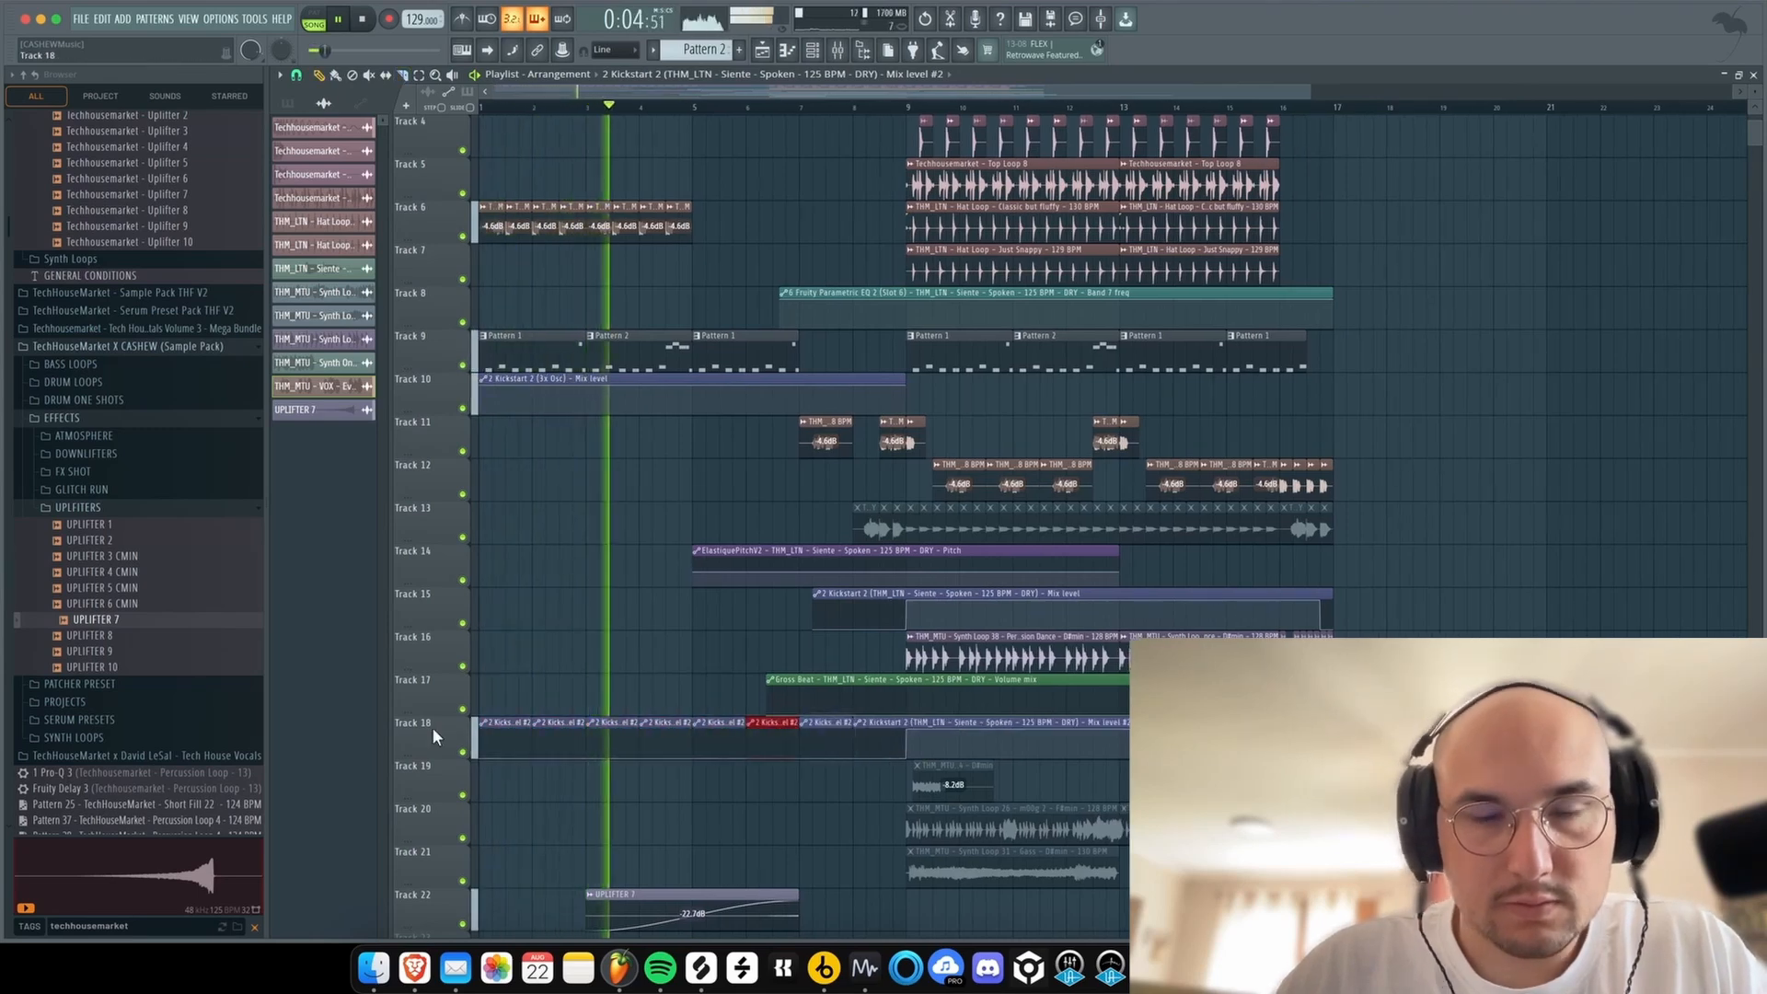
- Duplicate the Track 6 vocal chops past bar 5 and delete the intro kicks and Pattern 1 from bar 5 onwards
scroll(570, 552, "up", 3)
left_click_drag(715, 382, 481, 387)
key("super+b")
scroll(606, 394, "up", 4)
key("super+d")
right_click(784, 180)
right_click(841, 487)
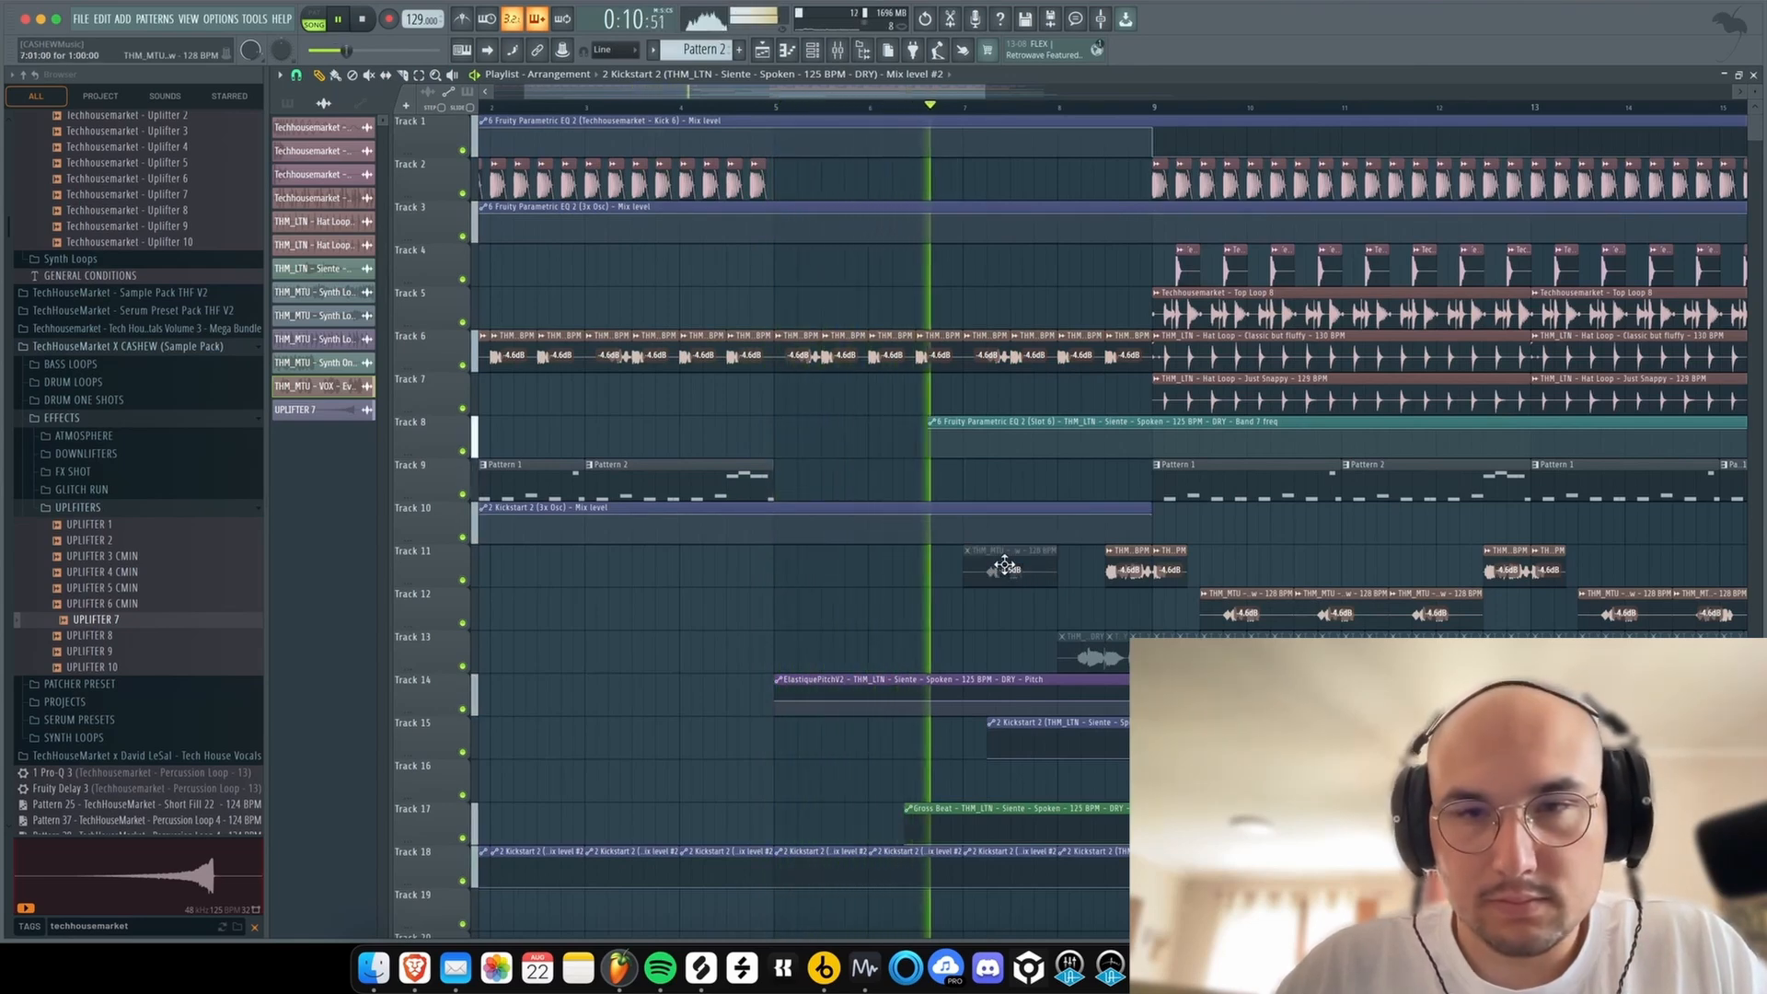
- Enable the vocal clip at bar 7 on Track 11 and trim the Track 6 vocal chops to end at bar 7
scroll(1022, 486, "up", 3)
right_click(1016, 589)
key("super+z")
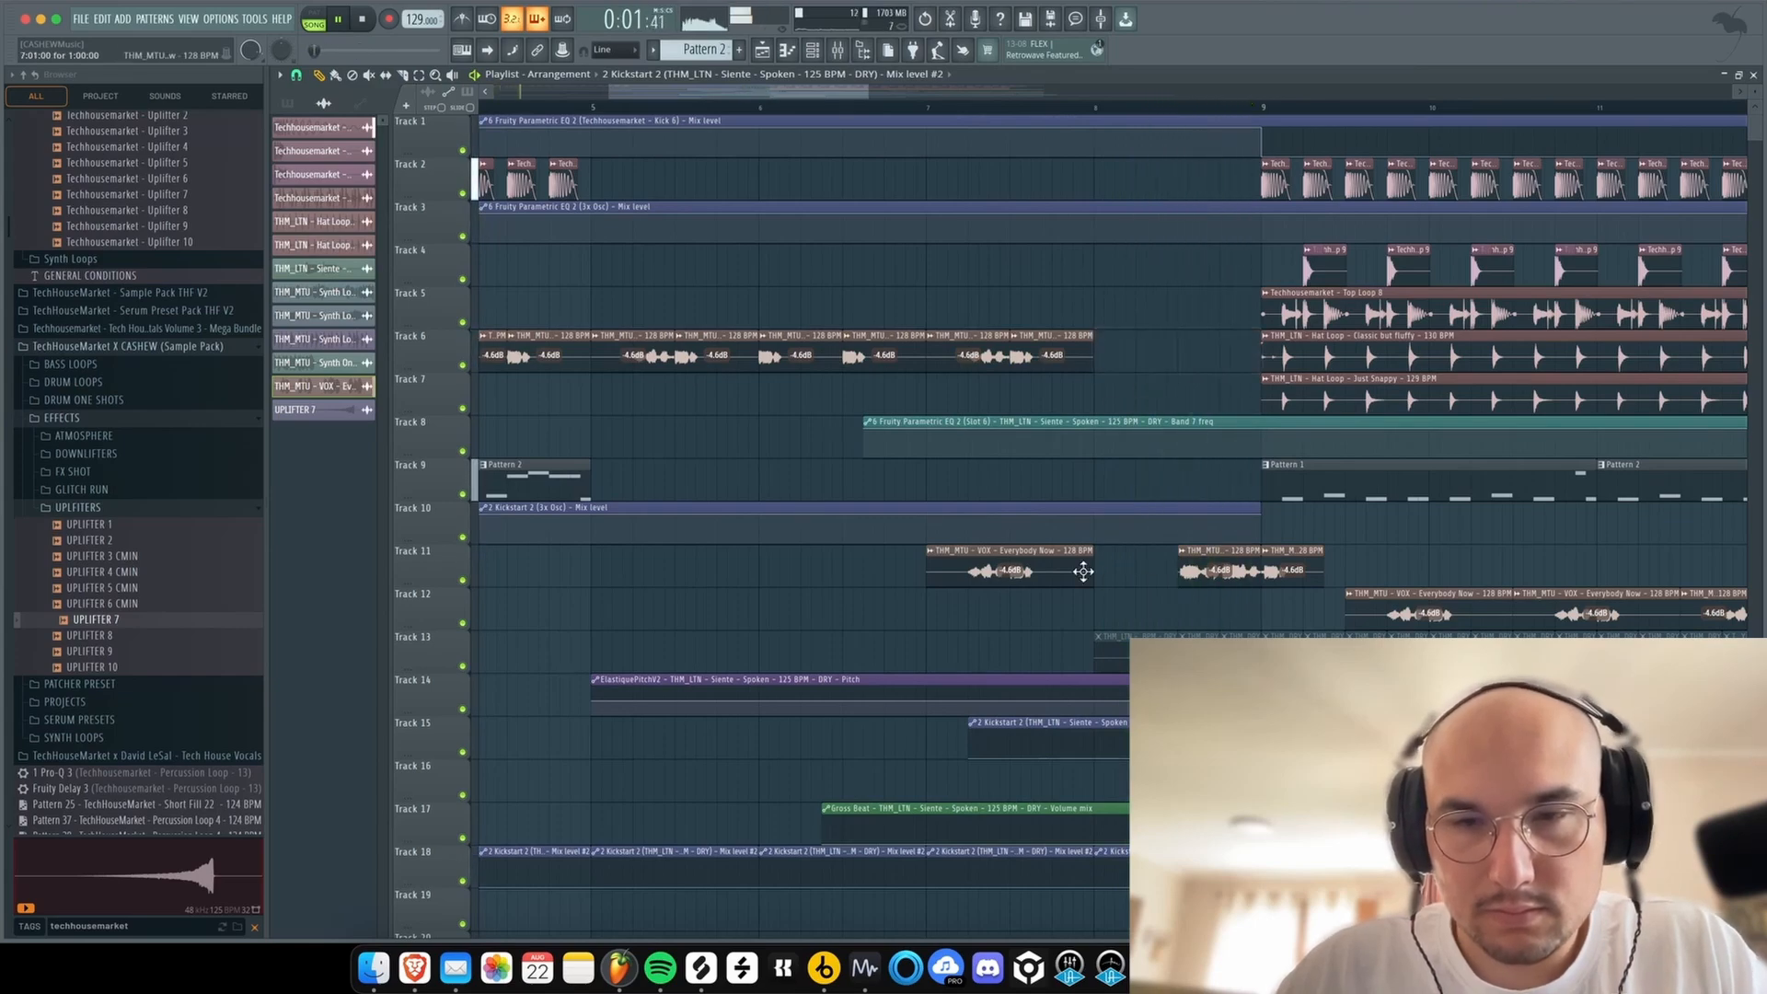
scroll(985, 353, "down", 5)
scroll(603, 376, "up", 3)
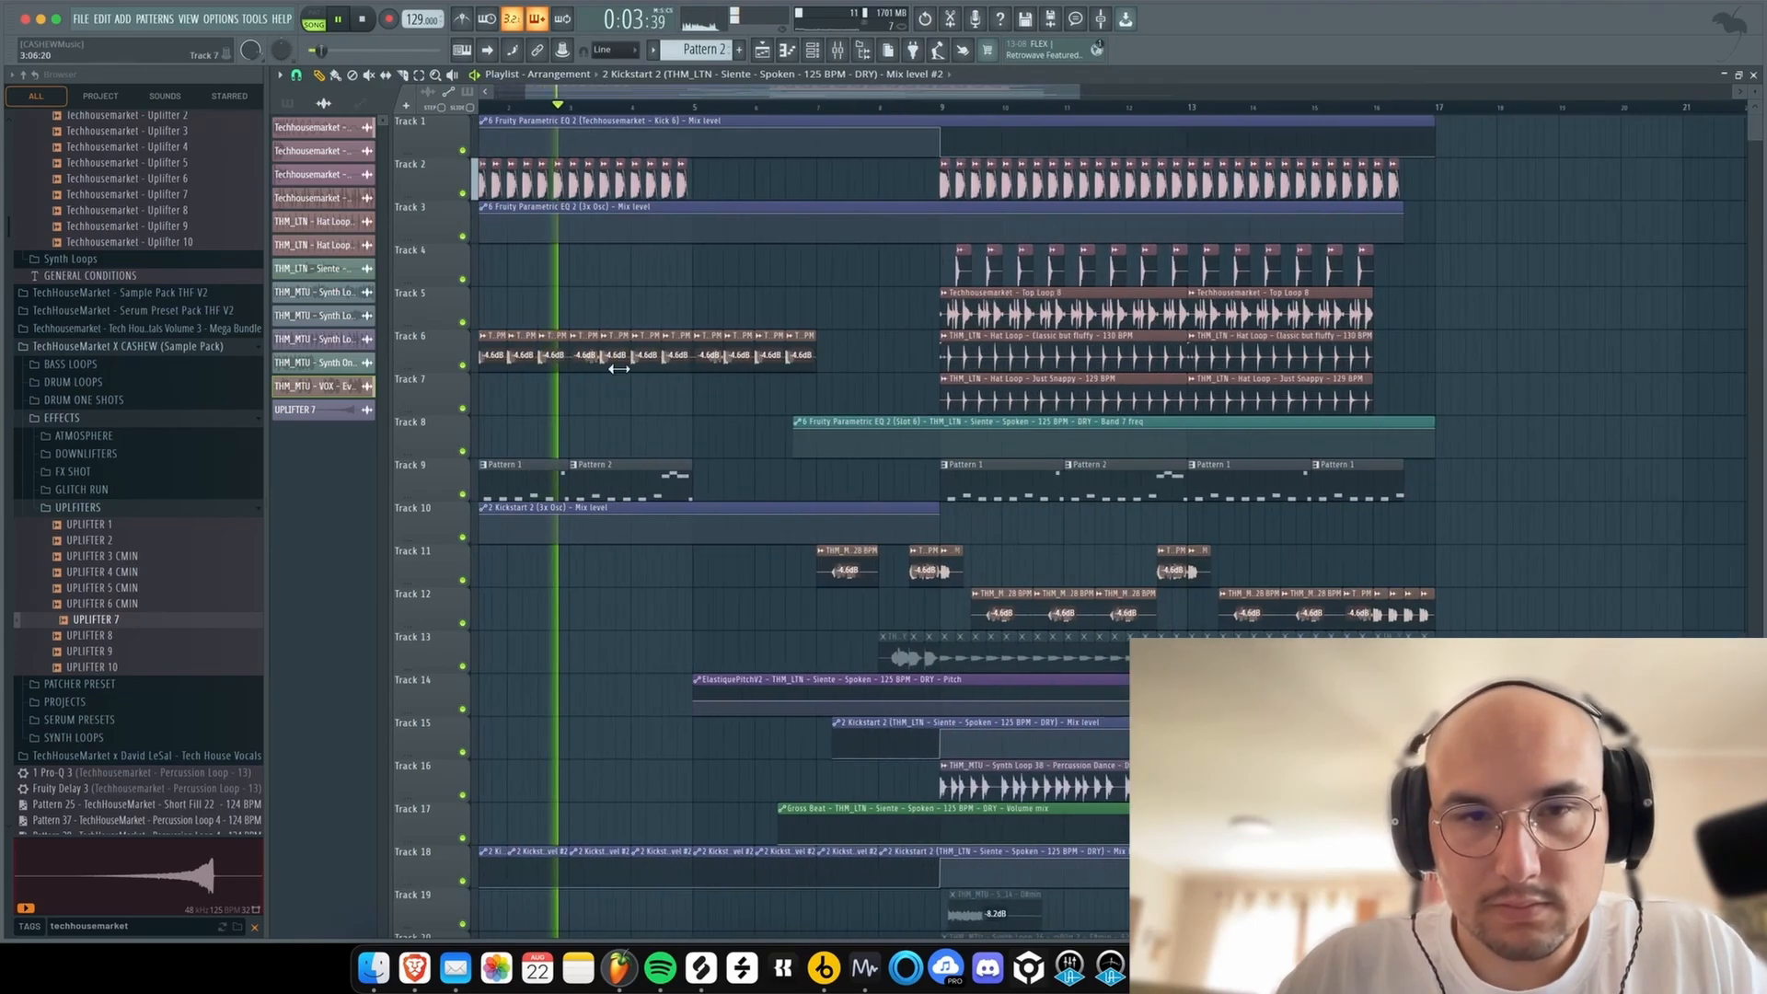
- Add Effector to slot 7 of the vocal's mixer track, choose Delay at 1/4, and create automation clips for its wet mix and tempo
double_click(703, 356)
left_click(814, 52)
left_click(814, 52)
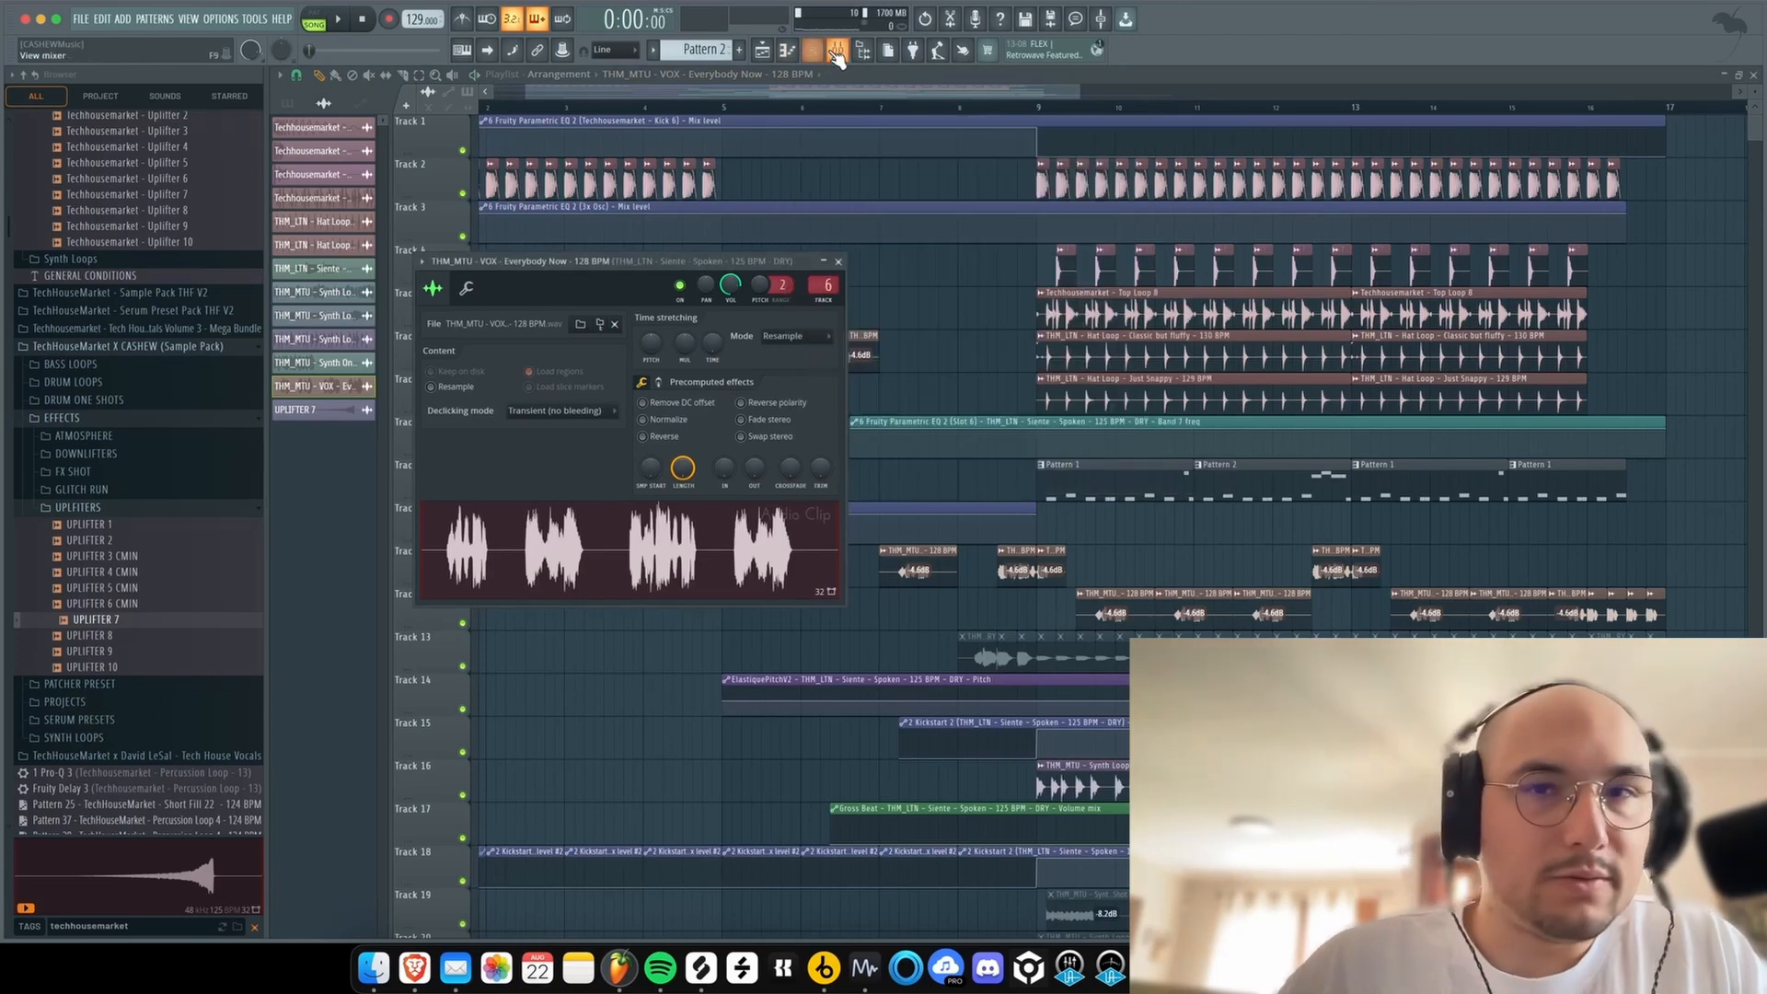
left_click(838, 50)
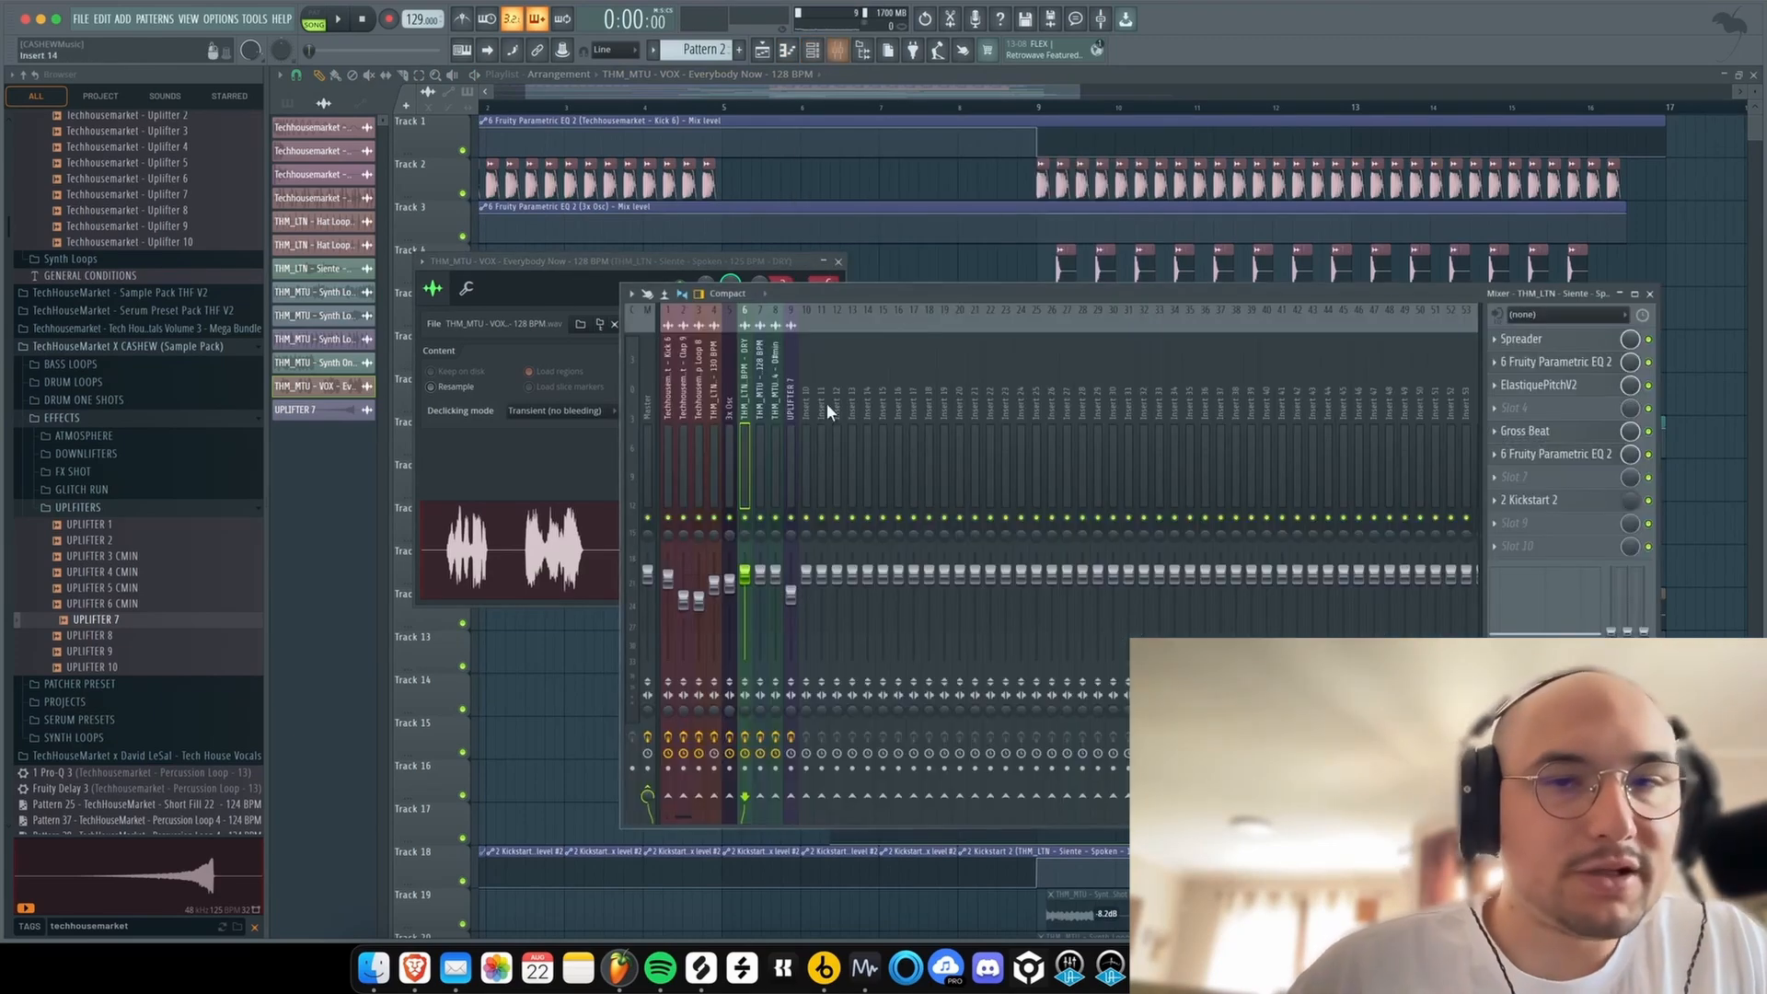
left_click(1587, 480)
left_click(1559, 197)
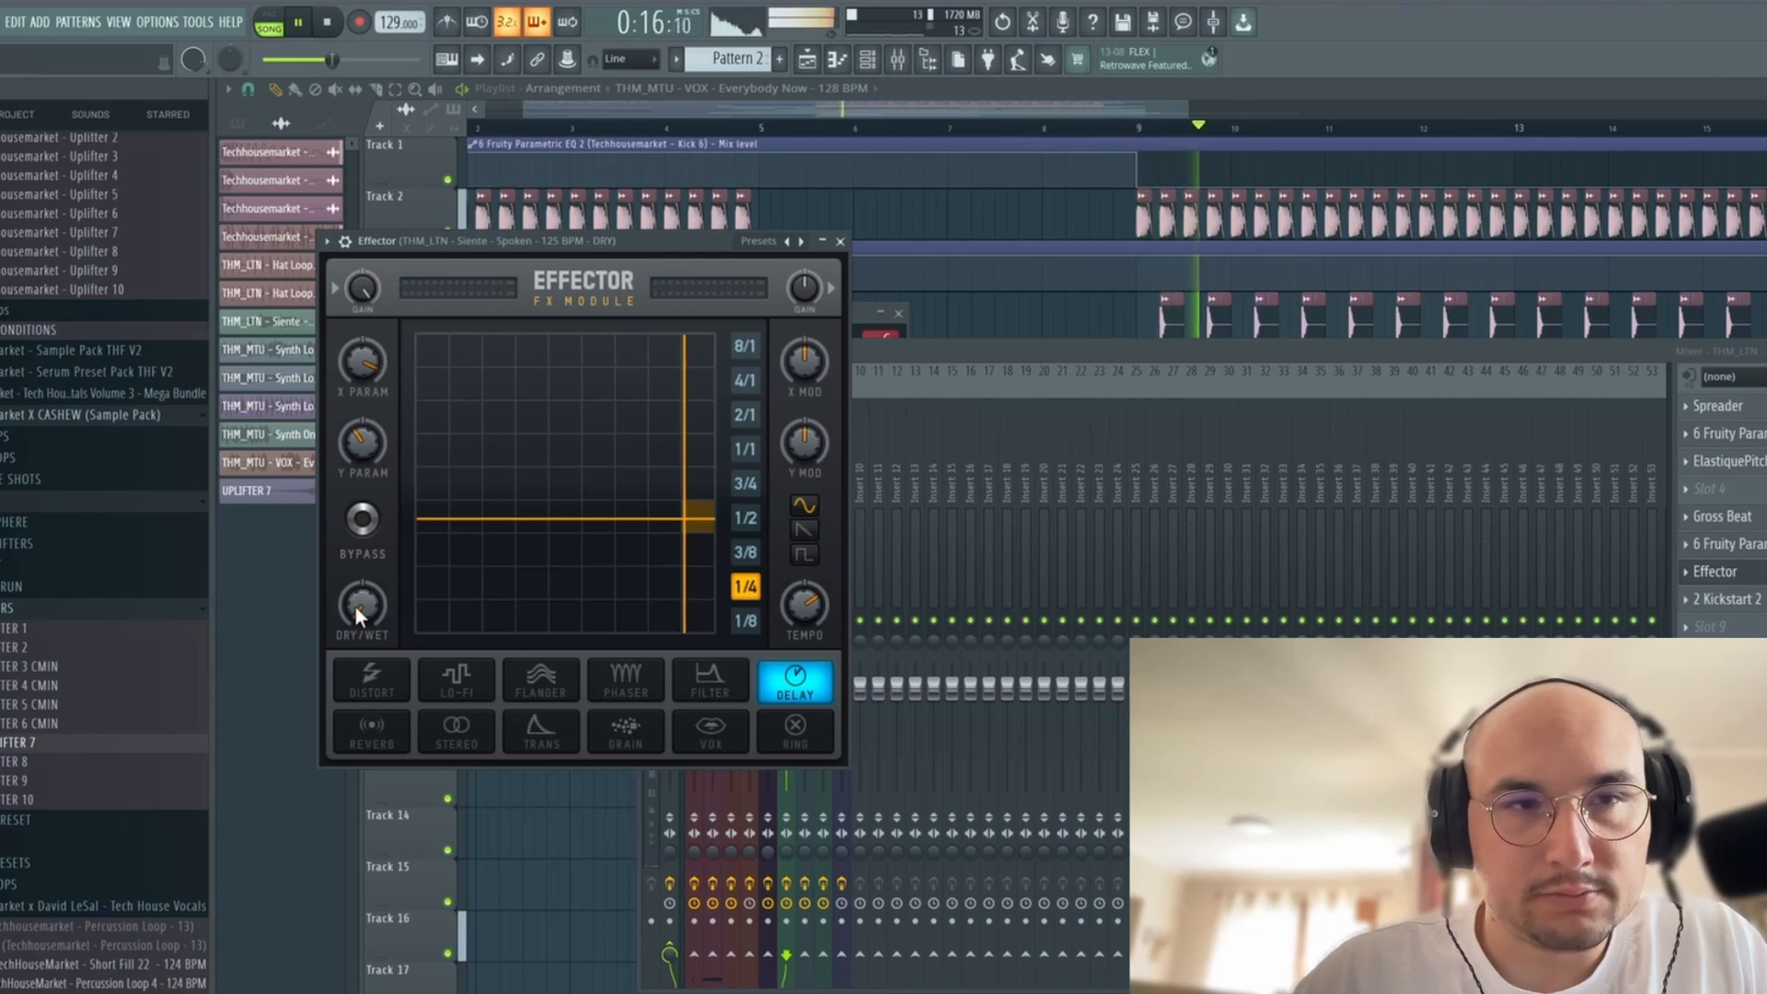
key("space")
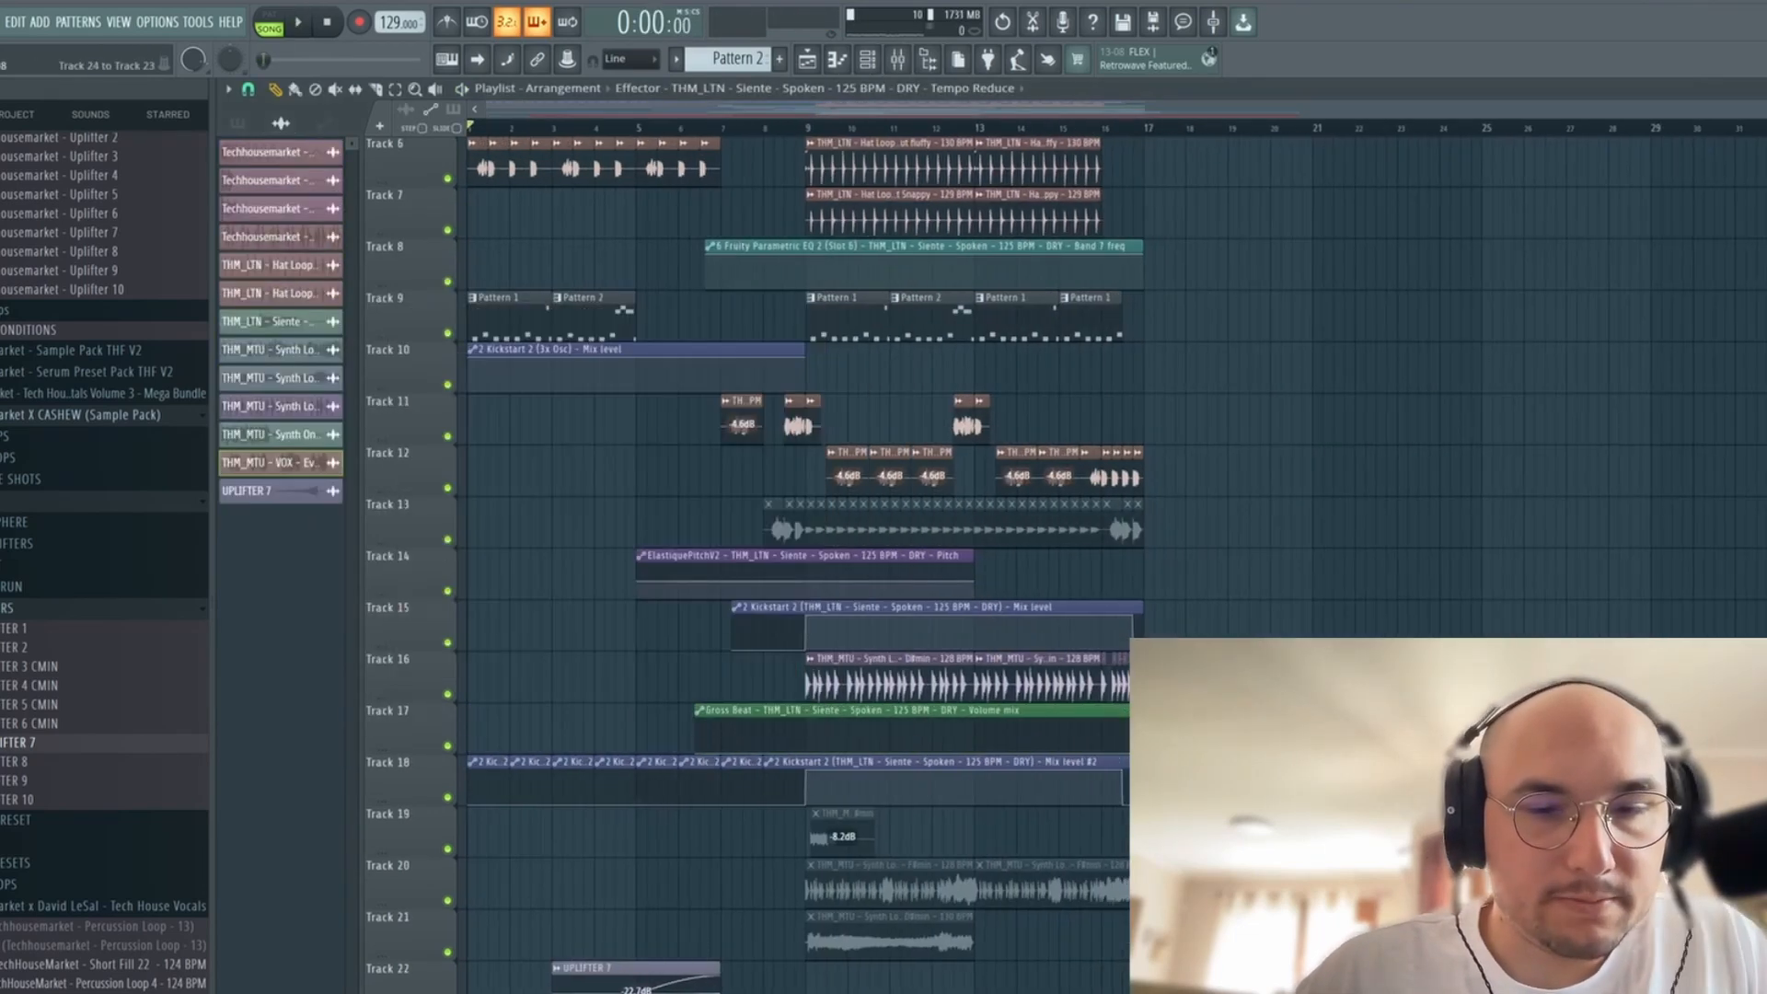
- Place the Effector Wet Mix and Tempo Reduce automation on Tracks 7 and 8, rising to bar 7 and falling by bar 9
scroll(427, 681, "up", 15)
key("ctrl+d")
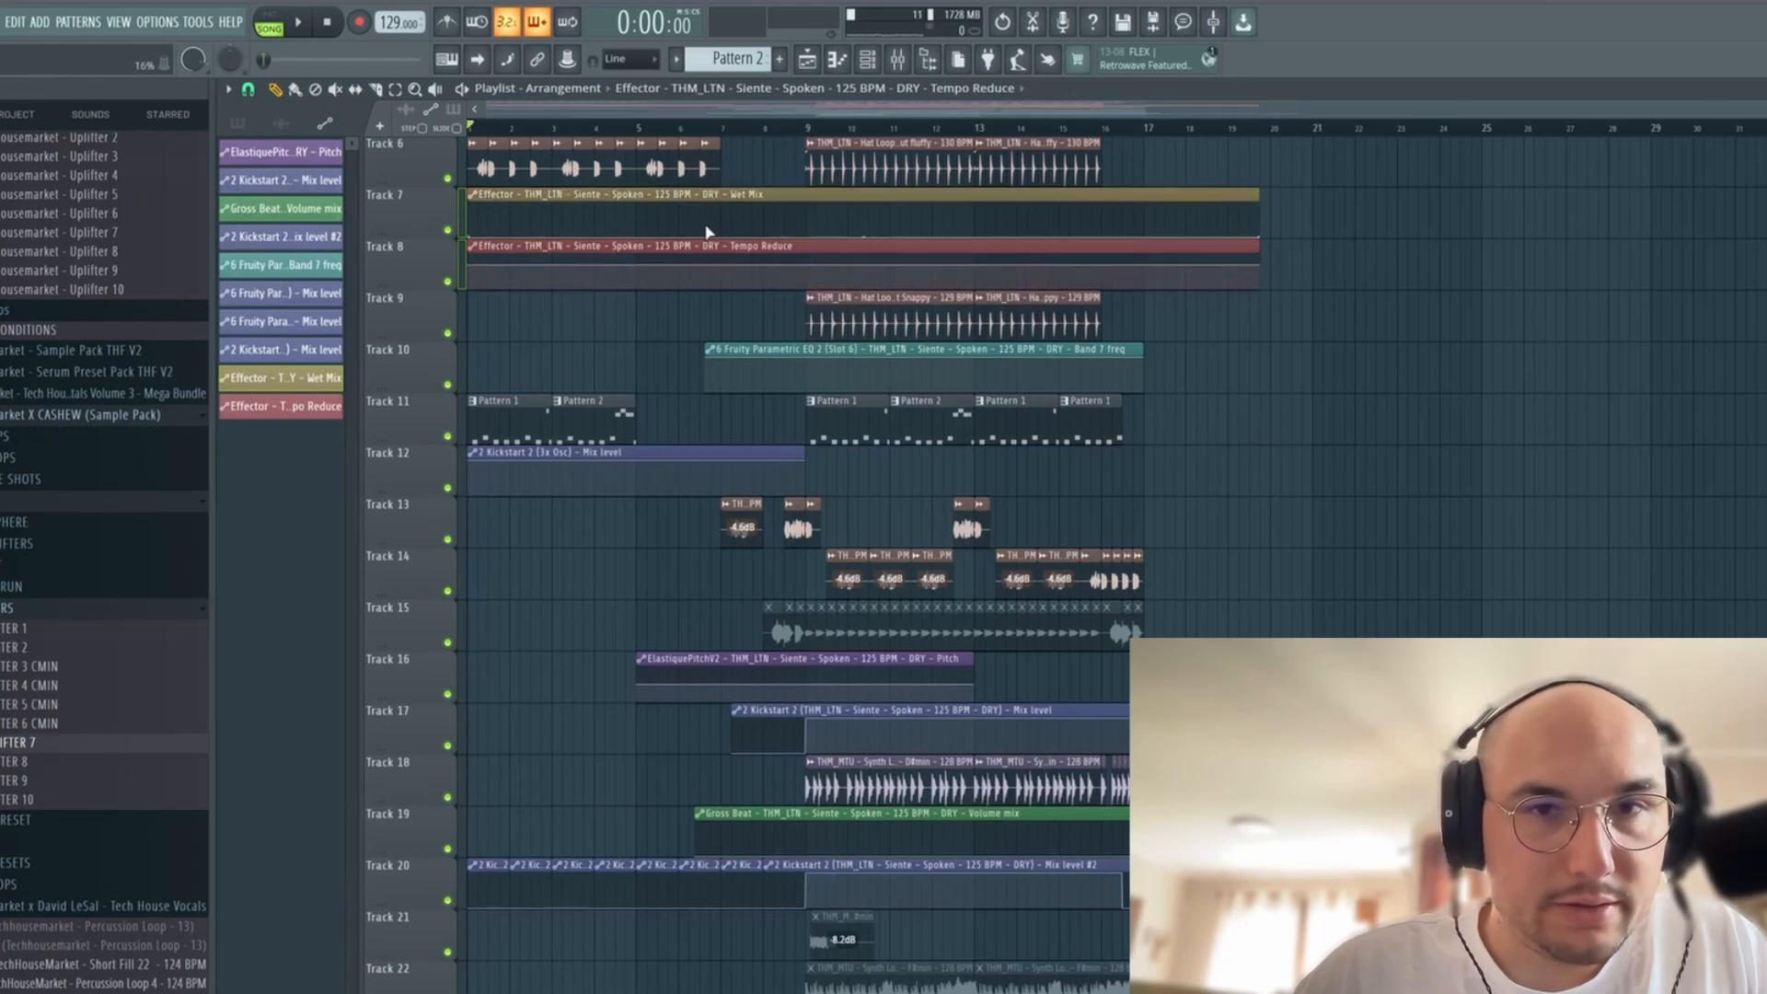
right_click(721, 214)
left_click(742, 328)
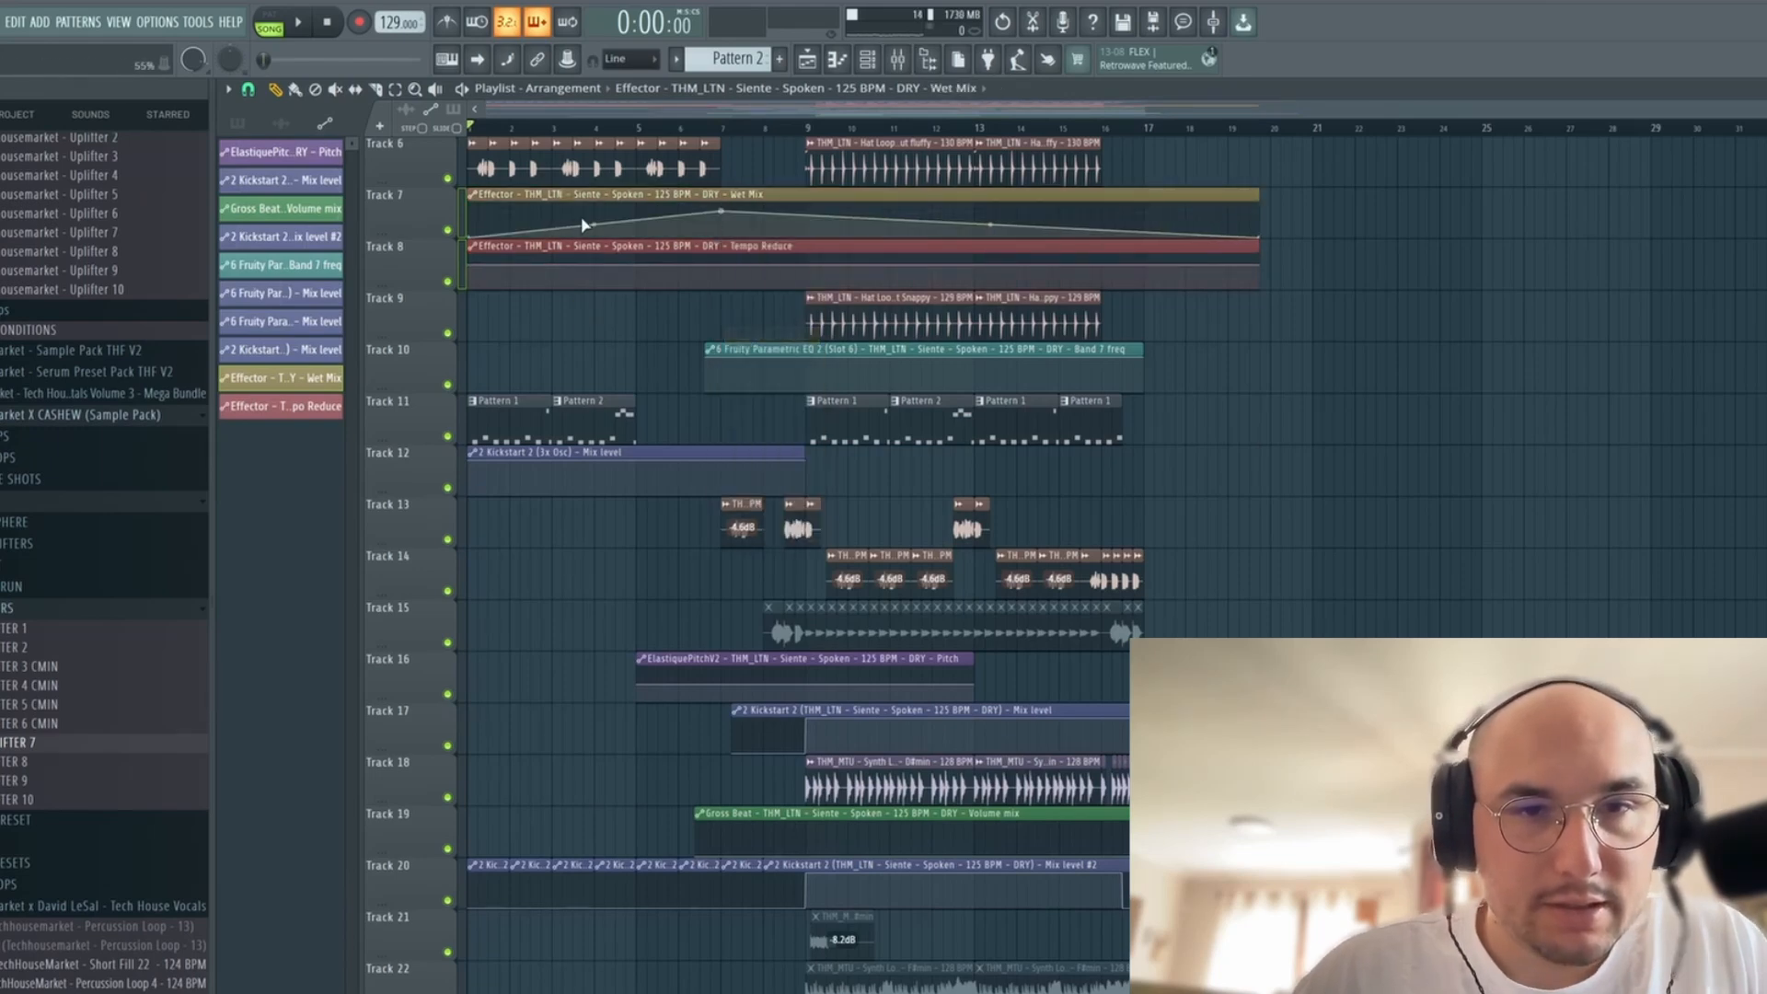
left_click_drag(477, 270, 579, 315)
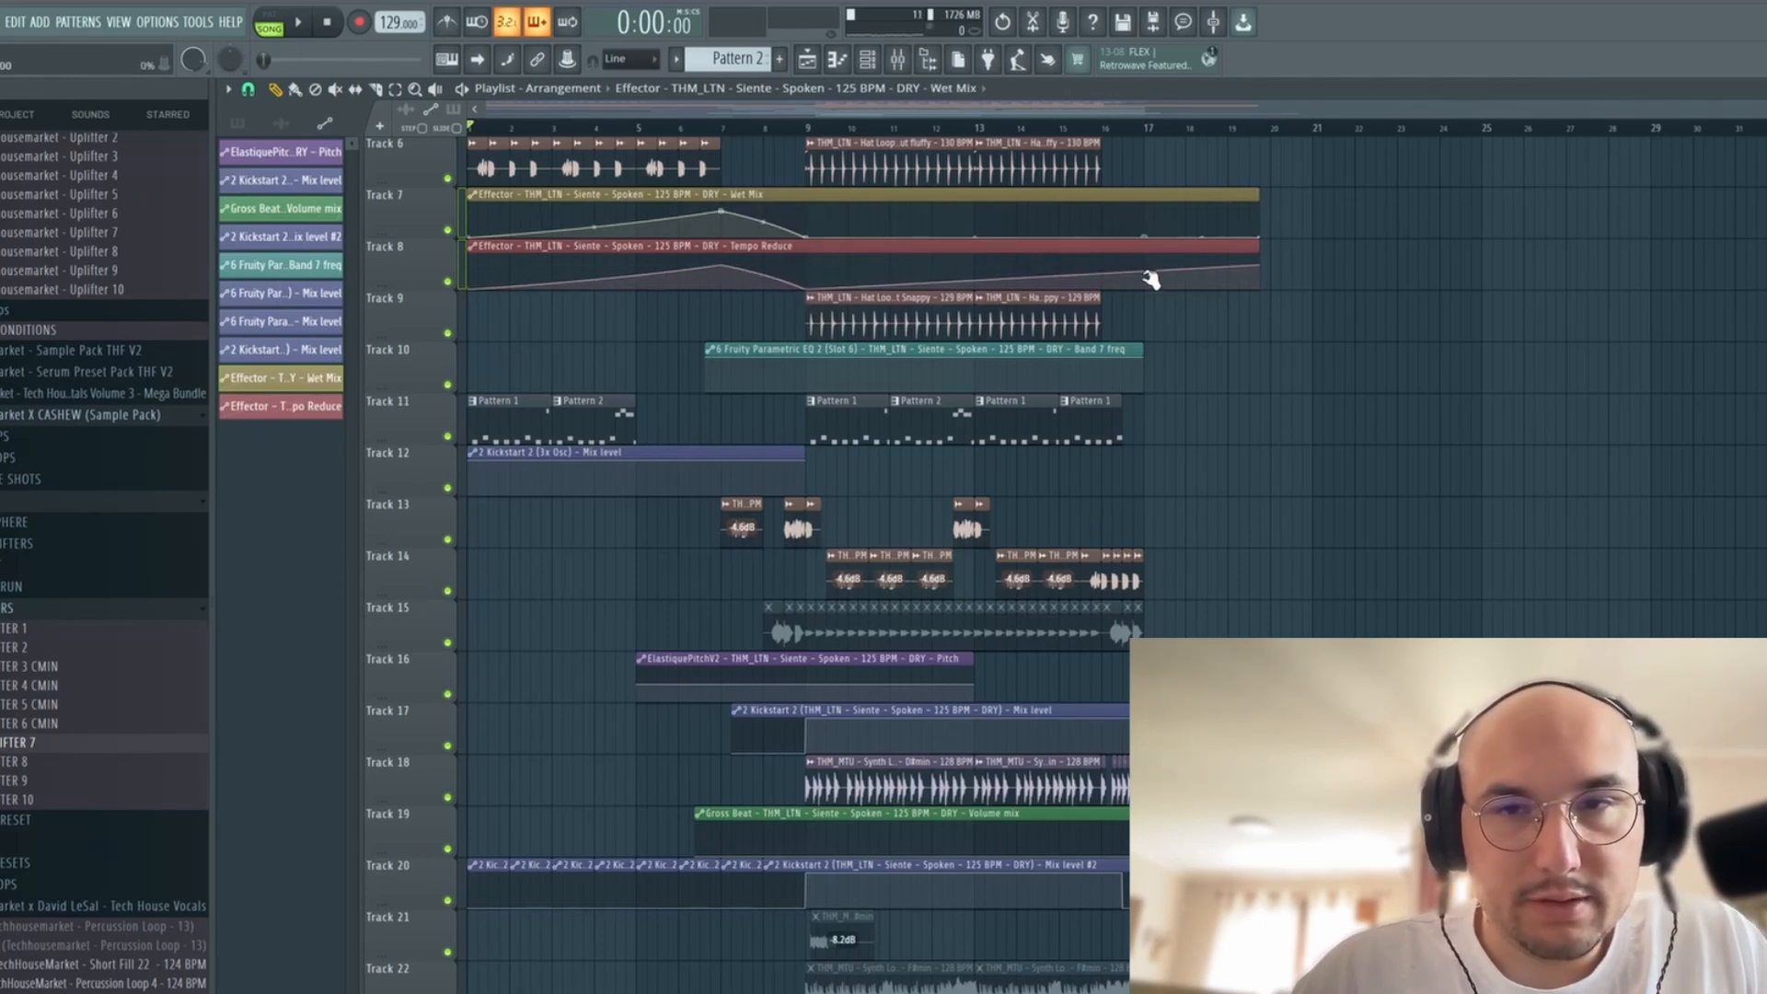
- Extend the 3x Osc Kickstart 2 mix level automation to bar 17 and drop its level at bar 9
left_click_drag(800, 449, 1145, 451)
right_click(1090, 479)
key("space")
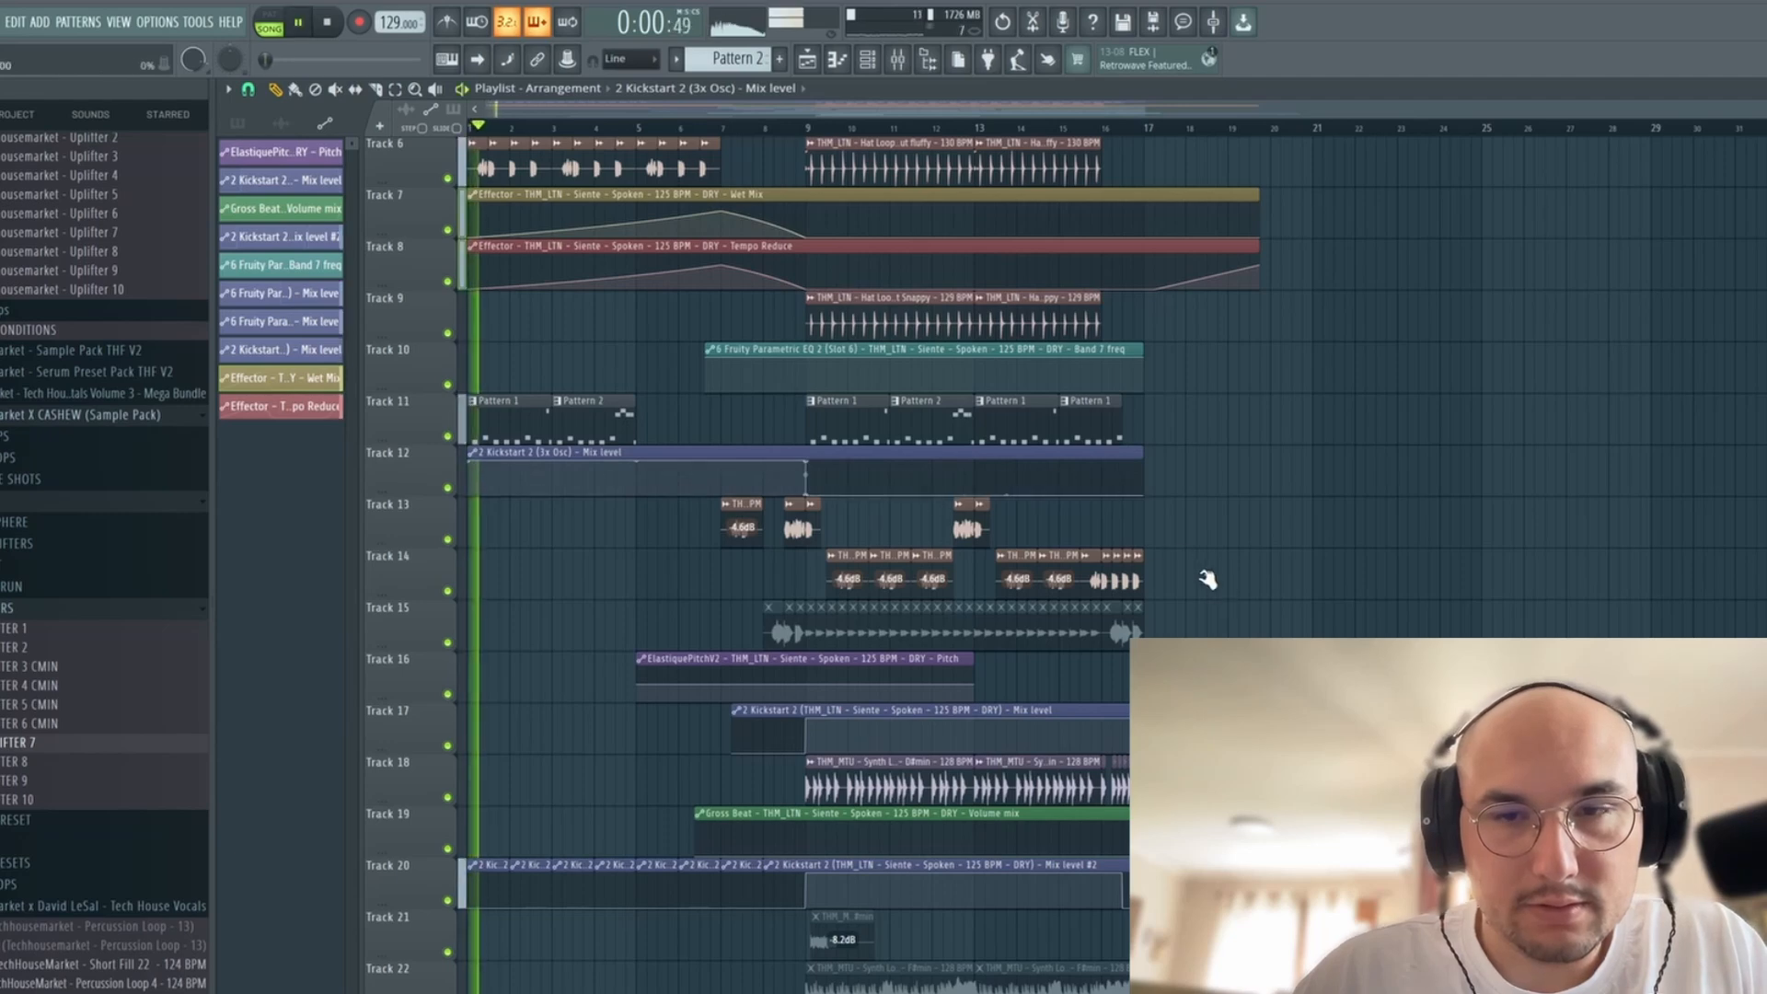
- Bend the rising curves of the Effector Wet Mix and Tempo Reduce automation so they climb mostly just before bar 7
scroll(498, 369, "up", 2)
scroll(498, 369, "up", 1)
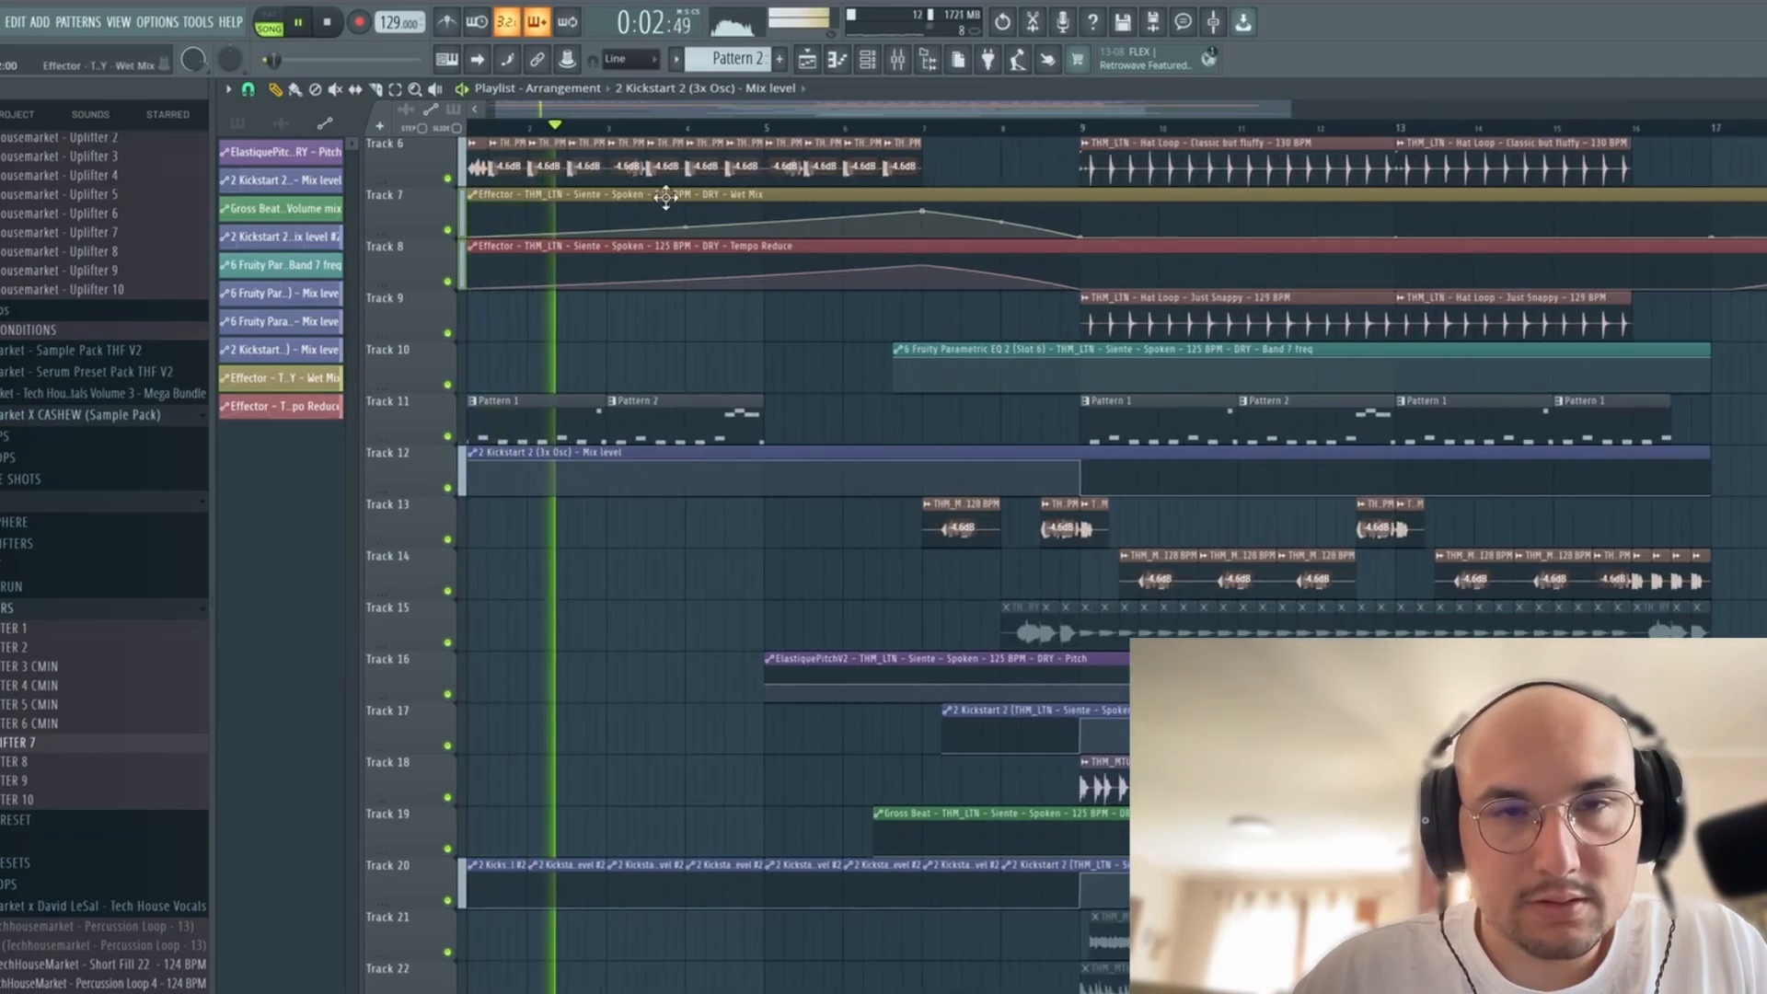
left_click_drag(683, 278, 684, 304)
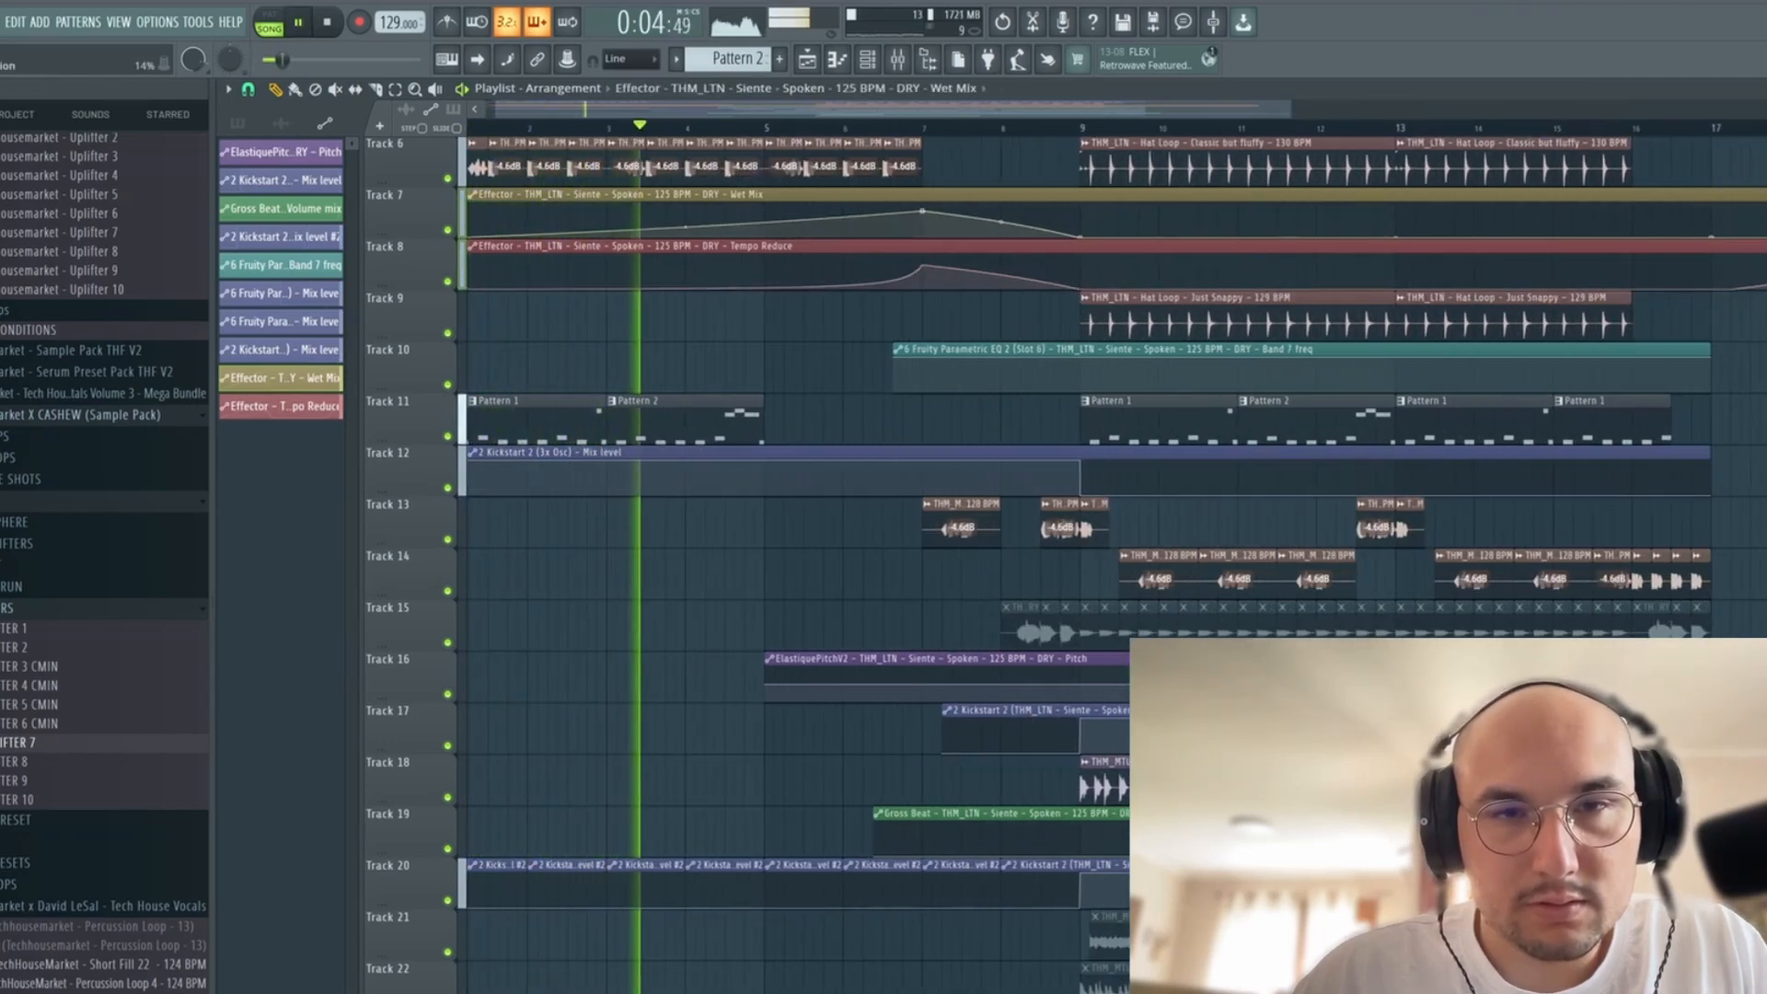
left_click_drag(680, 226, 680, 242)
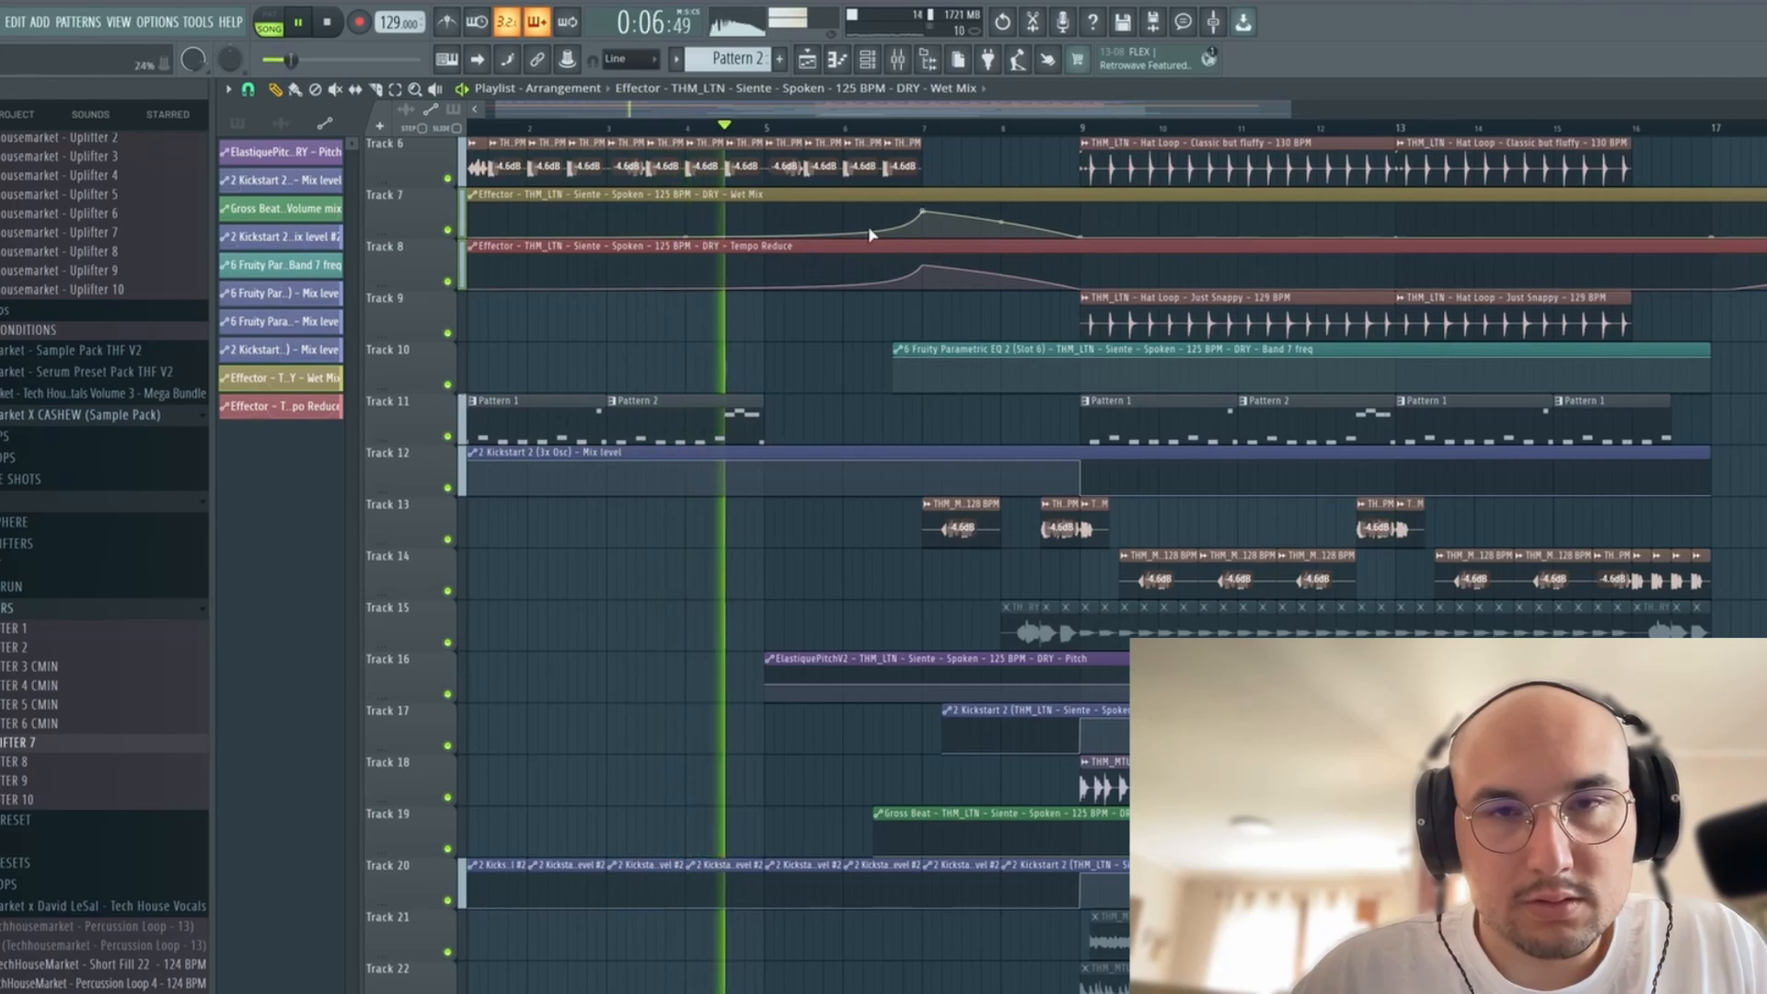
scroll(761, 504, "up", 3)
scroll(687, 445, "down", 4)
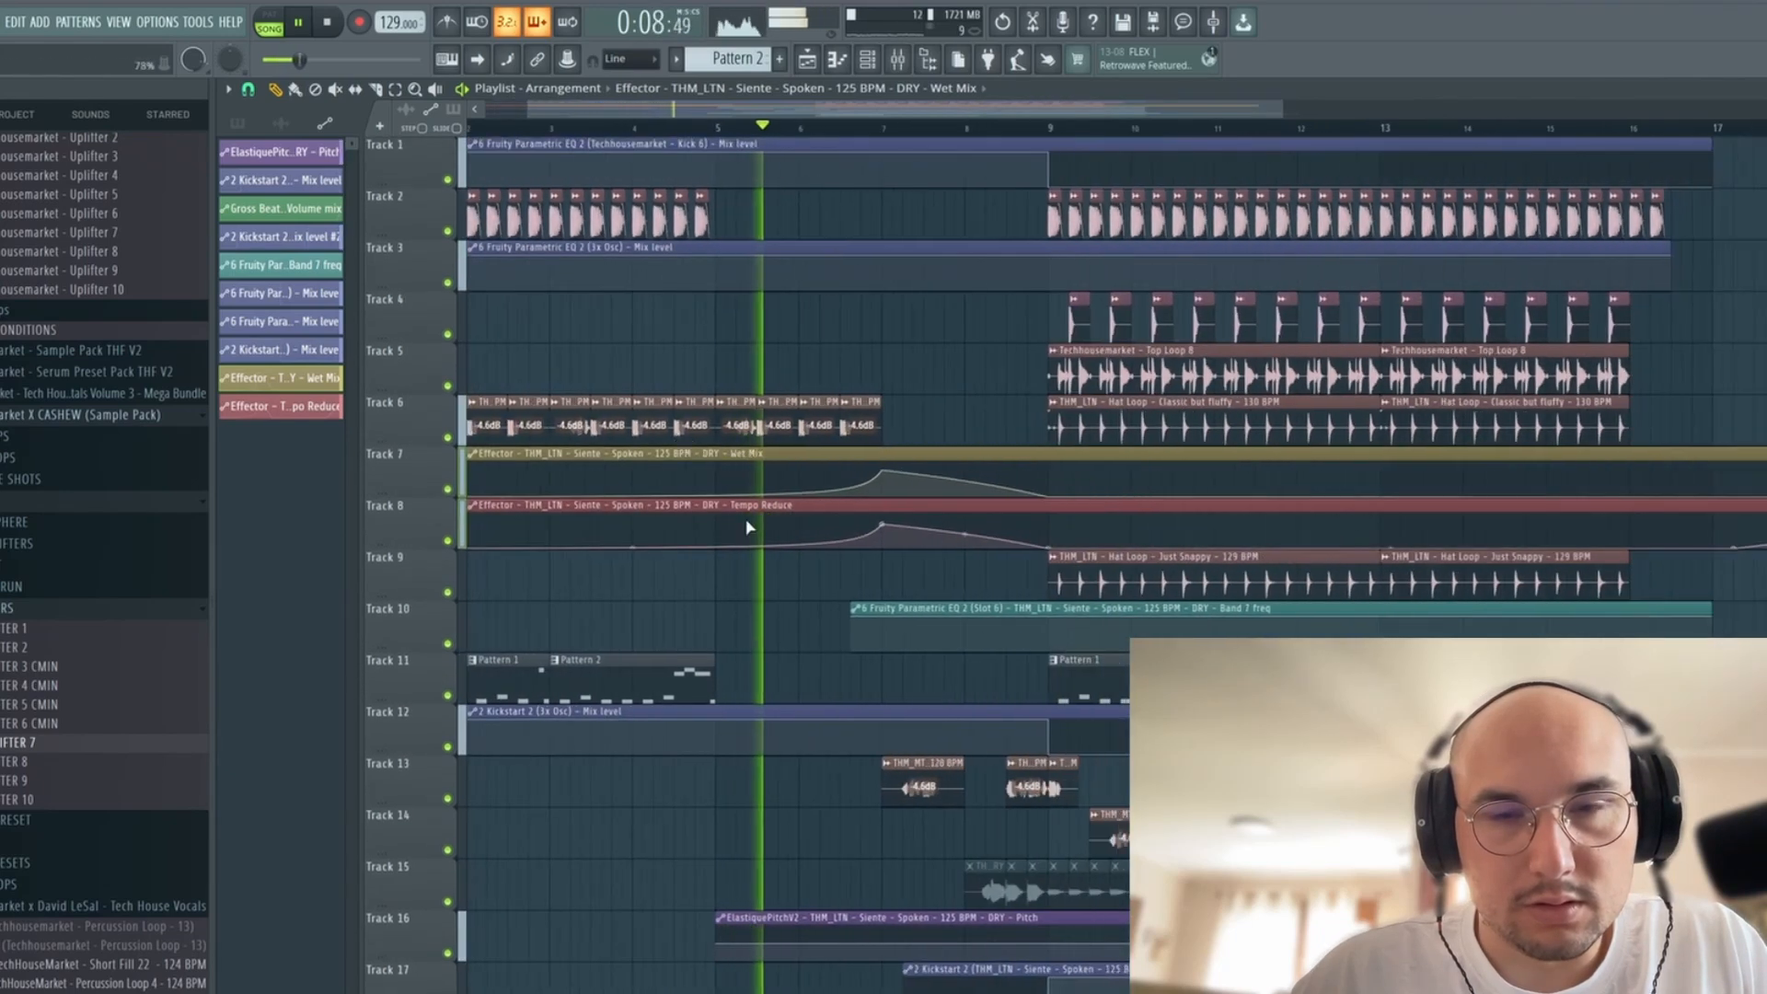
- Hold the Effector Wet Mix and Tempo Reduce automation at their peaks from bar 7 until a sharp drop at bar 9
scroll(930, 637, "up", 4)
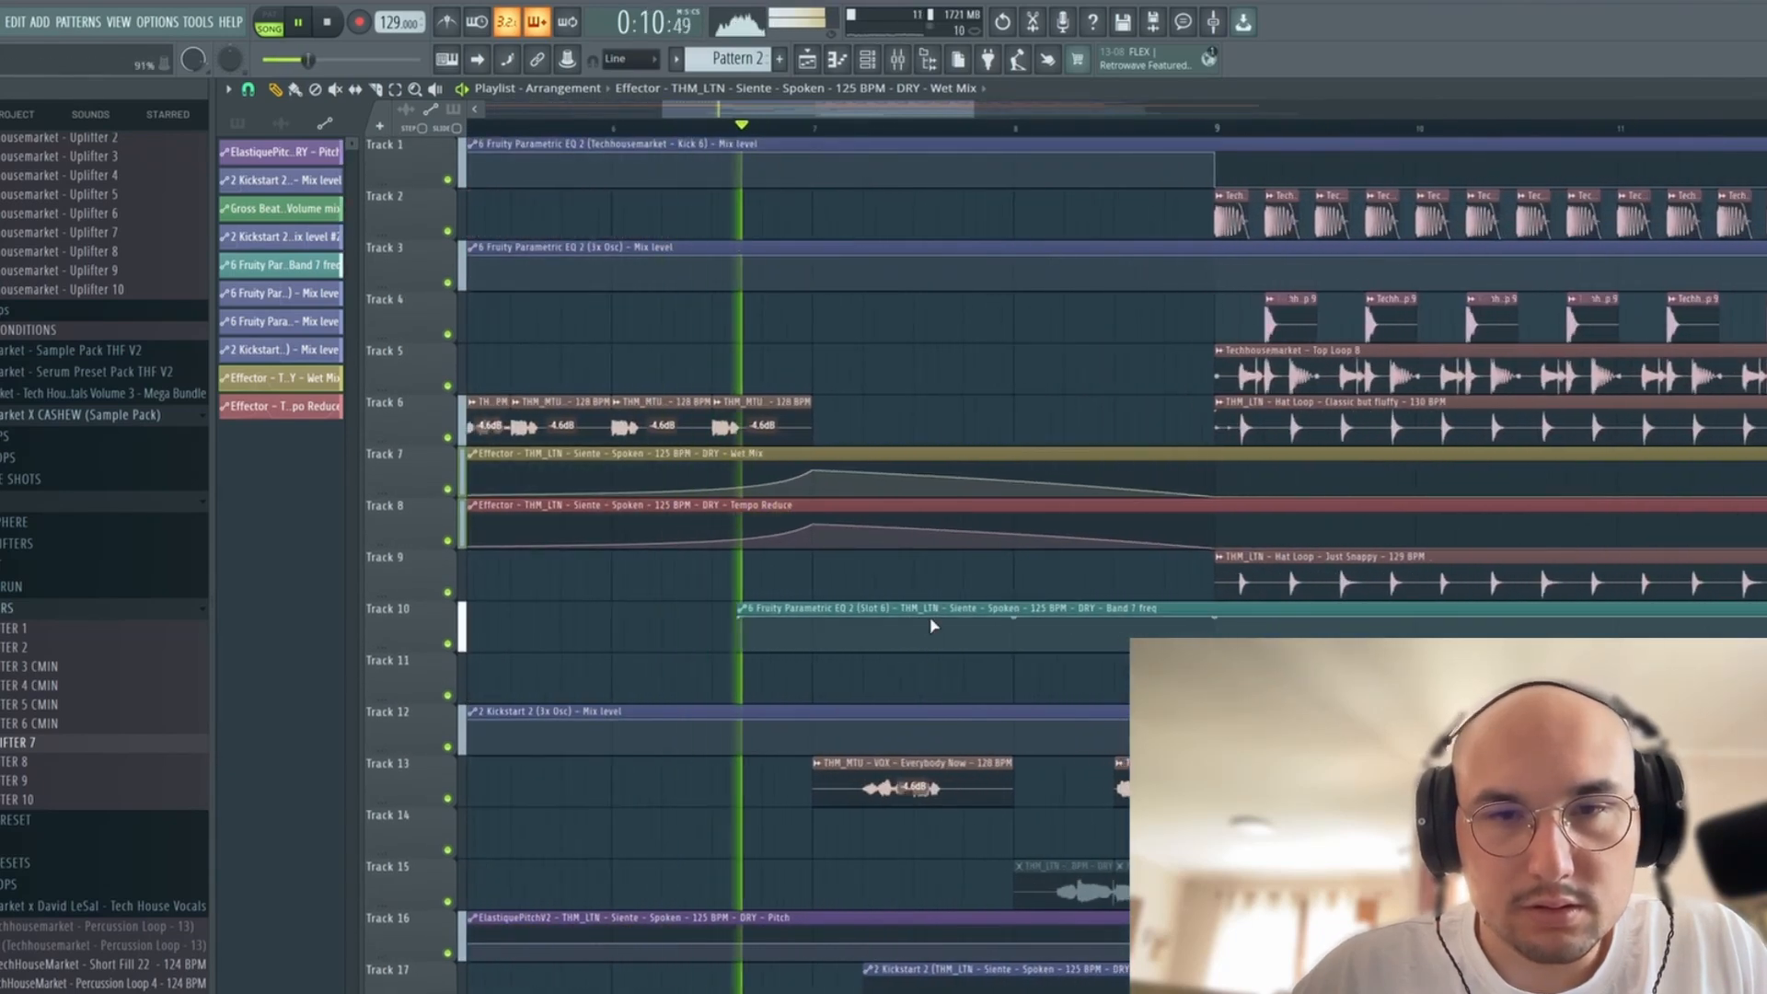
scroll(930, 626, "down", 1)
scroll(926, 626, "down", 2)
scroll(915, 601, "up", 1)
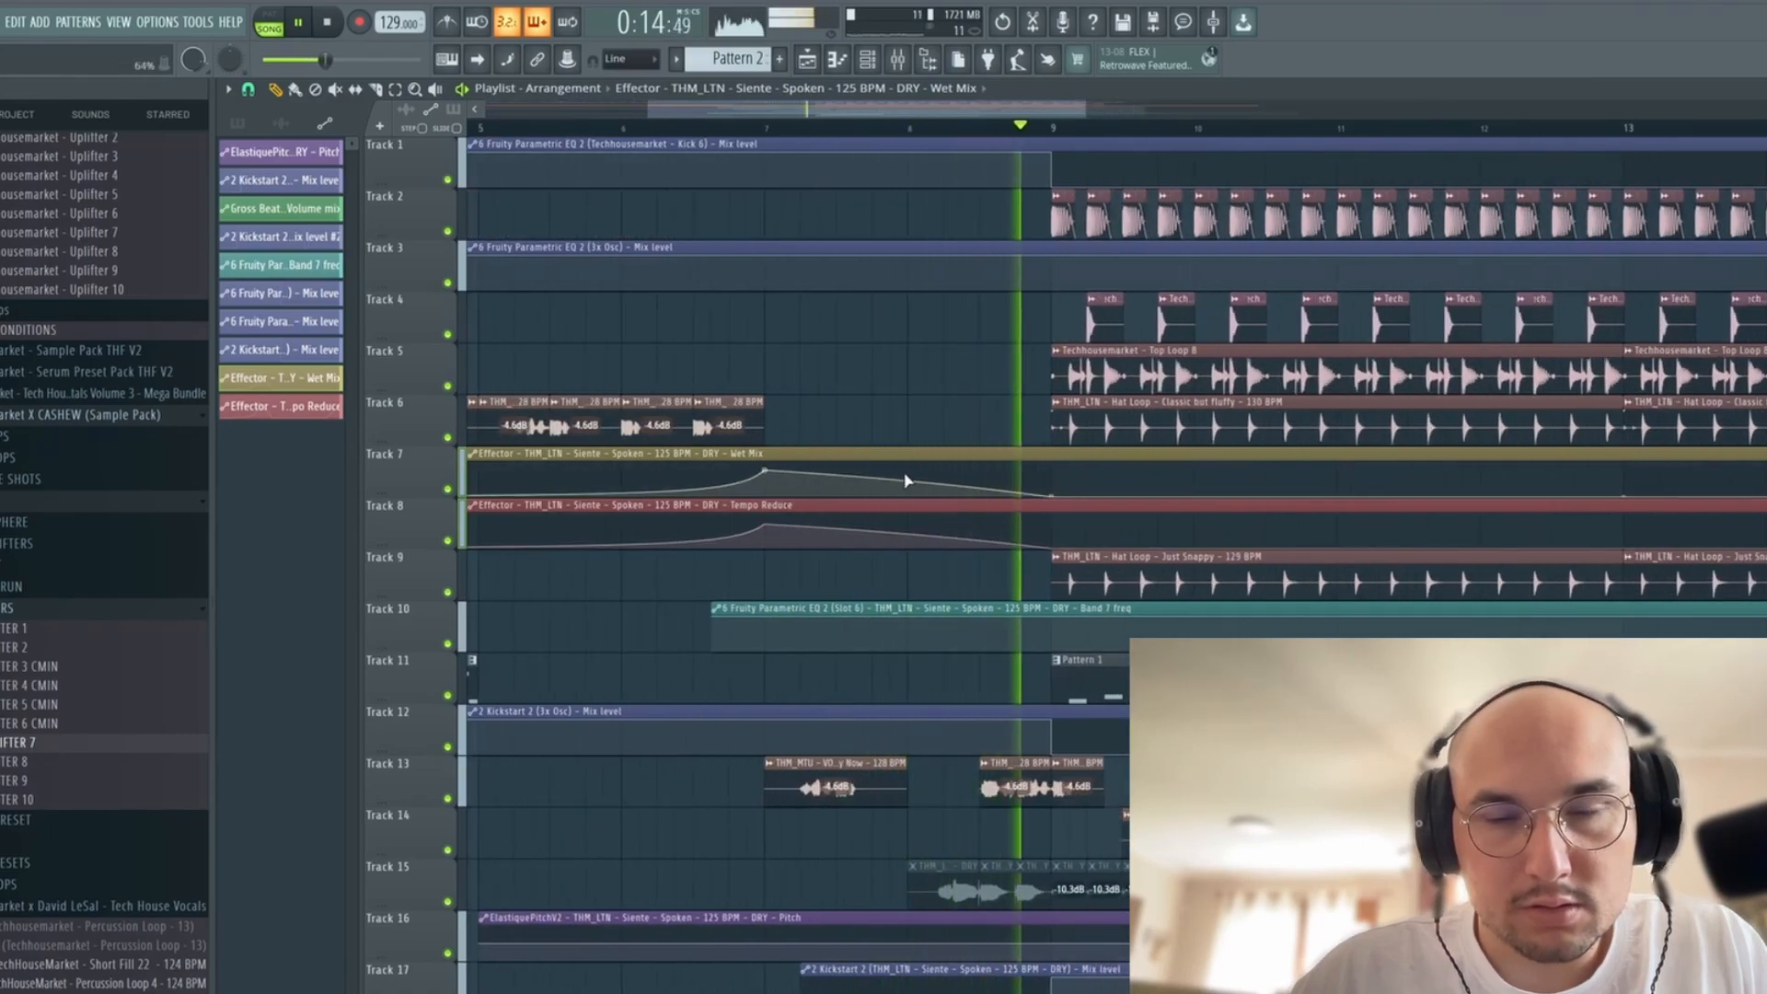
scroll(1053, 713, "down", 3)
scroll(1115, 757, "down", 3)
- Automate the 3x Osc volume envelope release time so it jumps up just before bar 5
scroll(1091, 536, "up", 2)
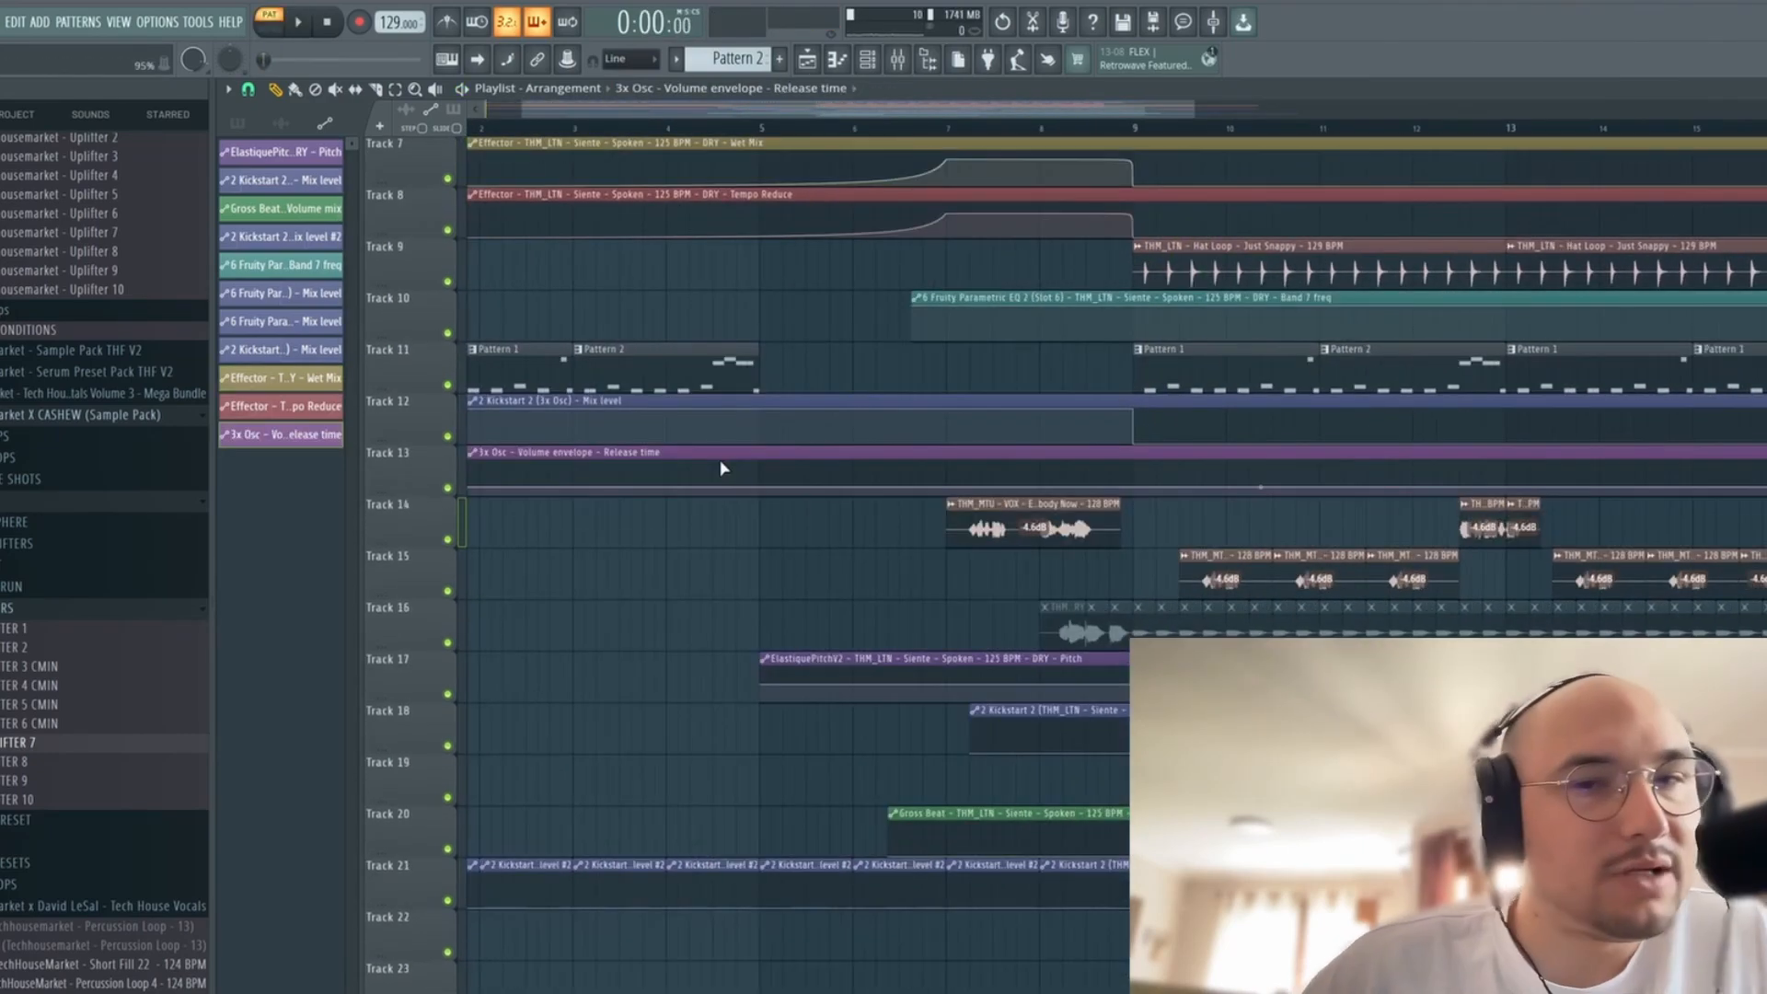
scroll(722, 466, "up", 2)
left_click_drag(758, 470, 780, 472)
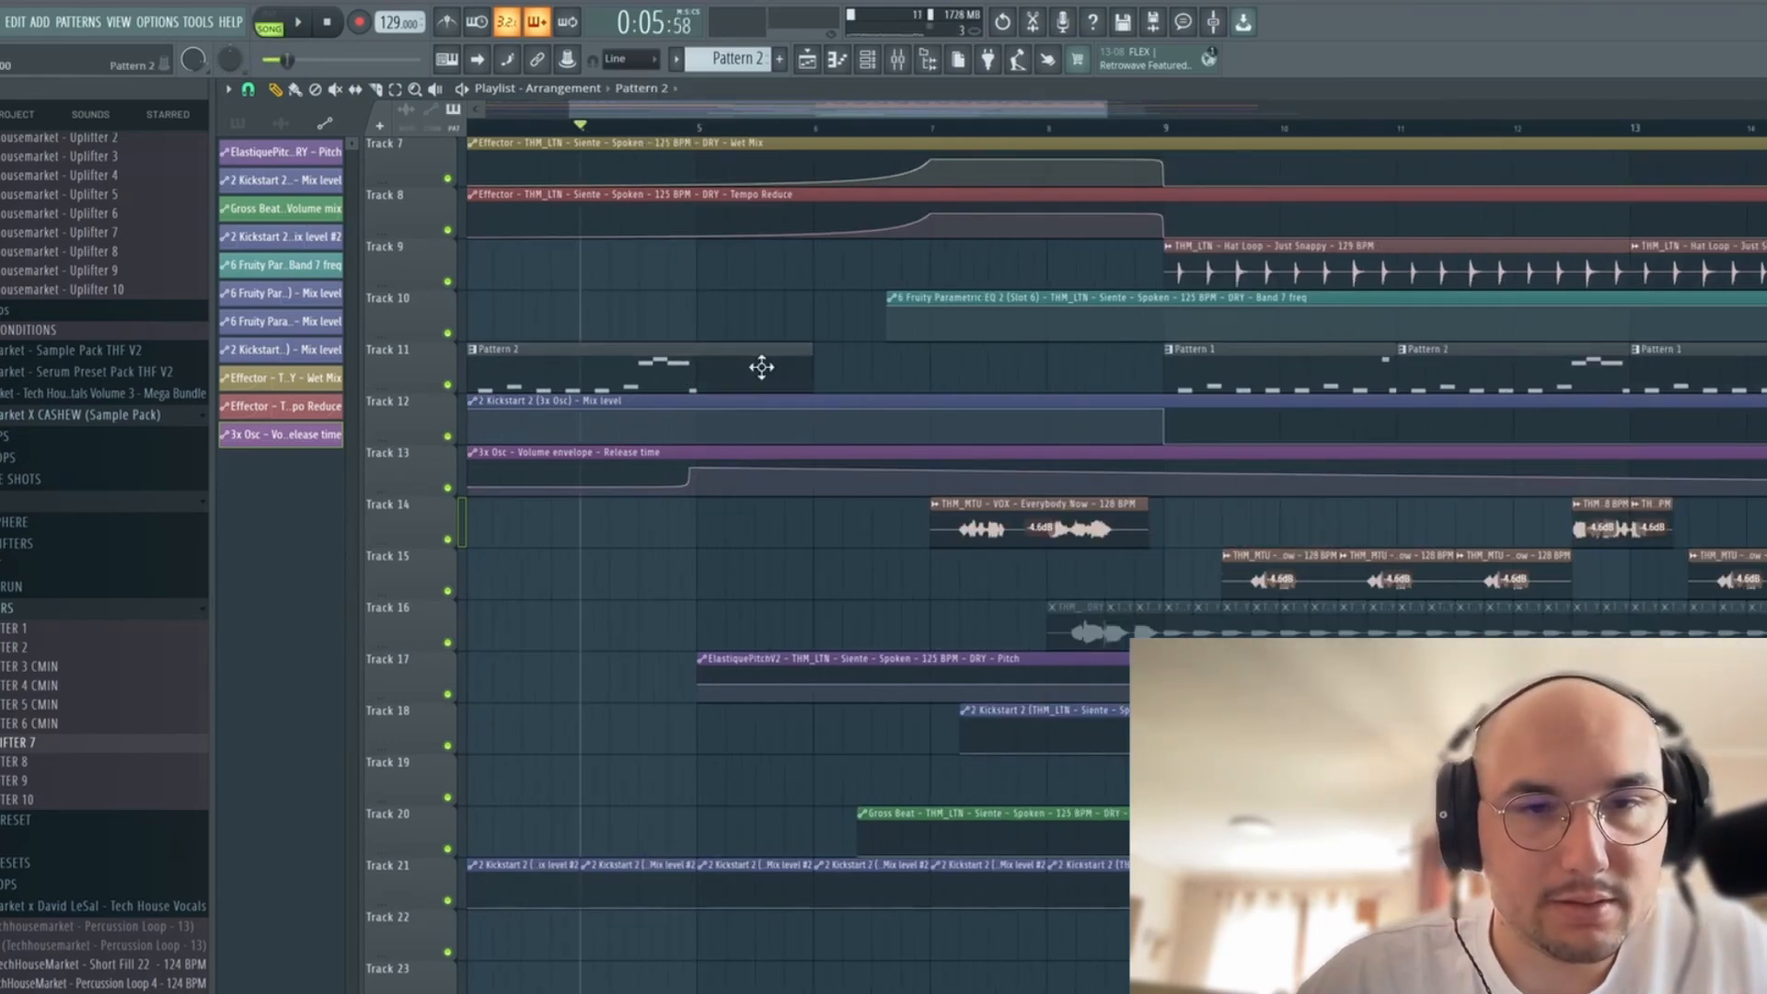
- Make the extended intro Pattern 2 clip unique as Pattern 3 and add a long sustained note at bar 5
scroll(576, 361, "down", 2)
left_click(569, 353)
left_click(593, 519)
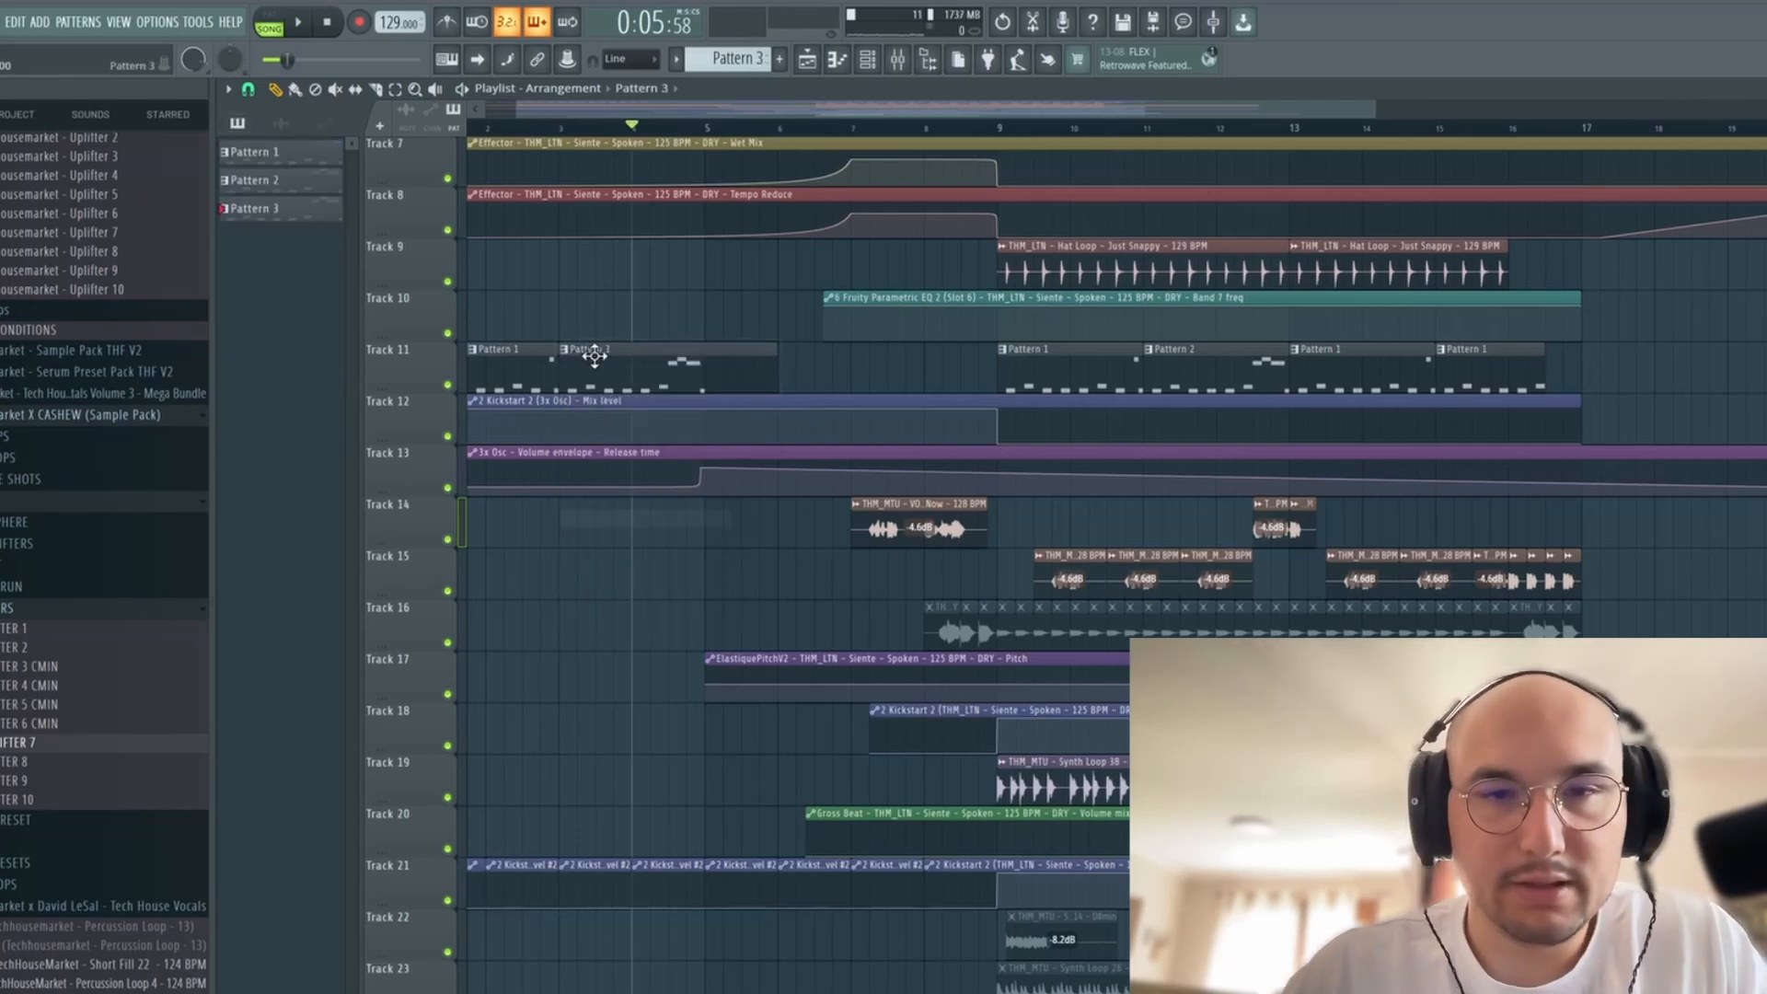
double_click(573, 351)
left_click_drag(967, 620, 1191, 622)
- Automate the 3x Osc volume envelope decay, filter cutoff modulation amount and filter cutoff decay, easing the filter decay's jump near bar 5
key("space")
key("F5")
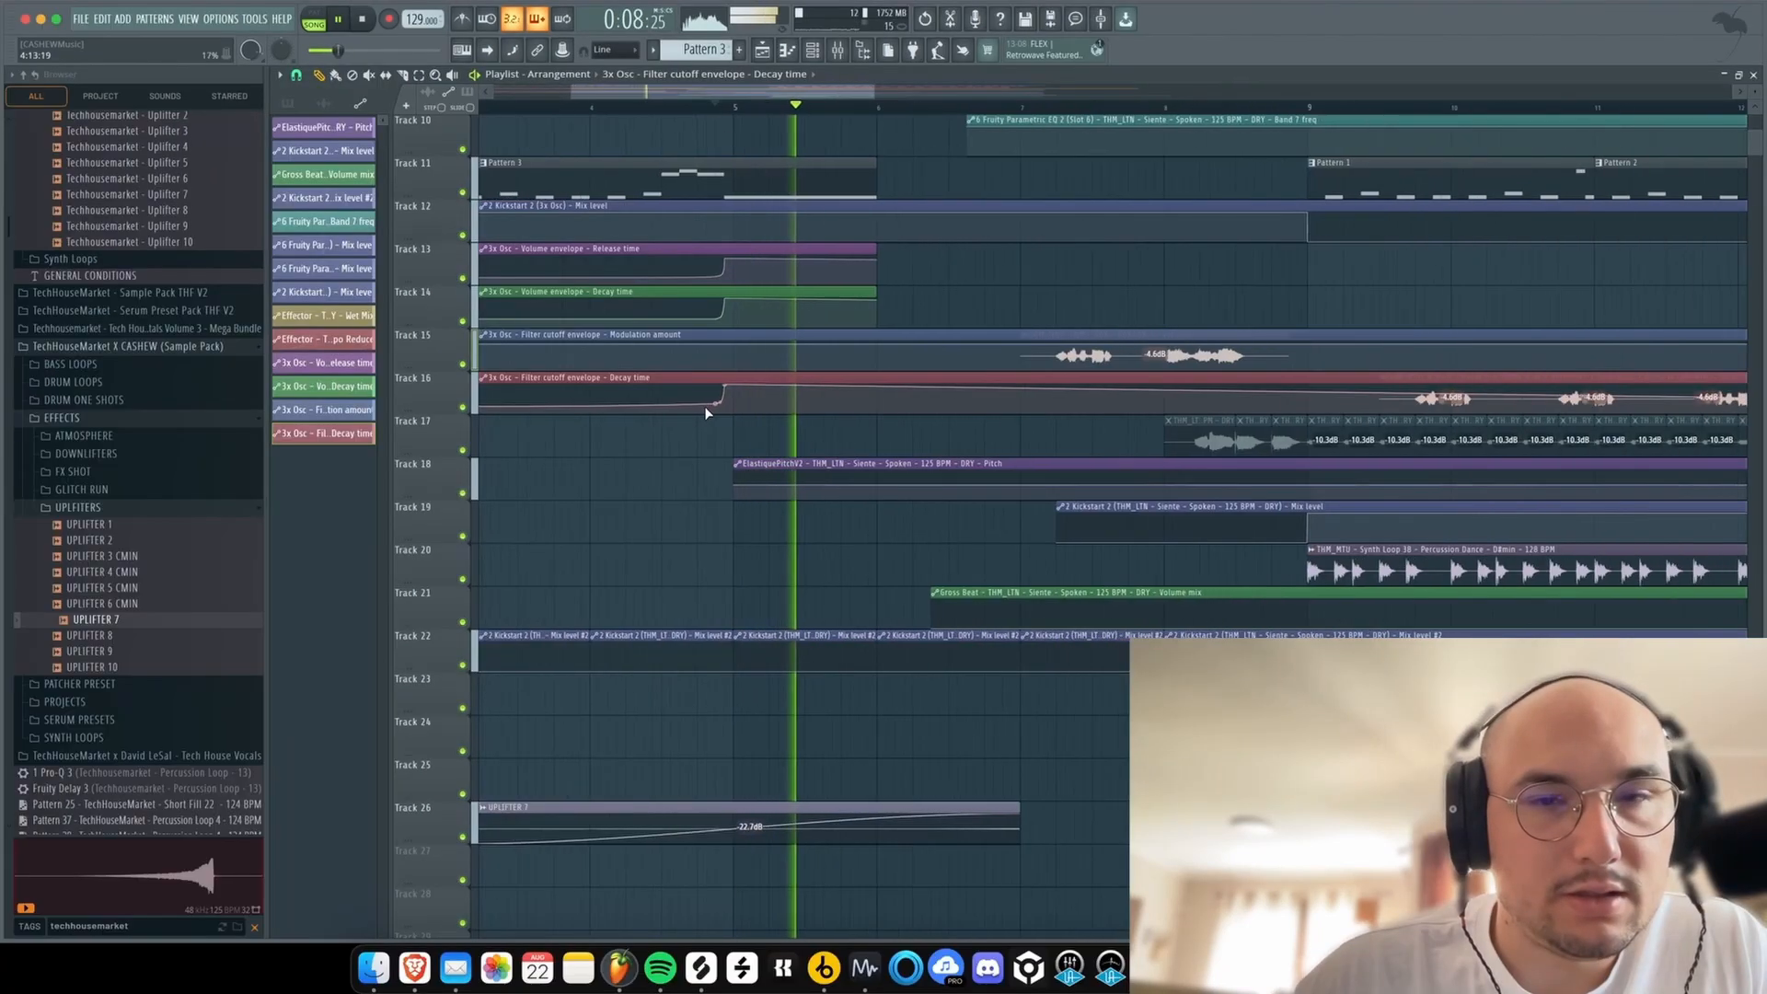
key("space")
key("space")
left_click_drag(725, 384, 725, 391)
- Extend the Pattern 3 clip to bar 7 and lengthen its final sustained note to the end of the clip
mouse_move(876, 178)
left_mouse_down()
mouse_move(1028, 178)
mouse_move(1018, 204)
left_mouse_up()
key("space")
key("space")
key("space")
left_click(977, 179)
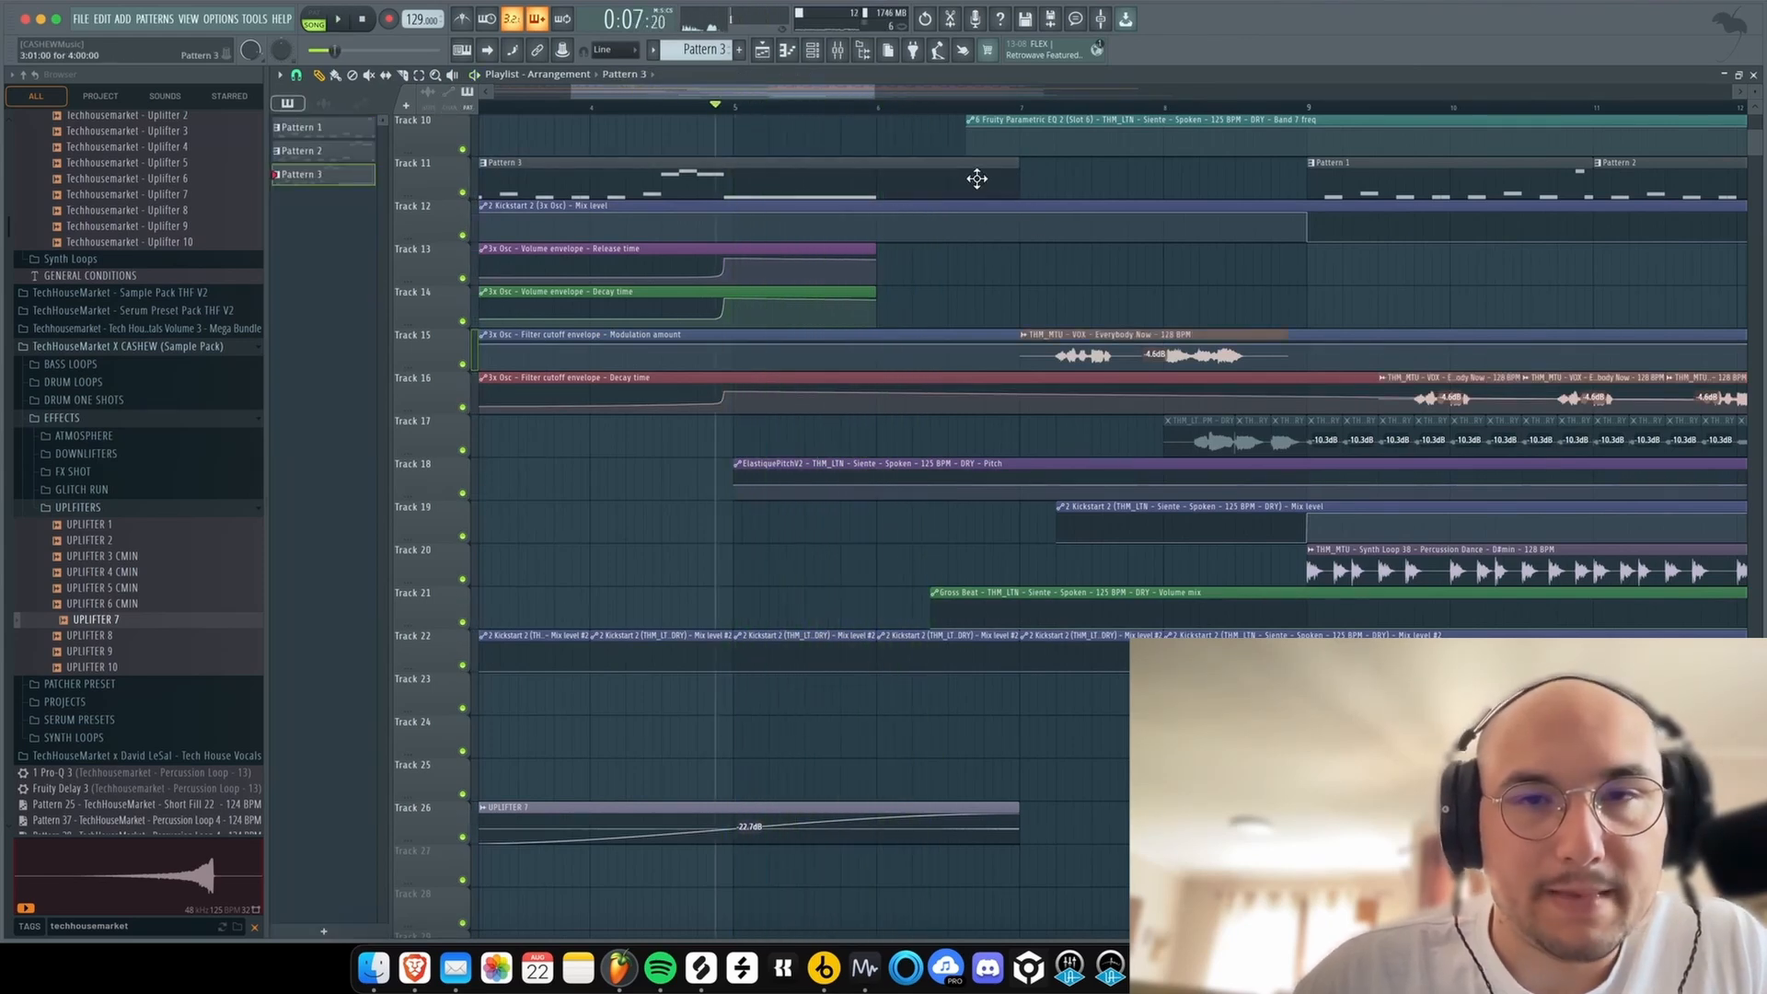
scroll(977, 179, "down", 3)
left_click(976, 179)
double_click(792, 175)
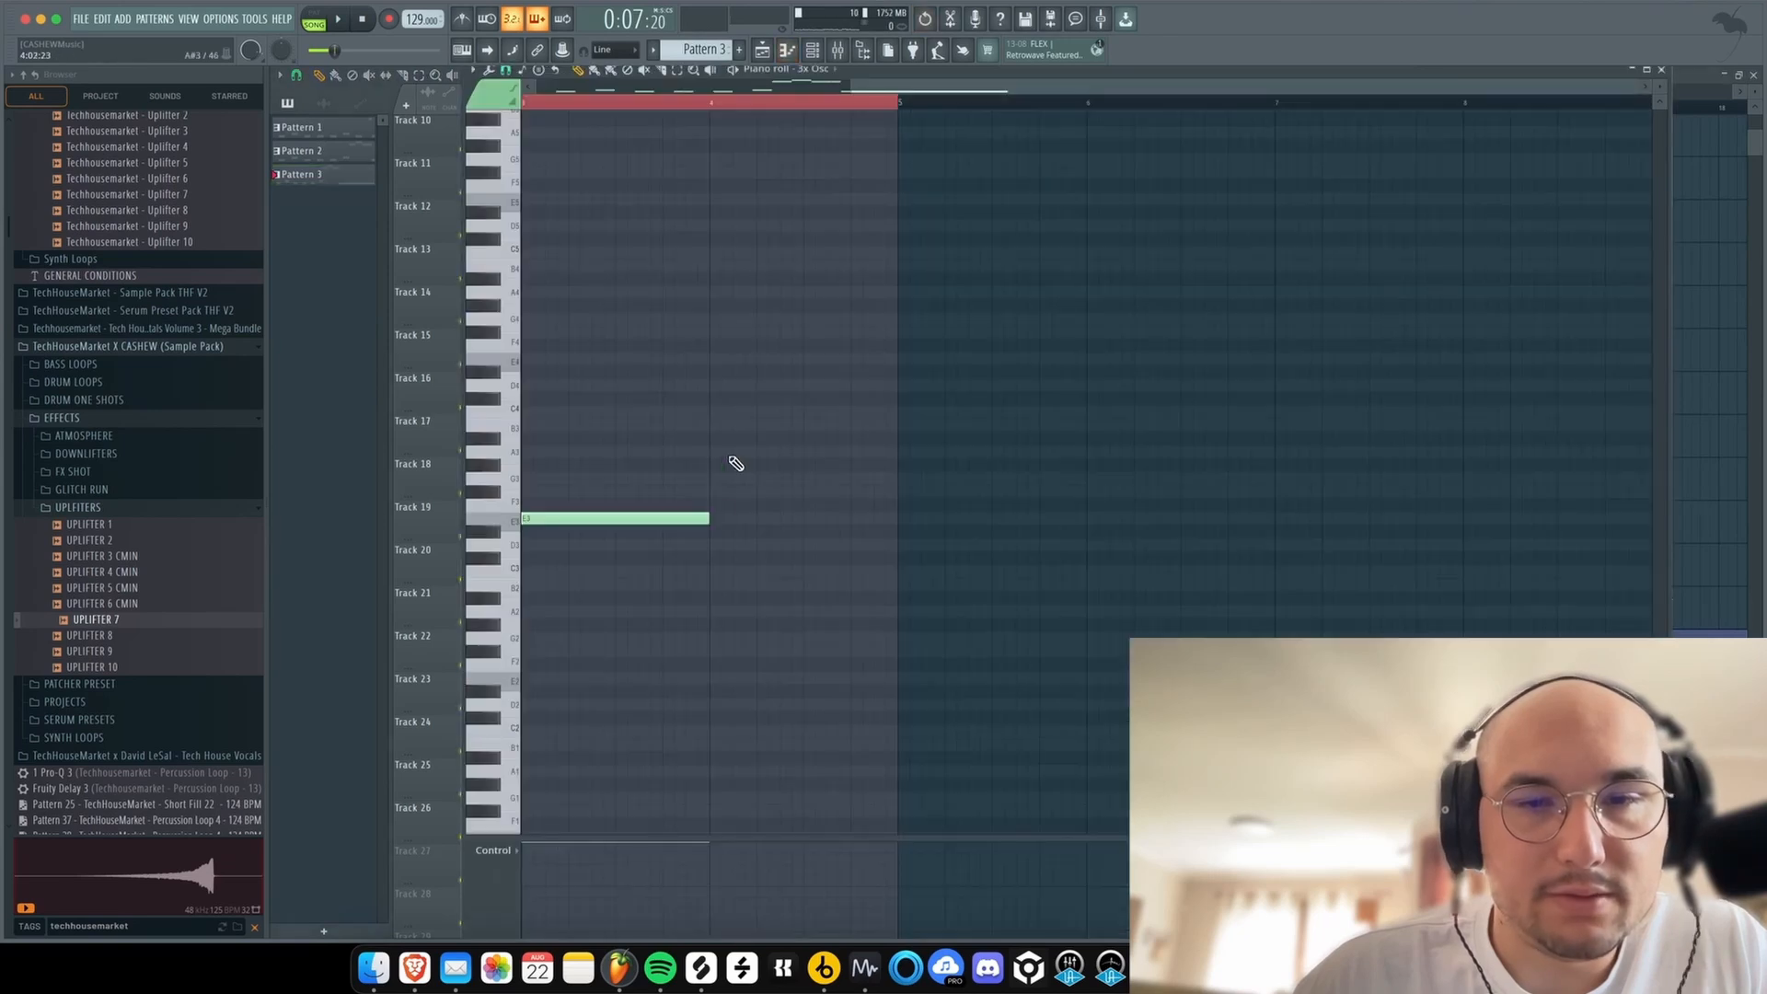
key("Escape")
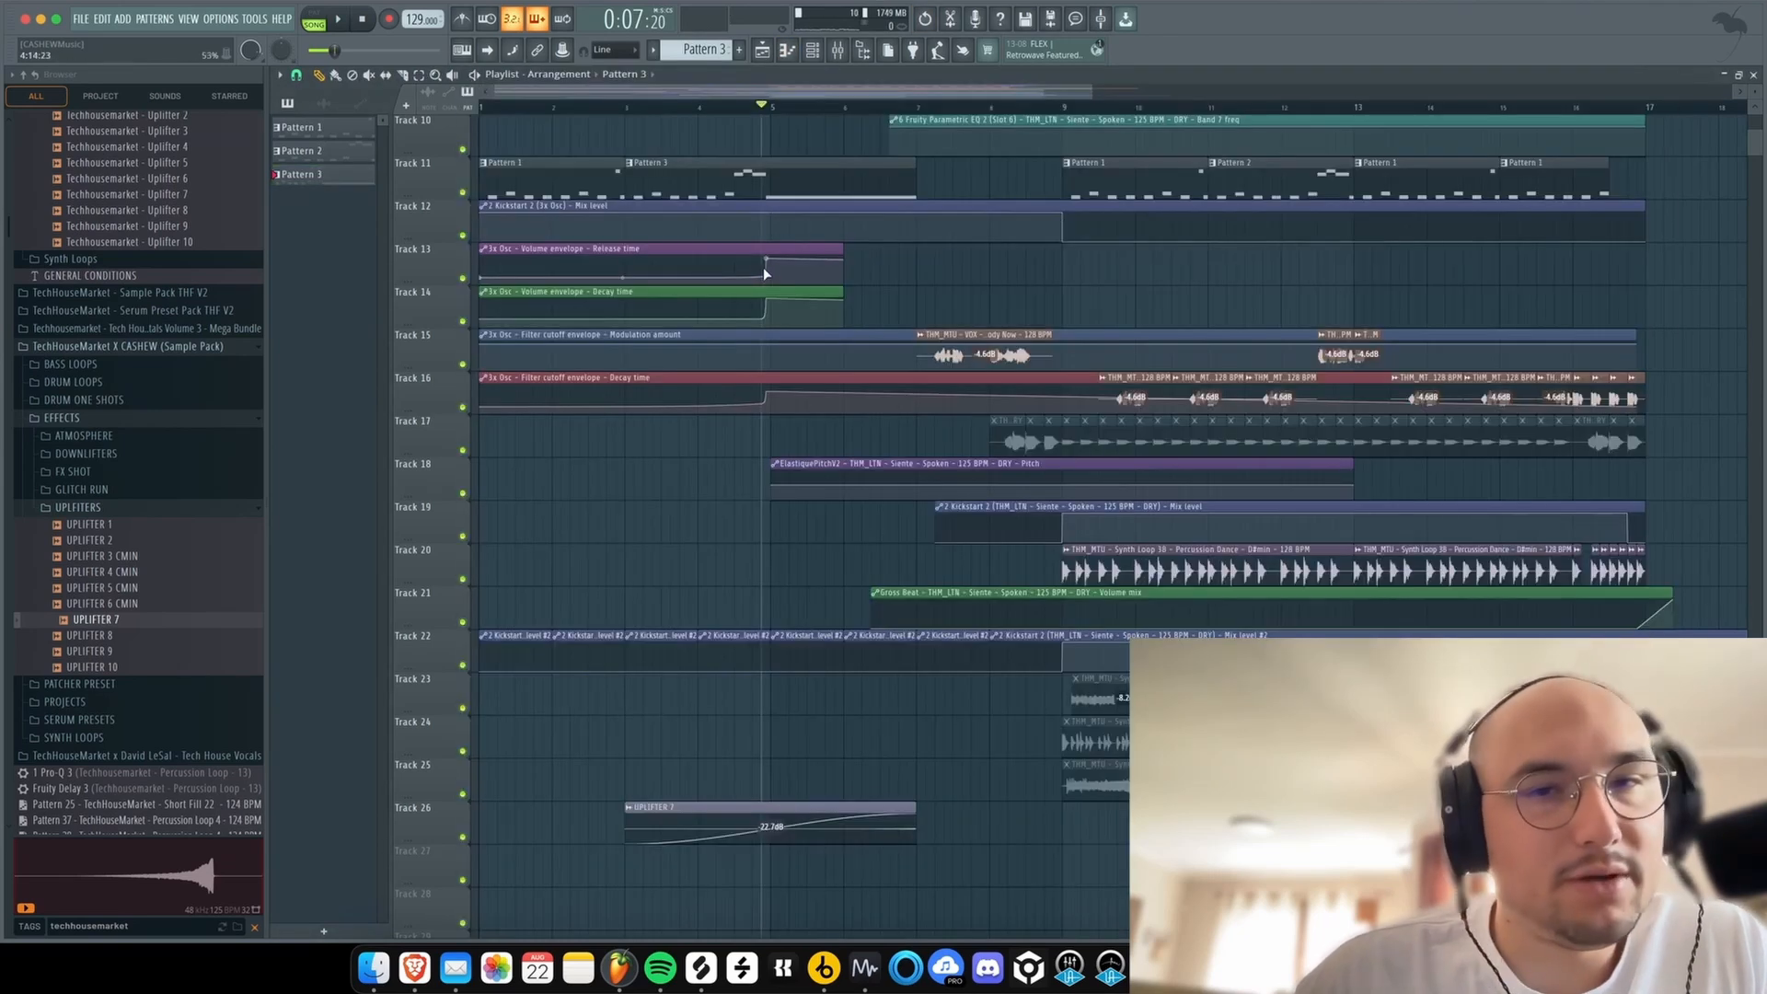
- Extend the 3x Osc release and decay automation to bar 9, and make both and the filter modulation amount fall towards bar 7
left_click_drag(834, 305, 946, 315)
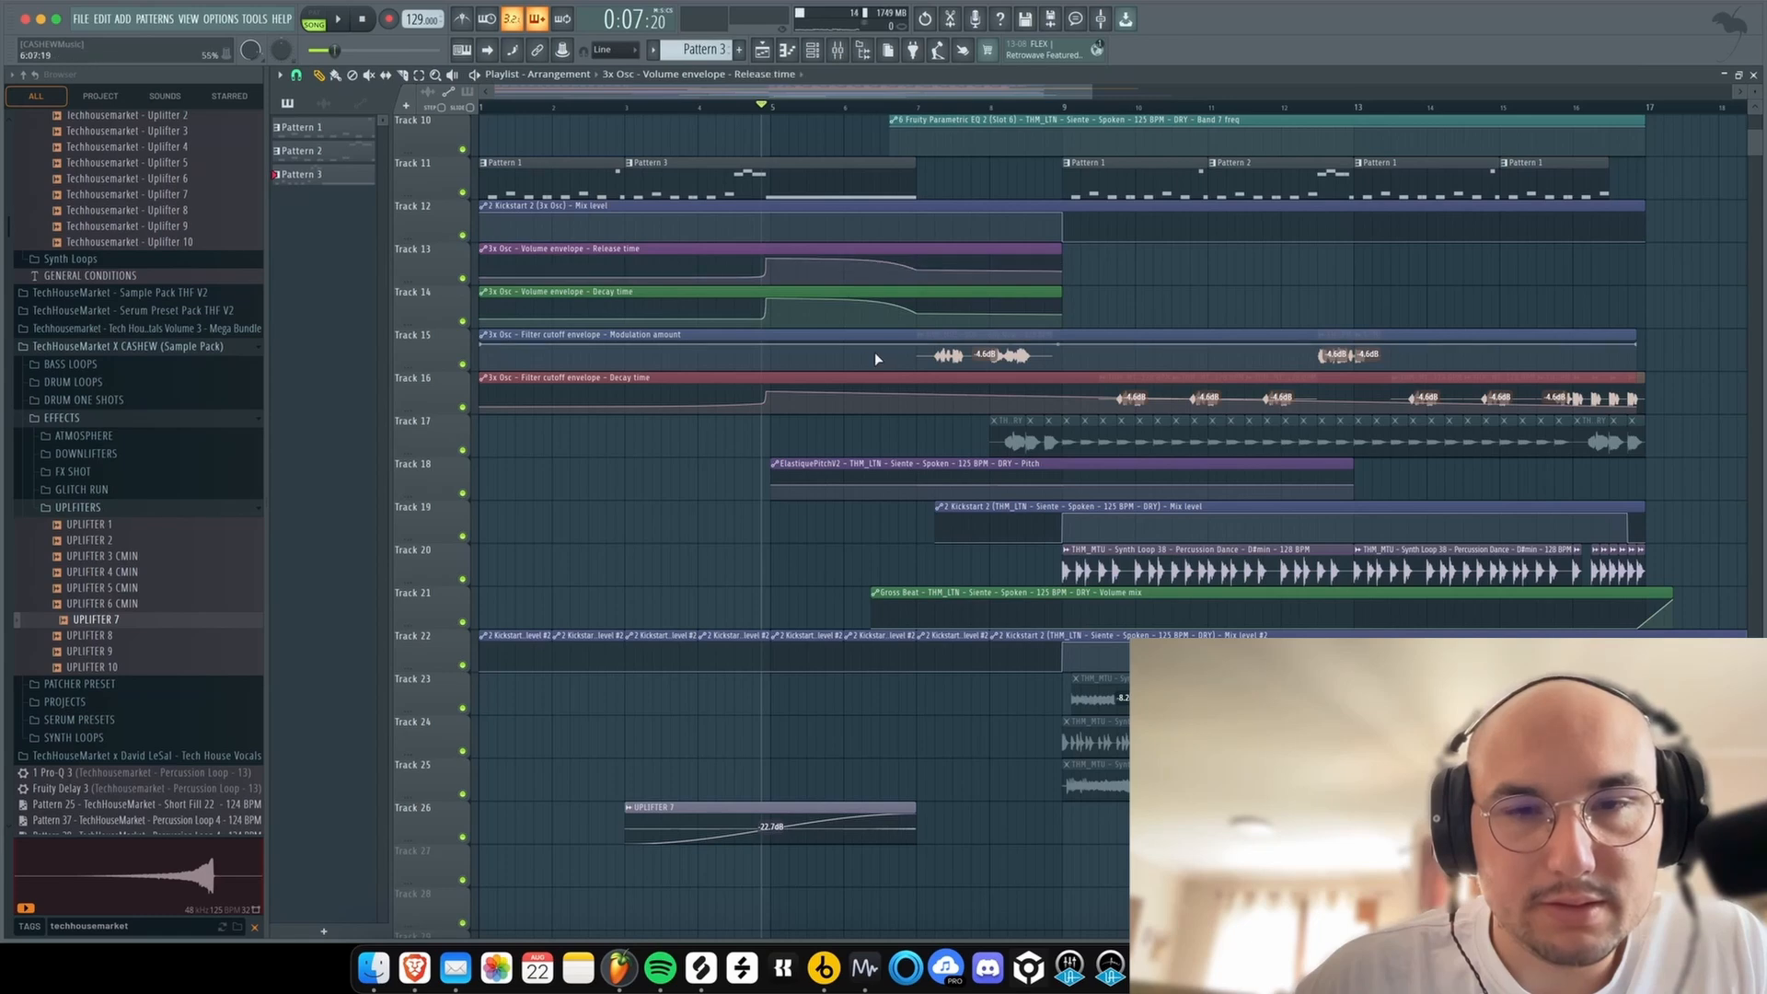
left_click(759, 344)
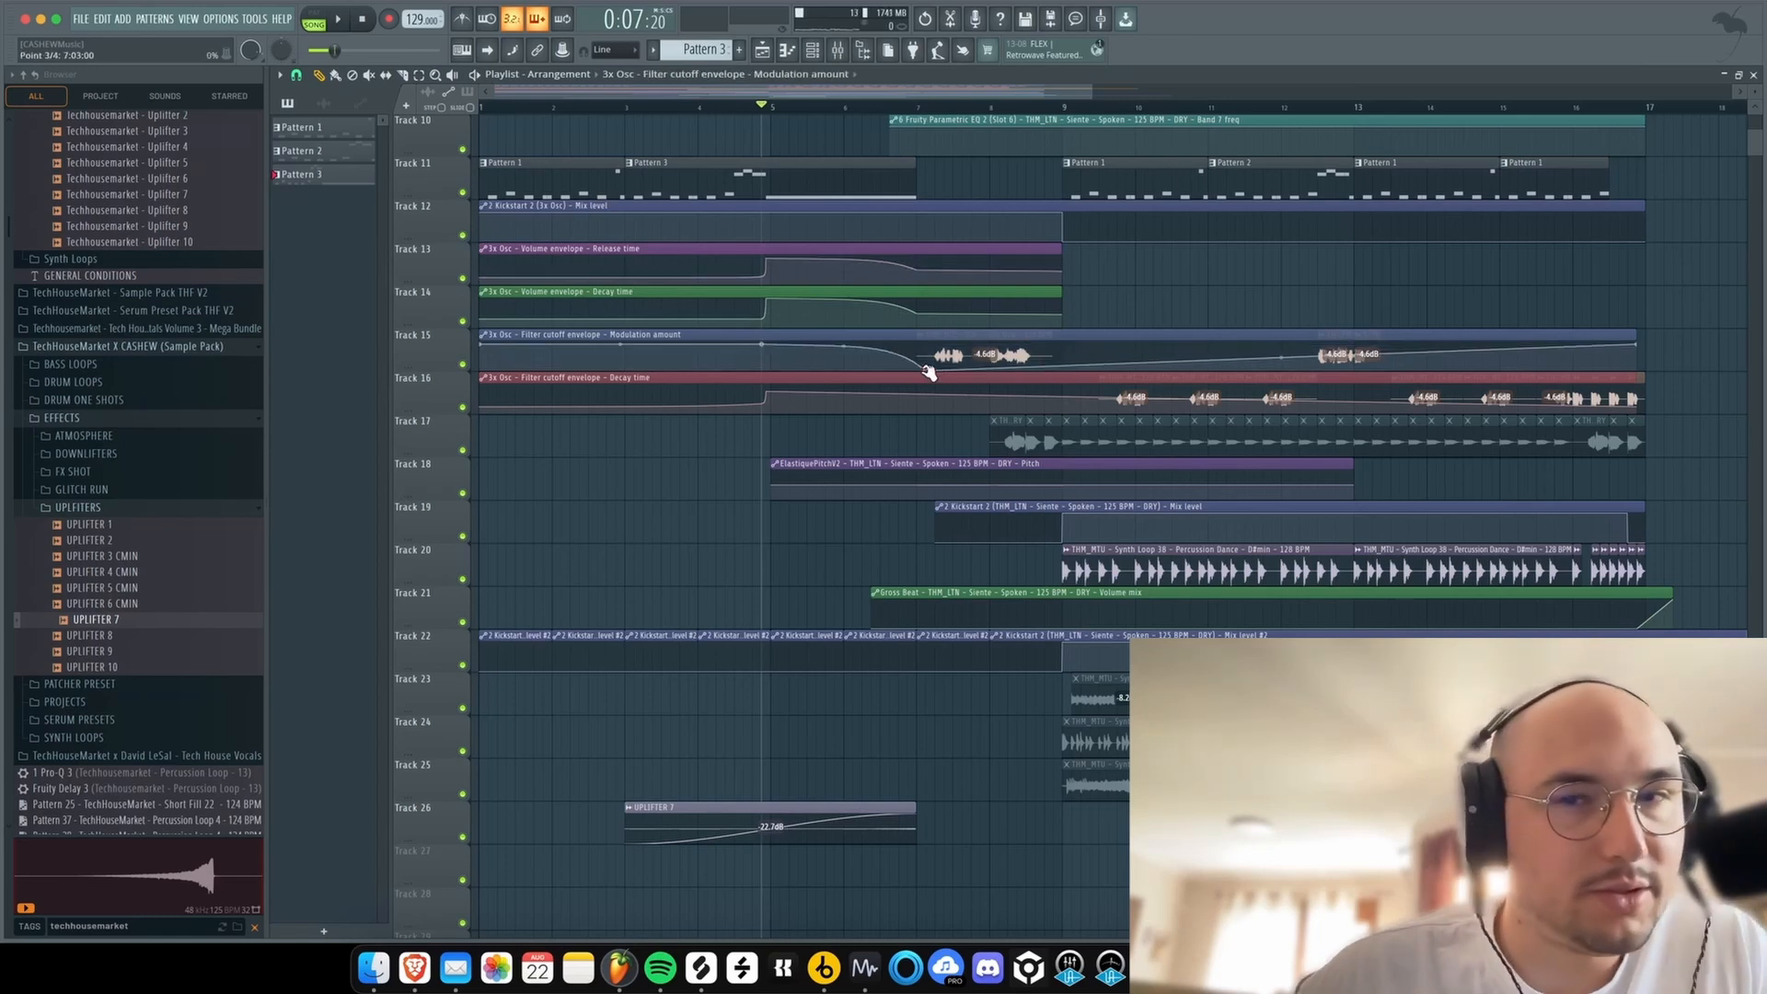
left_click_drag(929, 372, 918, 373)
- Lower the Everybody Now vocal clip at bar 7 to -8.2 dB
key("space")
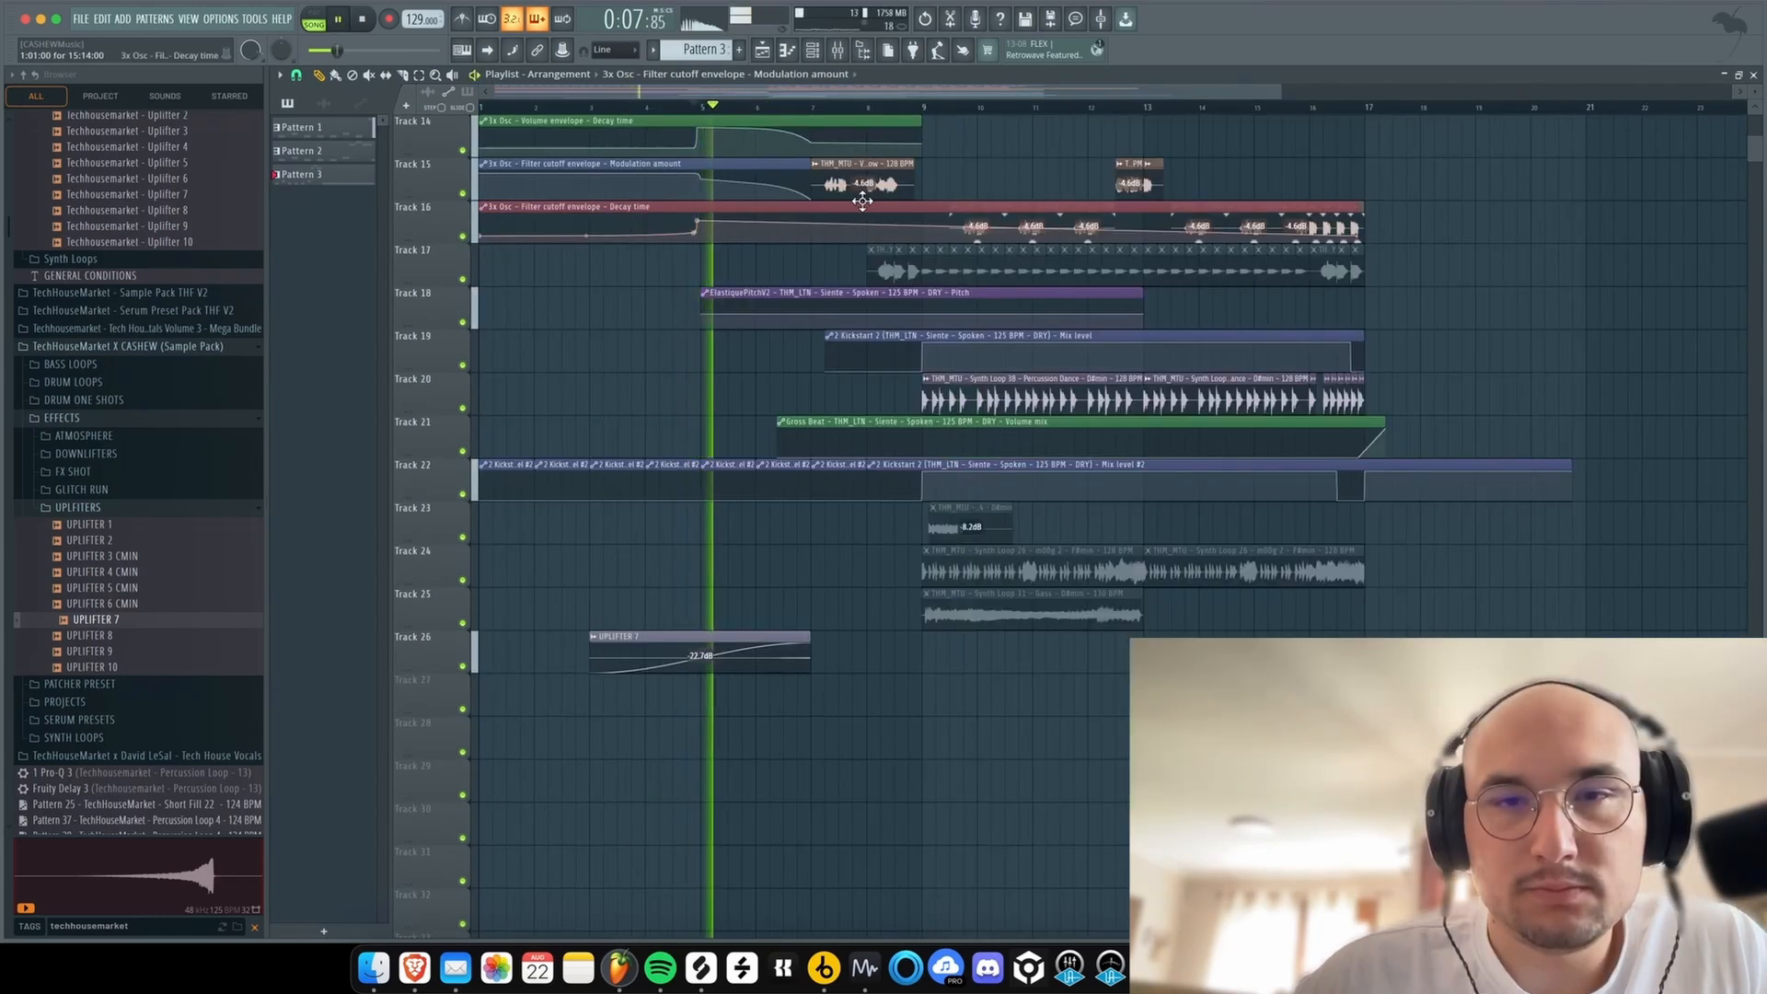
left_click_drag(863, 197, 863, 208)
key("space")
- Find Snare 1 among the Peak Hour Tech House one-shot snares and add it to the playlist
scroll(127, 290, "up", 5)
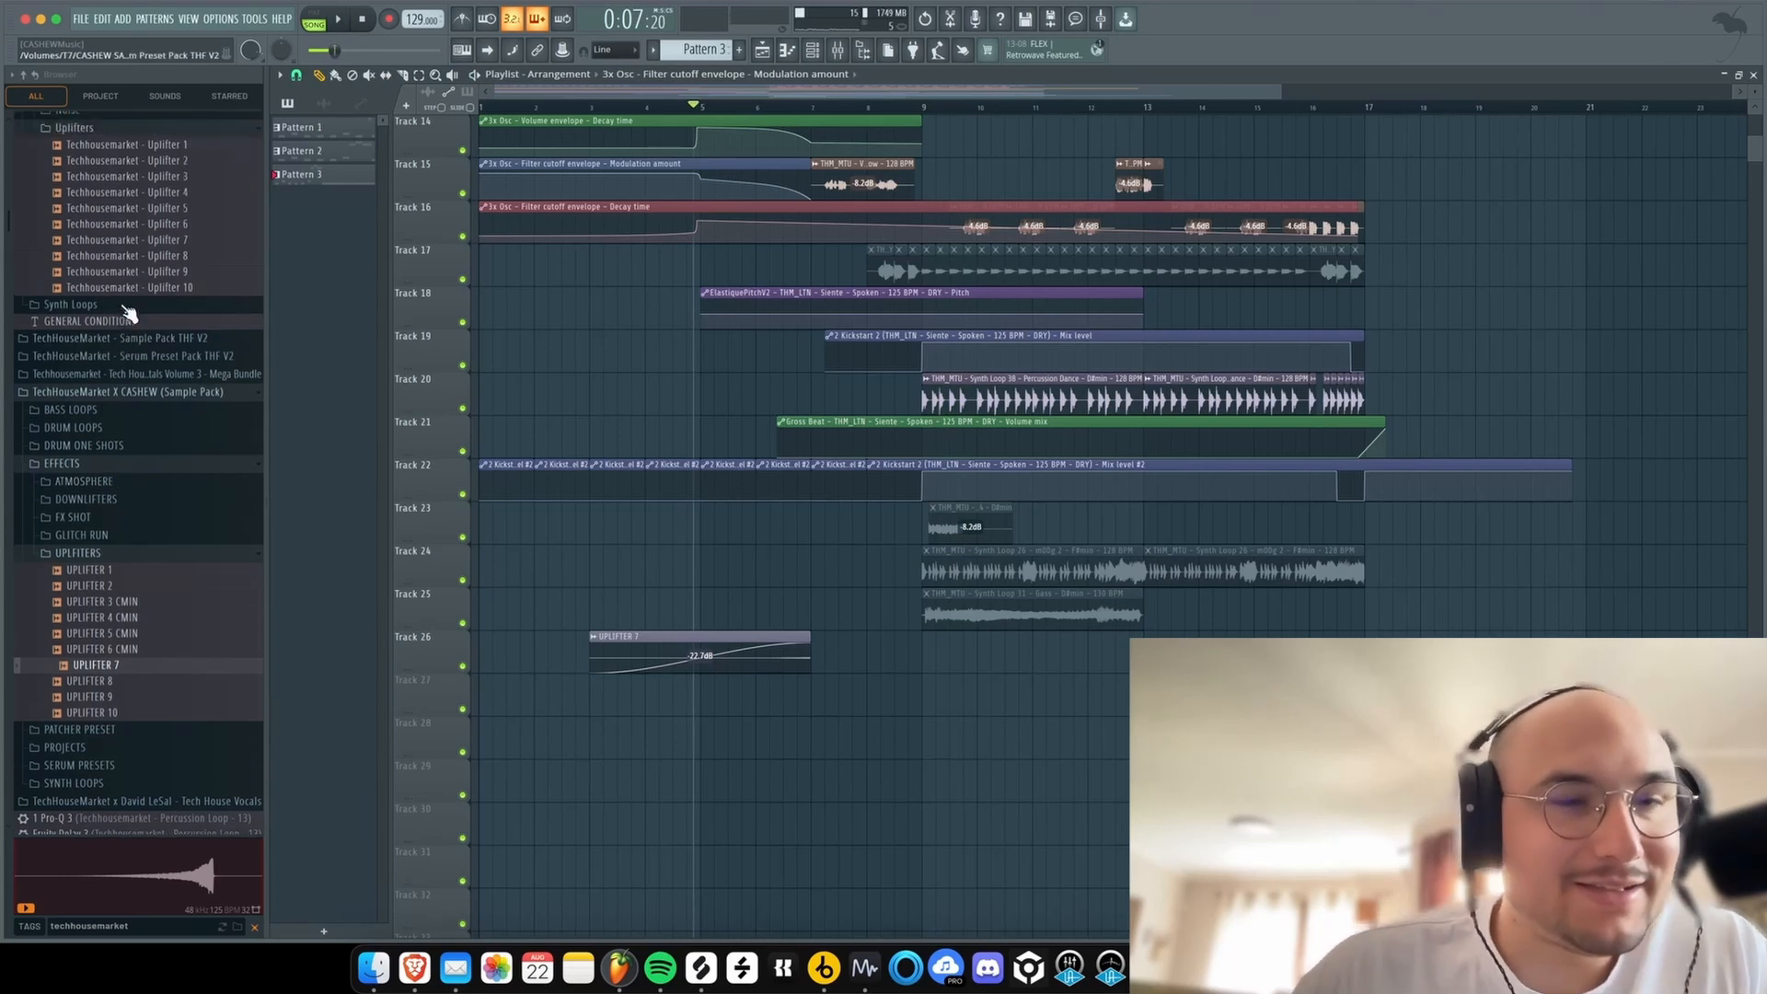
scroll(118, 256, "up", 15)
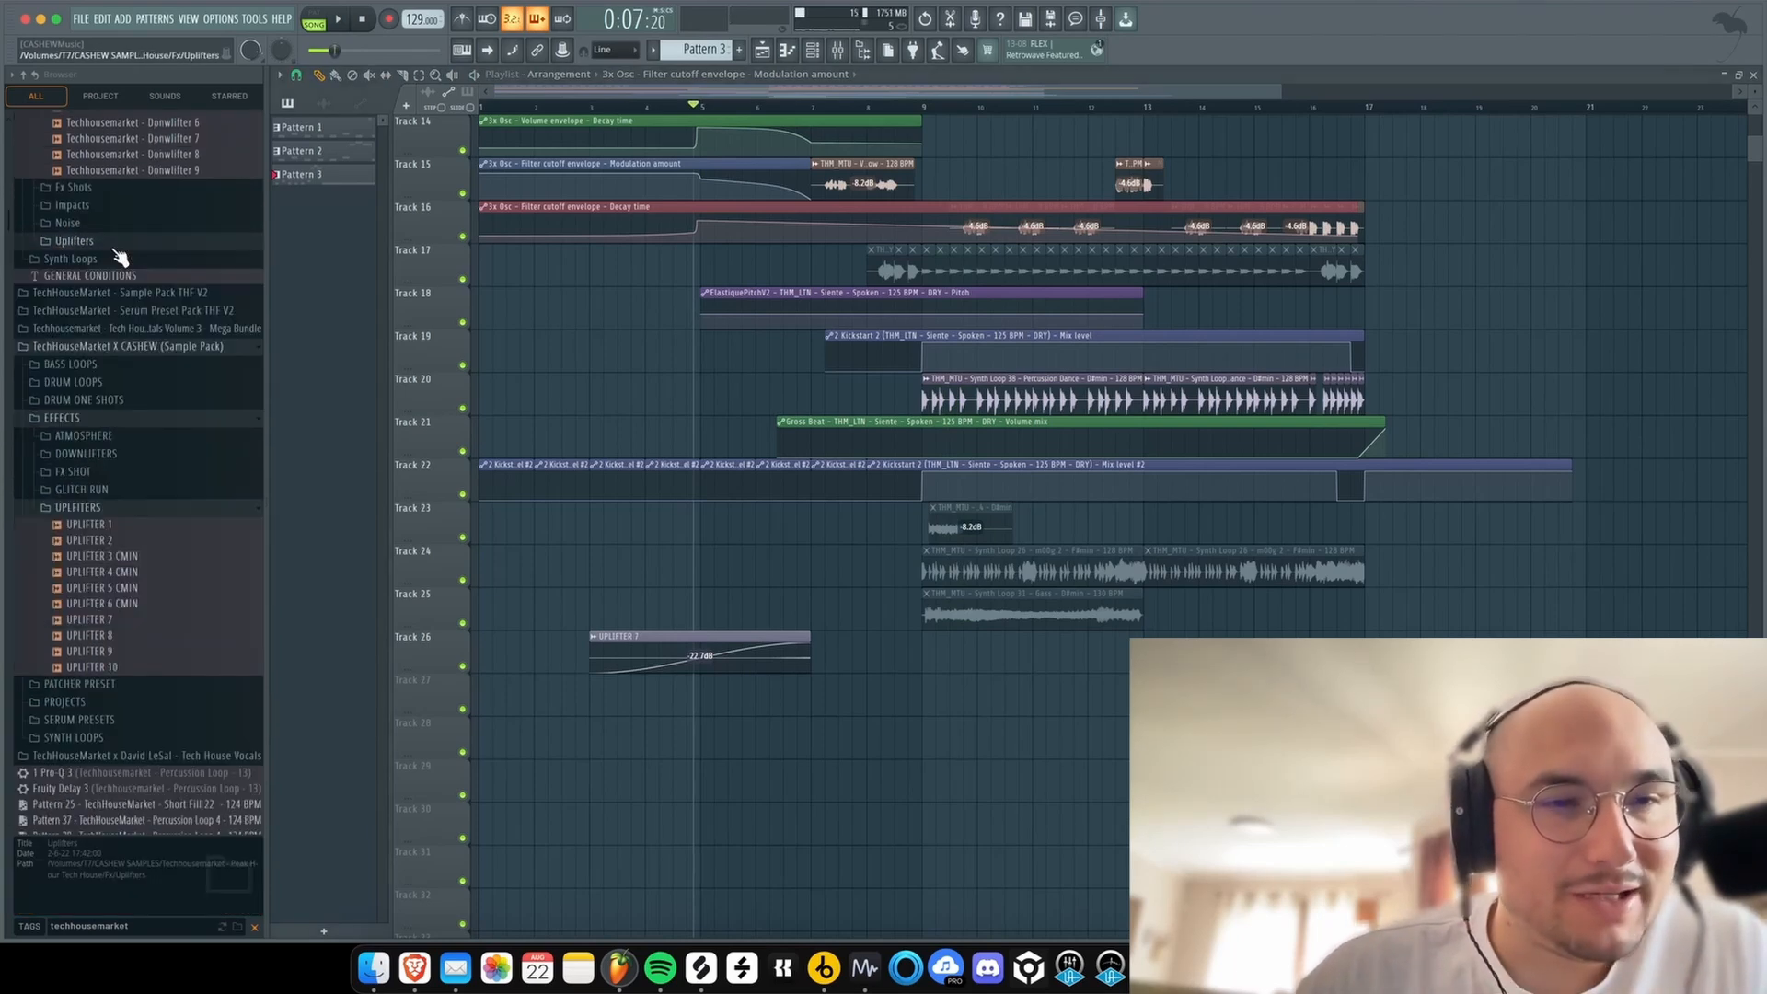
left_click(60, 521)
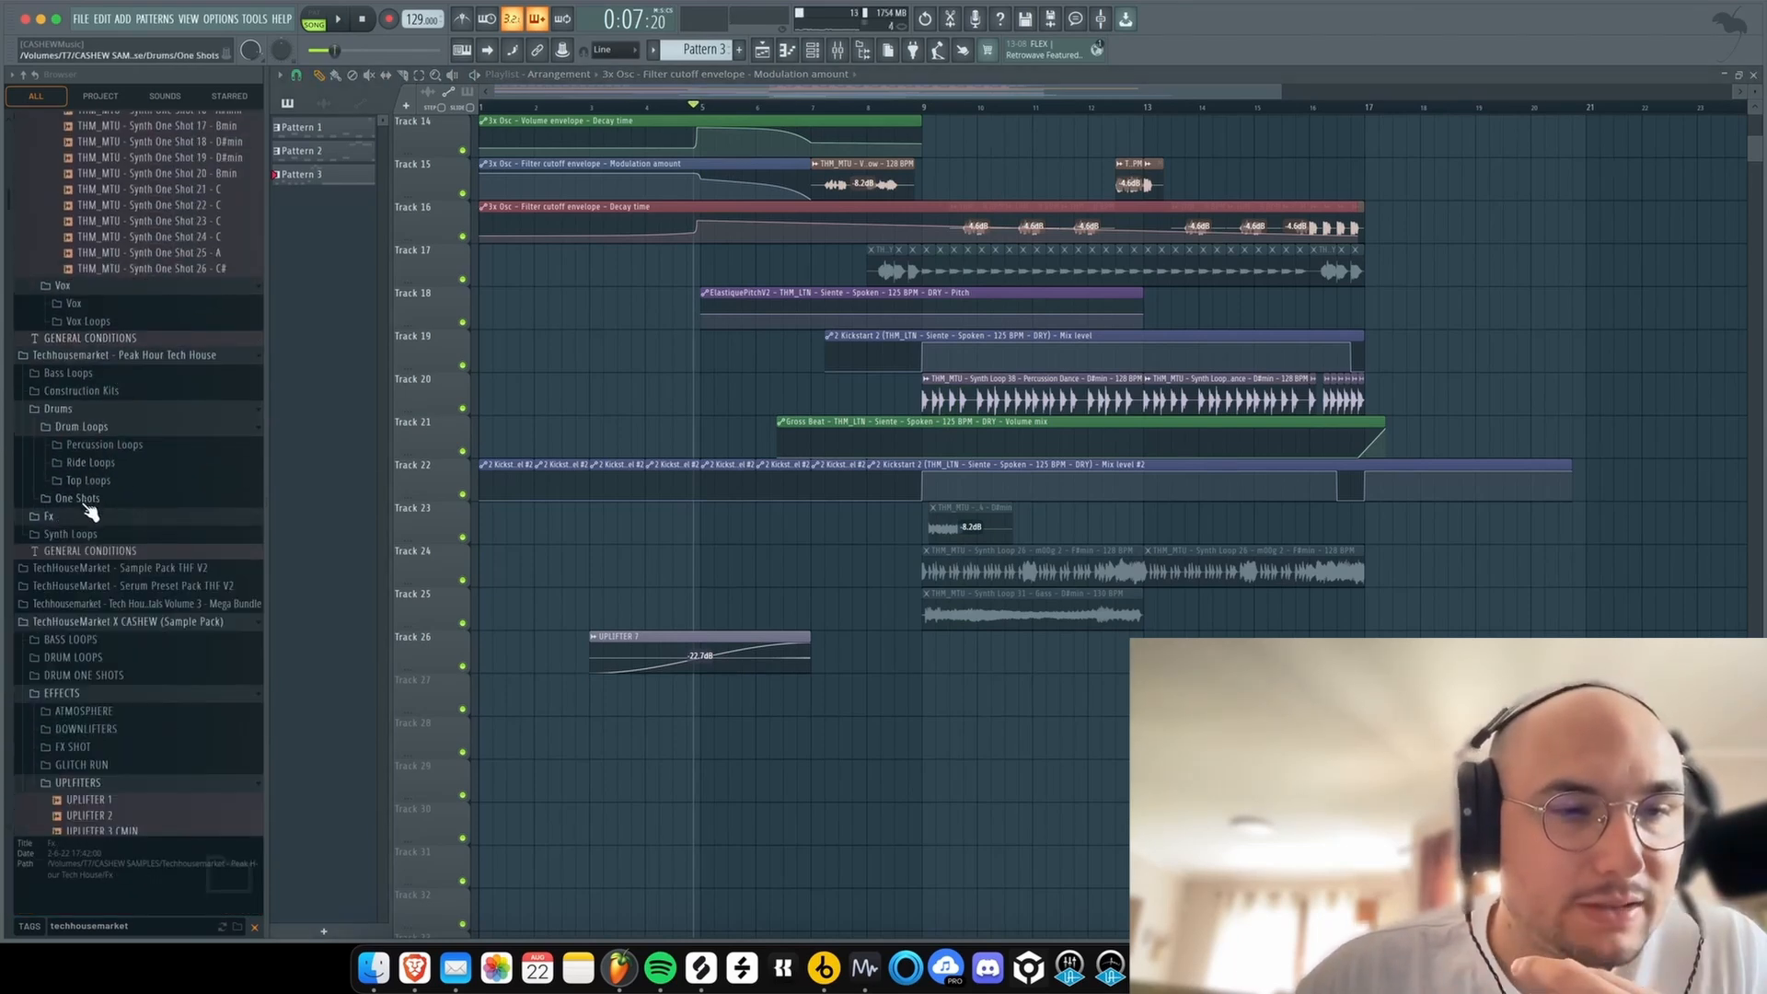
left_click(87, 500)
left_click(102, 517)
left_click(107, 568)
left_click(116, 545)
left_click(117, 561)
left_click_drag(118, 543, 734, 409)
- Repeat the Snare 1 hit on Track 11 as four half-beat-spaced hits in the second half of bar 8
scroll(810, 332, "up", 6)
scroll(1268, 274, "up", 7)
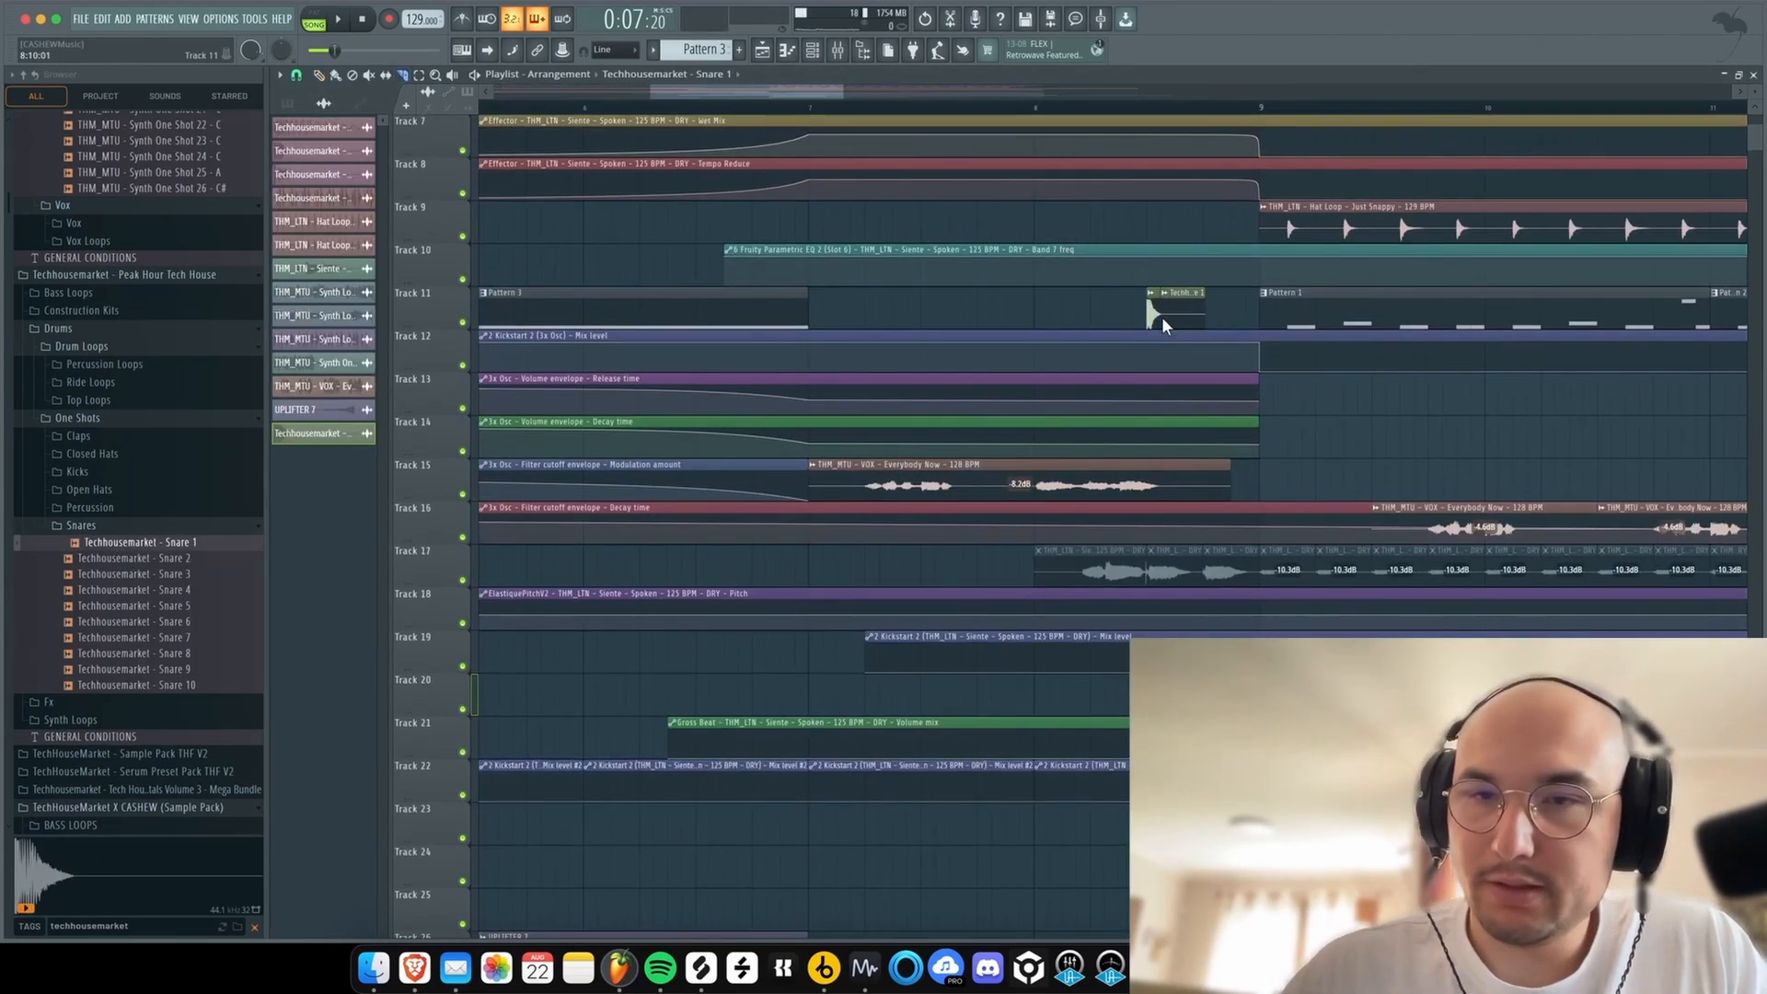
left_click(1180, 313)
left_click(1208, 313)
left_click(1237, 313)
key("space")
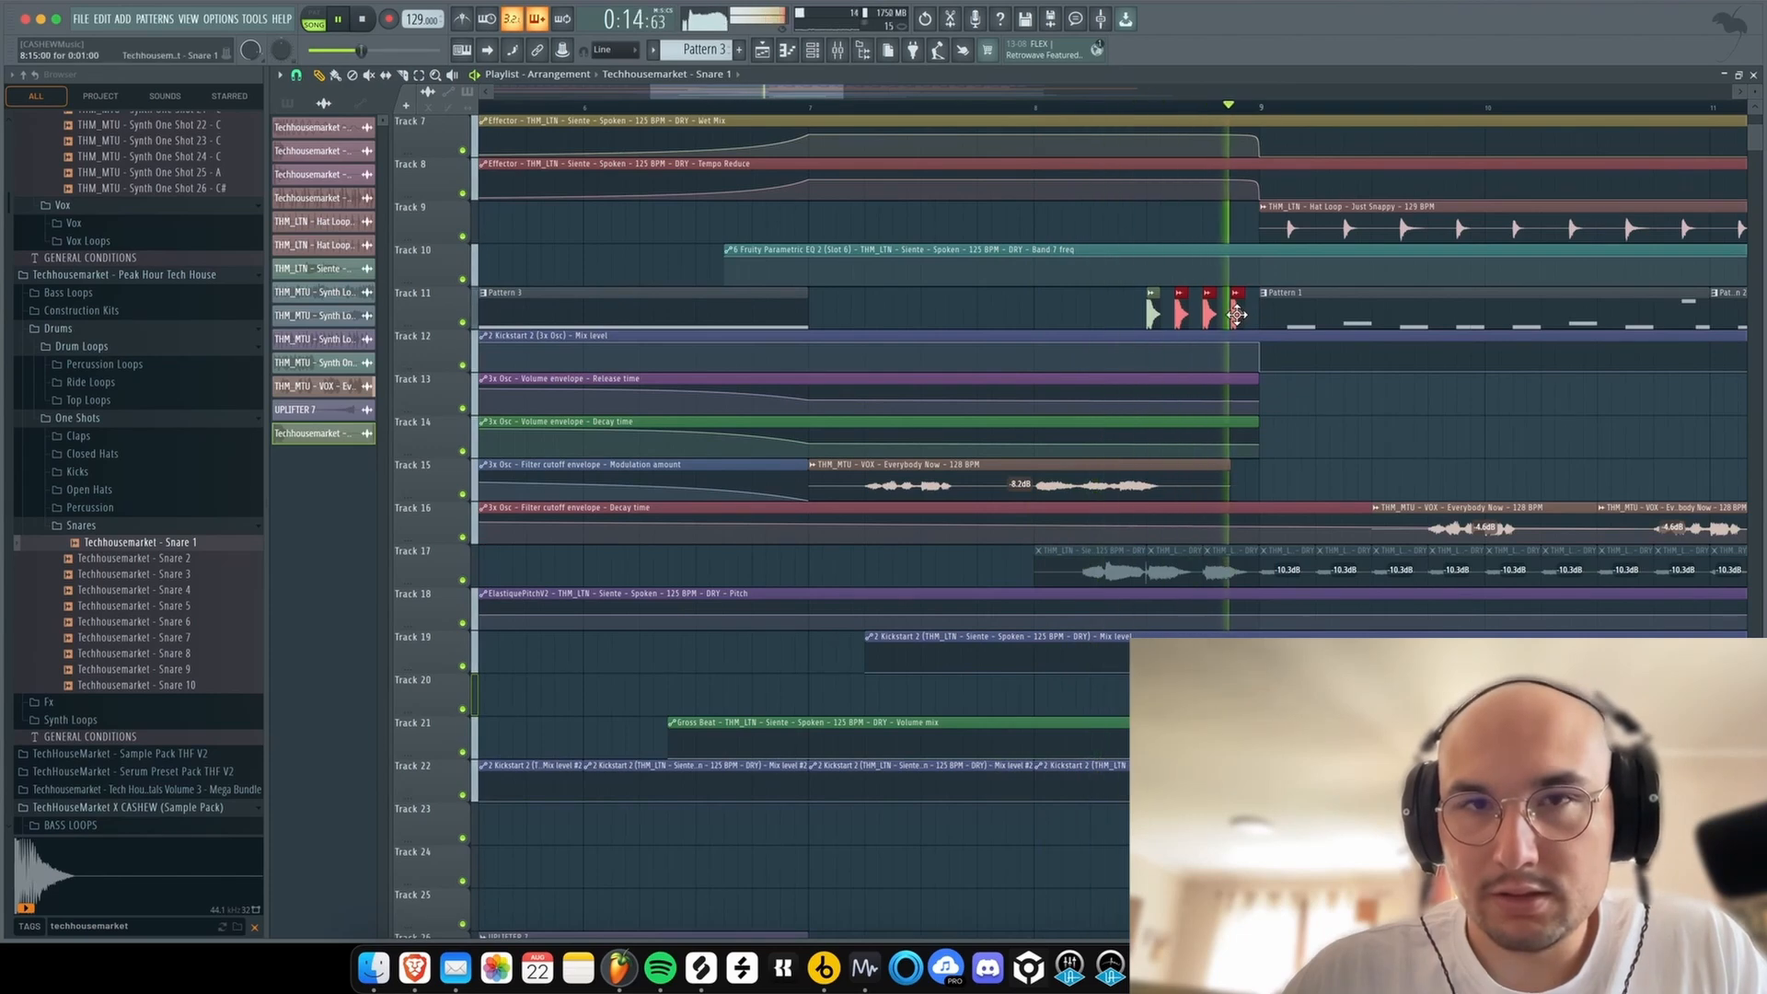
- Route the Snare 1 channel to mixer track 10 and lower its mixer level
double_click(1234, 315)
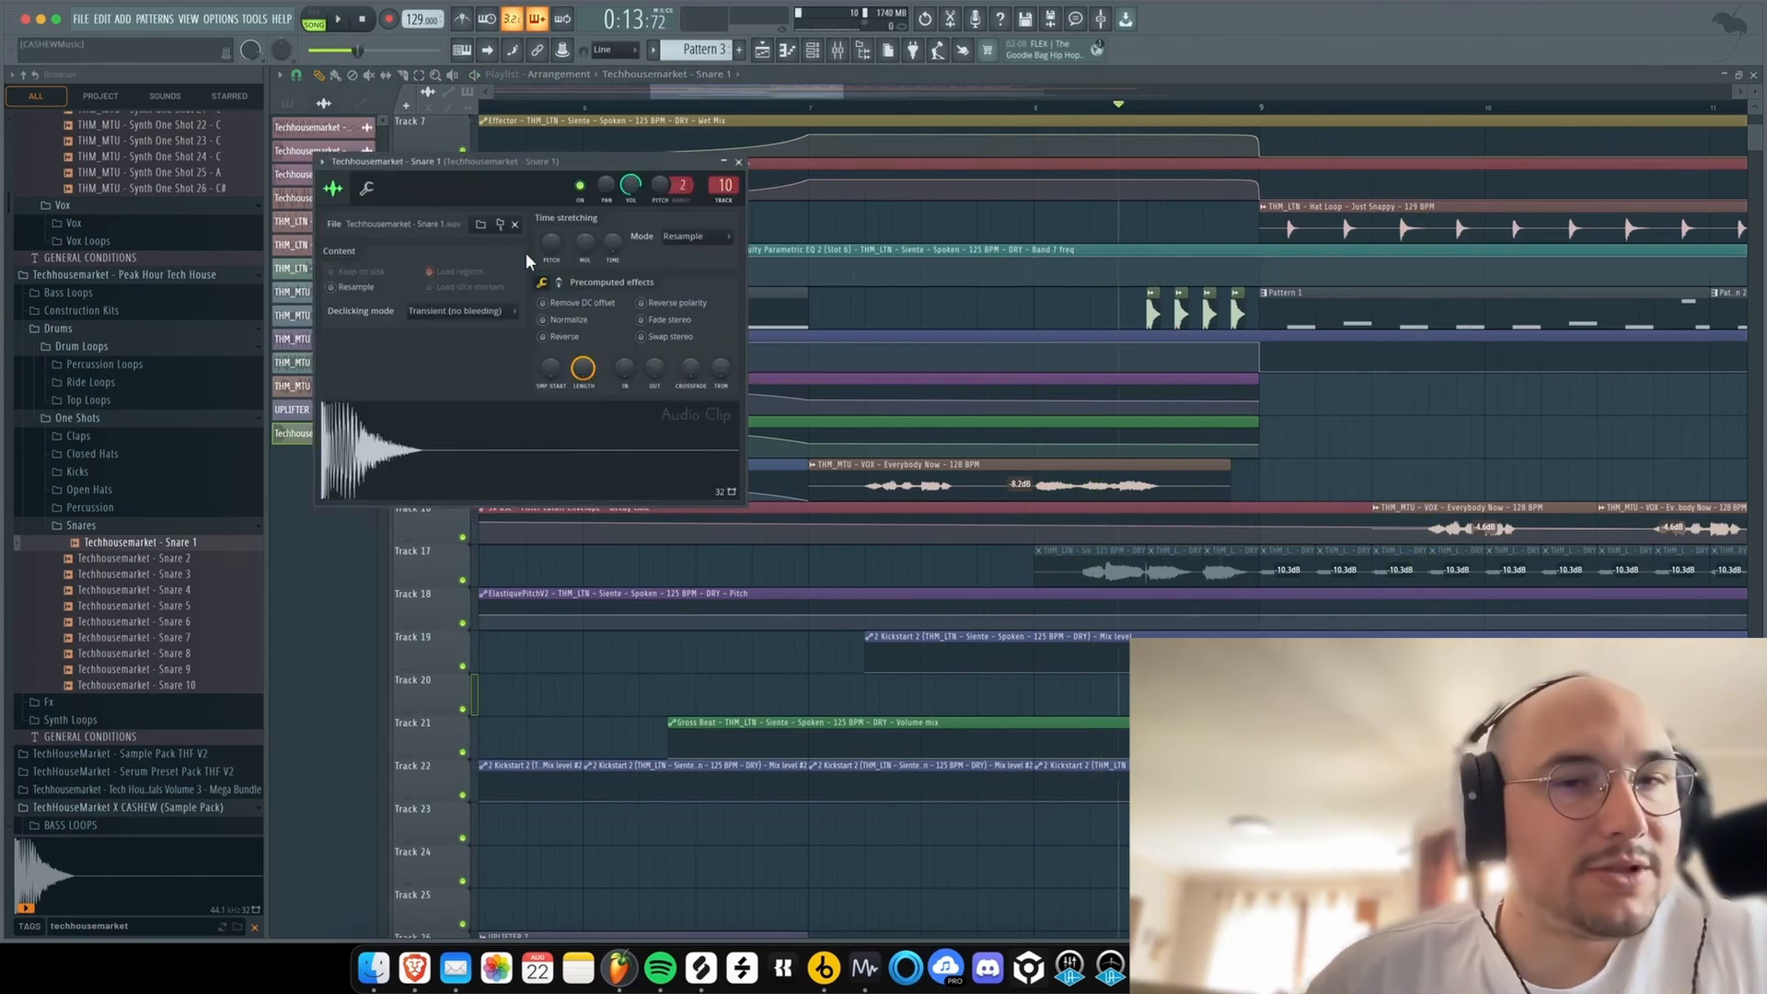
left_click(838, 52)
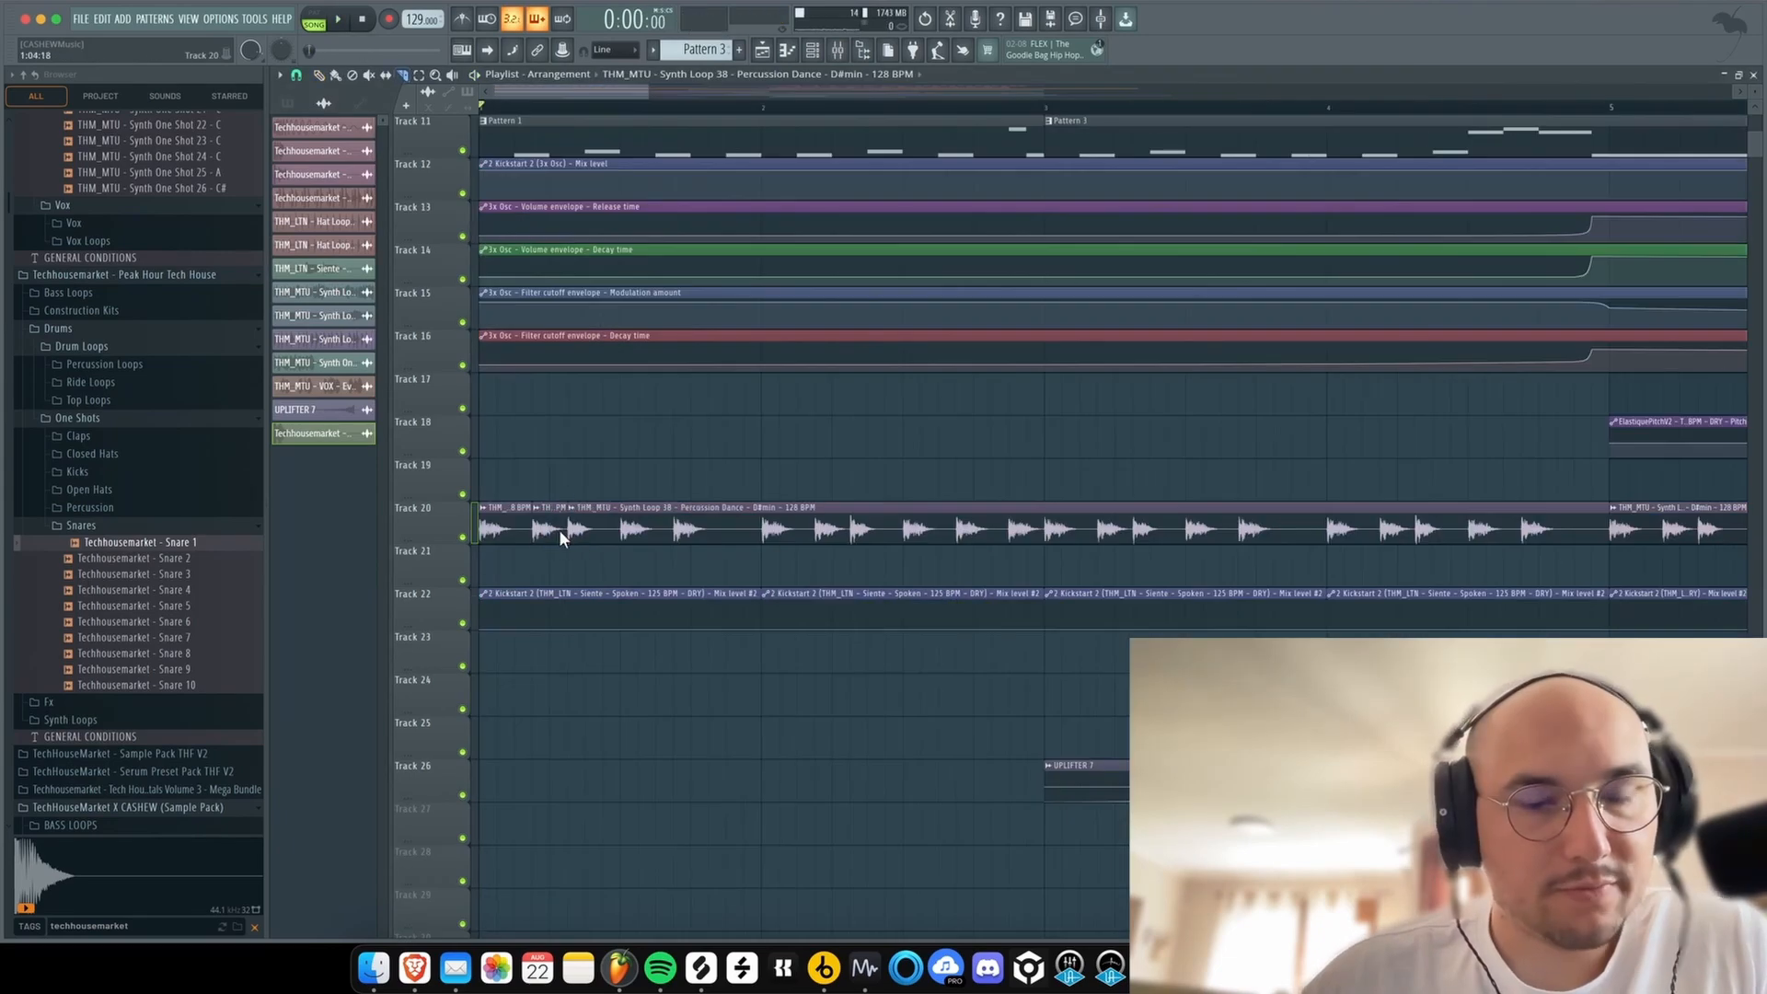
- Repeat a single hit cut from the Synth Loop 38 percussion clip once per bar on Track 20 through the intro
key("space")
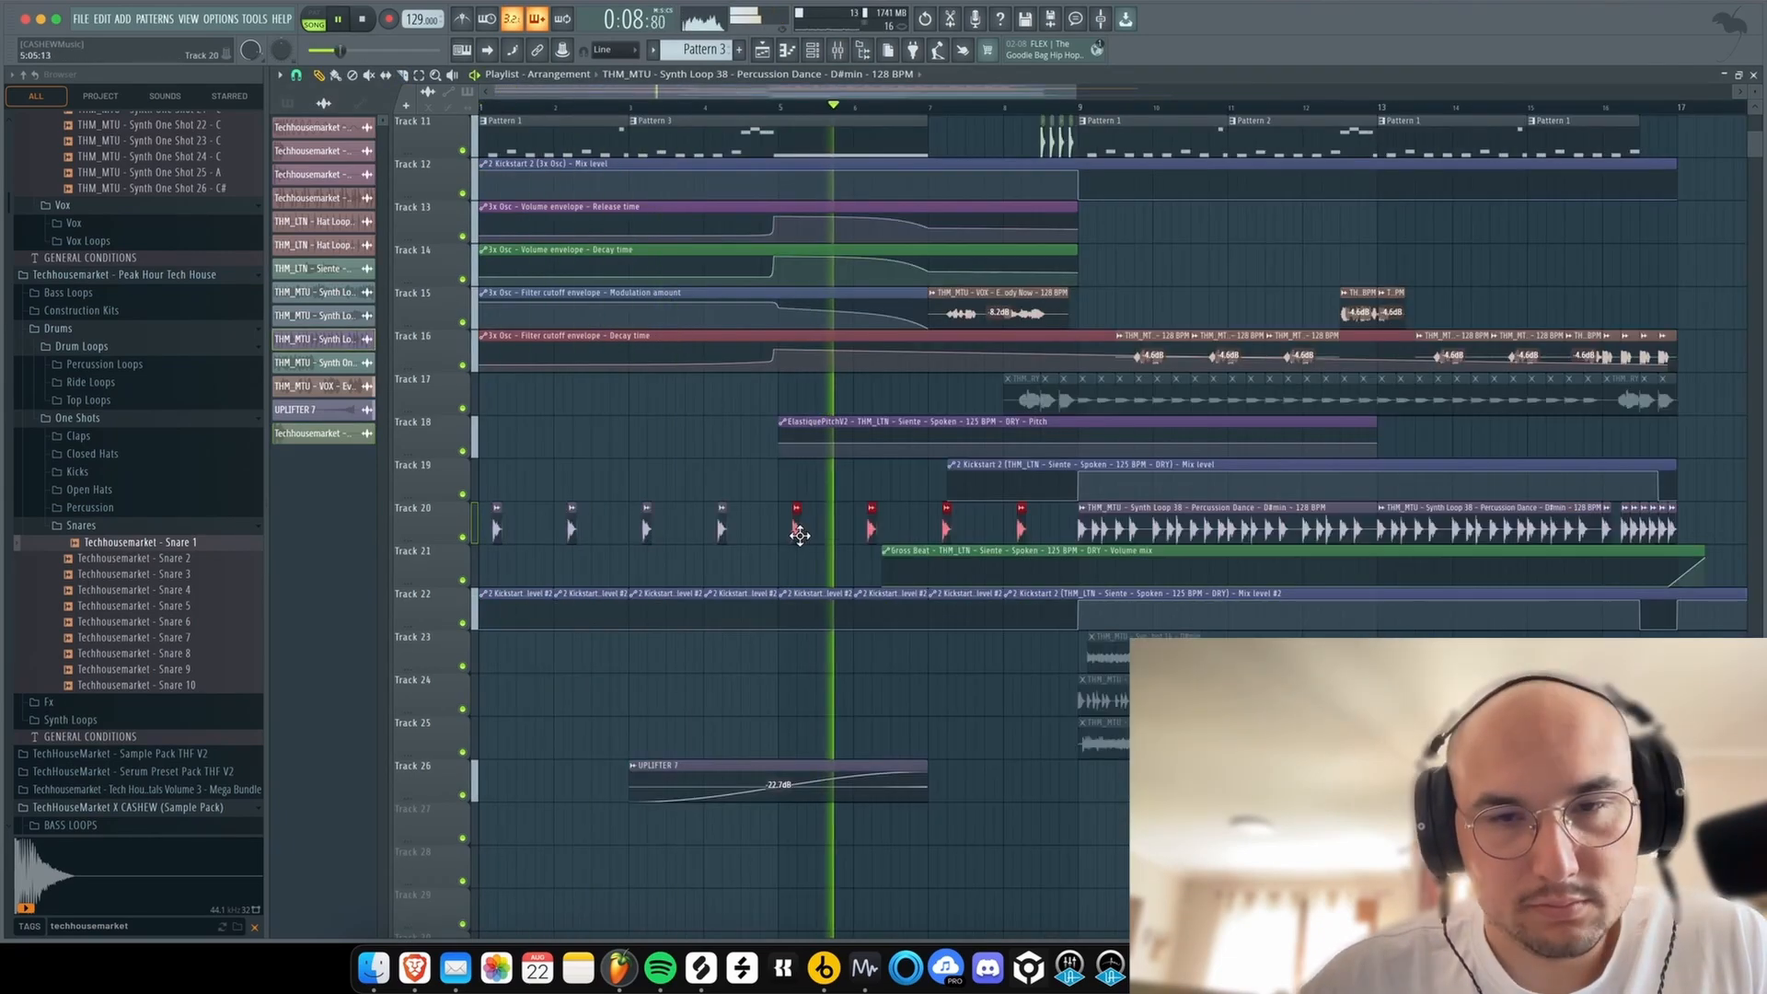
scroll(1033, 560, "up", 2, "ctrl")
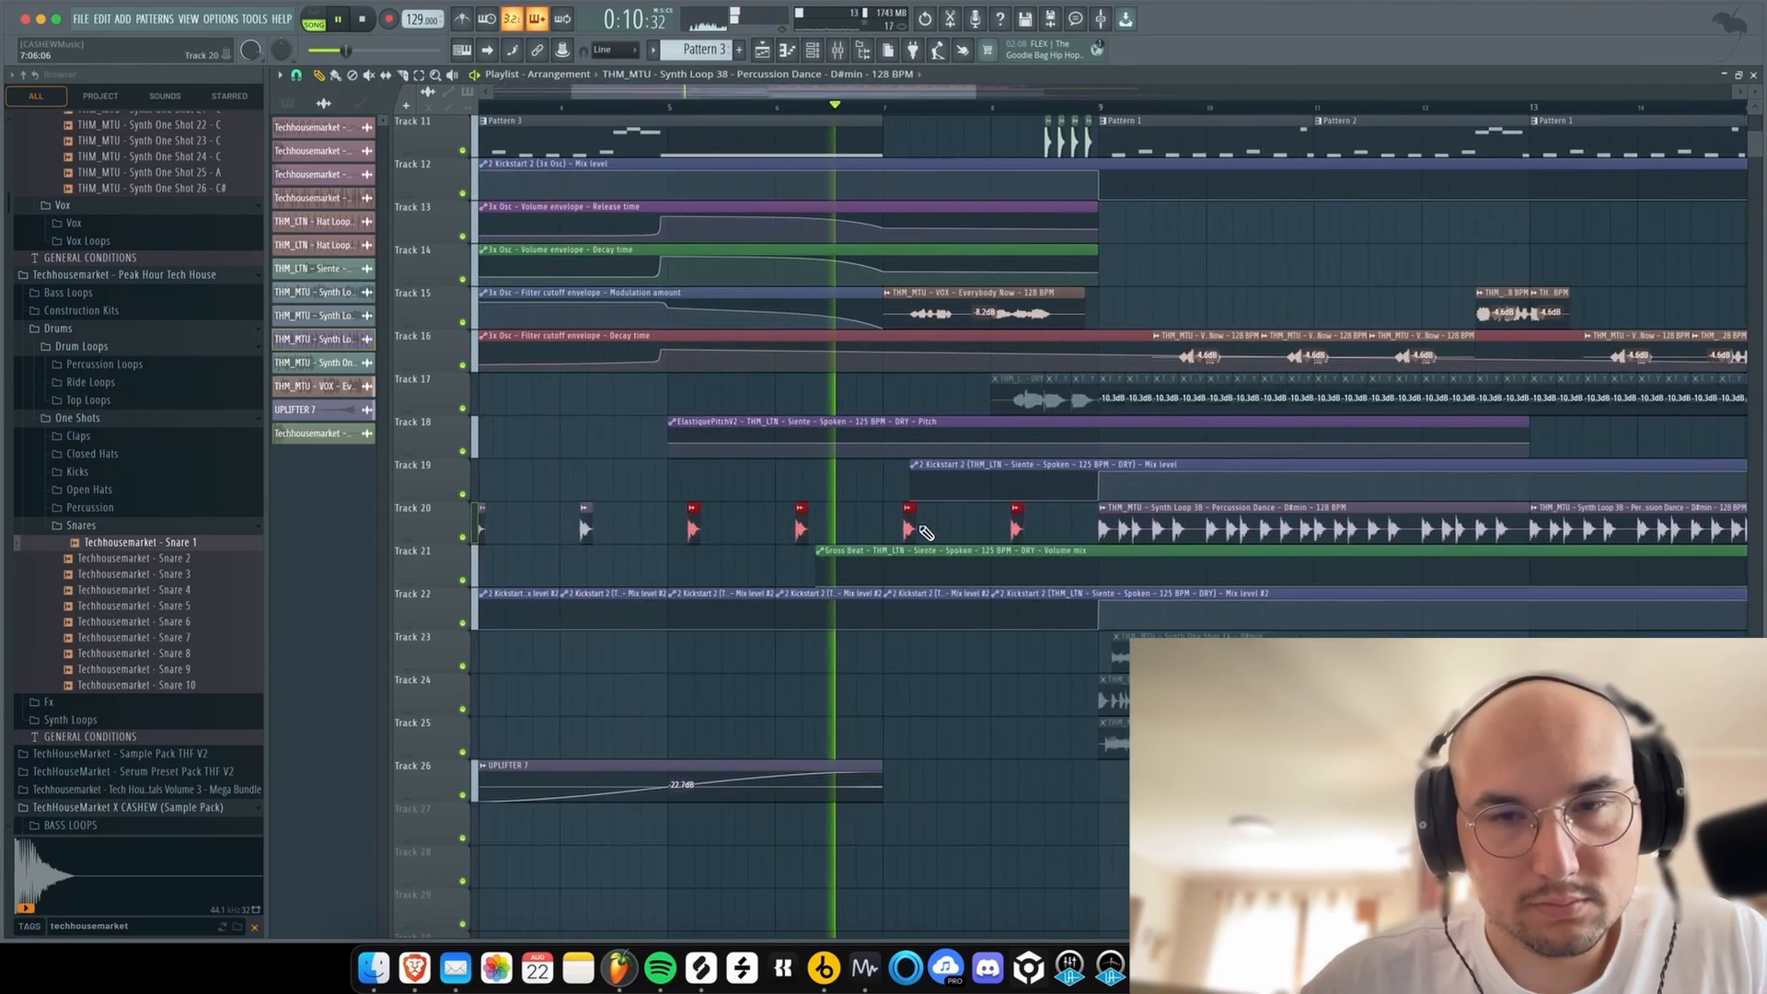
- Load Endless Smile into the first effect slot of the Master mixer track
key("F9")
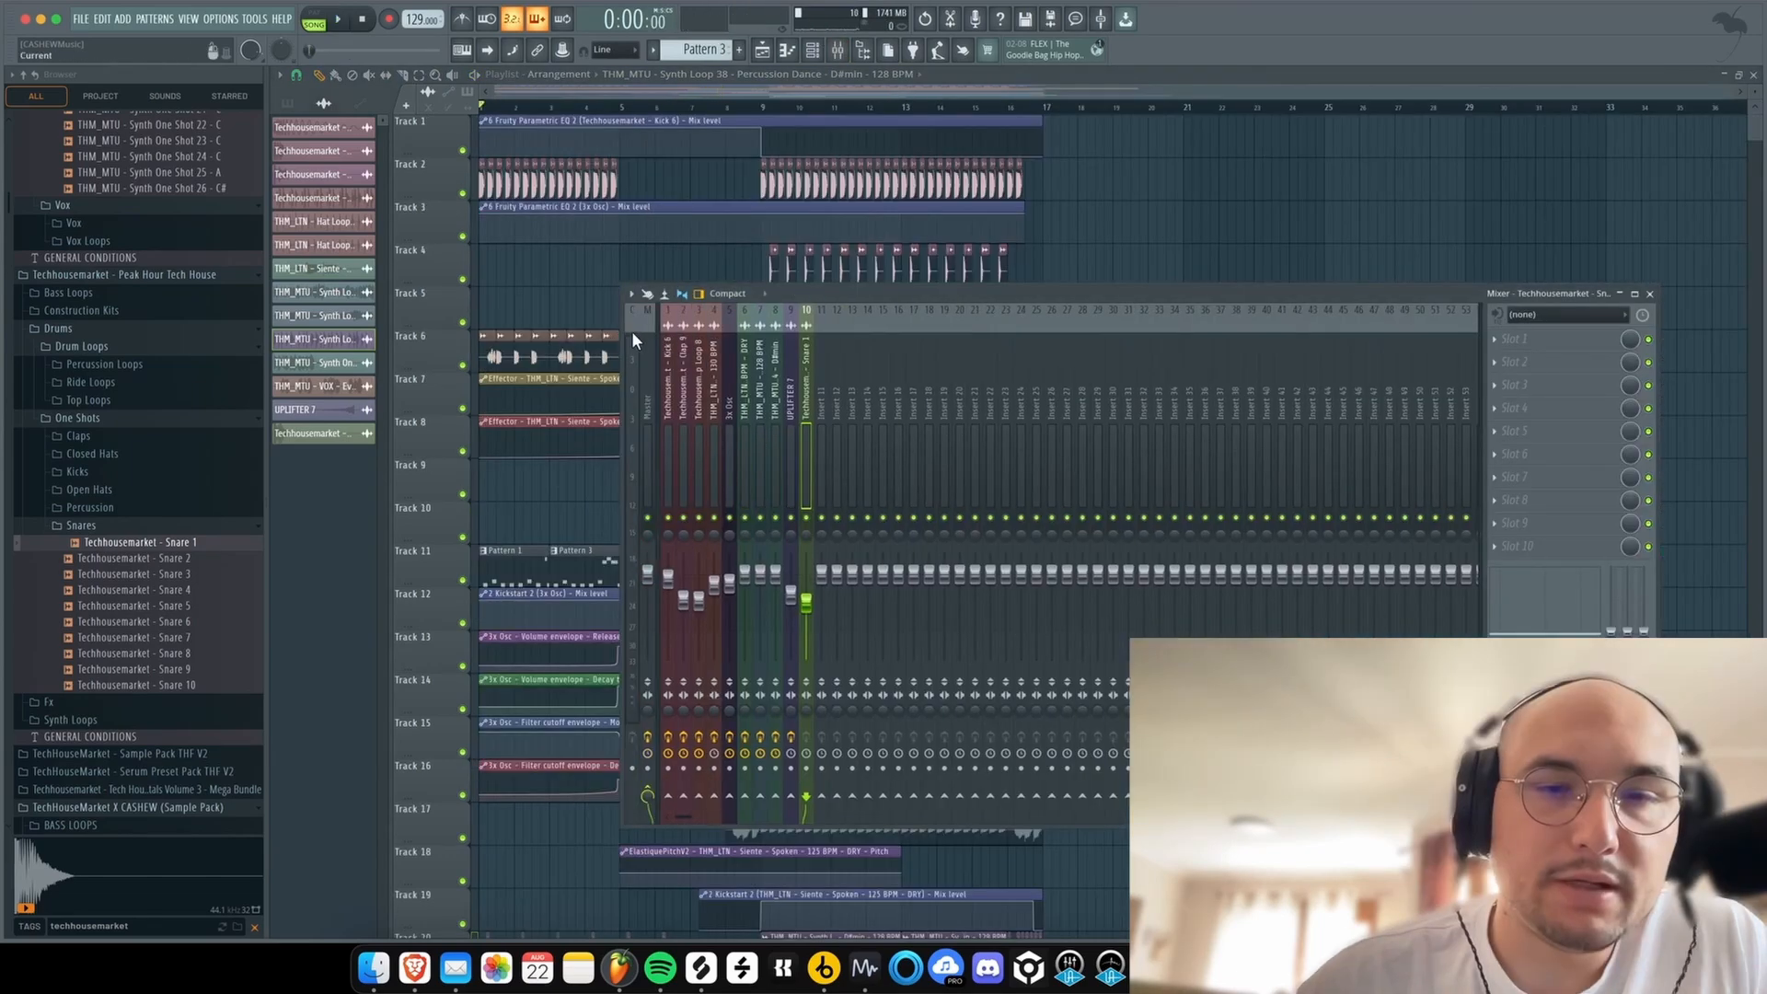
left_click(637, 329)
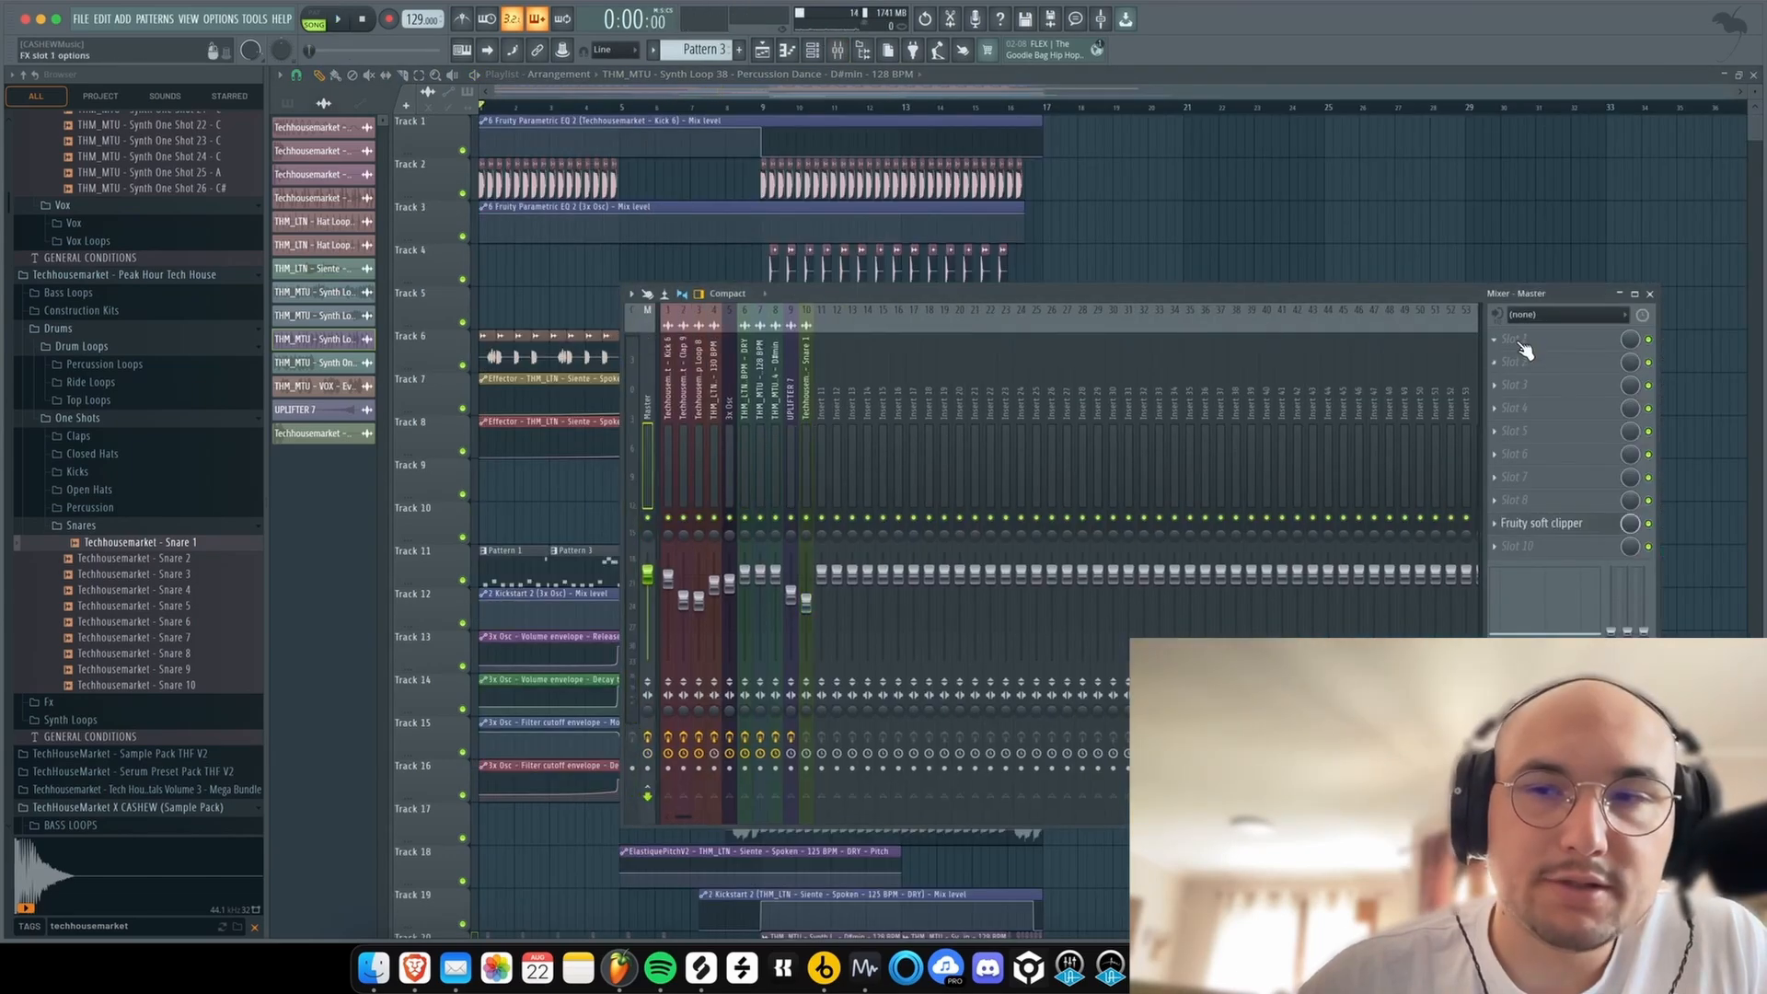
left_click(1526, 351)
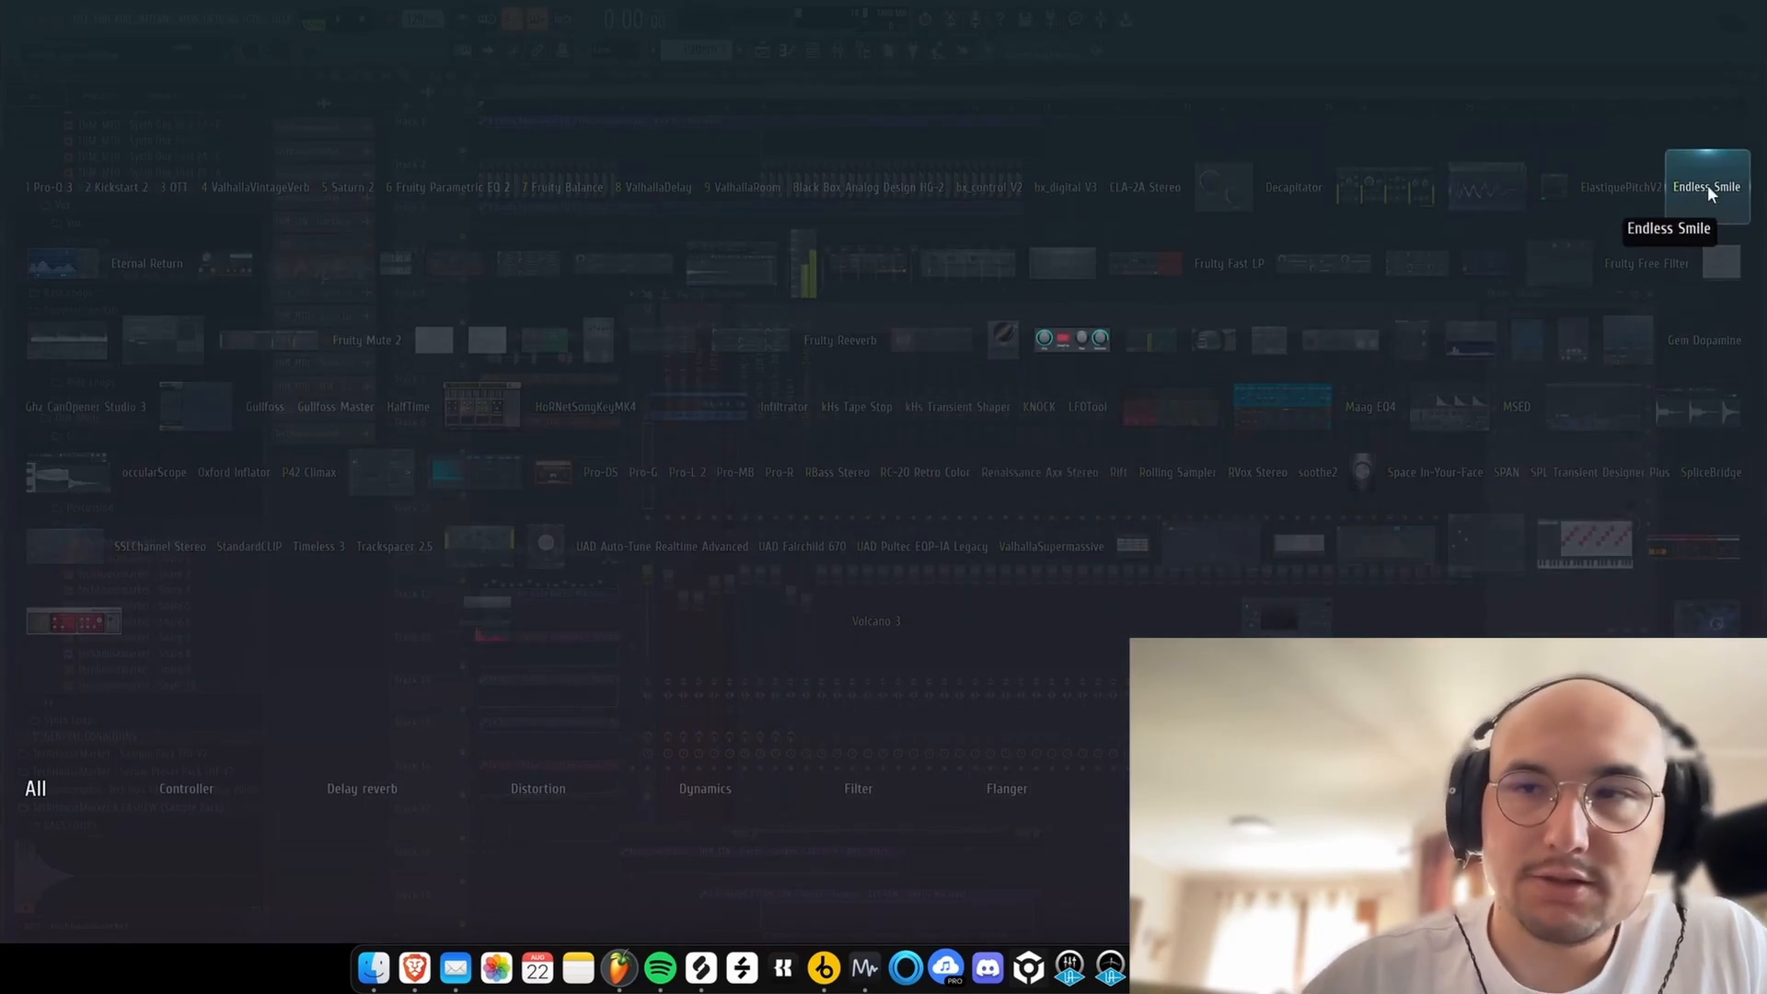
left_click(1708, 194)
- Automate the Endless Smile intensity on the master so it rises gently to bar 7 and falls away before the drop
key("space")
left_click_drag(581, 124, 589, 48)
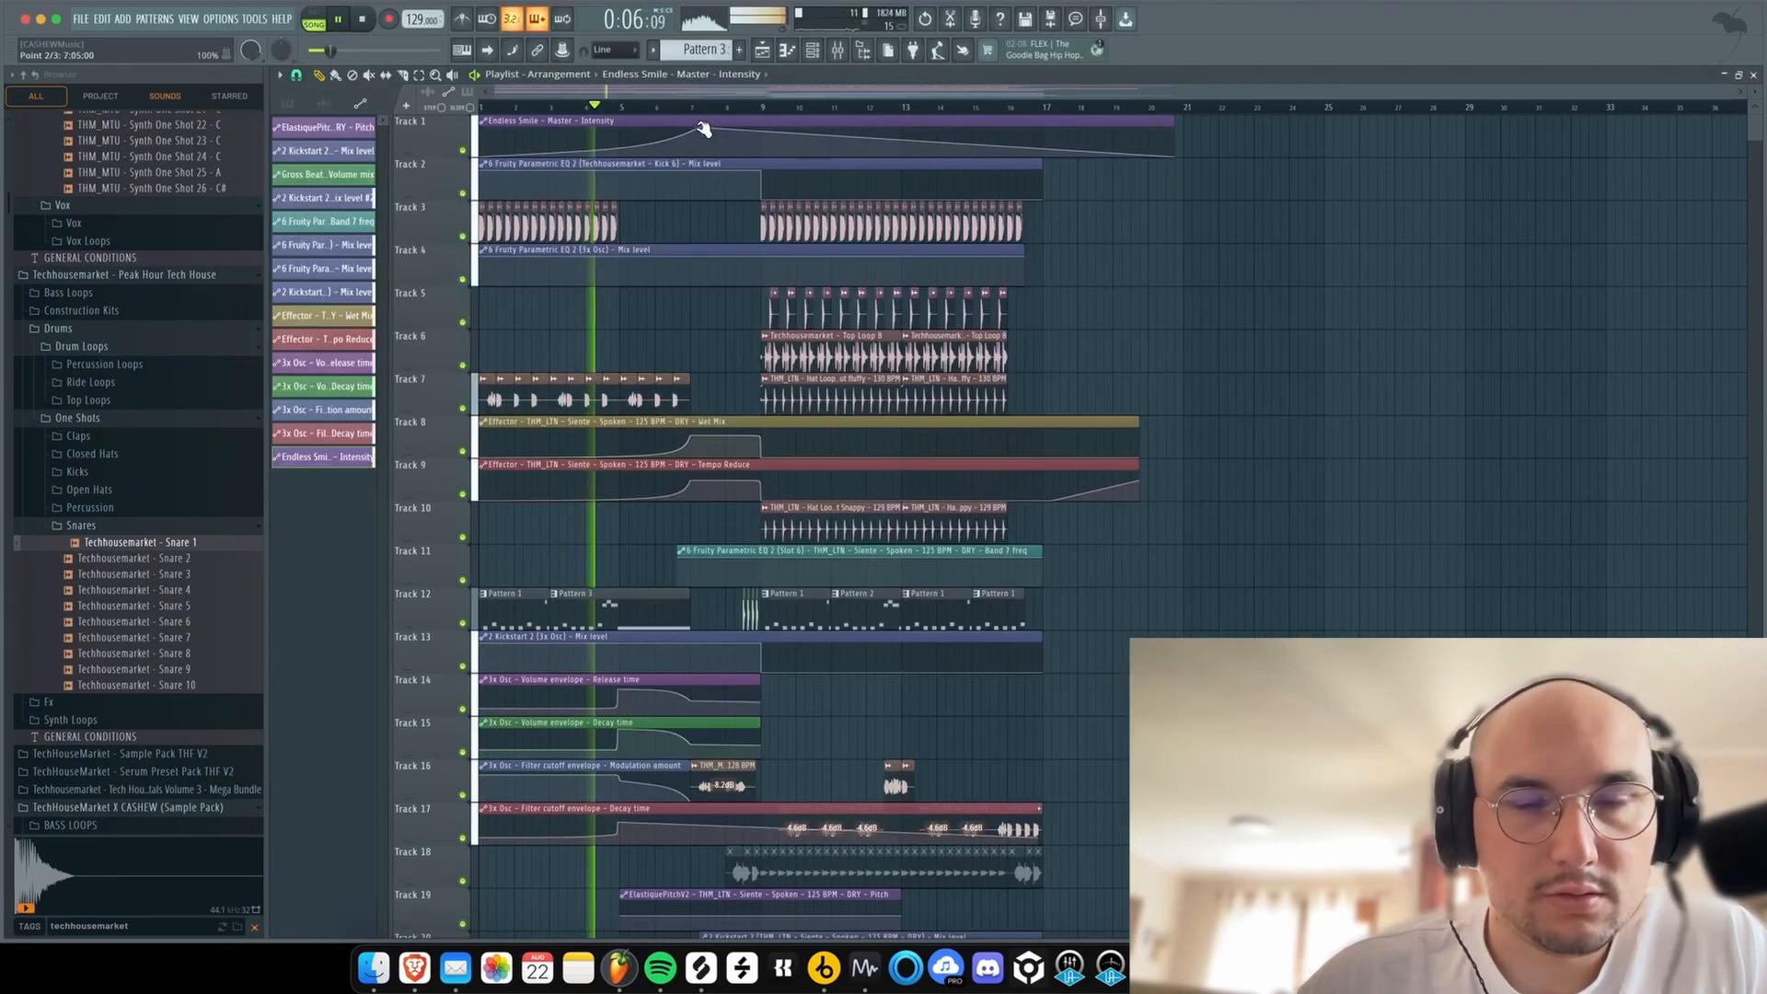
mouse_move(702, 126)
left_mouse_down()
mouse_move(725, 135)
mouse_move(673, 145)
left_mouse_up()
scroll(726, 134, "up", 4)
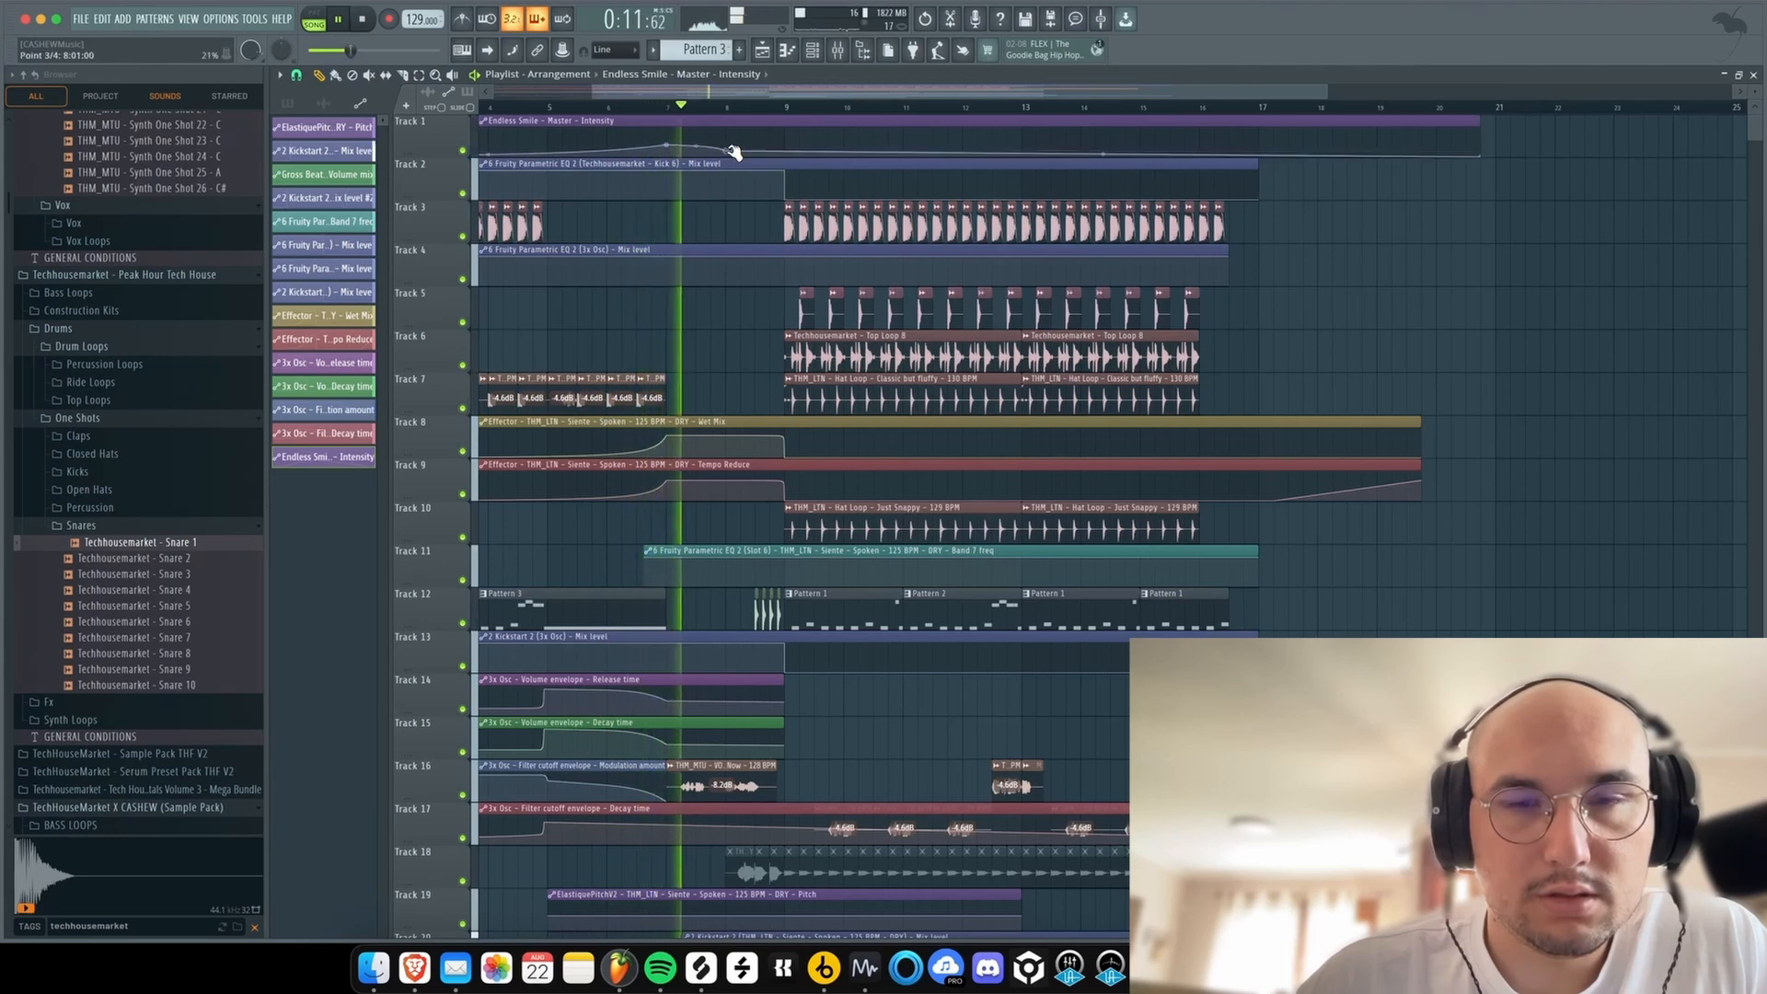
right_click(789, 149)
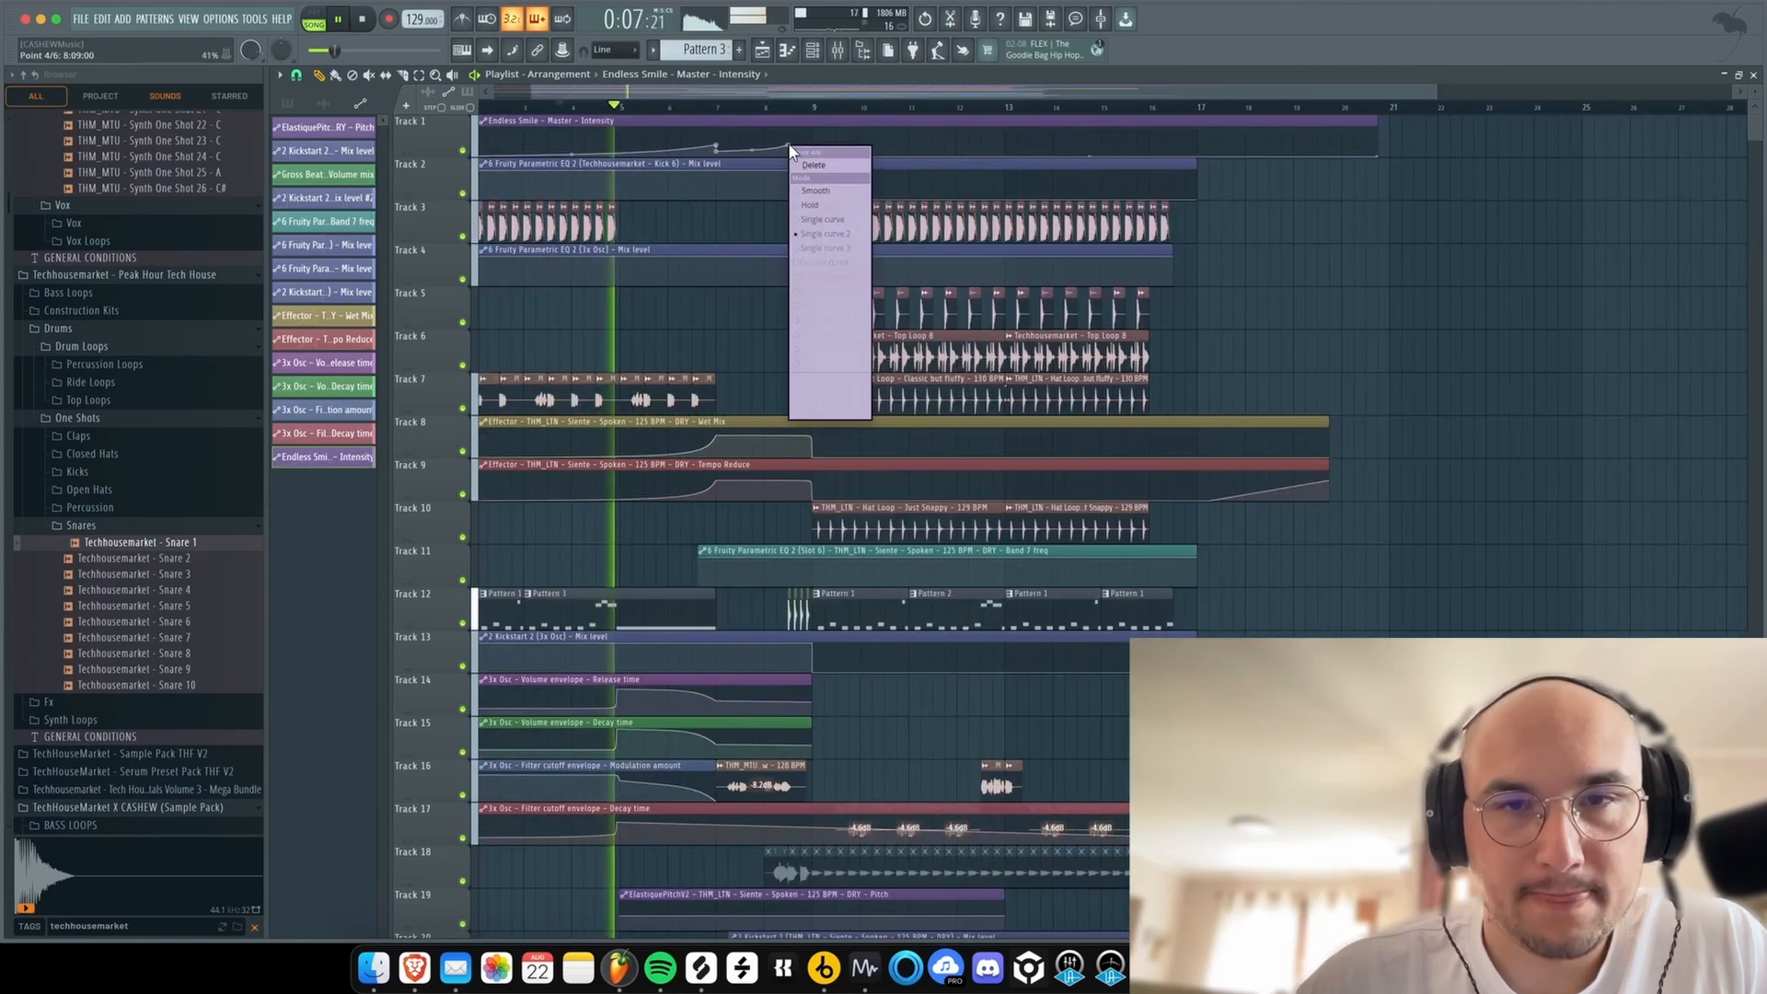
left_click(797, 163)
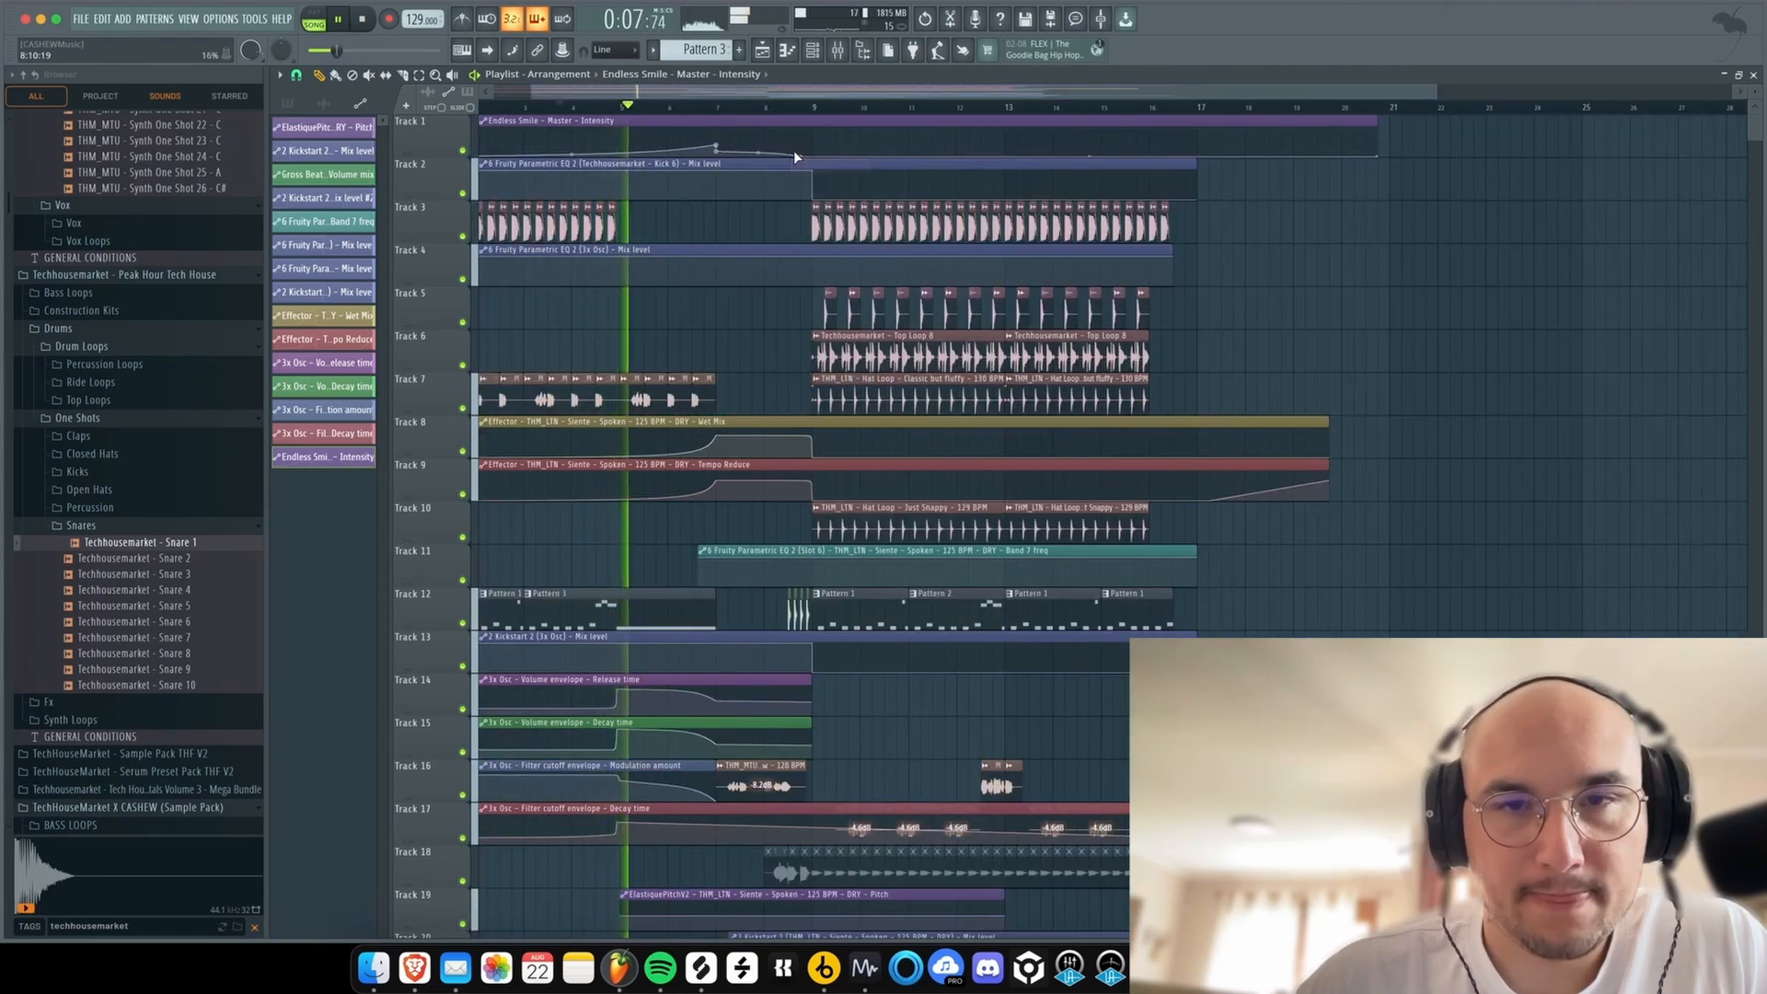
left_click_drag(758, 153, 758, 151)
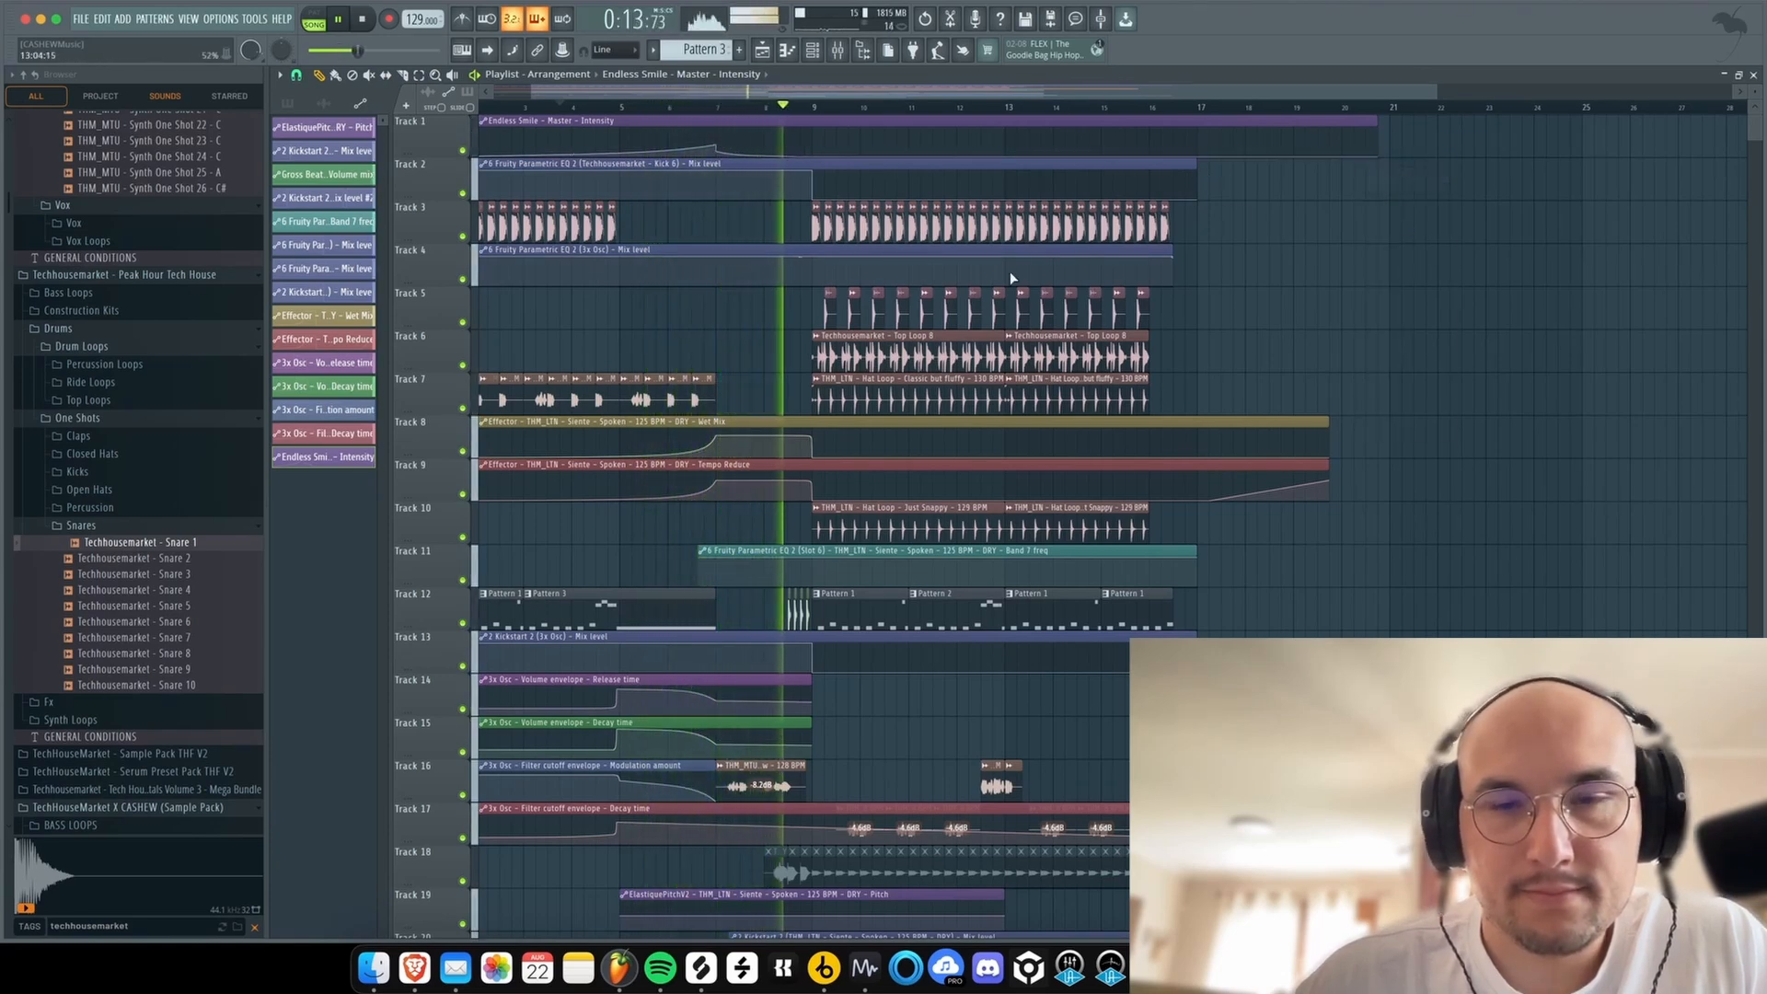
- Split the four 3x Osc automation clips at bar 2 and repeat their first segments across the drop from bar 9 to bar 17
scroll(1031, 261, "up", 5)
scroll(1092, 418, "down", 7)
scroll(1068, 331, "down", 5)
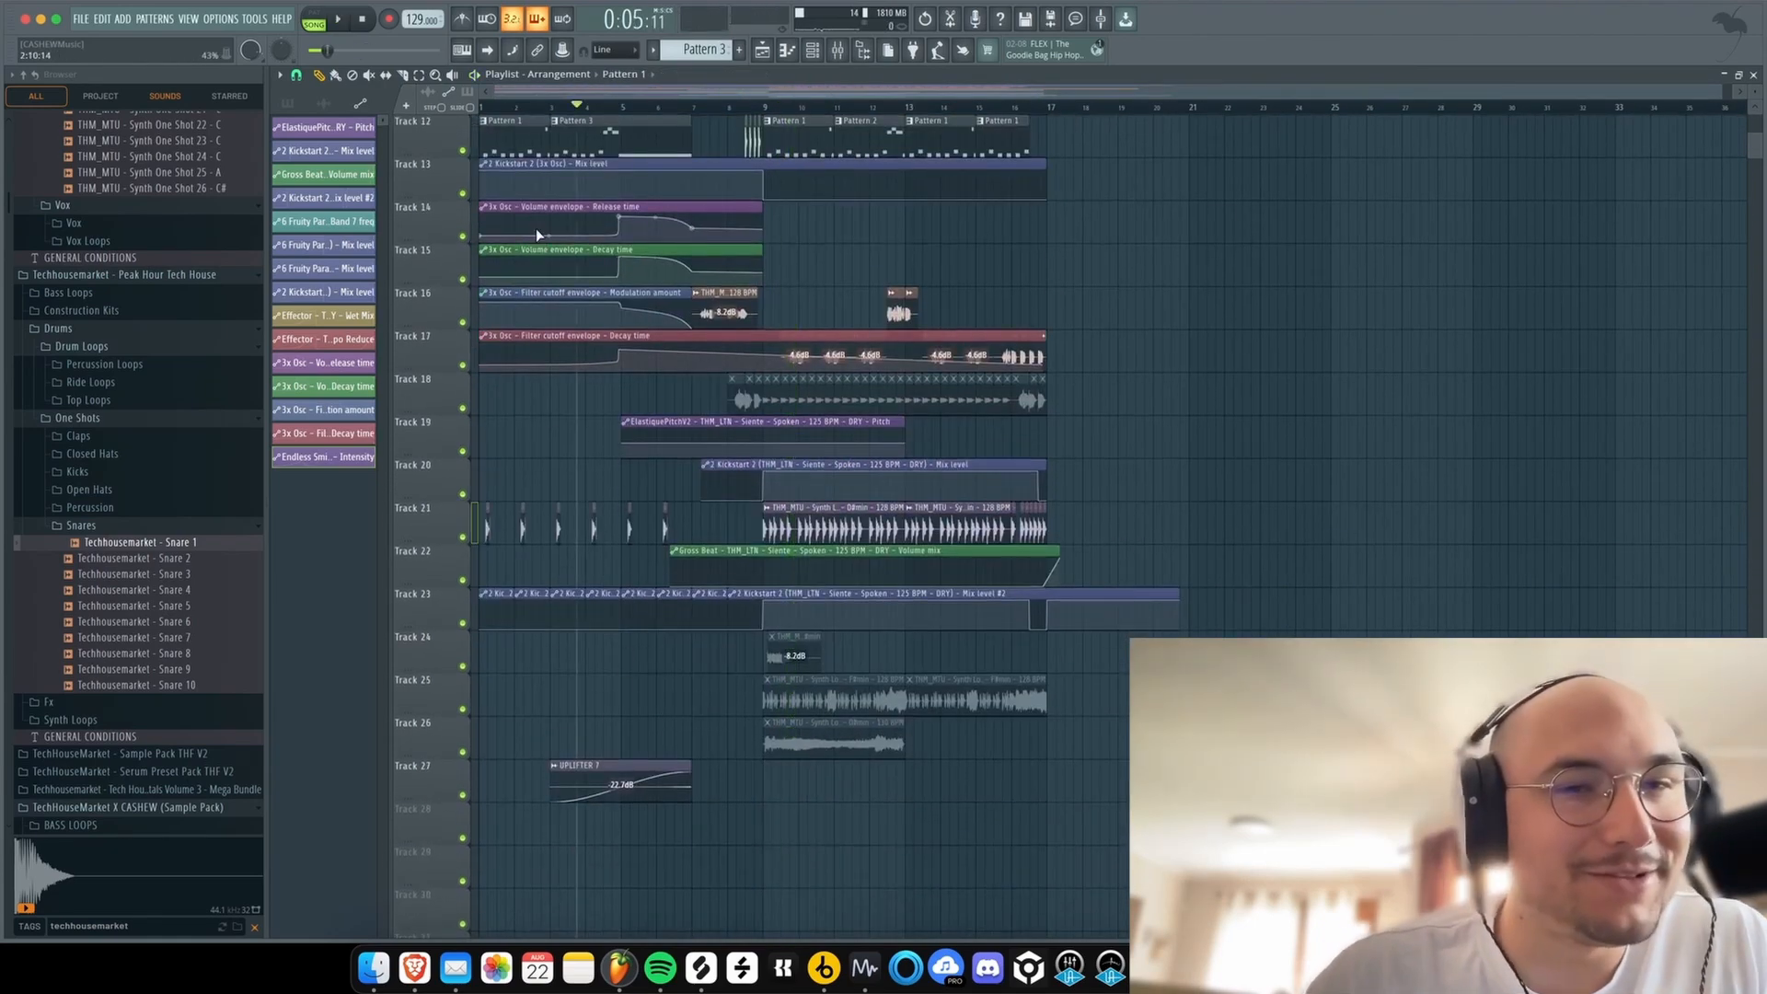
left_click_drag(522, 293, 520, 303)
scroll(501, 368, "up", 4)
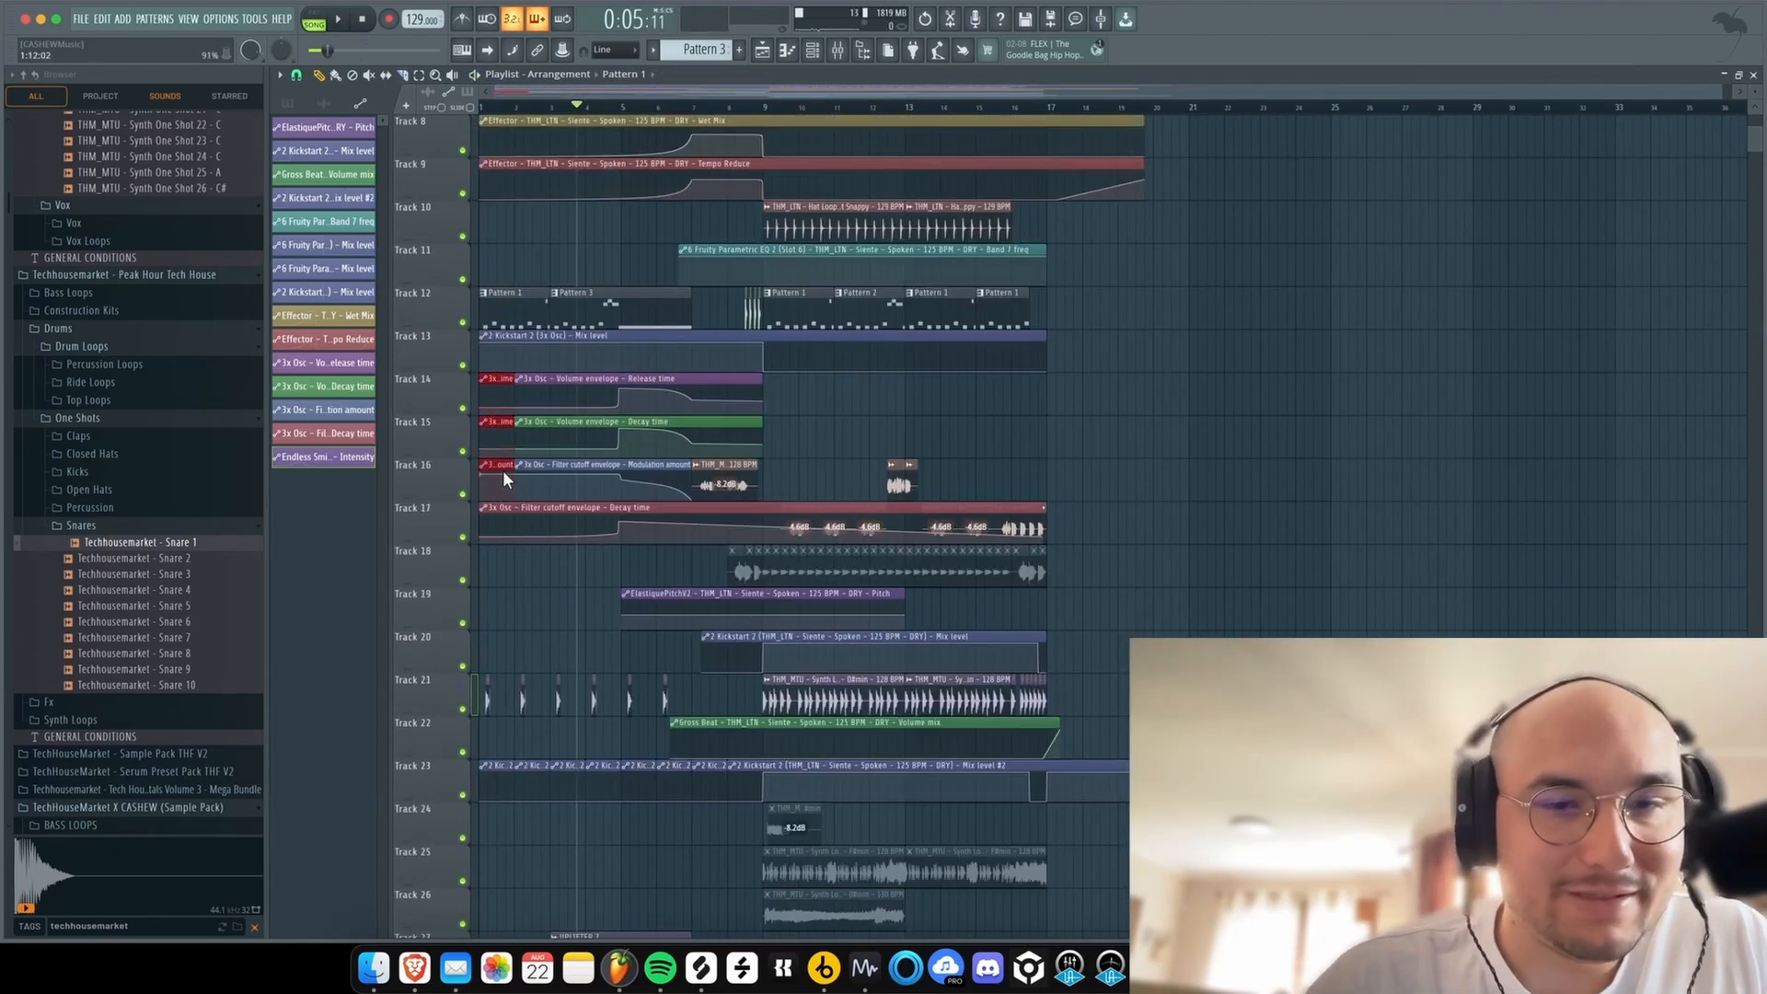
left_click_drag(490, 383, 504, 504)
left_click(519, 512)
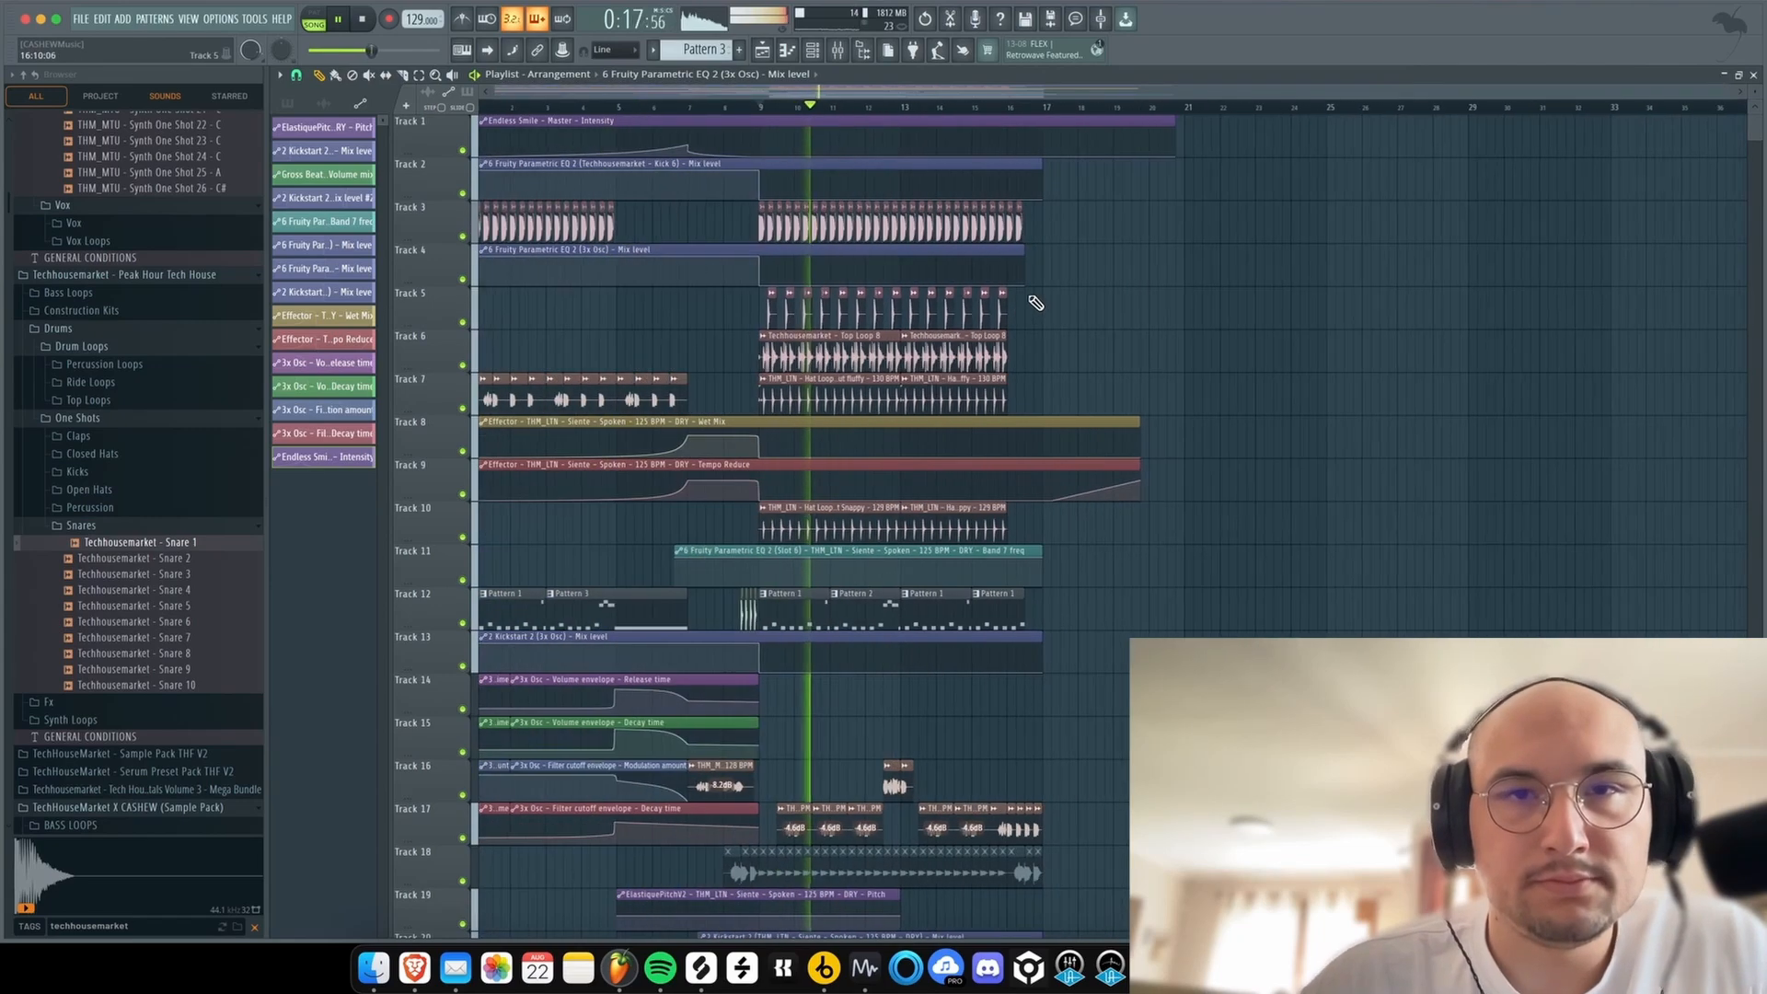
- Find Noise 9 in the Peak Hour Tech House noise effects and add it to the playlist
left_click_drag(129, 651, 101, 621)
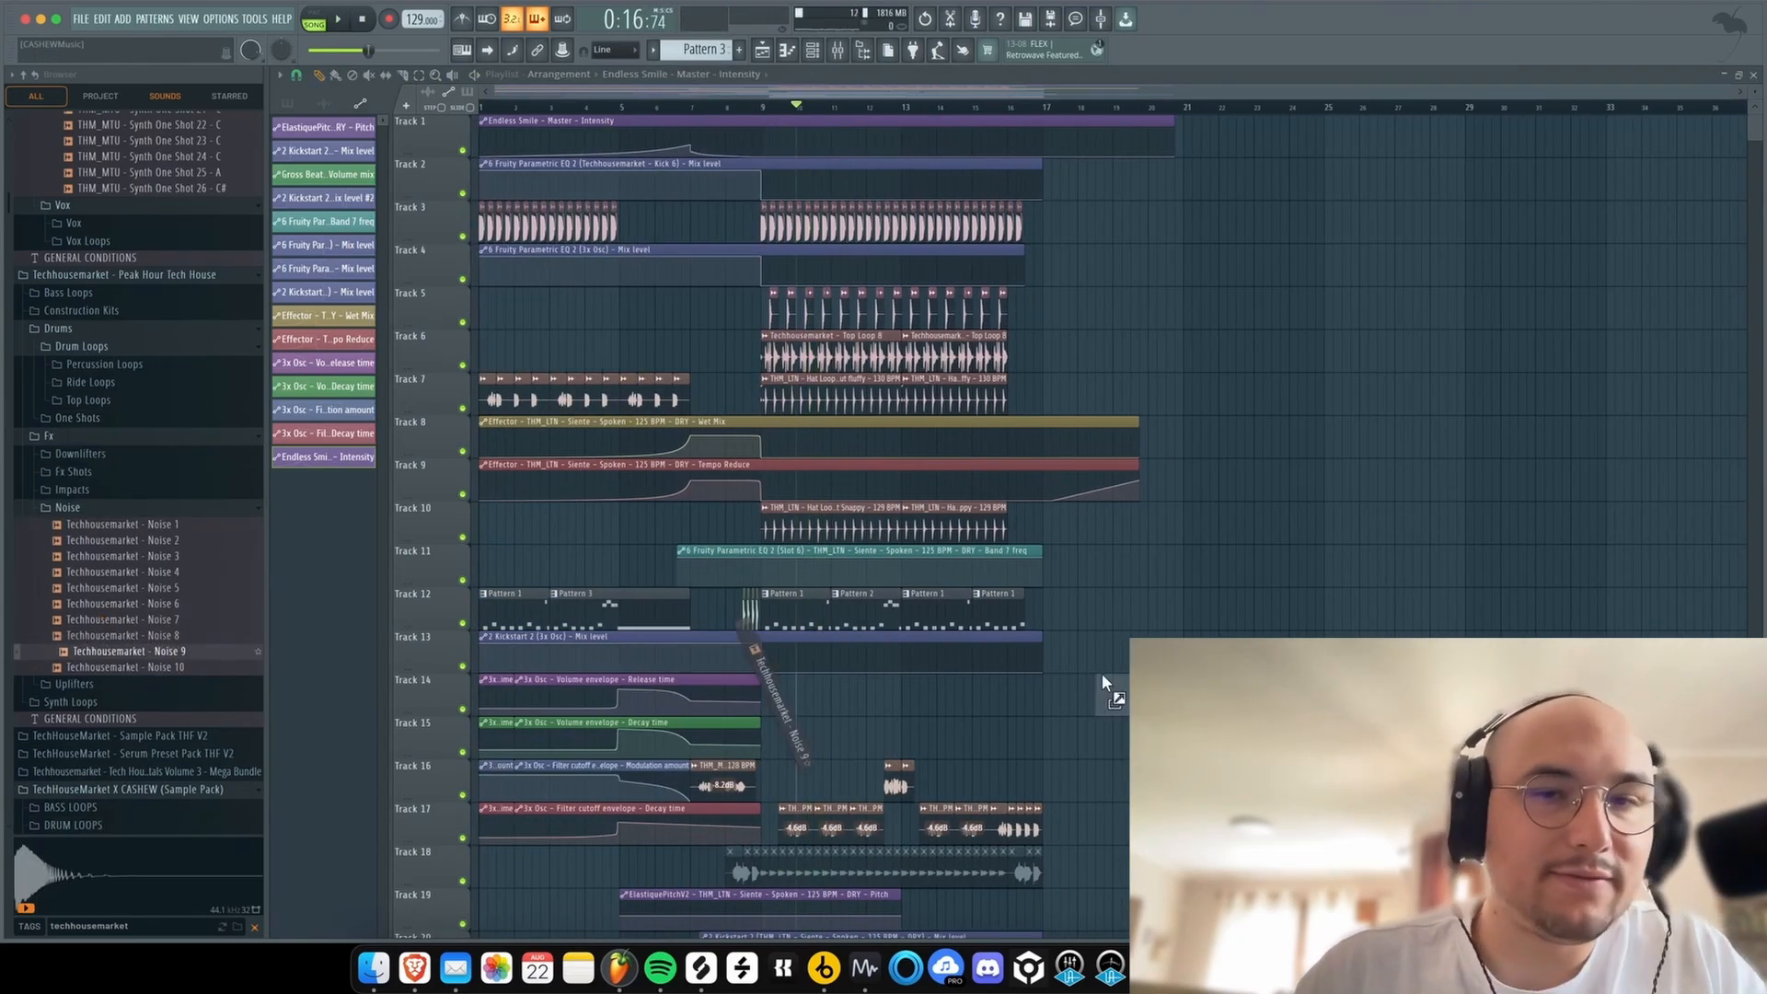
left_click_drag(257, 576, 729, 543)
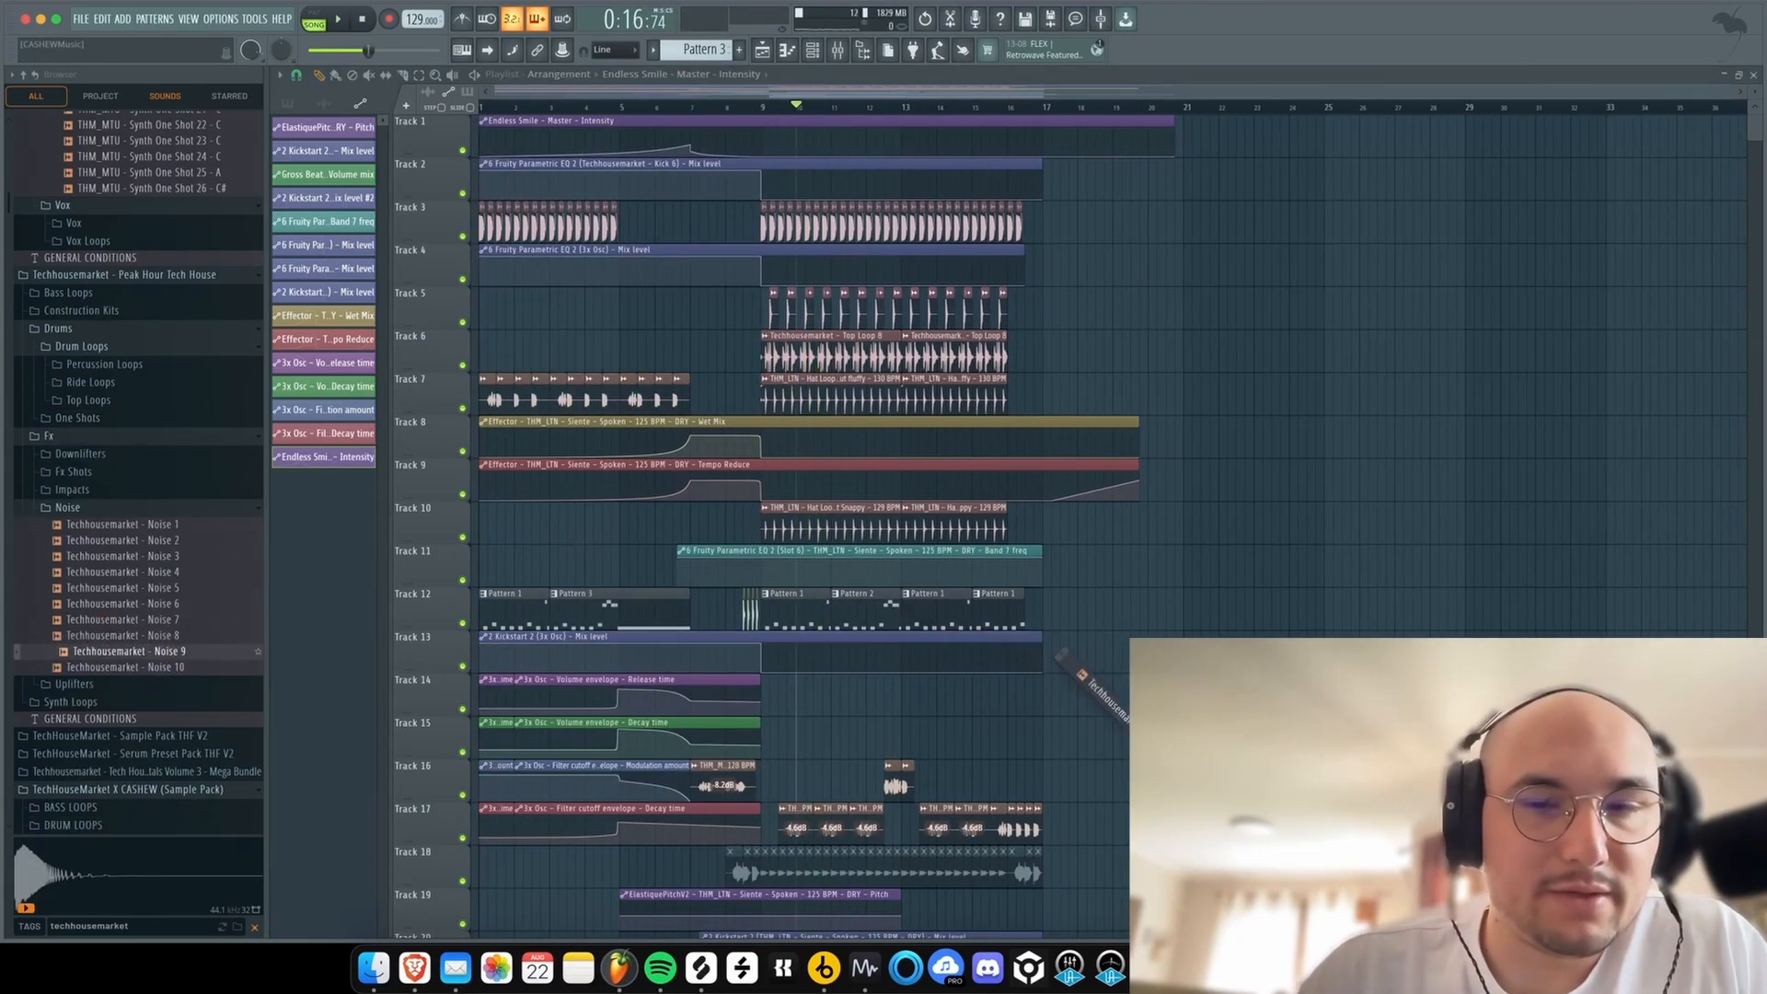
left_click_drag(1020, 644, 1024, 648)
- Arrange short Noise 9 hits on Track 15 shortly after bar 9 and copy a pair of them to just after bar 13
scroll(639, 611, "down", 6)
scroll(816, 473, "up", 3)
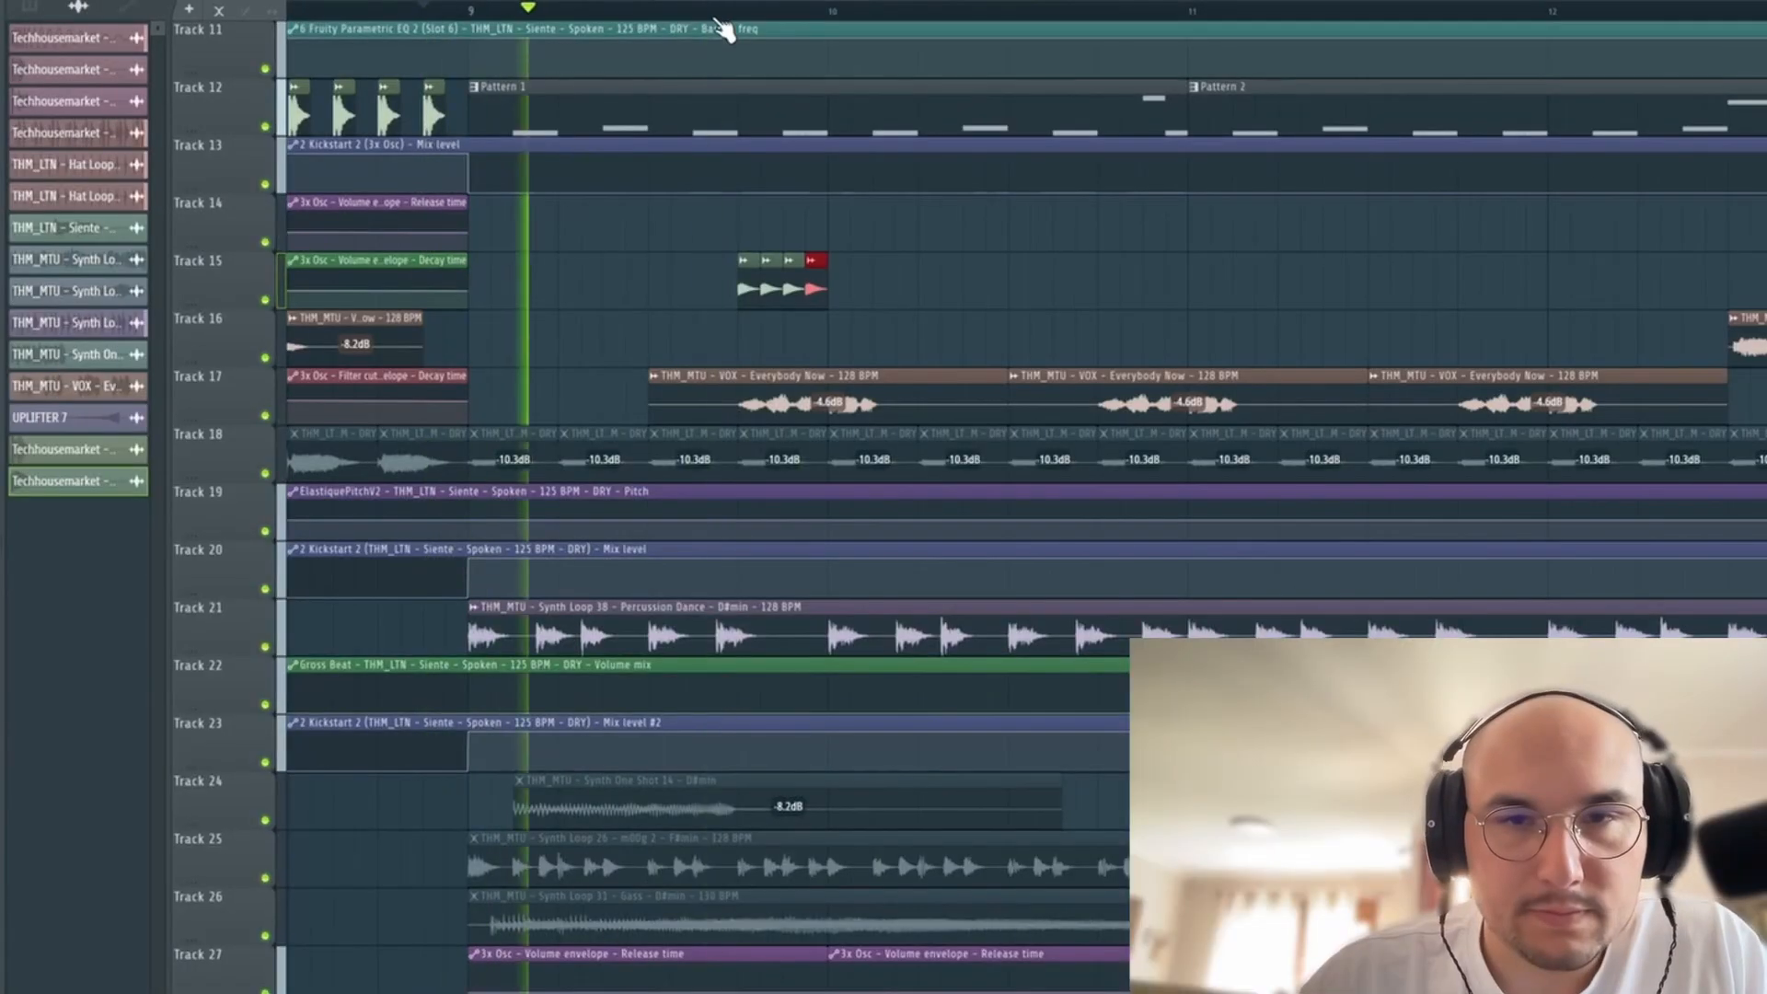
scroll(842, 299, "down", 5)
scroll(737, 299, "up", 2)
left_click_drag(676, 276, 627, 277)
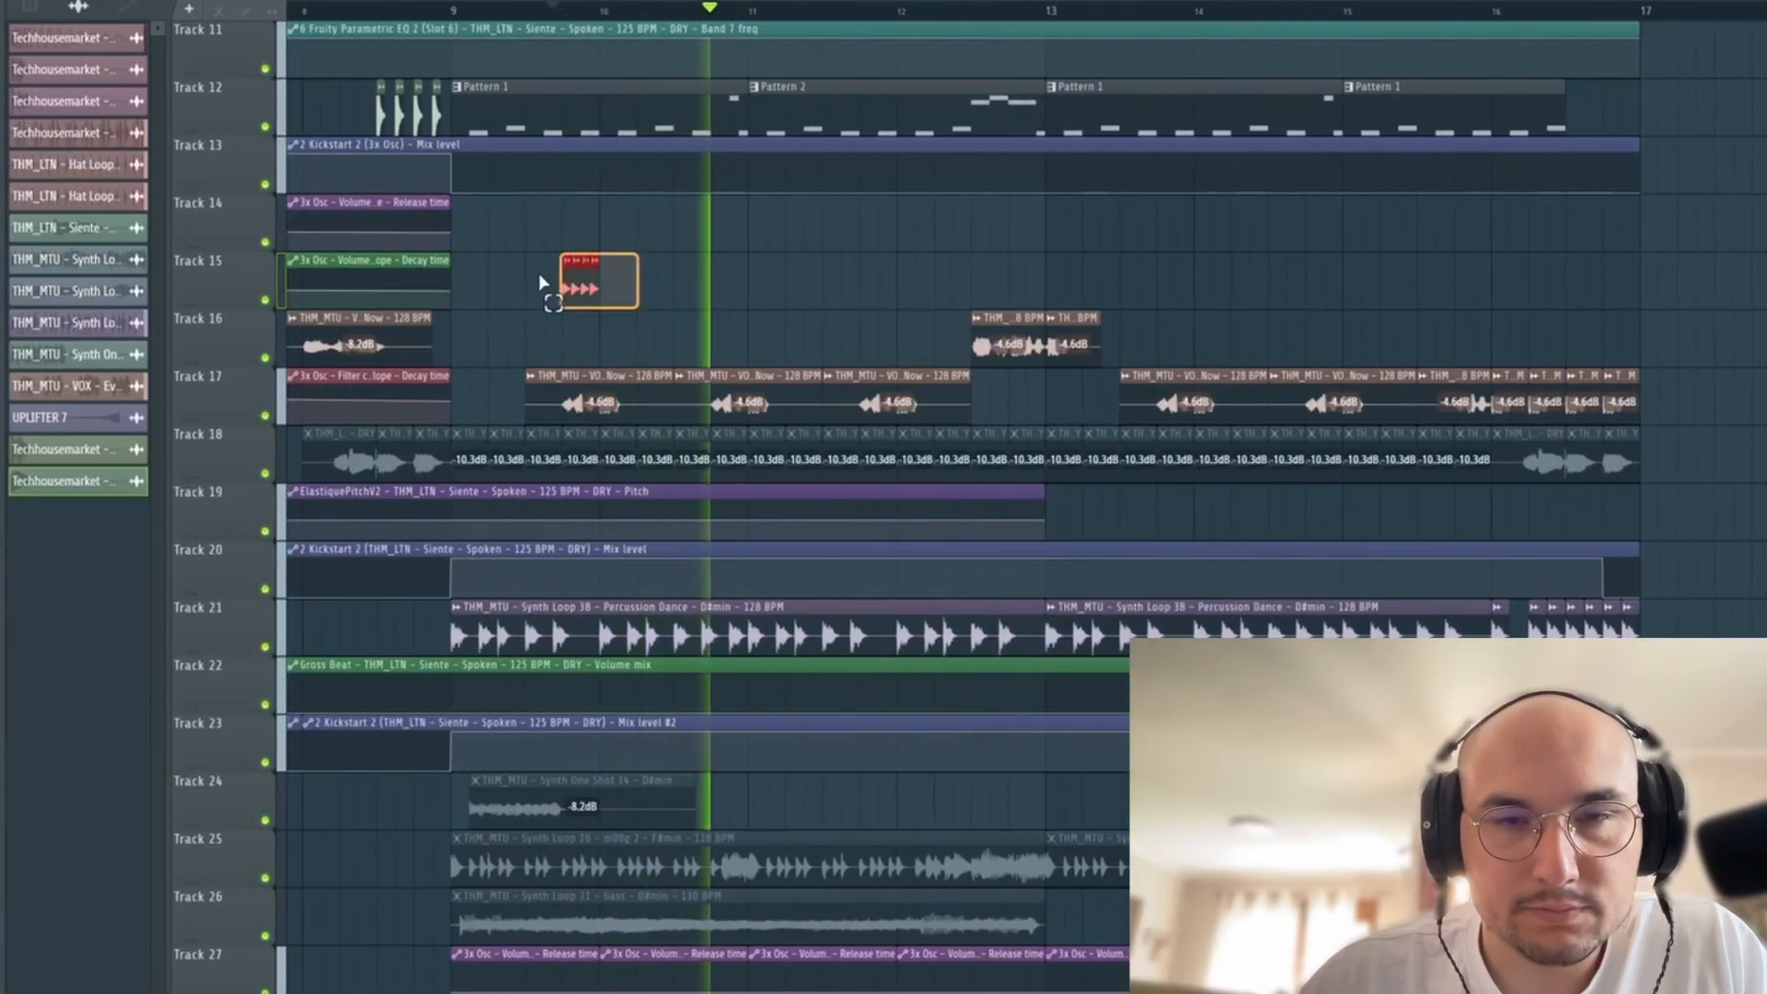
scroll(675, 285, "up", 3)
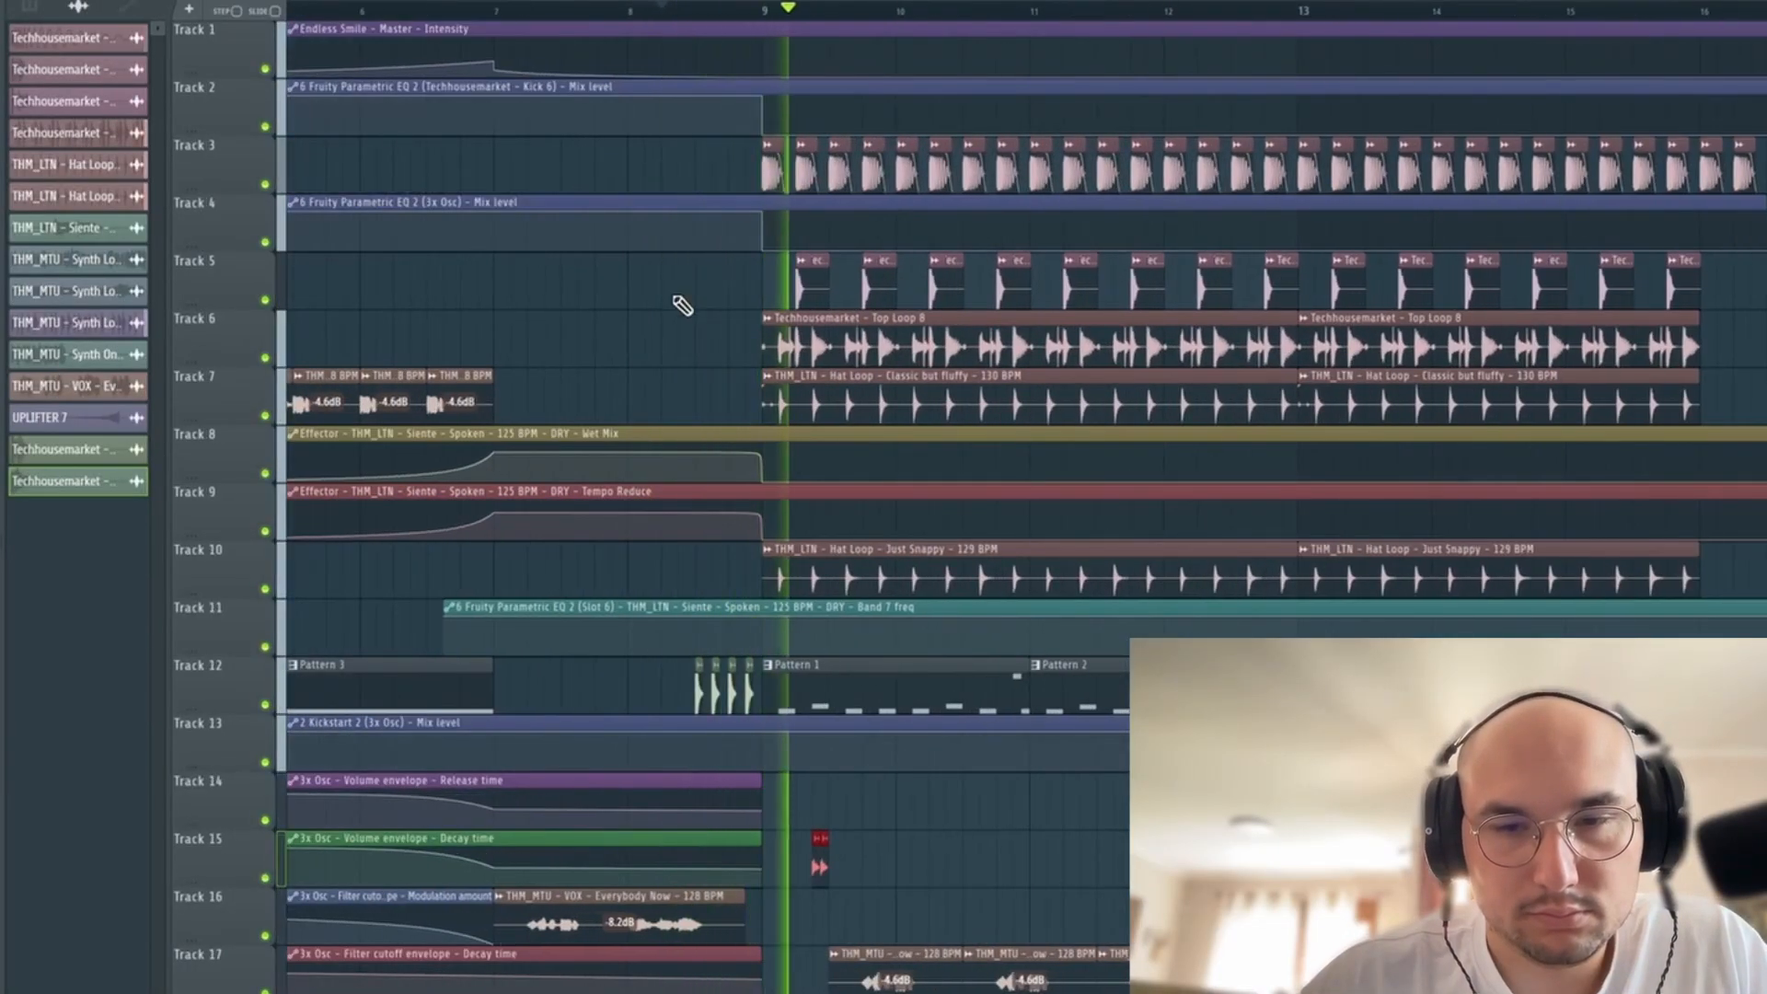
scroll(676, 299, "down", 4)
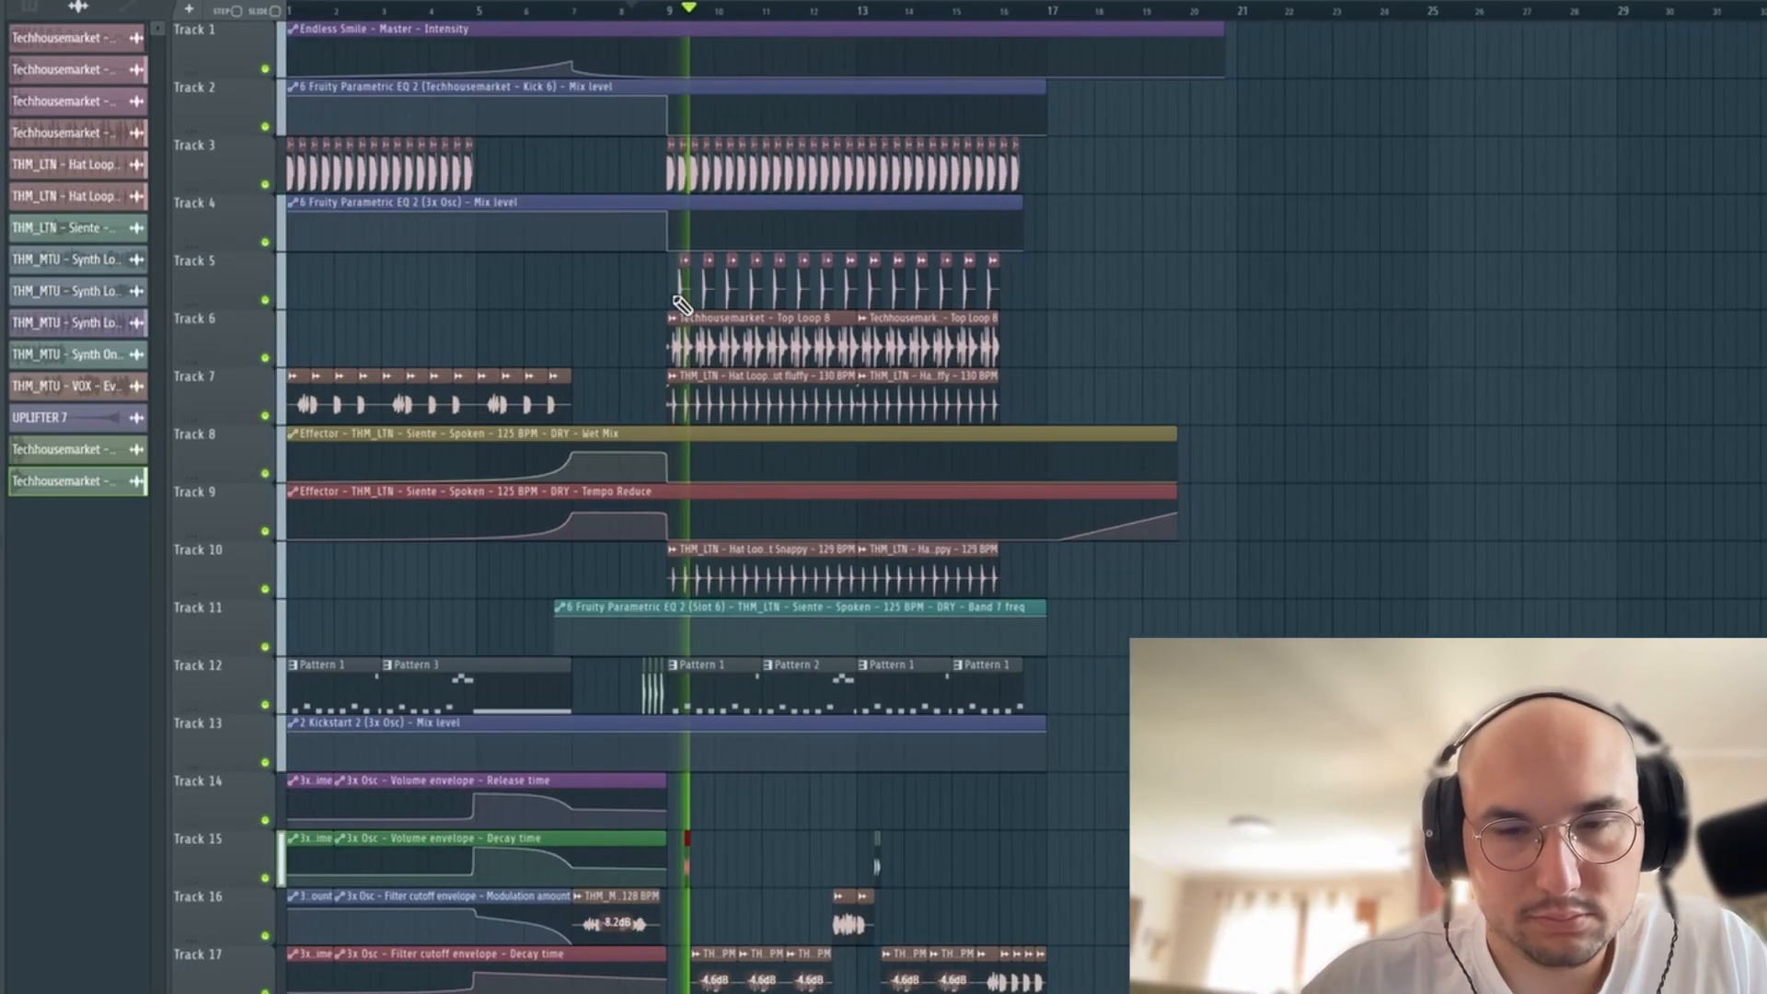
scroll(682, 305, "down", 8)
scroll(723, 313, "up", 4)
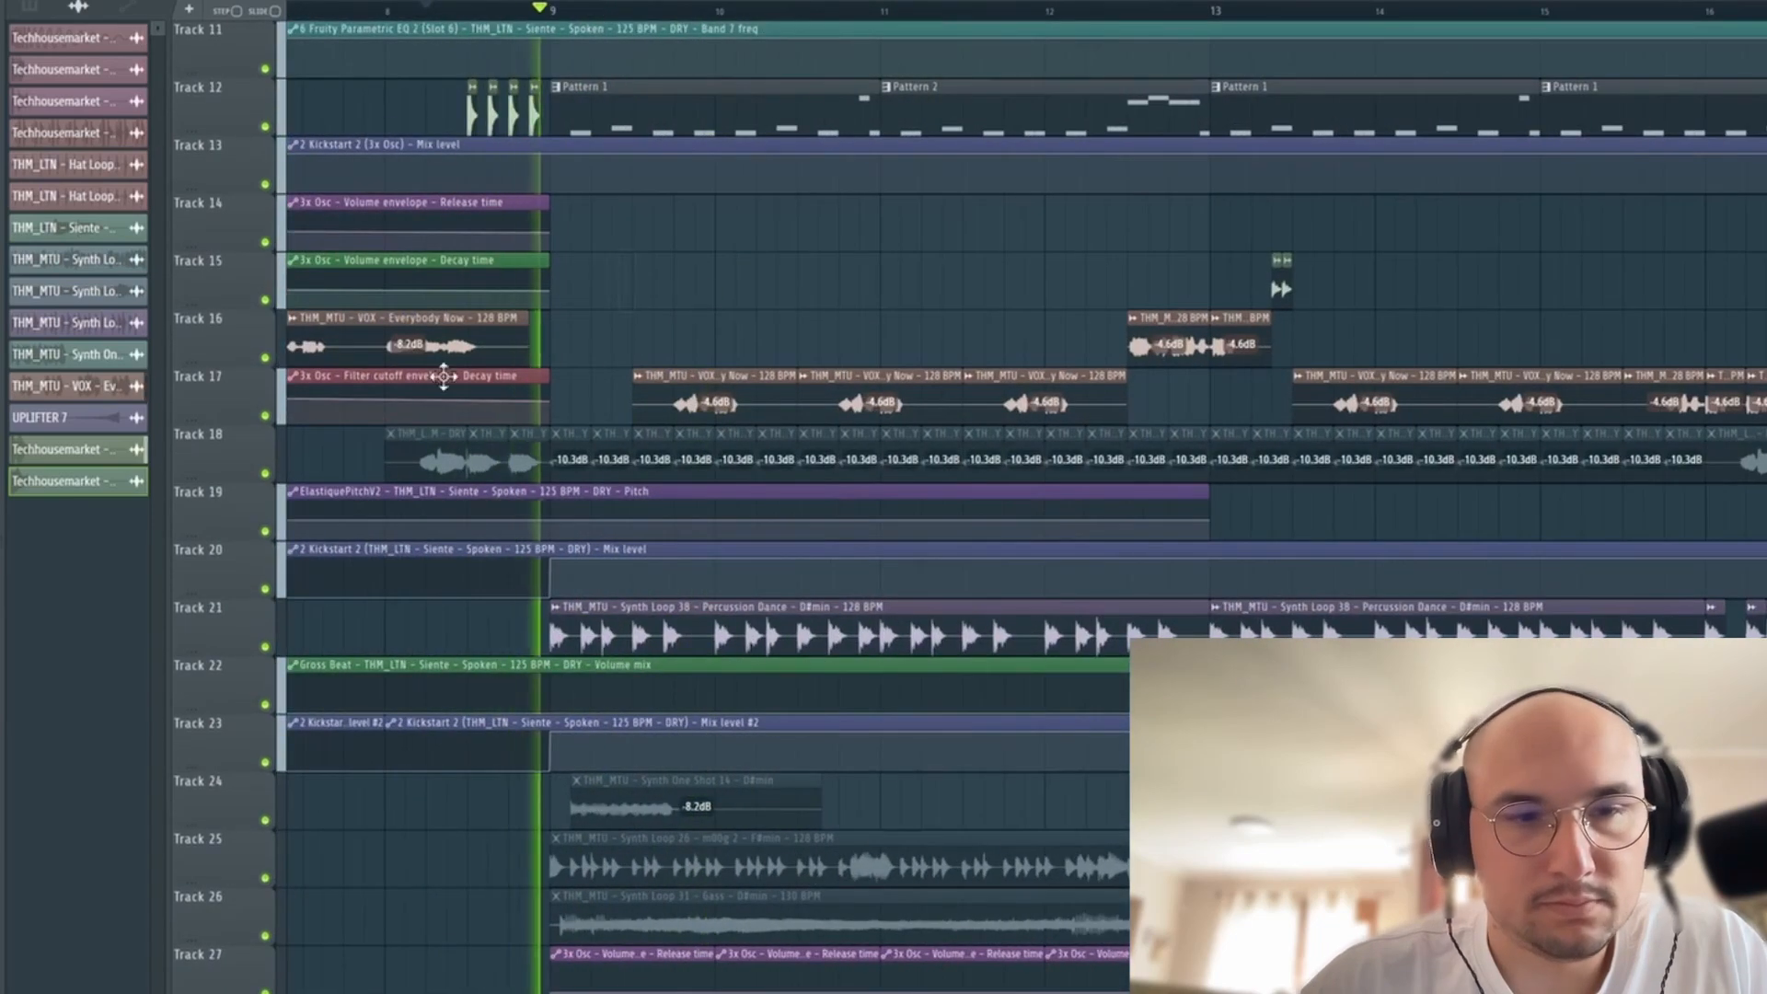
- Create Pattern 4 and place it as a one-beat clip at bar 9 on Track 14
key("space")
right_click(683, 38)
left_click(829, 78)
left_click_drag(784, 274, 747, 275)
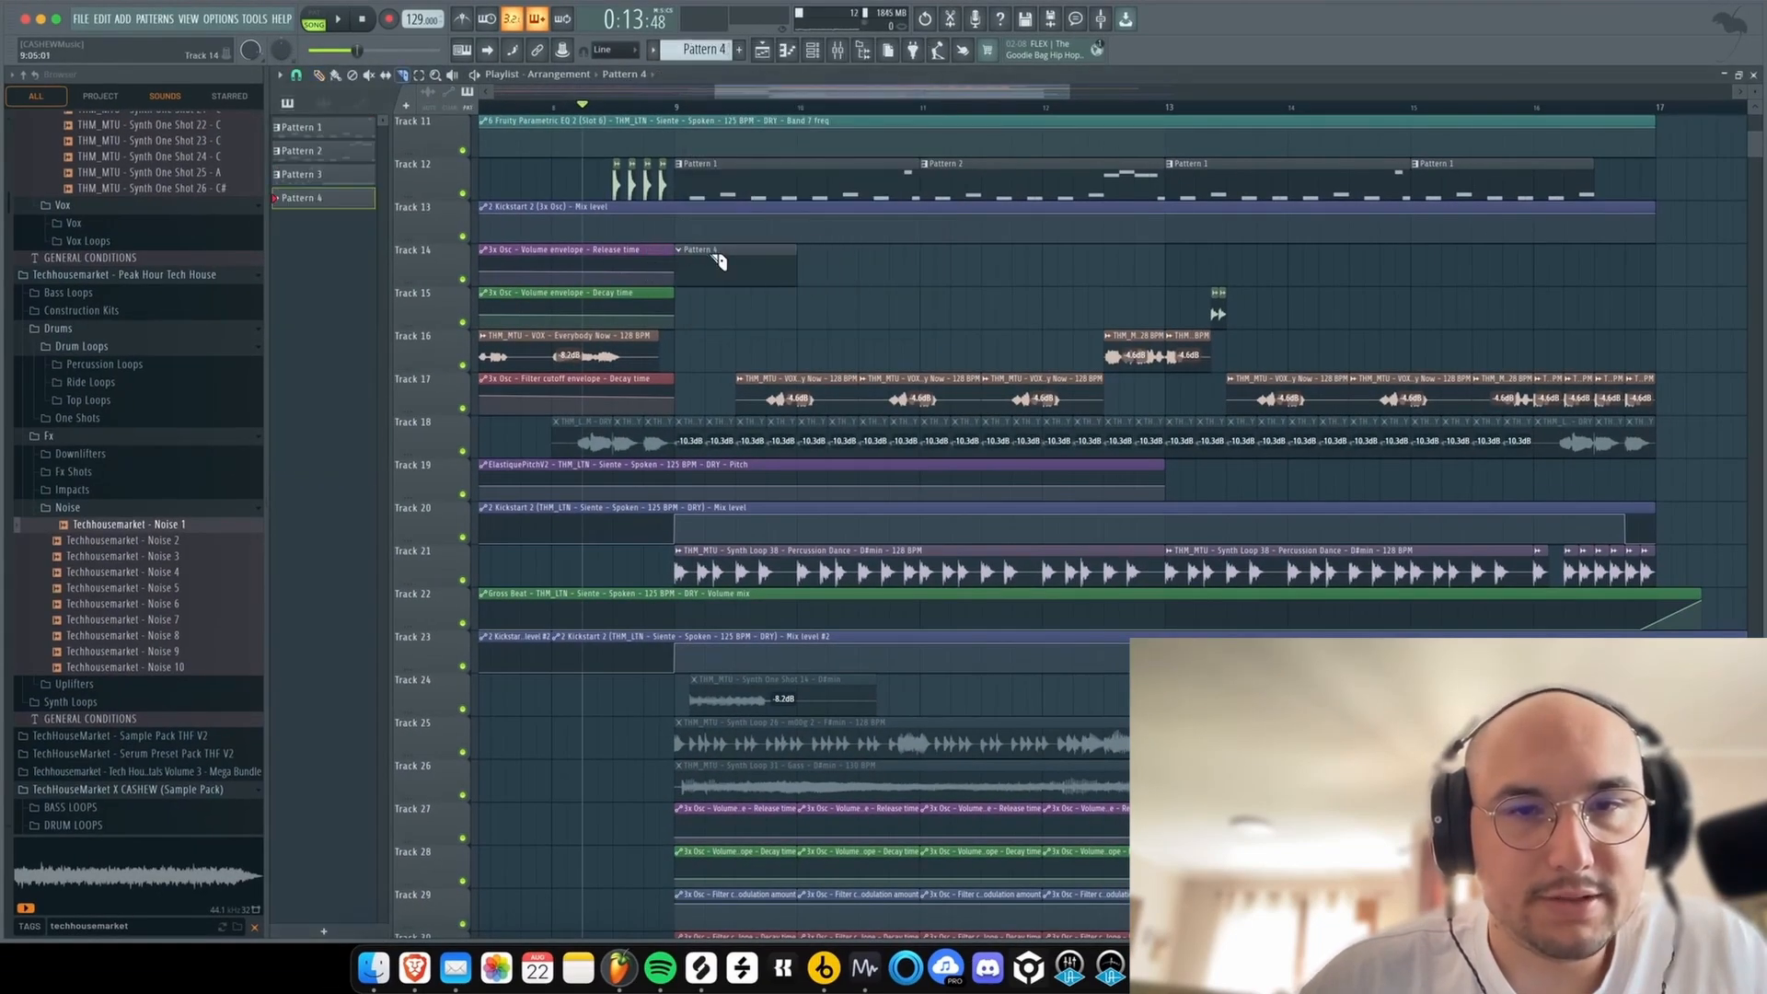
- Add a second 3x Osc channel and write a short note for it at the start of Pattern 4
left_click(810, 57)
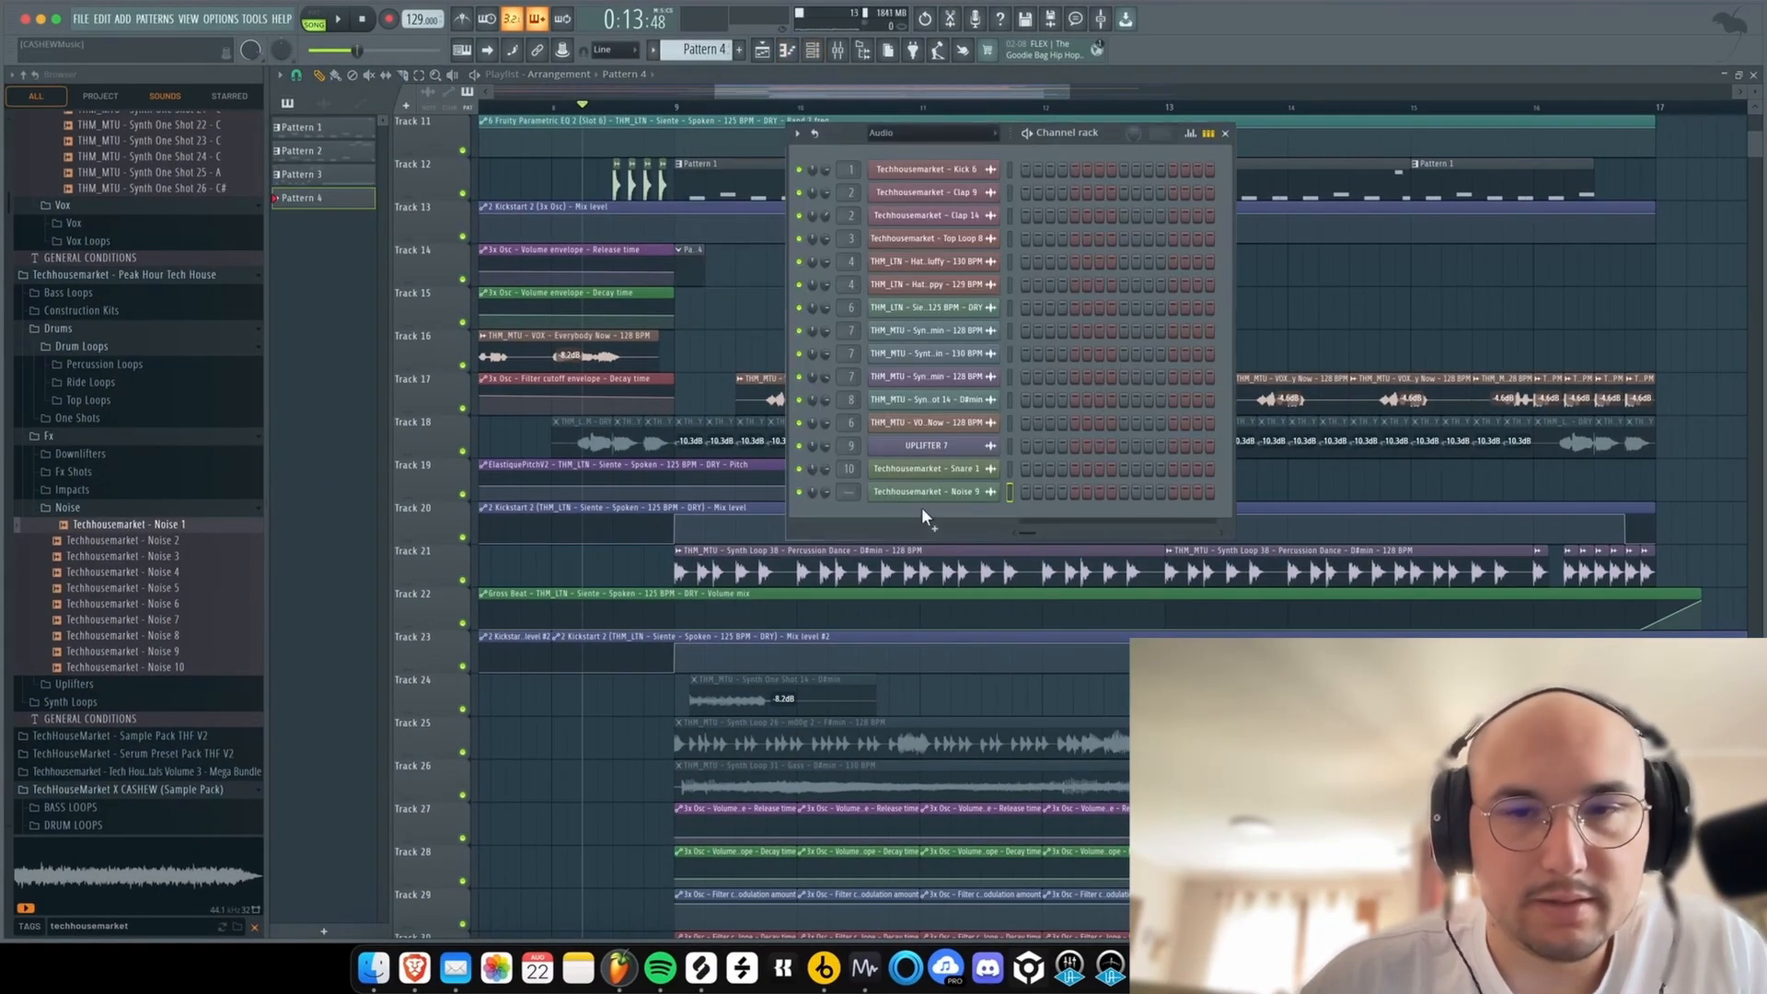
left_click(933, 517)
left_click(936, 526)
left_click(476, 282)
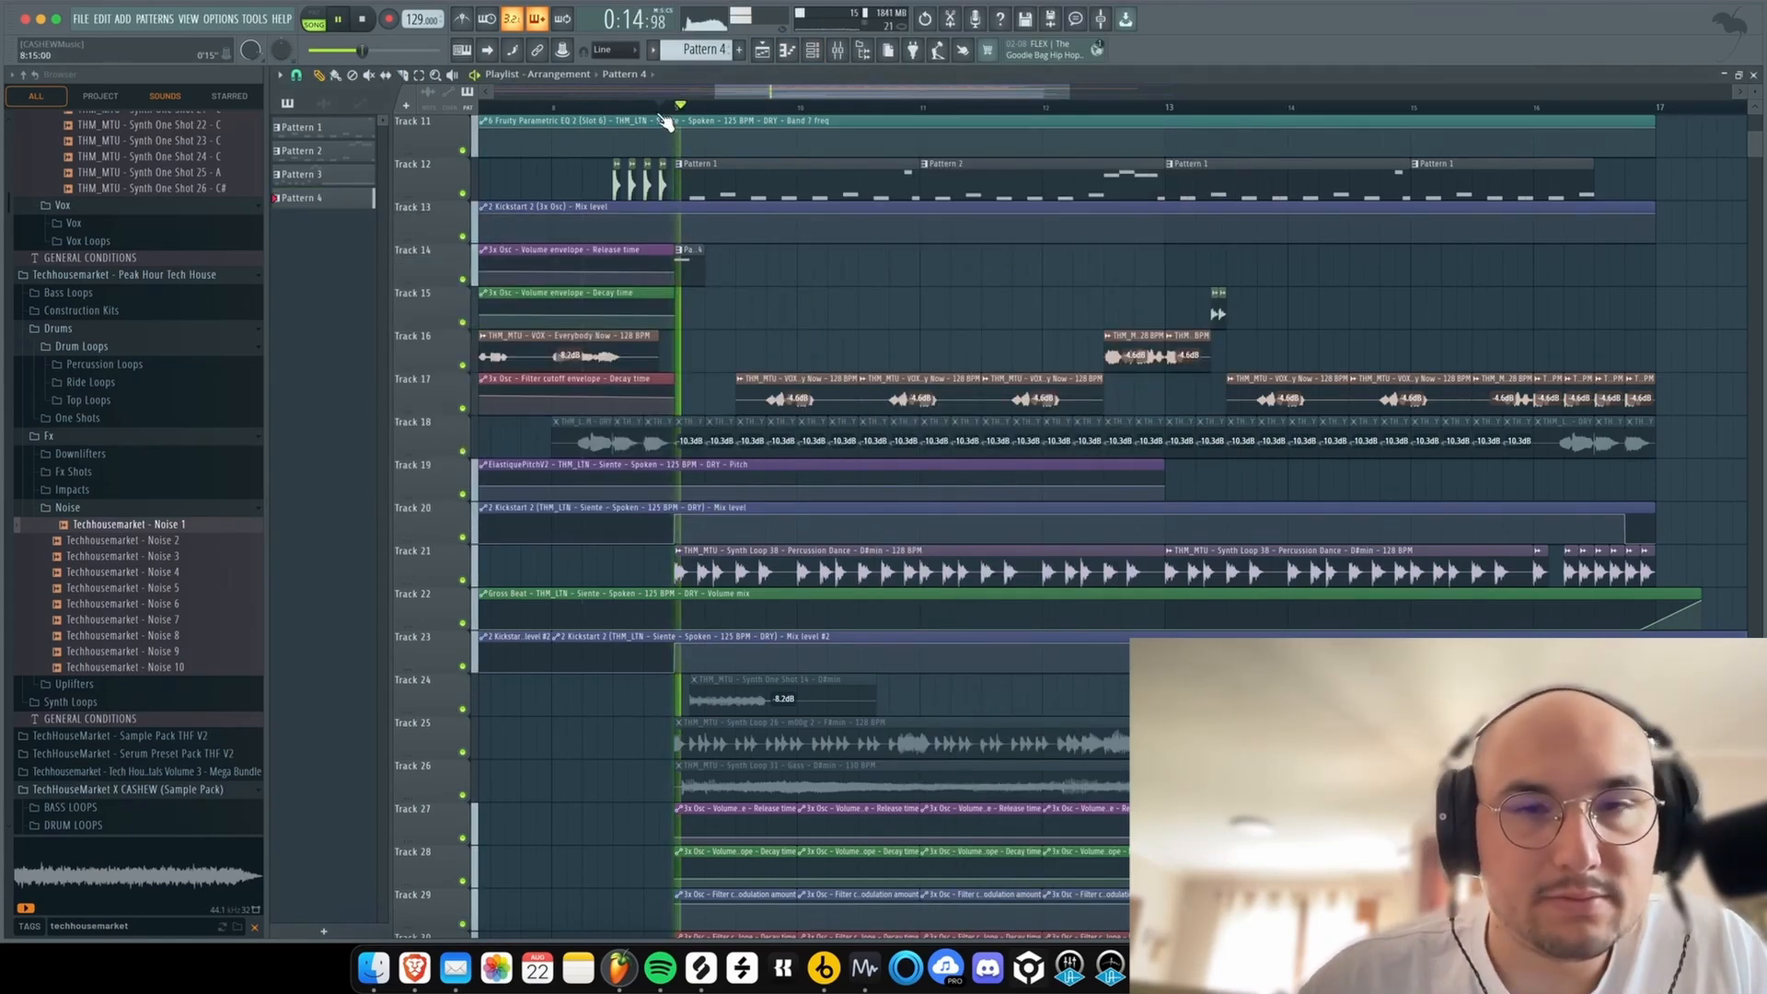
- Lower the 3x Osc #2 channel volume to about 27%
scroll(670, 120, "down", 5)
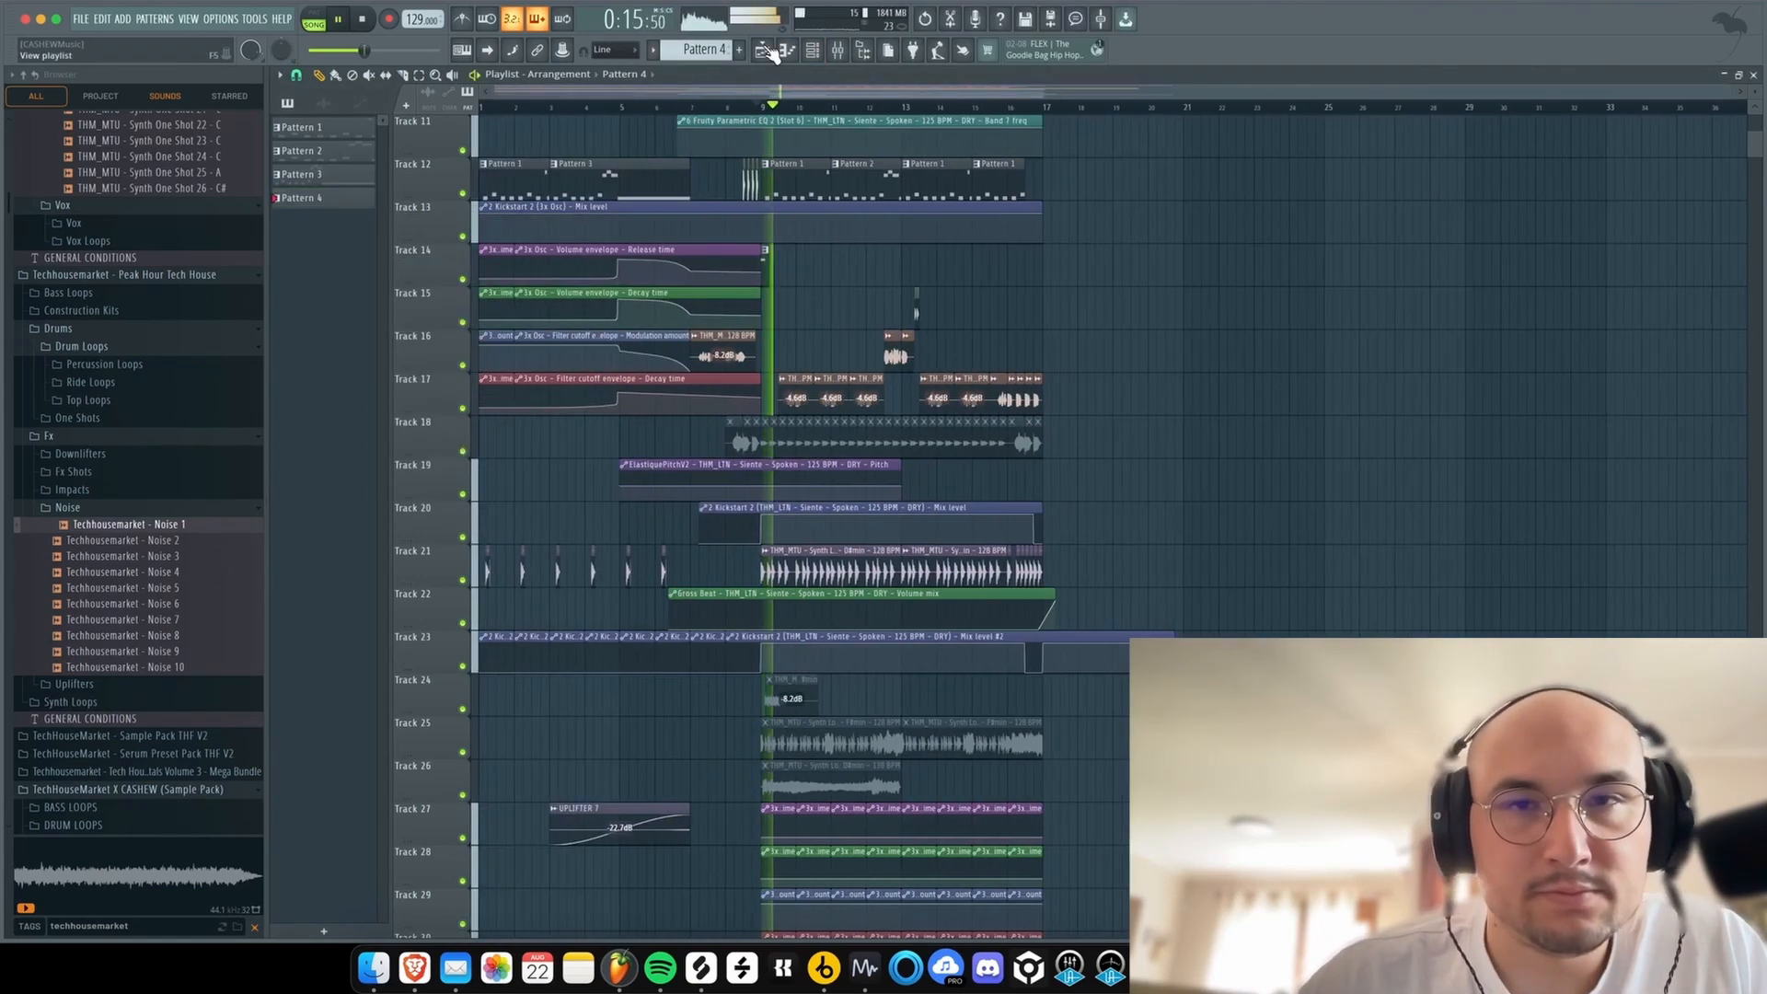
left_click(810, 52)
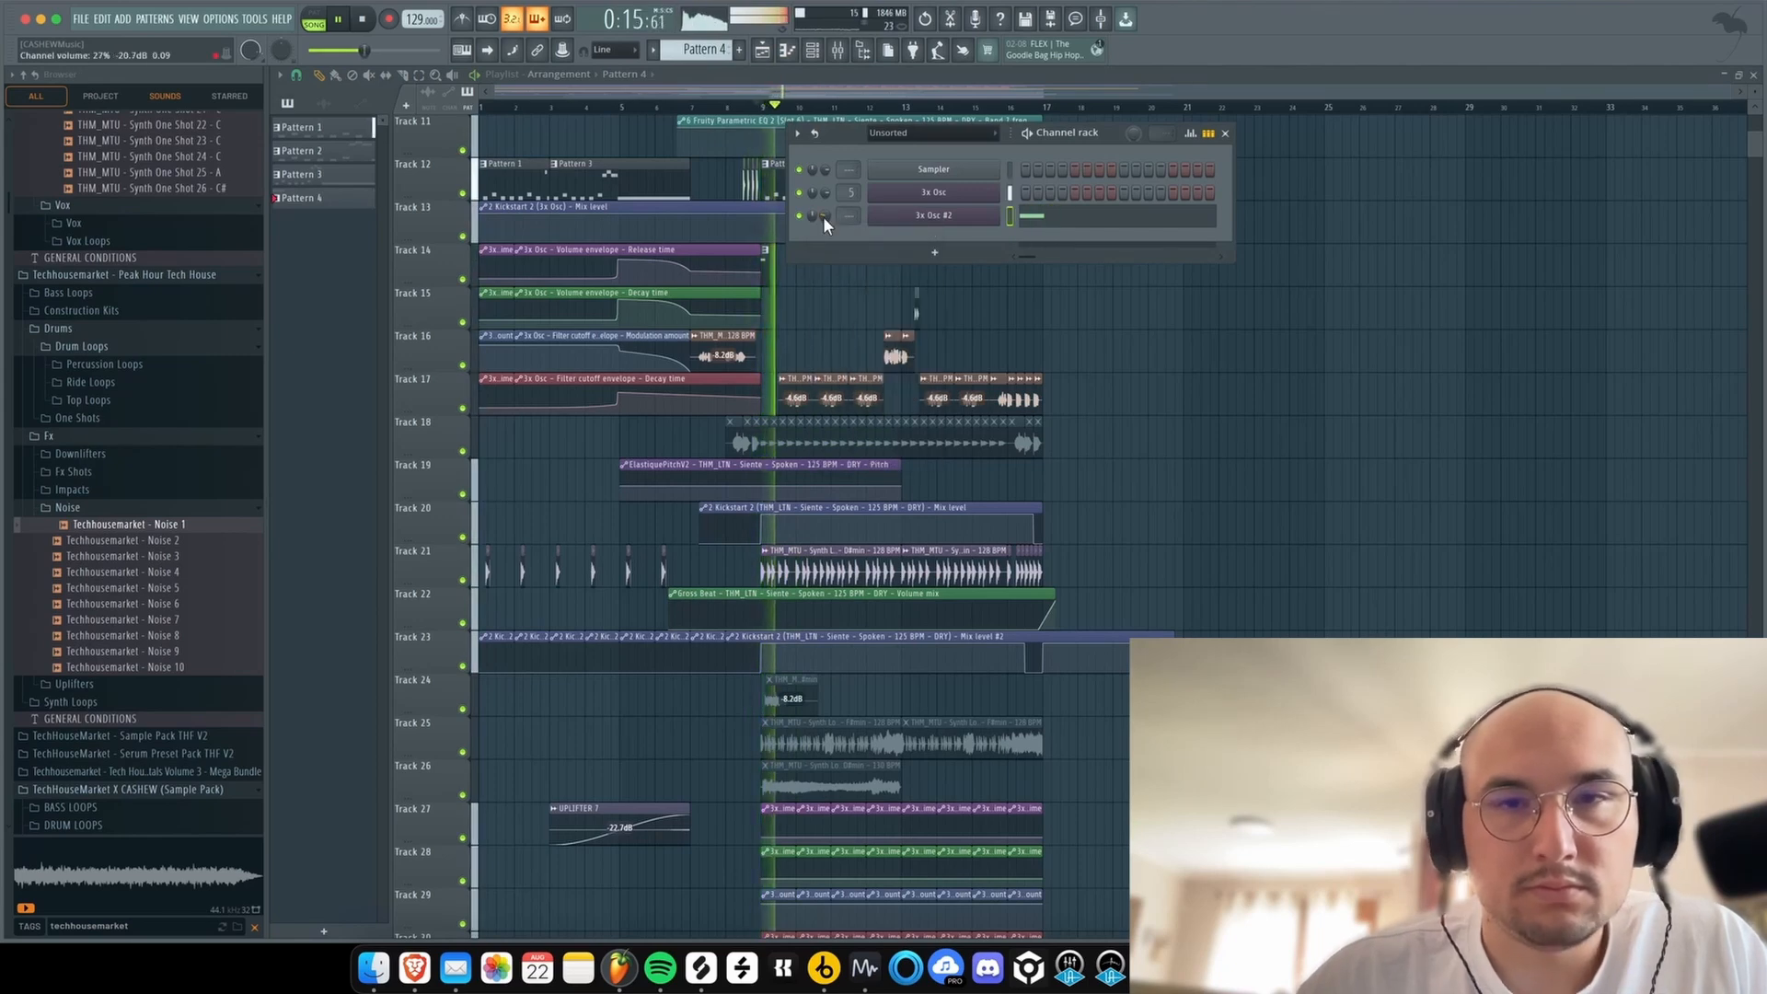
- Load Endless Smile into the fourth effect slot of the Synth Loop mixer track and create an automation clip for its Intensity
right_click(1413, 408)
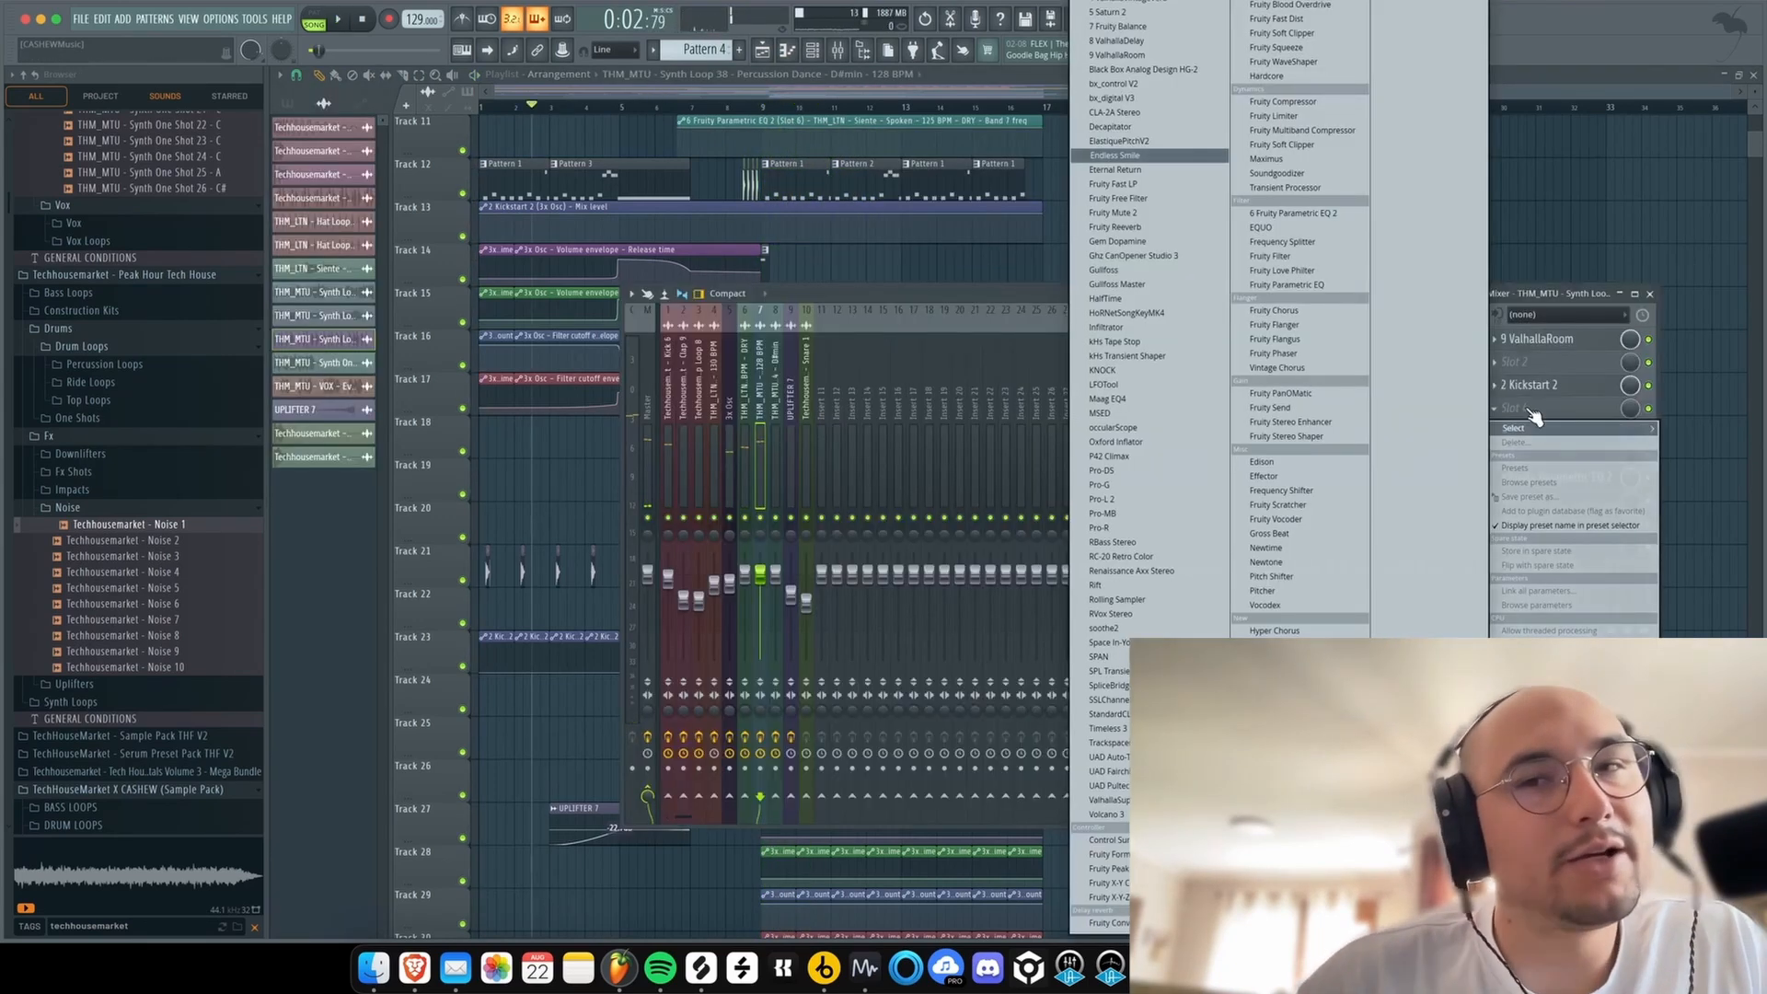
key("Return")
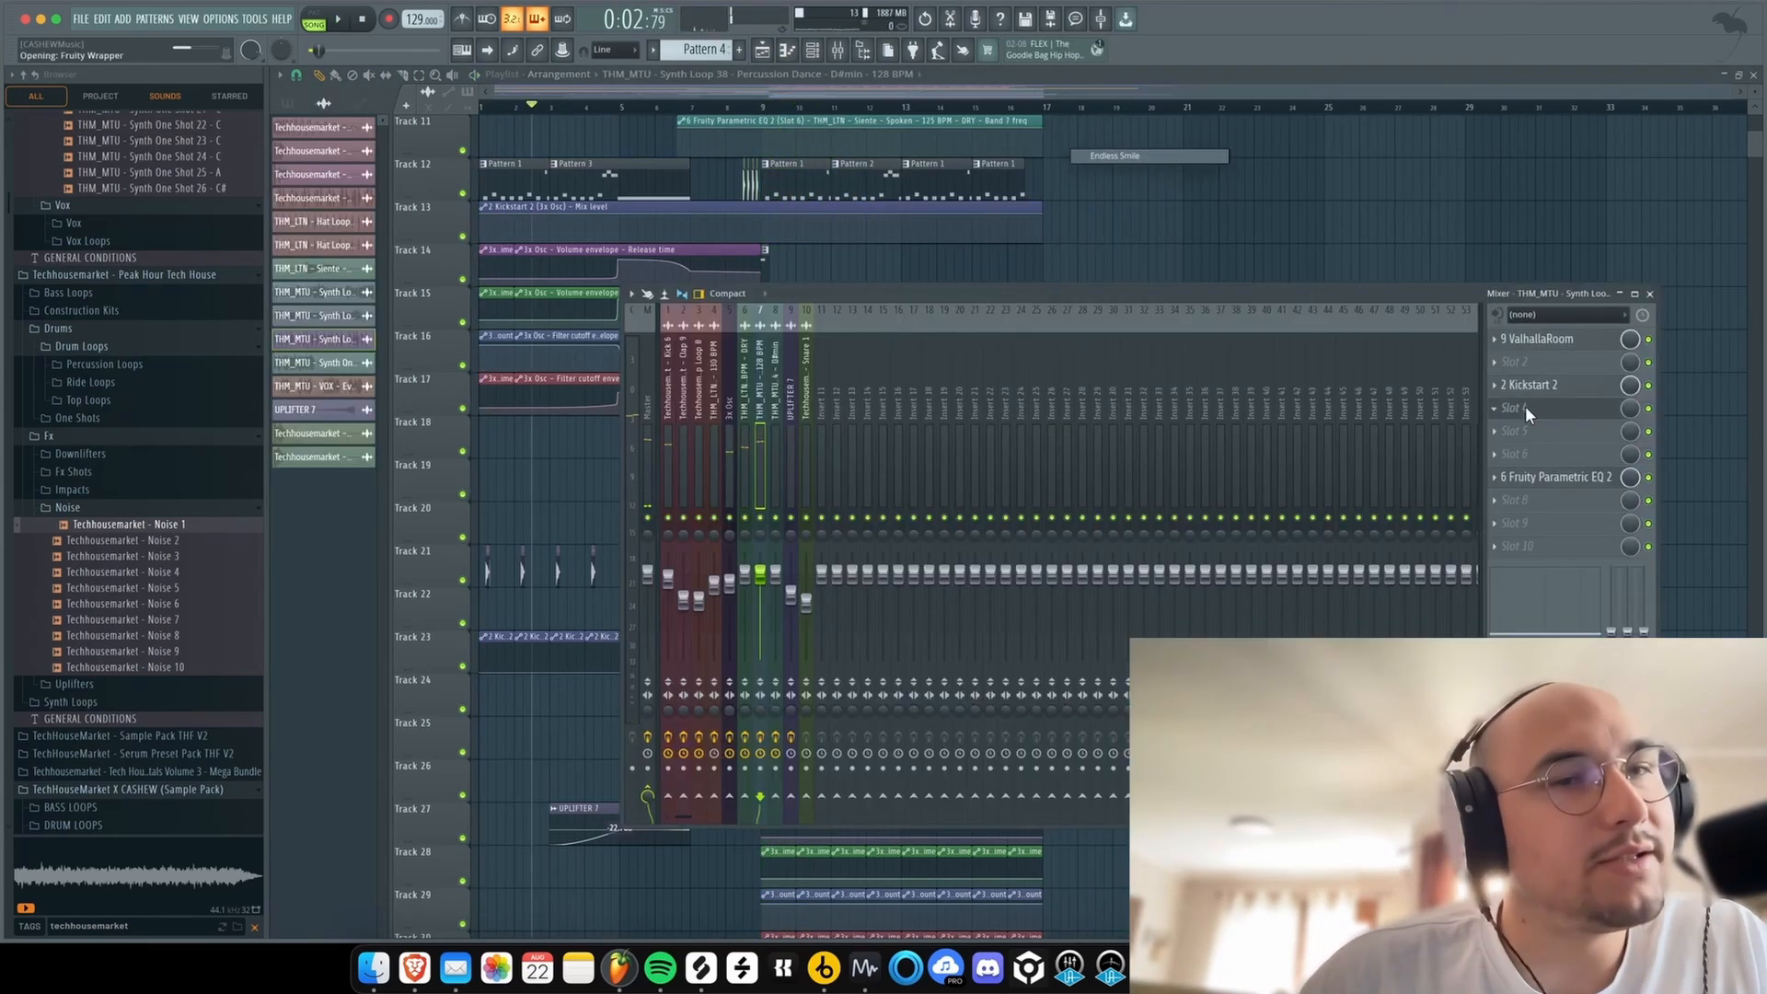
left_click_drag(437, 214, 432, 184)
key("Escape")
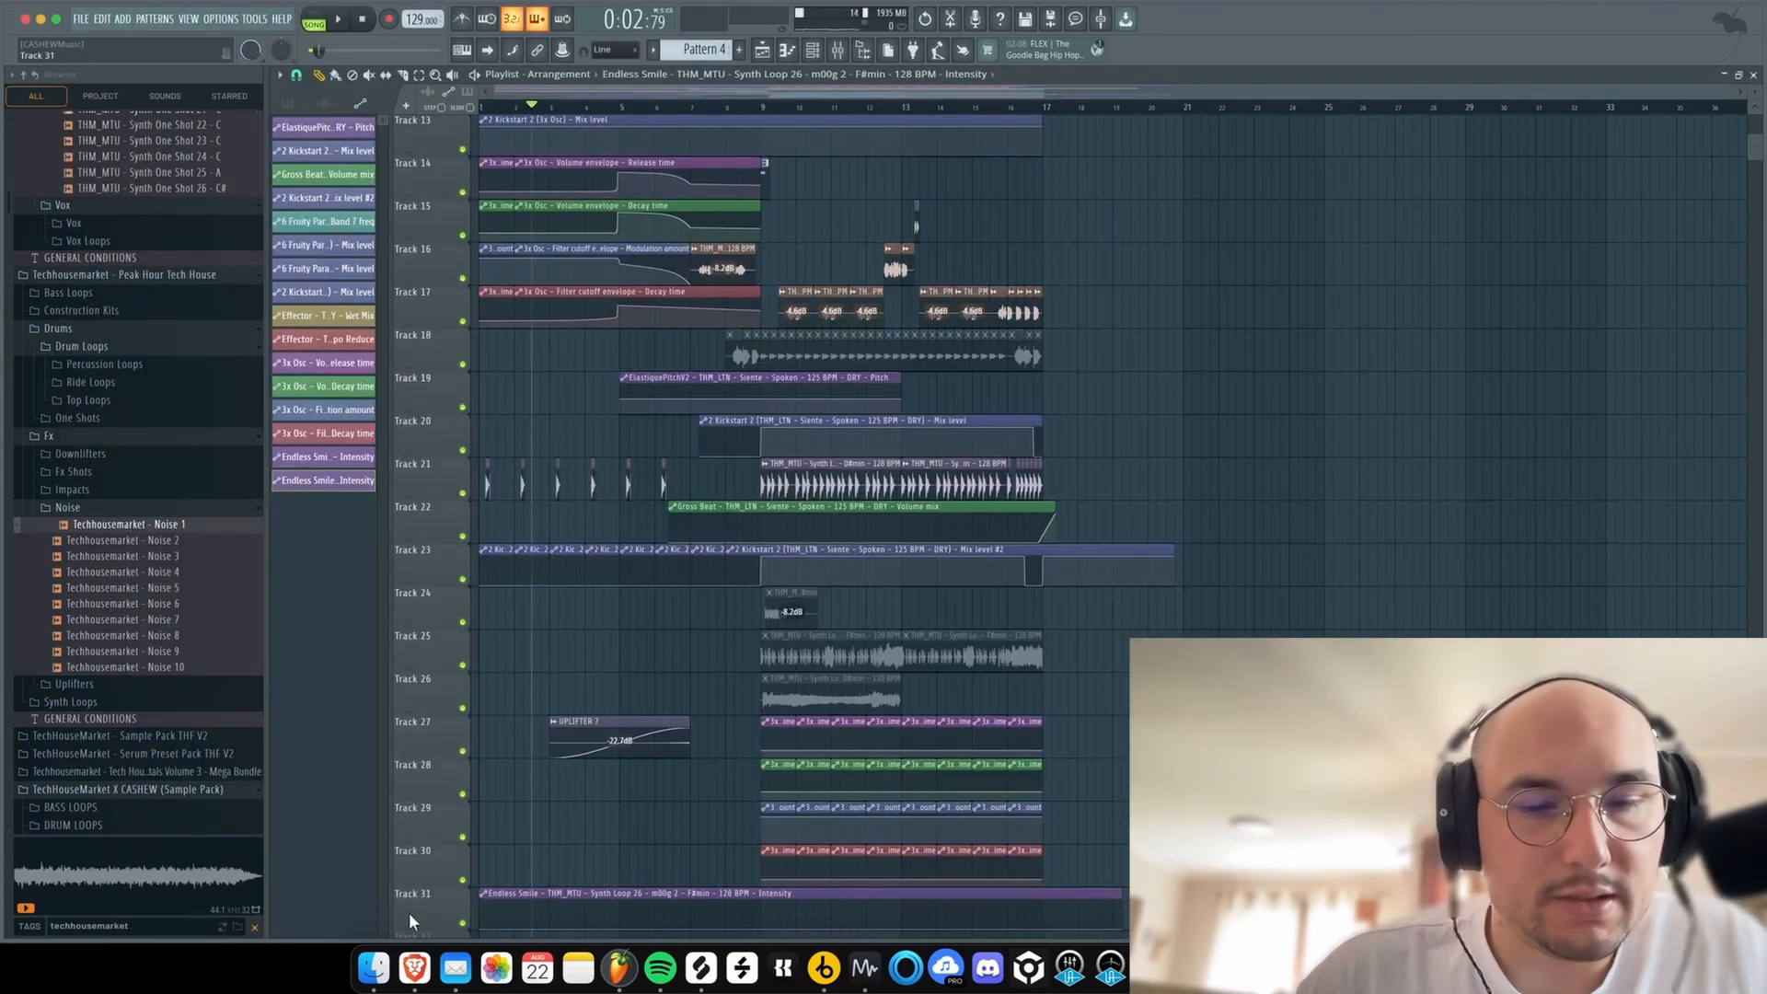
- Move the Endless Smile Intensity automation to Track 23 and shape it to fall away between bars 7 and 9
left_click_drag(409, 913, 462, 562)
key("space")
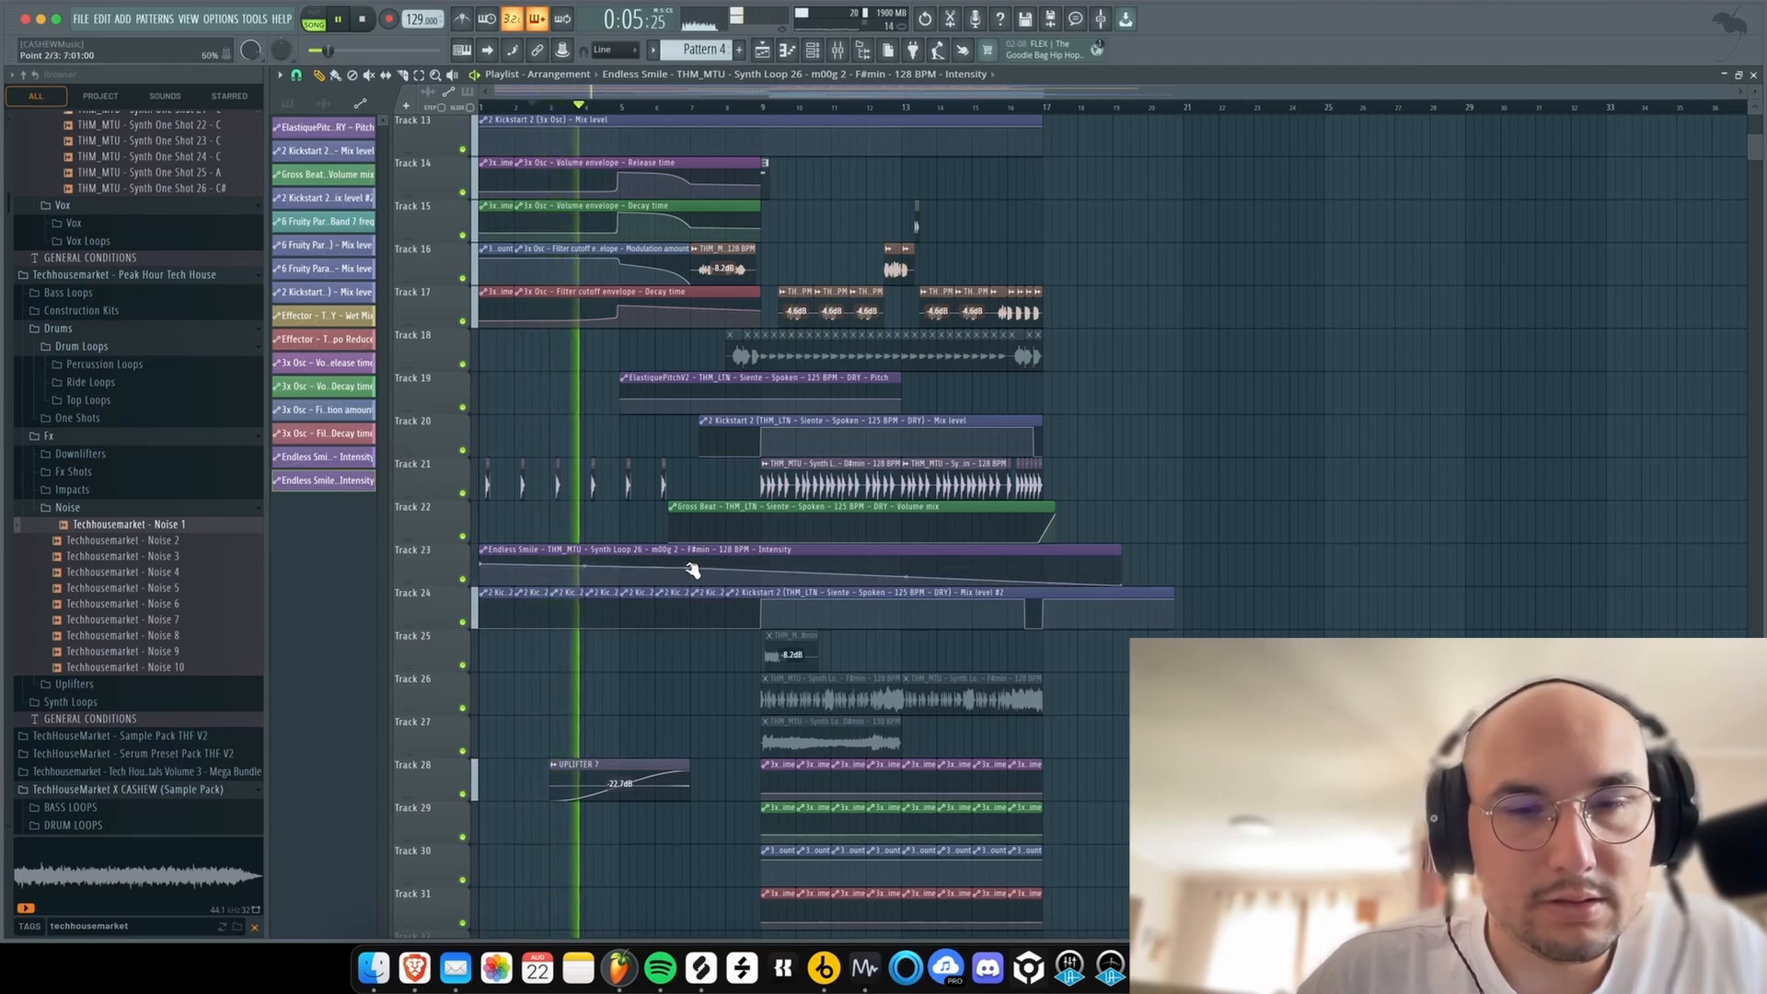
key("space")
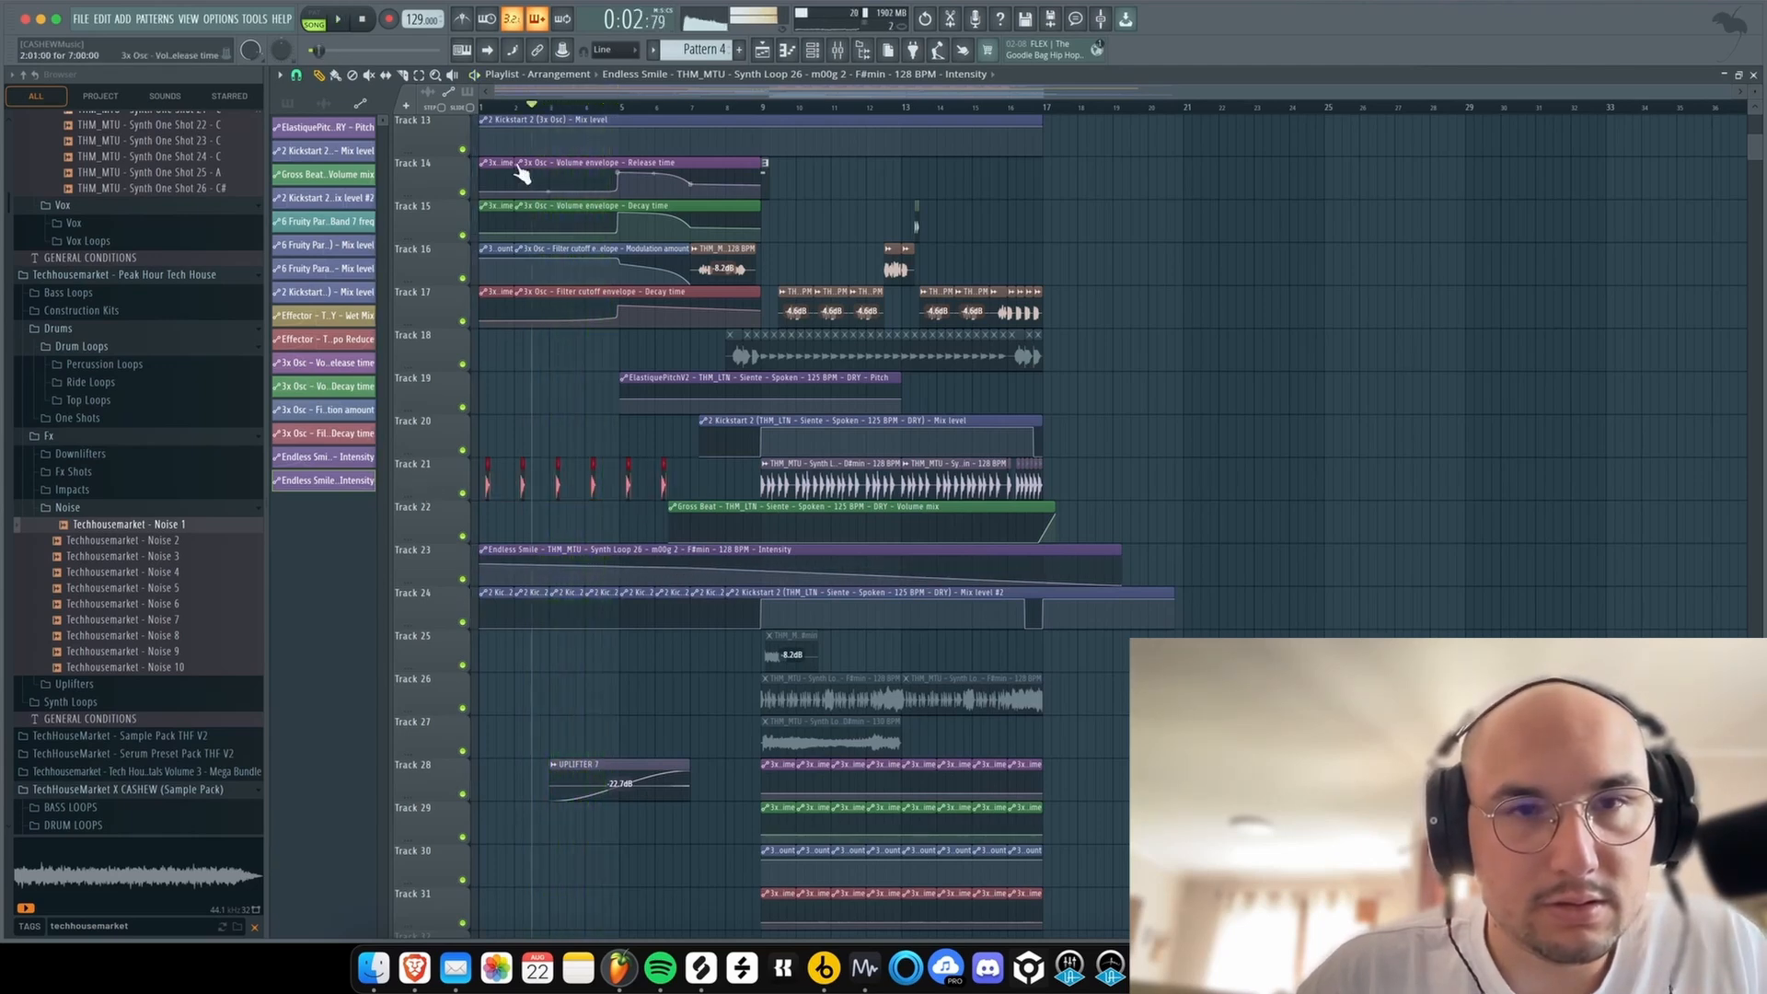
key("space")
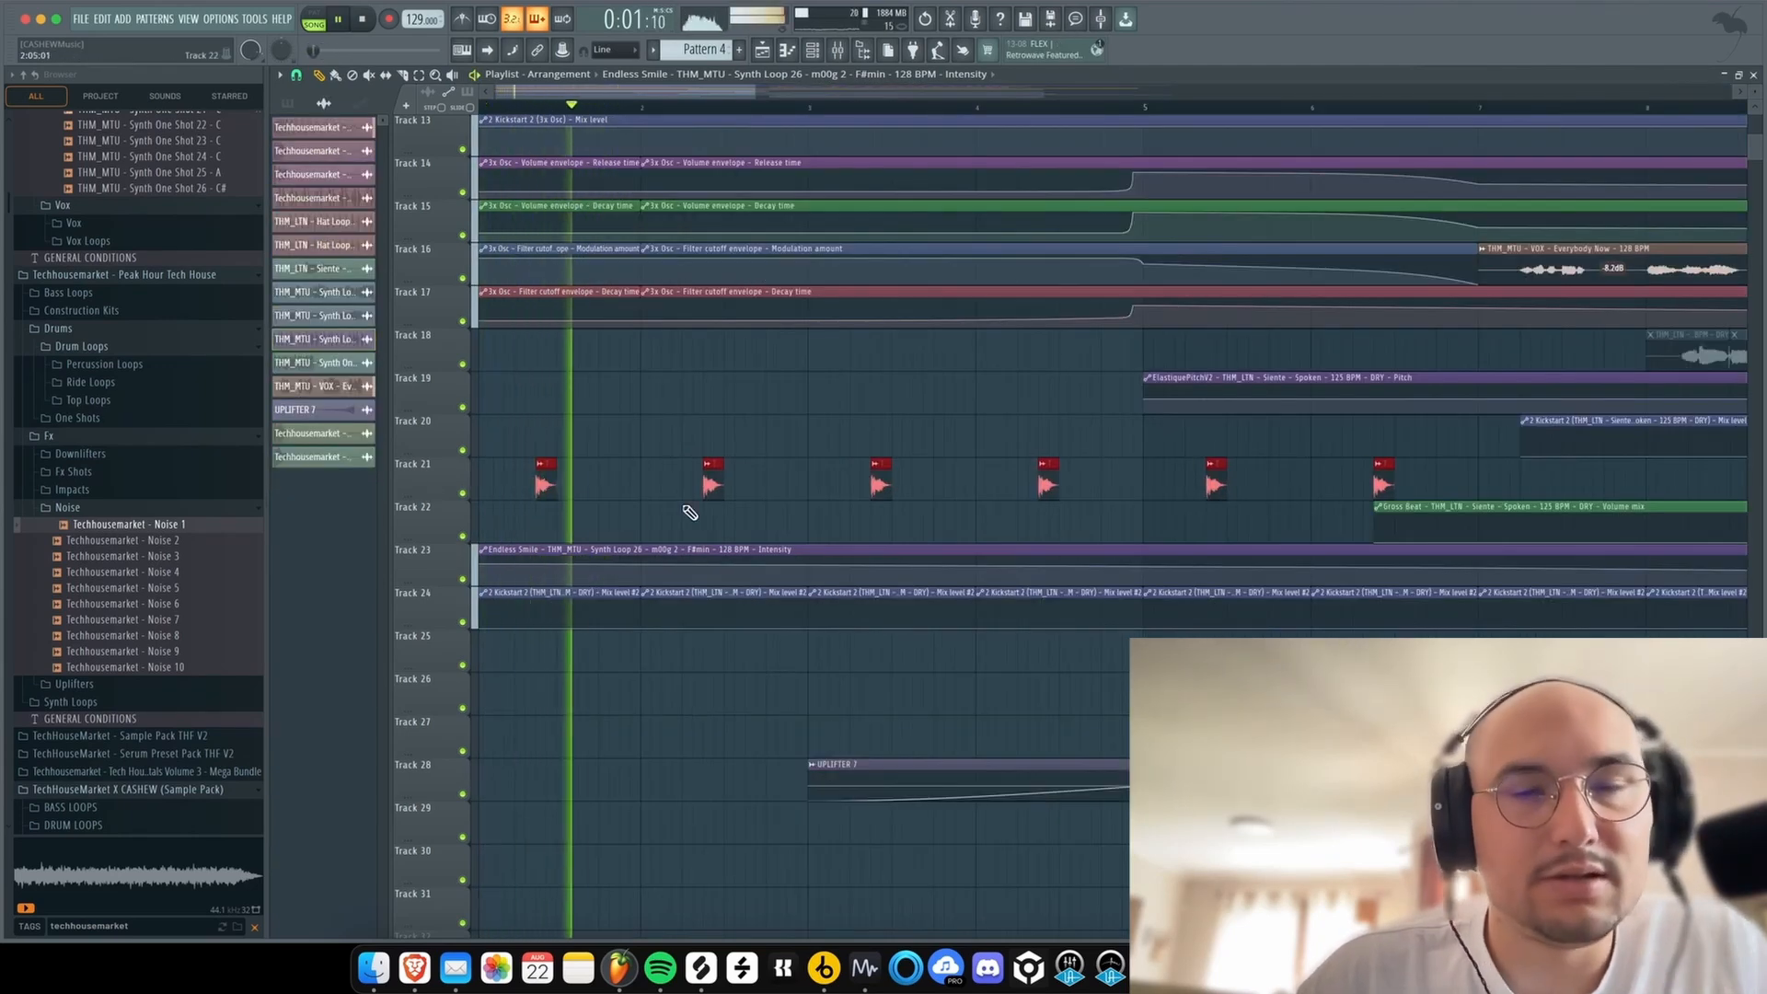
scroll(655, 523, "down", 5)
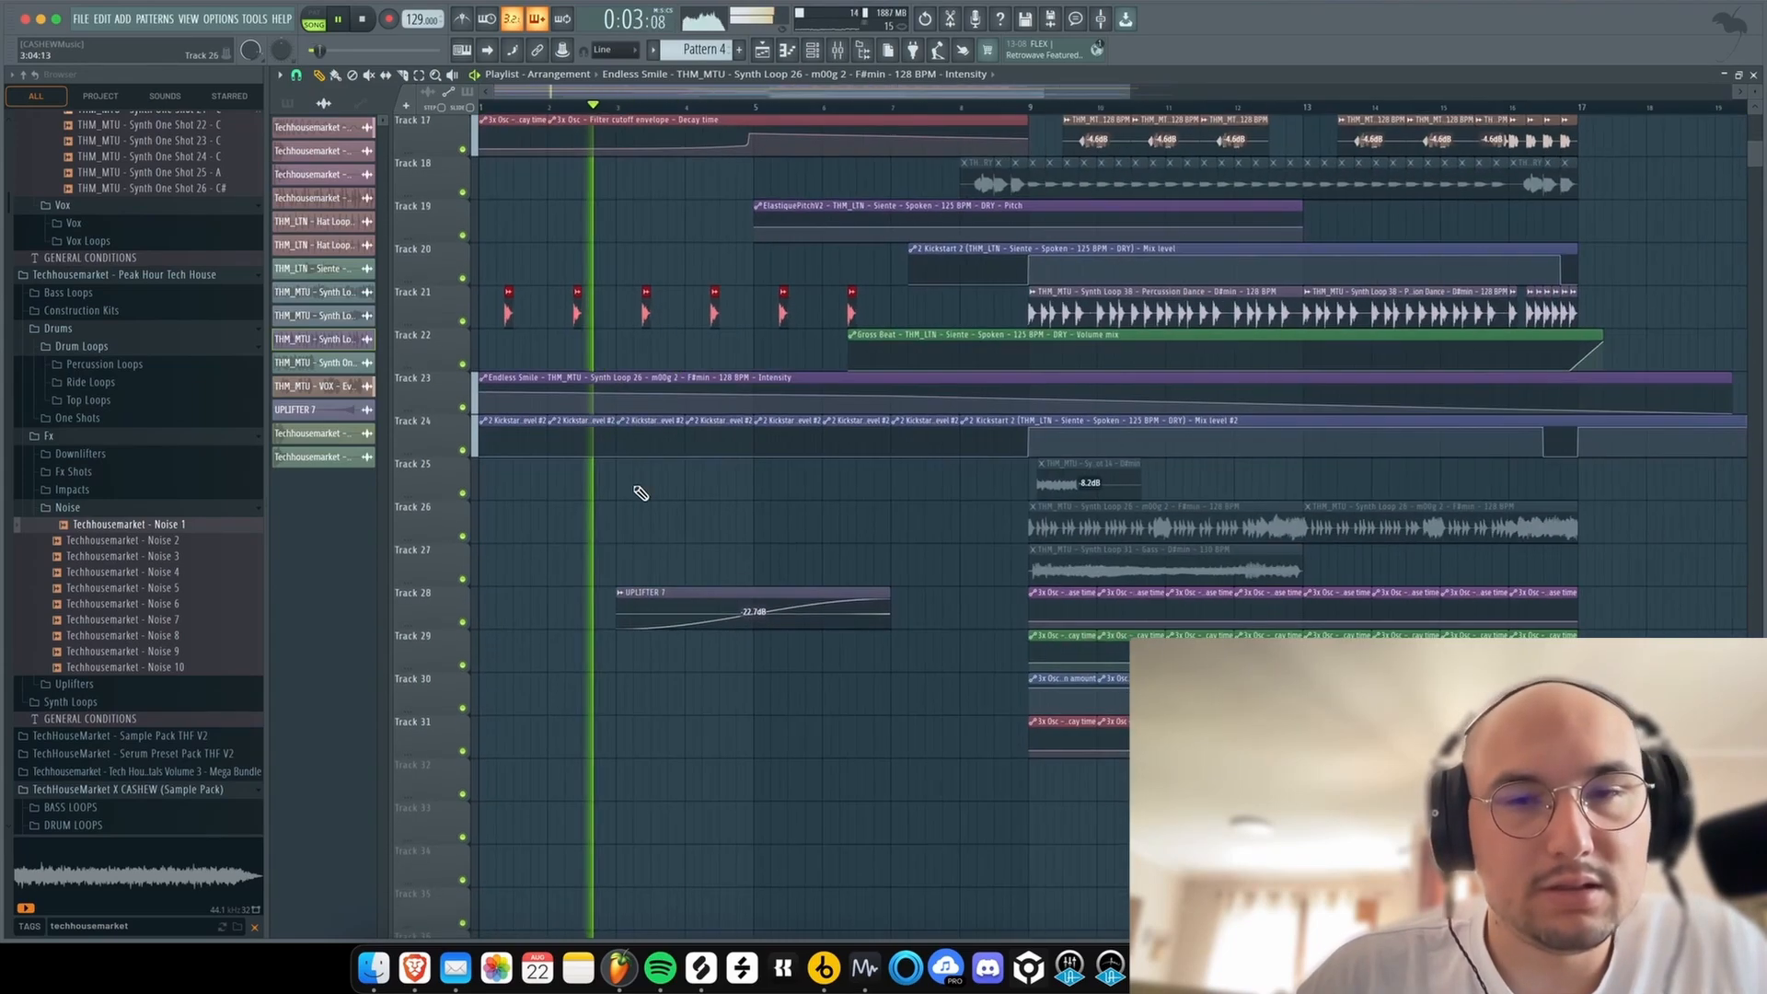
scroll(644, 497, "down", 3)
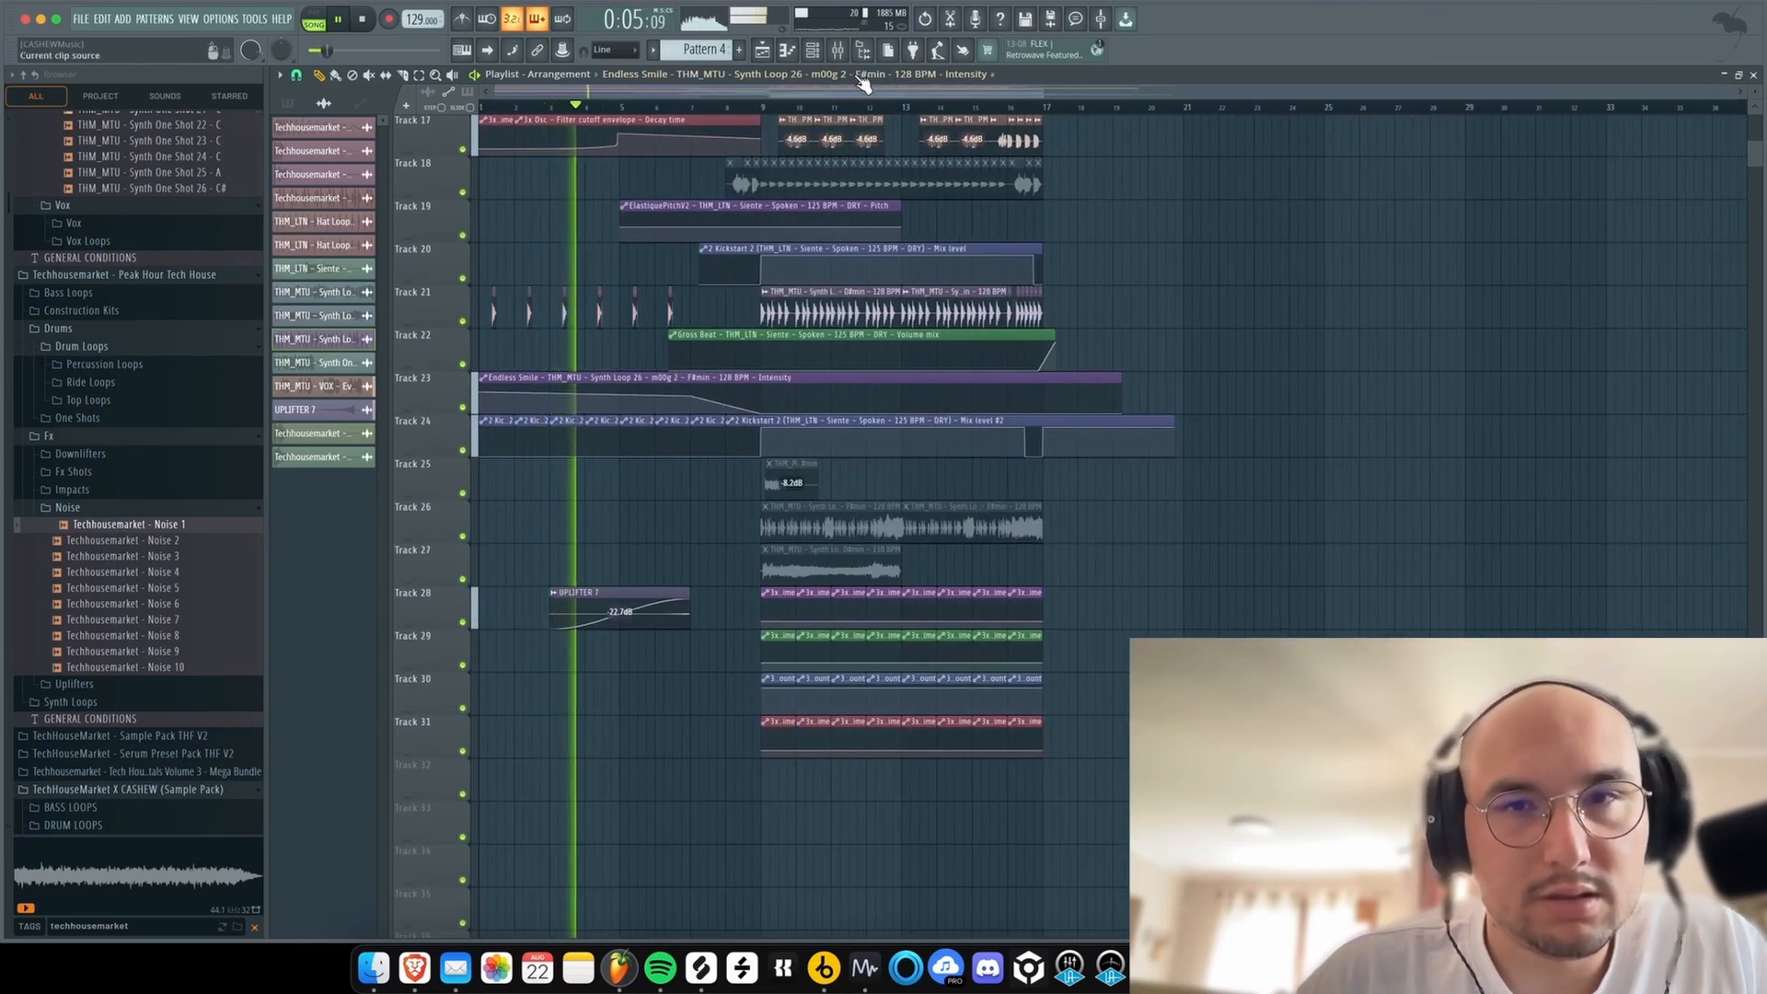
- Create an automation clip for the band 7 frequency of Fruity Parametric EQ 2 on the Synth Loop mixer track
left_click(847, 52)
left_click(1528, 476)
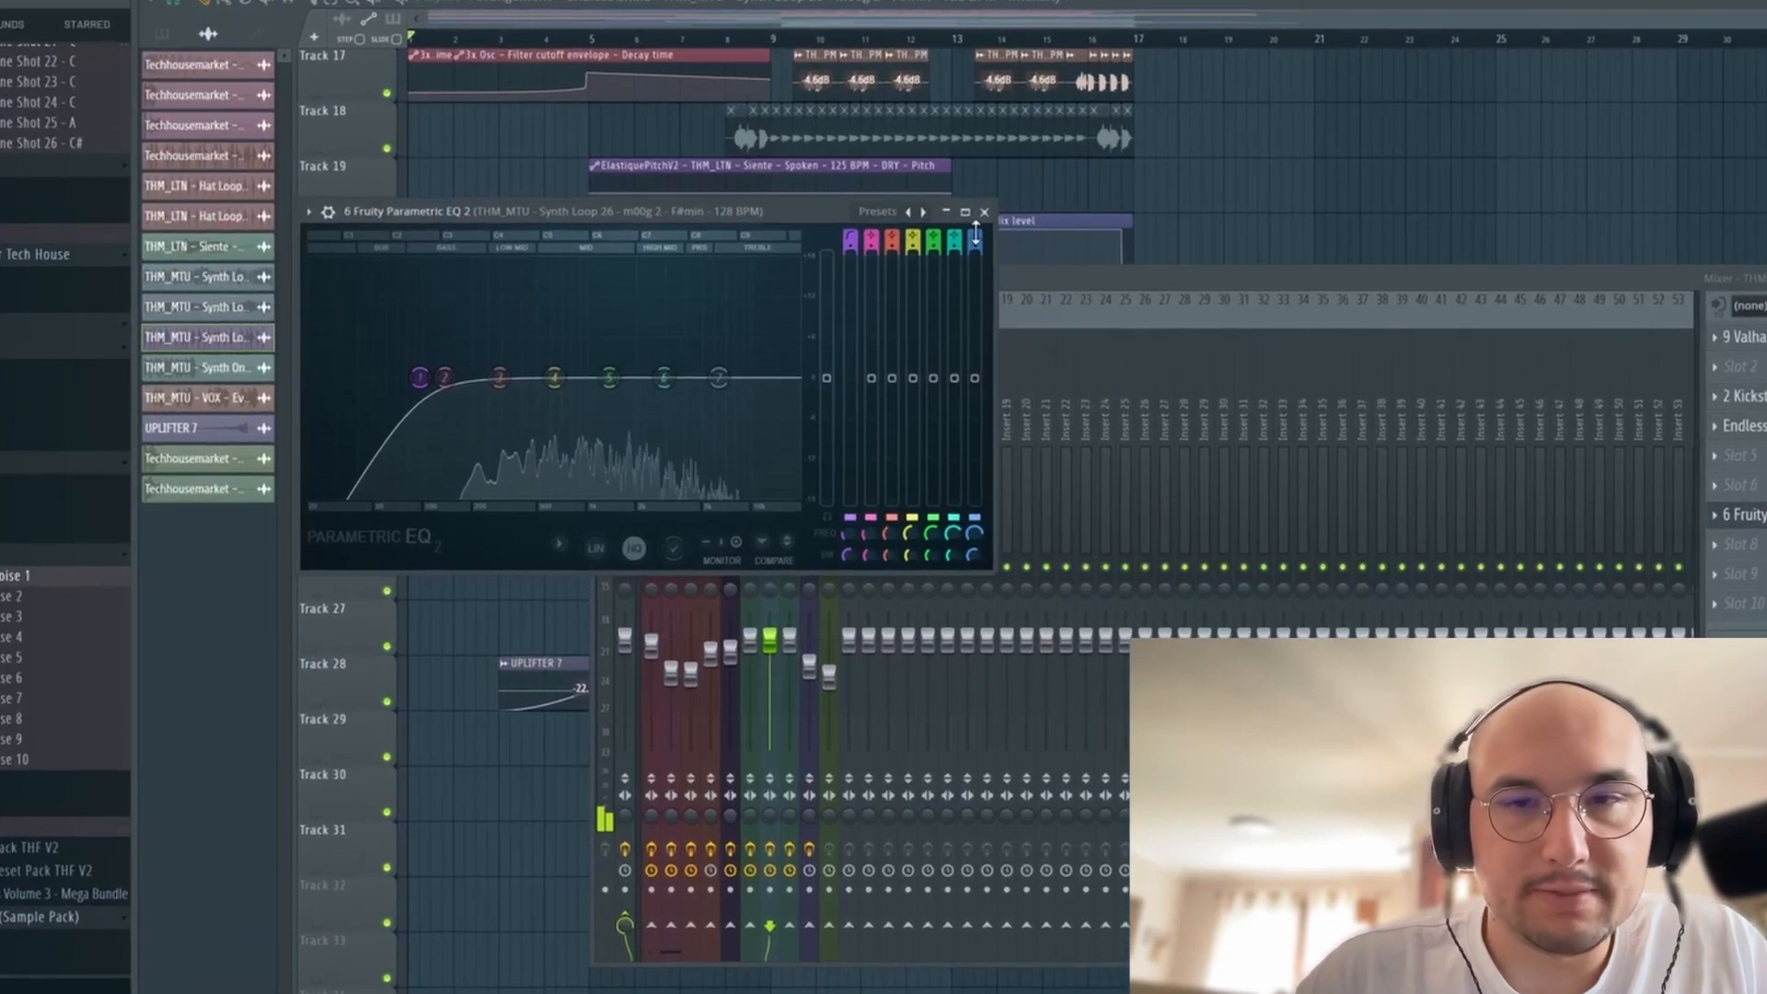
left_click_drag(958, 247, 957, 294)
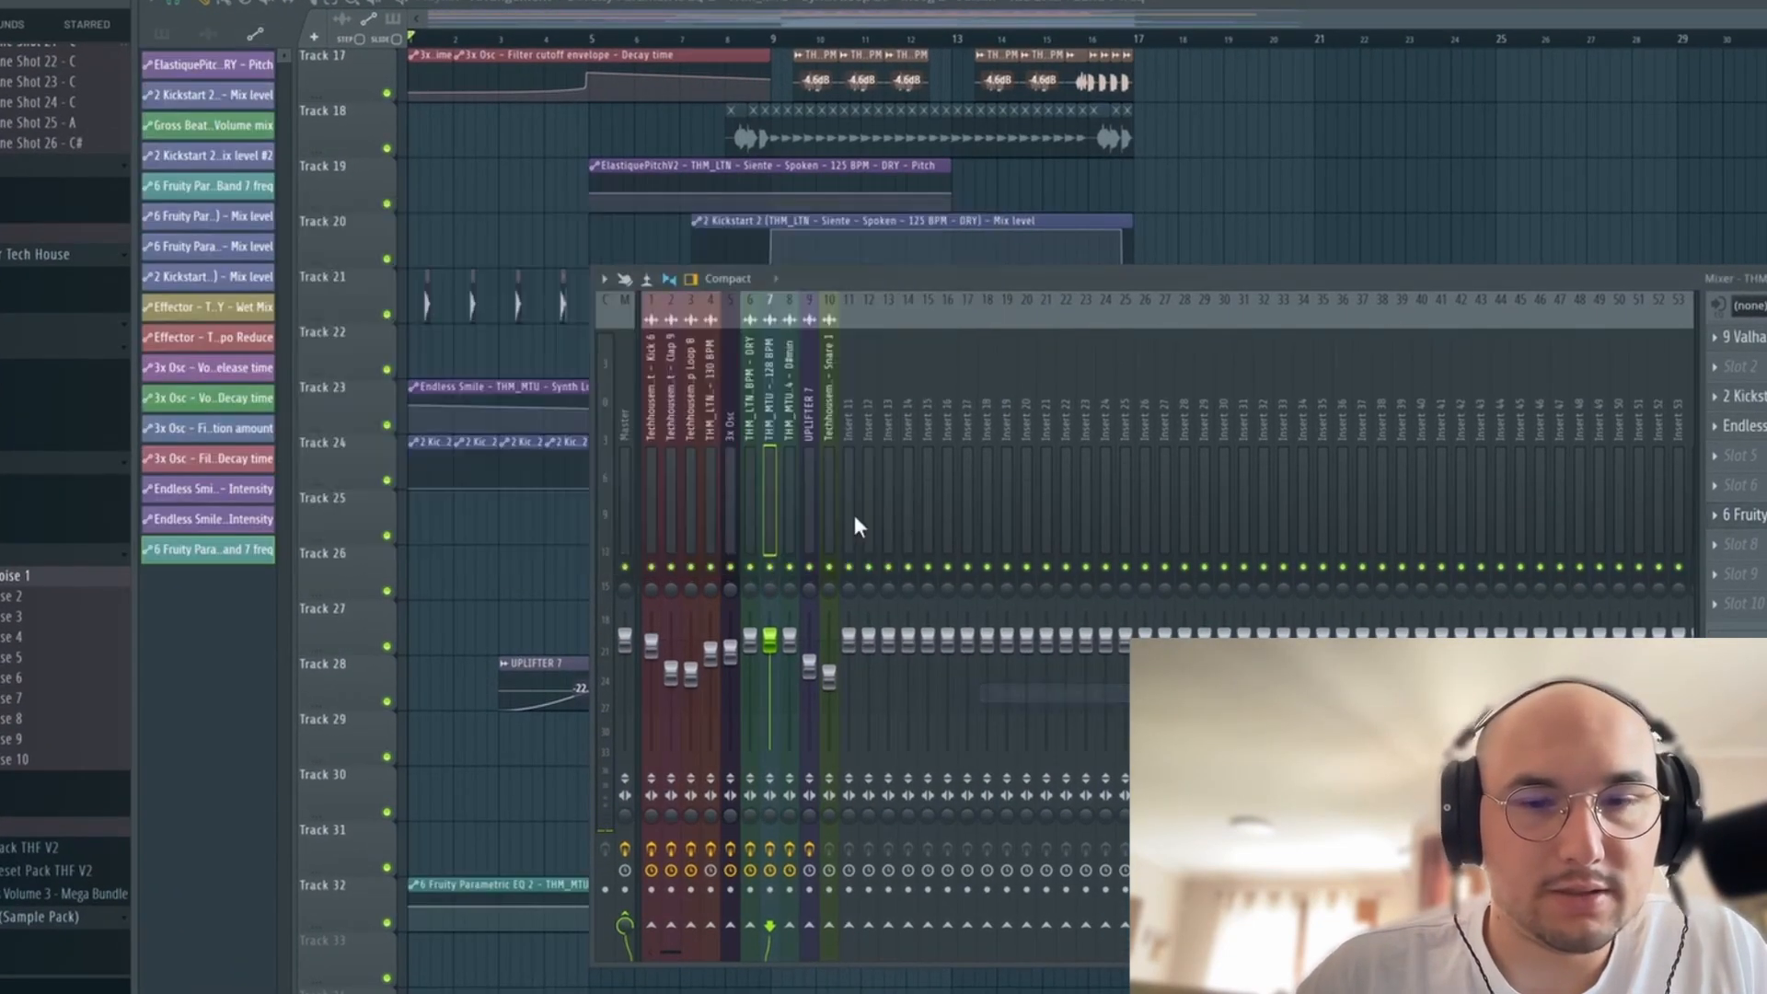
key("F9")
- Move the EQ band 7 frequency automation to Track 22 and shape it to rise gradually up to bar 9
left_click_drag(396, 931, 348, 359)
key("space")
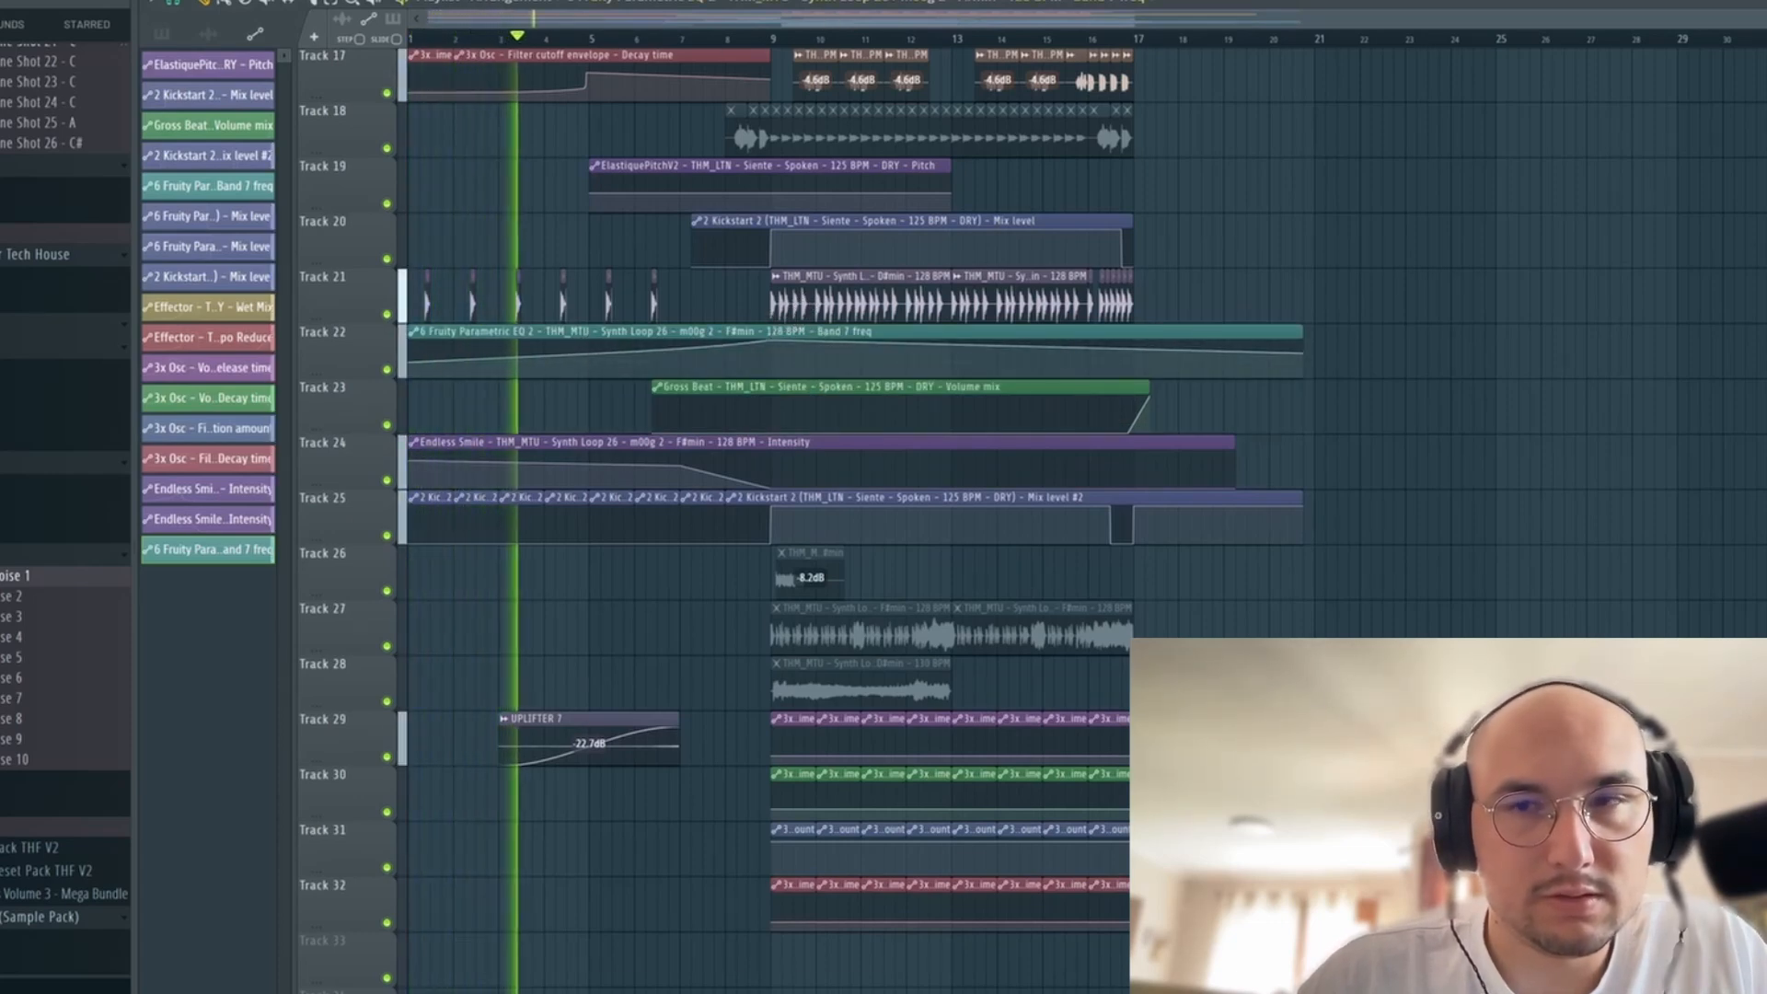
left_click(885, 50)
left_click(1562, 411)
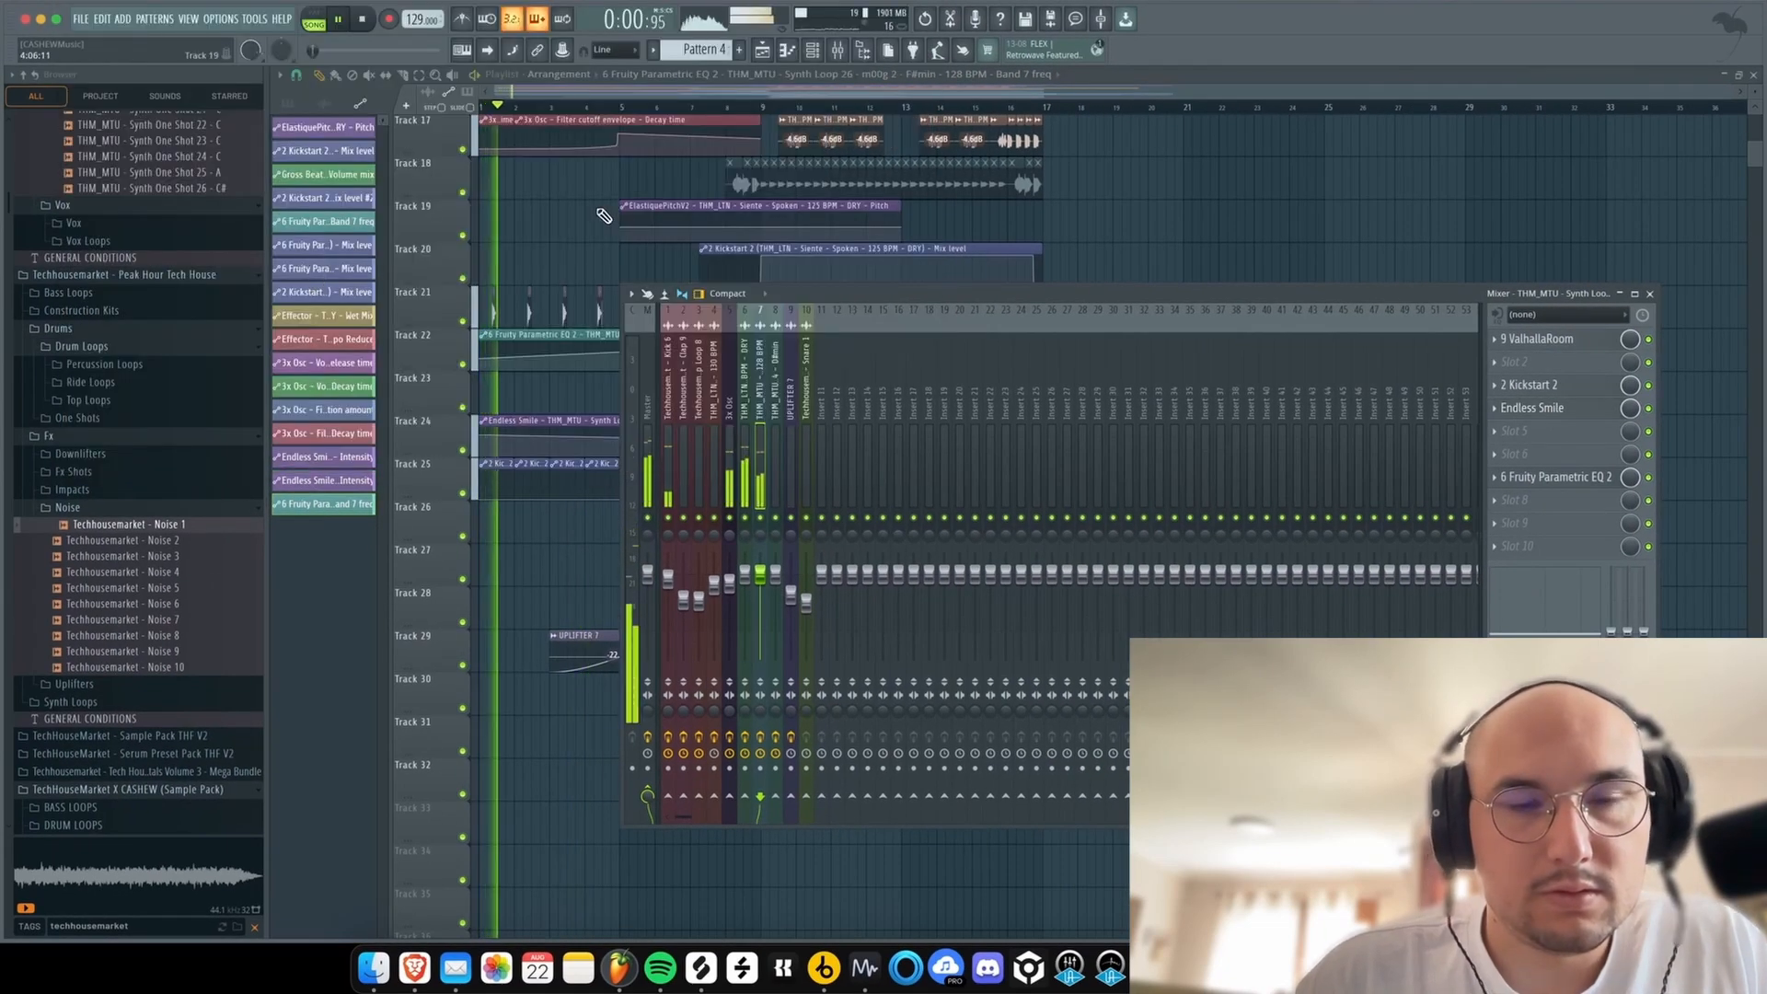
key("F9")
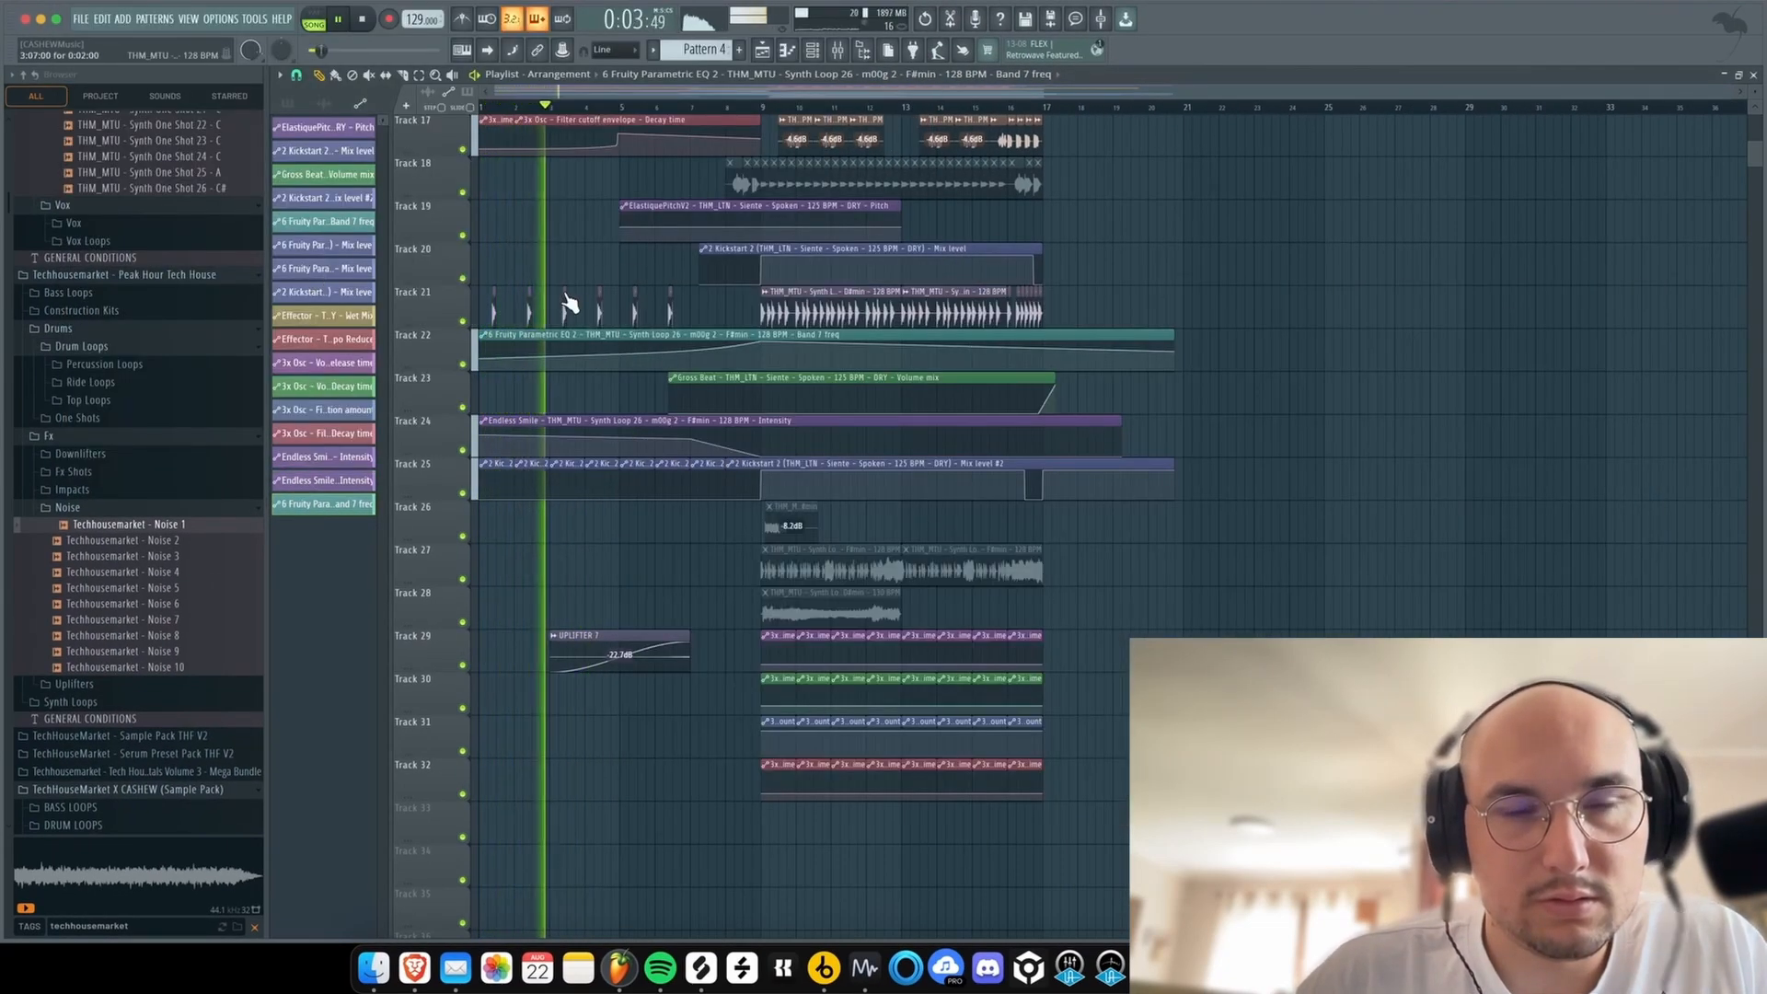
- Play the intro through the build-up and review the arranged clips and automation on all tracks
scroll(569, 304, "up", 5)
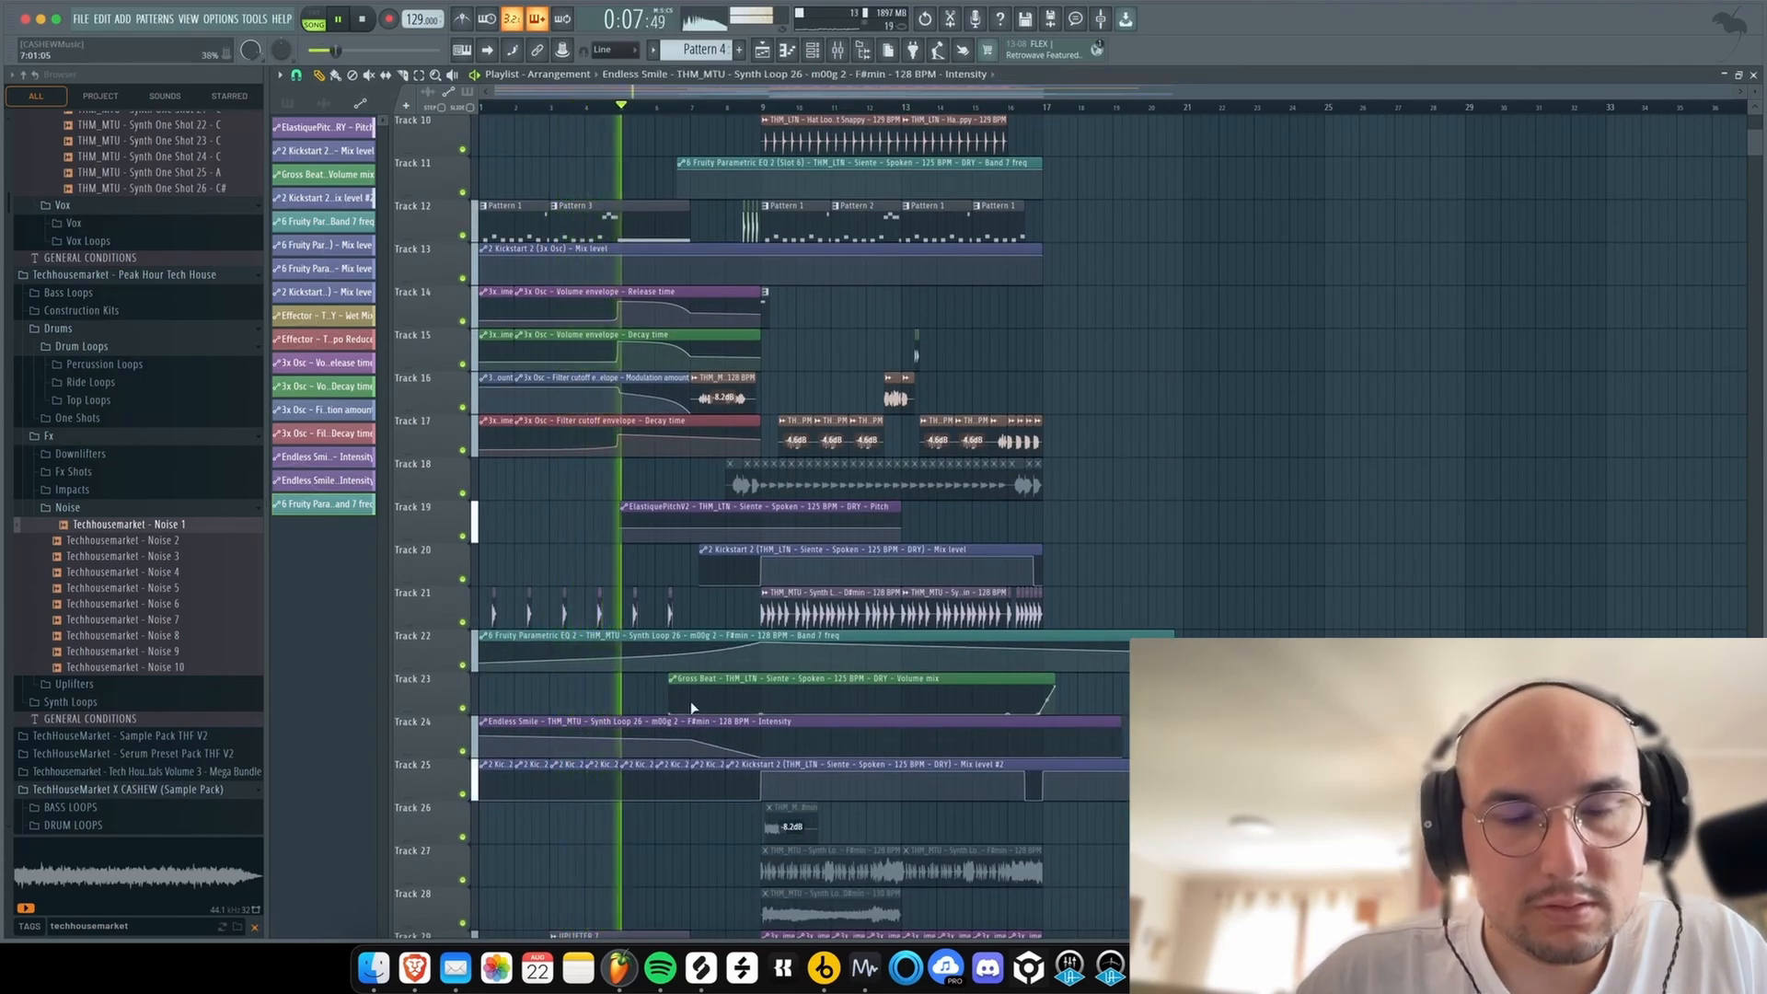
scroll(635, 620, "up", 3, "ctrl")
scroll(625, 482, "up", 6)
scroll(645, 442, "up", 1)
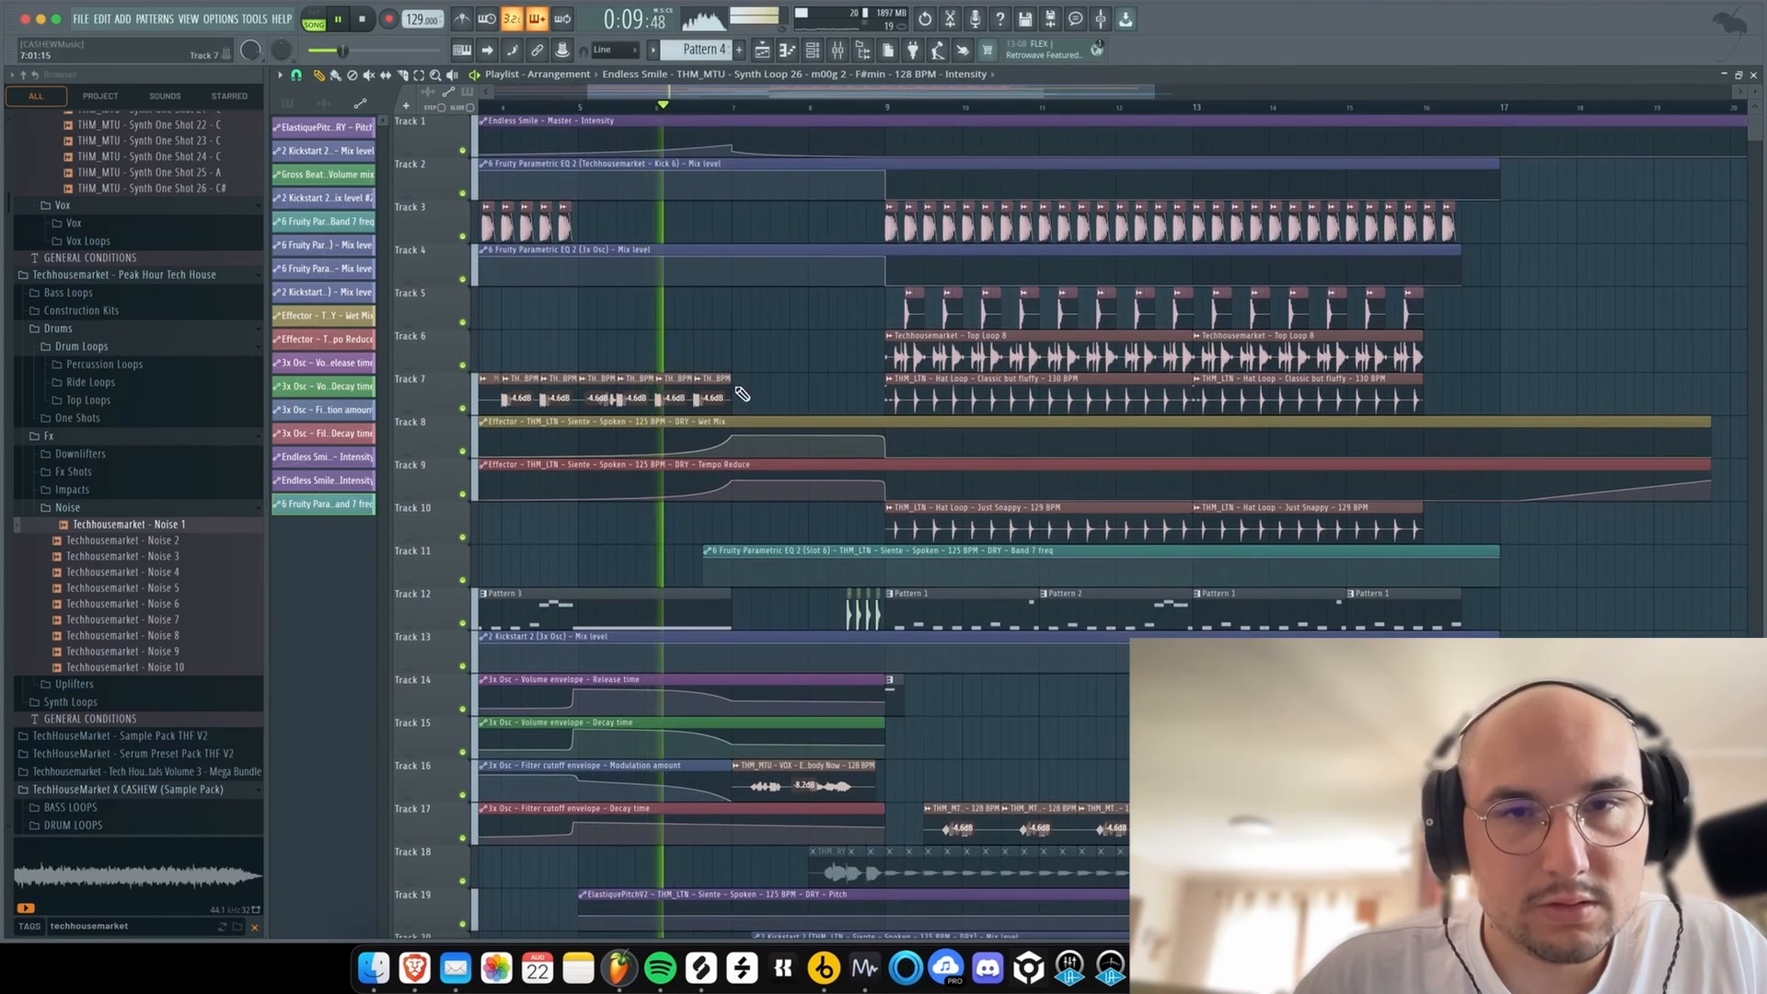
scroll(733, 217, "down", 3, "ctrl")
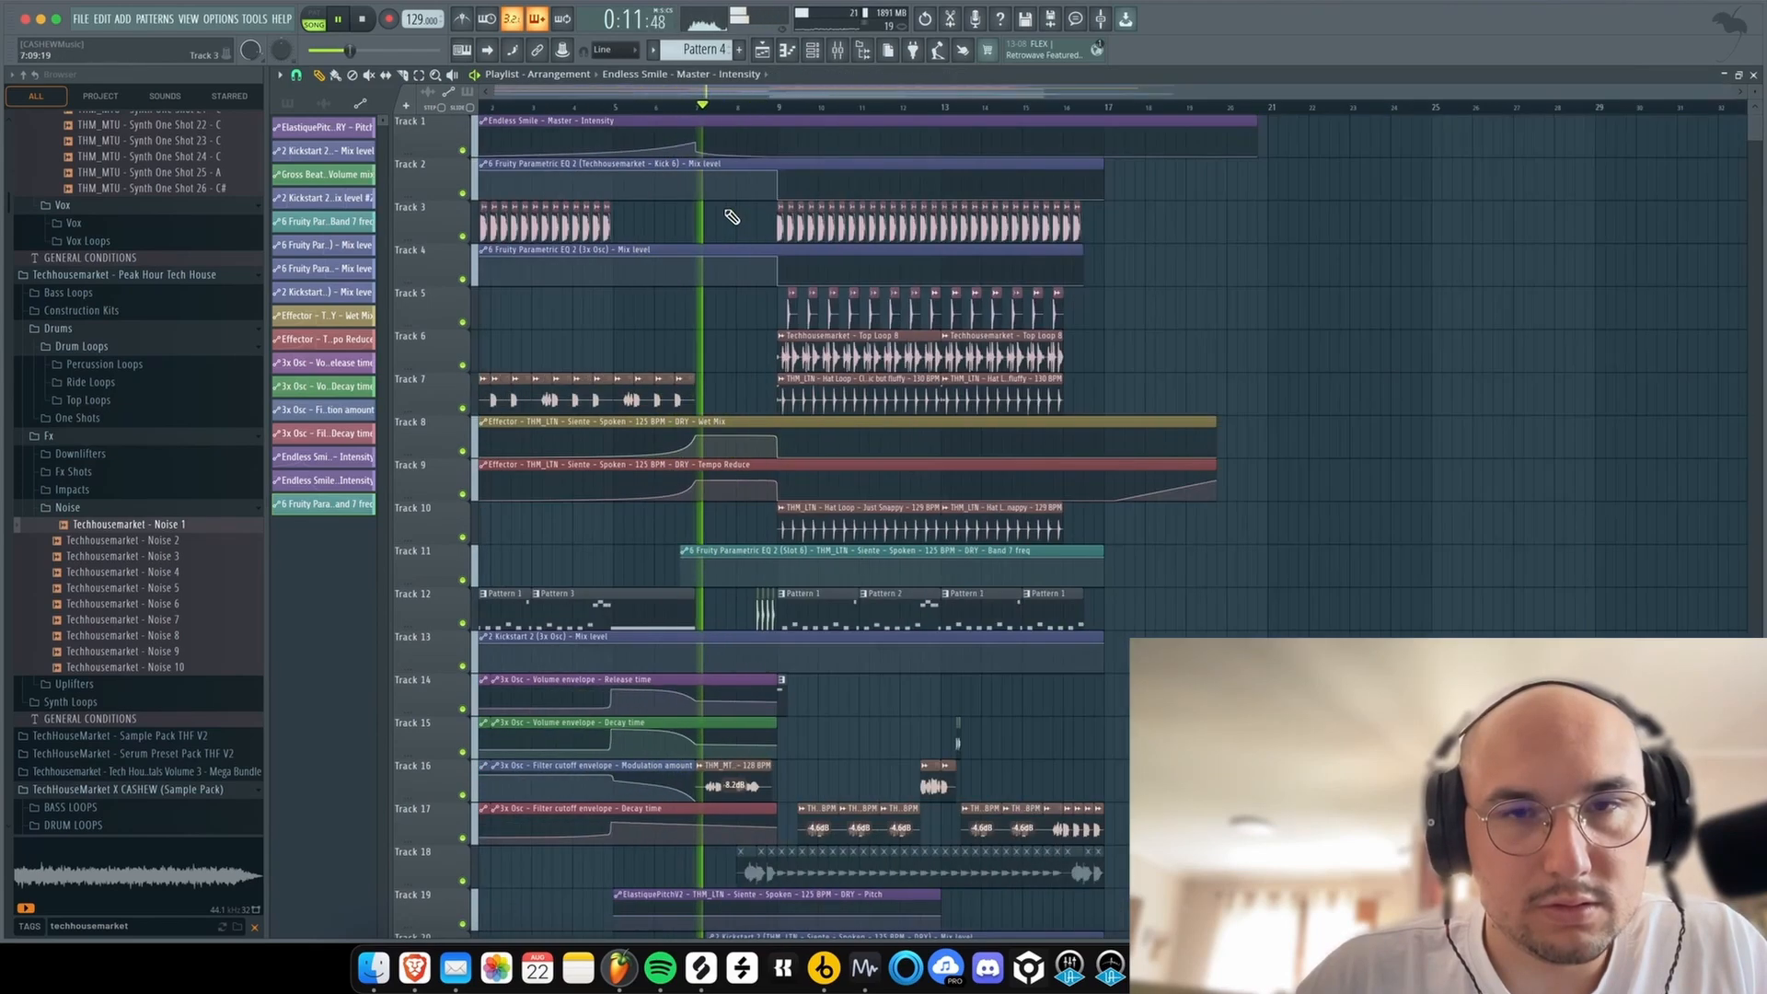
scroll(714, 385, "up", 3, "ctrl")
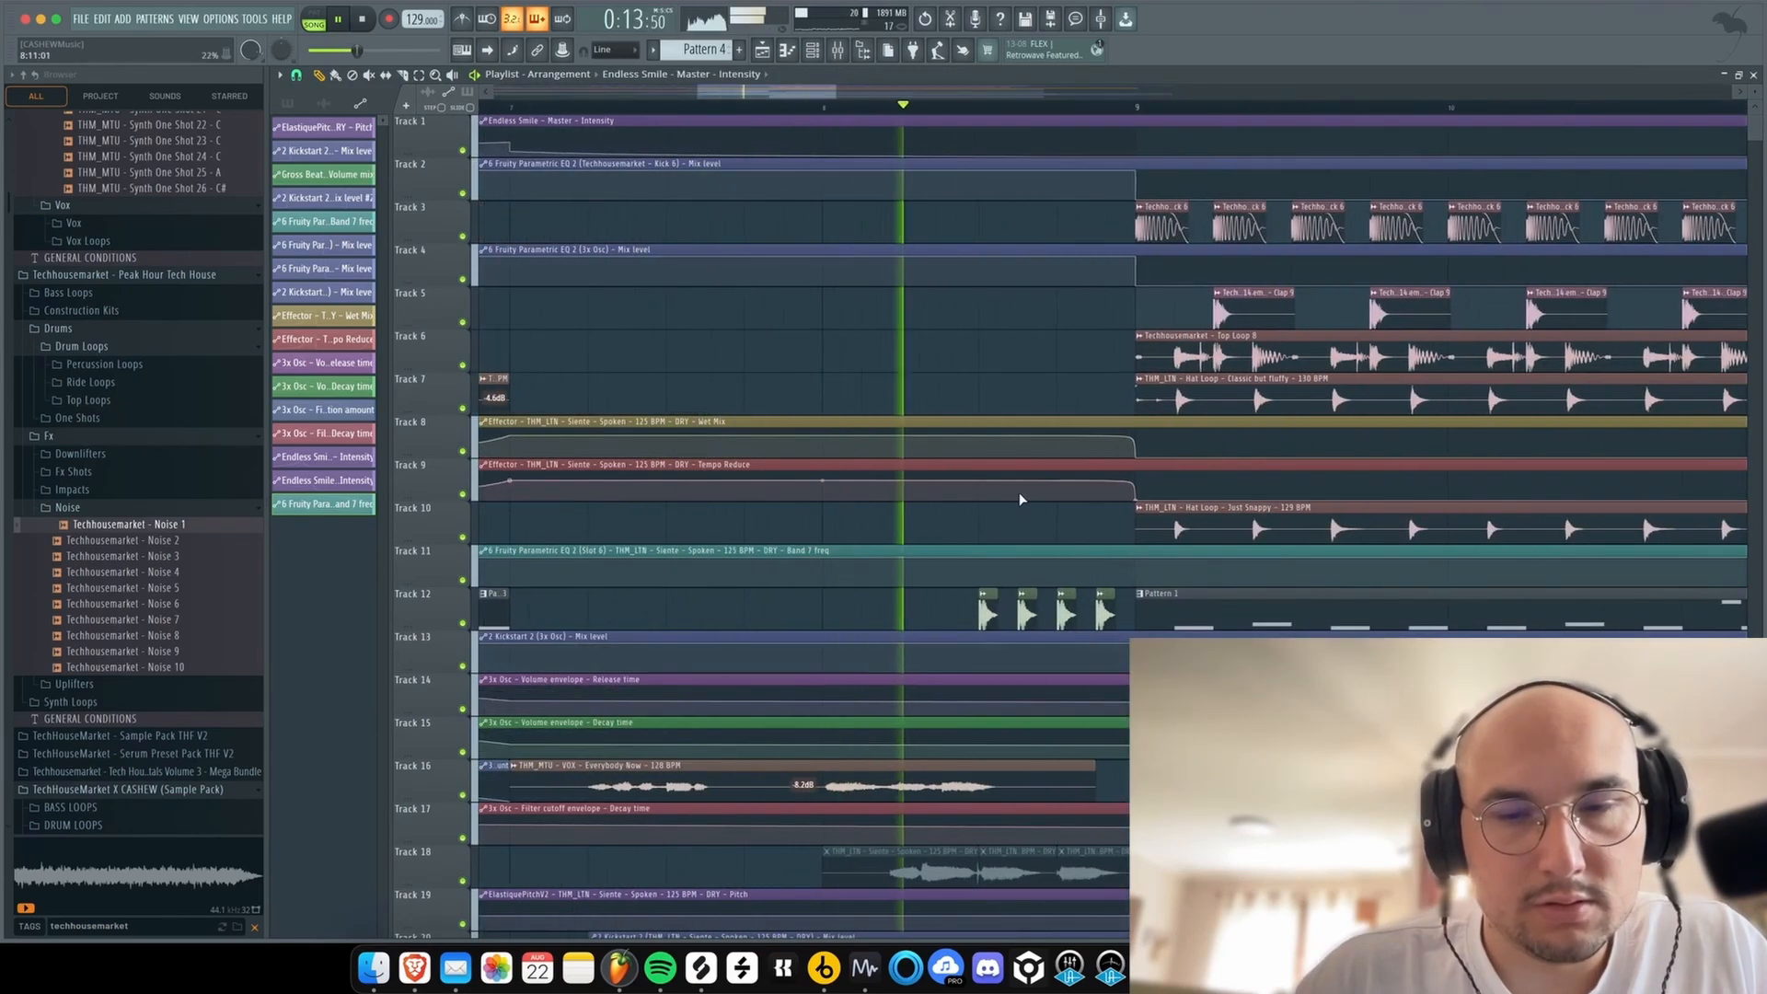
key("space")
scroll(692, 416, "down", 2, "ctrl")
scroll(692, 416, "down", 5)
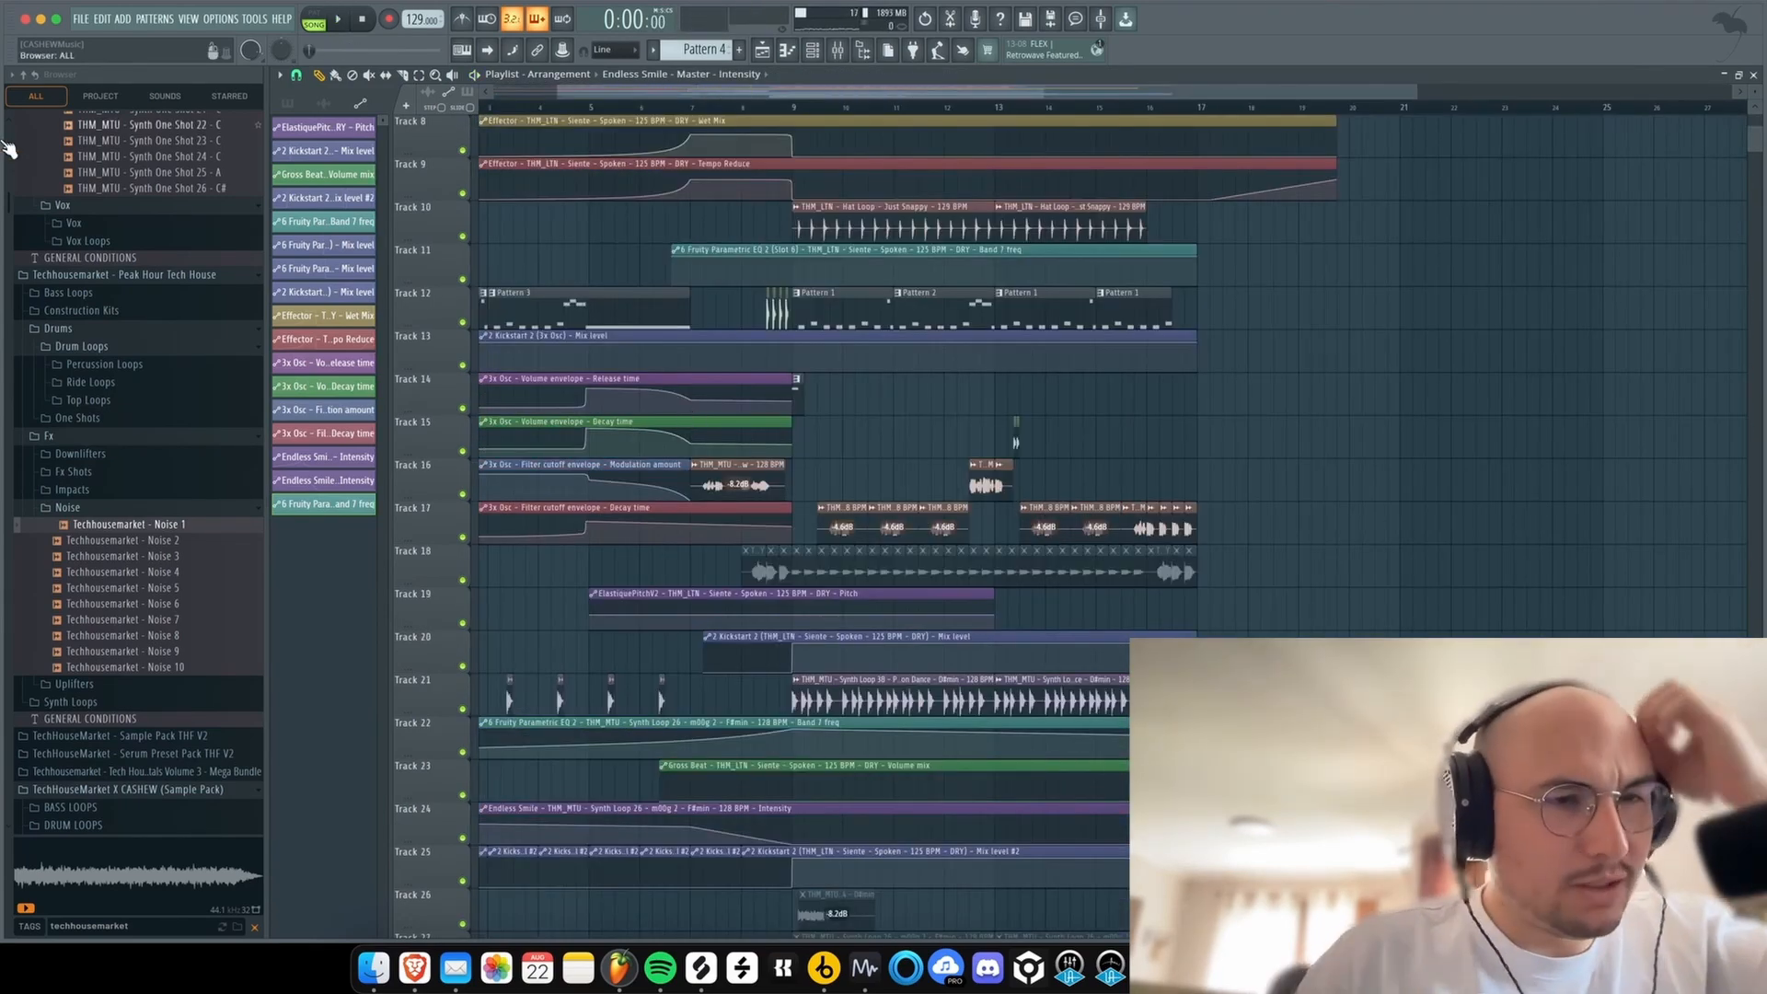
- Add another Fruity Parametric EQ 2 to the Synth Loop mixer track and boost its band 7 high shelf about 7.3 dB around 5146 Hz
double_click(1044, 524)
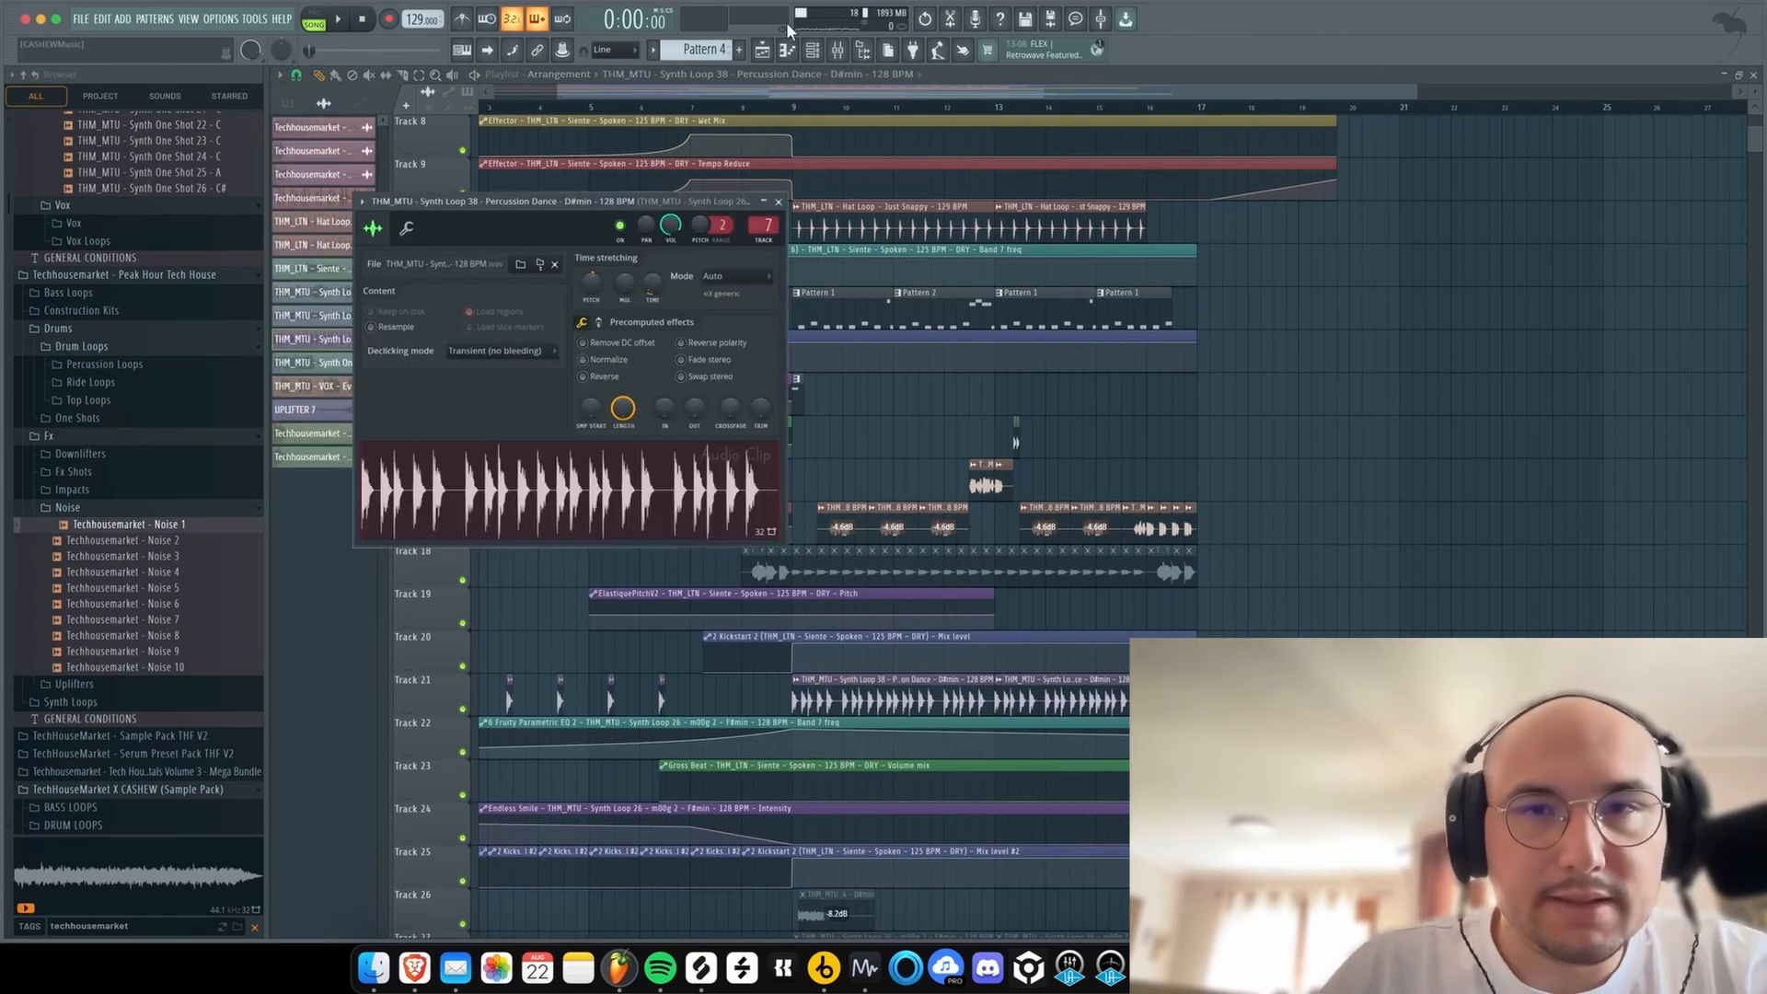
left_click(841, 49)
left_click(1555, 438)
left_click(1296, 213)
left_click(785, 110)
key("space")
key("Tab")
key("Tab")
left_click_drag(680, 330, 672, 296)
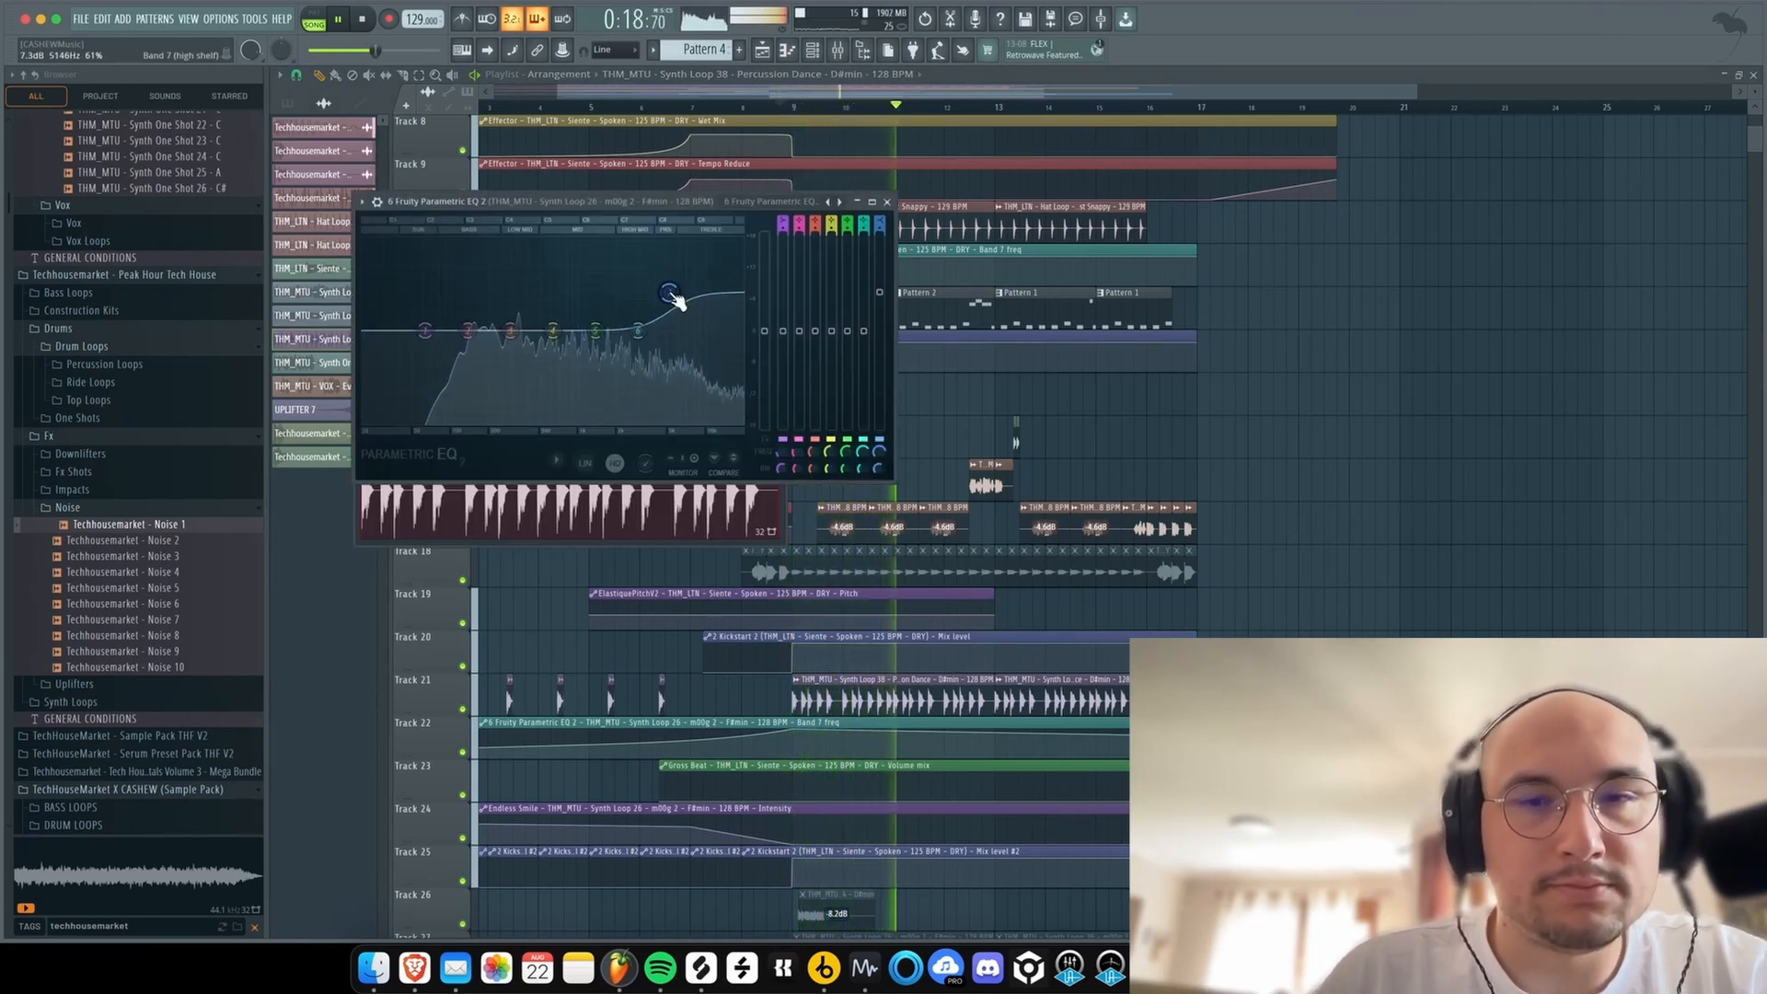
key("Escape")
key("Escape")
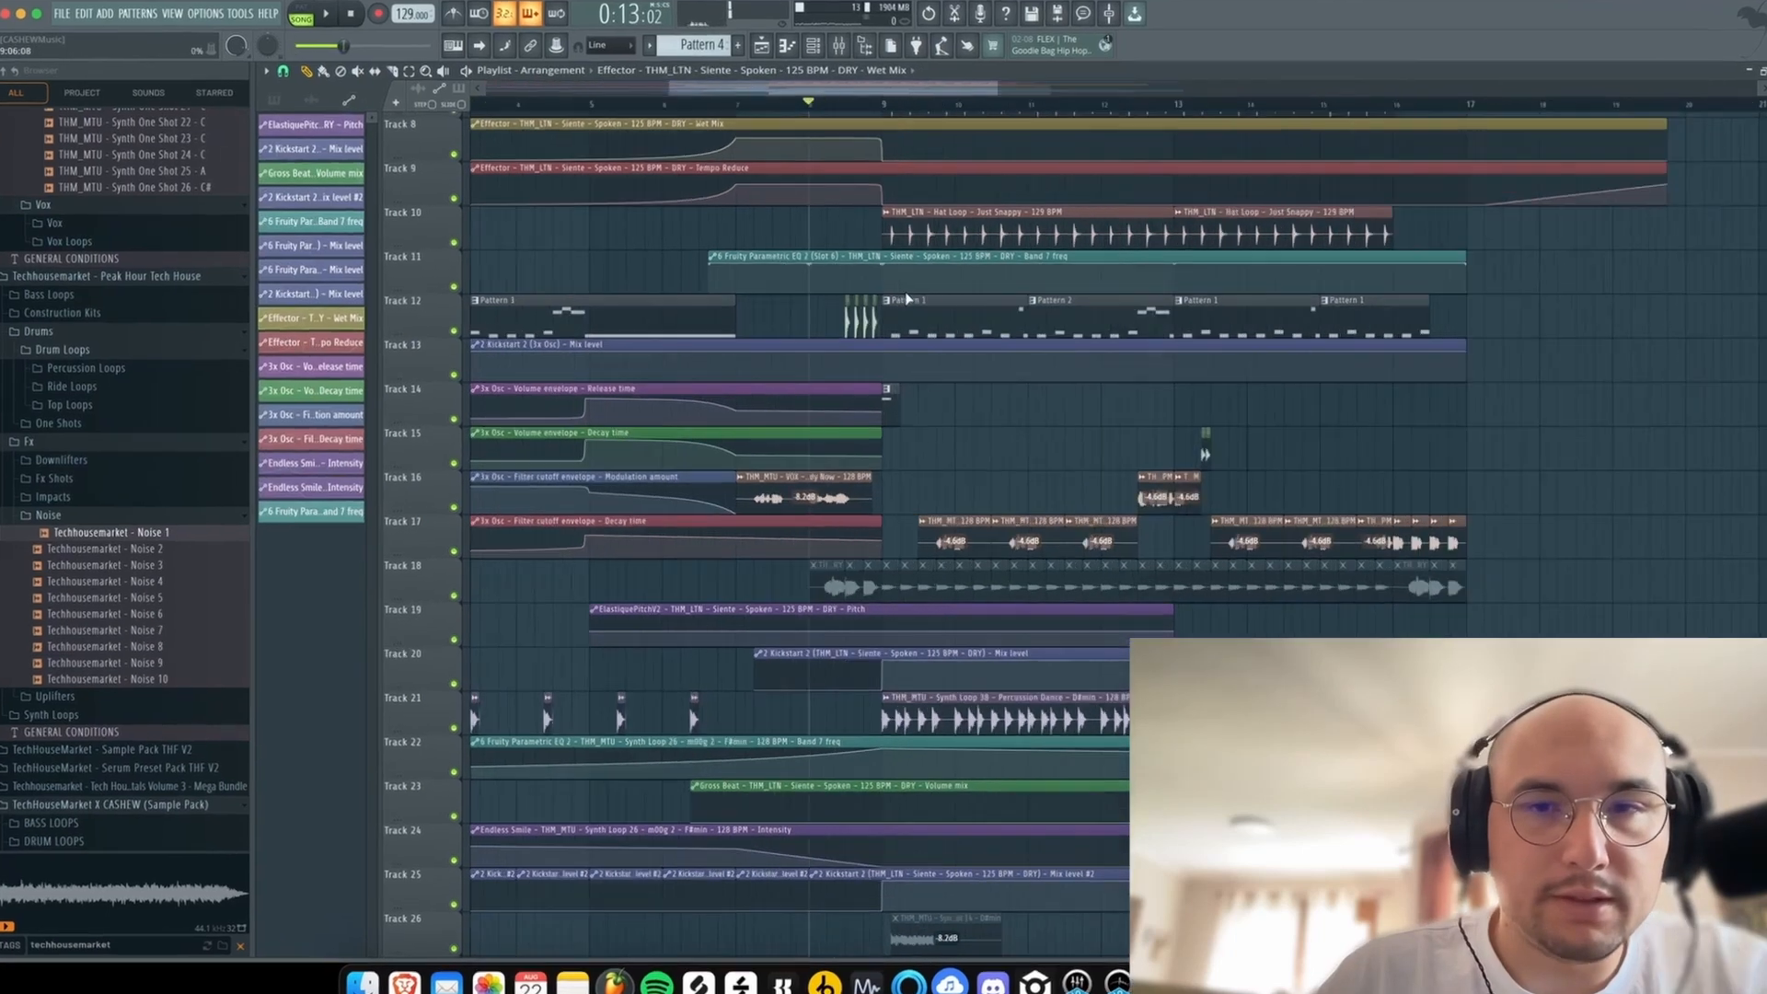
- Audition samples in the Vox folder and place THM_MTU - VOX - Ahahh - 128 BPM as a short phrase before bar 9 on Track 10
scroll(905, 300, "up", 3)
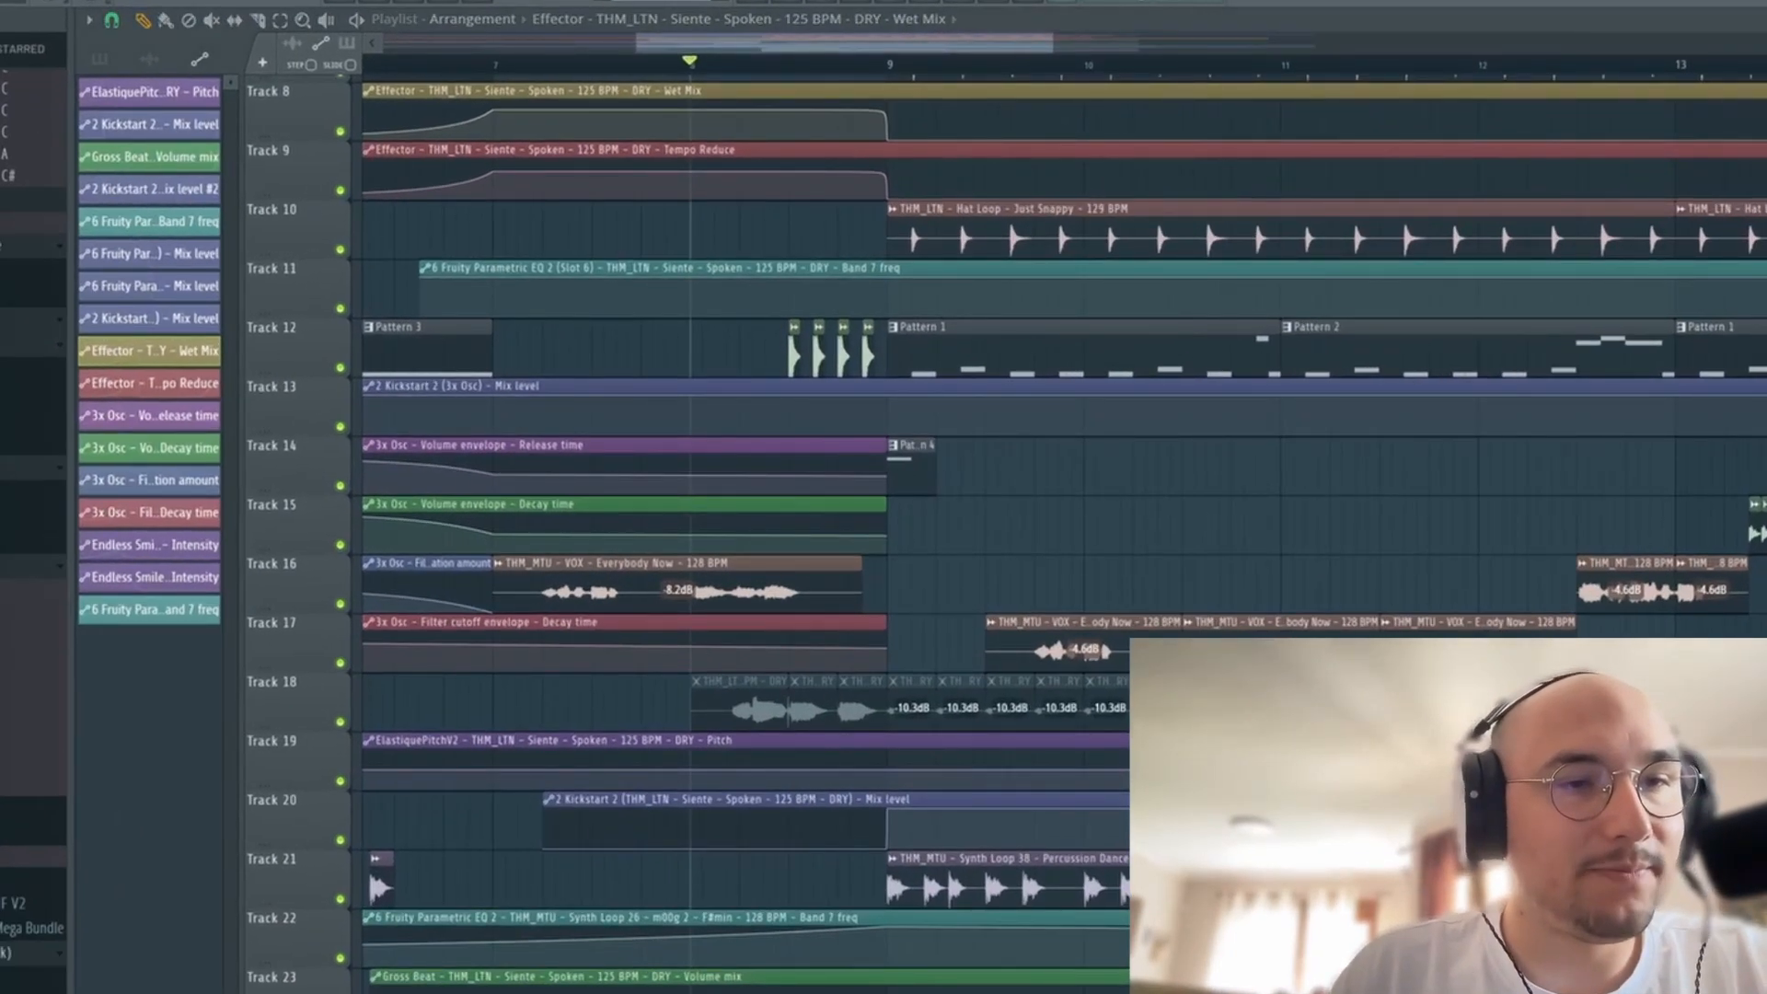
left_click(159, 597)
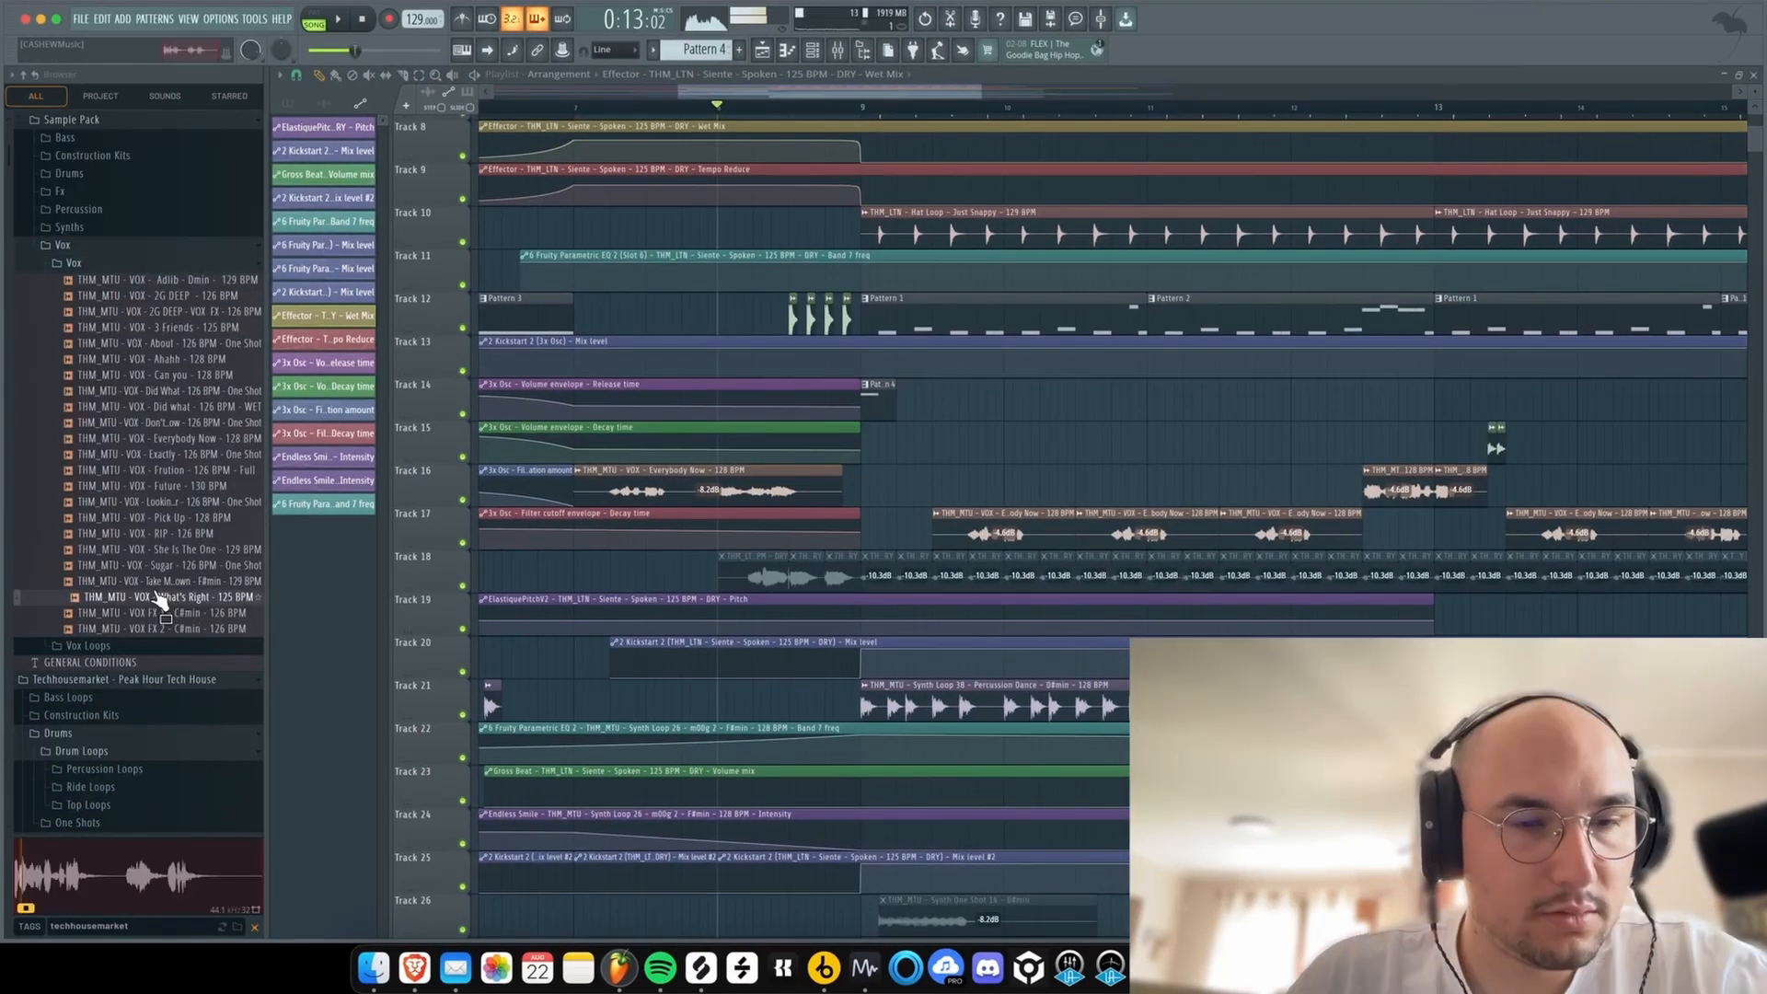
left_click_drag(152, 613, 156, 617)
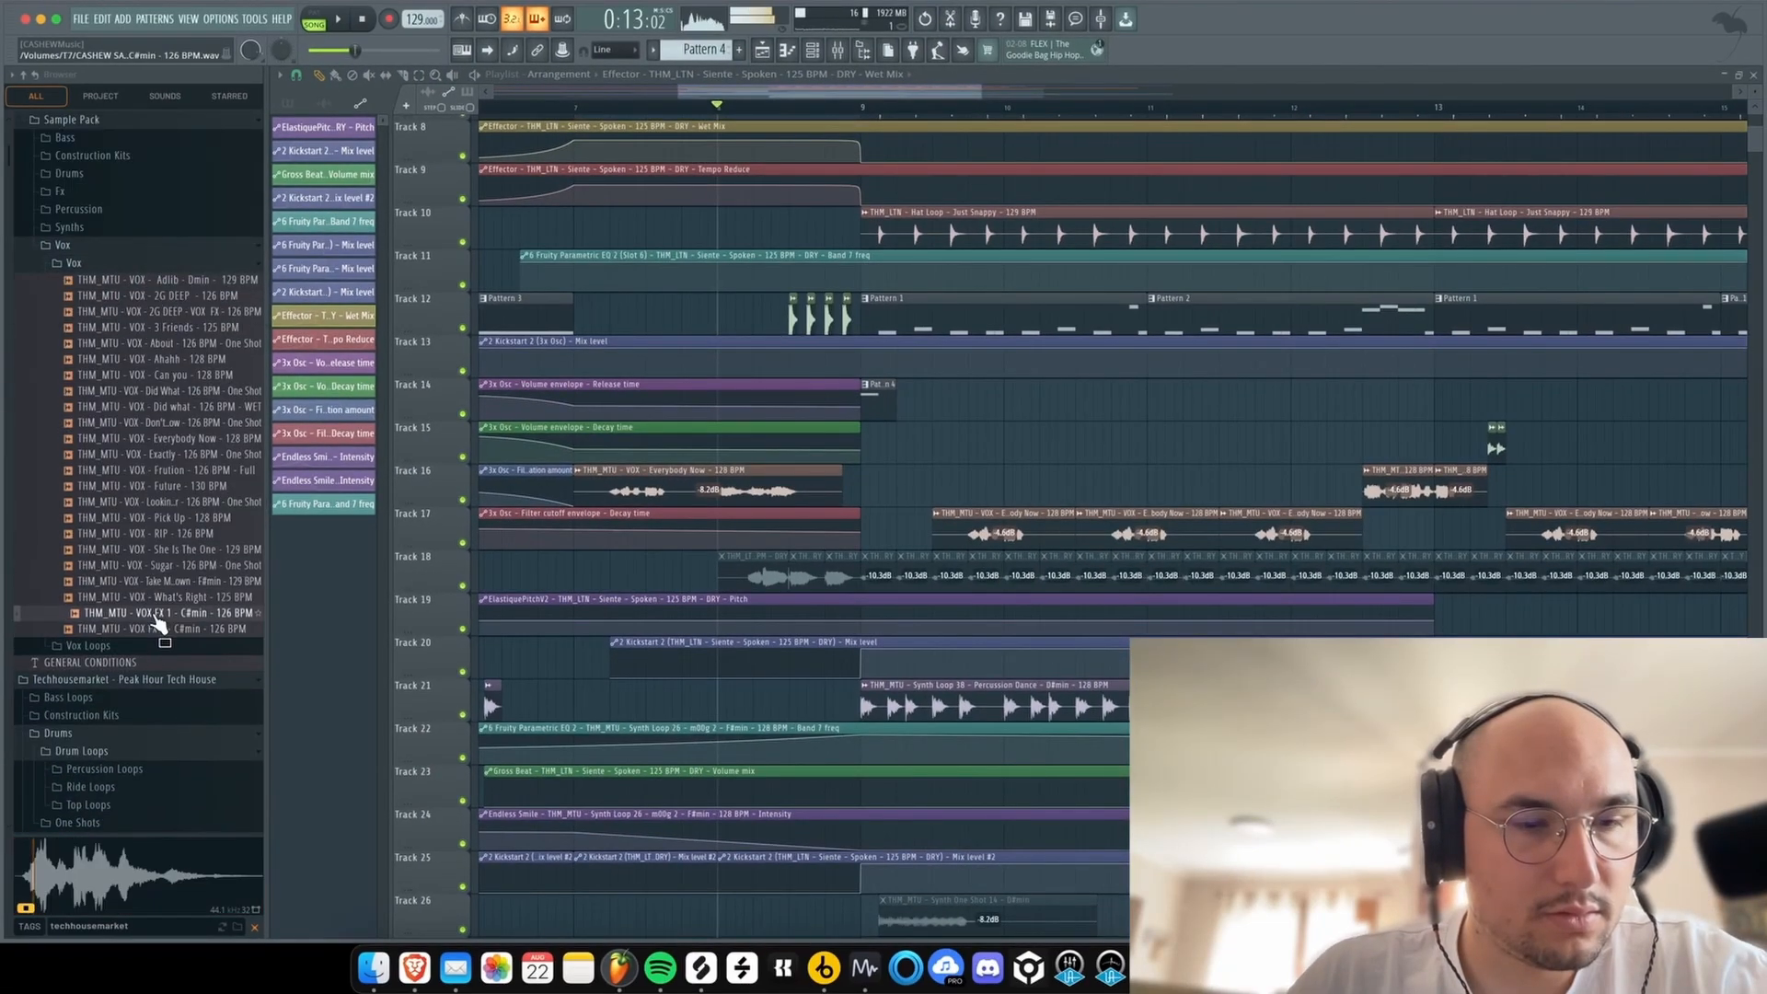
left_click(158, 379)
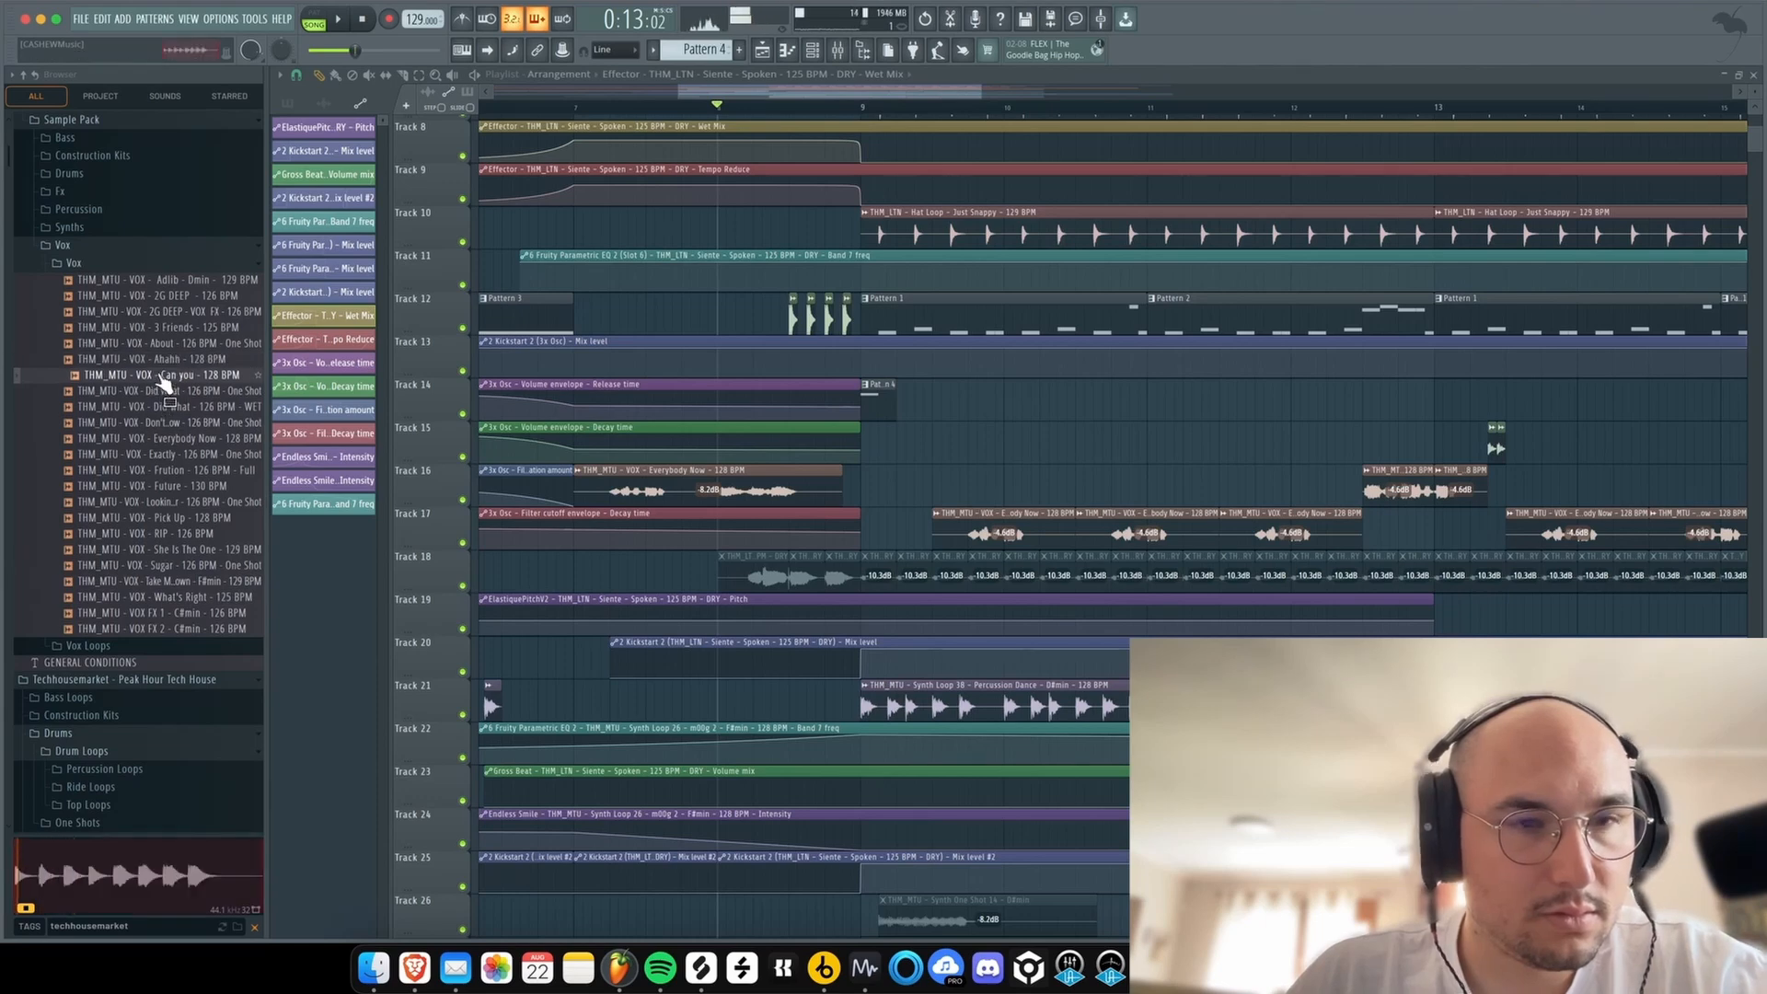
left_click_drag(161, 359, 911, 449)
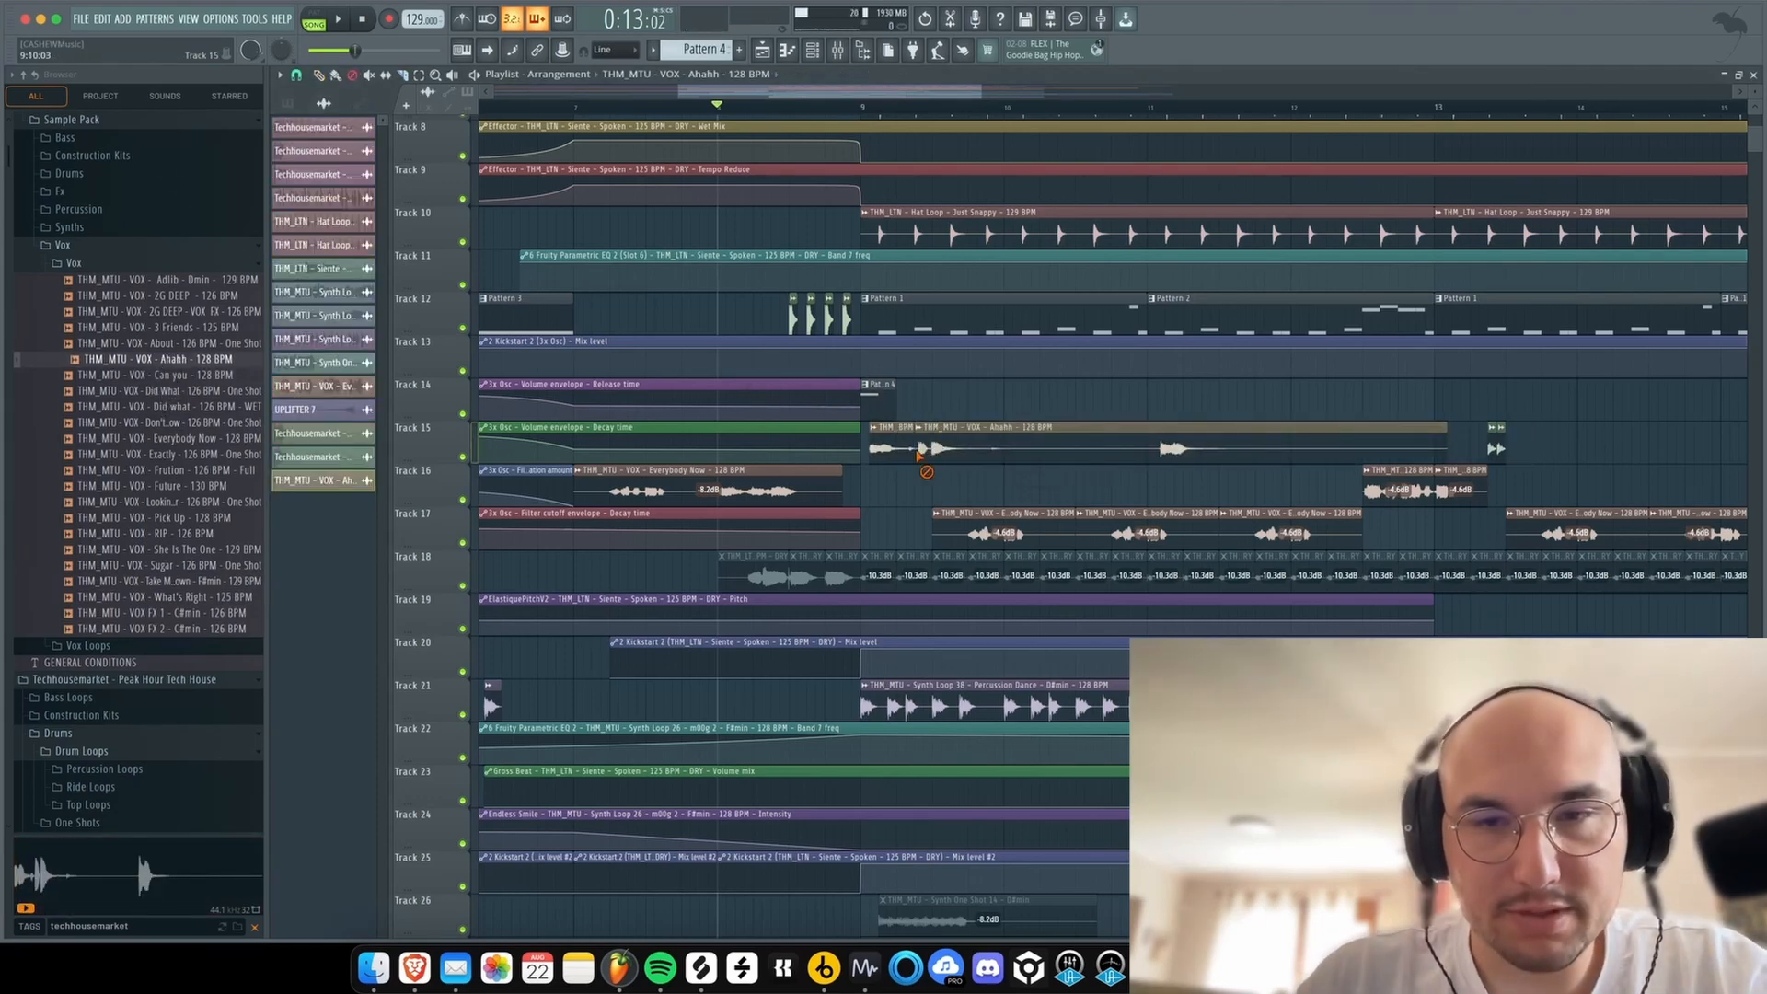
left_click_drag(959, 426, 960, 457)
right_click(972, 445)
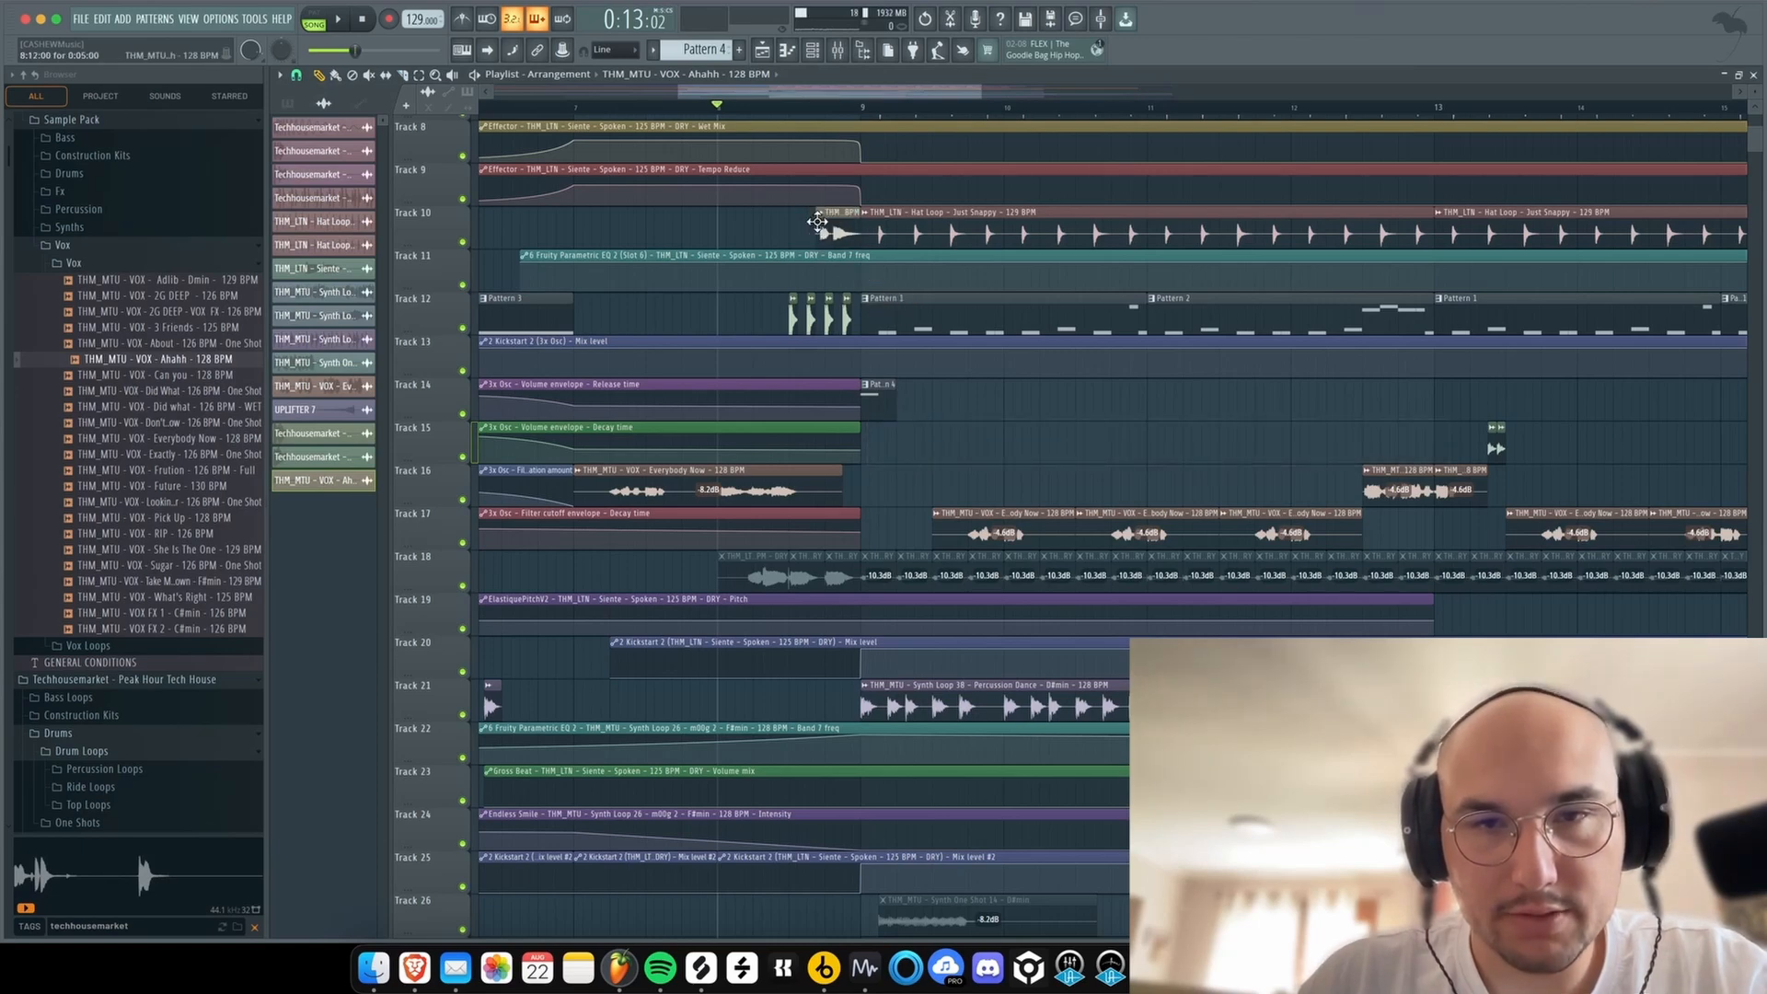
- Set the Ahahh clip's time stretching mode to Auto and slice out the part between its two vocal hits
double_click(816, 223)
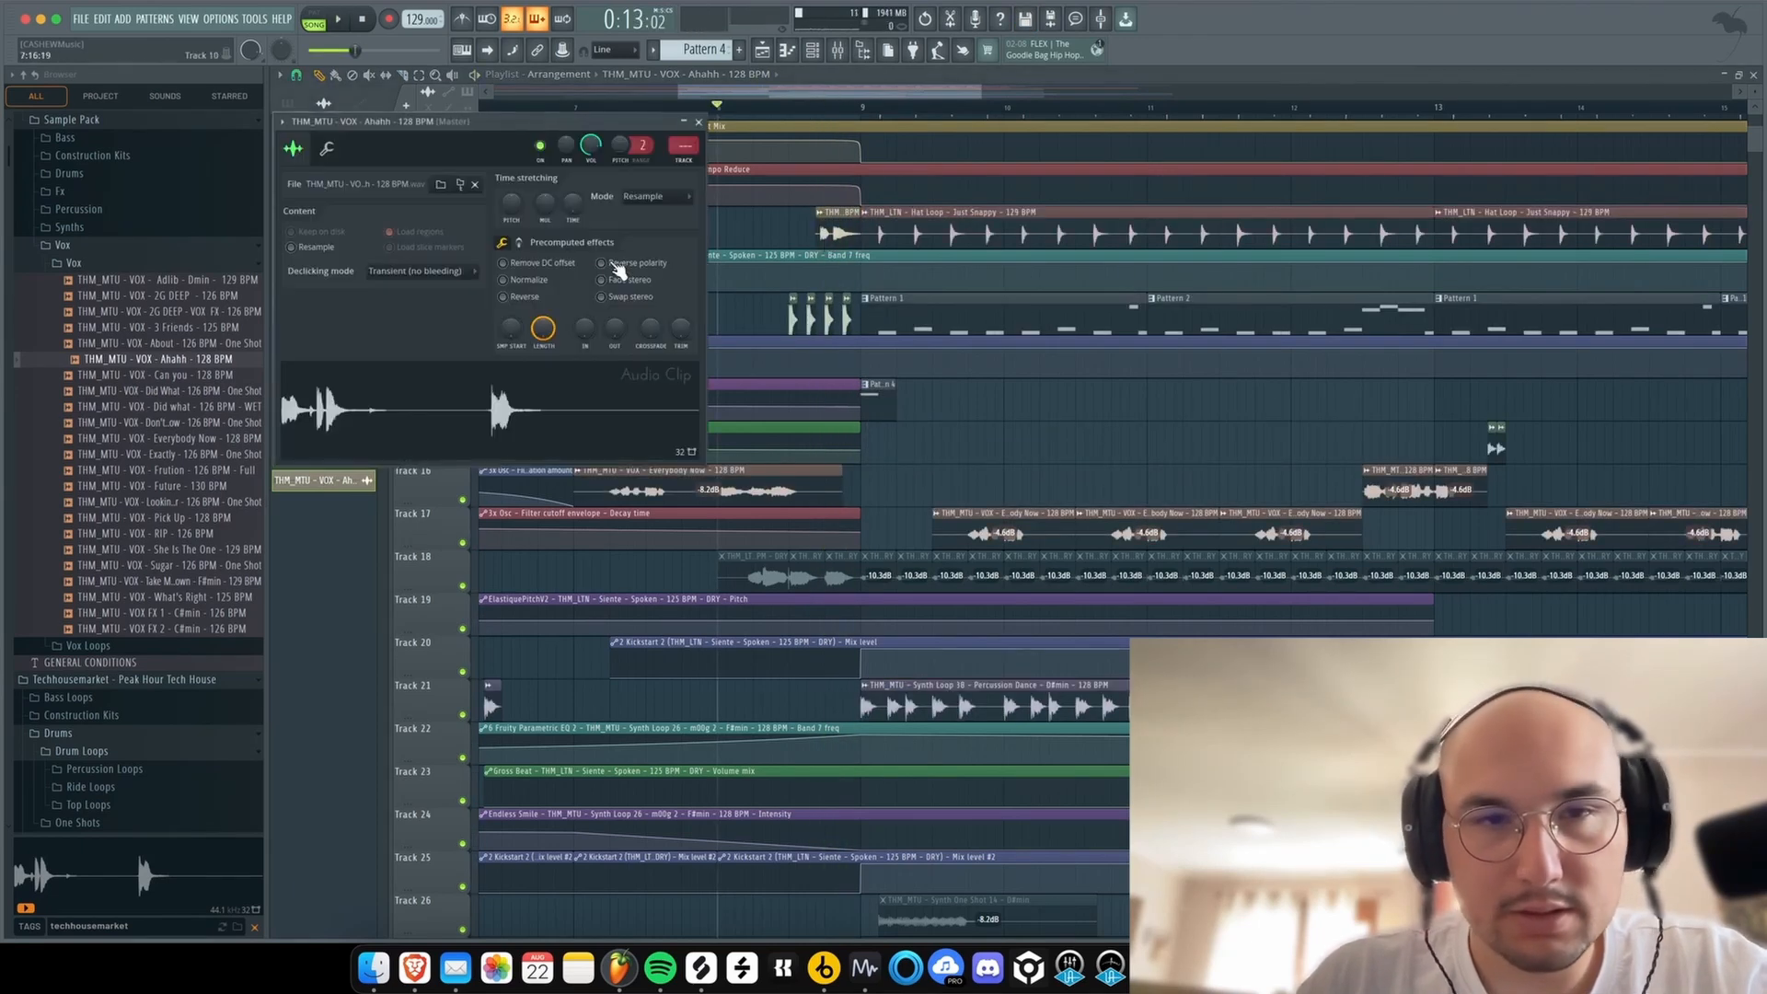
key("Escape")
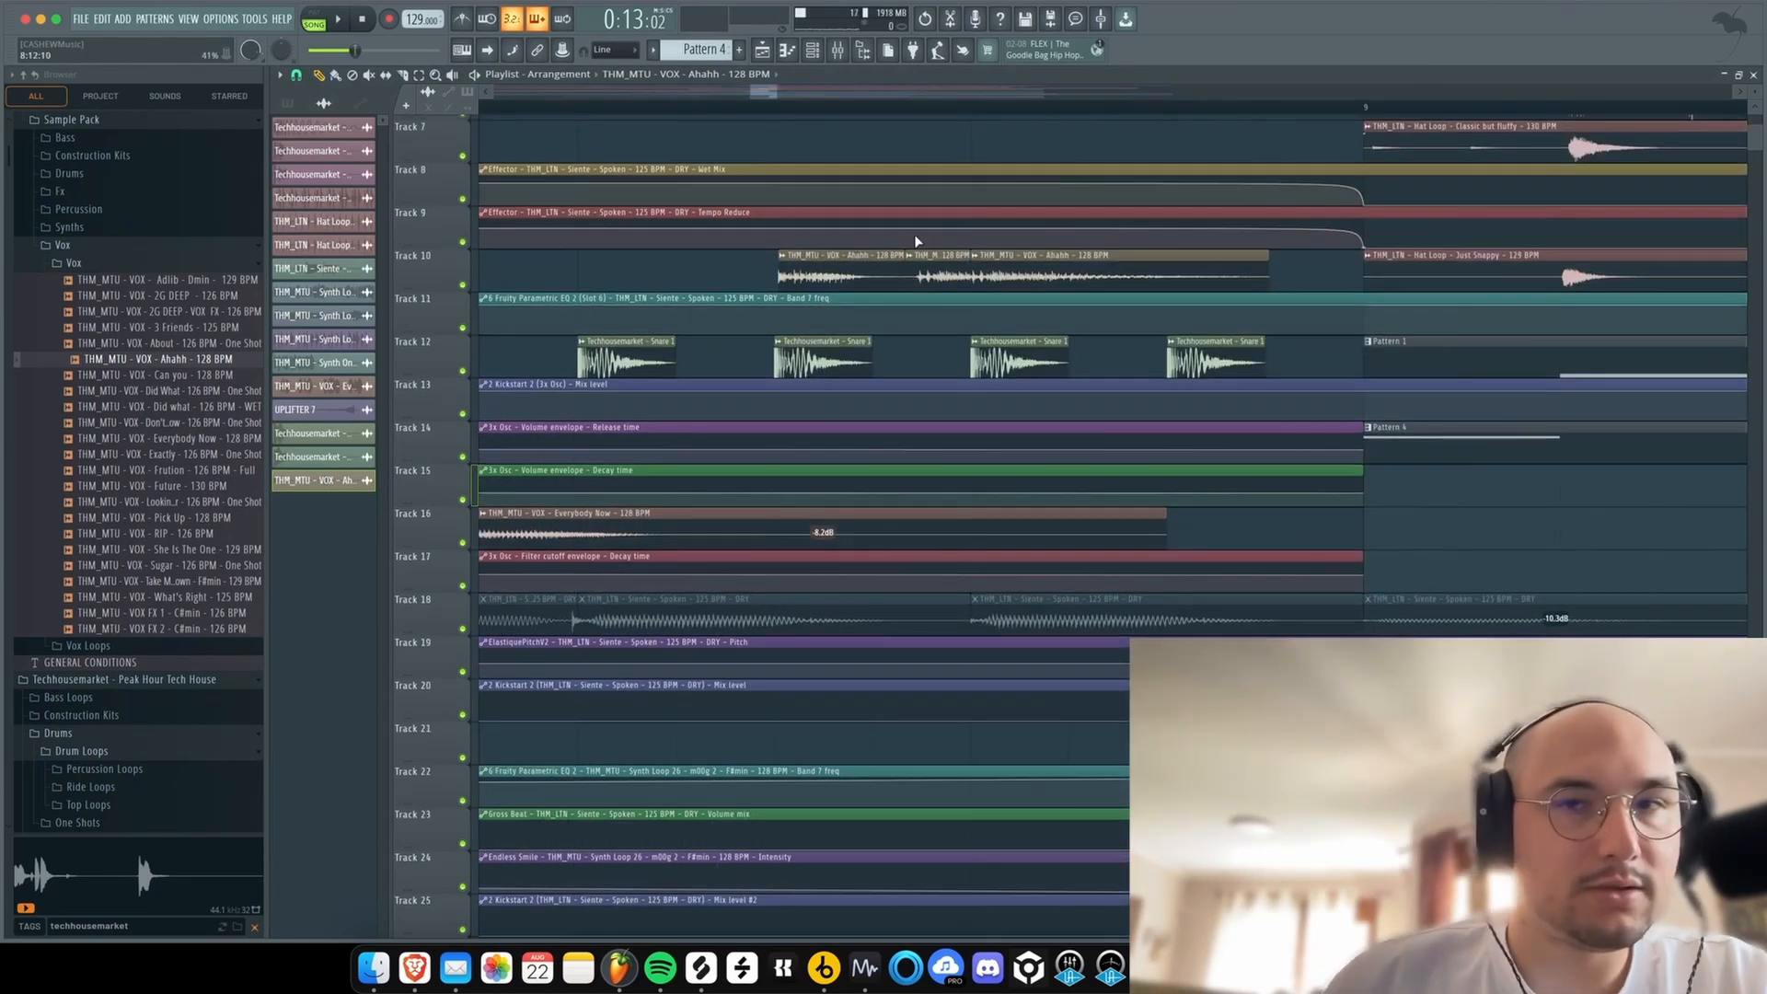
right_click(935, 268)
scroll(890, 212, "down", 5)
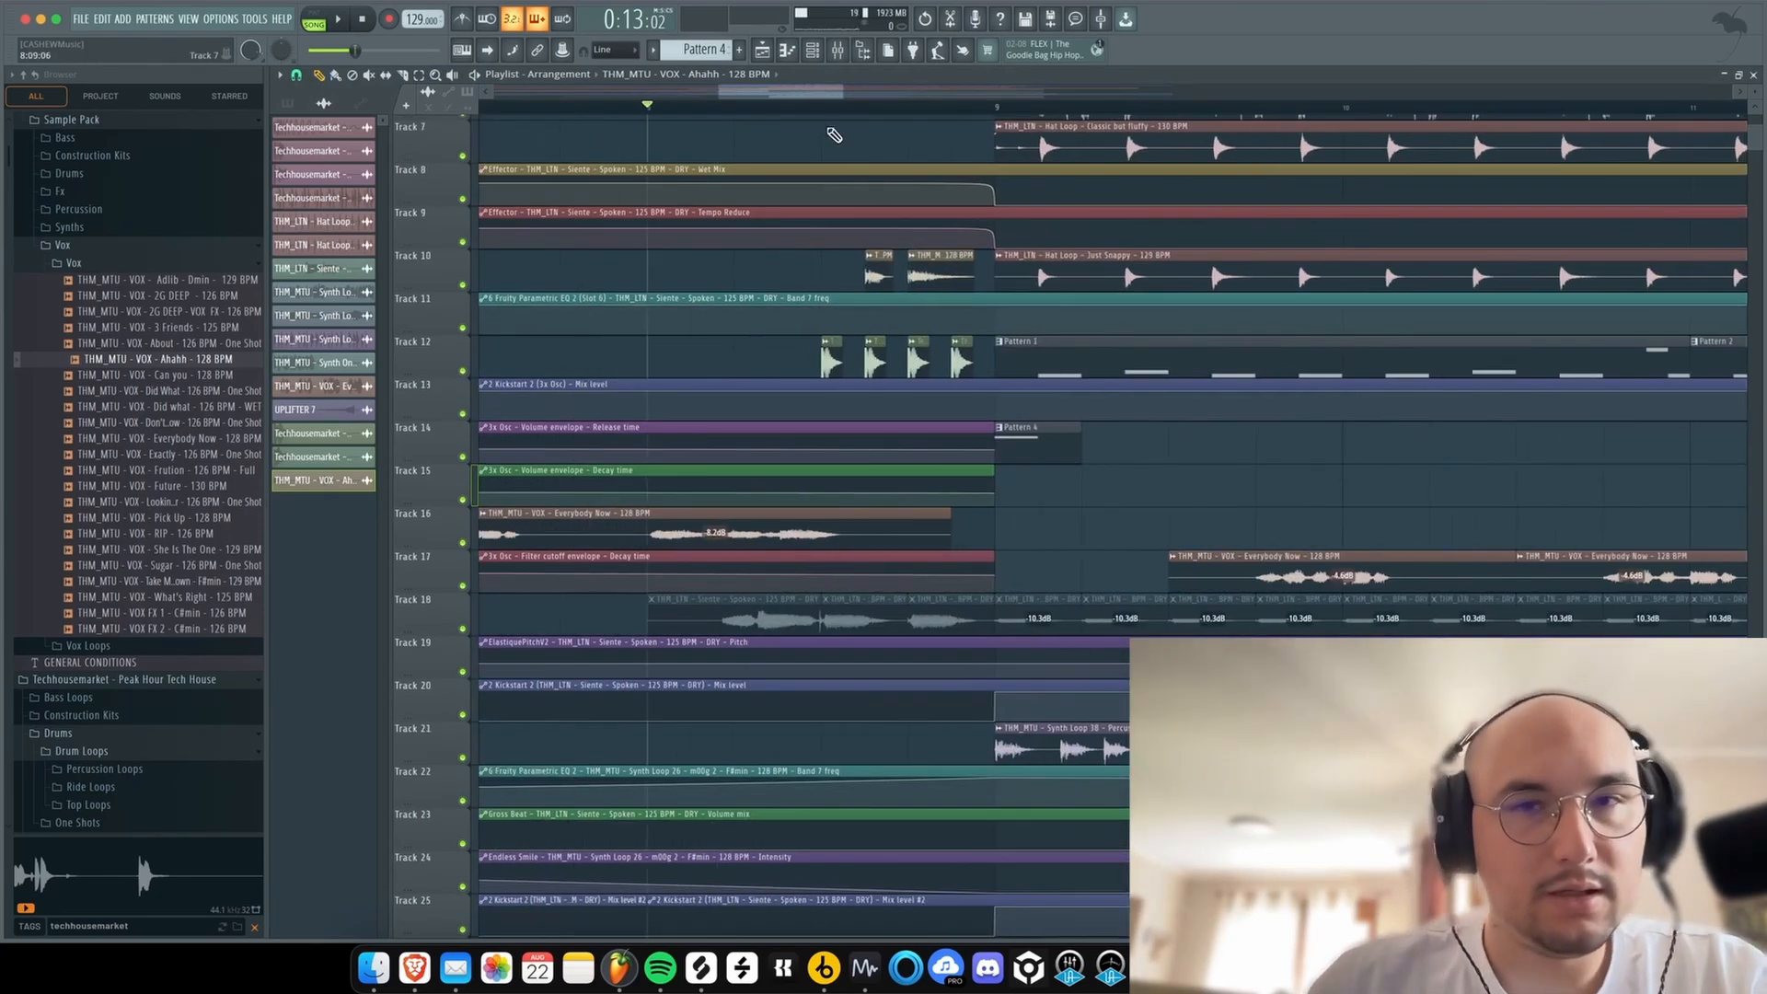
key("space")
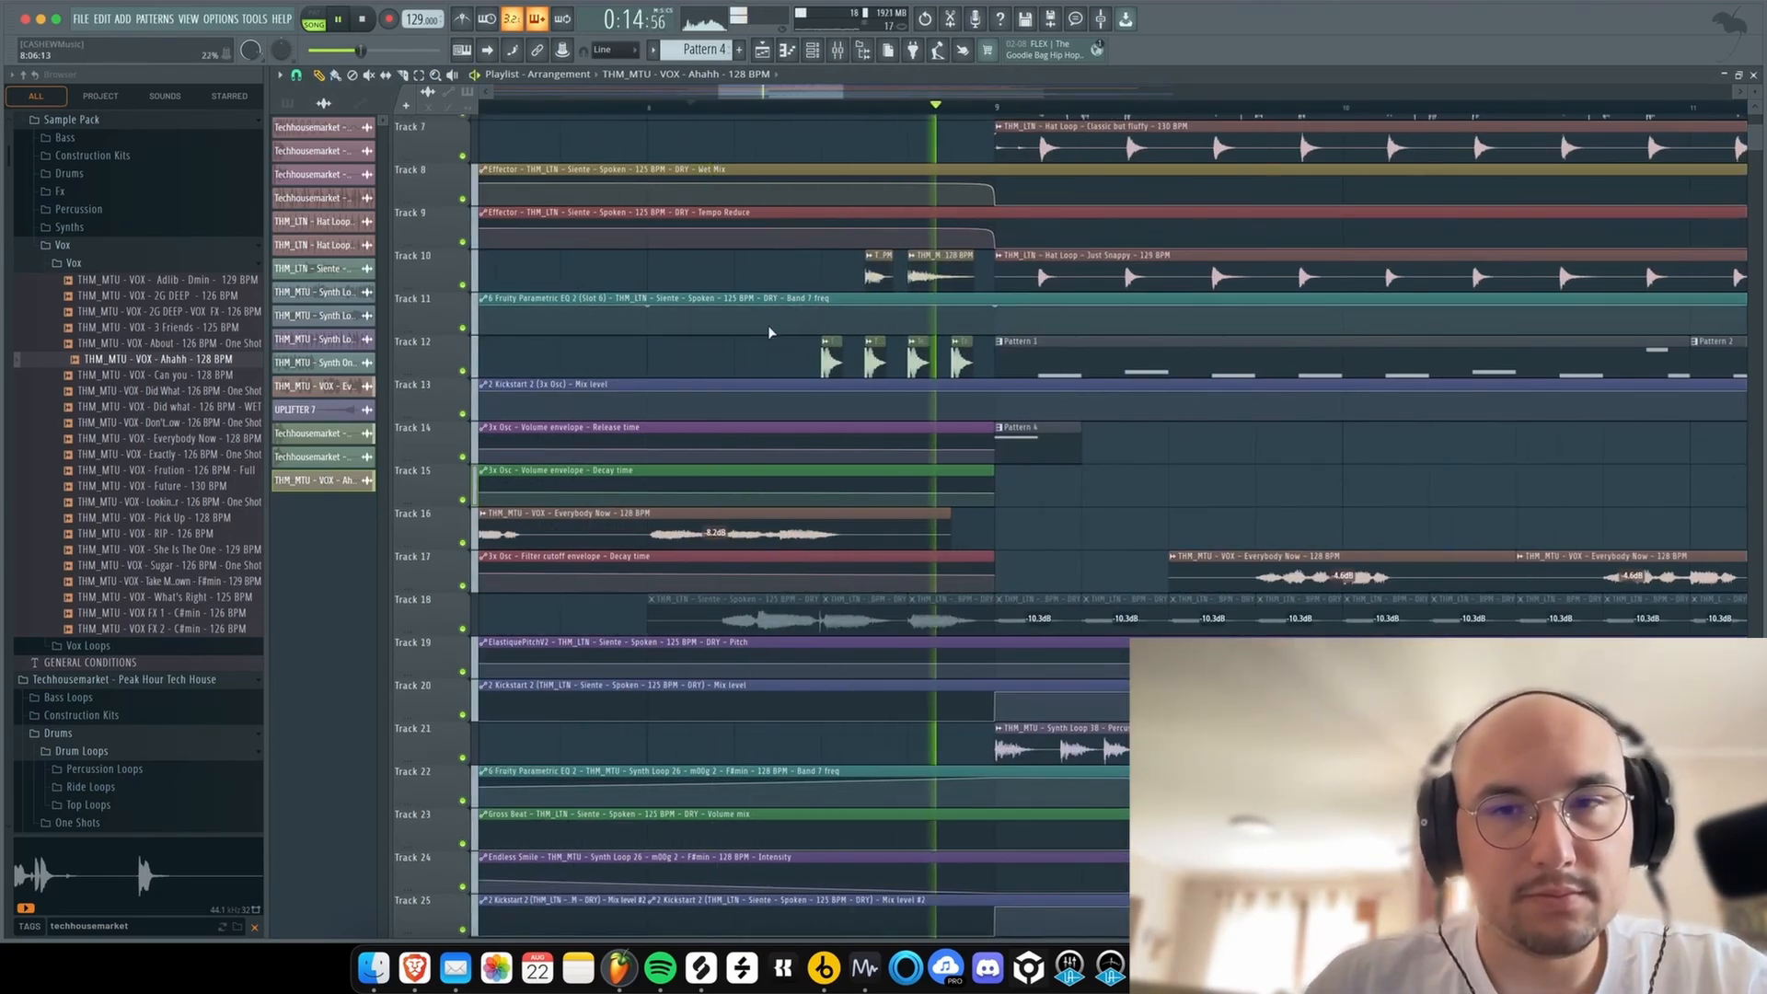
scroll(768, 324, "down", 4)
scroll(799, 347, "up", 4)
key("space")
- Move the two Ahahh slices to Track 16 with the second one at bar 9, and audition them going into the drop
left_click_drag(797, 278, 842, 536)
key("space")
left_click(771, 257)
left_click(808, 258)
key("space")
key("space")
key("space")
double_click(842, 537)
key("space")
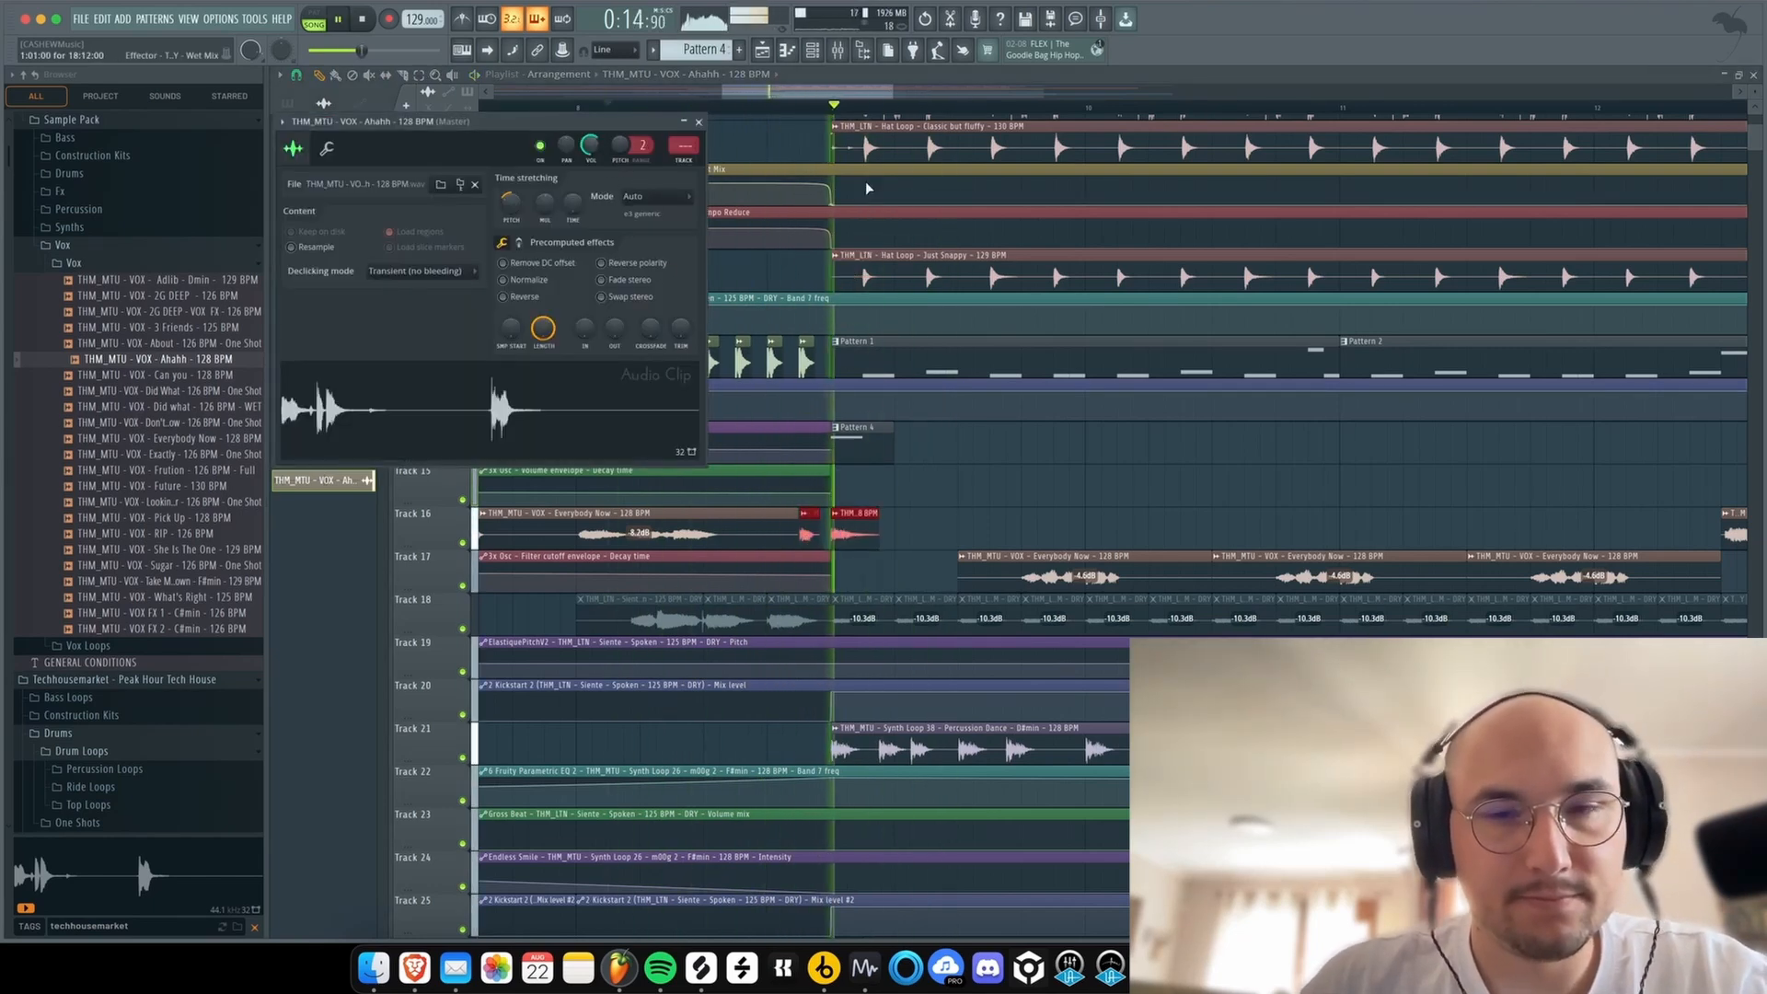
left_click(699, 121)
- Bring up Fruity WaveShaper on the master track and lower its mix level to about 21% during playback
scroll(960, 426, "down", 6)
scroll(960, 426, "down", 1)
scroll(723, 465, "up", 4)
left_click_drag(939, 490, 1258, 417)
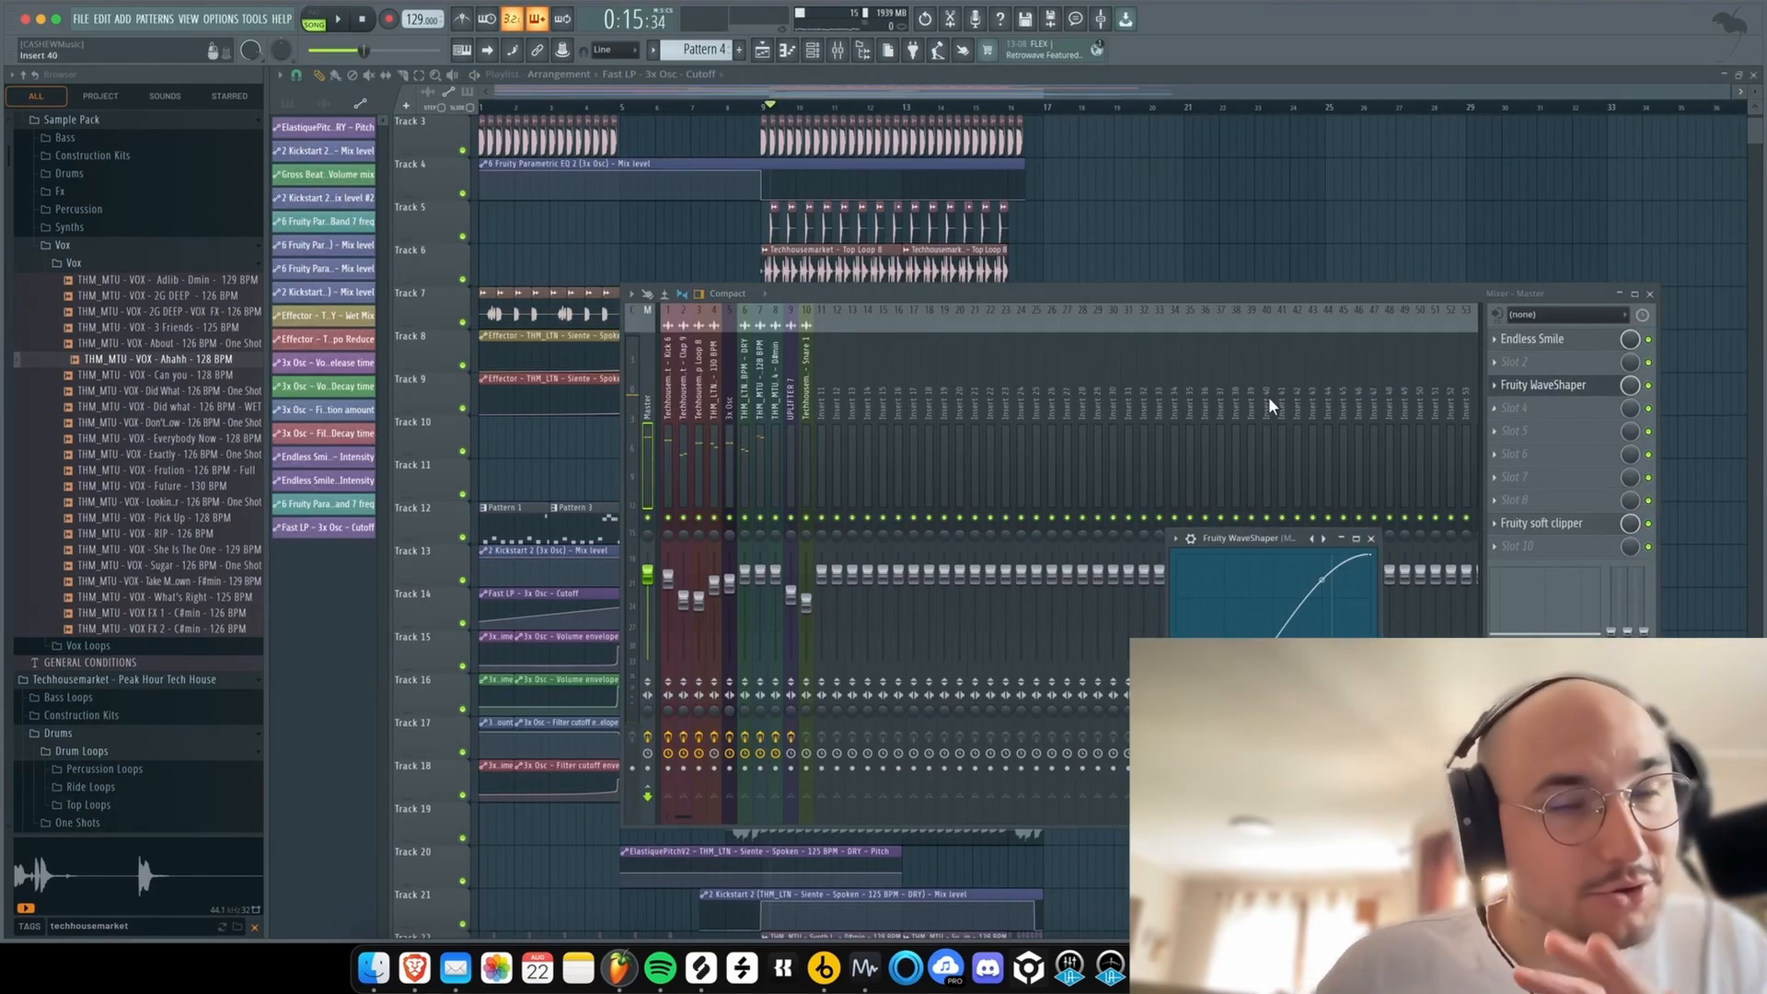
left_click_drag(1243, 531, 933, 157)
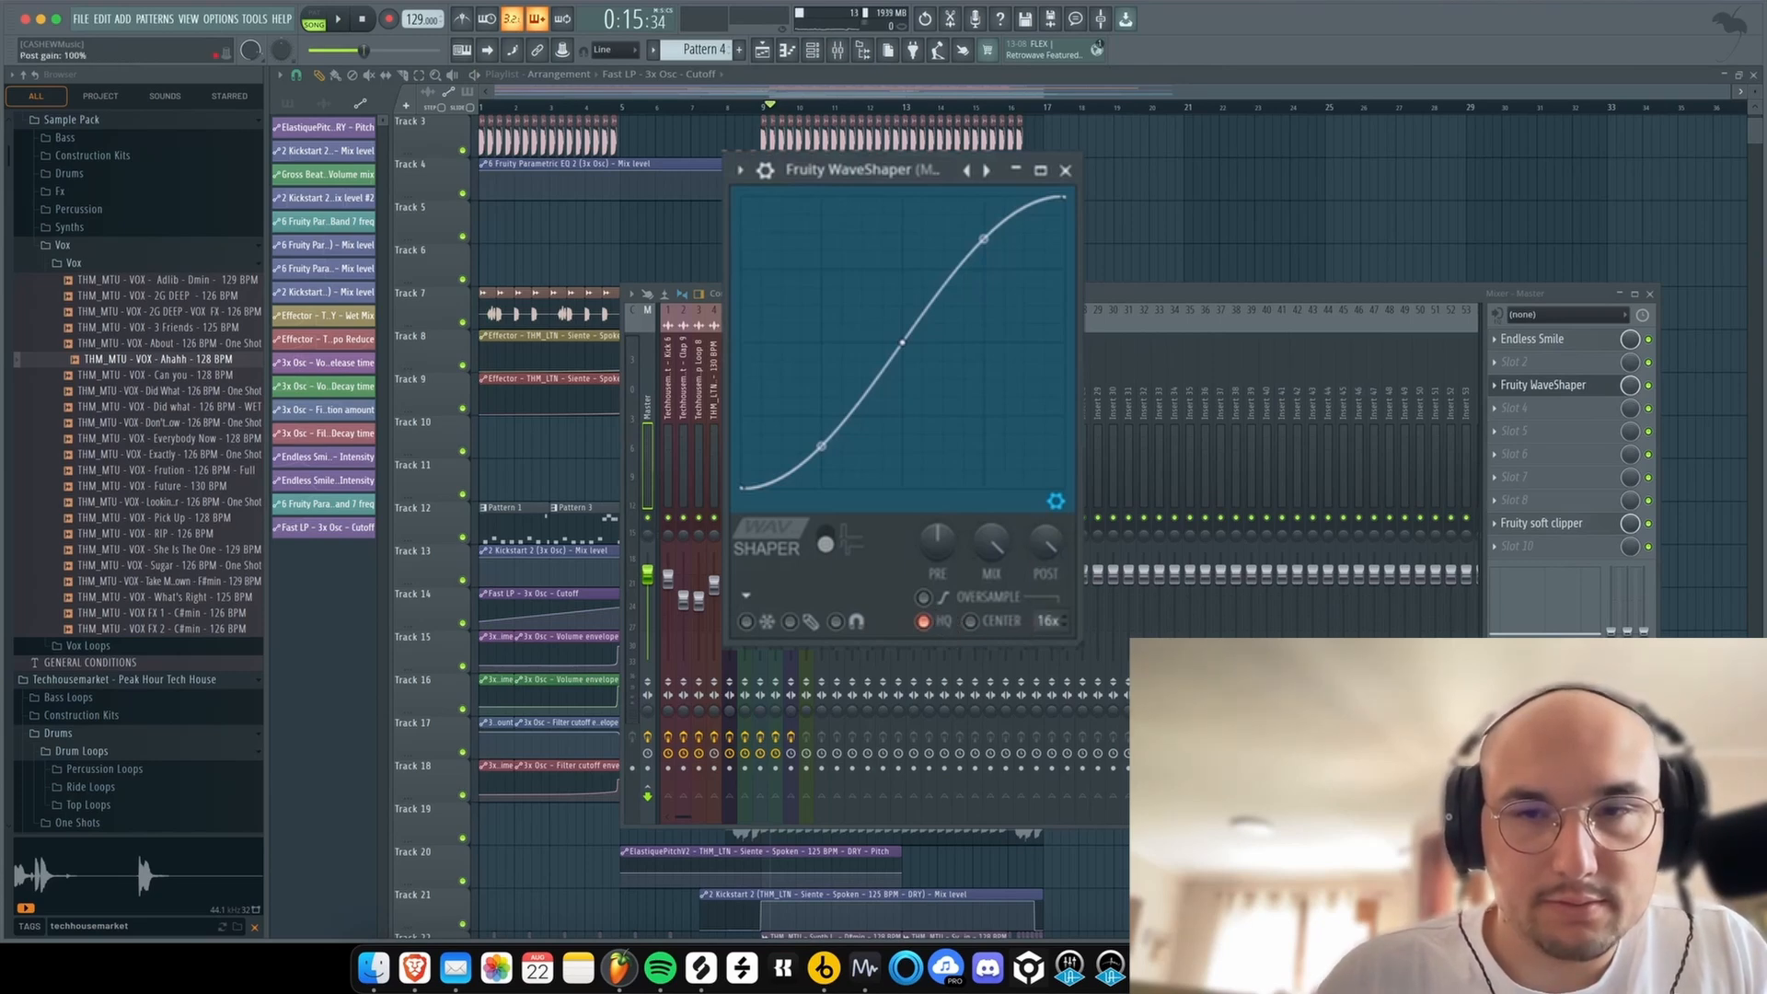
key("space")
mouse_move(991, 543)
left_mouse_down()
mouse_move(992, 589)
mouse_move(992, 557)
left_mouse_up()
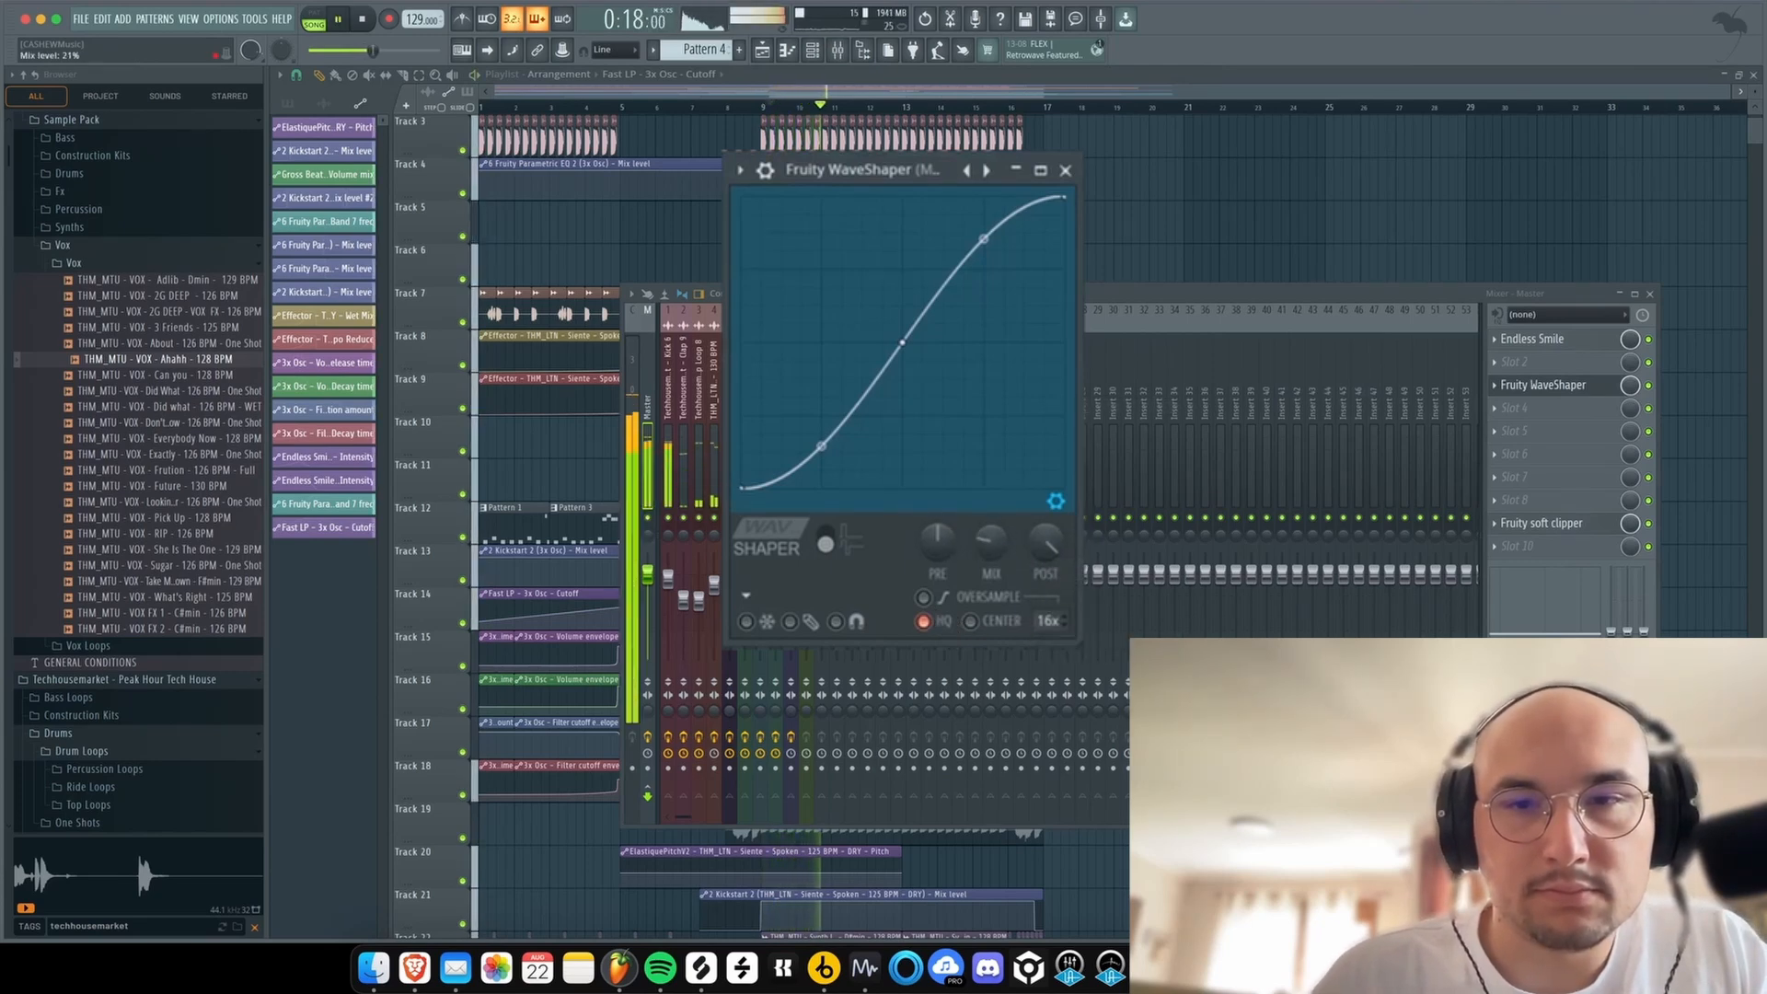
- Lower the Fruity WaveShaper mix level on the master track to about 5% and close the plugin
key("Escape")
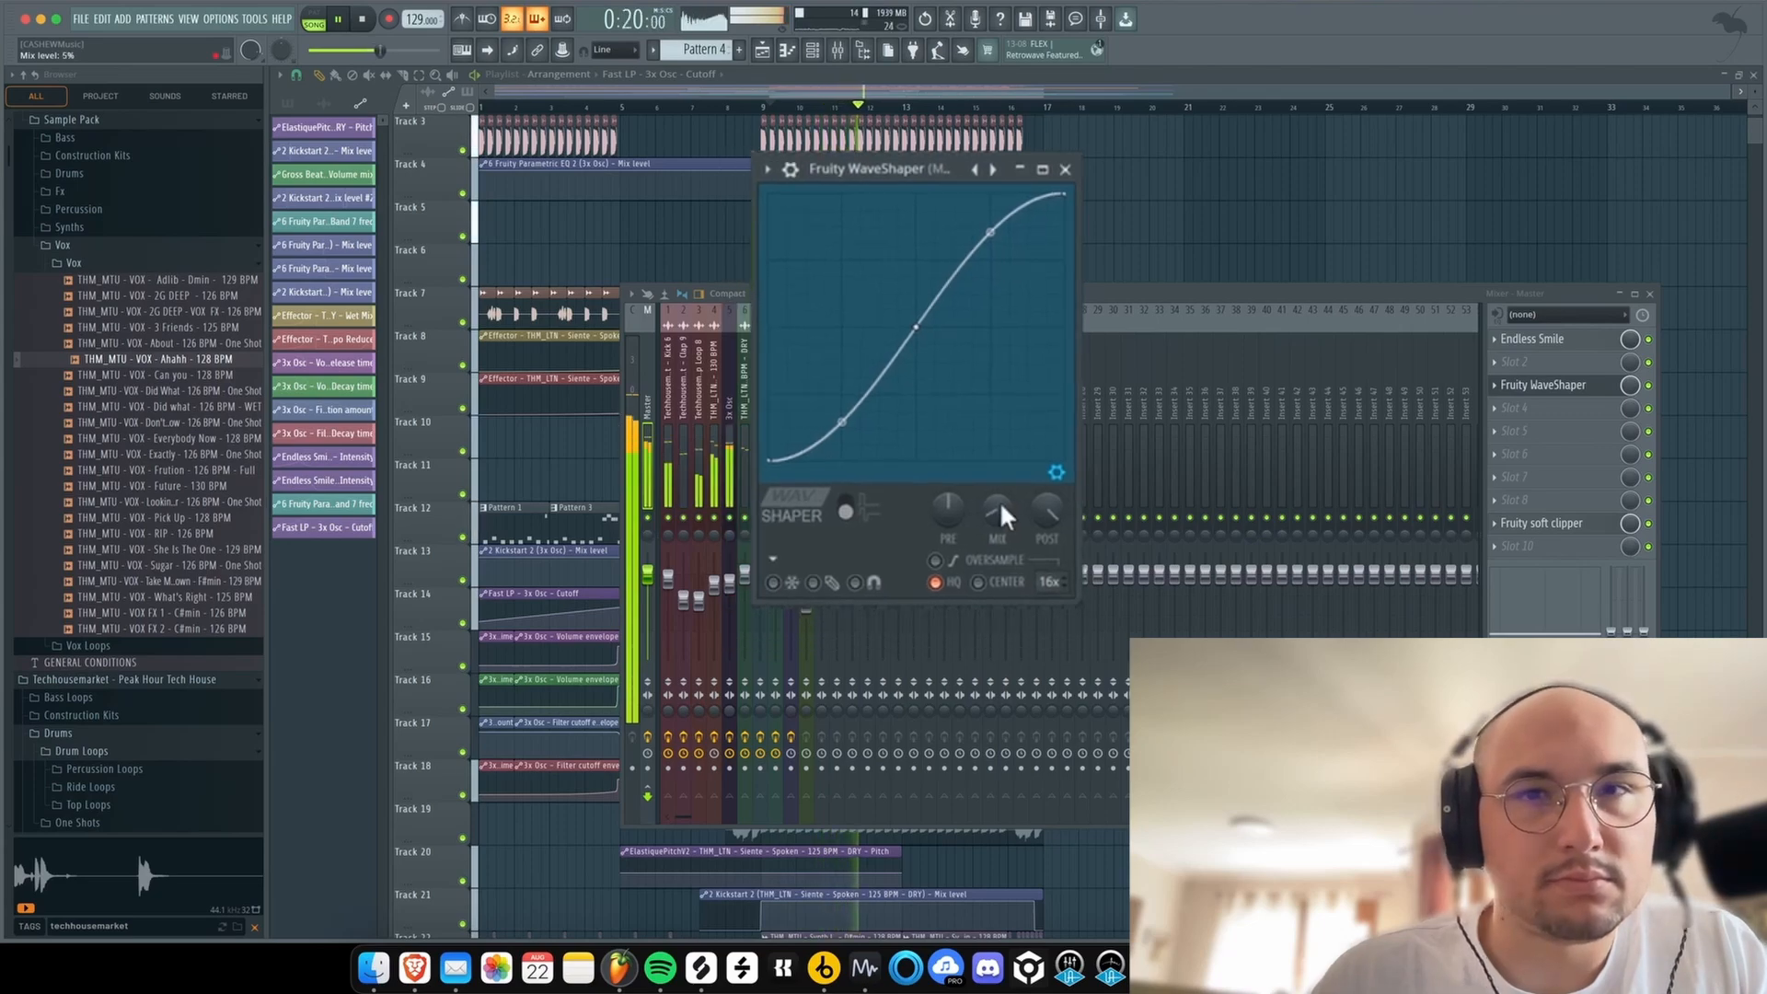
key("Escape")
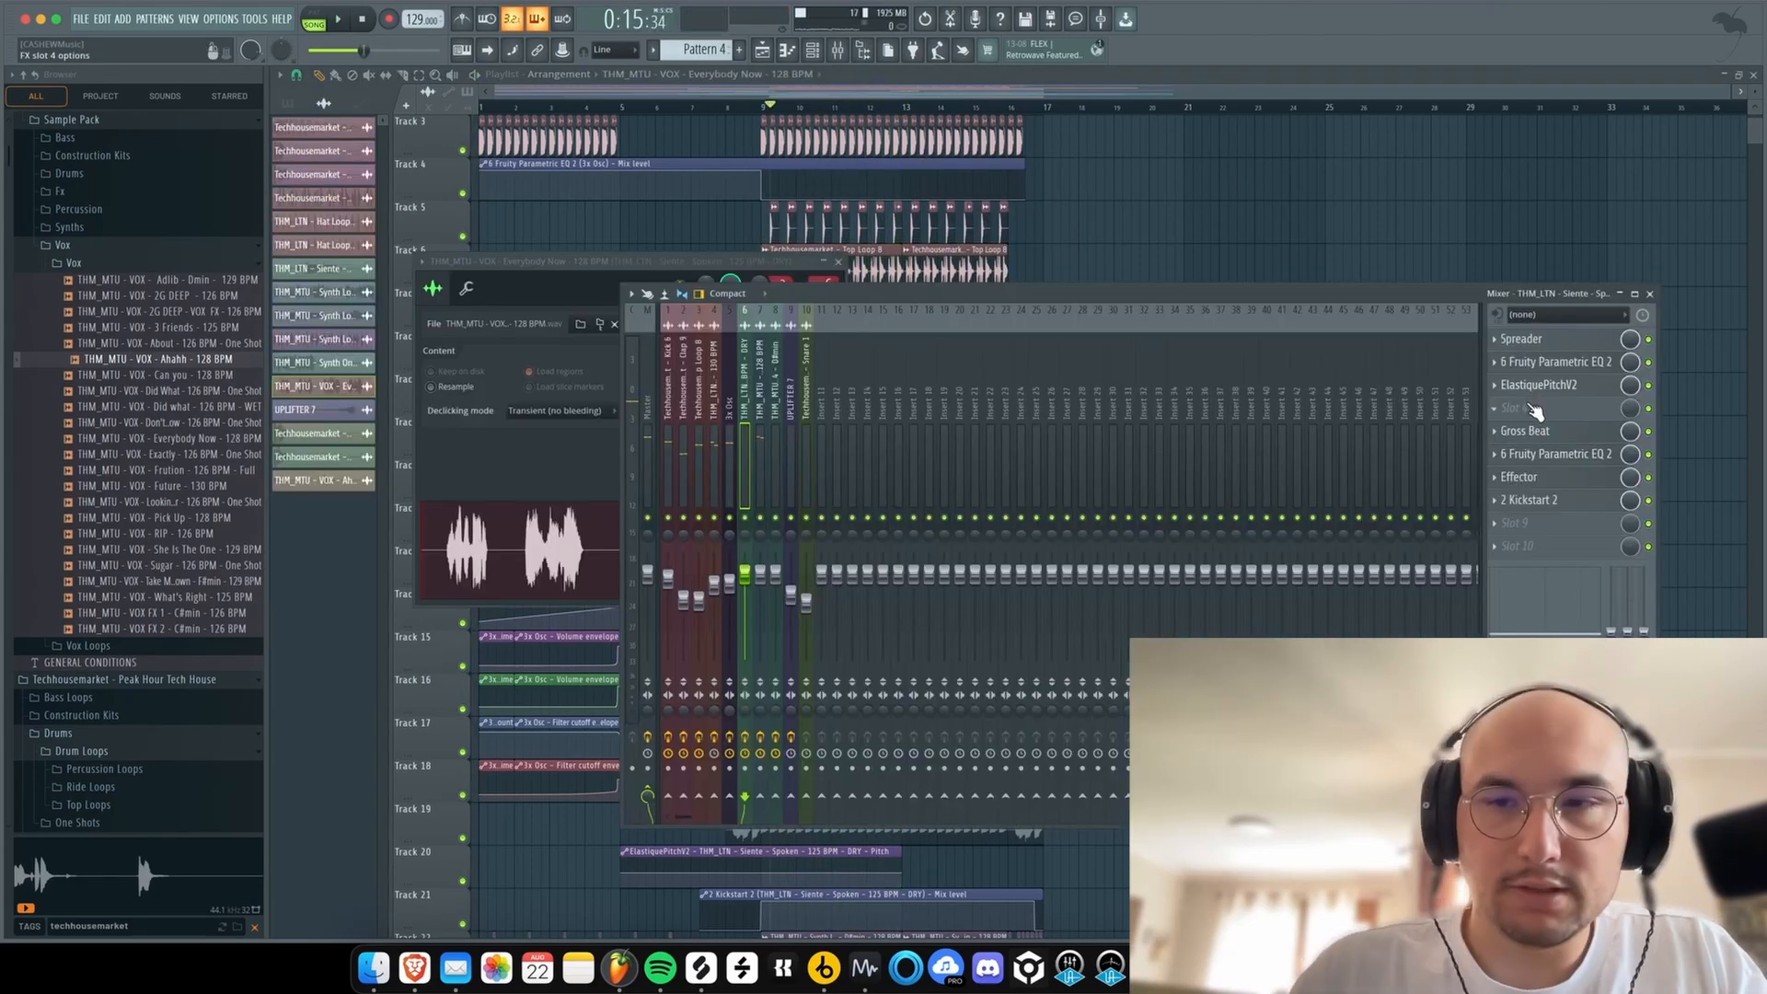
- Load ValhallaRoom into slot 4 of the Siente Spoken vocal's mixer track and reduce its decay and mix
left_click(1532, 406)
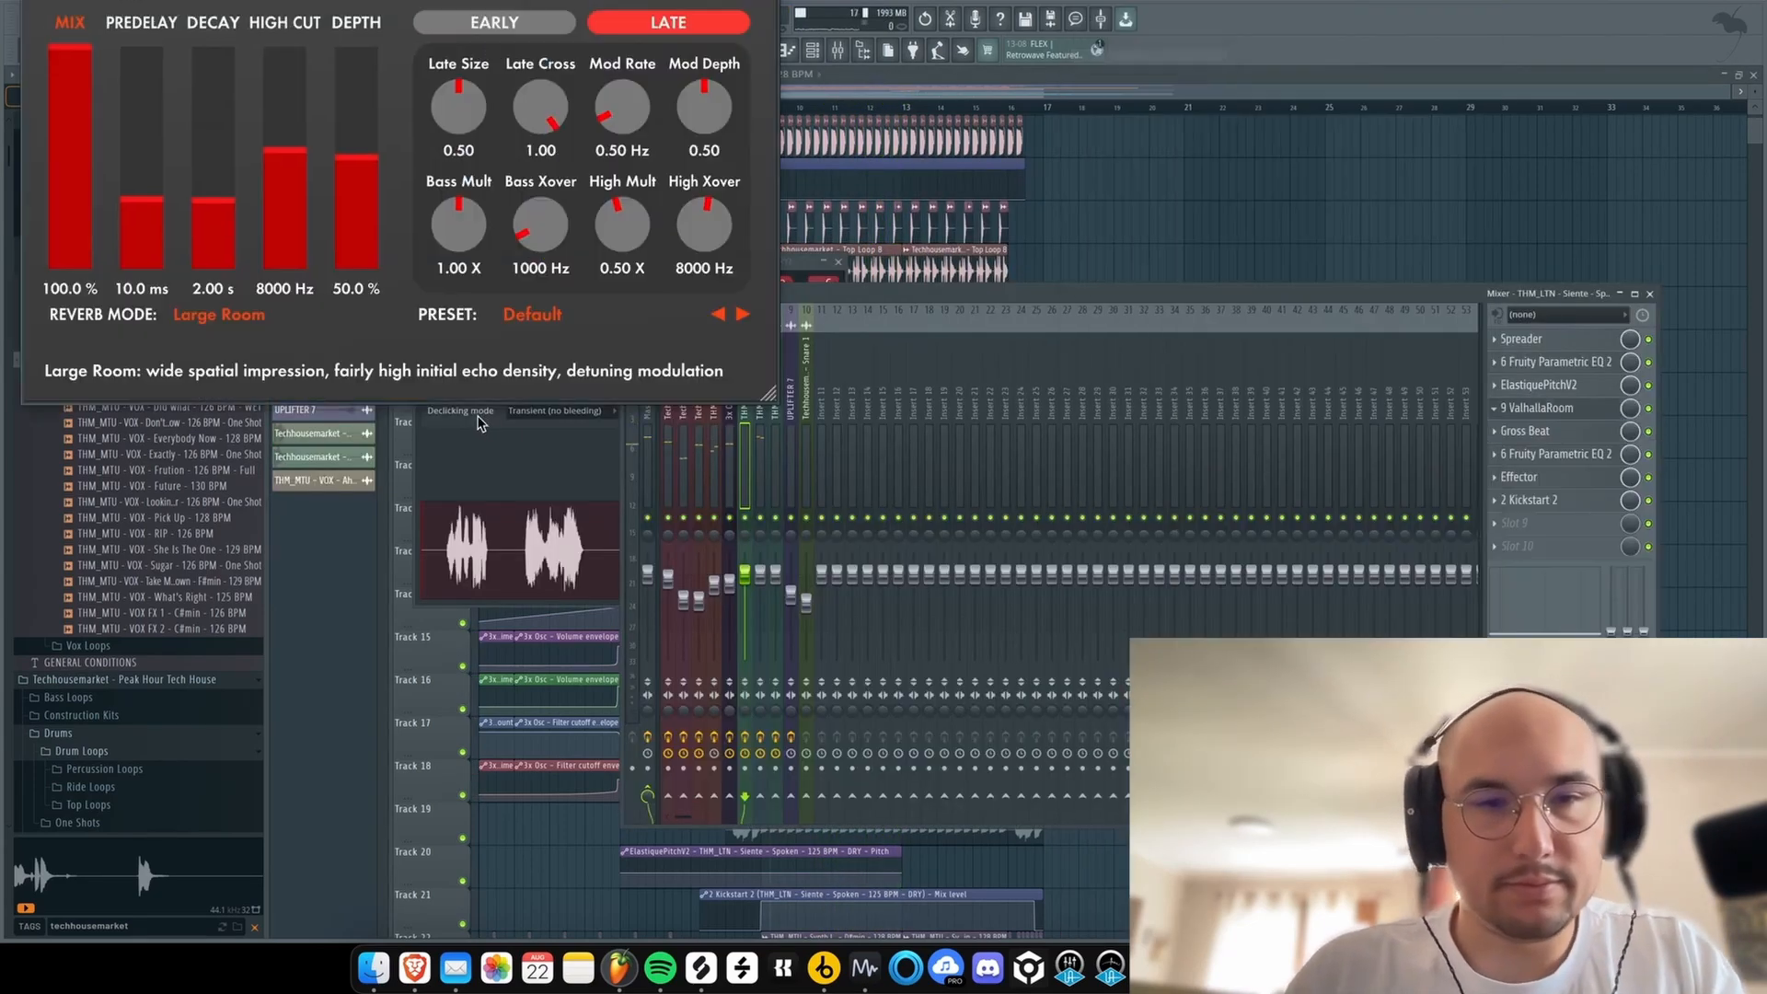
left_click_drag(203, 300, 203, 332)
left_click_drag(62, 184, 65, 329)
left_click(1555, 408)
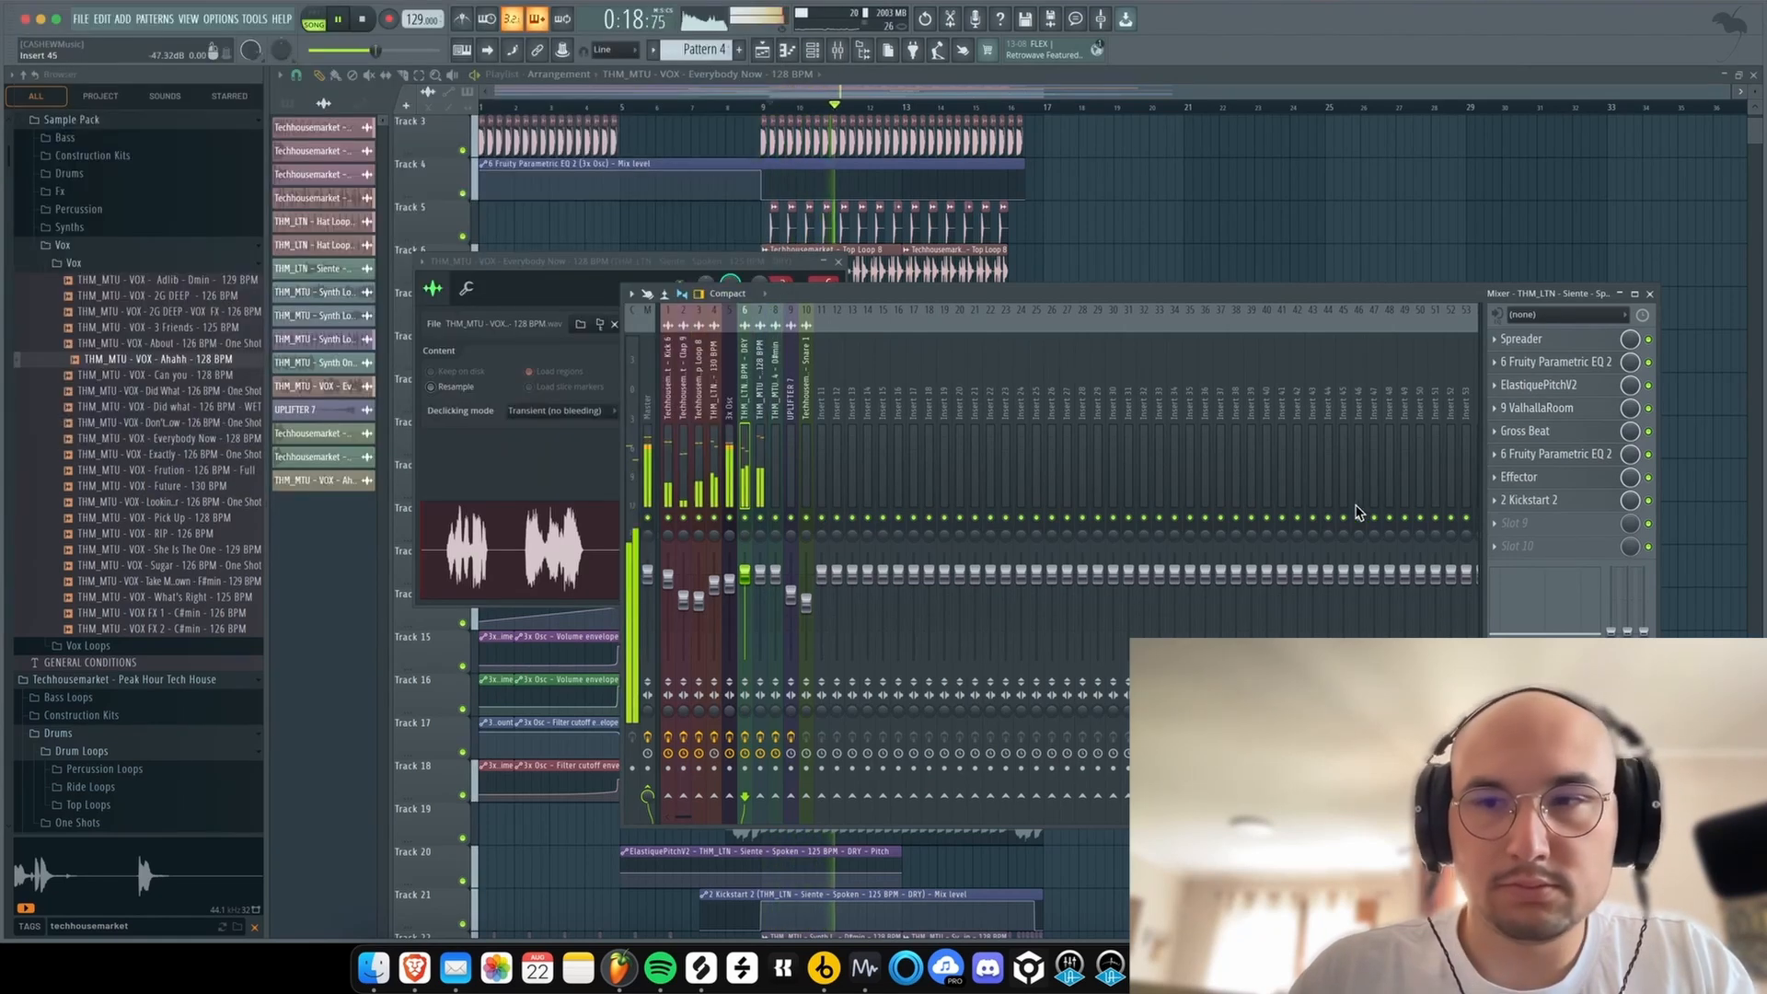
- Adjust a band in the slot 6 Fruity Parametric EQ 2 on the Siente Spoken vocal's track during playback
left_click(1556, 454)
left_click_drag(638, 318, 698, 284)
key("Escape")
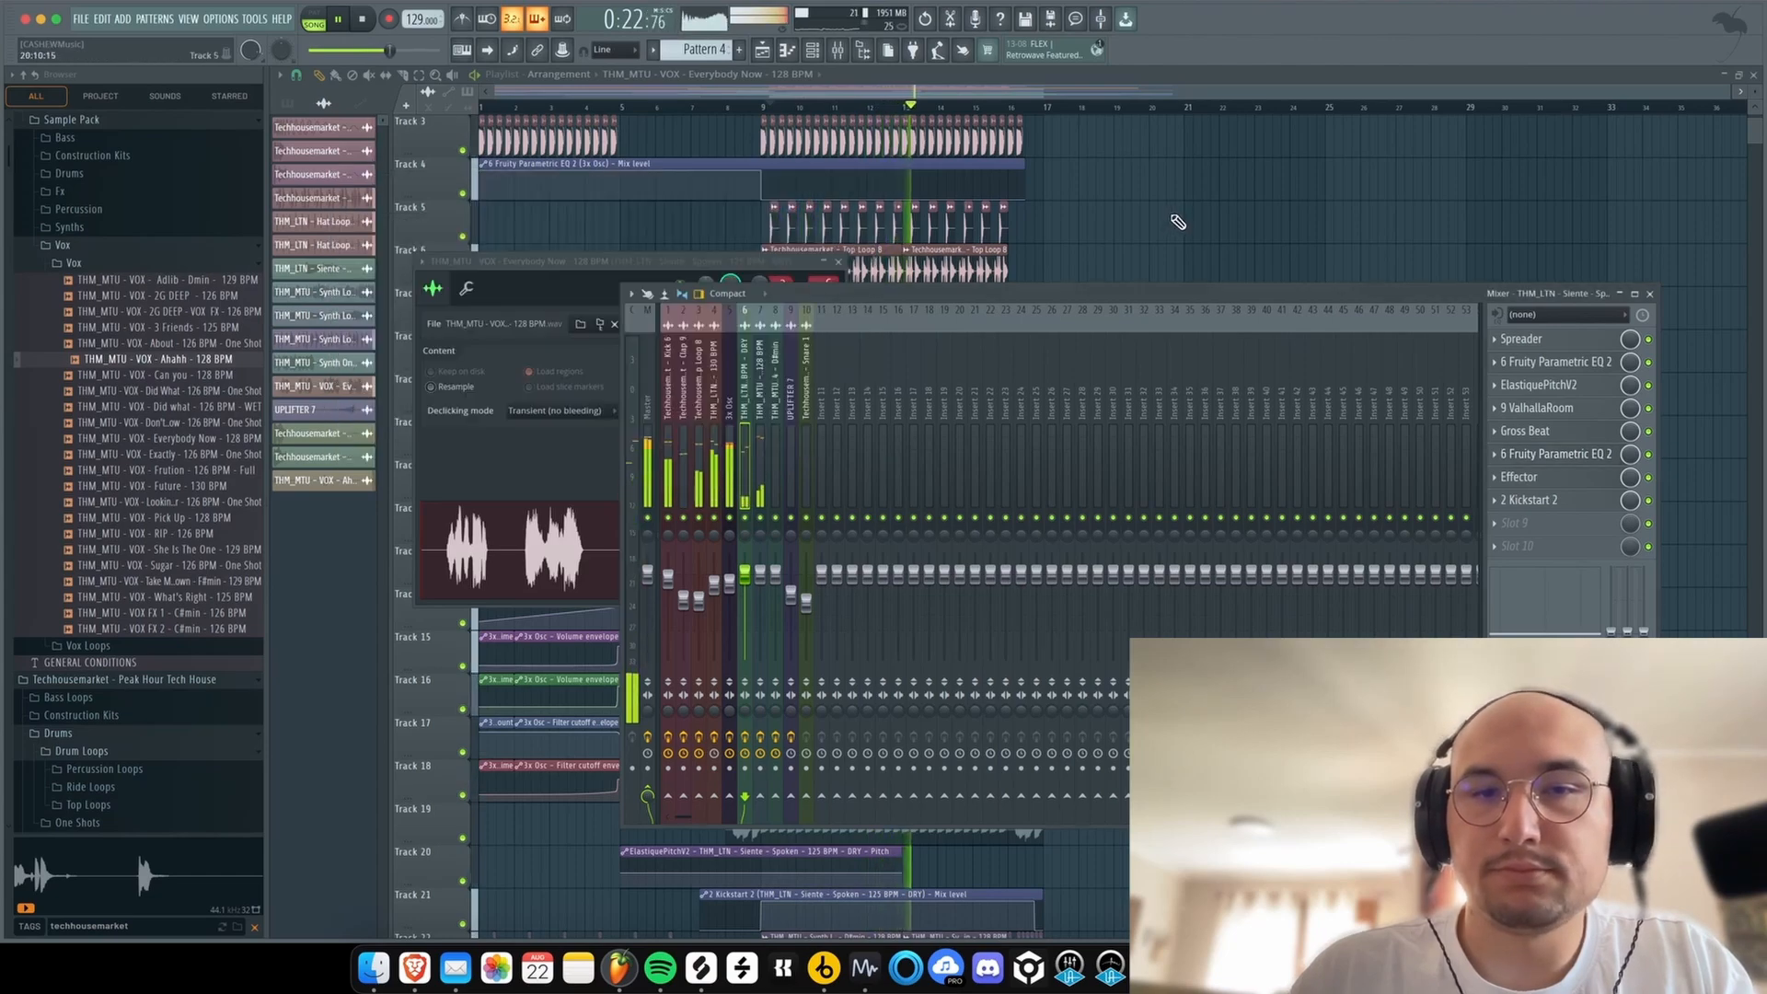
- Close the mixer and sample settings, and play back the full playlist arrangement to review the build-up and drop
key("Escape")
key("Escape")
scroll(1041, 201, "down", 4)
key("space")
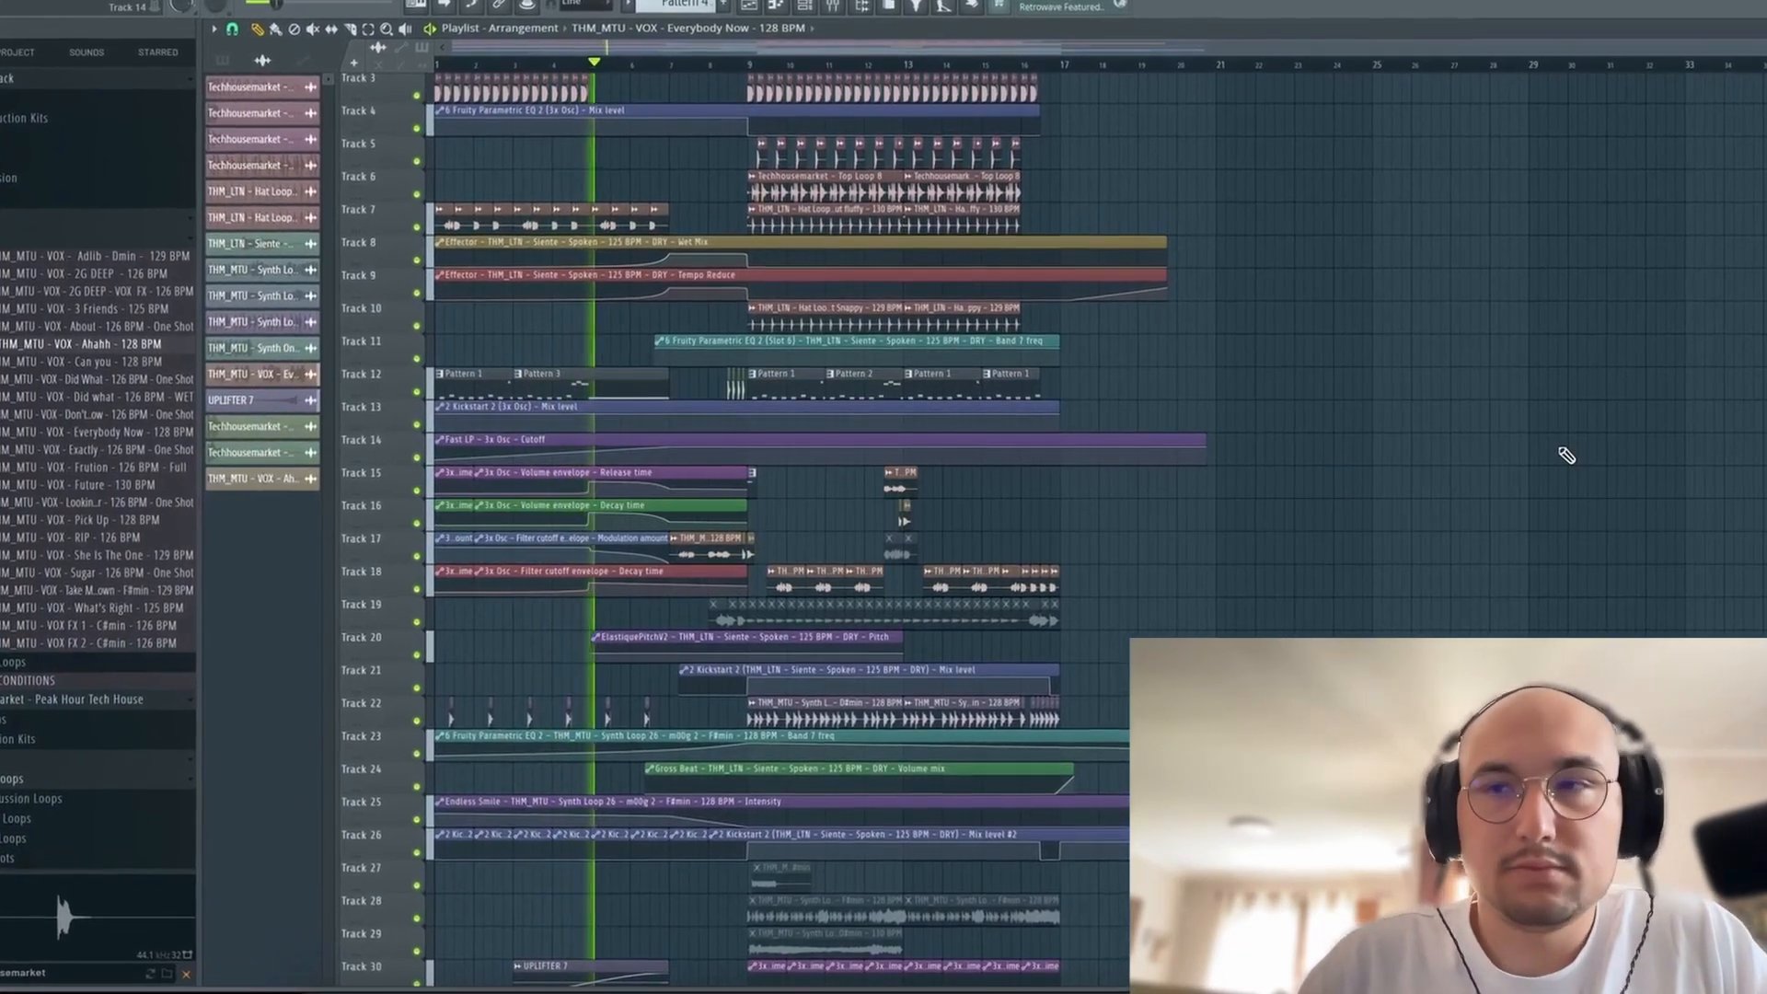
scroll(1572, 456, "up", 2)
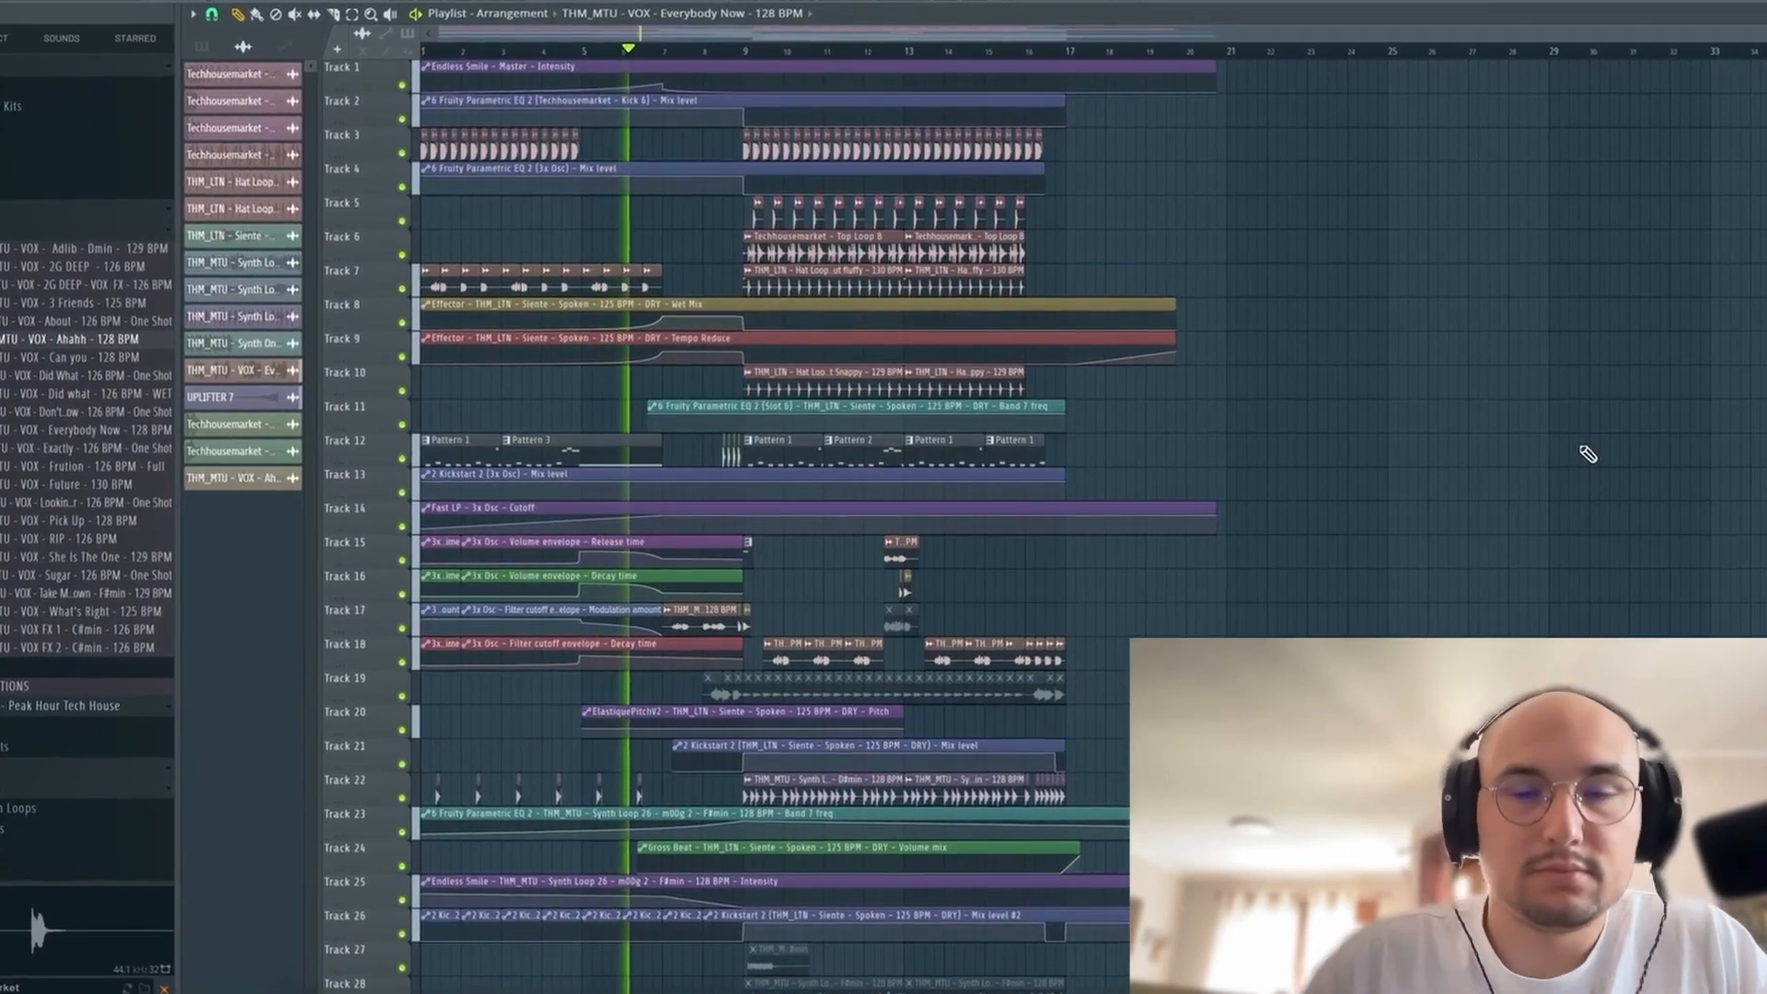